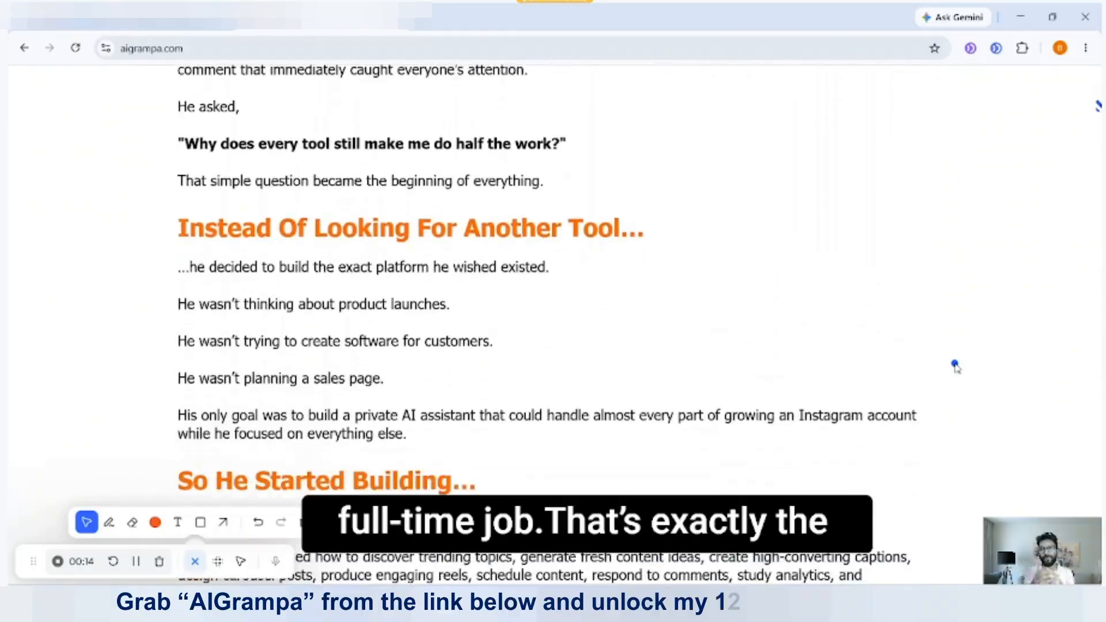
# Read the sales page's story of how AIGrampa was built and its fast-action bonus offer.
pyautogui.scroll(-9, 955, 366)
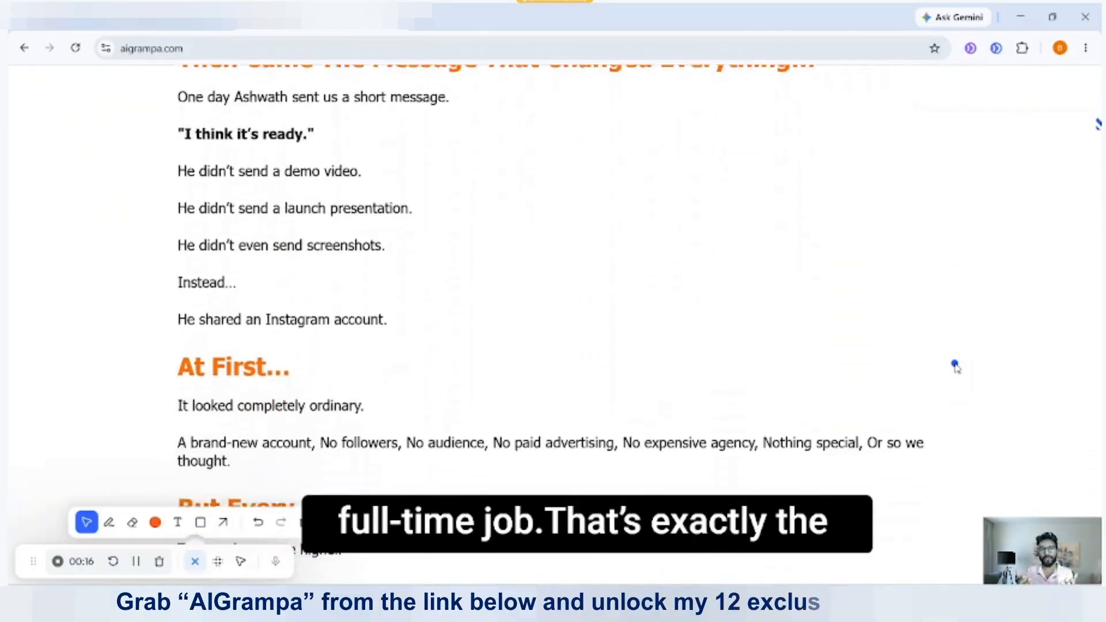
pyautogui.scroll(-11, 954, 366)
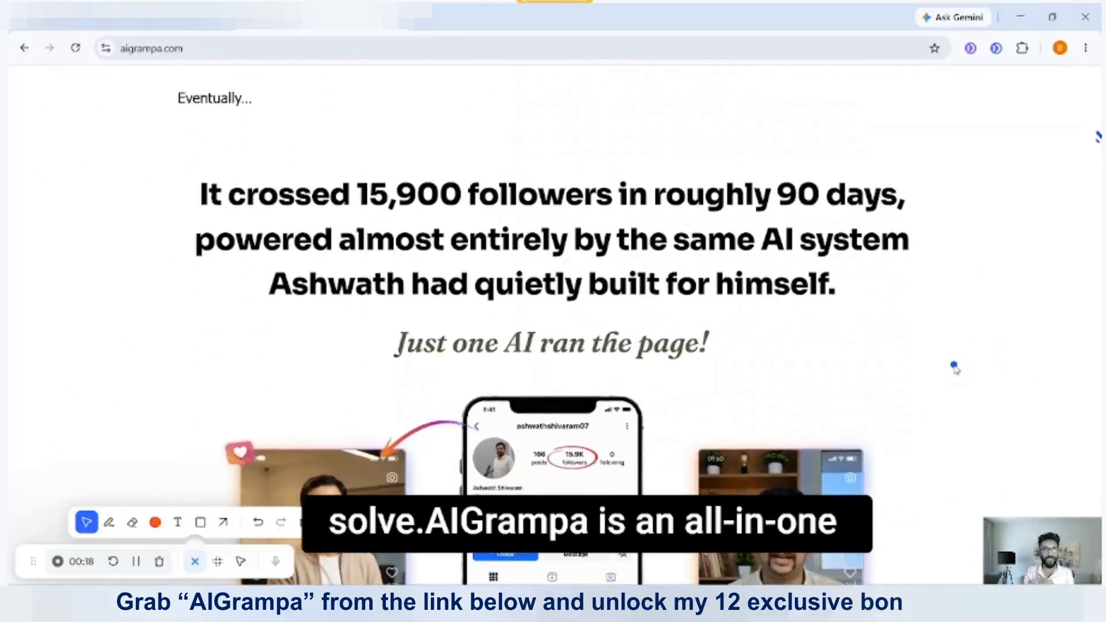
pyautogui.scroll(-9, 954, 367)
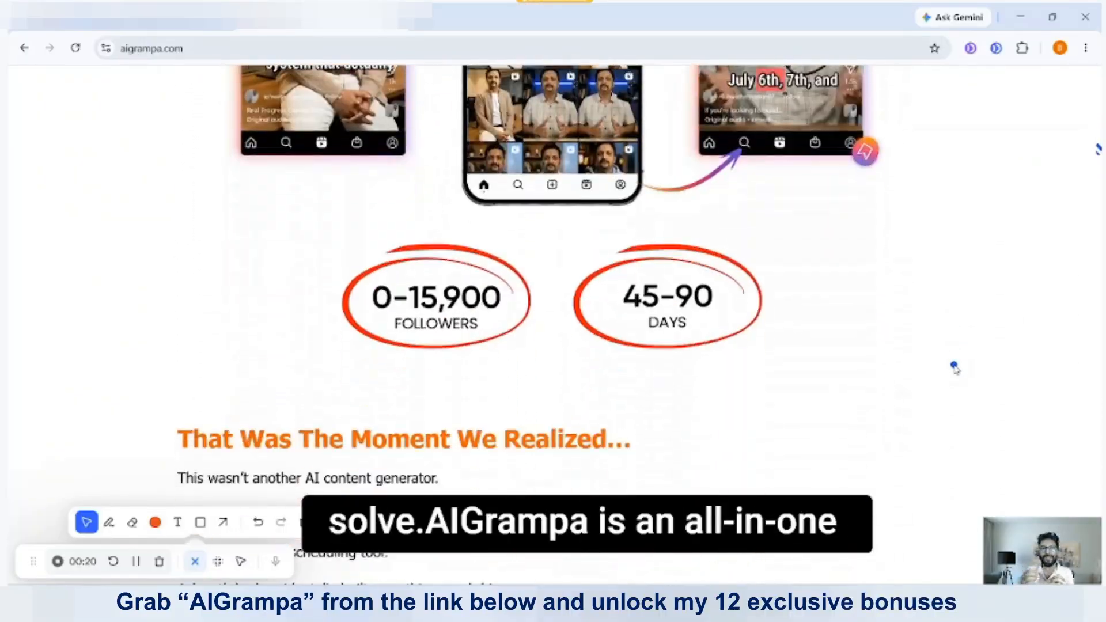
pyautogui.scroll(-3, 955, 367)
pyautogui.scroll(-14, 955, 367)
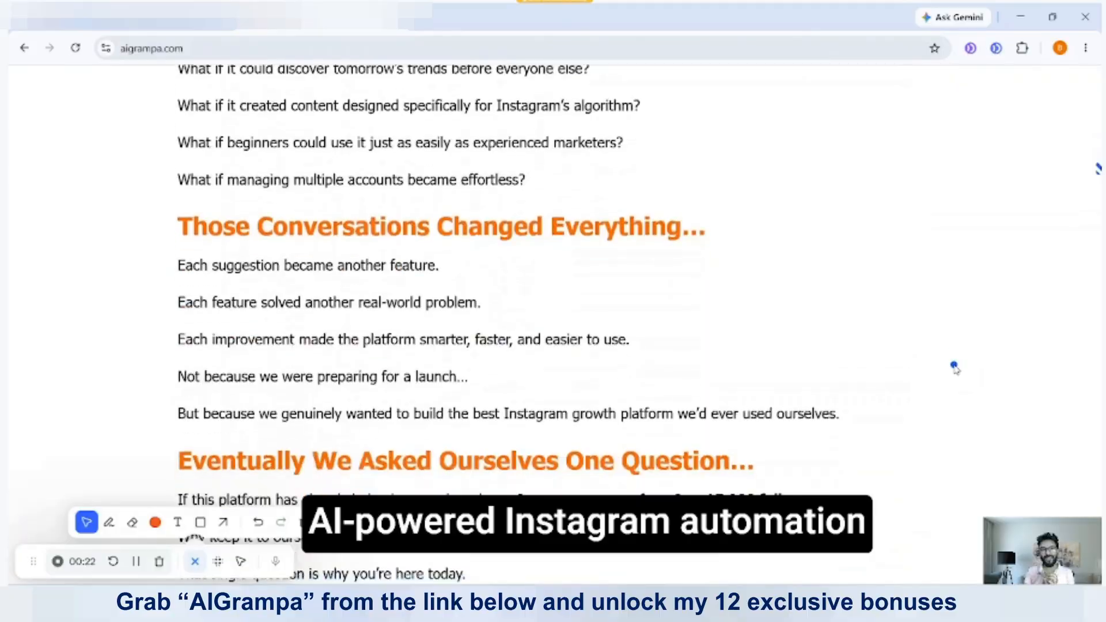
pyautogui.scroll(-10, 954, 367)
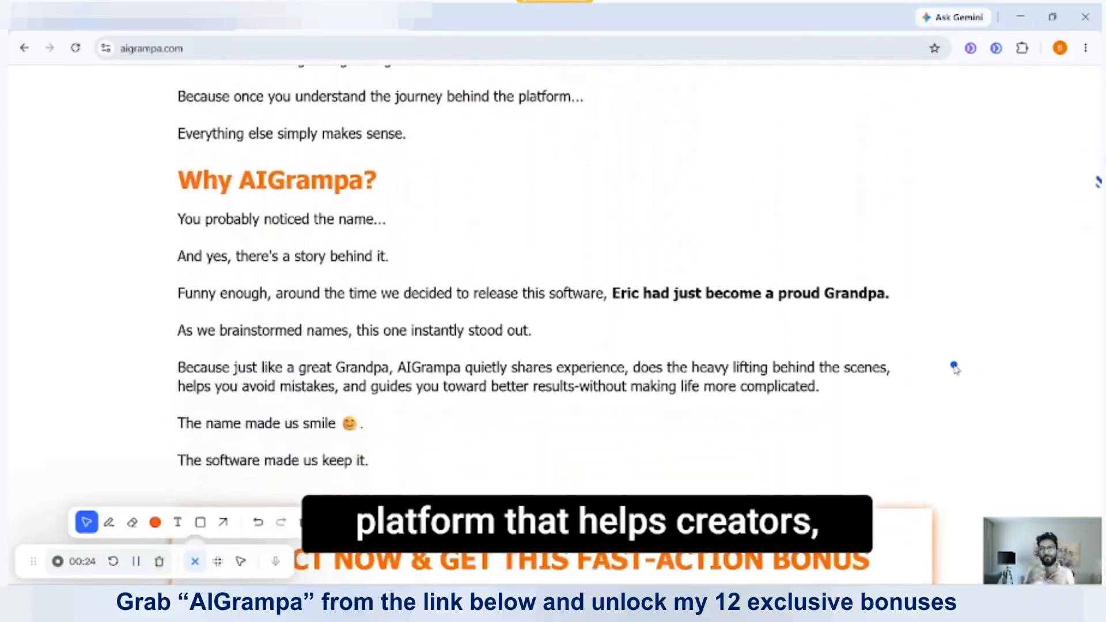
pyautogui.scroll(-3, 954, 367)
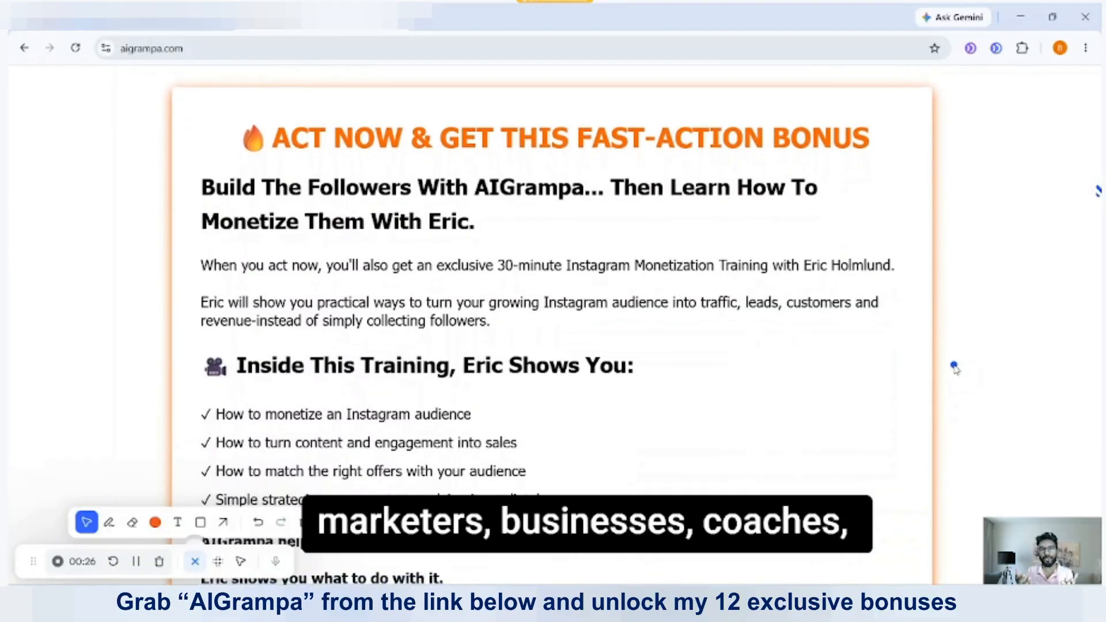
pyautogui.scroll(-3, 503, 391)
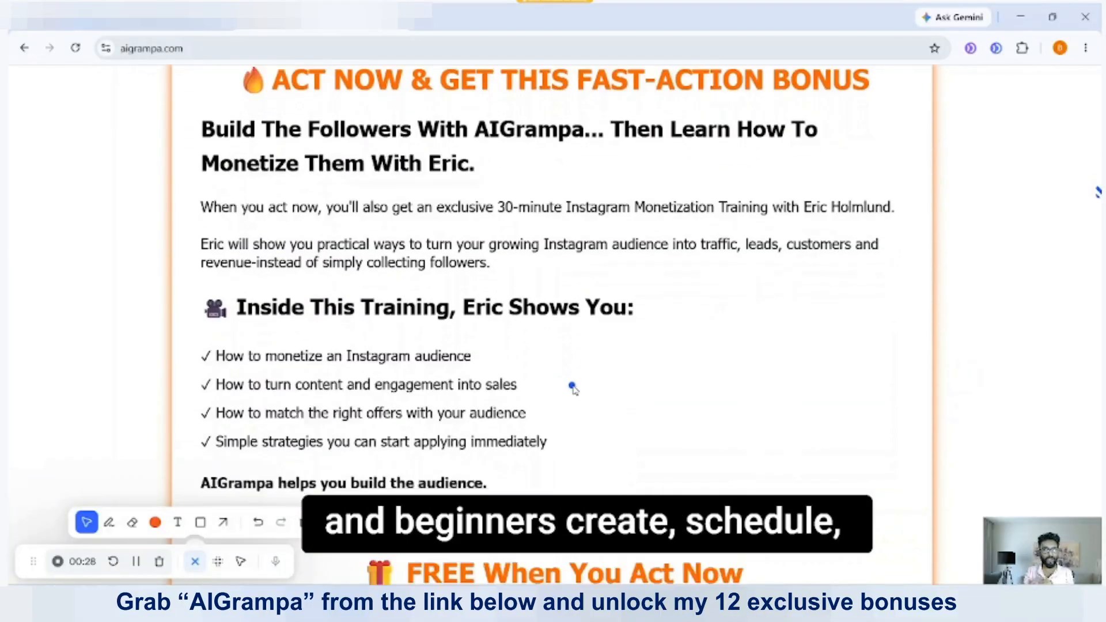
pyautogui.scroll(-12, 529, 394)
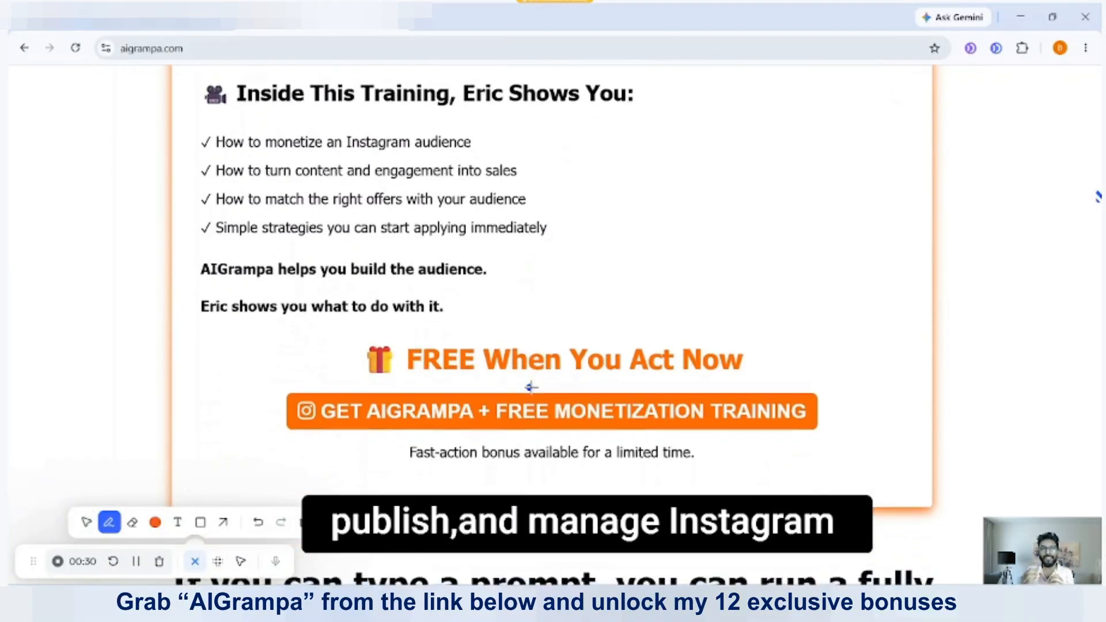
# Examine the page's three-step workflow and the live demo section.
pyautogui.scroll(-7, 610, 405)
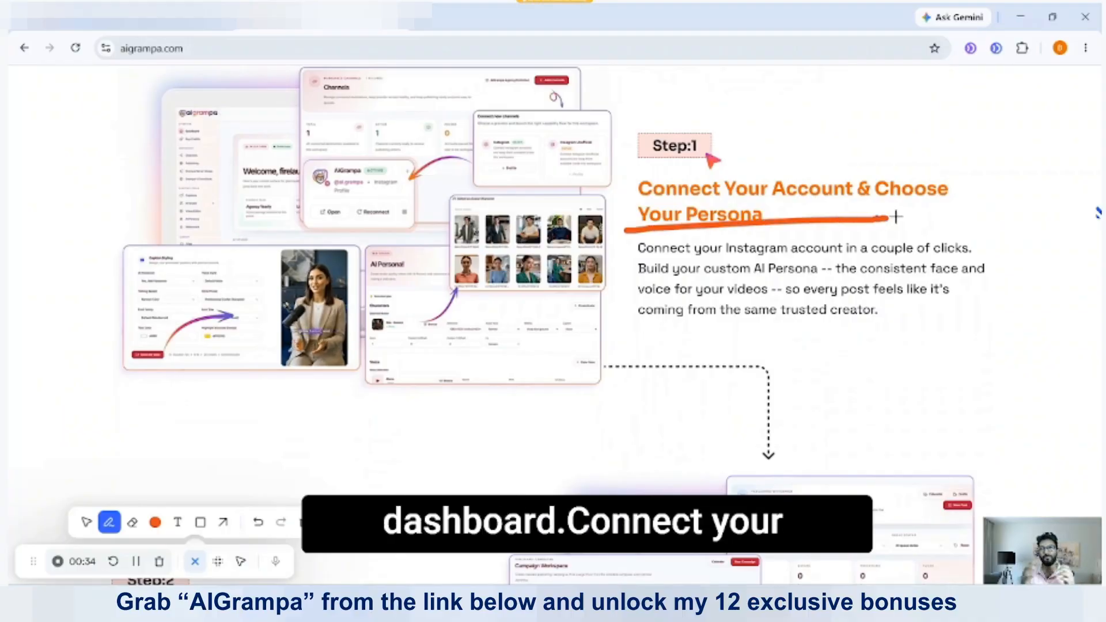
pyautogui.scroll(-6, 731, 340)
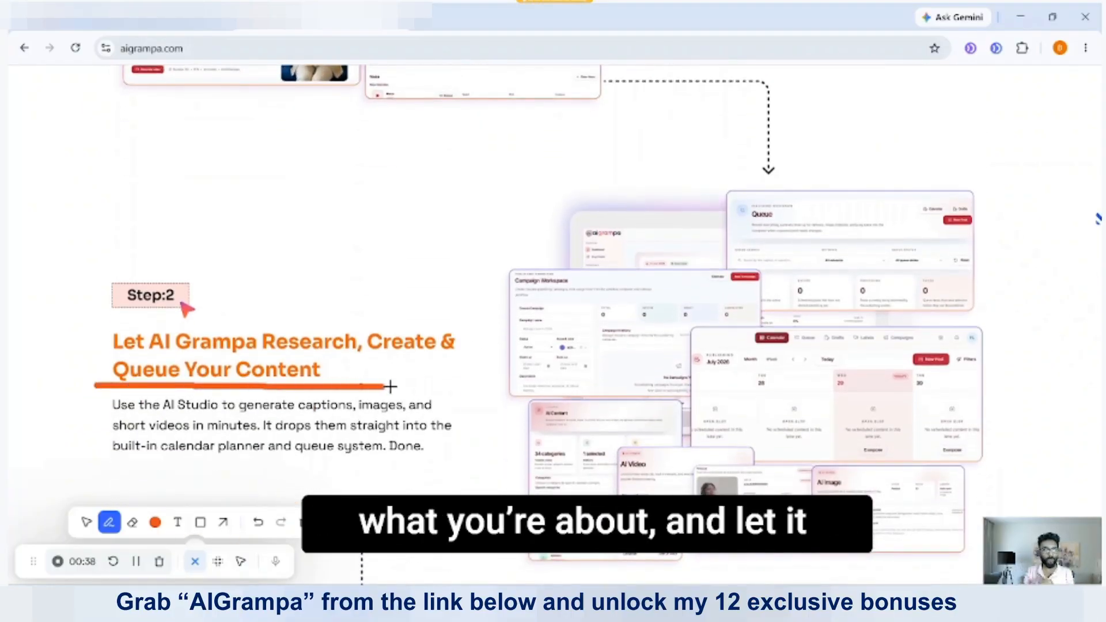
pyautogui.scroll(-11, 459, 384)
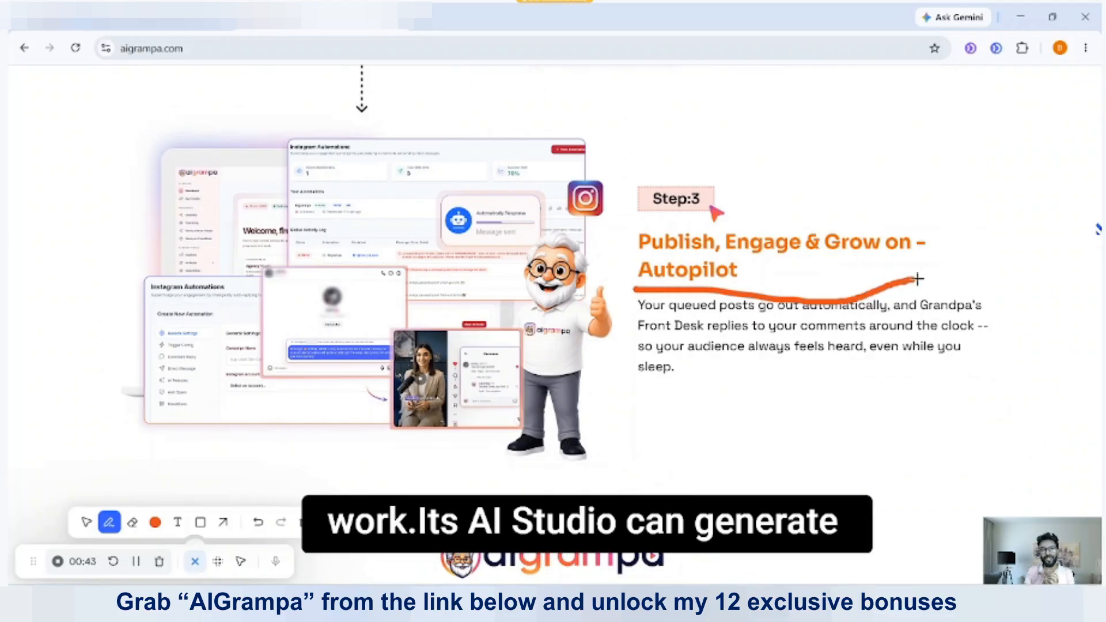
pyautogui.scroll(-9, 903, 295)
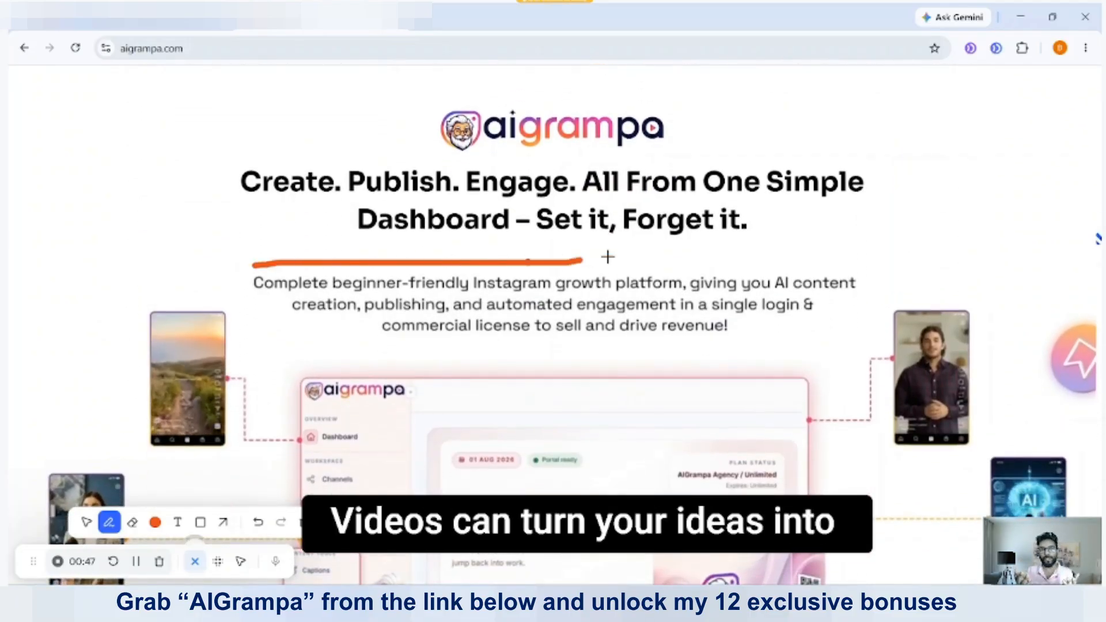
pyautogui.scroll(-19, 812, 243)
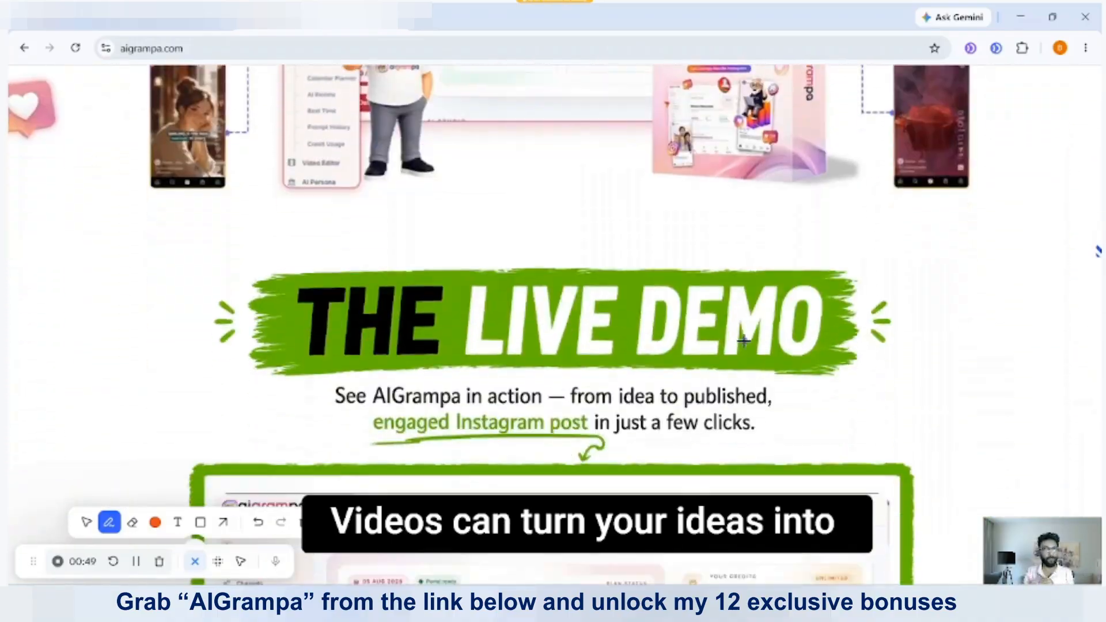
pyautogui.scroll(-6, 743, 340)
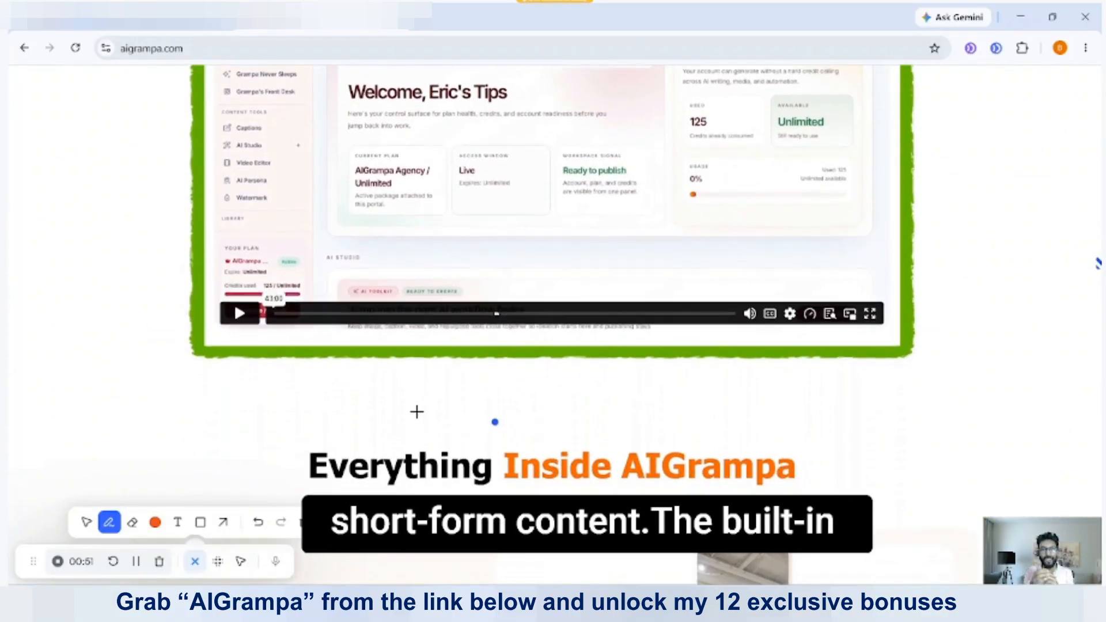
pyautogui.scroll(5, 417, 412)
pyautogui.scroll(3, 518, 345)
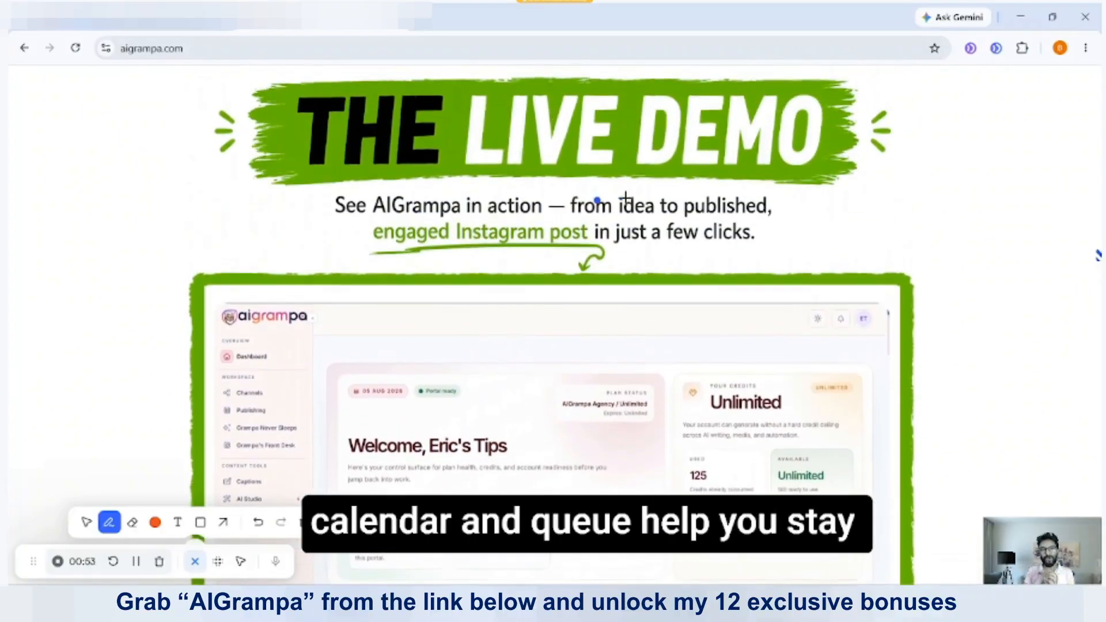
pyautogui.scroll(-1, 649, 256)
pyautogui.scroll(-18, 633, 433)
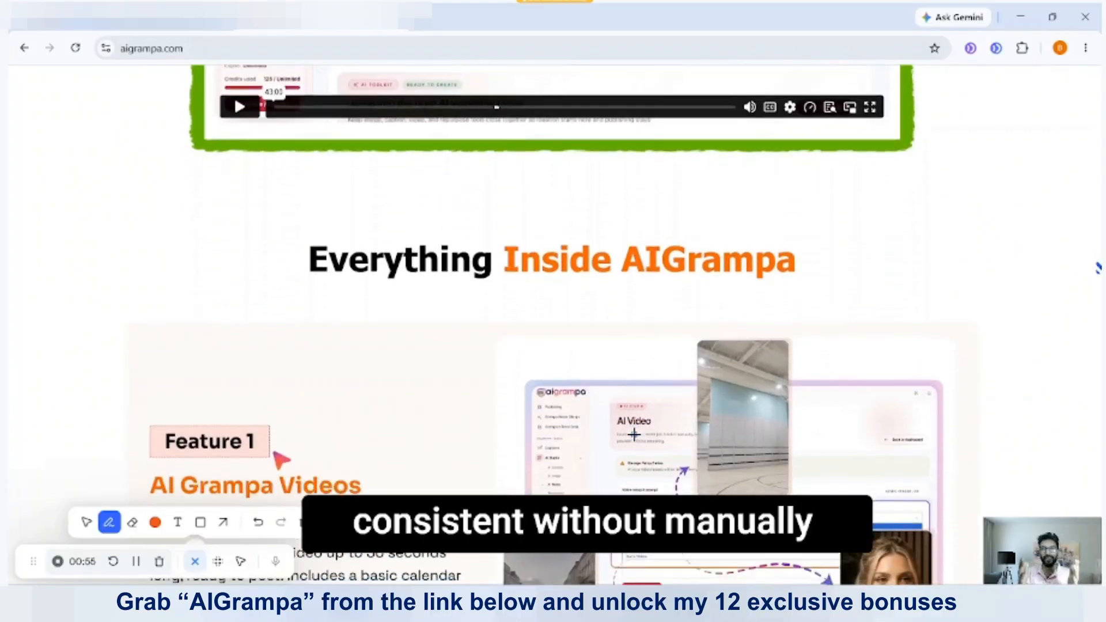
# Underline the feature headings AI Grampa Videos, AI Persona and AI Studio -- Image Generator & editor with the annotation pen.
pyautogui.scroll(-2, 403, 322)
pyautogui.moveTo(137, 214); pyautogui.dragTo(169, 214)
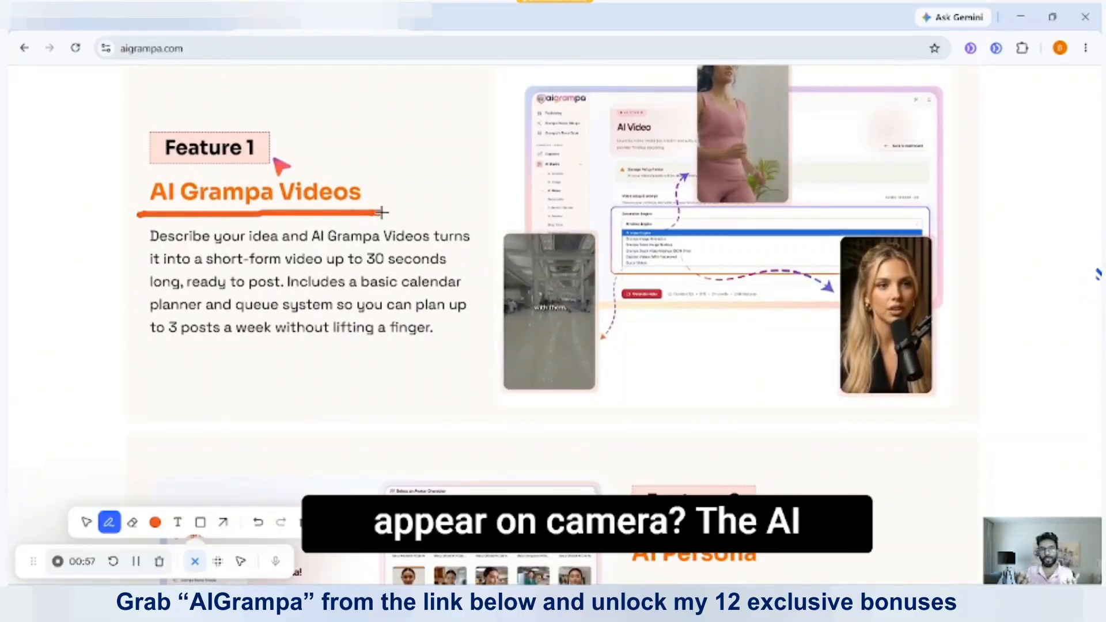
pyautogui.scroll(-5, 382, 213)
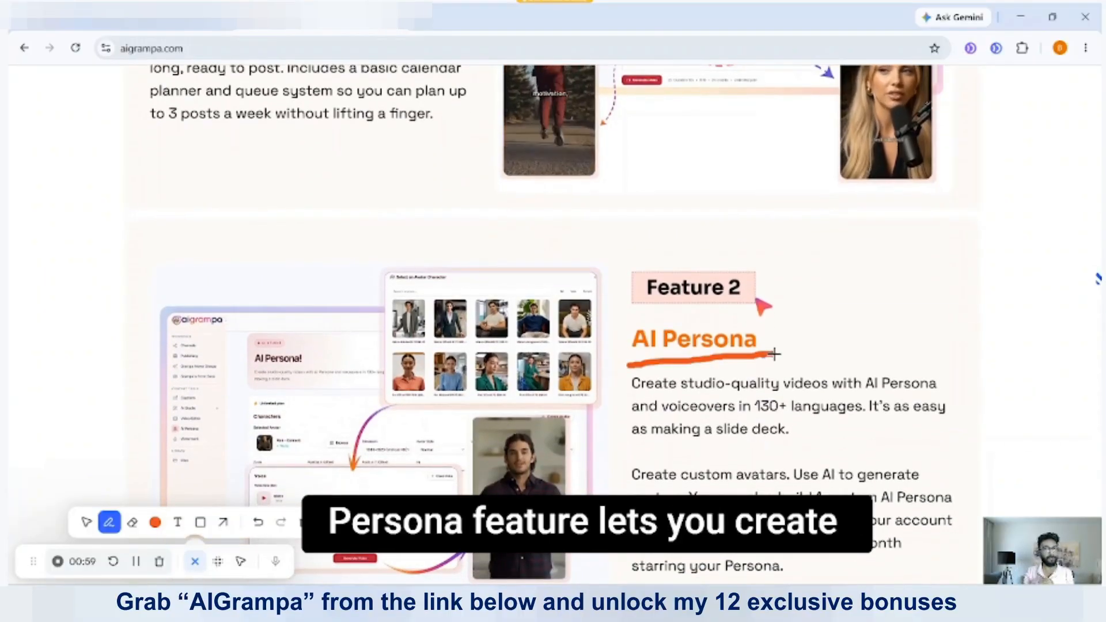
pyautogui.scroll(-8, 774, 354)
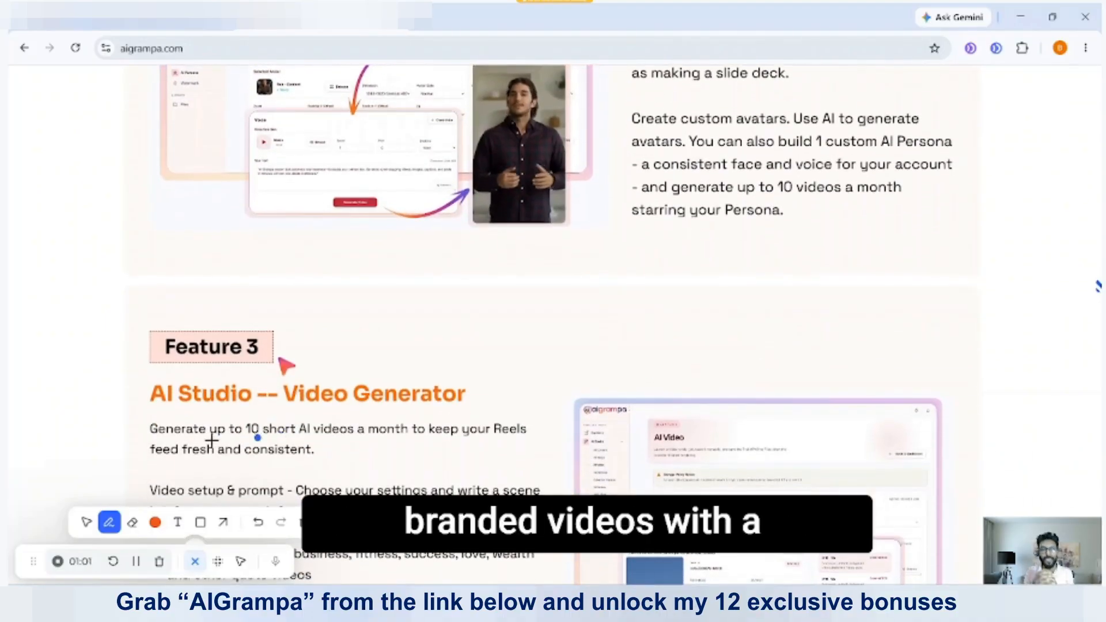
pyautogui.scroll(-15, 481, 406)
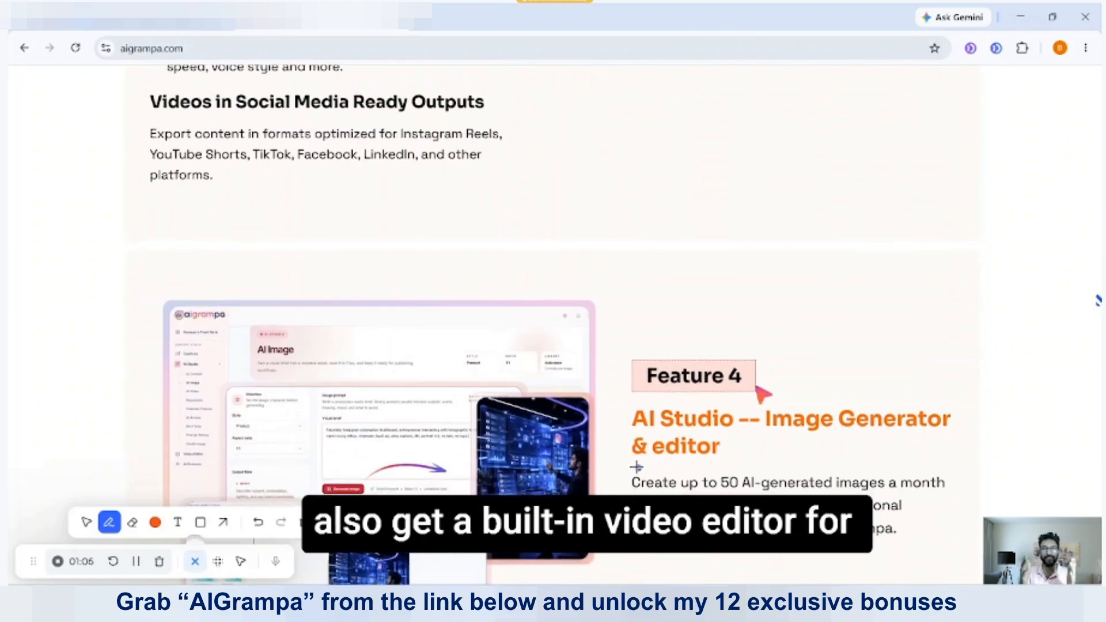
pyautogui.moveTo(743, 461); pyautogui.dragTo(931, 451)
# Underline the feature headings AI Video Editor, AI Studio - Content Writer and Grandpa's Front Desk with the annotation pen.
pyautogui.scroll(-14, 676, 456)
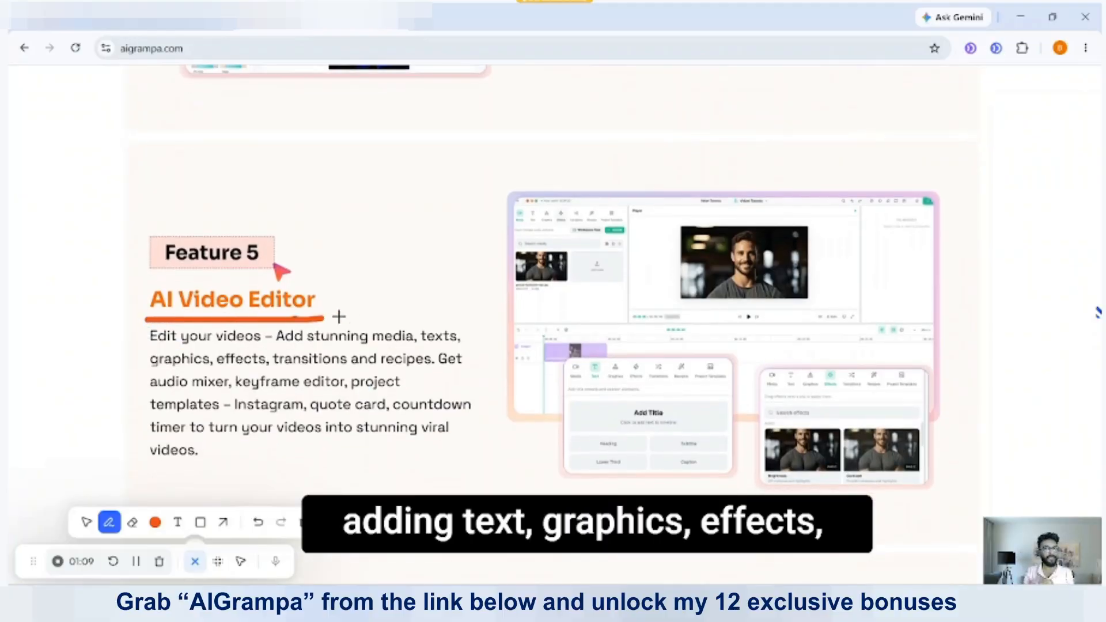
pyautogui.scroll(-10, 447, 279)
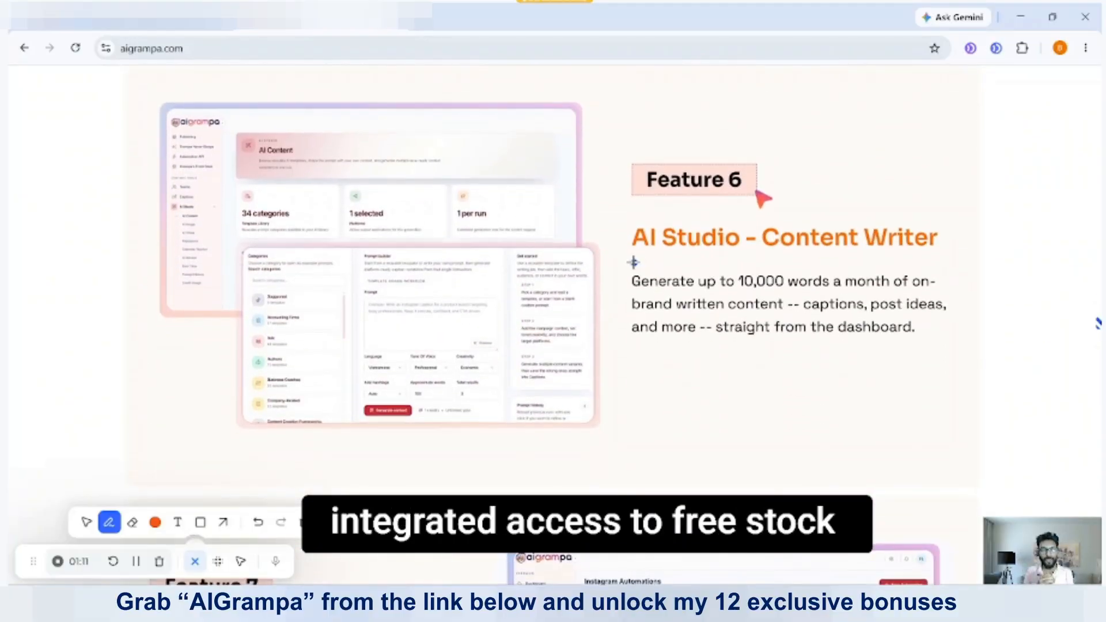
pyautogui.moveTo(777, 260); pyautogui.dragTo(938, 259)
pyautogui.scroll(-10, 655, 313)
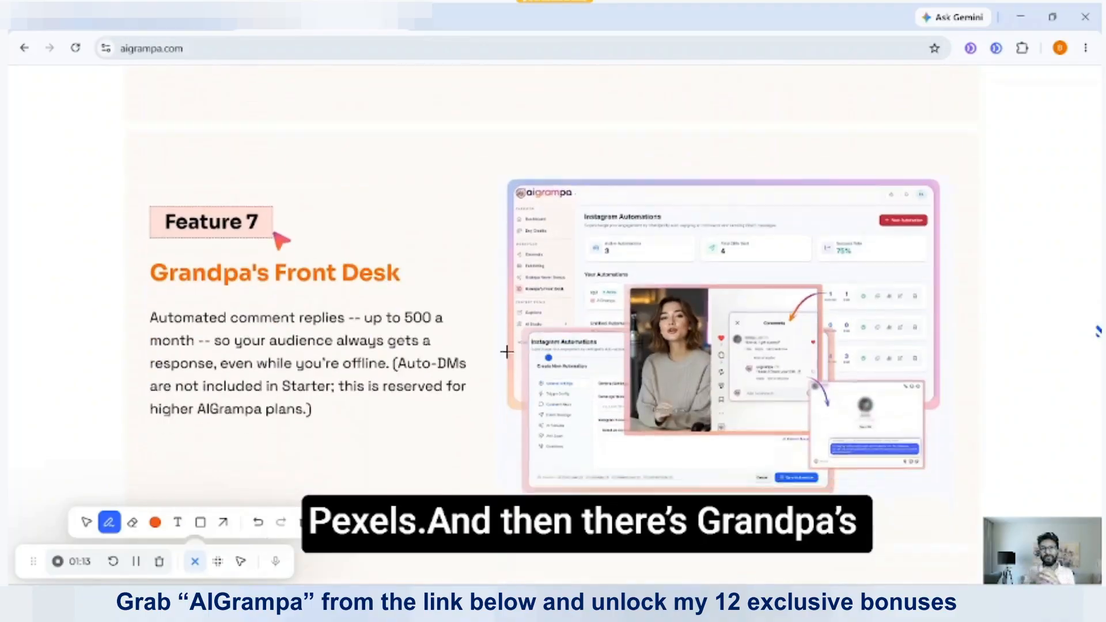
pyautogui.moveTo(147, 236); pyautogui.dragTo(174, 235)
# Underline the feature headings Basic Caption Generator and Media Integration with the annotation pen.
pyautogui.scroll(-10, 398, 229)
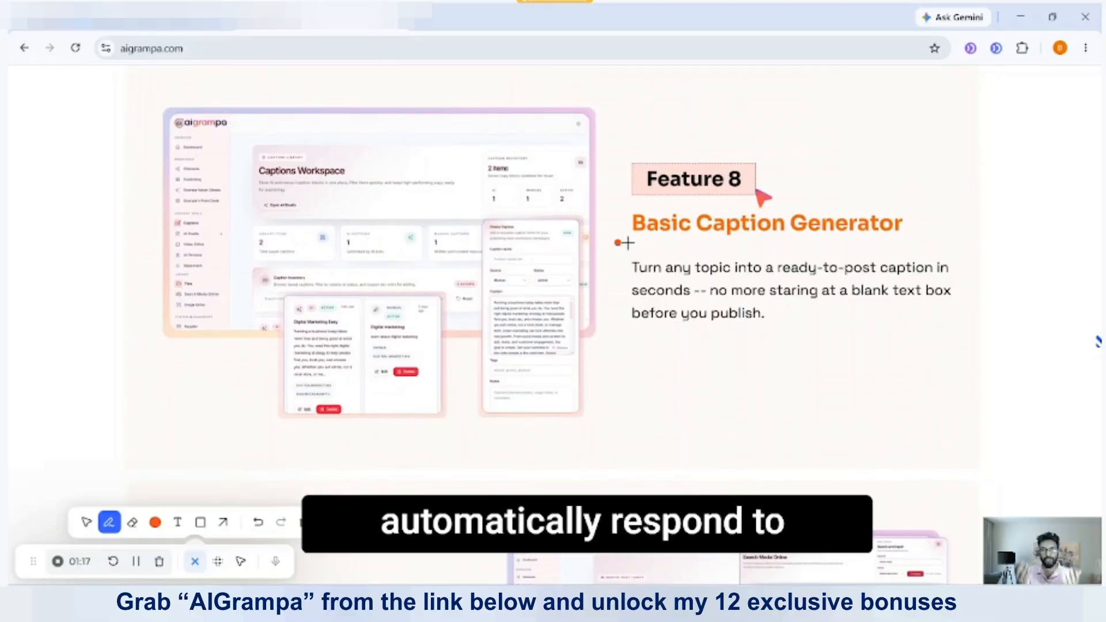
pyautogui.moveTo(628, 243); pyautogui.dragTo(887, 242)
pyautogui.scroll(-8, 743, 254)
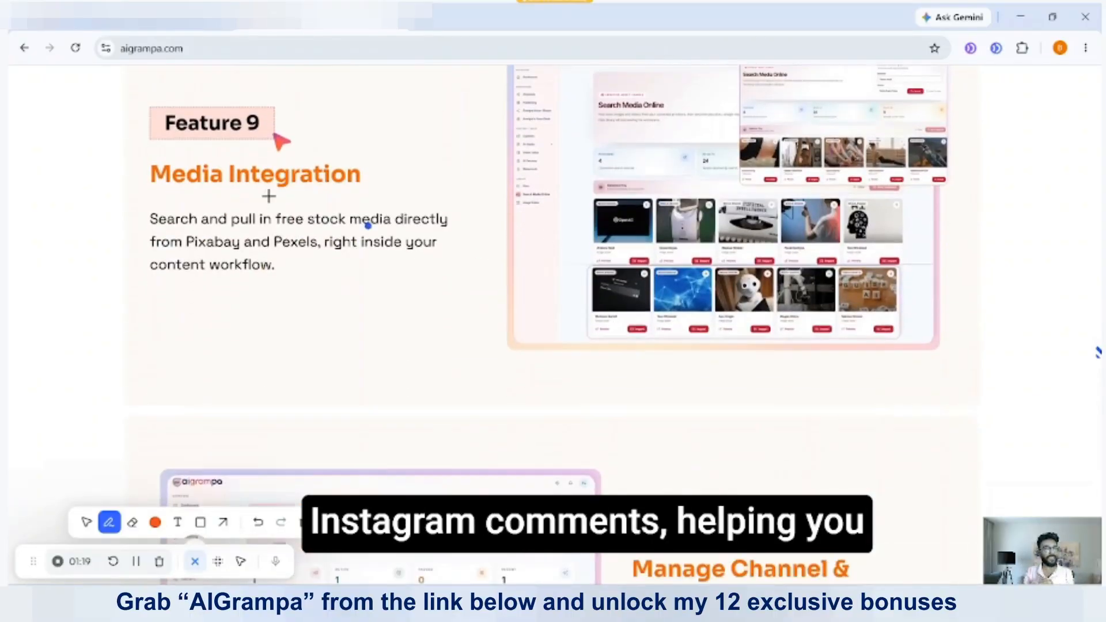
pyautogui.moveTo(133, 184); pyautogui.dragTo(324, 184)
# Underline the feature headings Manage Channel & Publishing, File Management, Step by step Video tutorials and Commercial License.
pyautogui.scroll(-5, 481, 165)
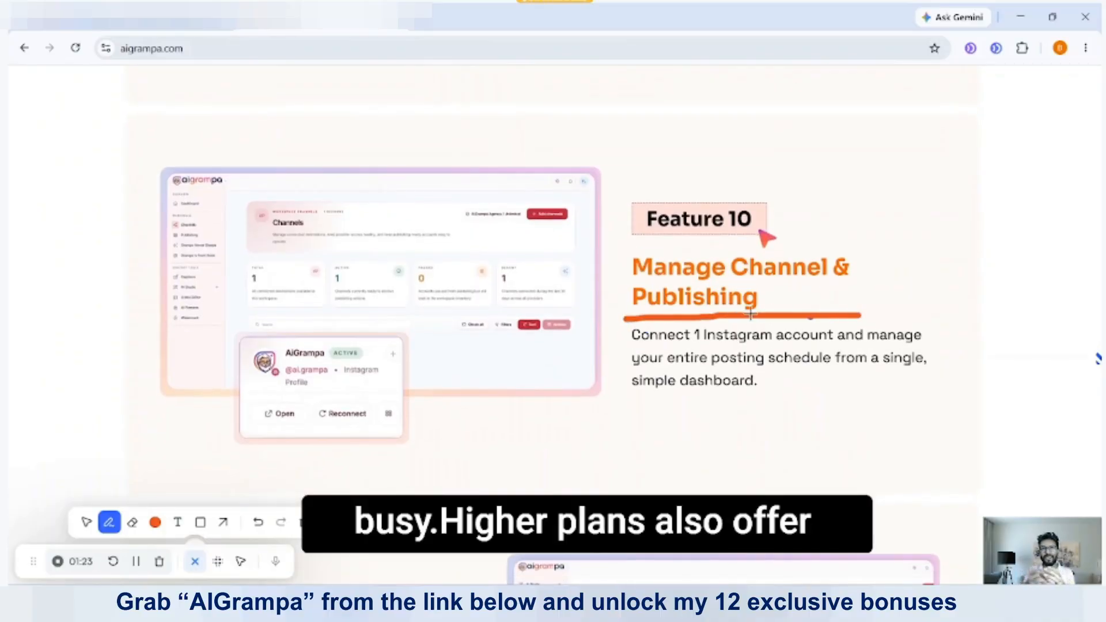
pyautogui.scroll(-8, 750, 314)
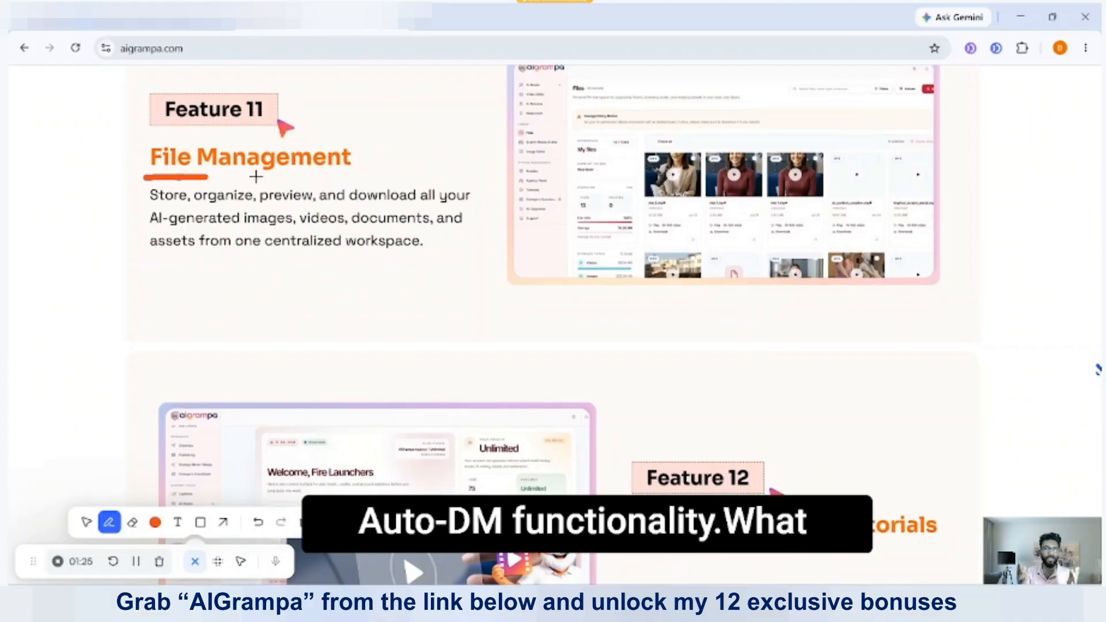
pyautogui.scroll(-4, 538, 180)
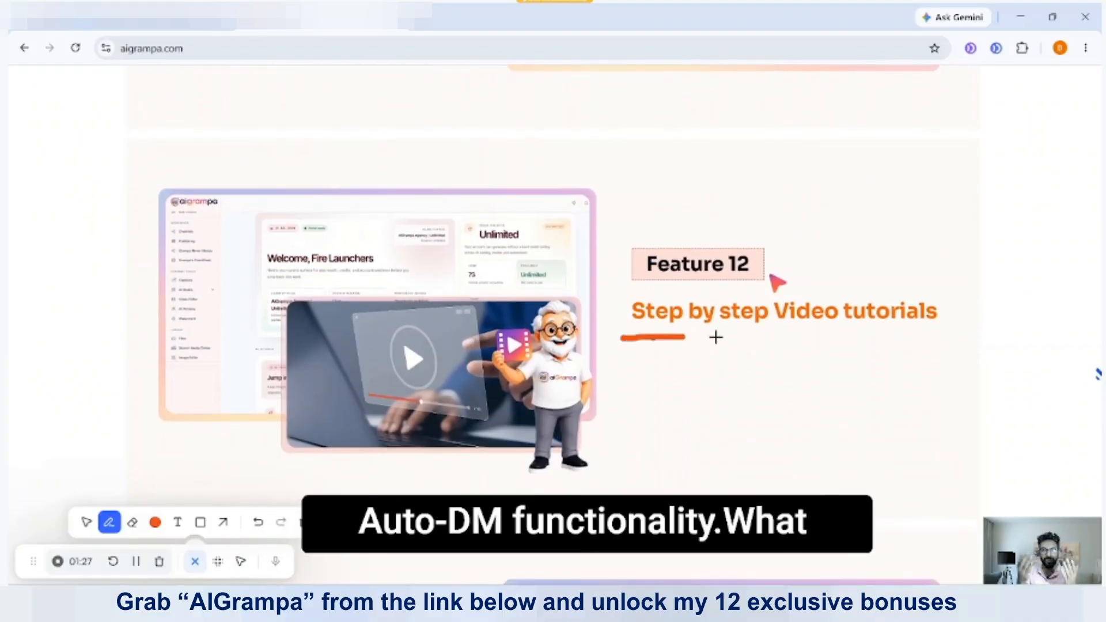
pyautogui.scroll(-5, 739, 298)
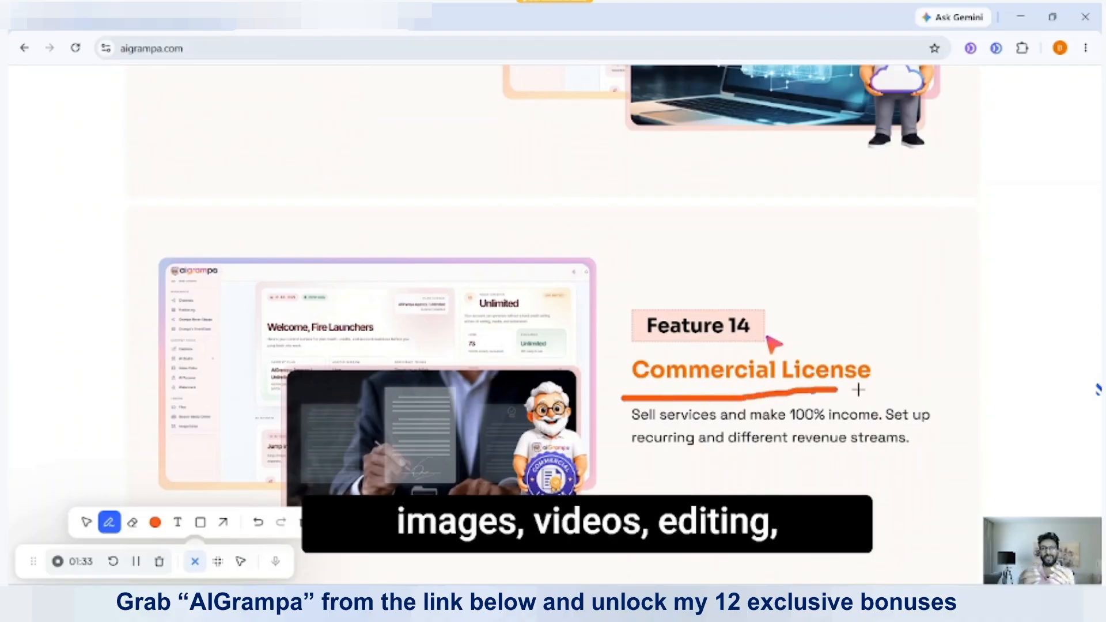
# Review the comment-reply, niche and use-case sections down to the annual cost comparison table.
pyautogui.scroll(-10, 683, 397)
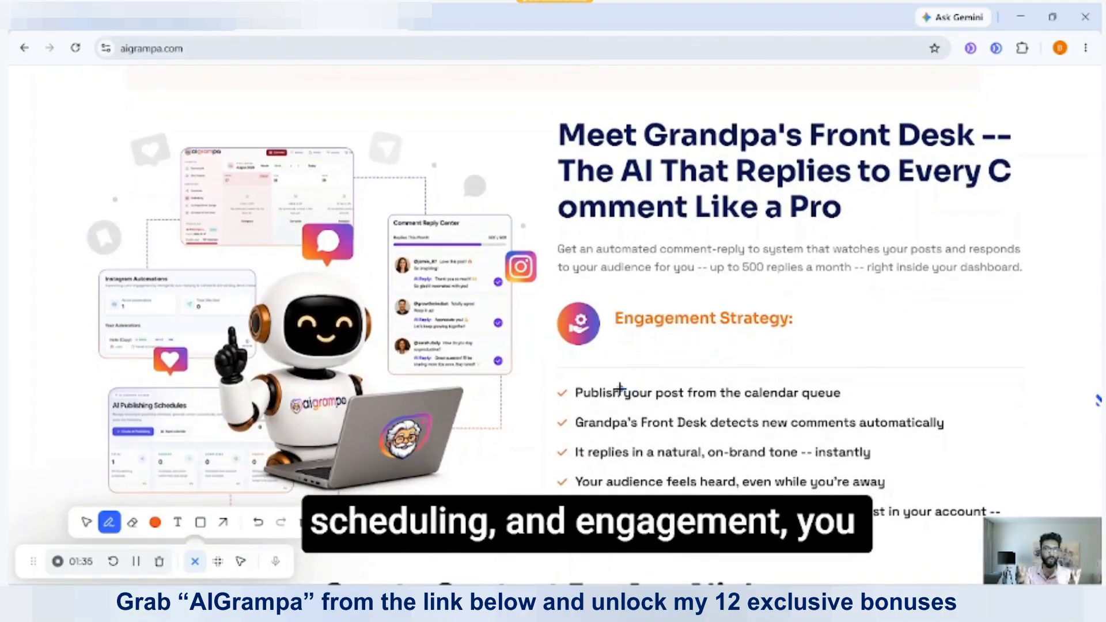
pyautogui.scroll(-5, 620, 391)
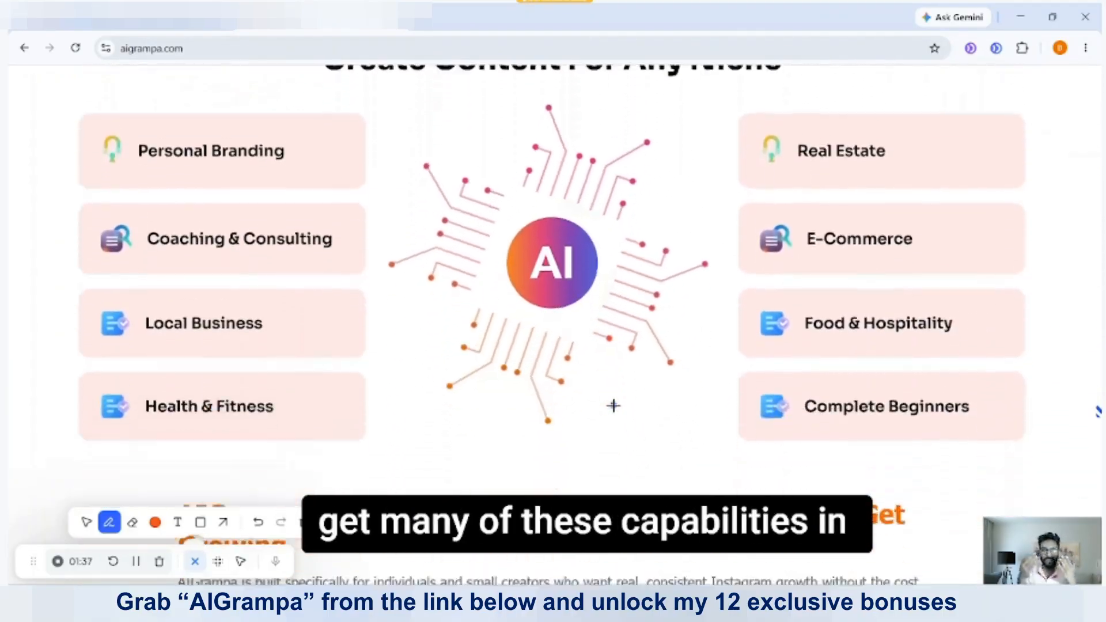
pyautogui.scroll(2, 277, 378)
pyautogui.scroll(1, 277, 378)
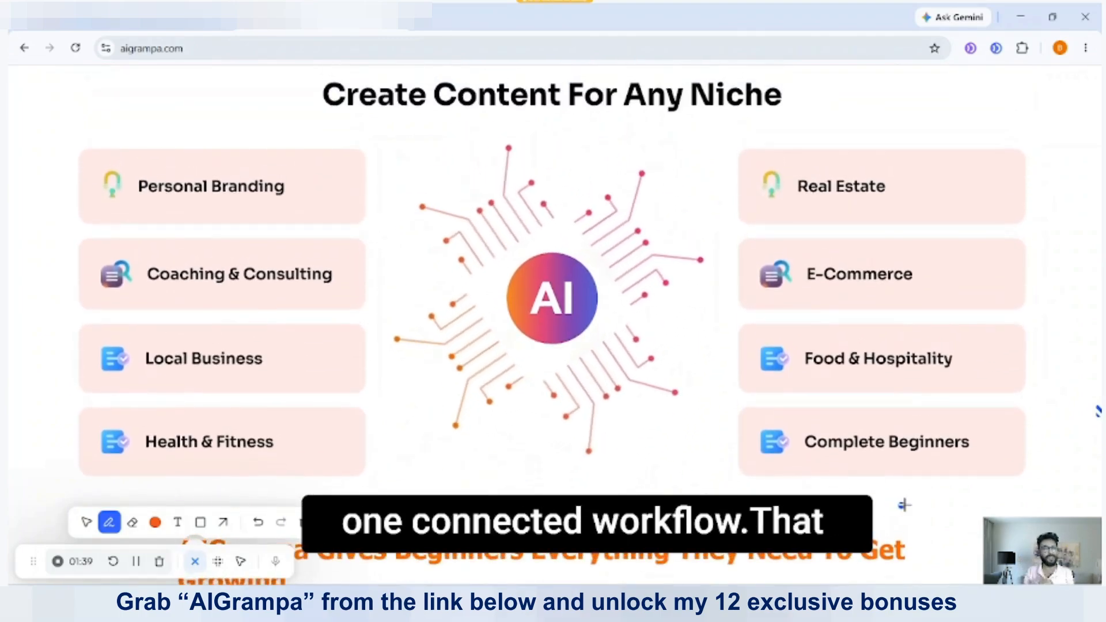
pyautogui.scroll(-8, 903, 505)
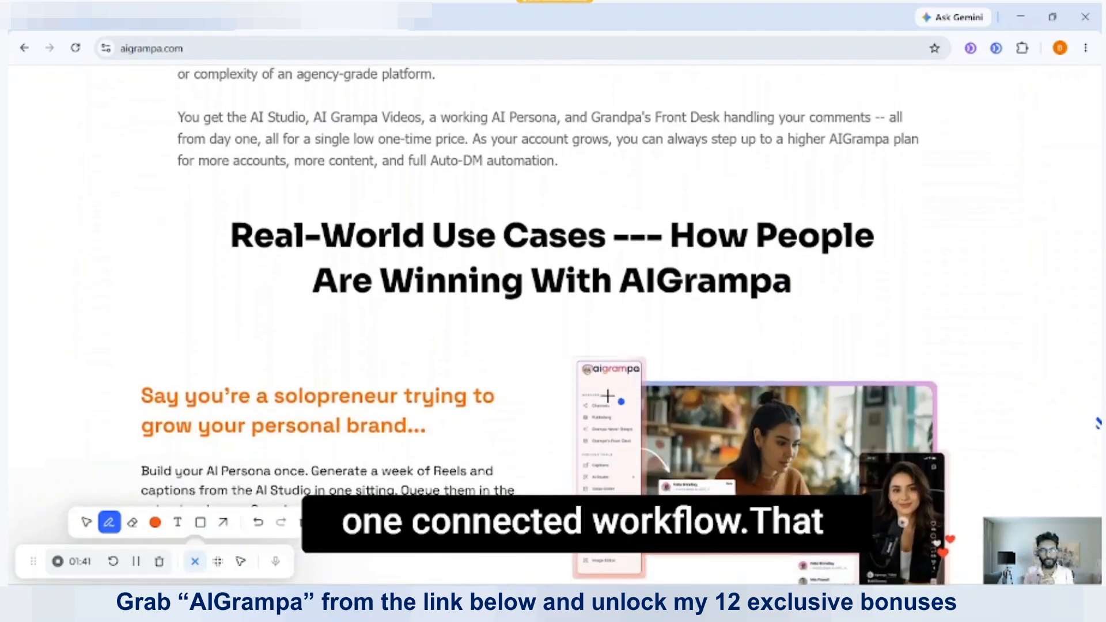
pyautogui.scroll(-2, 504, 367)
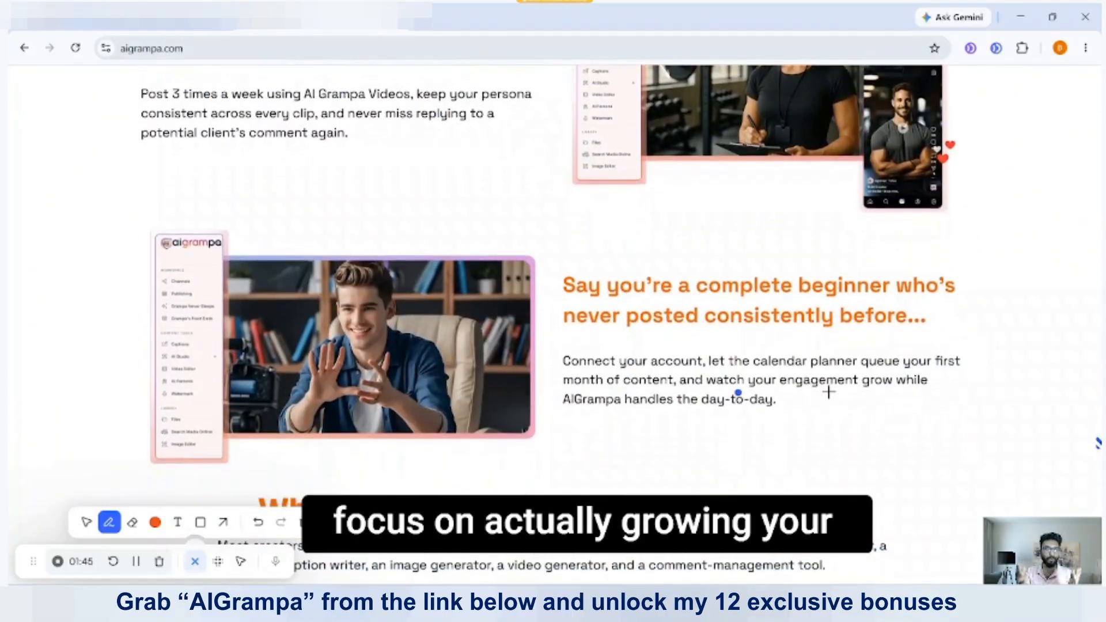
pyautogui.scroll(-6, 828, 393)
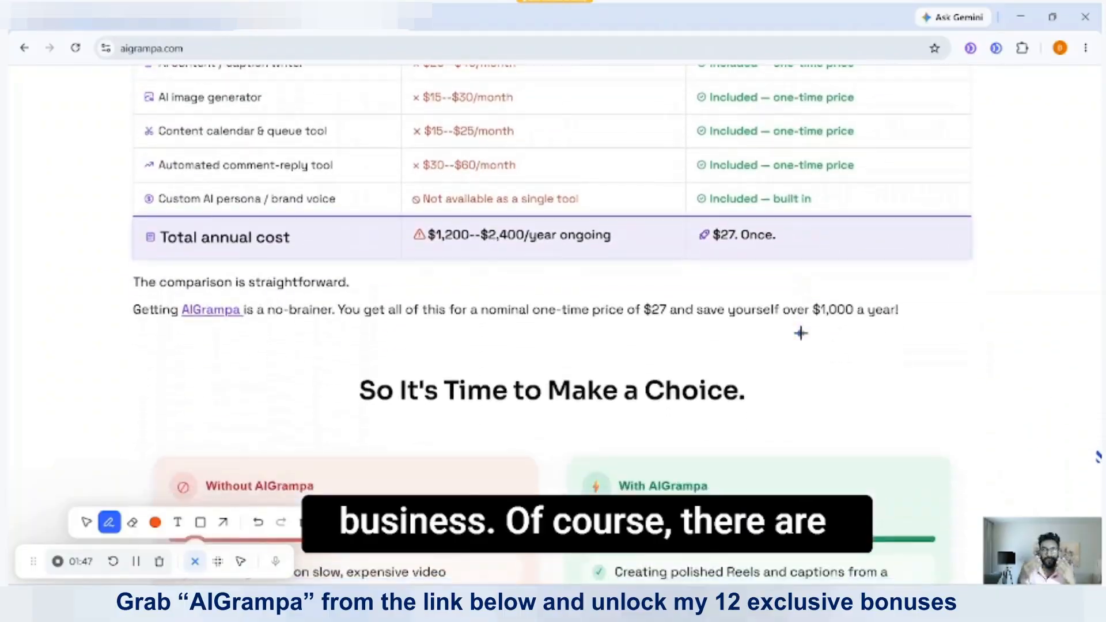
# Review the sales page's beta-tester testimonials, total cost table, 30-Day Money Back Policy and launch-only offer sections.
pyautogui.scroll(-4, 800, 333)
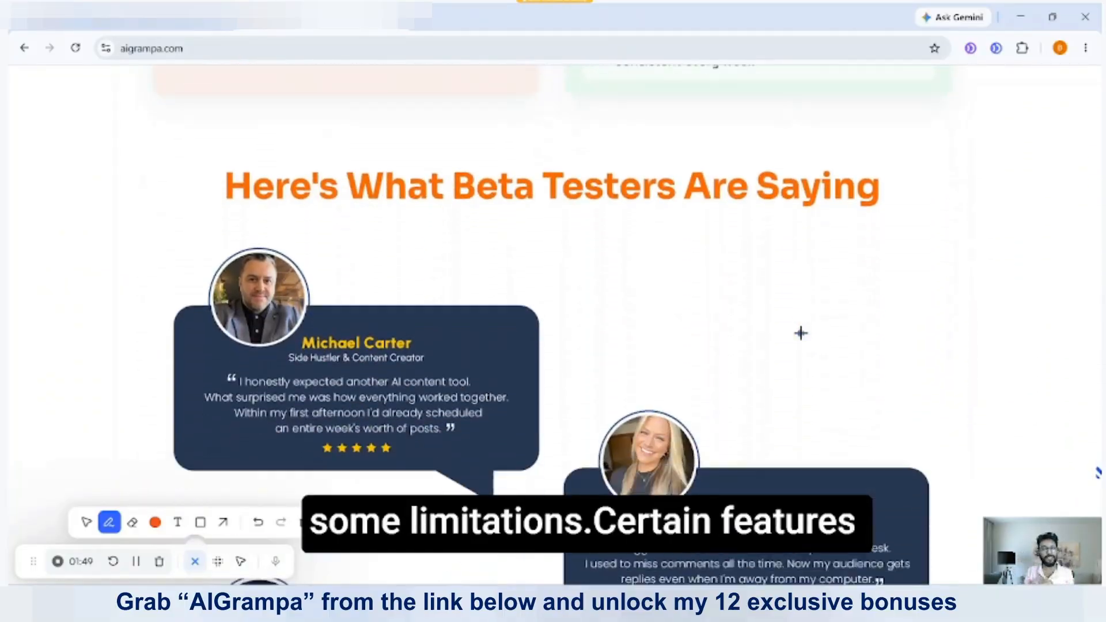
pyautogui.scroll(-2, 801, 333)
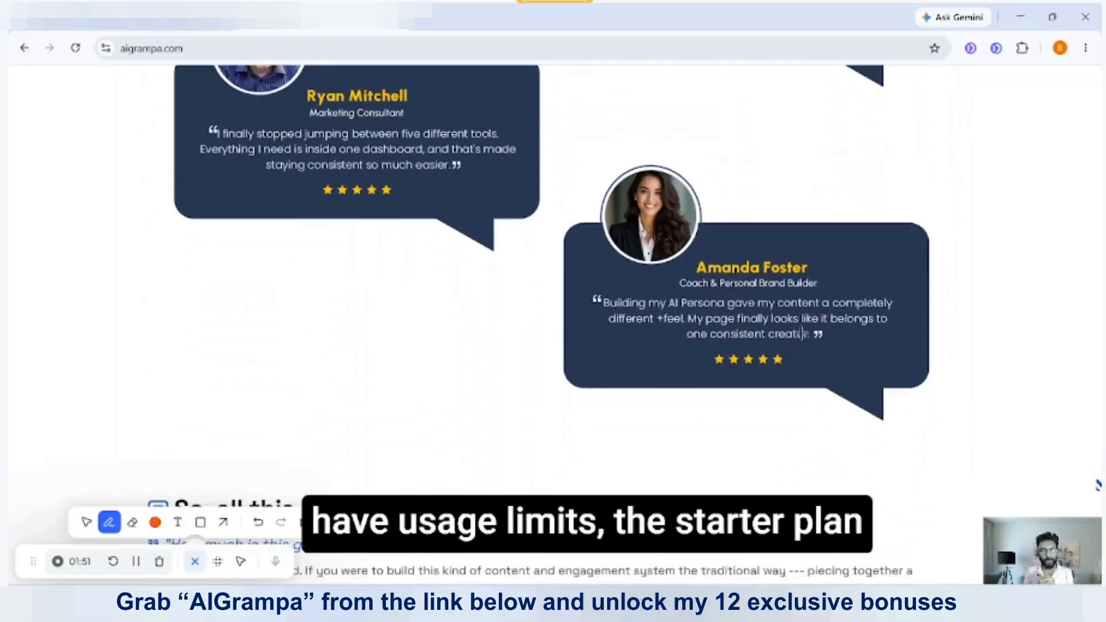
pyautogui.scroll(-20, 800, 333)
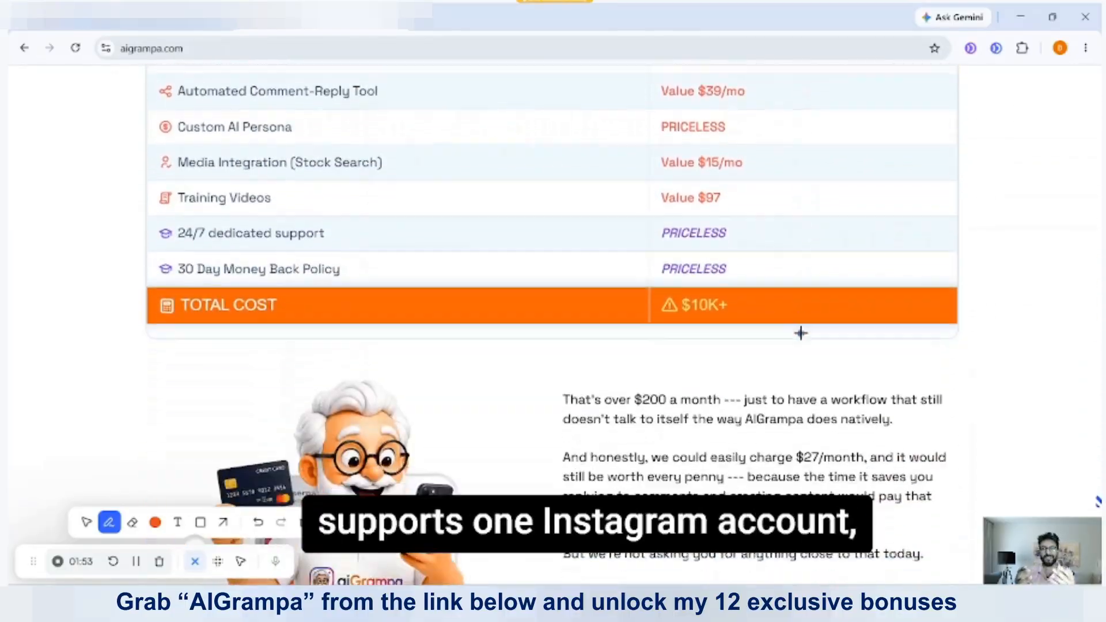
pyautogui.scroll(-15, 801, 333)
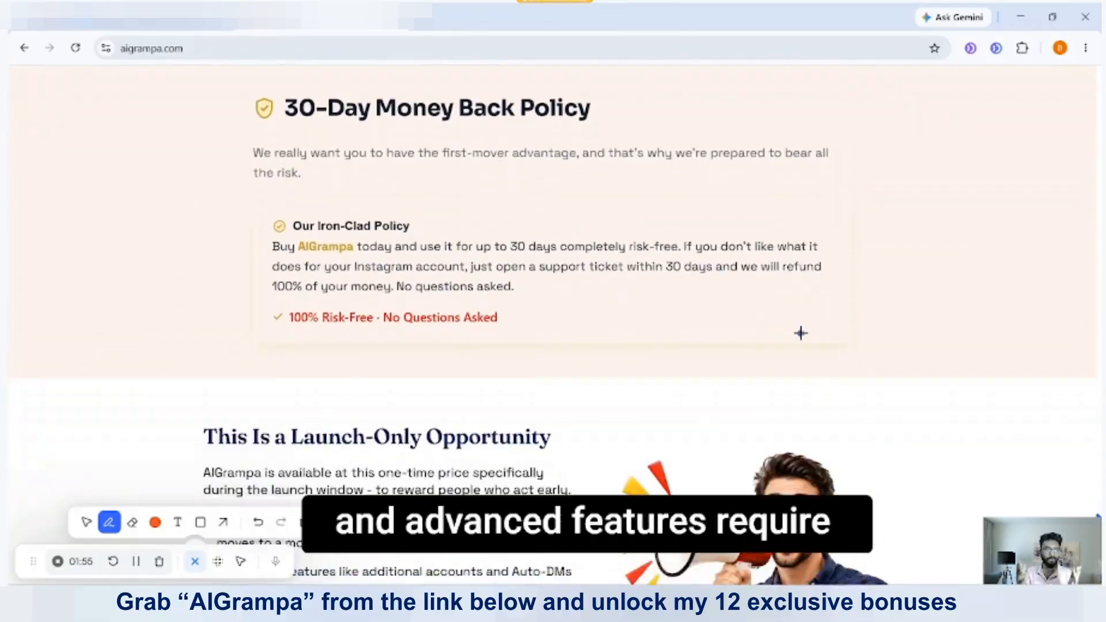
pyautogui.scroll(-1, 801, 333)
pyautogui.scroll(-8, 531, 357)
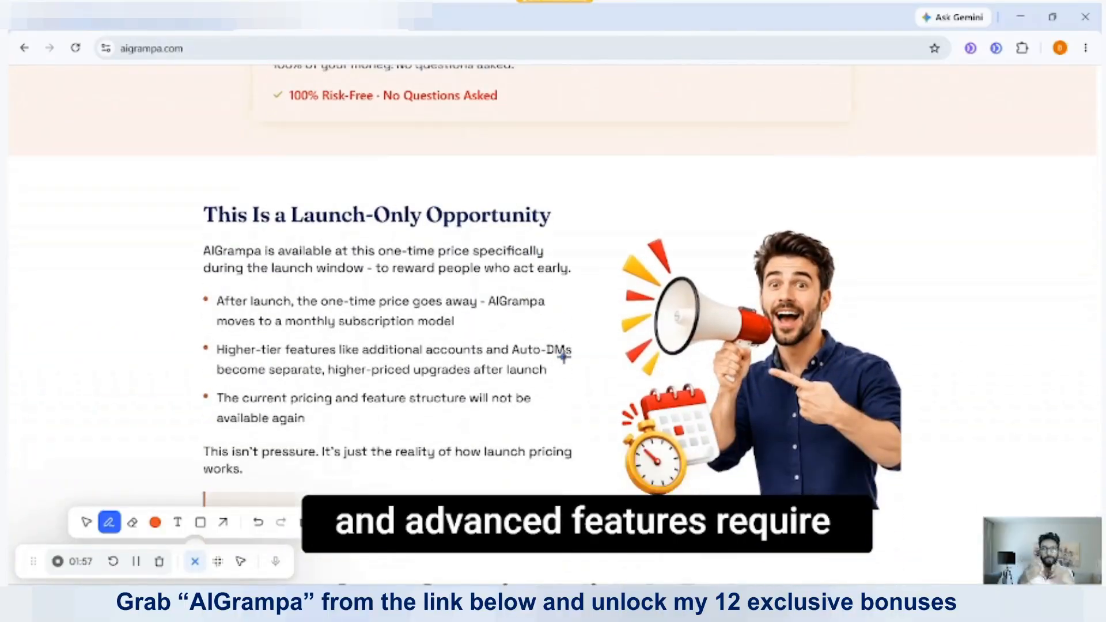
pyautogui.scroll(-1, 596, 351)
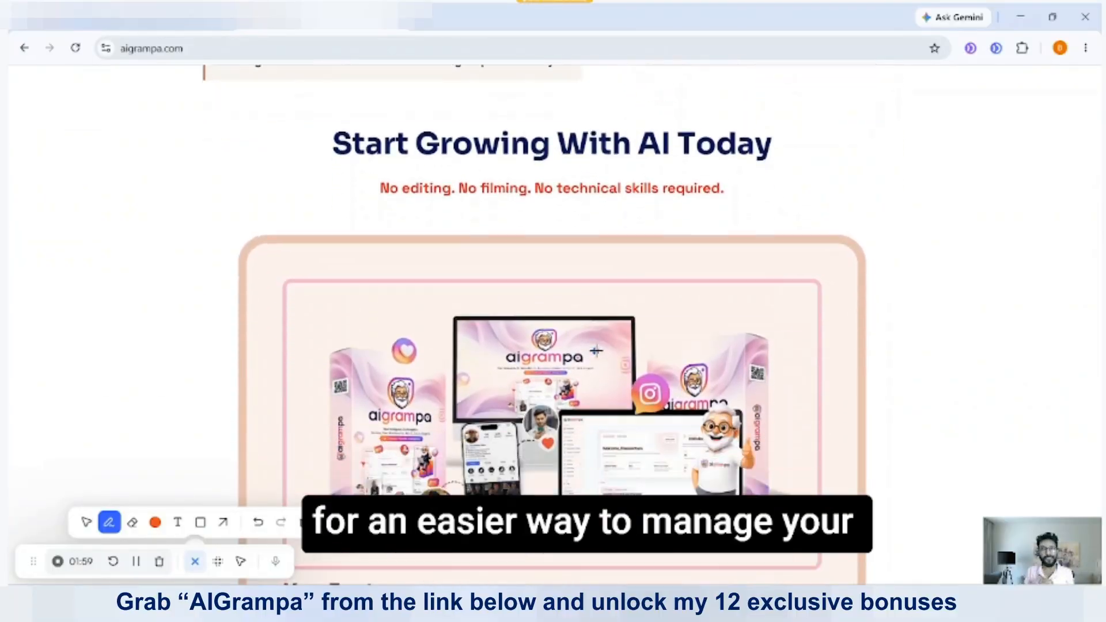
# Underline the key features from Connect 1 Instagram Account through AI Studio: AI Image with the annotation pen.
pyautogui.scroll(-3, 595, 351)
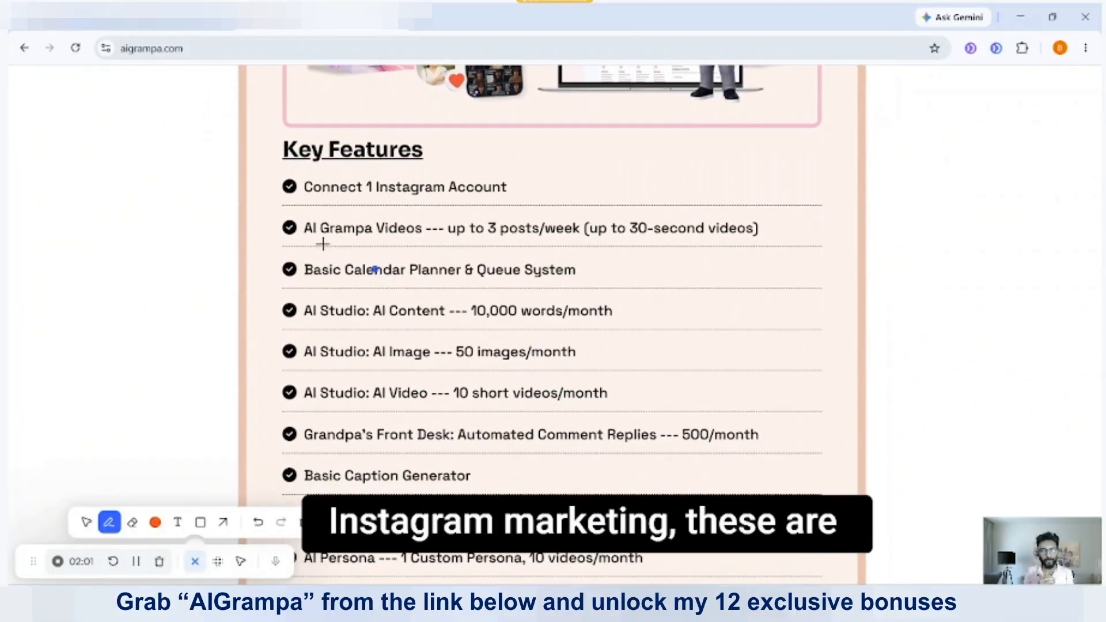
pyautogui.moveTo(528, 204); pyautogui.dragTo(531, 204)
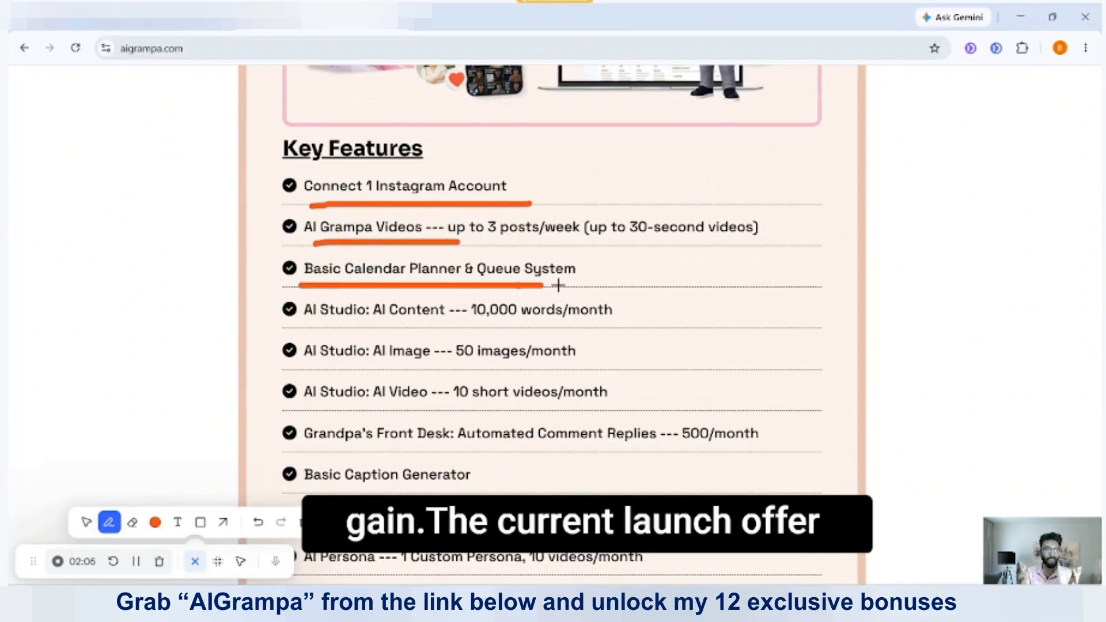
pyautogui.moveTo(301, 323); pyautogui.dragTo(456, 324)
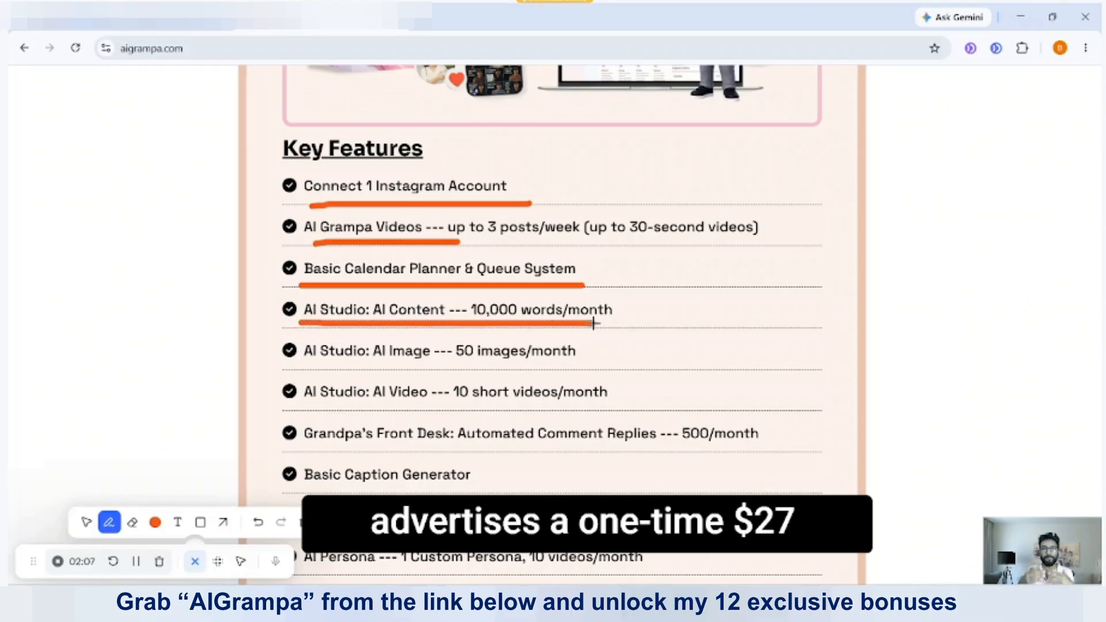
pyautogui.moveTo(302, 370); pyautogui.dragTo(414, 370)
# Underline the key features AI Studio: AI Video, Grandpa's Front Desk, Basic Caption Generator, Media Integration, AI Persona, 100% Cloud Based and Commercial License.
pyautogui.scroll(-2, 613, 355)
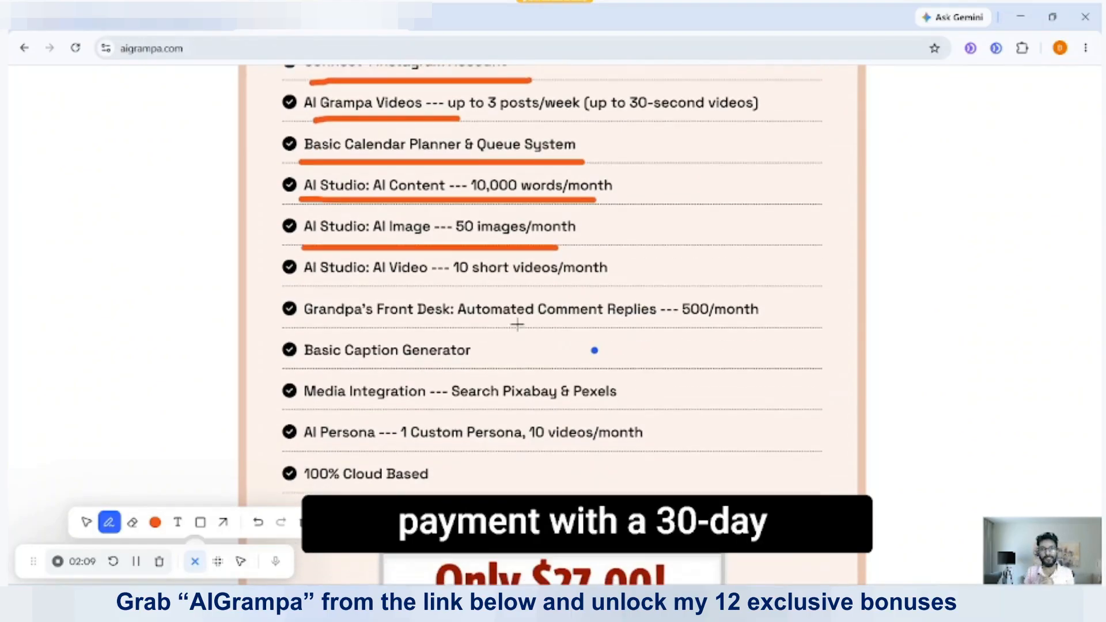
pyautogui.moveTo(304, 268); pyautogui.dragTo(467, 273)
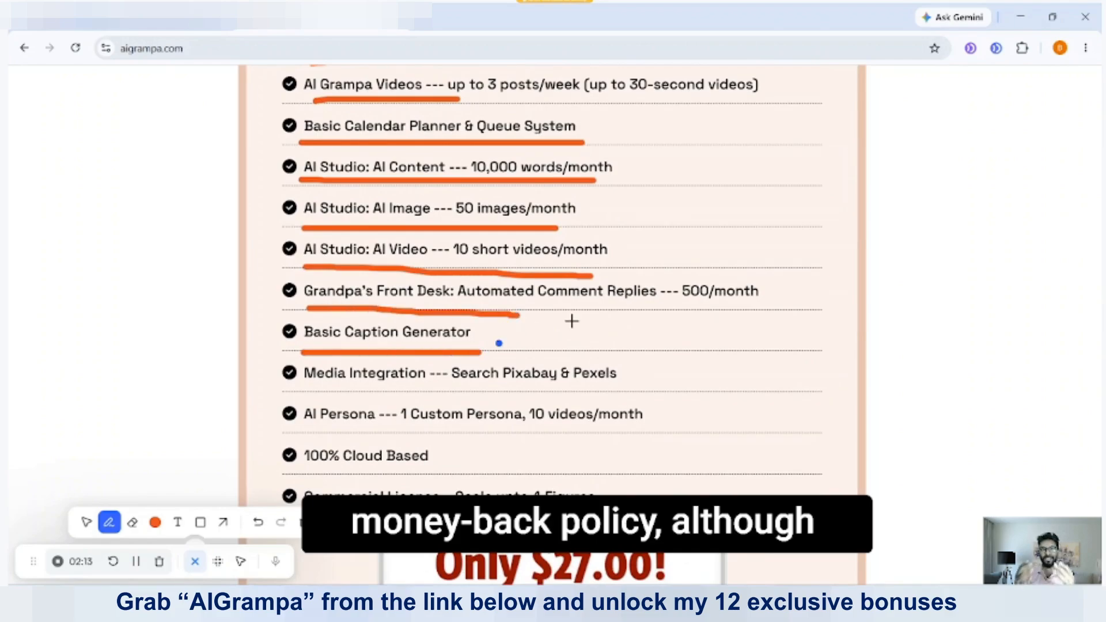
pyautogui.scroll(-1, 572, 321)
pyautogui.moveTo(303, 319); pyautogui.dragTo(397, 319)
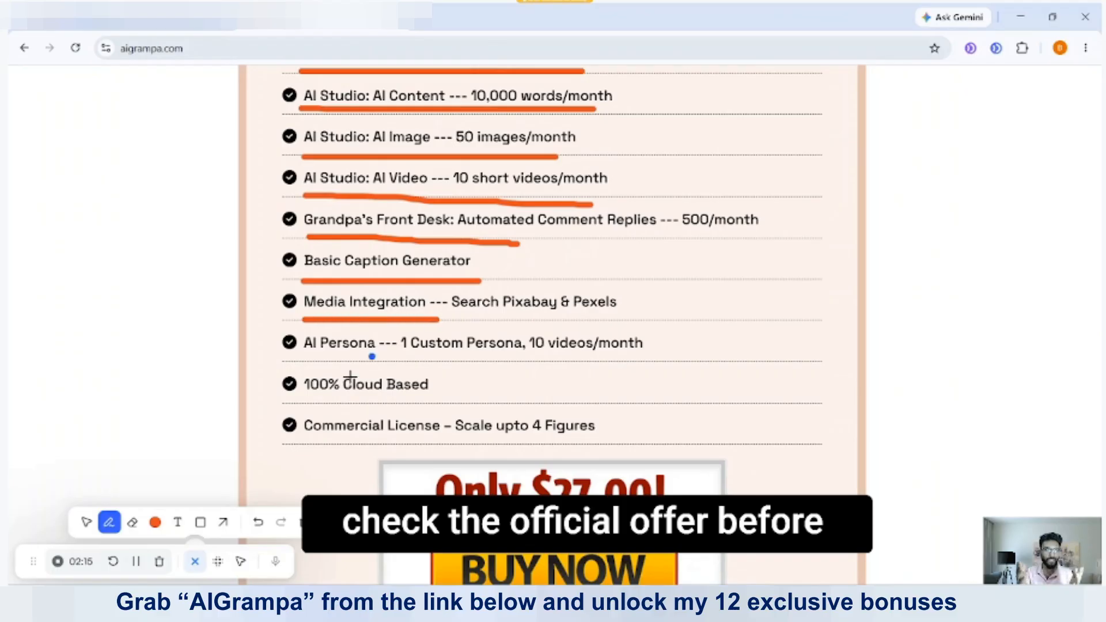
pyautogui.moveTo(304, 404); pyautogui.dragTo(312, 404)
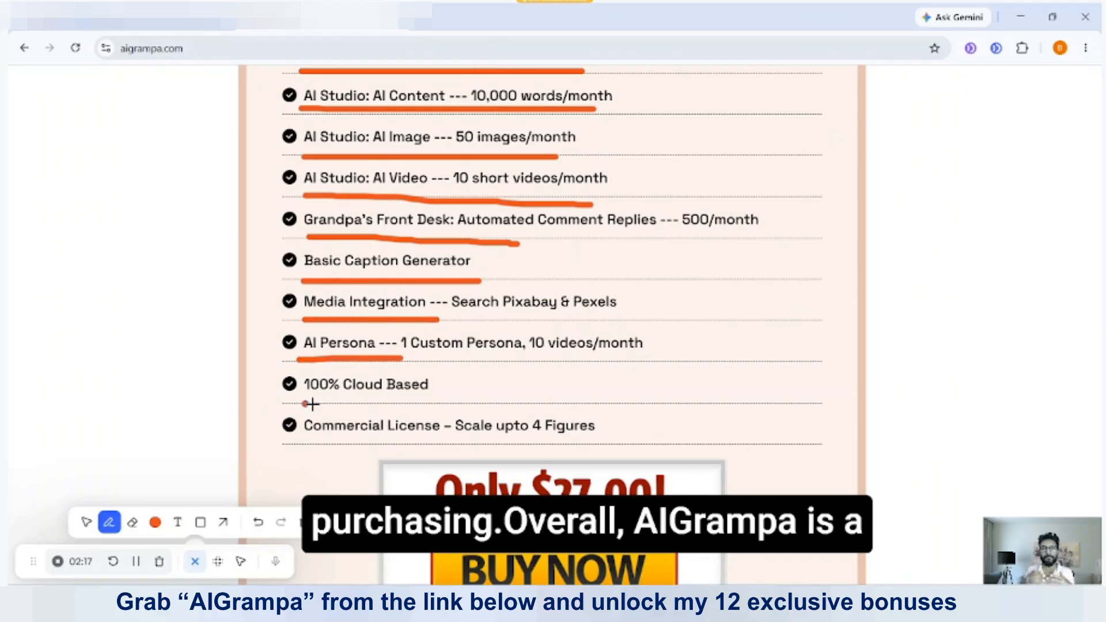
pyautogui.moveTo(445, 406); pyautogui.dragTo(446, 406)
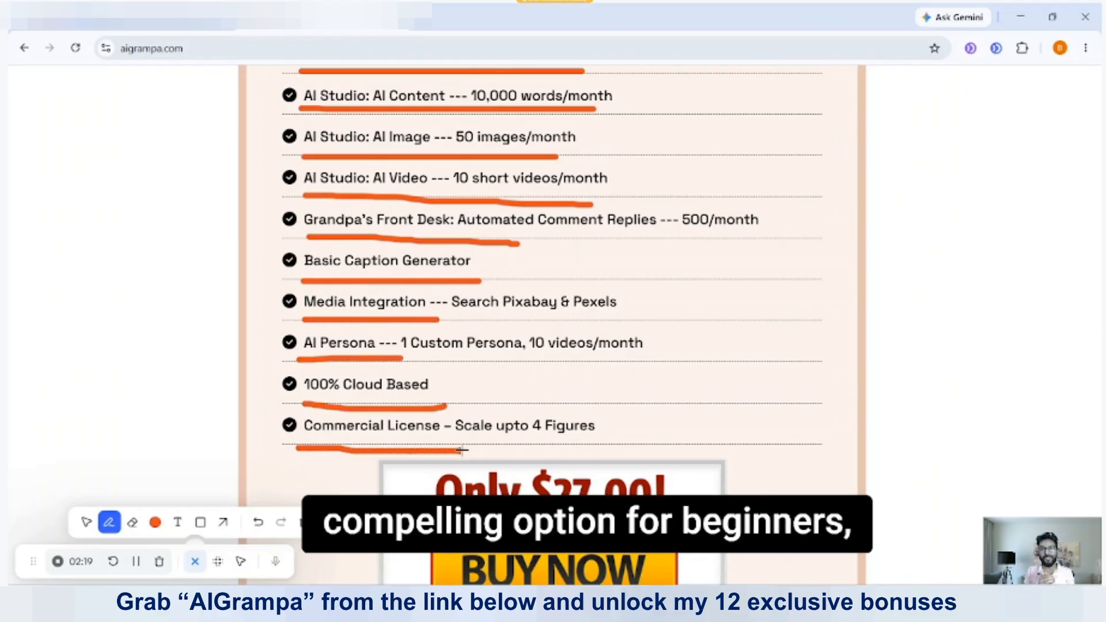
# Examine the purchase box below the key features and the start of the Frequently Asked Question section.
pyautogui.scroll(-4, 643, 400)
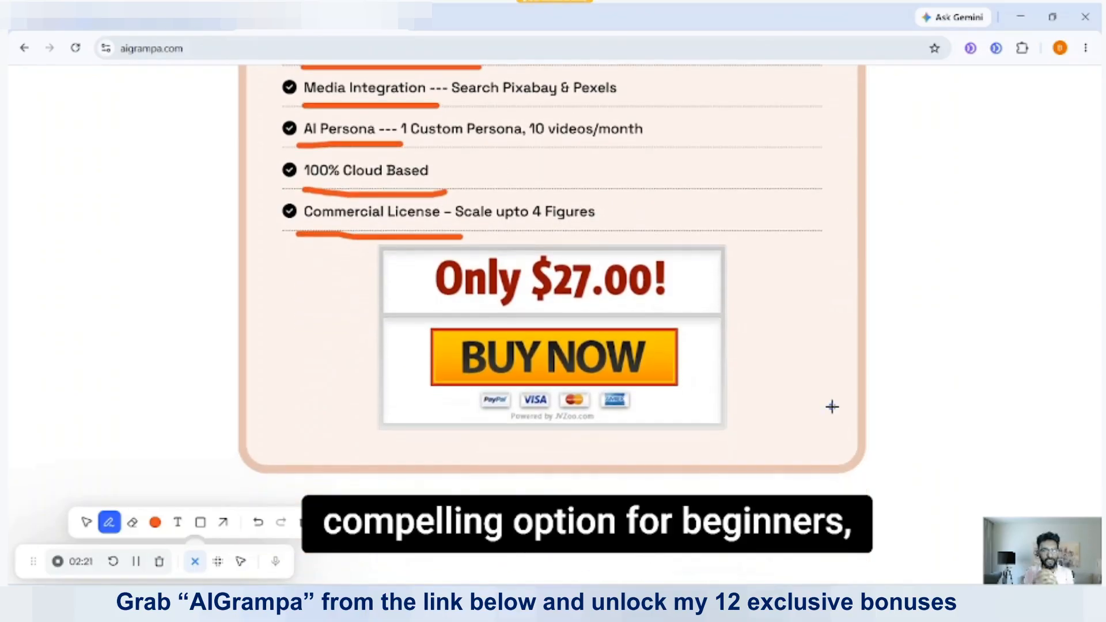
pyautogui.scroll(-3, 832, 406)
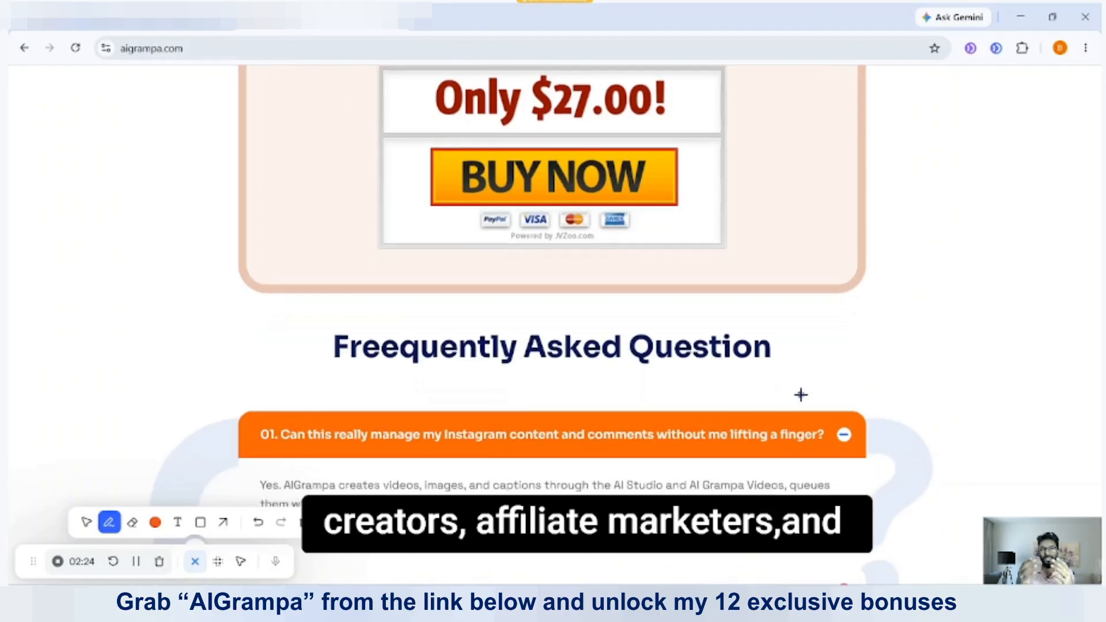
pyautogui.scroll(-5, 801, 394)
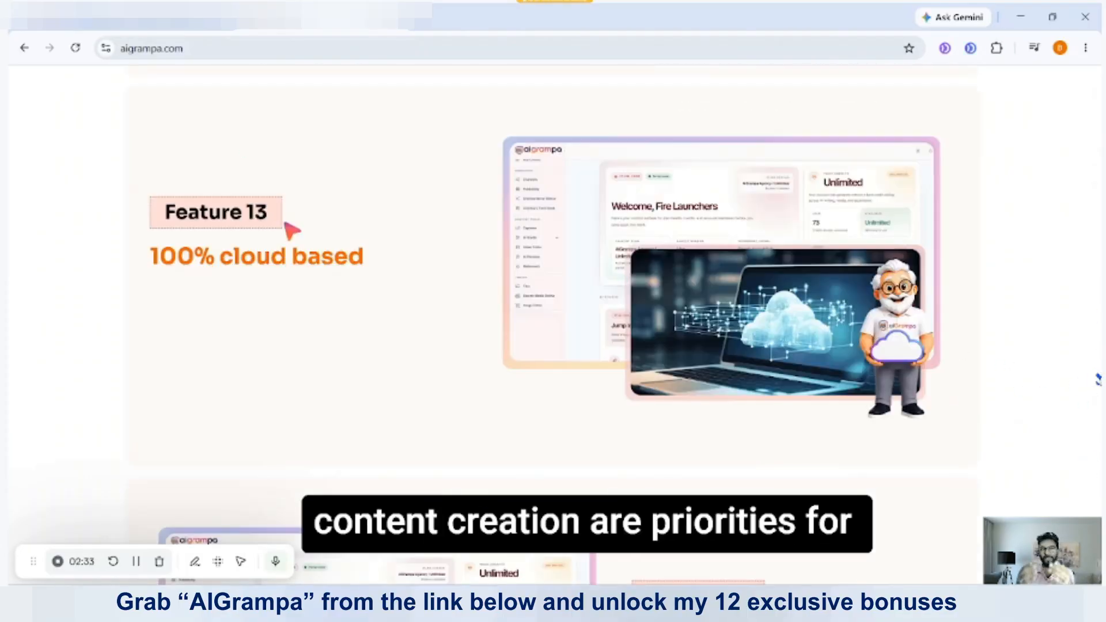
# Return to the top of the sales page and review the headline, intro video, letter and AI workflow preview.
pyautogui.moveTo(1098, 378); pyautogui.dragTo(1098, 70)
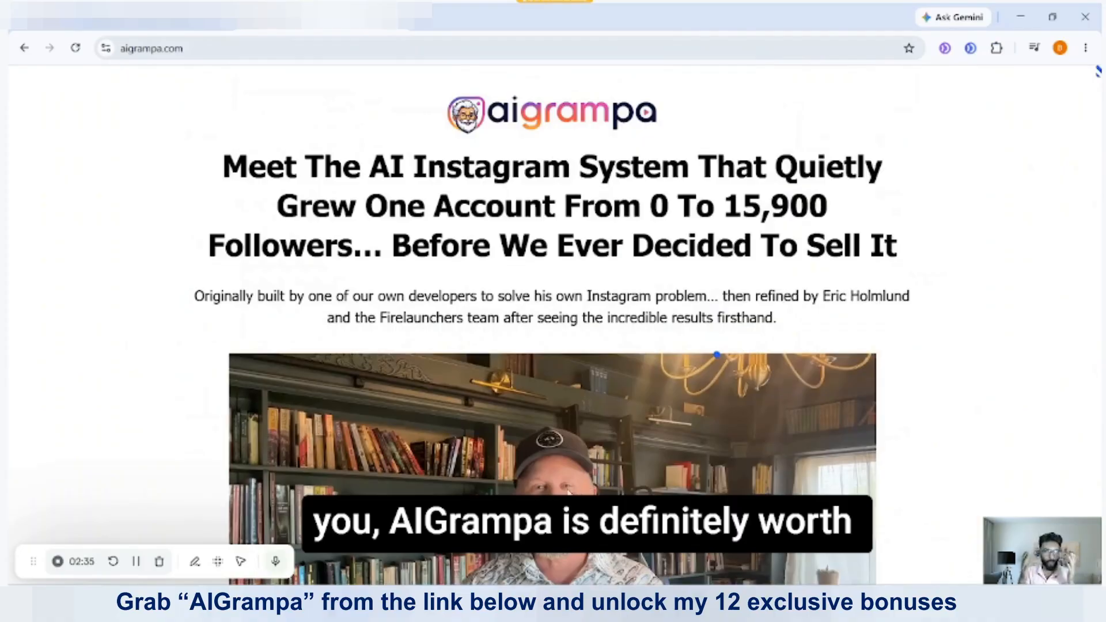
pyautogui.scroll(-4, 568, 490)
pyautogui.scroll(-4, 943, 452)
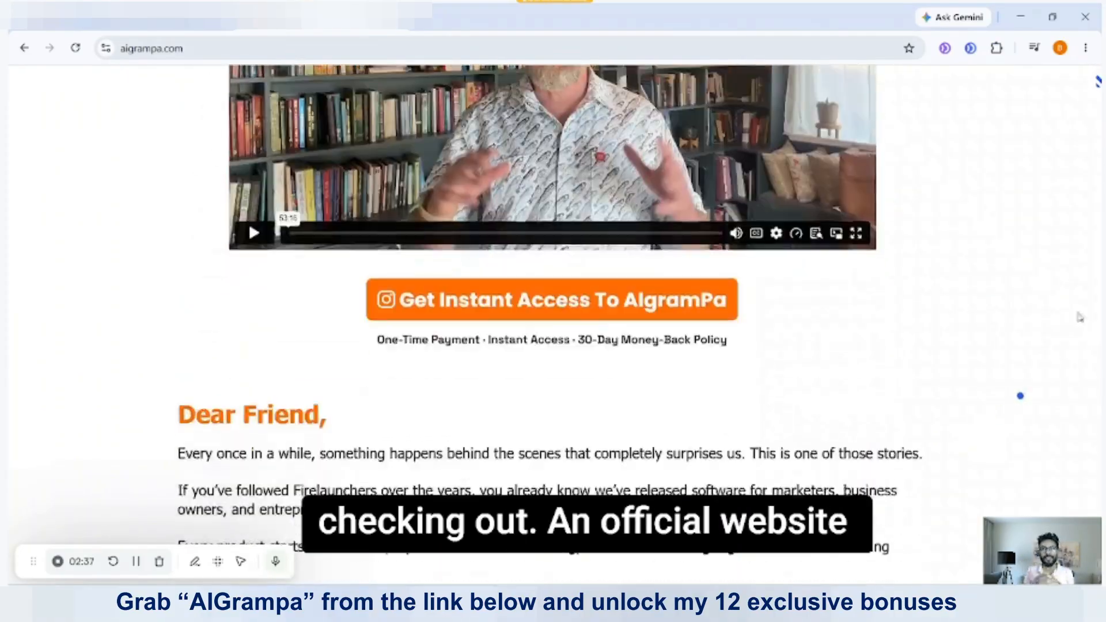
pyautogui.moveTo(1099, 84); pyautogui.dragTo(1098, 259)
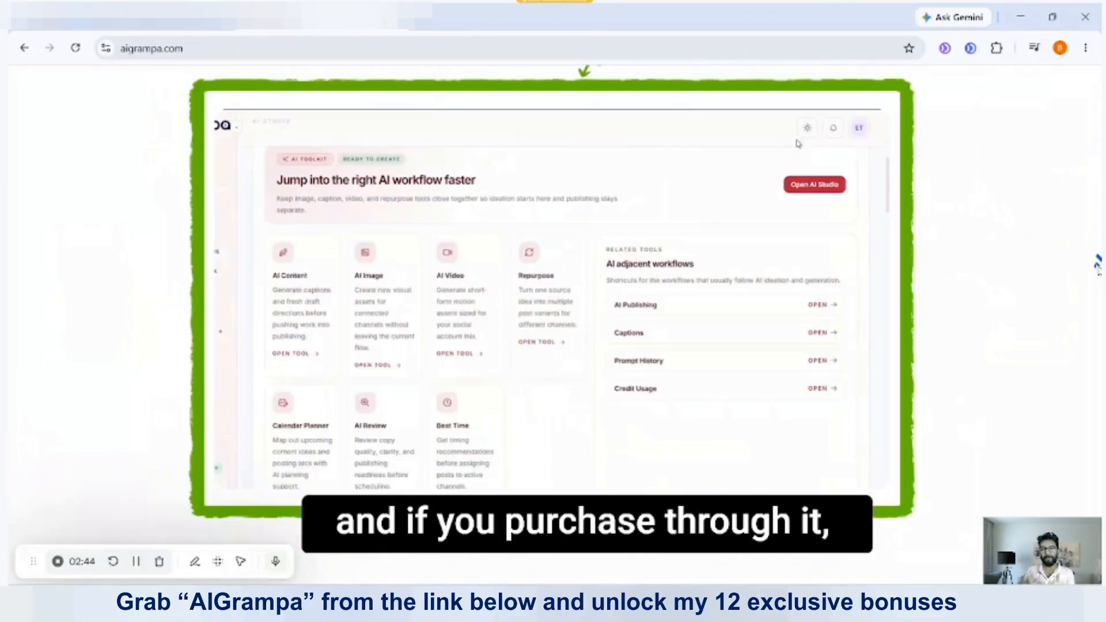
# Expand FAQ questions 02 through 07 one after another and view the answers and the support section below.
pyautogui.moveTo(1098, 260); pyautogui.dragTo(1098, 574)
pyautogui.click(844, 231)
pyautogui.click(844, 270)
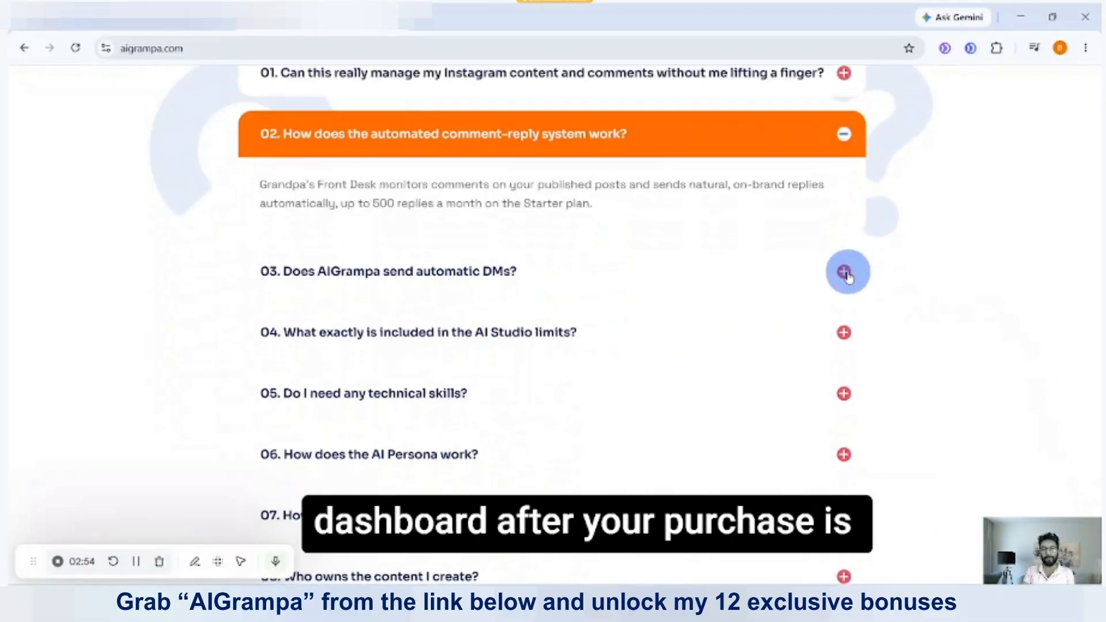
pyautogui.click(842, 334)
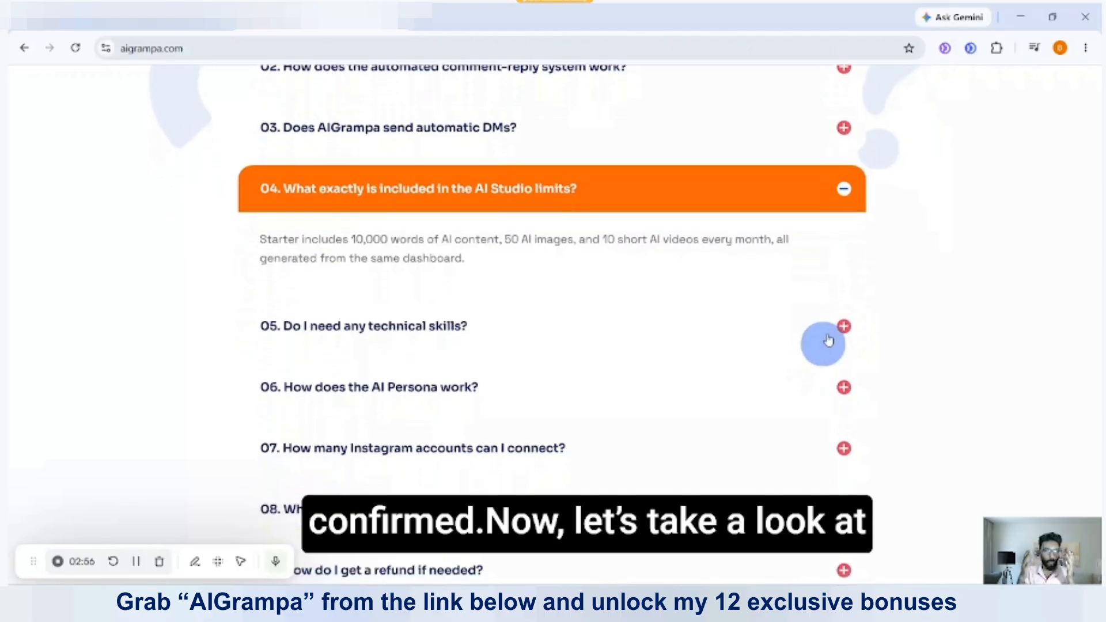
pyautogui.click(841, 321)
pyautogui.click(840, 268)
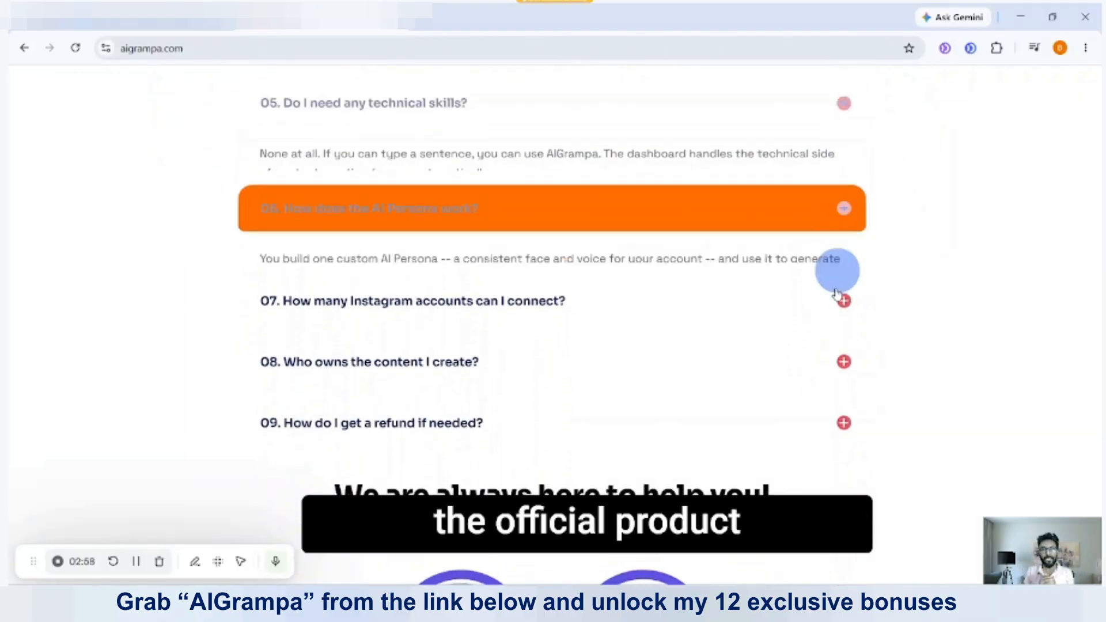
pyautogui.click(836, 304)
pyautogui.scroll(-8, 735, 421)
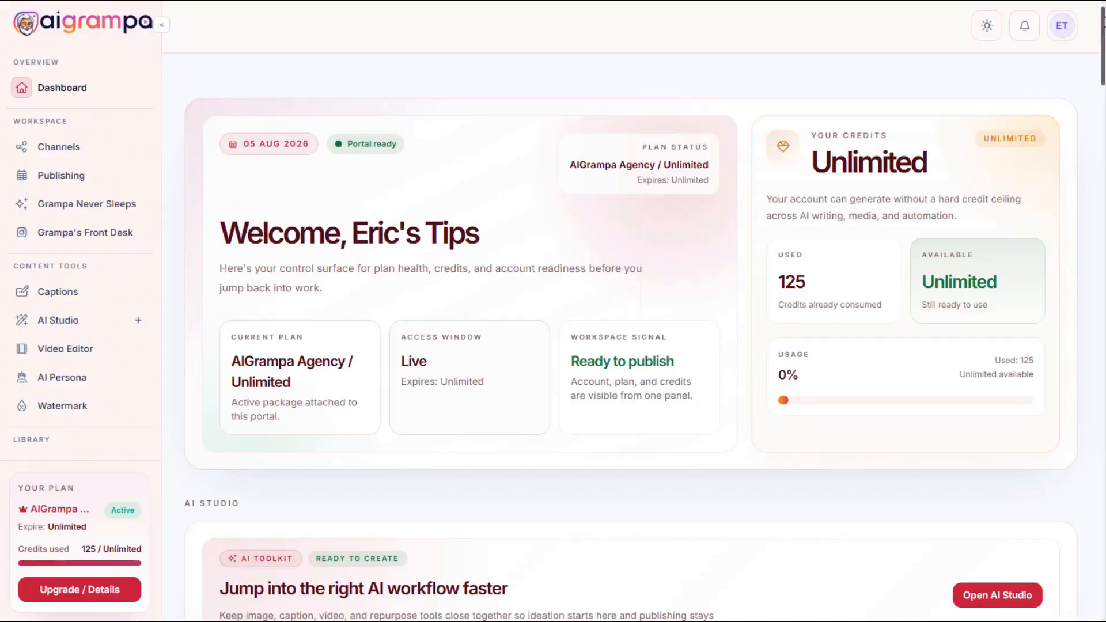
# Review the AIGrampa dashboard's plan status, credits and AI Studio toolkit with its related workflows.
pyautogui.moveTo(1105, 22)
pyautogui.mouseDown()
pyautogui.moveTo(1104, 32)
pyautogui.moveTo(1105, 20)
pyautogui.mouseUp()
pyautogui.scroll(-7, 548, 256)
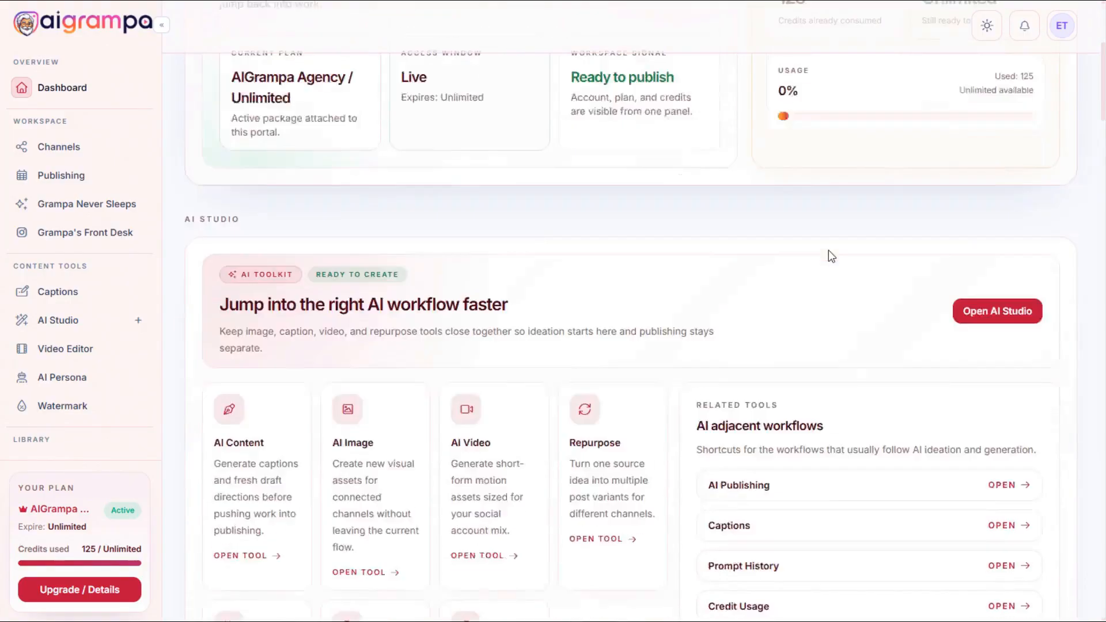
pyautogui.moveTo(1103, 88); pyautogui.dragTo(1096, 212)
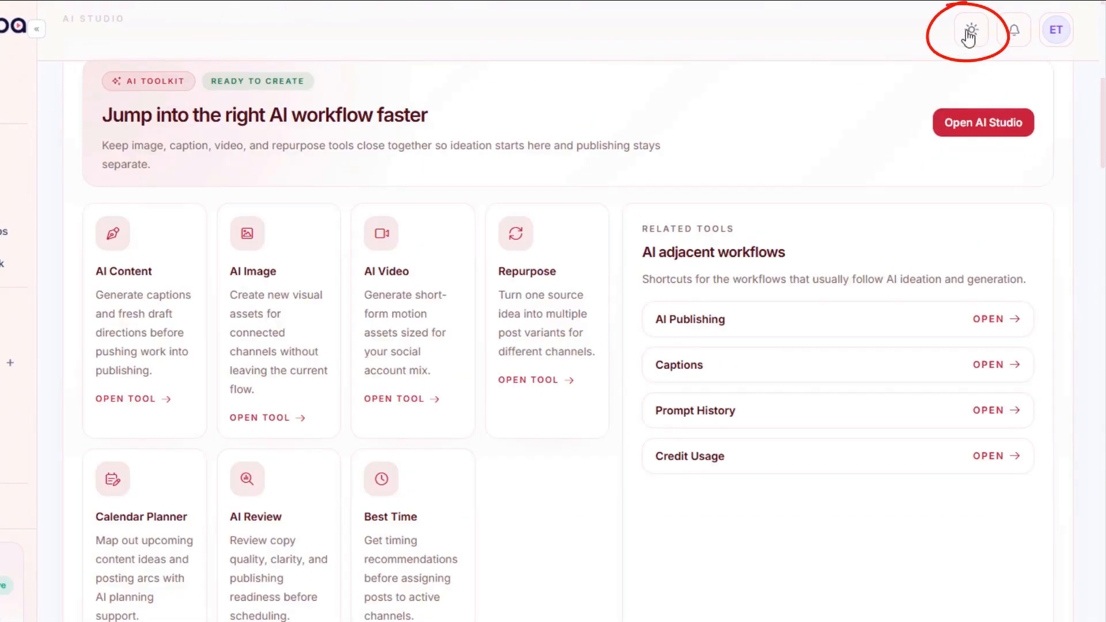
# Demonstrate the dashboard's appearance setting by switching to Dark and back to Light twice.
pyautogui.click(970, 36)
pyautogui.click(889, 151)
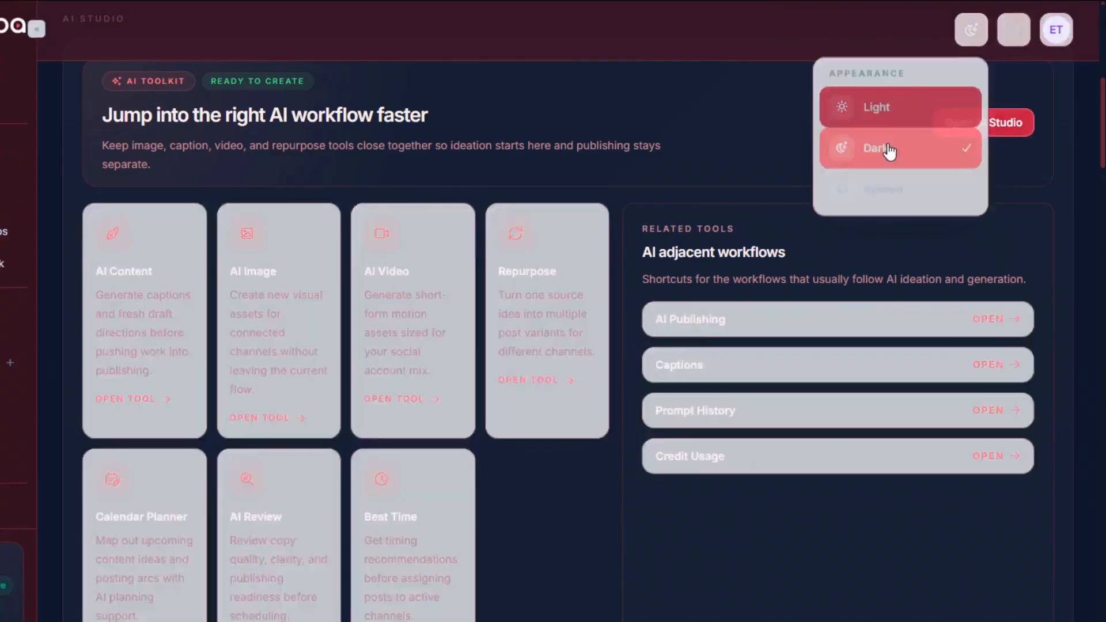
pyautogui.click(974, 34)
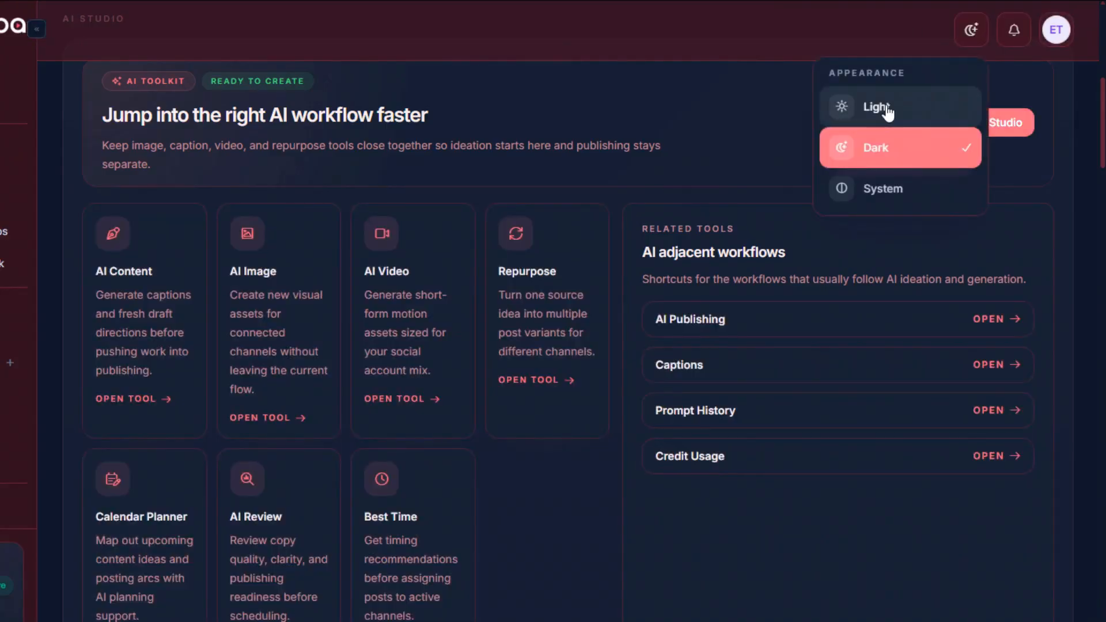
pyautogui.click(888, 112)
pyautogui.click(974, 35)
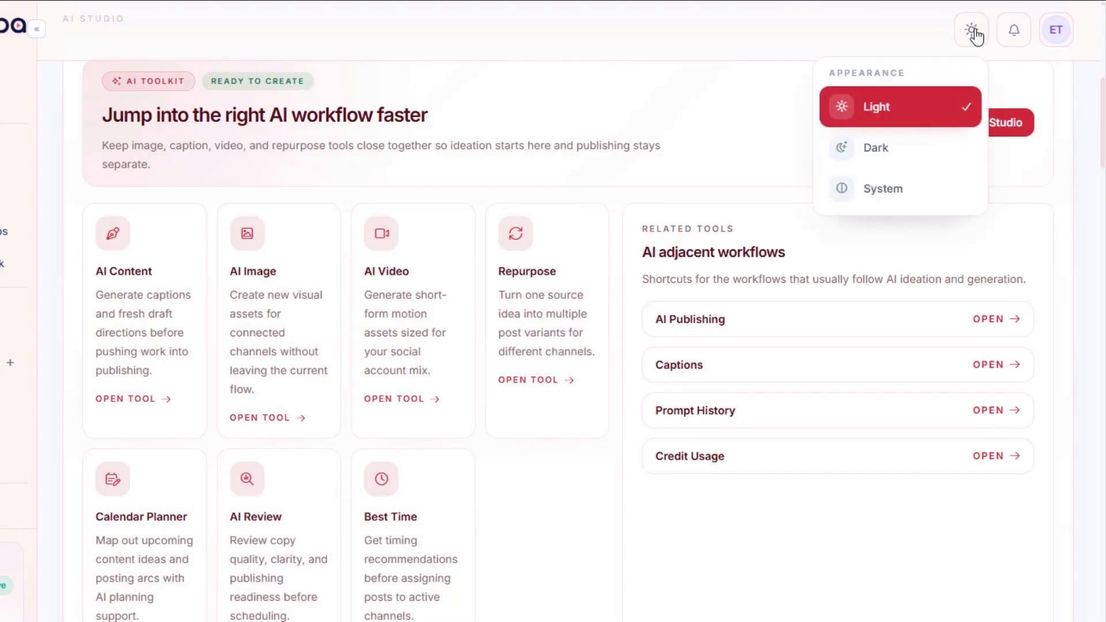
pyautogui.click(890, 151)
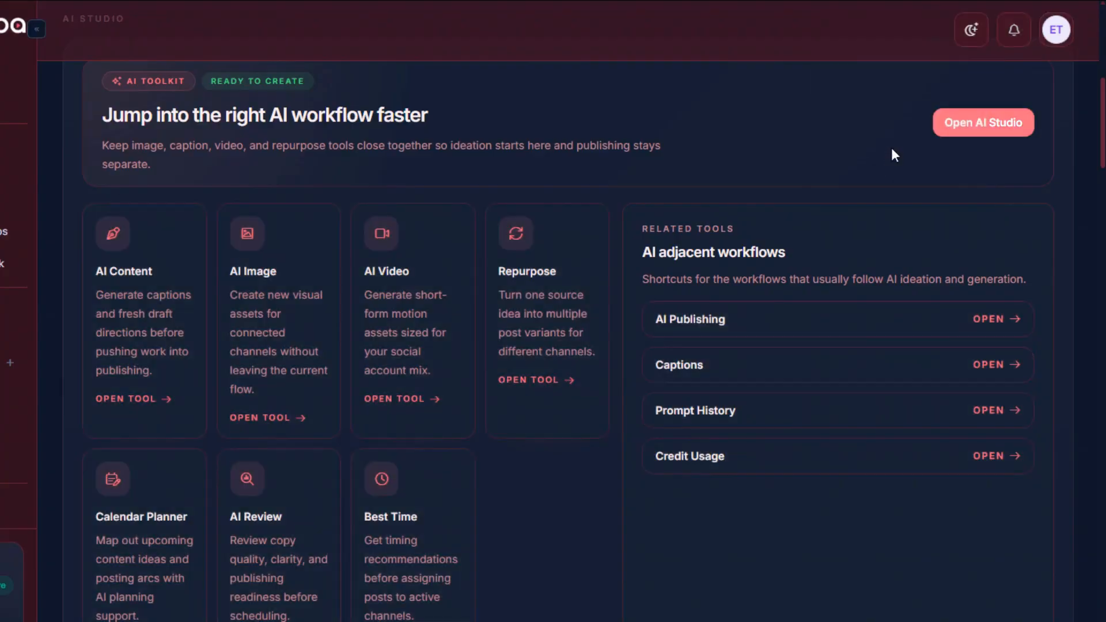
pyautogui.click(972, 37)
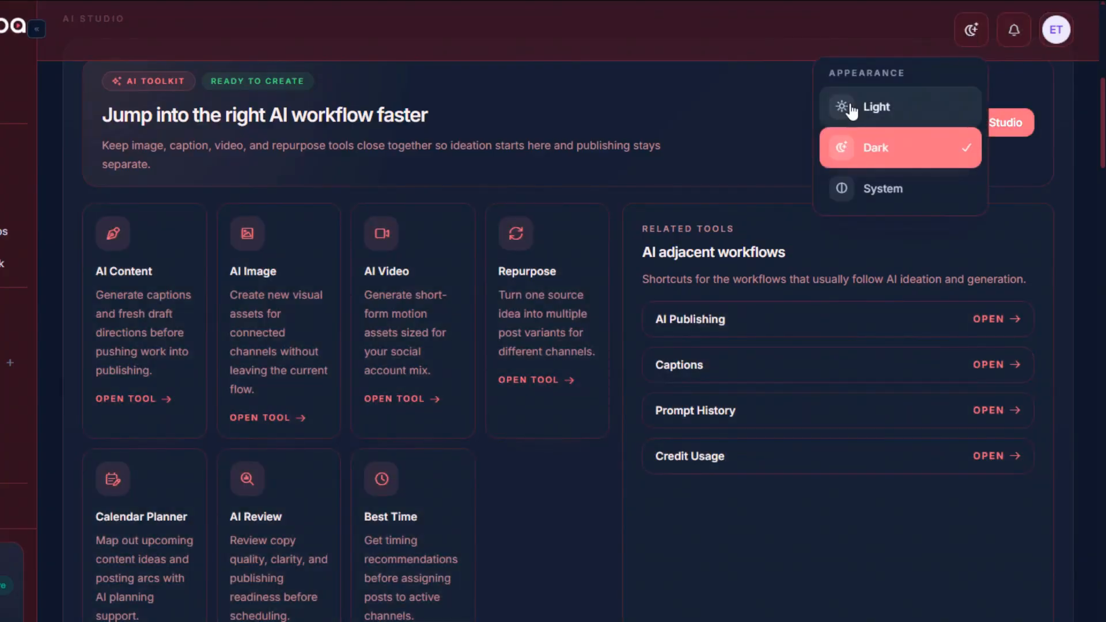
pyautogui.click(880, 107)
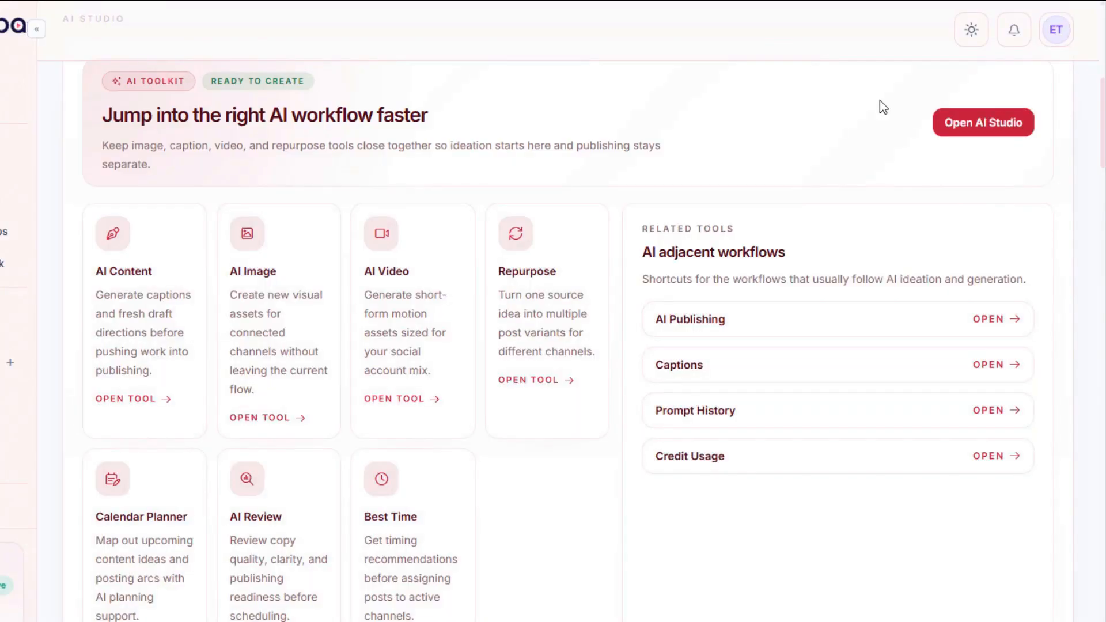
# Open the Channels workspace and bring up the dialog for connecting new channels.
pyautogui.scroll(9, 879, 100)
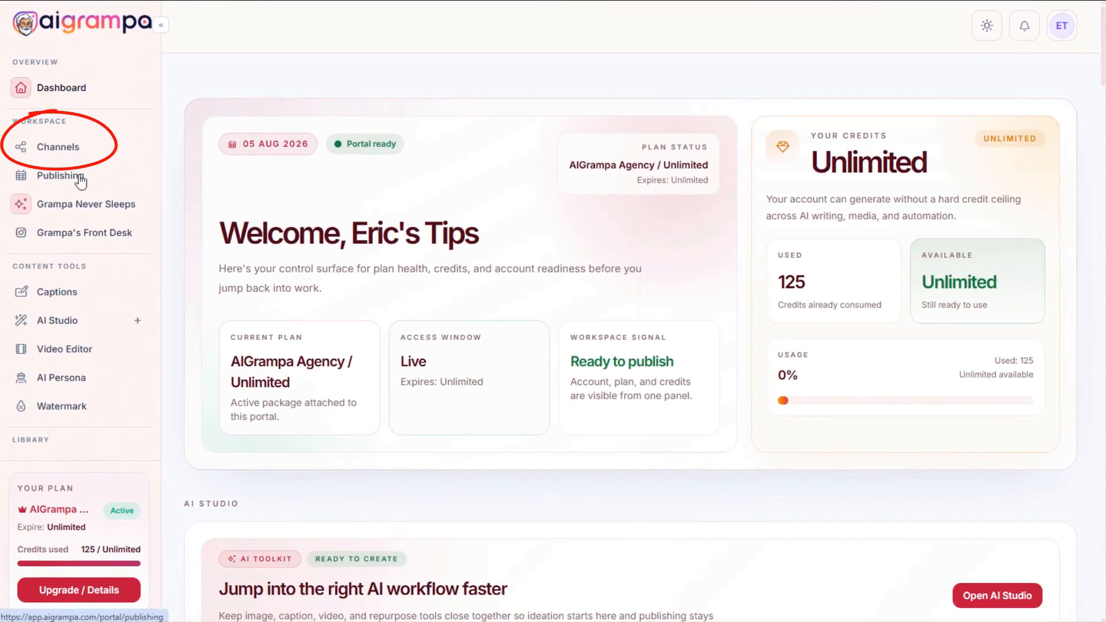
pyautogui.click(53, 149)
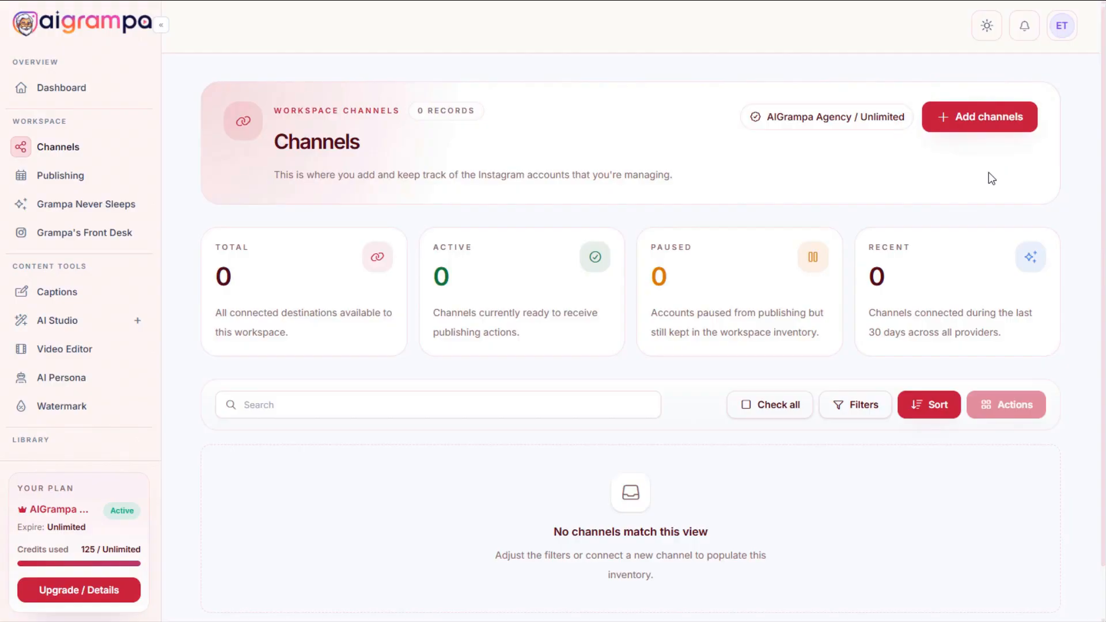
pyautogui.click(969, 122)
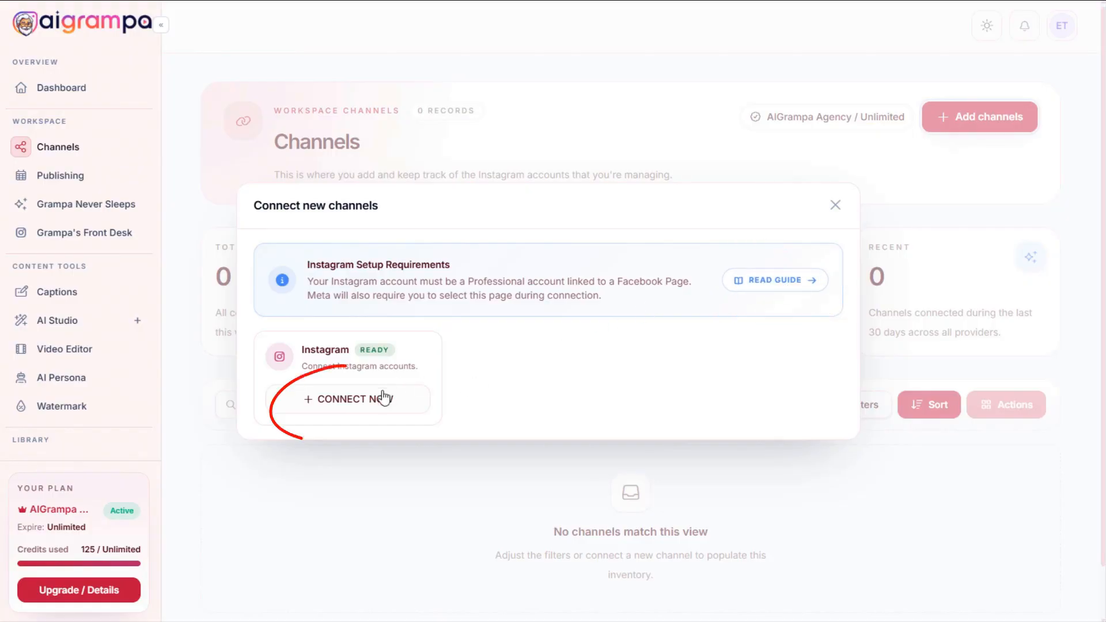
# Start connecting an Instagram channel and continue the authorization with the Facebook account already signed in.
pyautogui.click(351, 403)
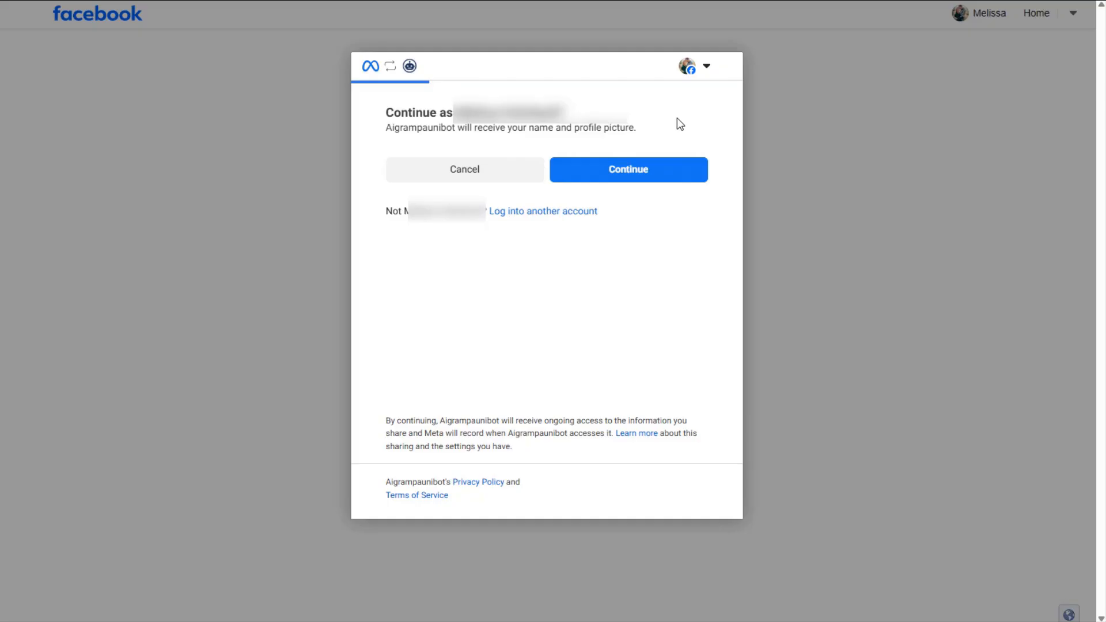
pyautogui.click(661, 172)
pyautogui.click(636, 176)
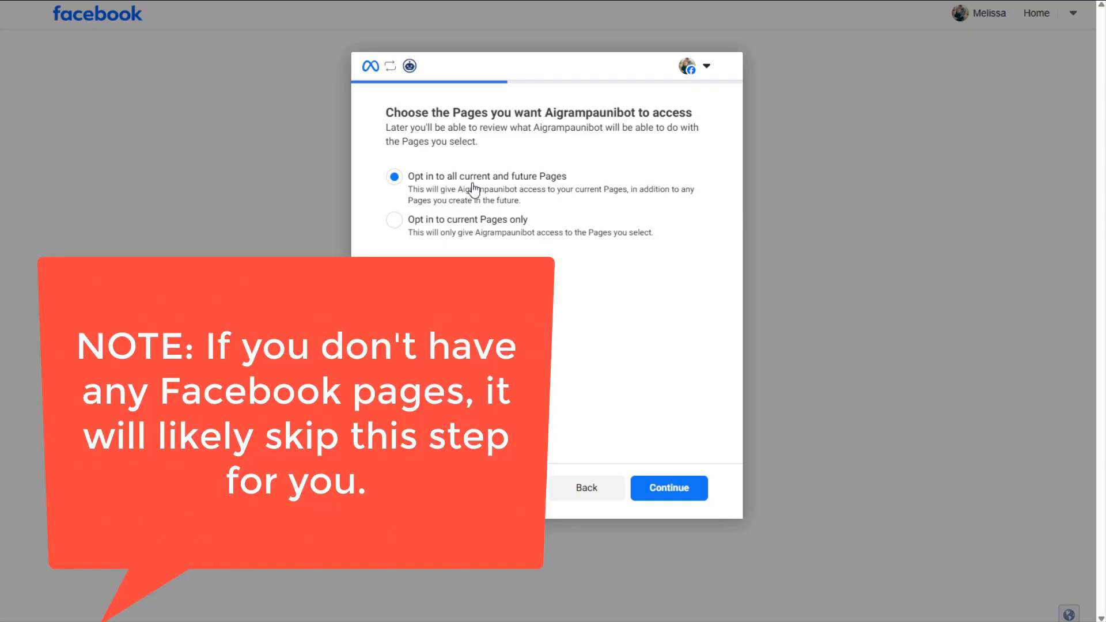
# Limit Aigrampaunibot's Page access to current Pages only with the fifth listed Page, and opt in to current Businesses only.
pyautogui.click(468, 228)
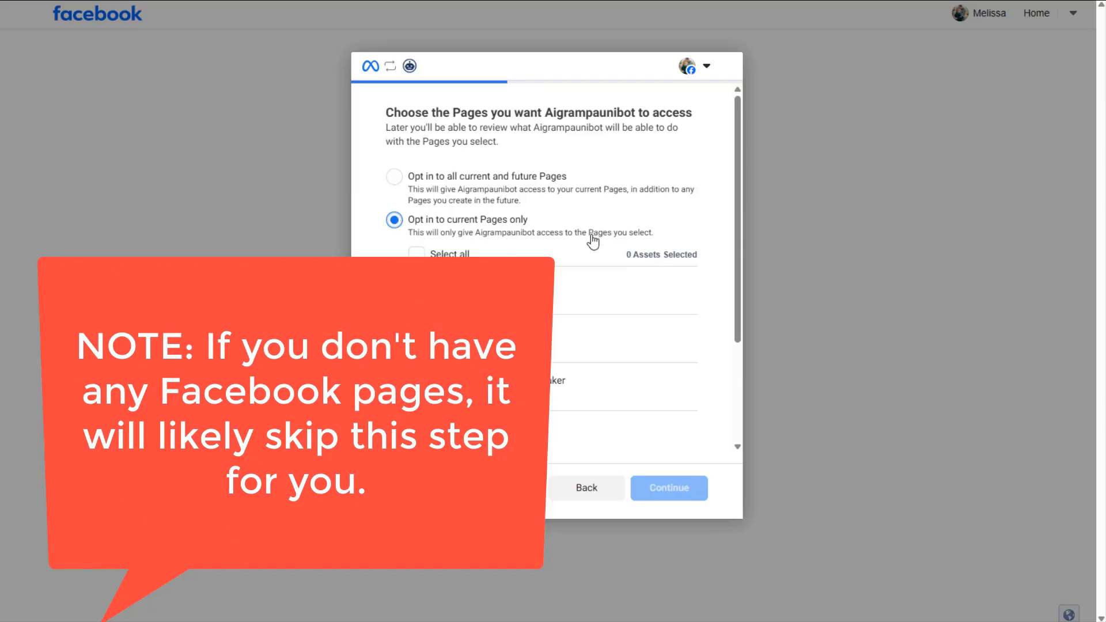
pyautogui.scroll(-3, 594, 241)
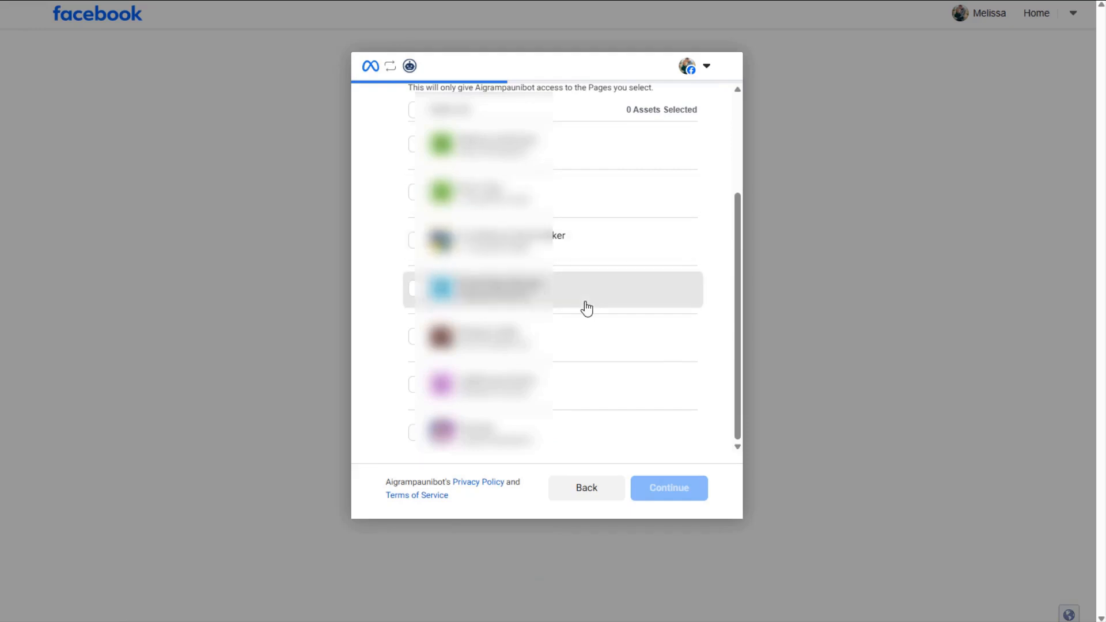
pyautogui.scroll(3, 585, 309)
pyautogui.scroll(-3, 380, 326)
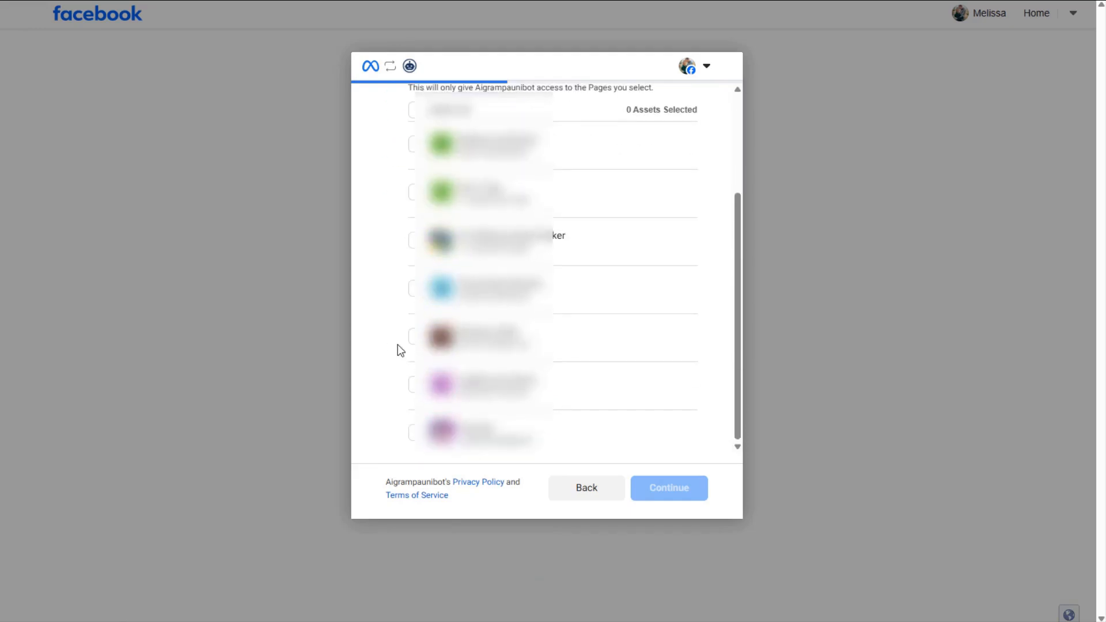
pyautogui.click(413, 340)
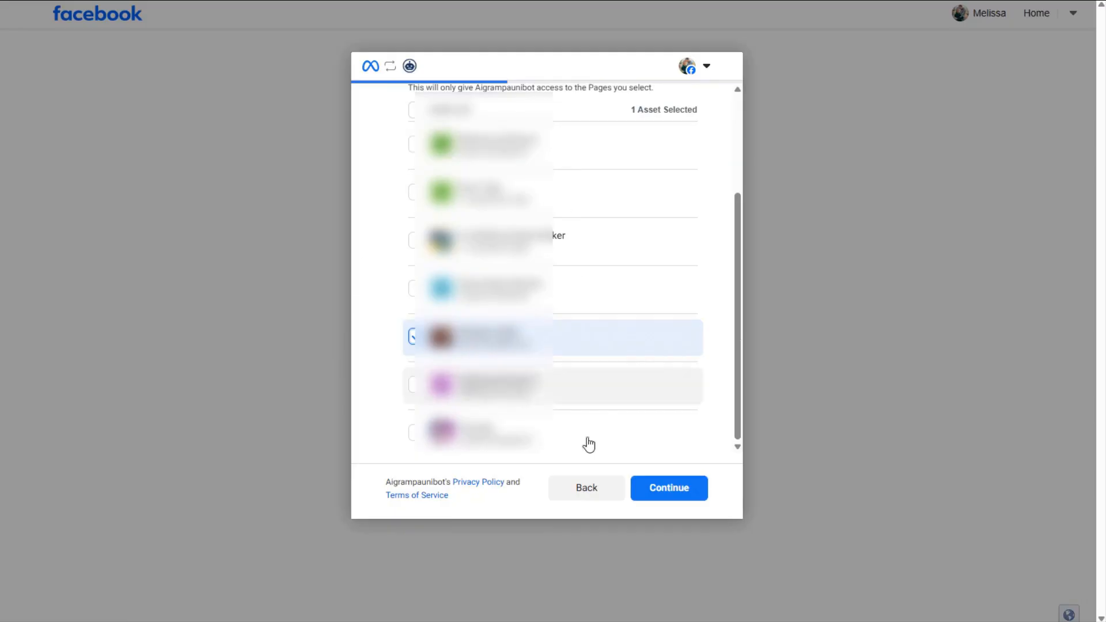
pyautogui.click(679, 499)
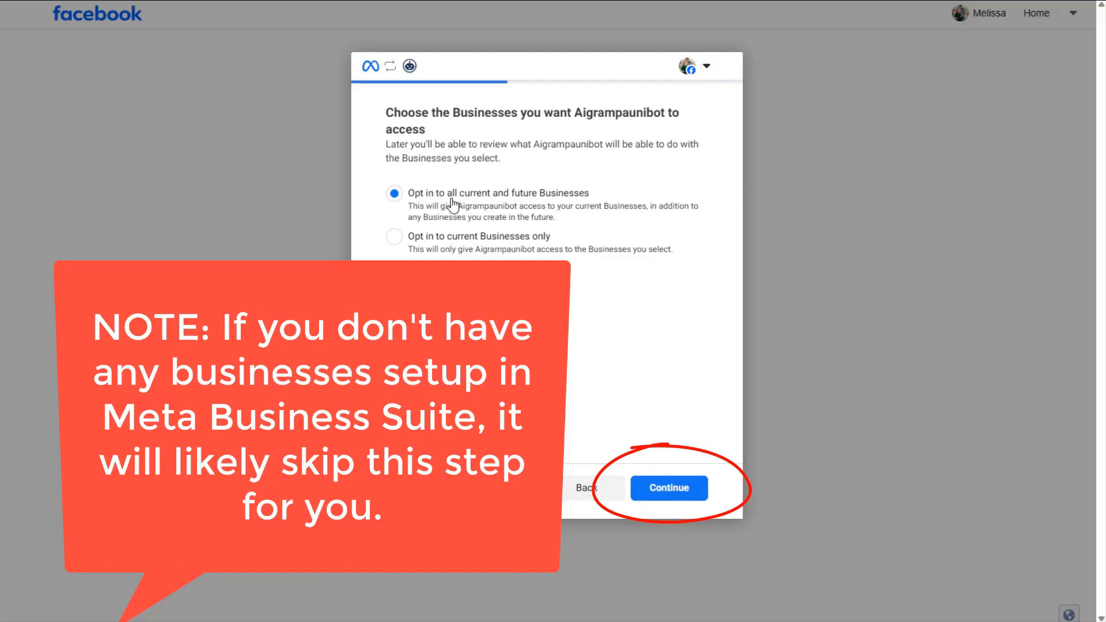
pyautogui.click(460, 240)
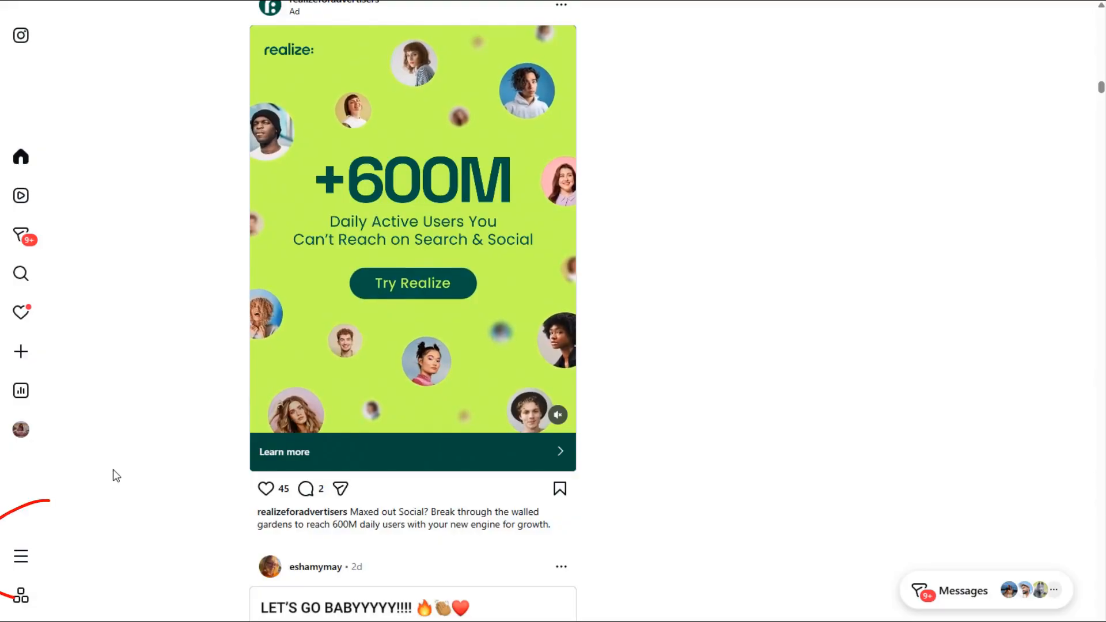
# Switch to Instagram and open Business tools and controls in the account's settings.
pyautogui.moveTo(31, 556)
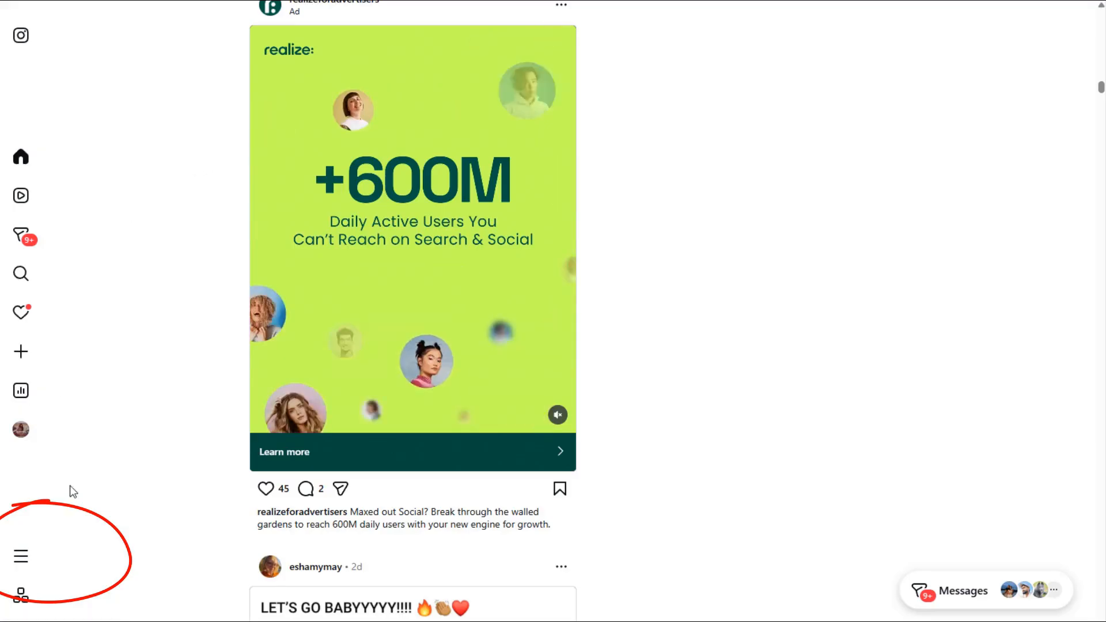
pyautogui.click(56, 564)
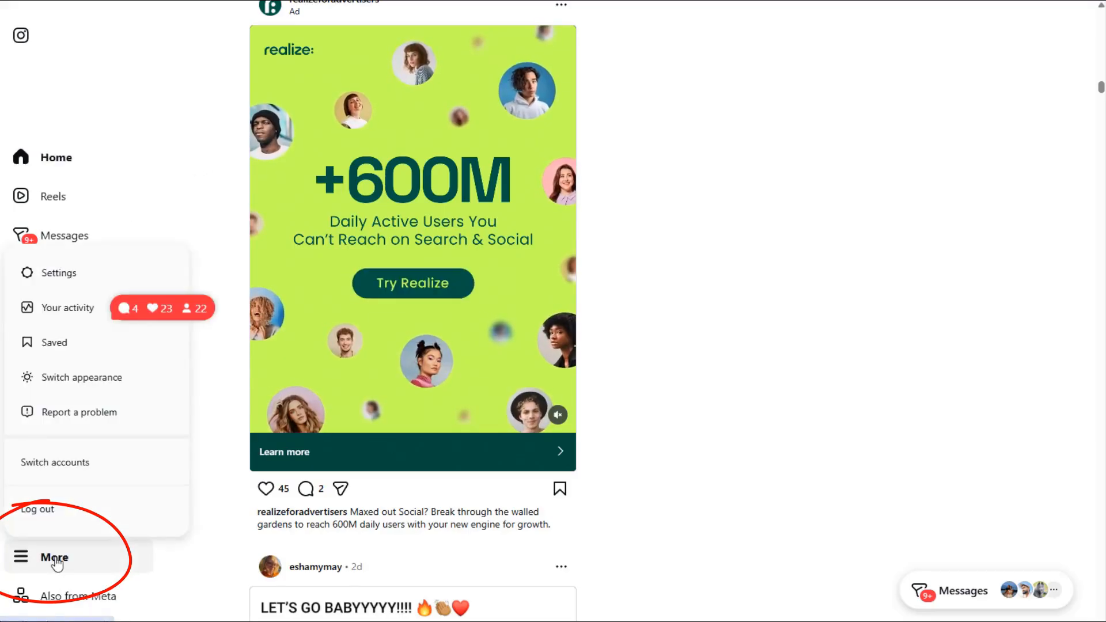
pyautogui.click(63, 275)
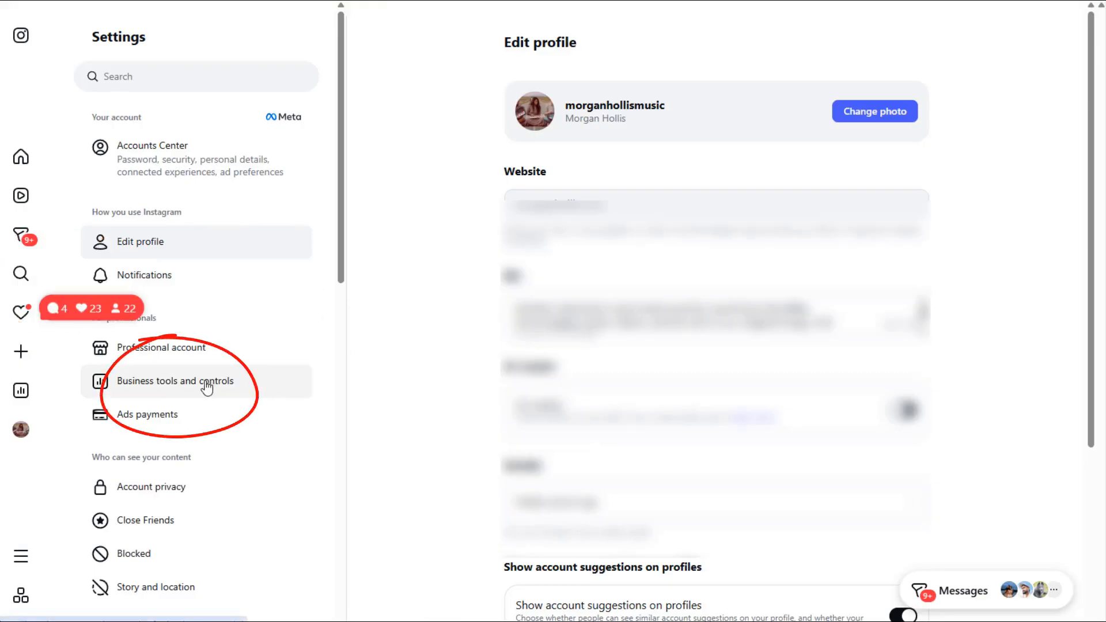
pyautogui.click(207, 389)
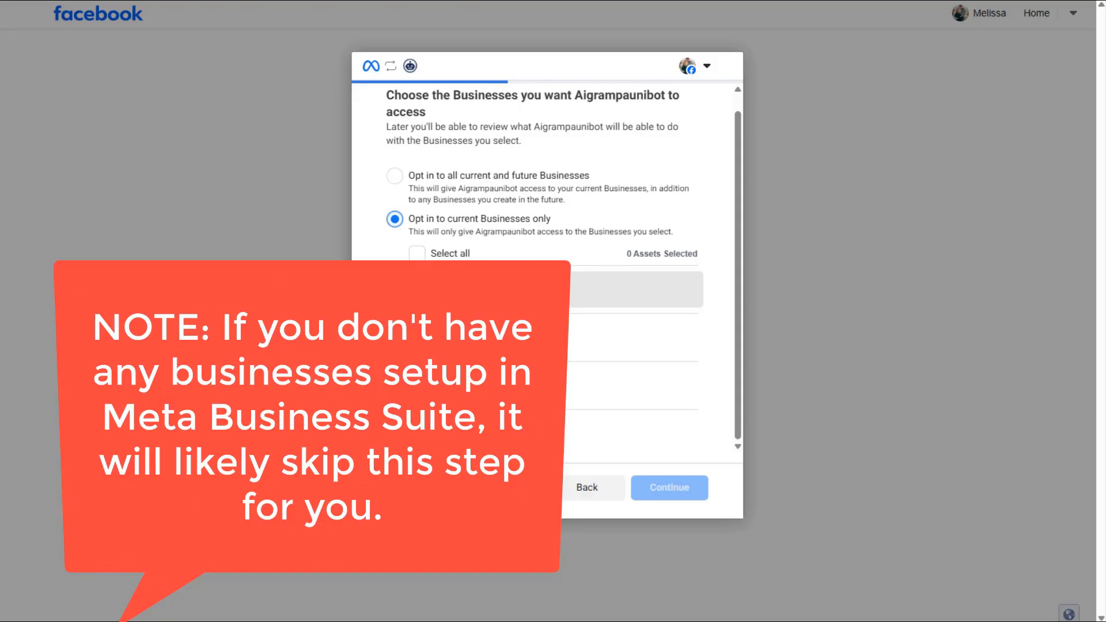
# Back in the Facebook authorization, grant access to the first listed business and, for current Instagram accounts only, to the first listed account.
pyautogui.click(417, 289)
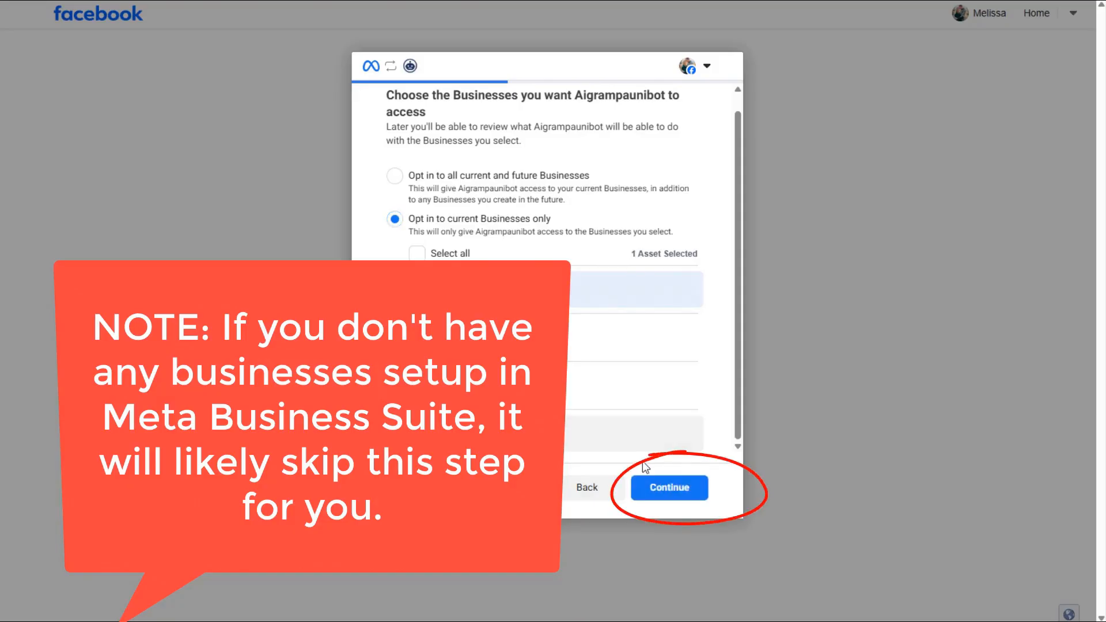
pyautogui.click(651, 483)
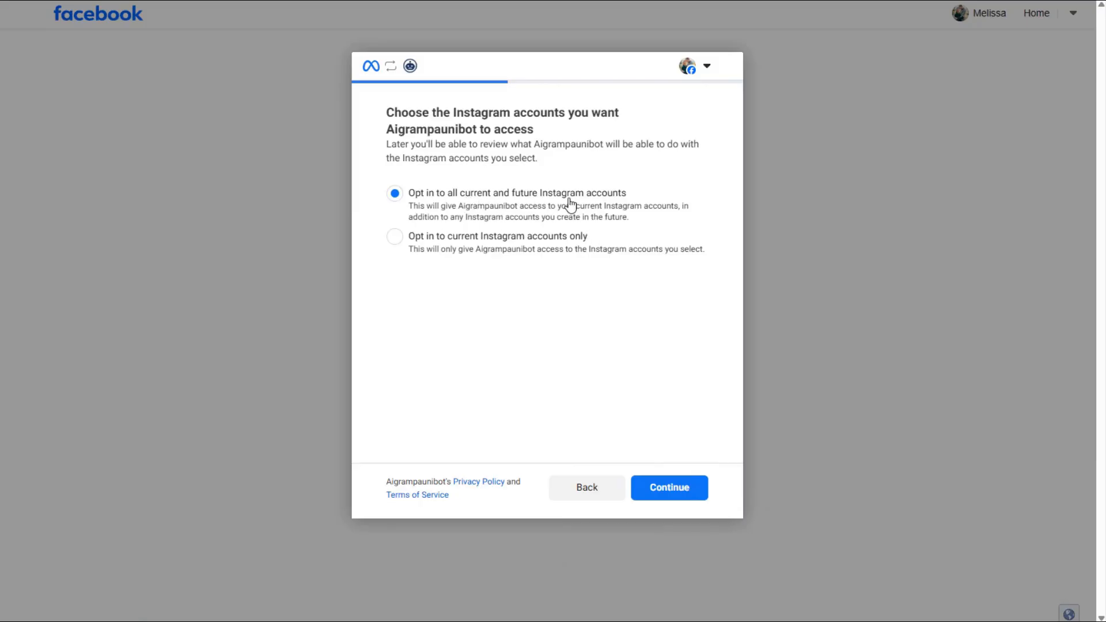
pyautogui.click(548, 239)
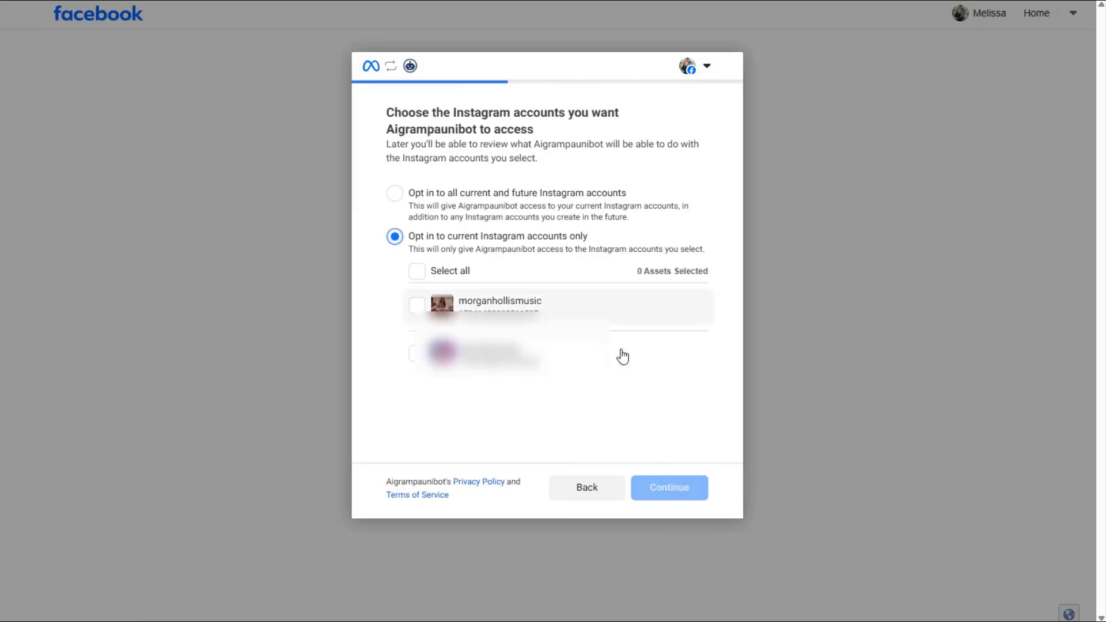
pyautogui.click(418, 306)
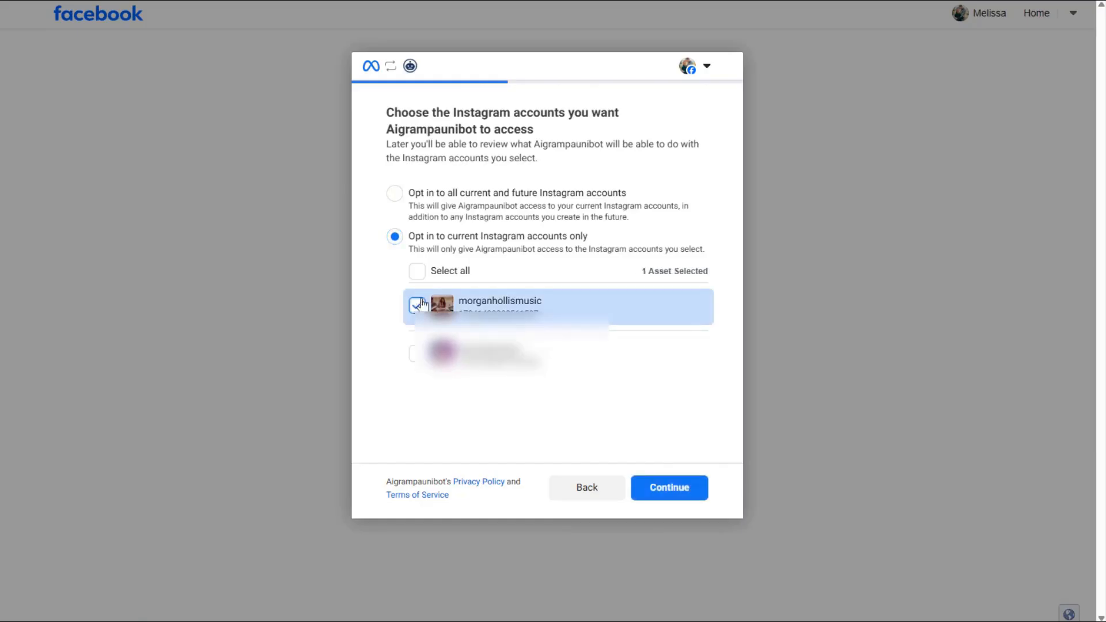
pyautogui.click(675, 500)
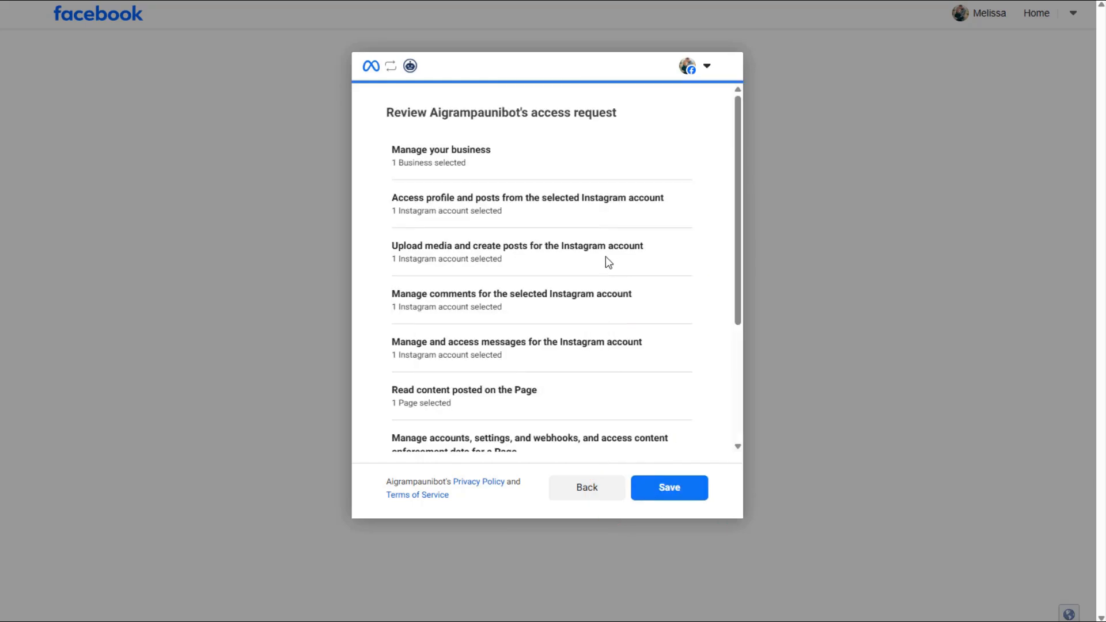
# Save and acknowledge the reviewed access request, and add the available Instagram profile to the Channels workspace.
pyautogui.click(673, 491)
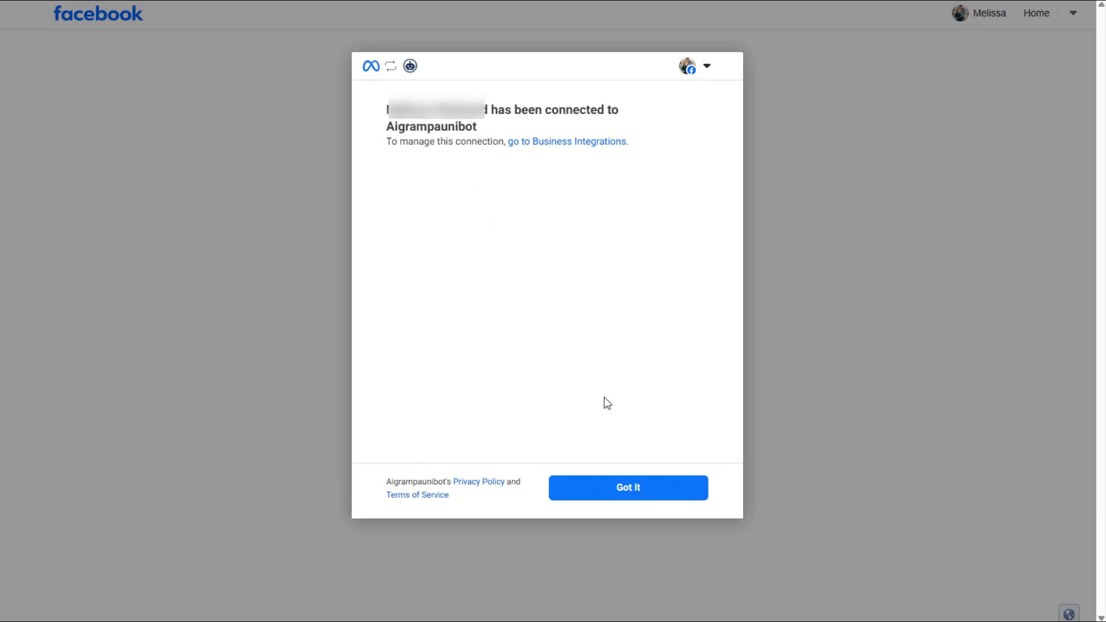
pyautogui.click(636, 491)
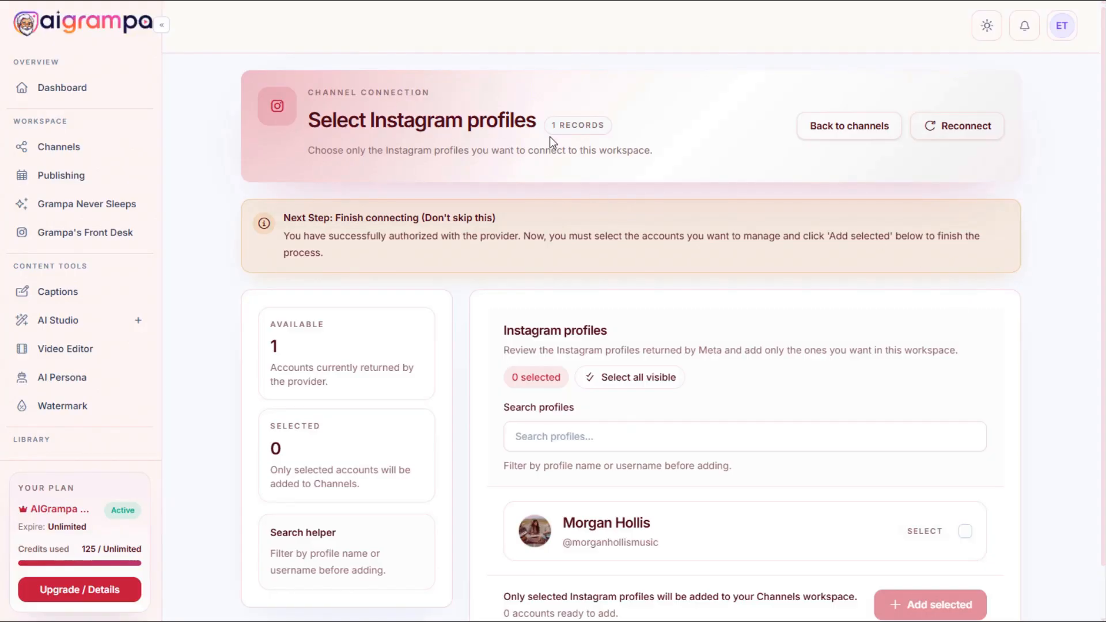
pyautogui.scroll(-1, 657, 149)
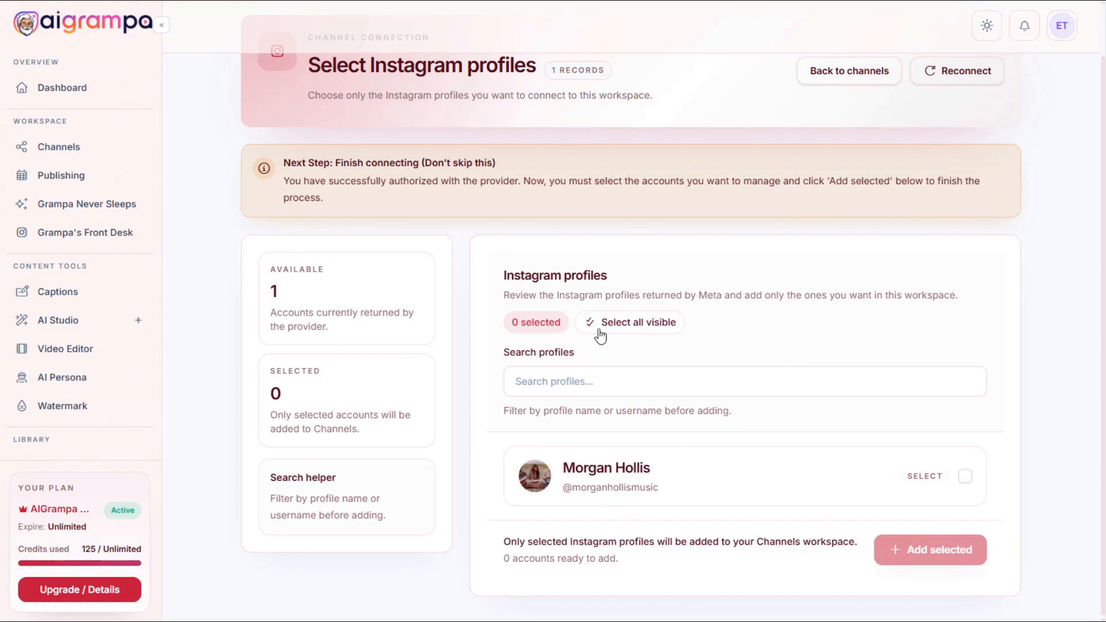
pyautogui.click(965, 477)
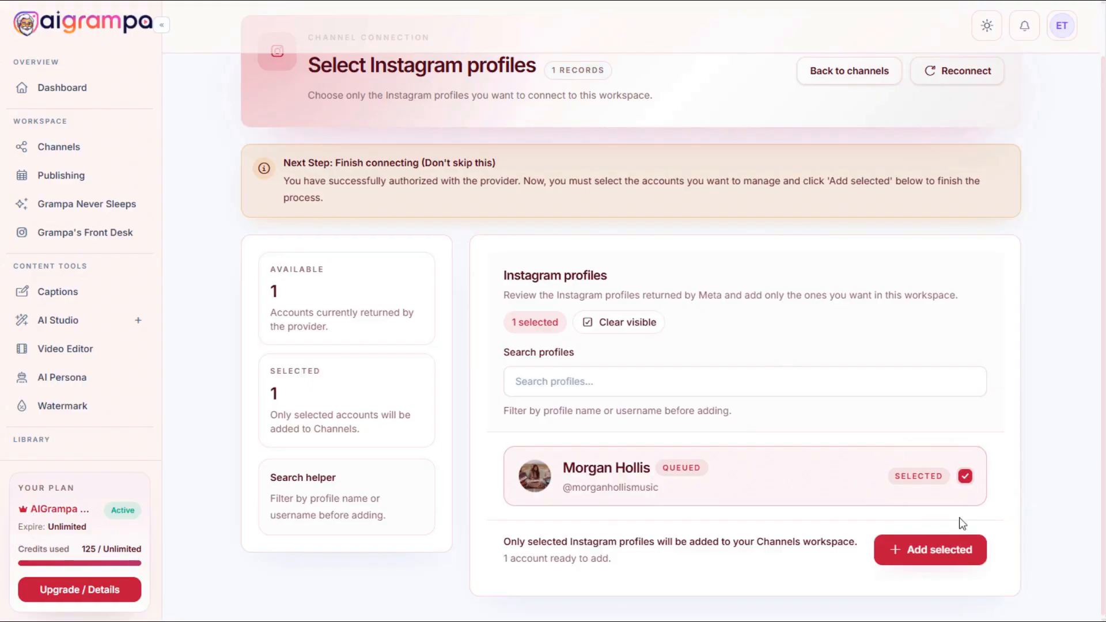
pyautogui.click(954, 550)
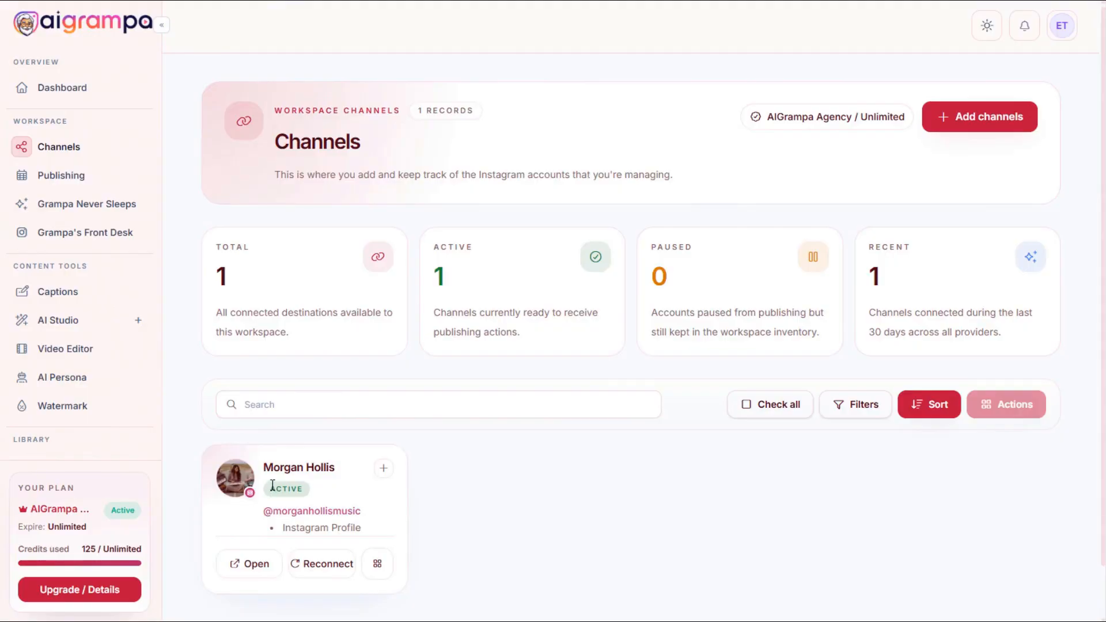
pyautogui.moveTo(268, 464); pyautogui.dragTo(331, 461)
pyautogui.click(331, 461)
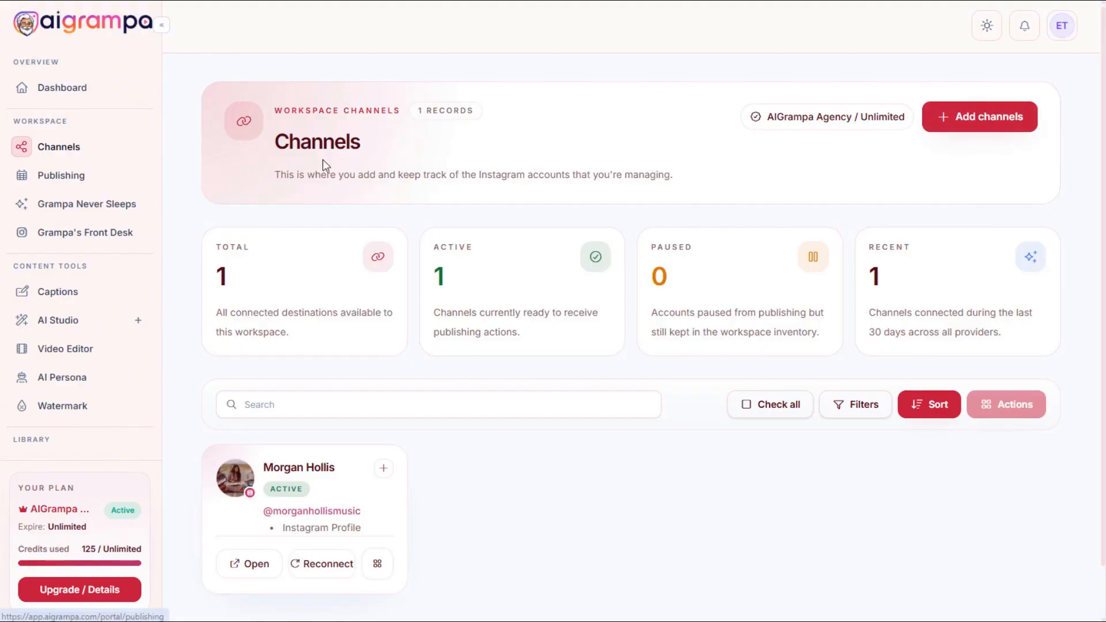
# Look through the Publishing workspace's calendar, queue and labels pages.
pyautogui.click(56, 178)
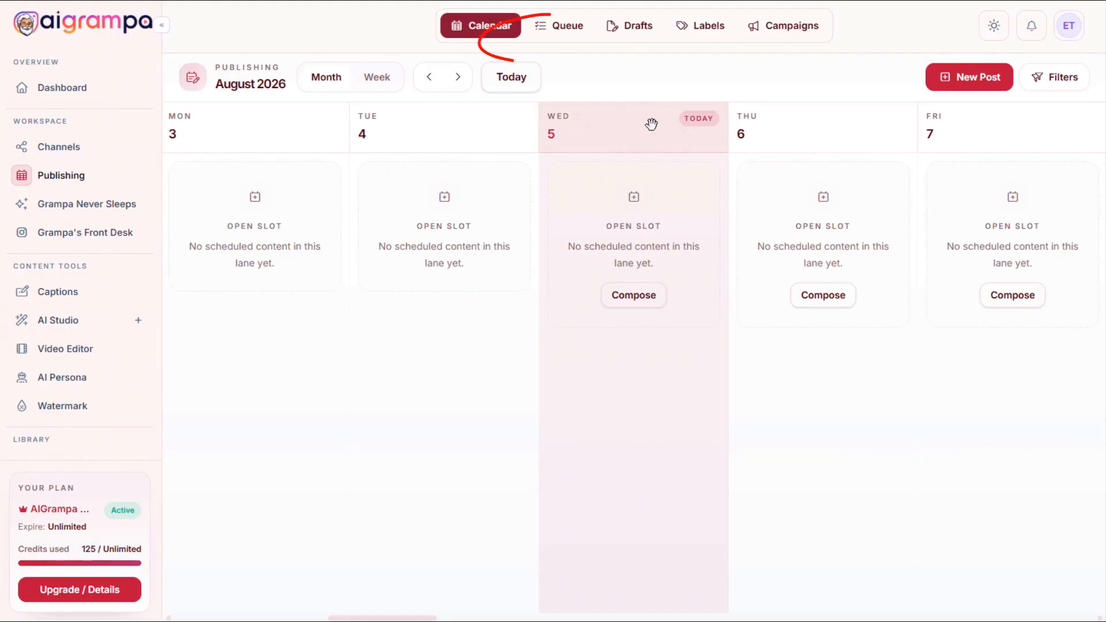
pyautogui.click(560, 32)
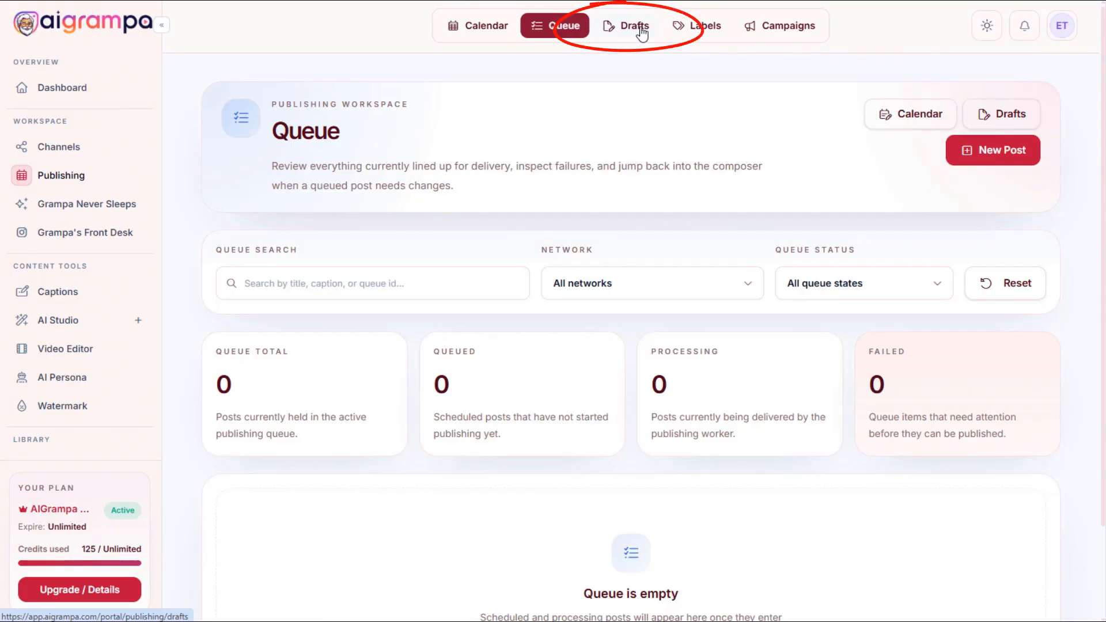
pyautogui.click(706, 26)
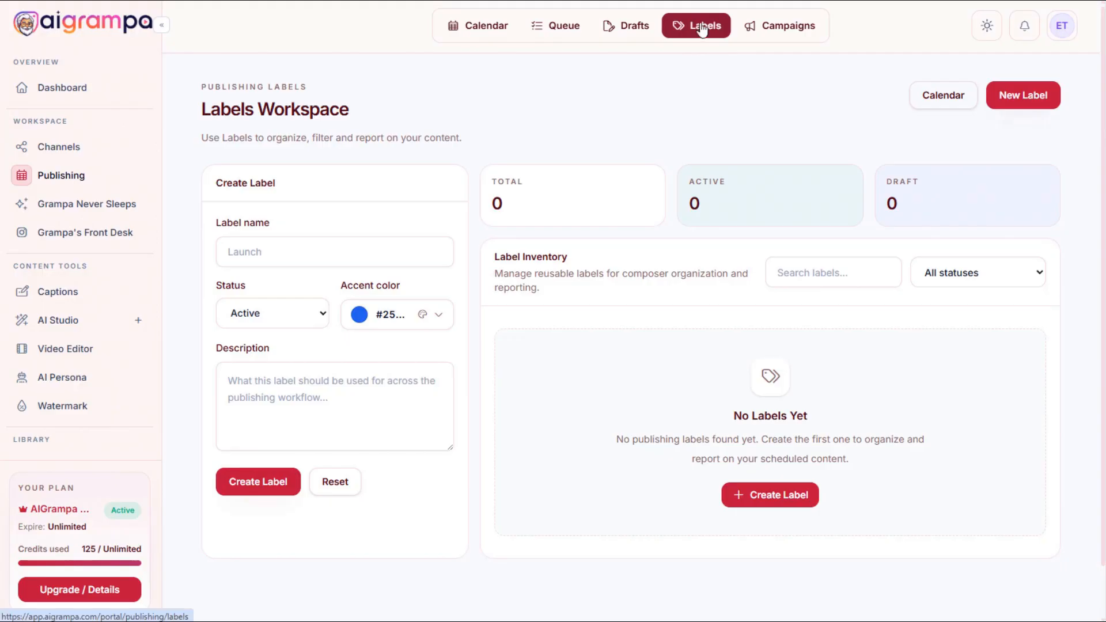
# In the publishing campaigns workspace, name the new campaign "Bible verses campaign 1".
pyautogui.click(791, 34)
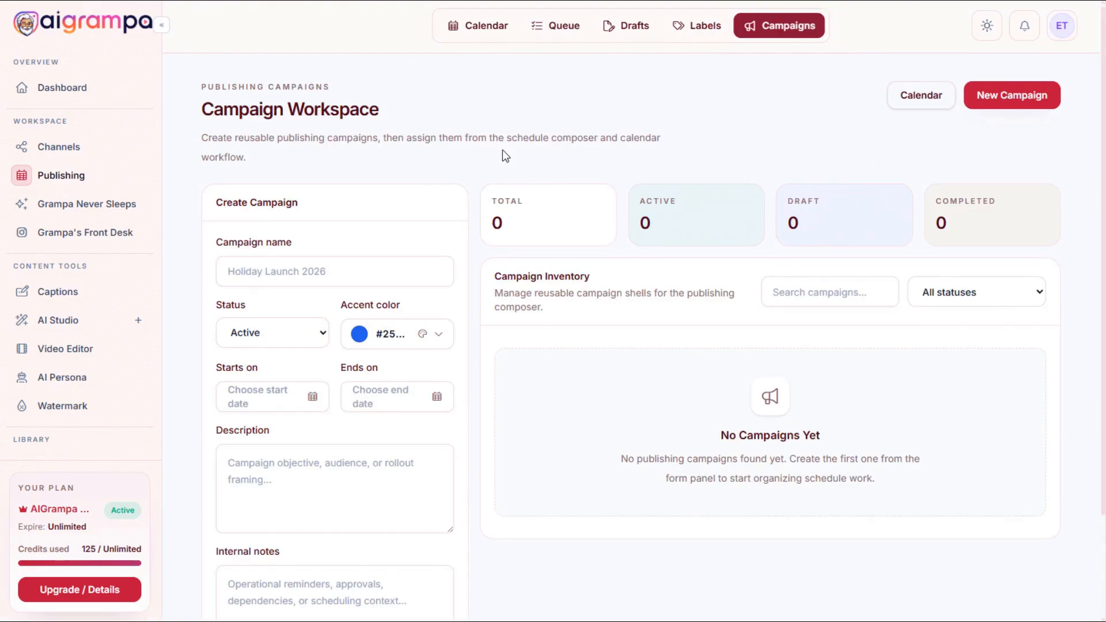
pyautogui.scroll(-3, 503, 151)
pyautogui.scroll(3, 482, 233)
pyautogui.click(247, 270)
pyautogui.write('Bible verses campaign 1')
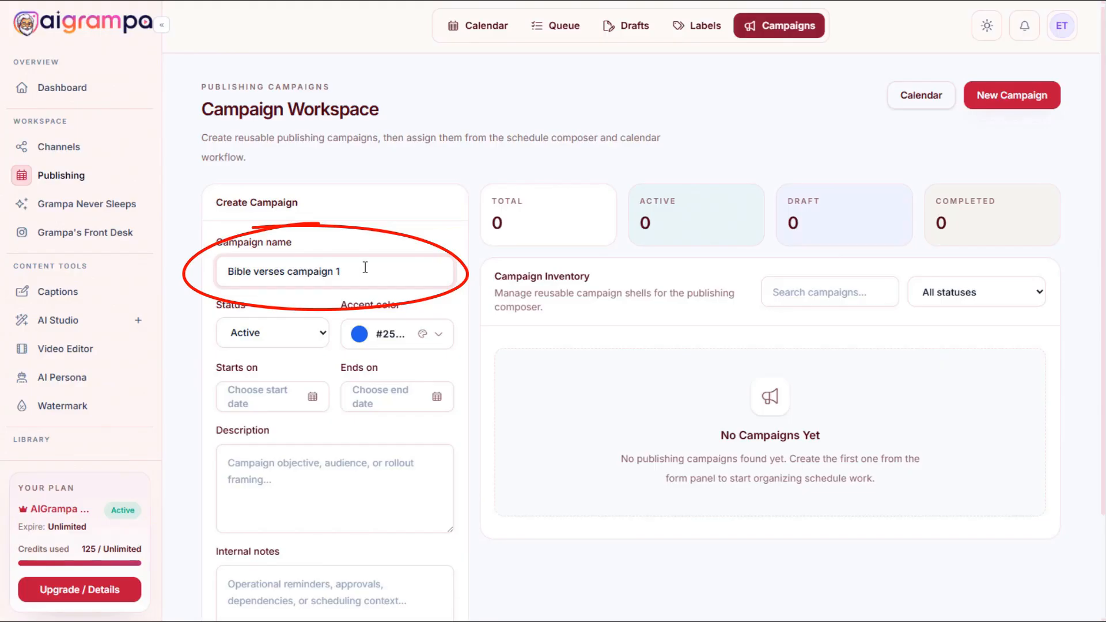
pyautogui.moveTo(367, 269); pyautogui.dragTo(201, 273)
pyautogui.click(355, 266)
# Set the campaign to start on 05/08/2026 and end on 31/08/2026.
pyautogui.scroll(-1, 338, 343)
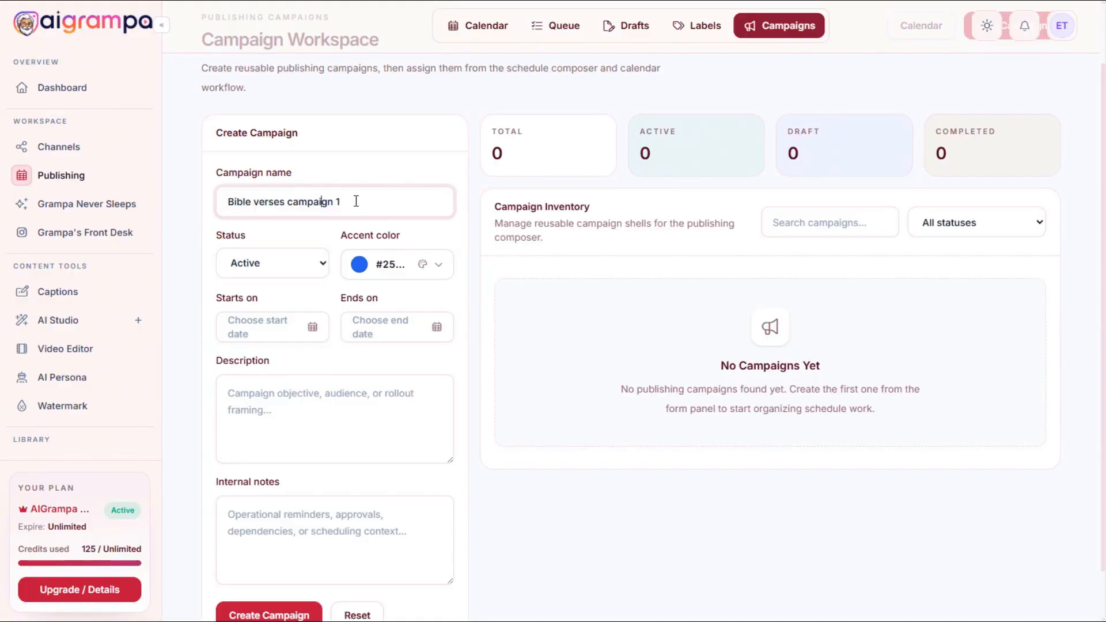
pyautogui.scroll(-1, 363, 219)
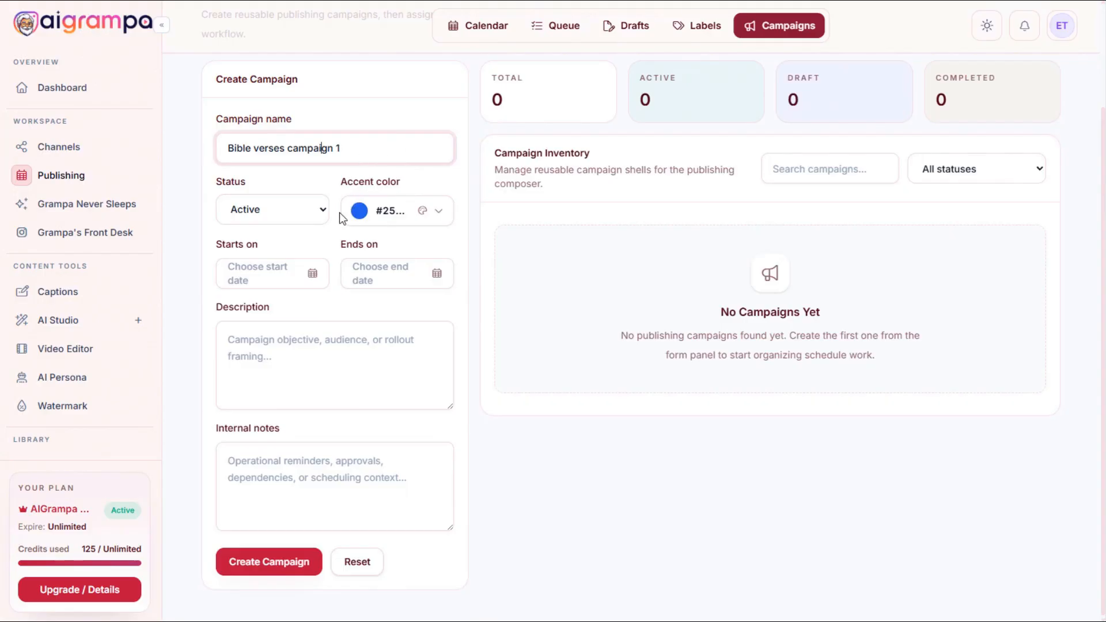
pyautogui.scroll(2, 321, 288)
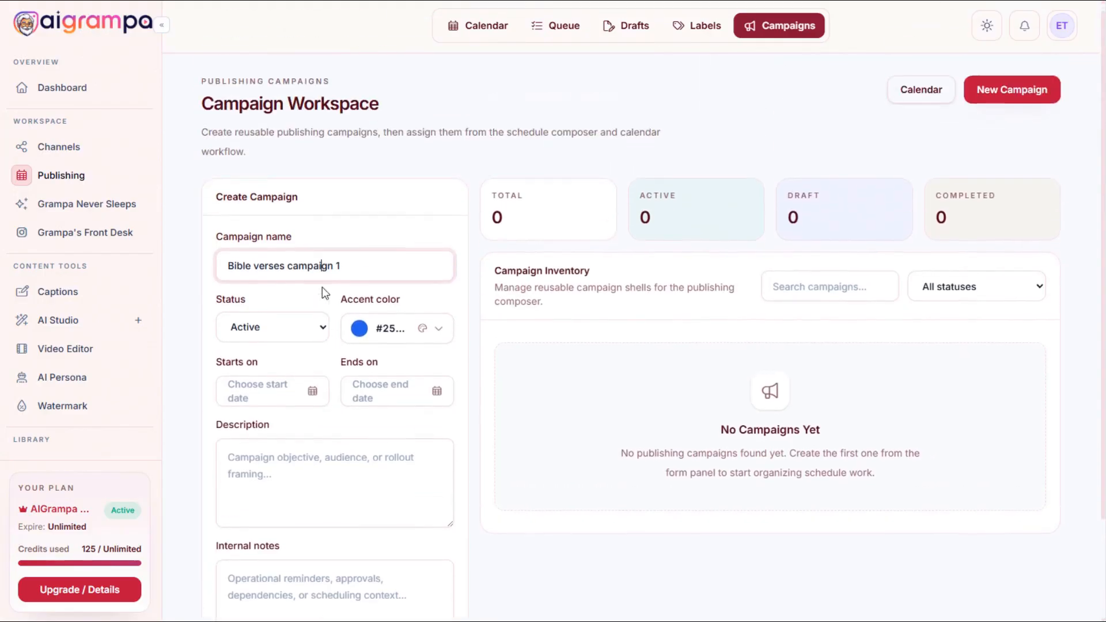
pyautogui.scroll(-2, 319, 312)
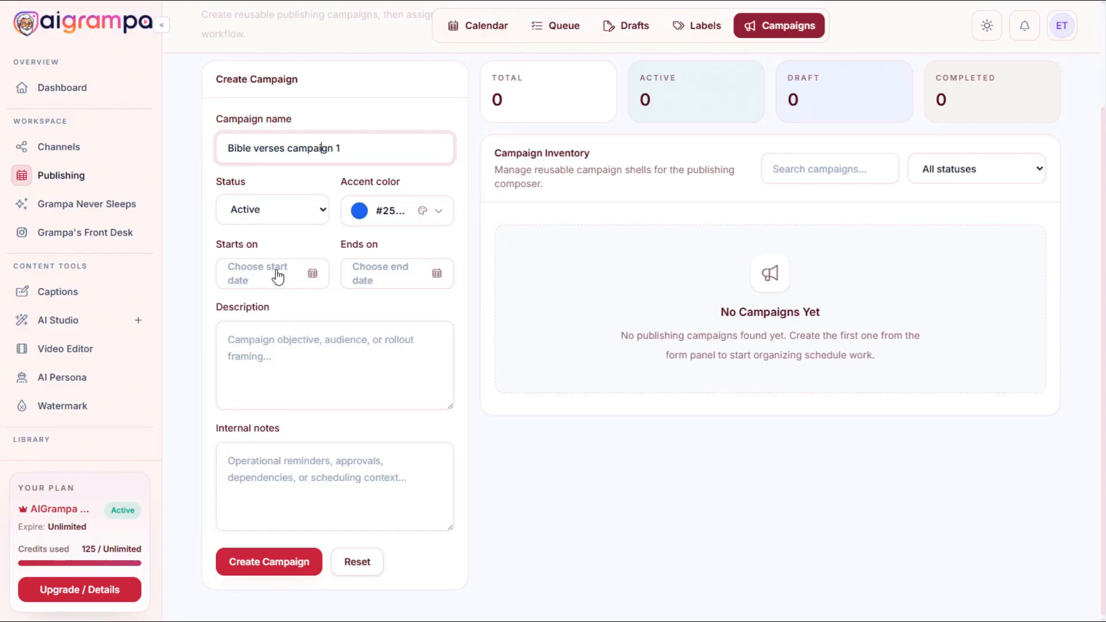
pyautogui.scroll(1, 313, 320)
pyautogui.scroll(-1, 312, 320)
pyautogui.click(290, 281)
pyautogui.click(322, 417)
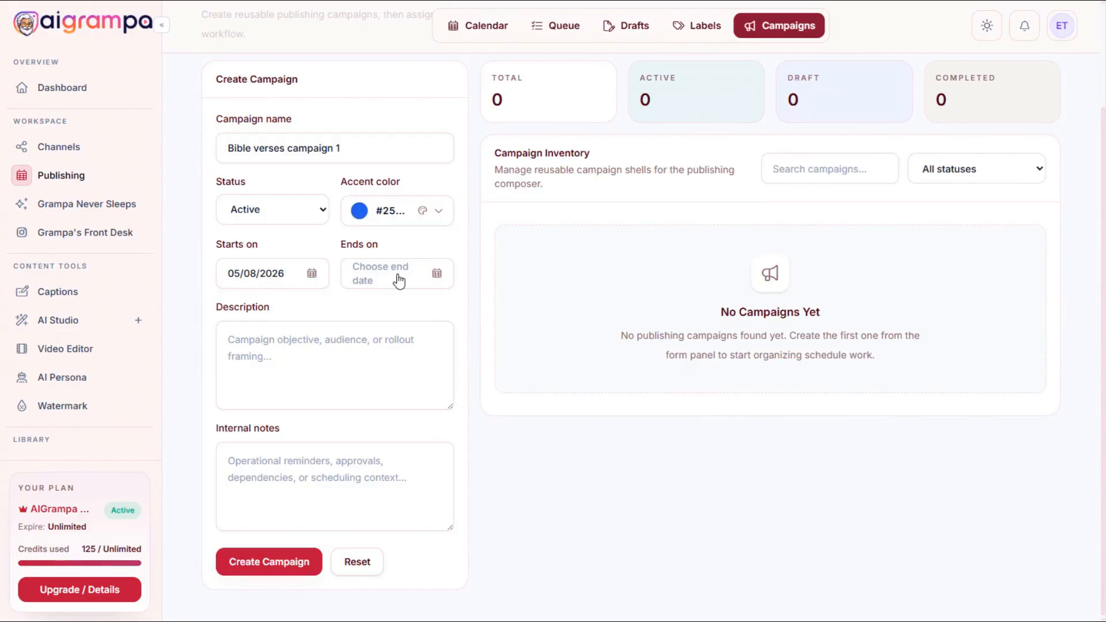
pyautogui.click(395, 277)
pyautogui.click(390, 534)
# Create the campaign with description "Bible verses with various types of content such as images or inspirational videos." and notes "Using bible verses to attract a niche audience.".
pyautogui.click(288, 369)
pyautogui.write('Bible verses with various types of content such as images or inspirational videos.')
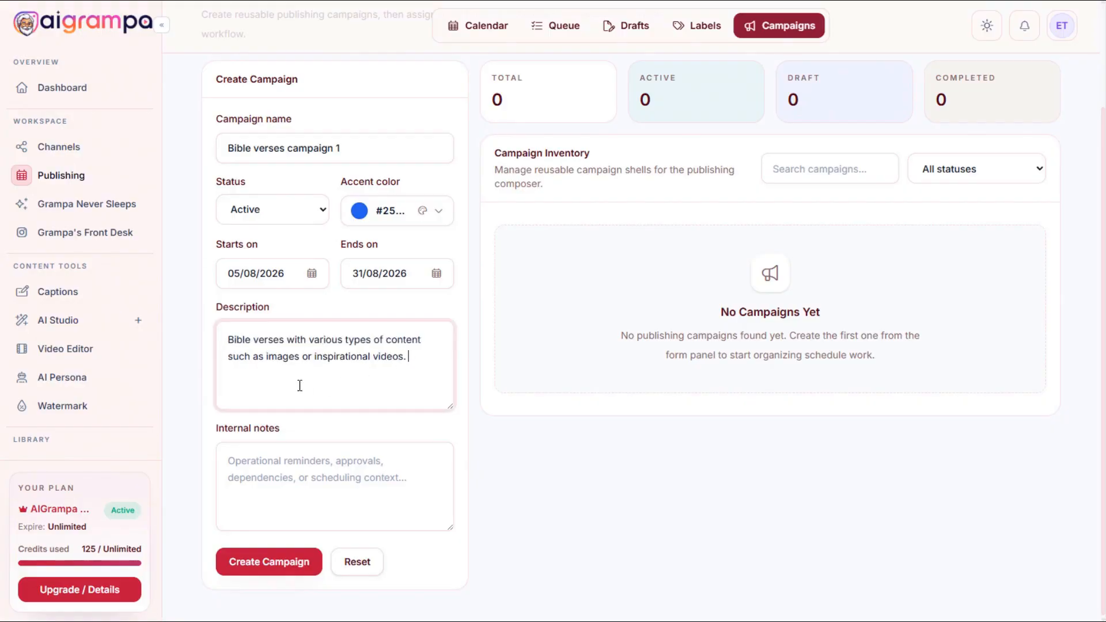
pyautogui.click(295, 457)
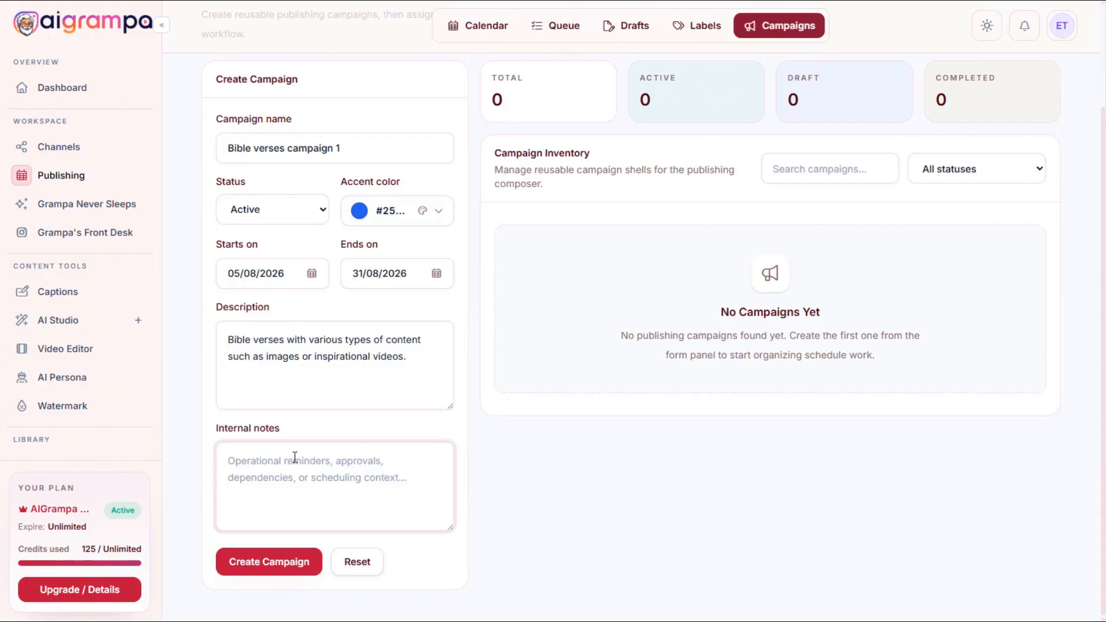
pyautogui.write('Using bible verses to attract a niche audience.')
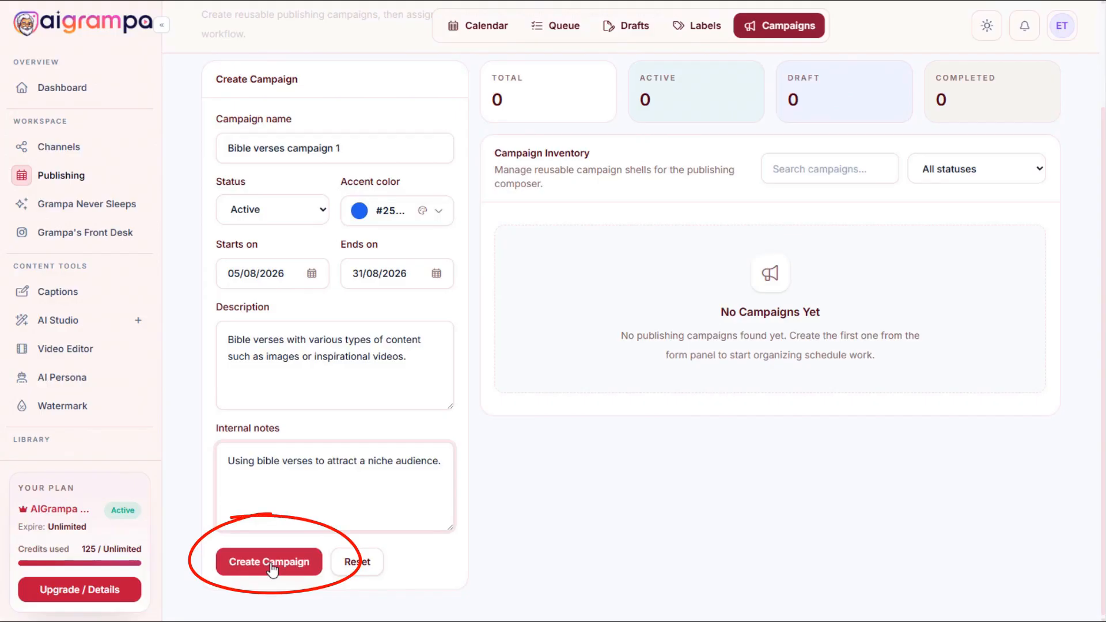
pyautogui.click(269, 563)
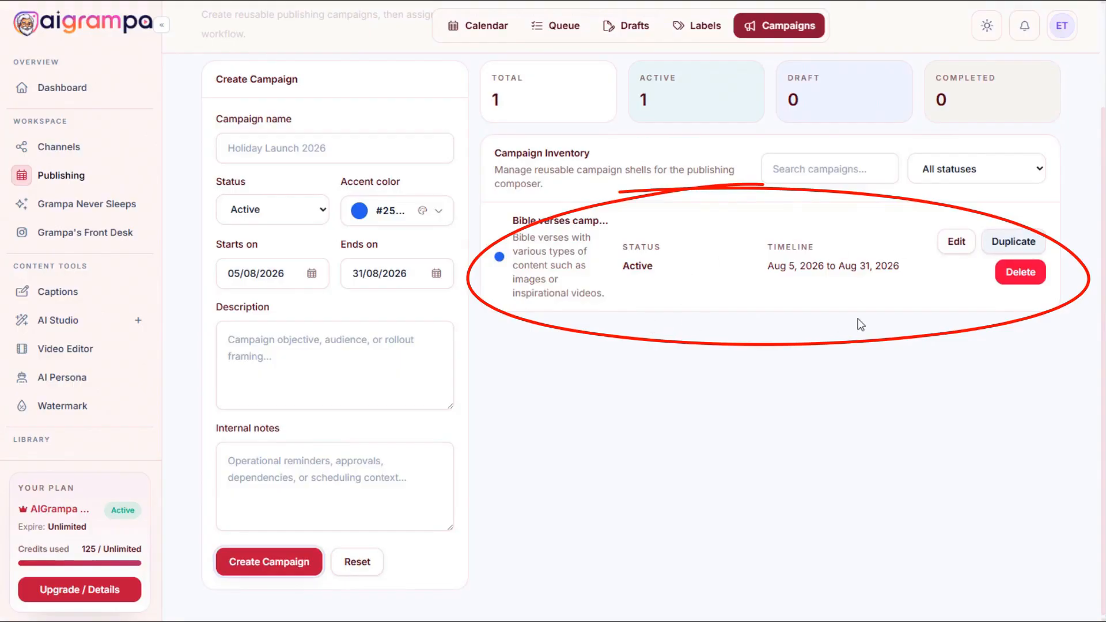
# Start a new post from the publishing calendar and select the connected Instagram profile as its channel.
pyautogui.click(486, 28)
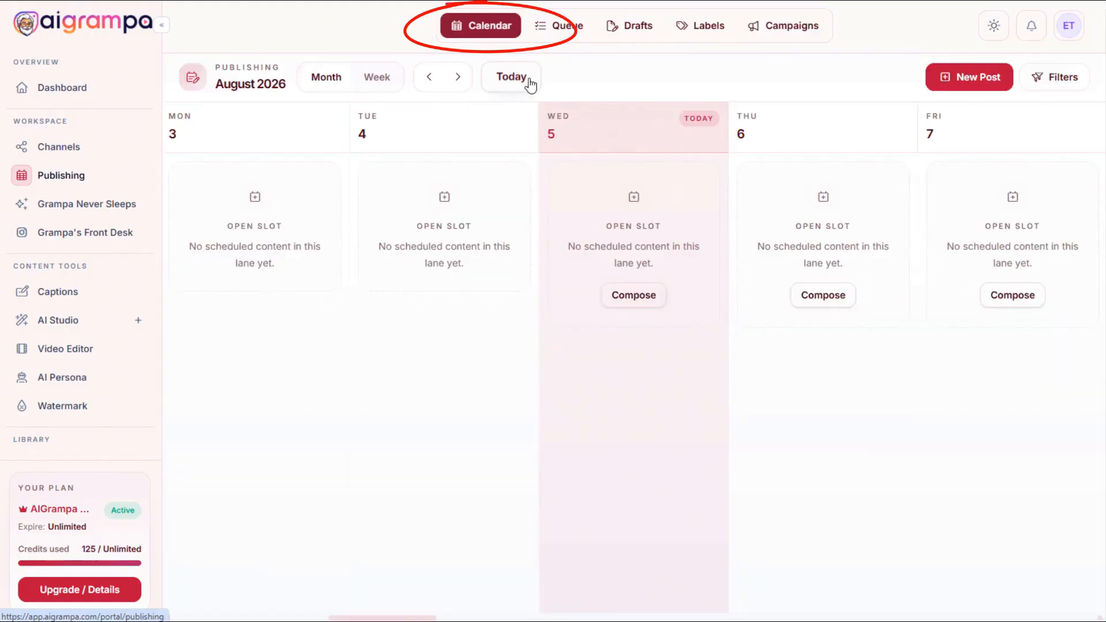
pyautogui.click(959, 80)
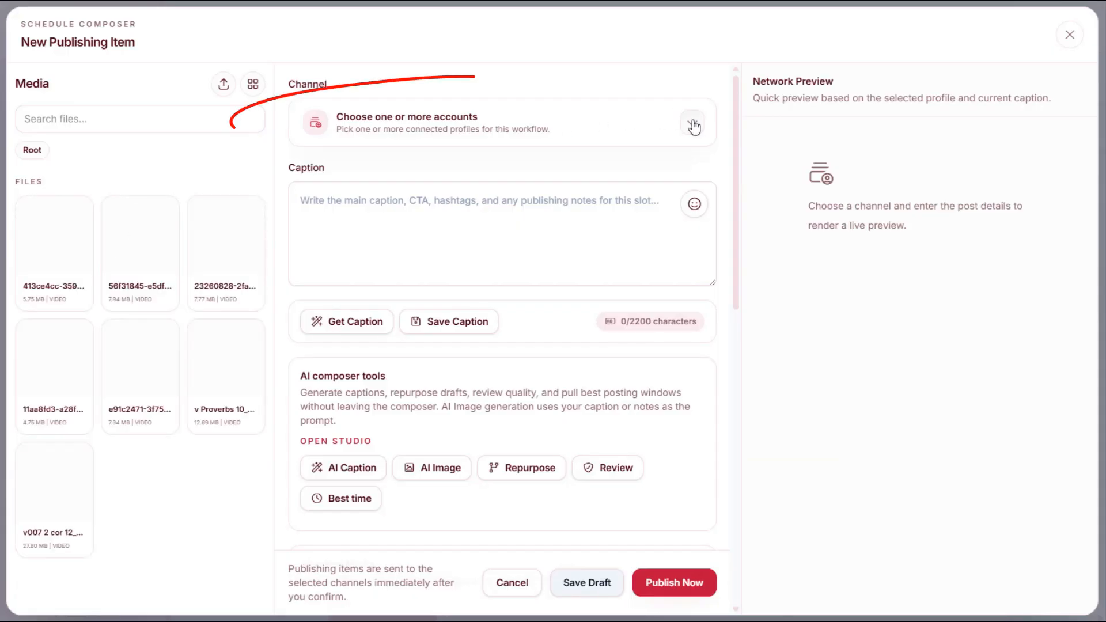
pyautogui.click(493, 119)
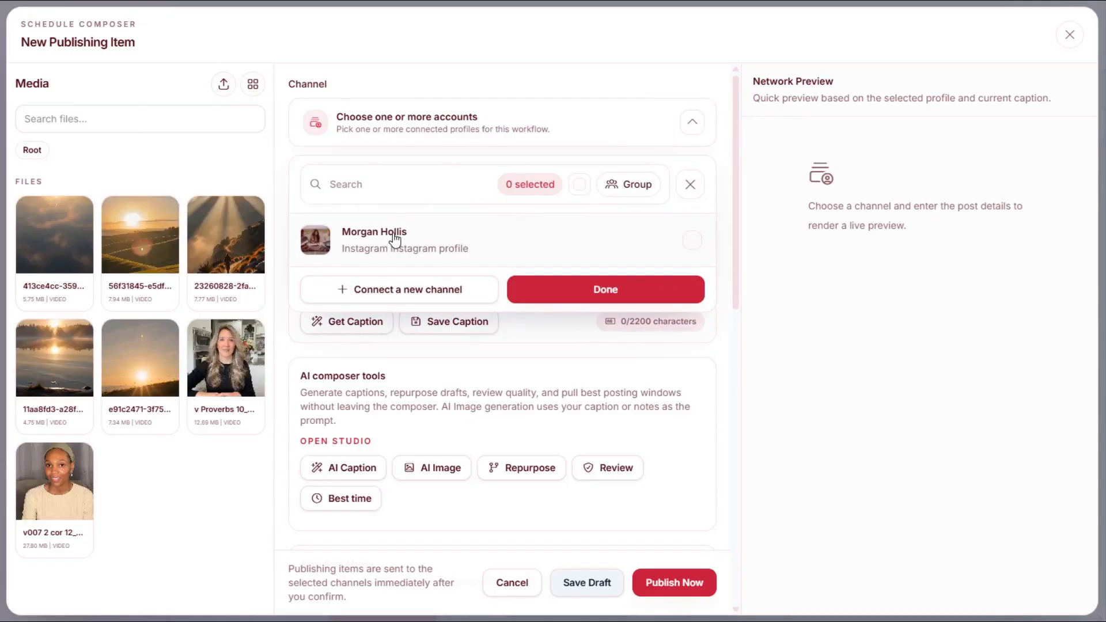
pyautogui.click(493, 253)
pyautogui.click(639, 288)
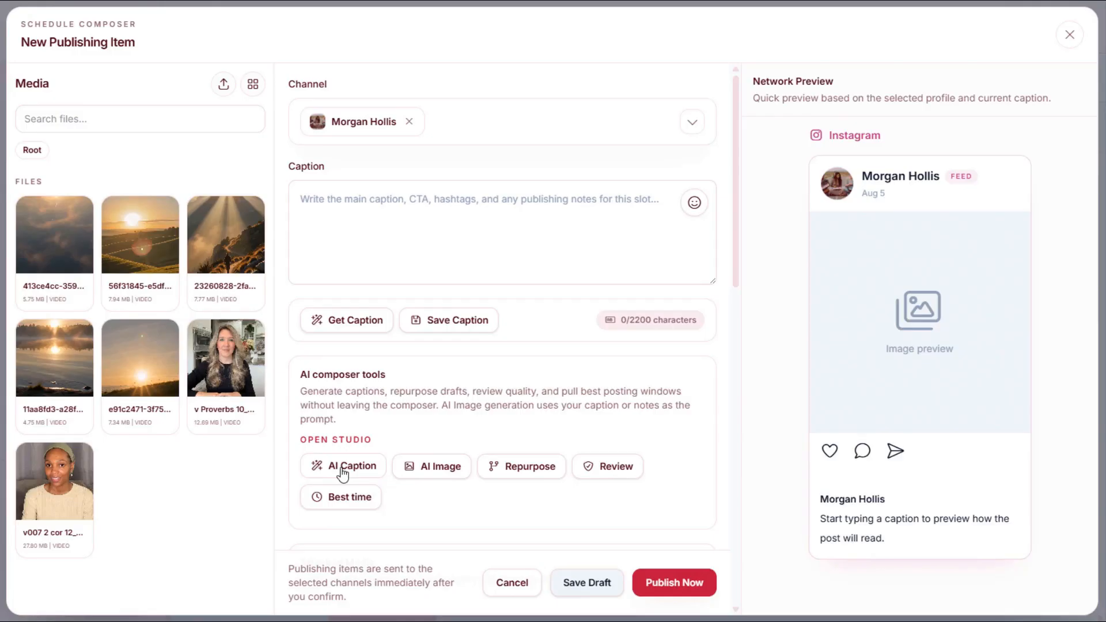
# Enter the caption "Genesis 2:2 on the seventh day he rested. #bible #christiandance #christianmusic #contemporarydance" and generate an AI caption from it.
pyautogui.click(323, 201)
pyautogui.write('Genesis 2:2 on the seventh day he rested. #bible #christiandance #christianmusic #contemporarydance')
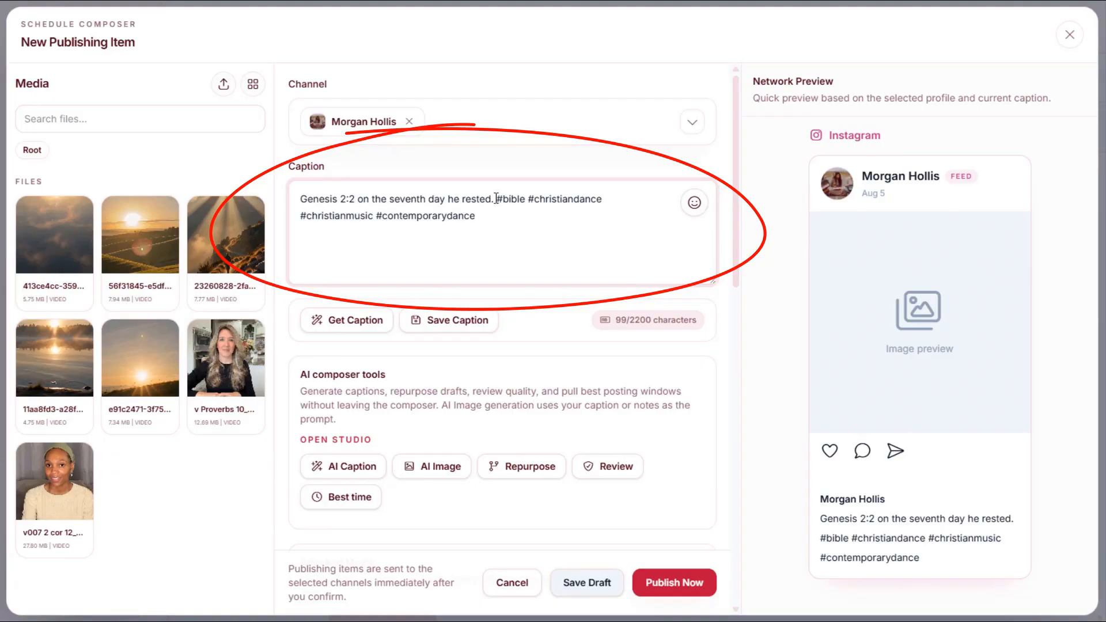
pyautogui.click(341, 471)
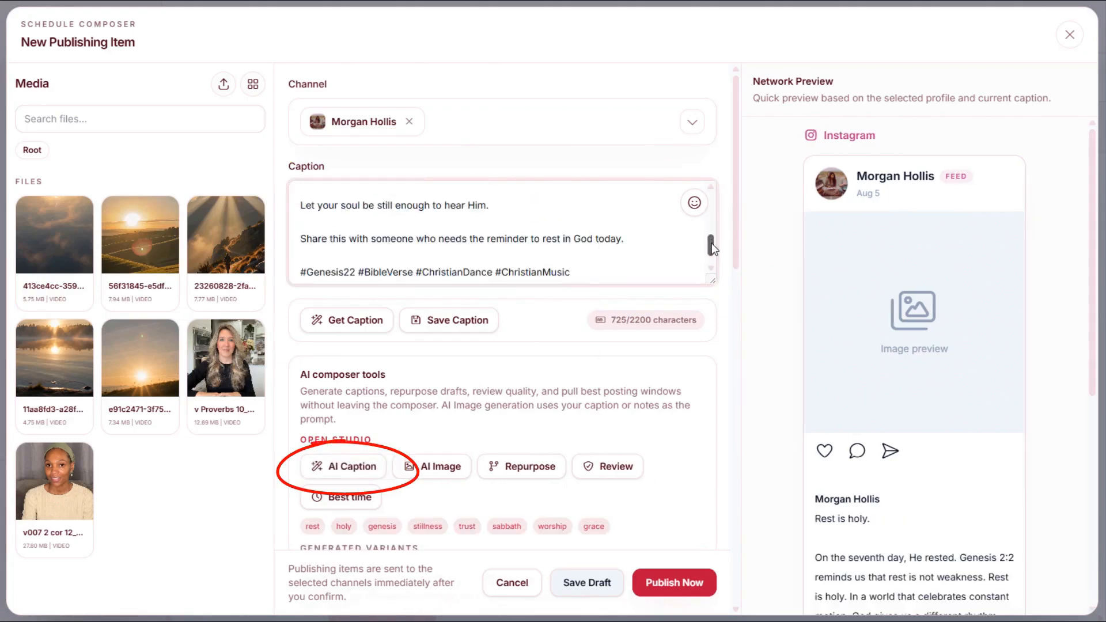
pyautogui.moveTo(715, 238); pyautogui.dragTo(714, 195)
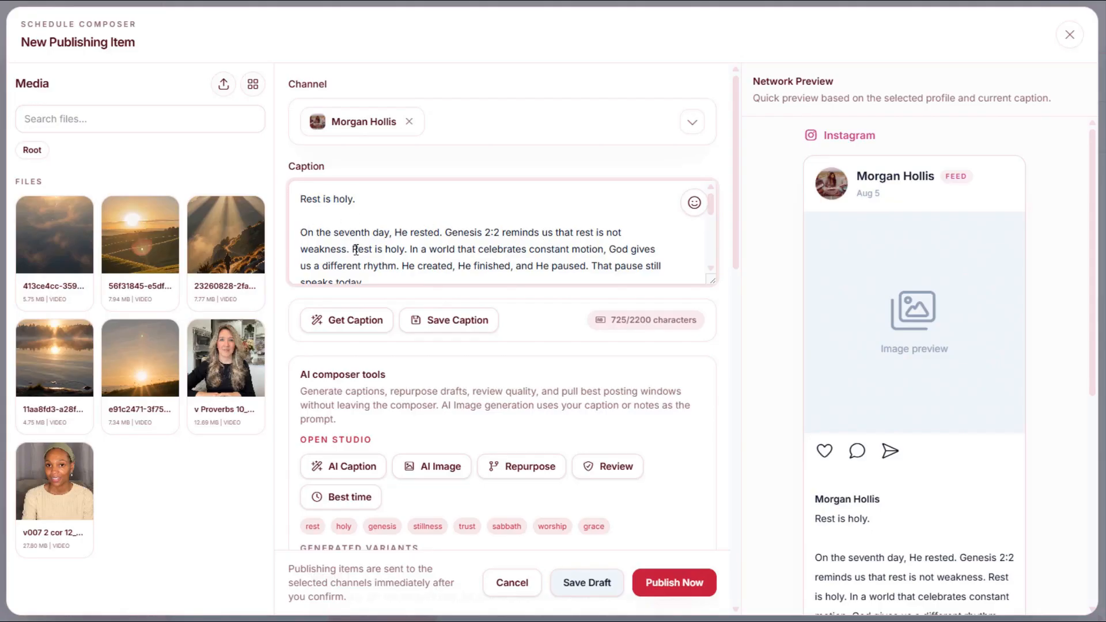
pyautogui.scroll(-1, 478, 249)
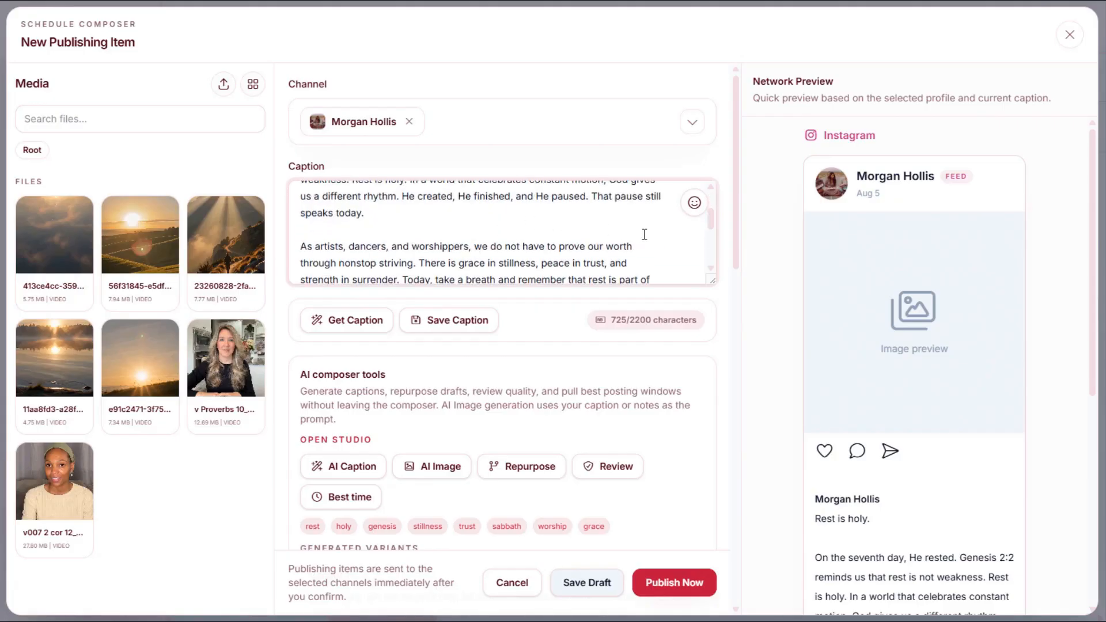
pyautogui.moveTo(711, 220); pyautogui.dragTo(712, 234)
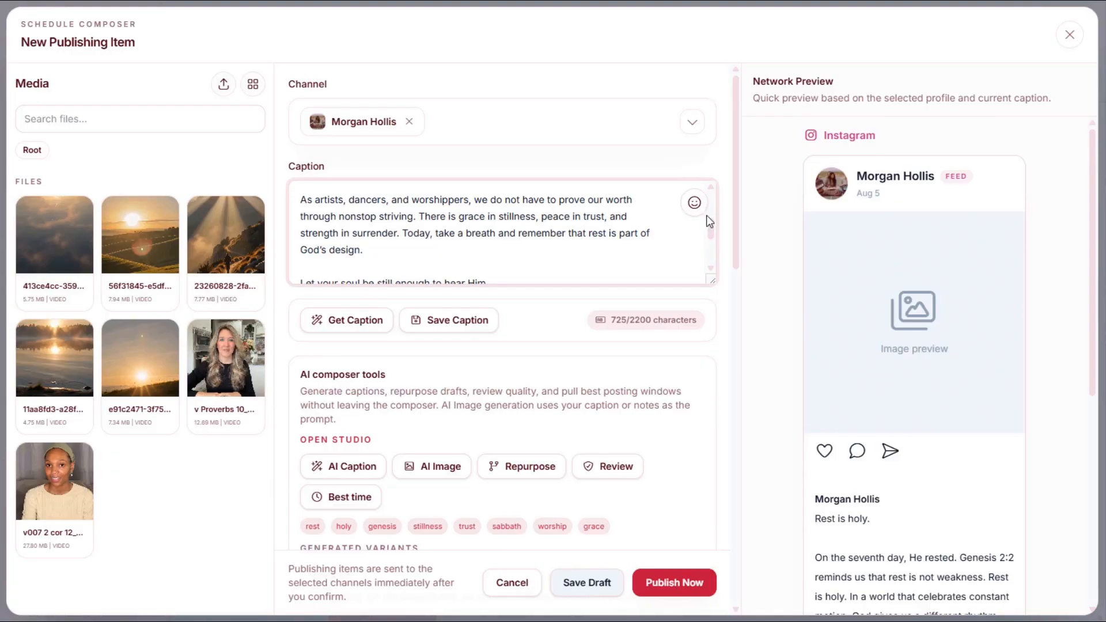
pyautogui.scroll(-1, 712, 233)
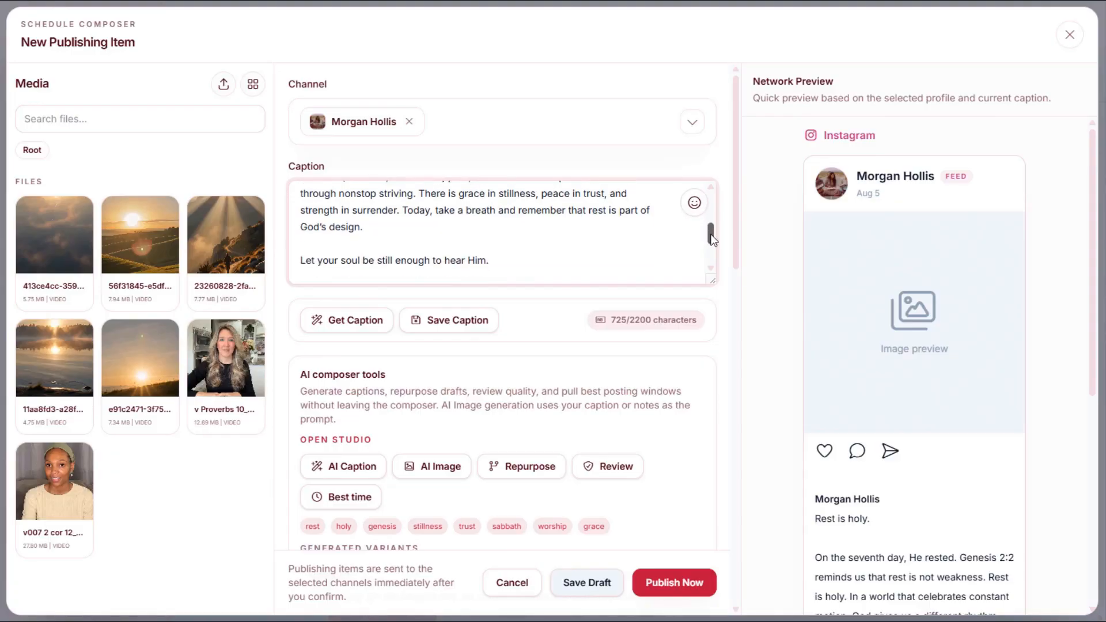
pyautogui.moveTo(710, 234); pyautogui.dragTo(706, 258)
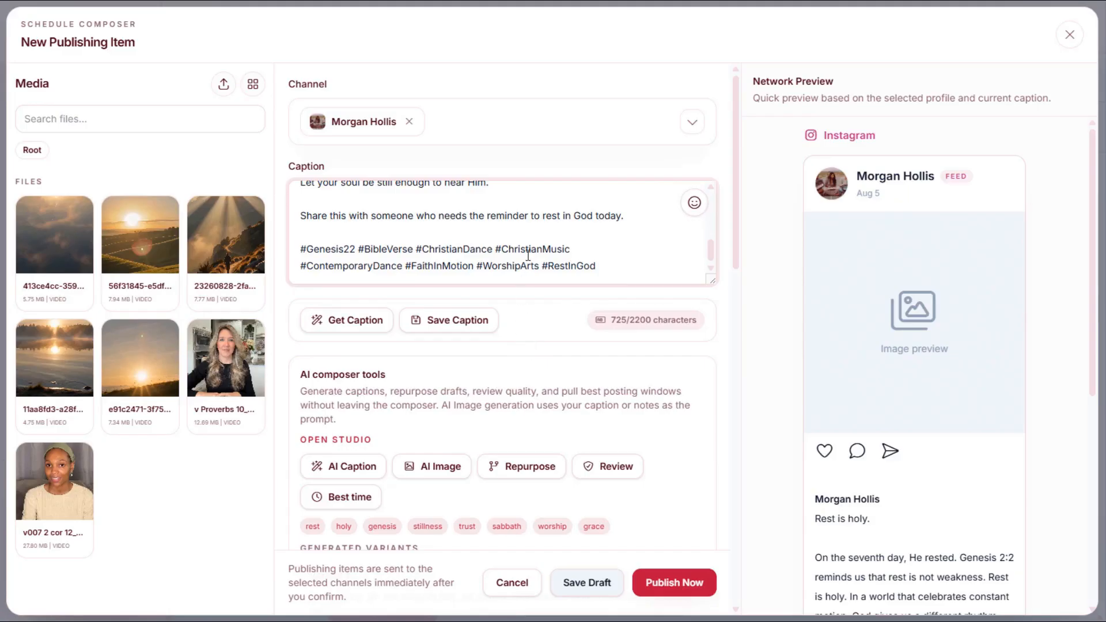
# Run the AI review on the generated caption and request the best posting time.
pyautogui.scroll(-2, 459, 383)
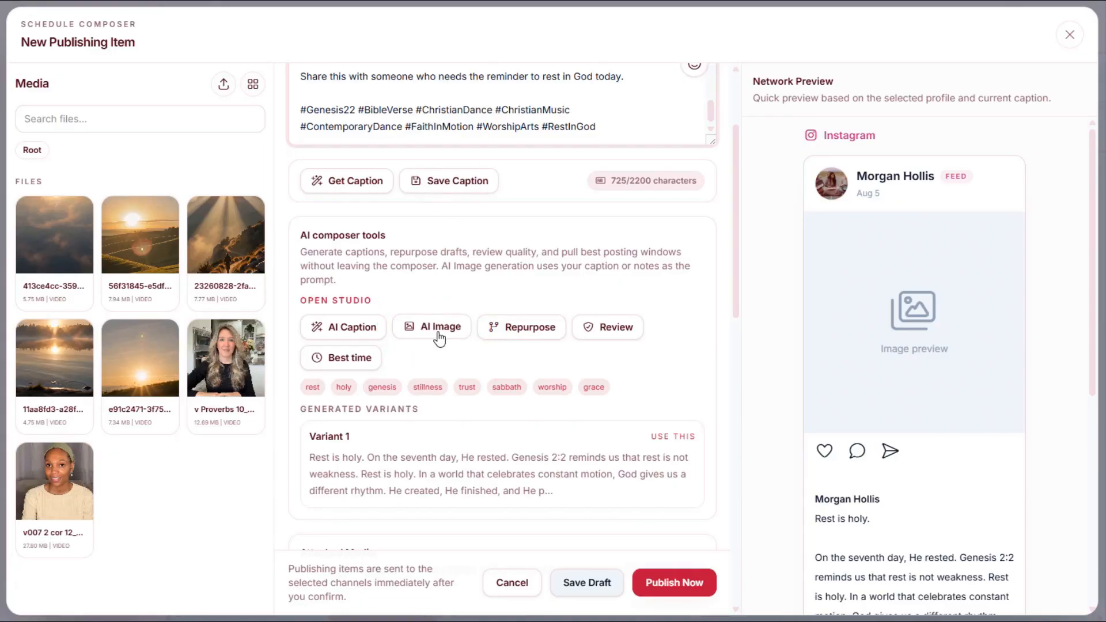
pyautogui.scroll(1, 439, 339)
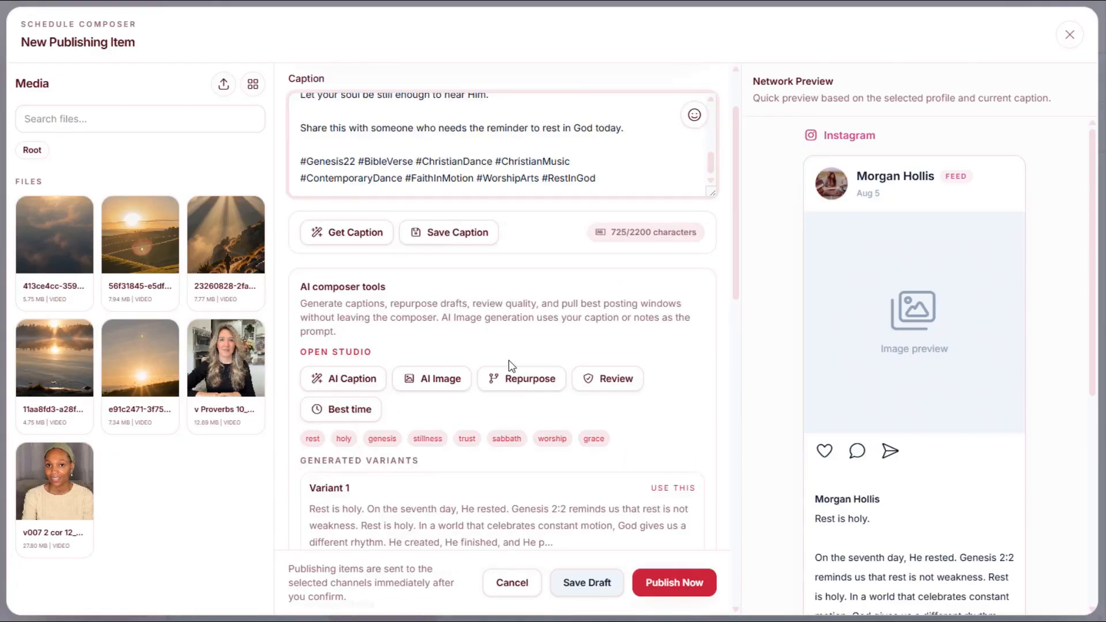
pyautogui.click(612, 382)
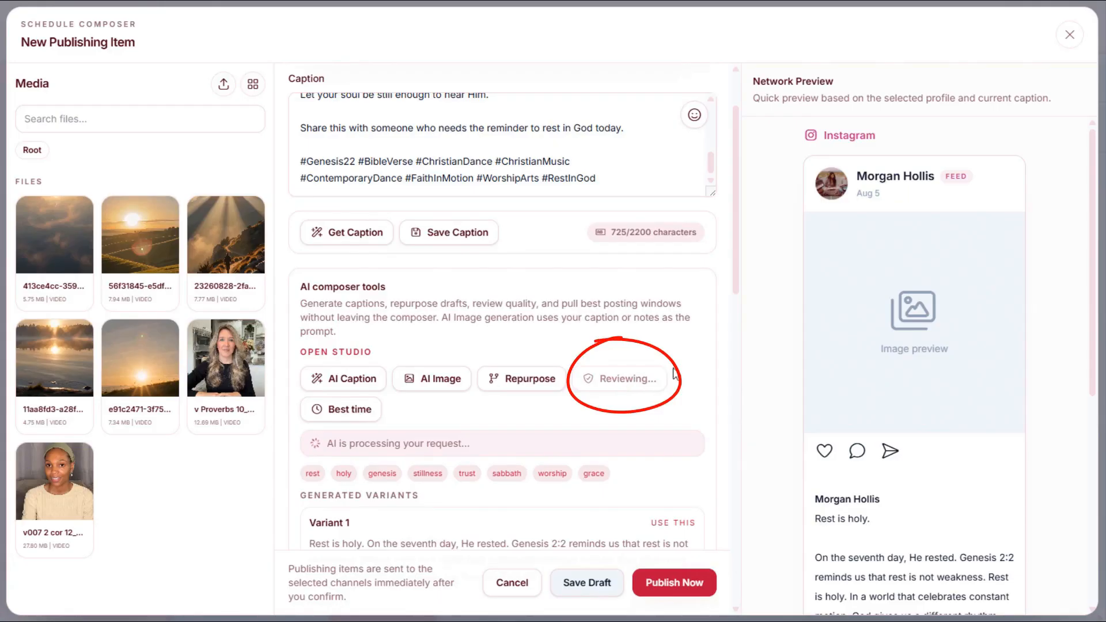
pyautogui.scroll(-1, 674, 370)
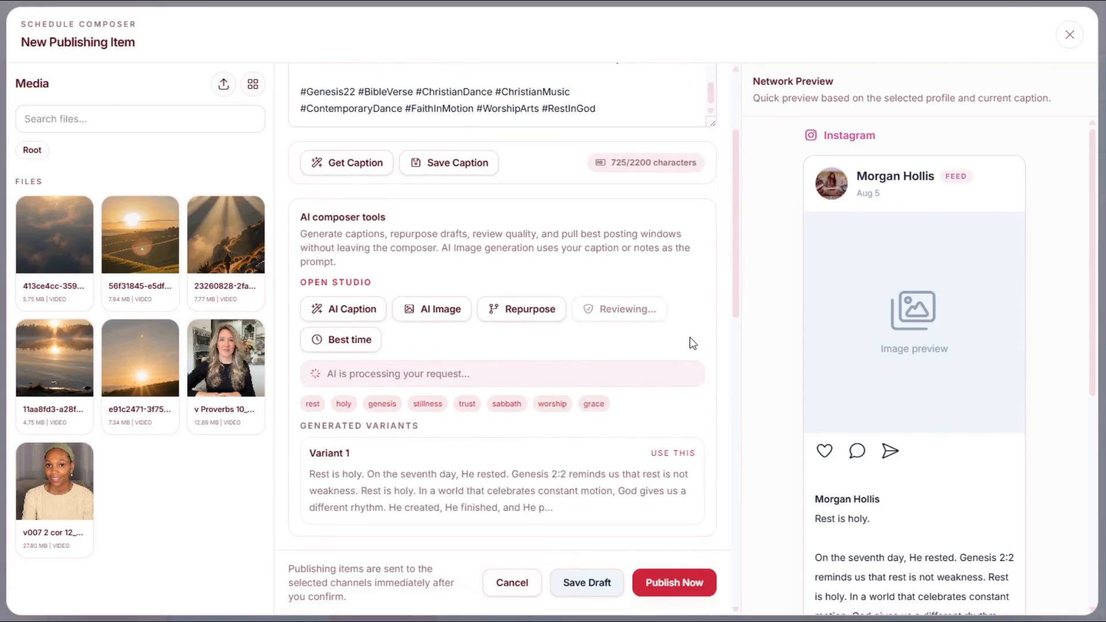
pyautogui.moveTo(735, 281); pyautogui.dragTo(731, 313)
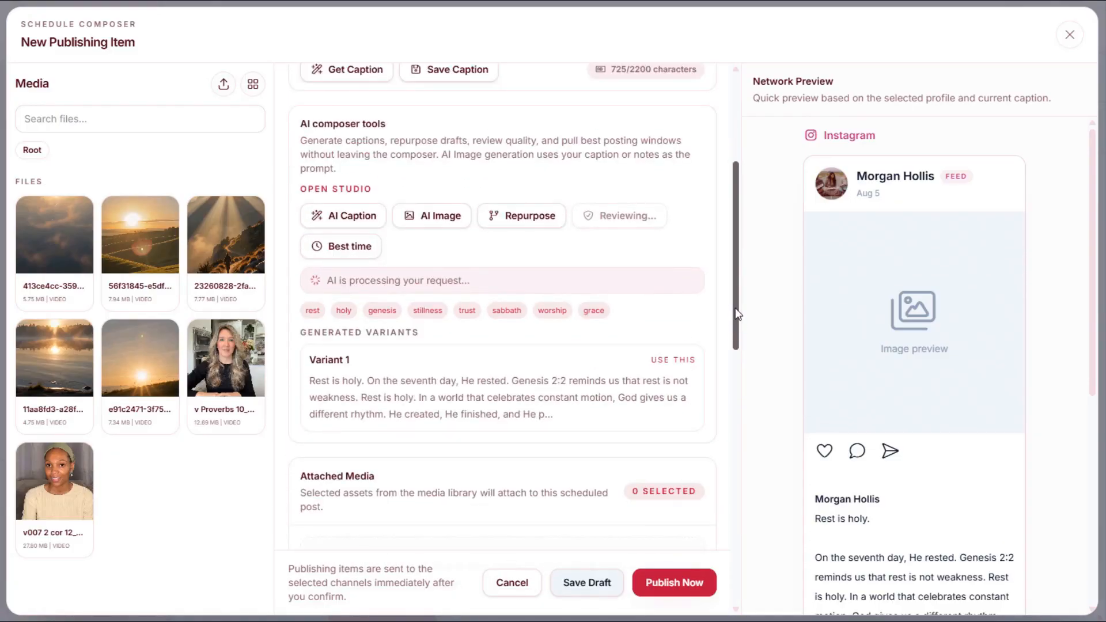
pyautogui.scroll(-3, 646, 353)
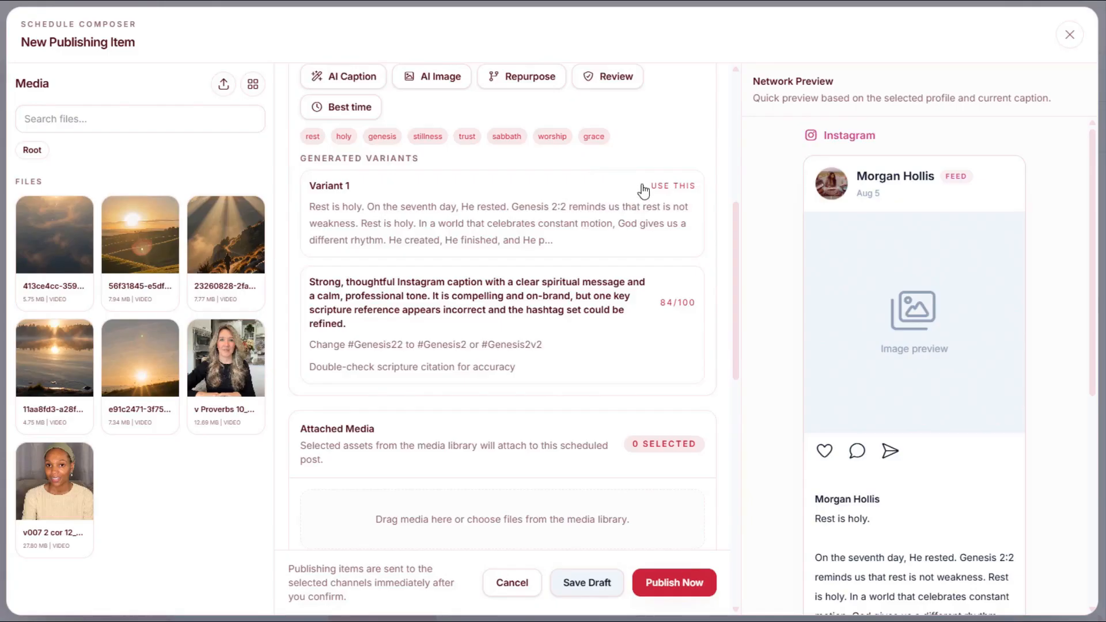
pyautogui.scroll(2, 323, 144)
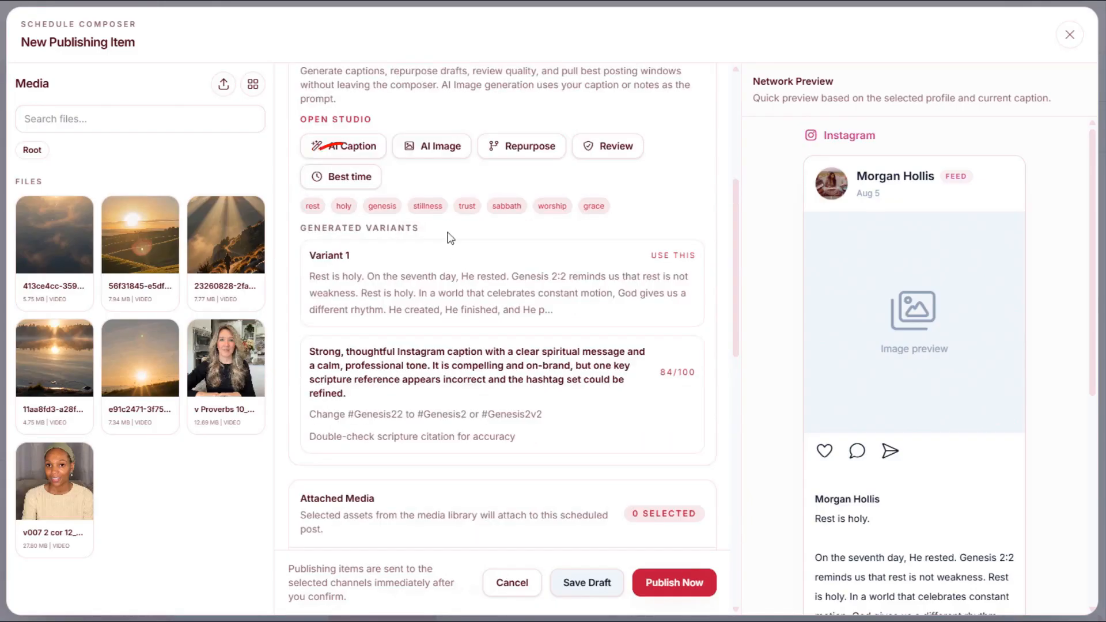
pyautogui.click(357, 178)
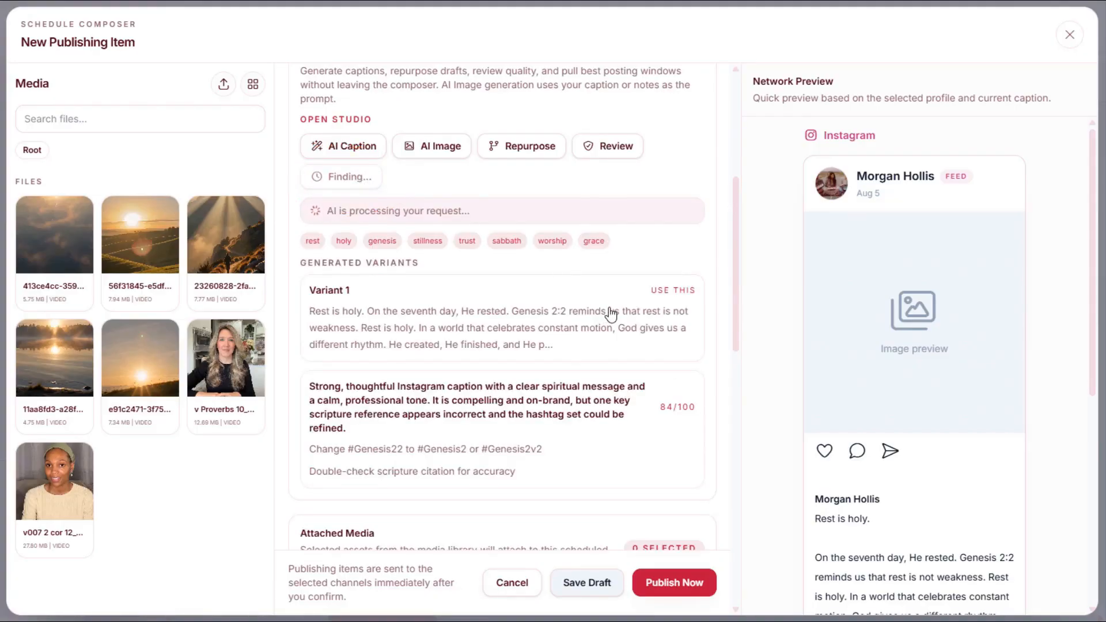
# Attach the "d005 dance" video from the media library to the post.
pyautogui.moveTo(735, 257)
pyautogui.mouseDown()
pyautogui.moveTo(728, 331)
pyautogui.moveTo(732, 288)
pyautogui.moveTo(733, 319)
pyautogui.mouseUp()
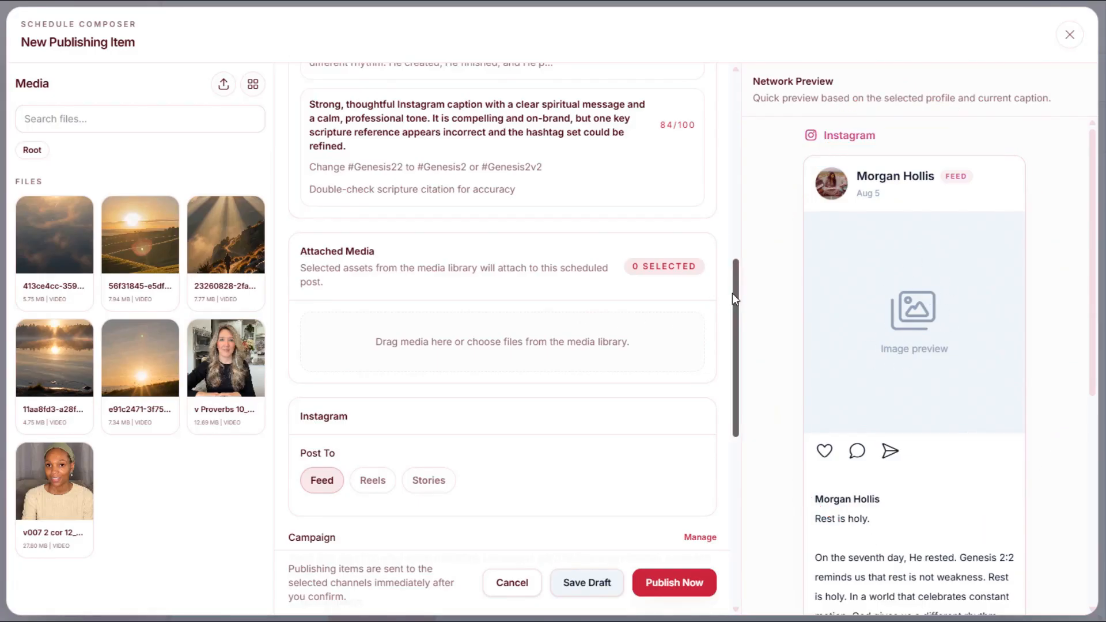
pyautogui.moveTo(732, 293)
pyautogui.mouseDown()
pyautogui.moveTo(756, 341)
pyautogui.moveTo(742, 437)
pyautogui.moveTo(732, 231)
pyautogui.moveTo(727, 302)
pyautogui.moveTo(739, 318)
pyautogui.mouseUp()
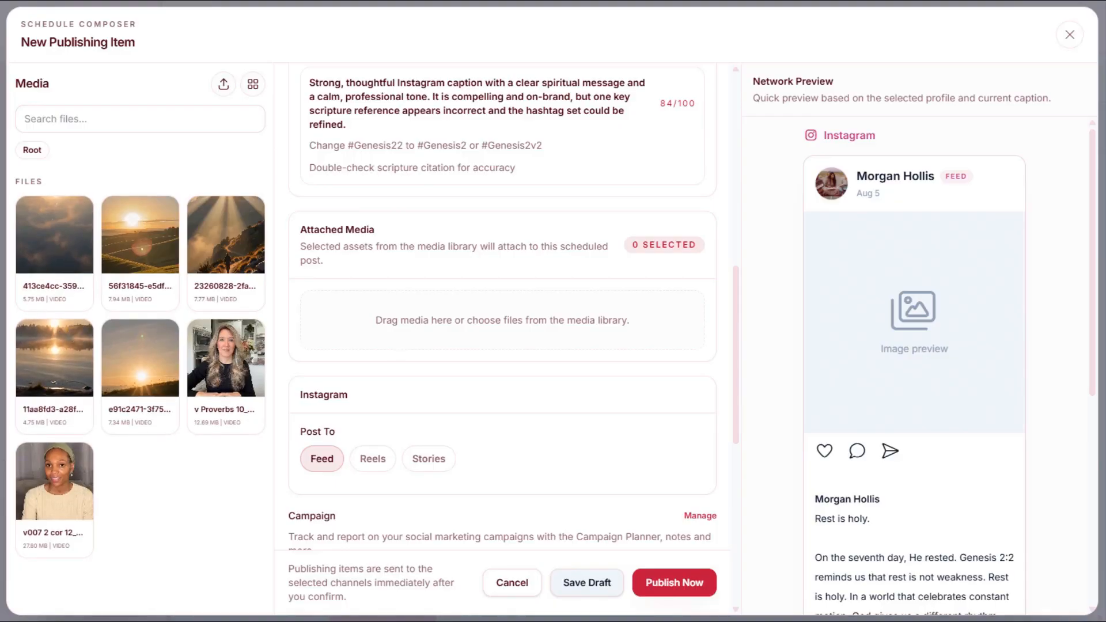
pyautogui.moveTo(75, 294)
pyautogui.mouseDown()
pyautogui.moveTo(80, 306)
pyautogui.moveTo(464, 308)
pyautogui.moveTo(493, 319)
pyautogui.moveTo(498, 307)
pyautogui.moveTo(423, 309)
pyautogui.moveTo(458, 307)
pyautogui.mouseUp()
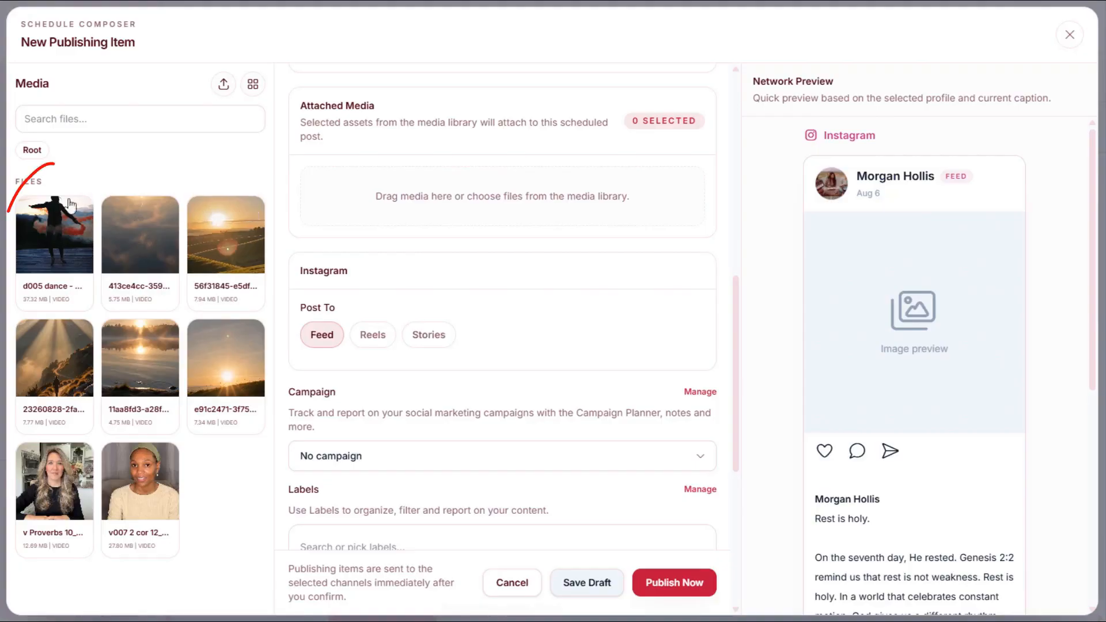
pyautogui.click(51, 244)
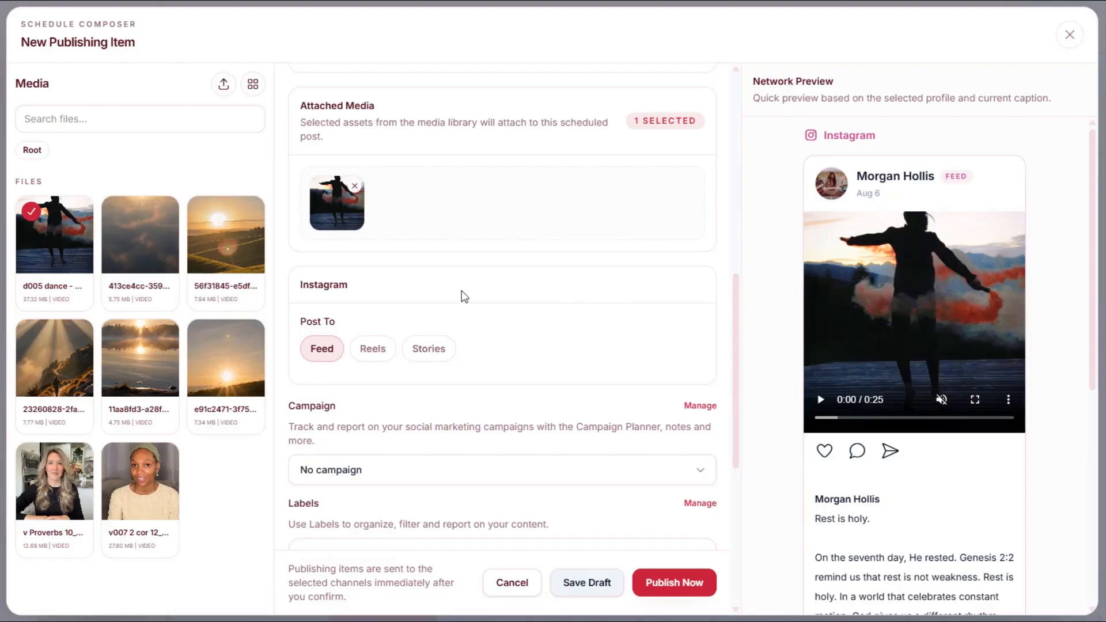
# Set the Instagram post to publish as Reels and assign it to "Bible verses campaign 1".
pyautogui.scroll(-2, 438, 311)
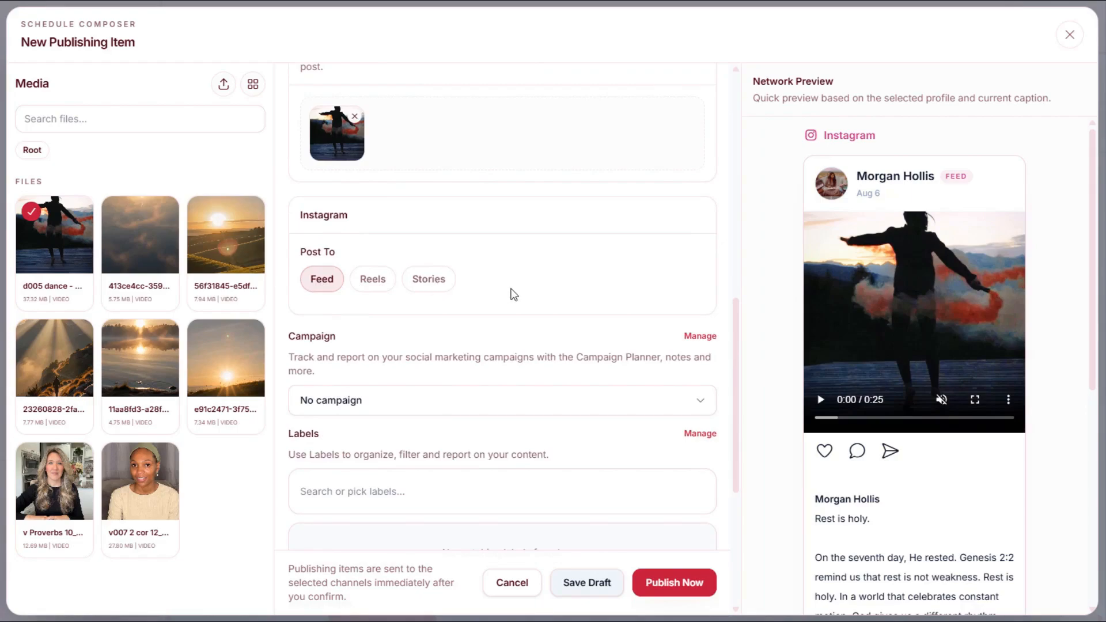
pyautogui.click(373, 282)
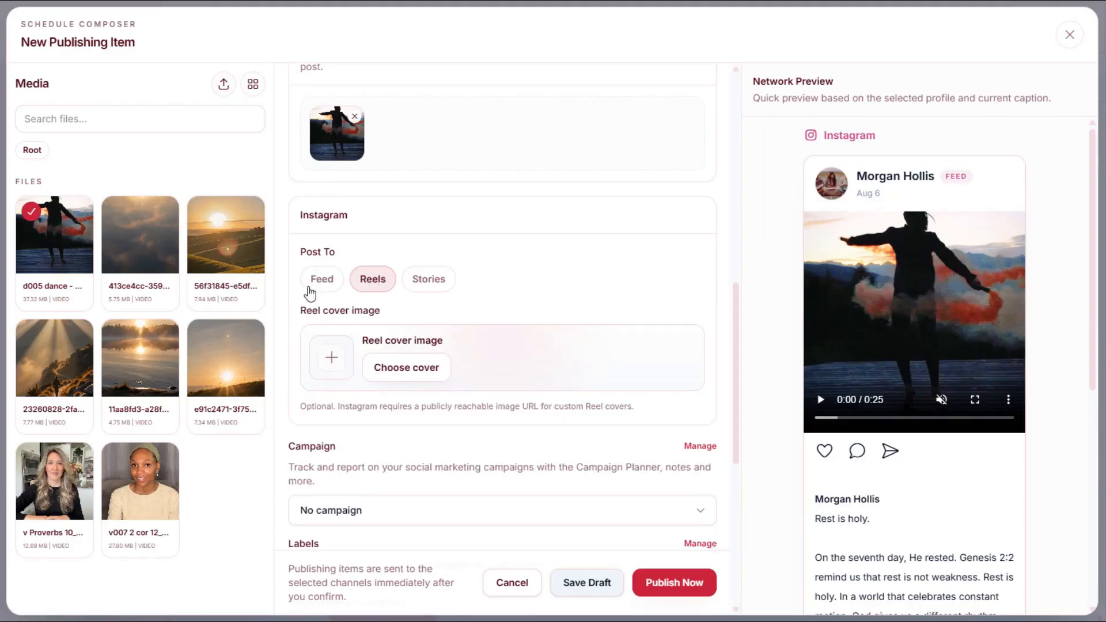
pyautogui.scroll(-5, 572, 344)
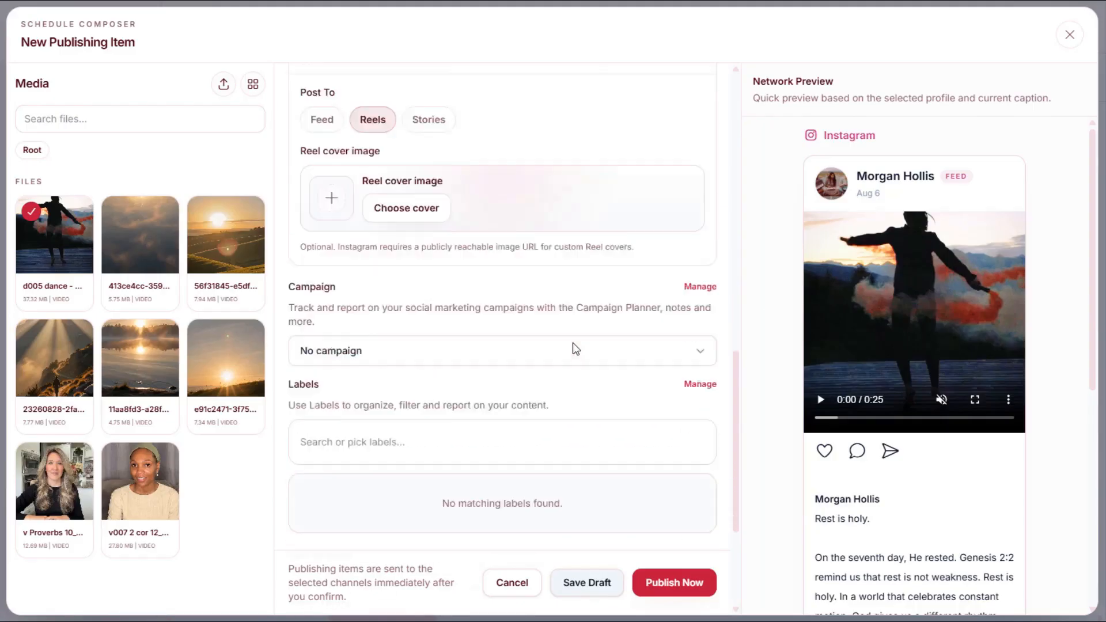
pyautogui.click(371, 233)
pyautogui.click(369, 274)
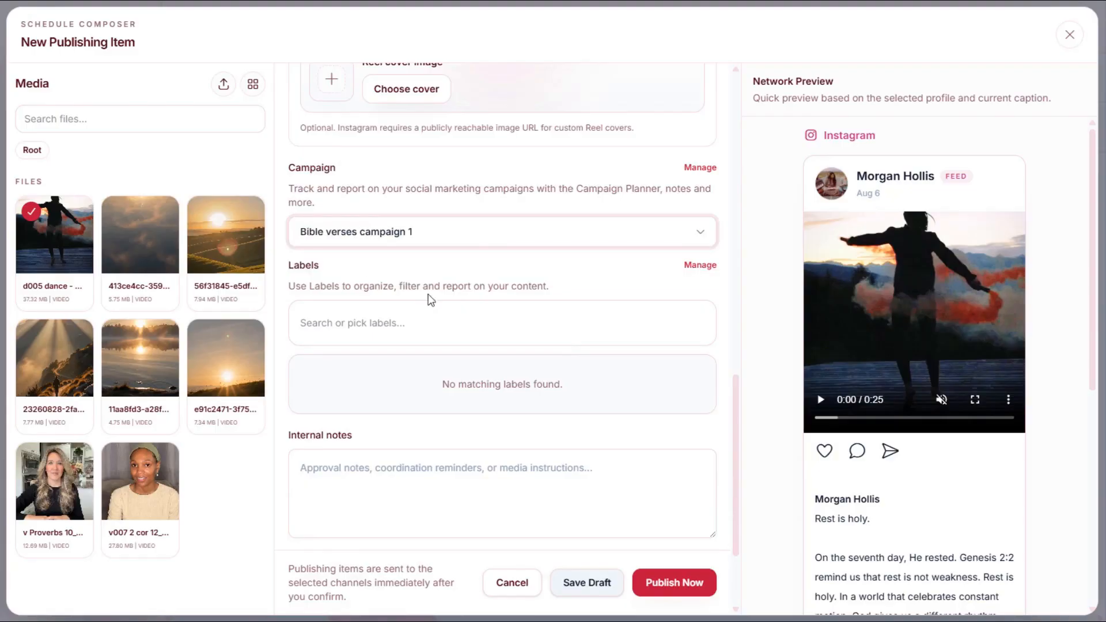
# Set the post timing to Specific Days & Times and look over the suggested windows and schedule slot options.
pyautogui.scroll(-1, 383, 299)
pyautogui.scroll(-1, 481, 339)
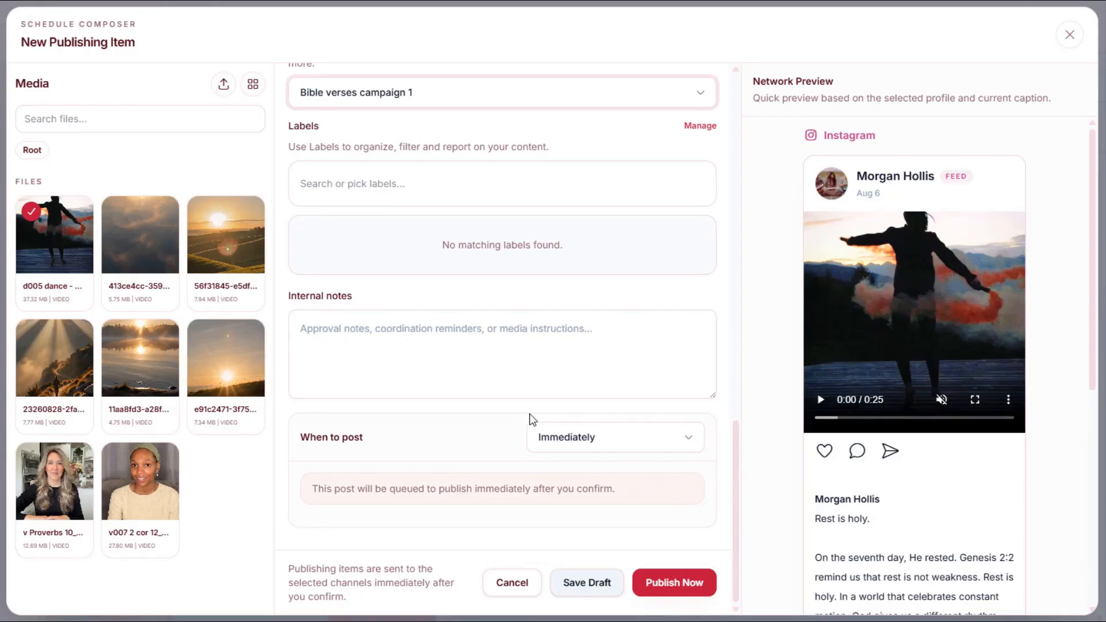
pyautogui.click(614, 442)
pyautogui.click(601, 479)
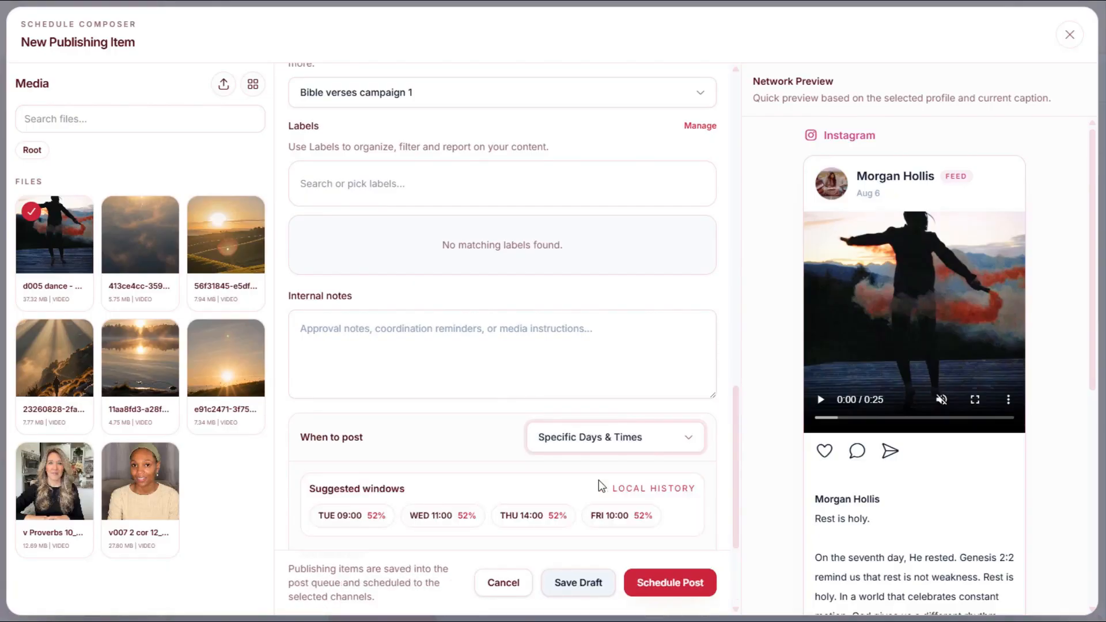
pyautogui.scroll(-2, 475, 447)
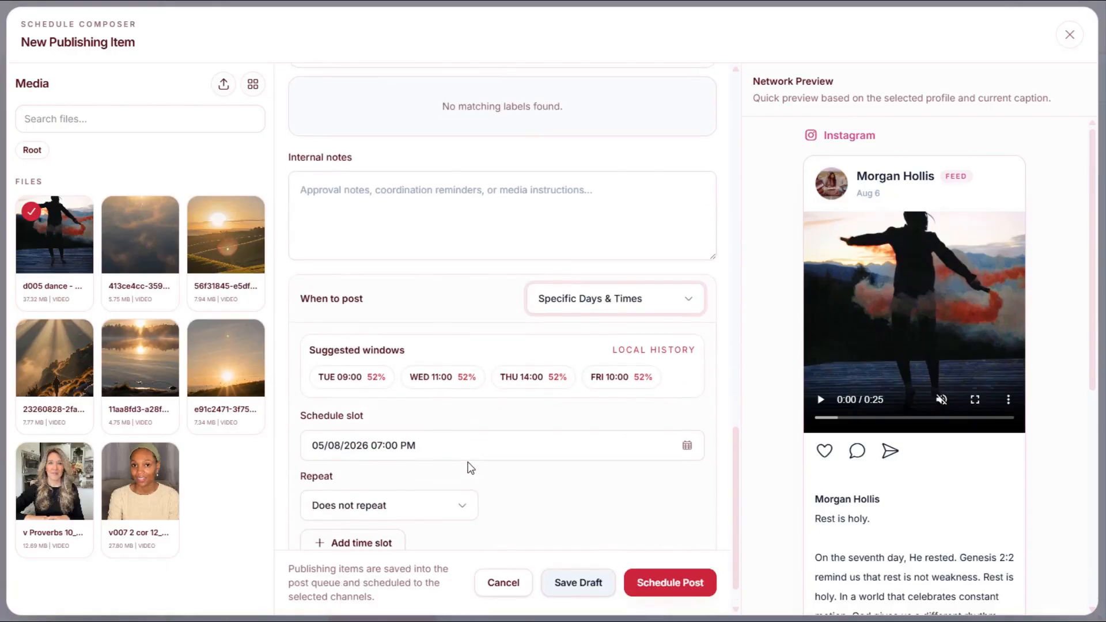
pyautogui.scroll(1, 470, 464)
pyautogui.scroll(-1, 470, 464)
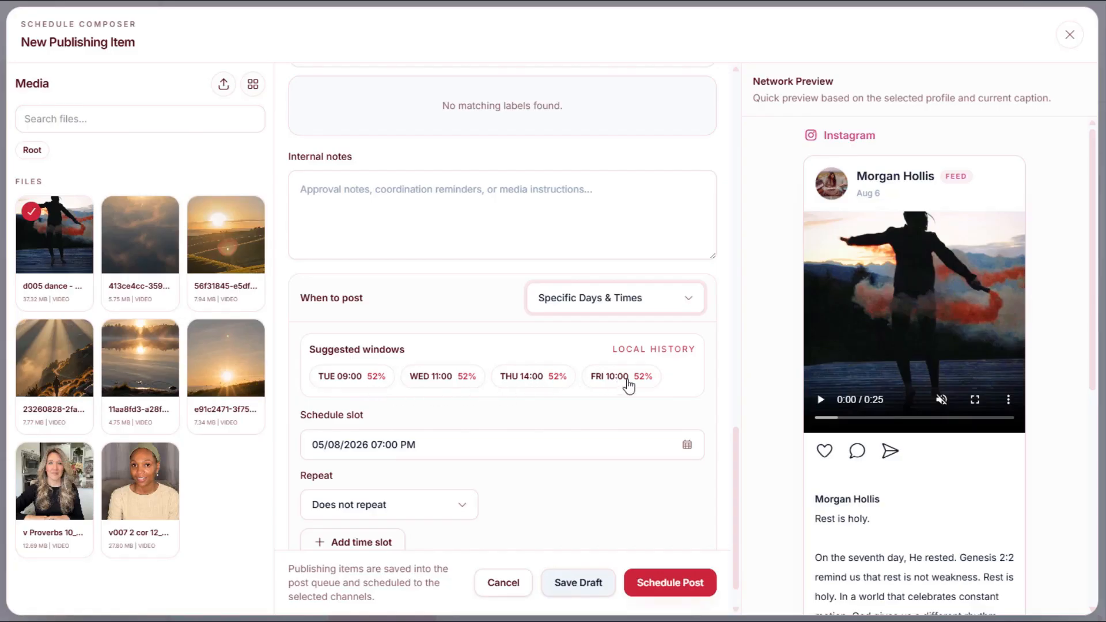
# Set the post timing to Immediately and publish the Reel.
pyautogui.click(610, 302)
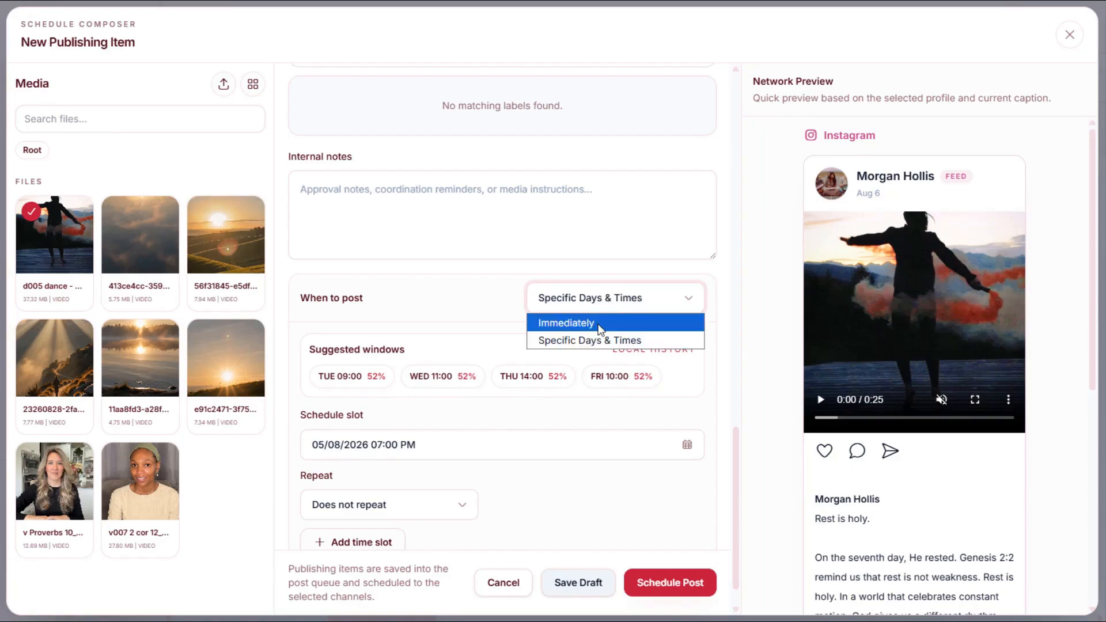
pyautogui.click(598, 328)
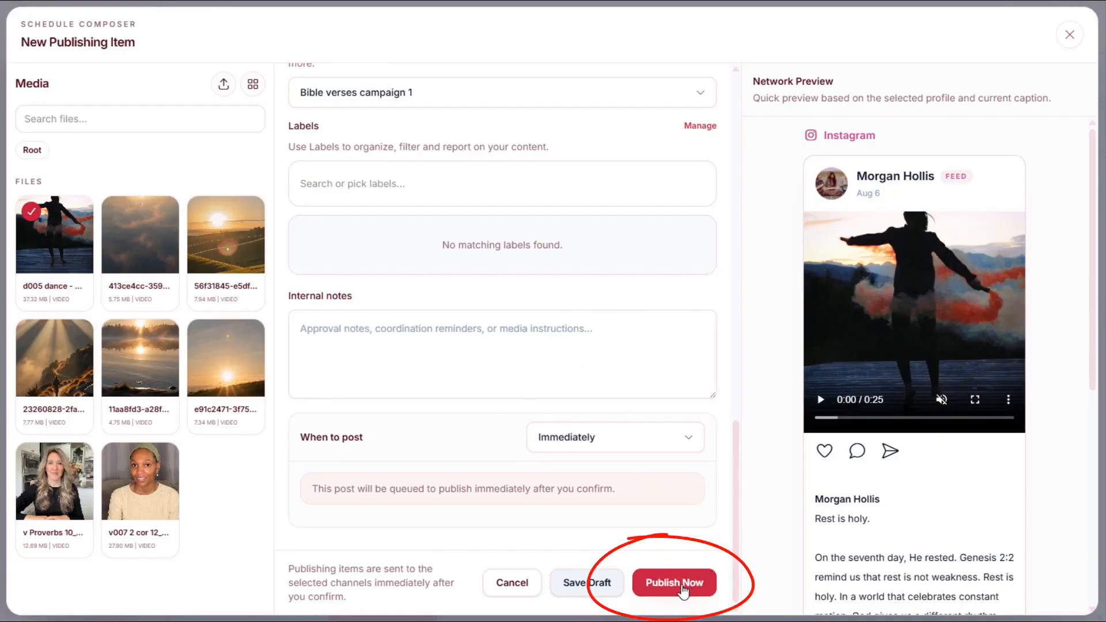
pyautogui.click(683, 590)
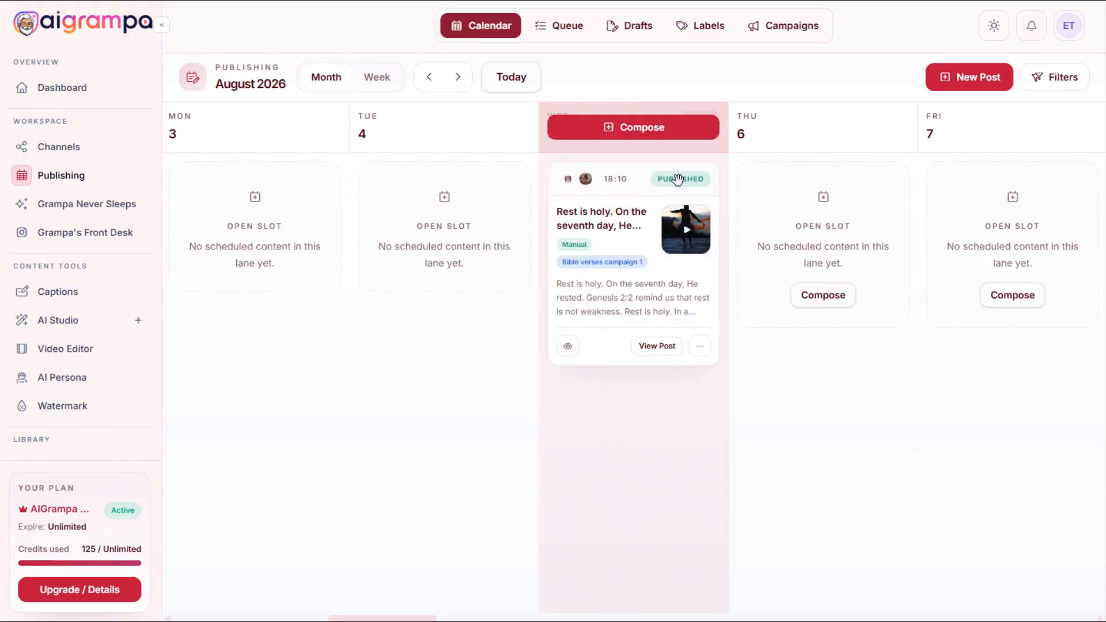
# View the published Reel on Instagram, pausing the video and expanding its full caption to check it.
pyautogui.click(657, 353)
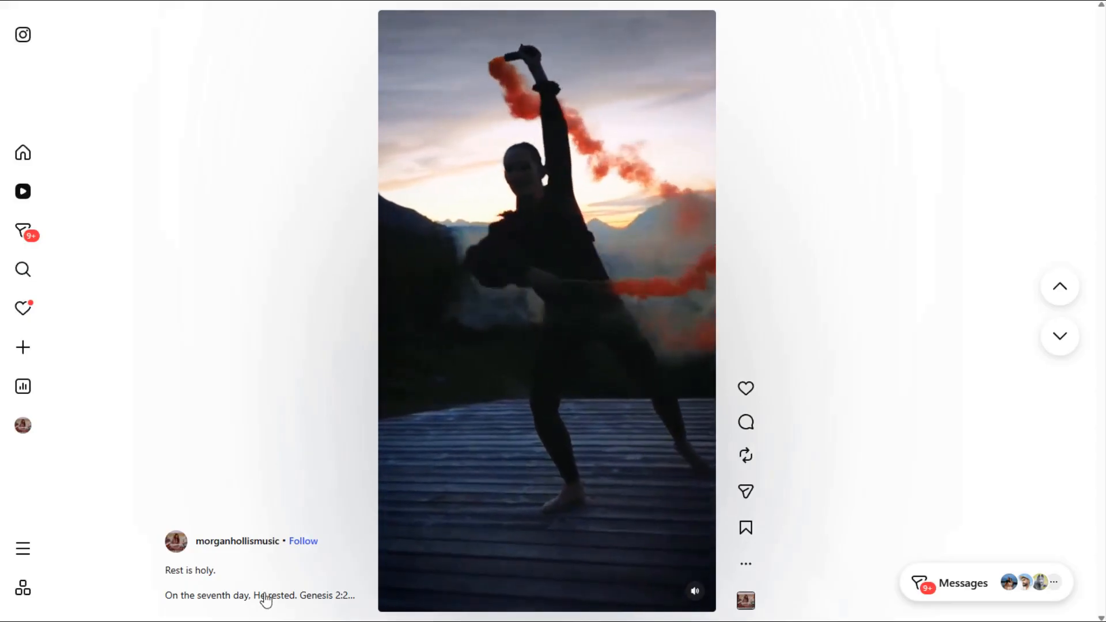
pyautogui.click(265, 598)
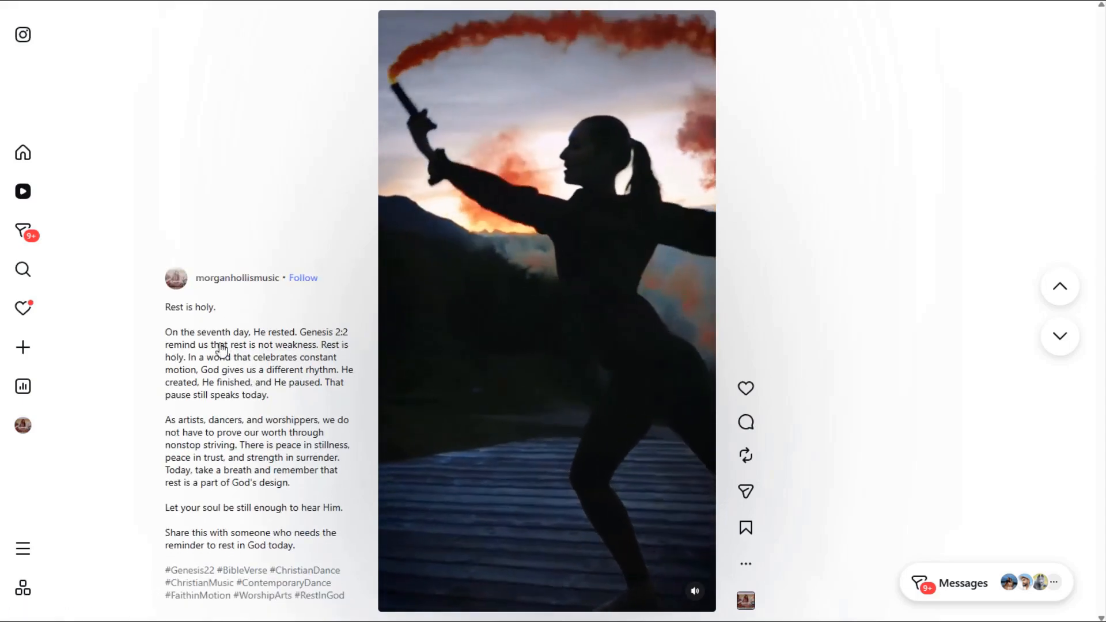
pyautogui.click(533, 361)
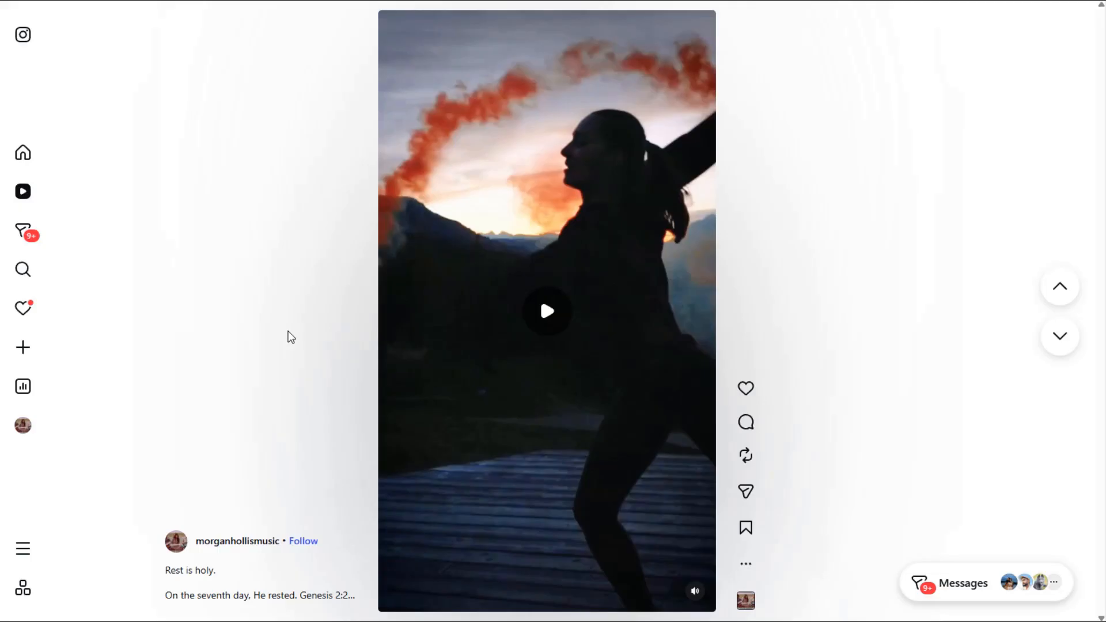
pyautogui.click(267, 594)
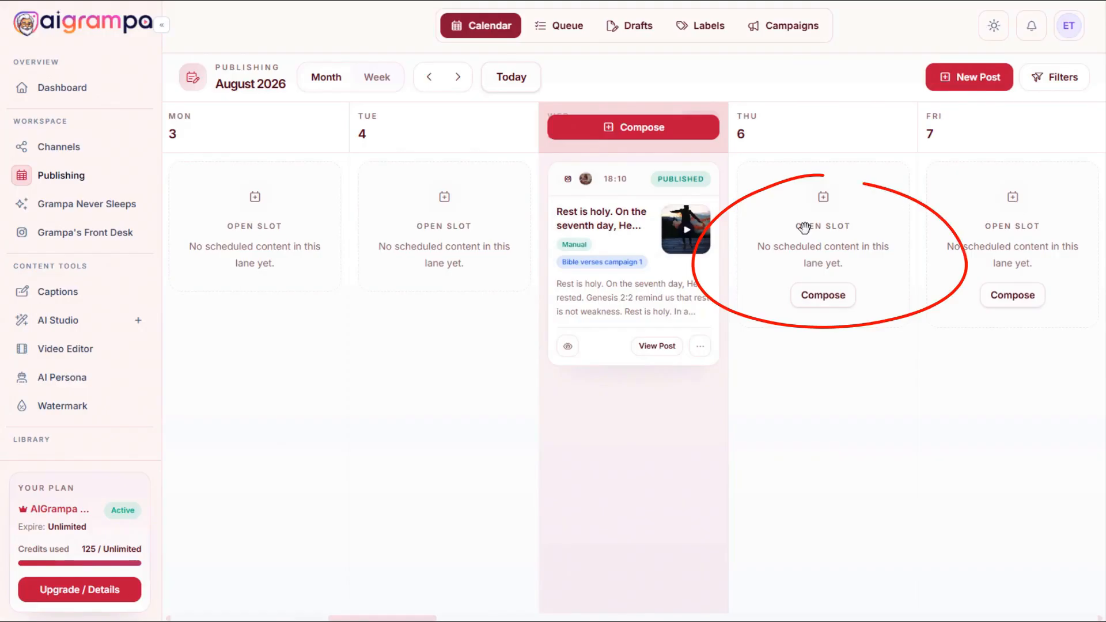
# Compose a new post from the open Thursday, August 6 slot and select the connected Instagram profile as its channel.
pyautogui.click(828, 297)
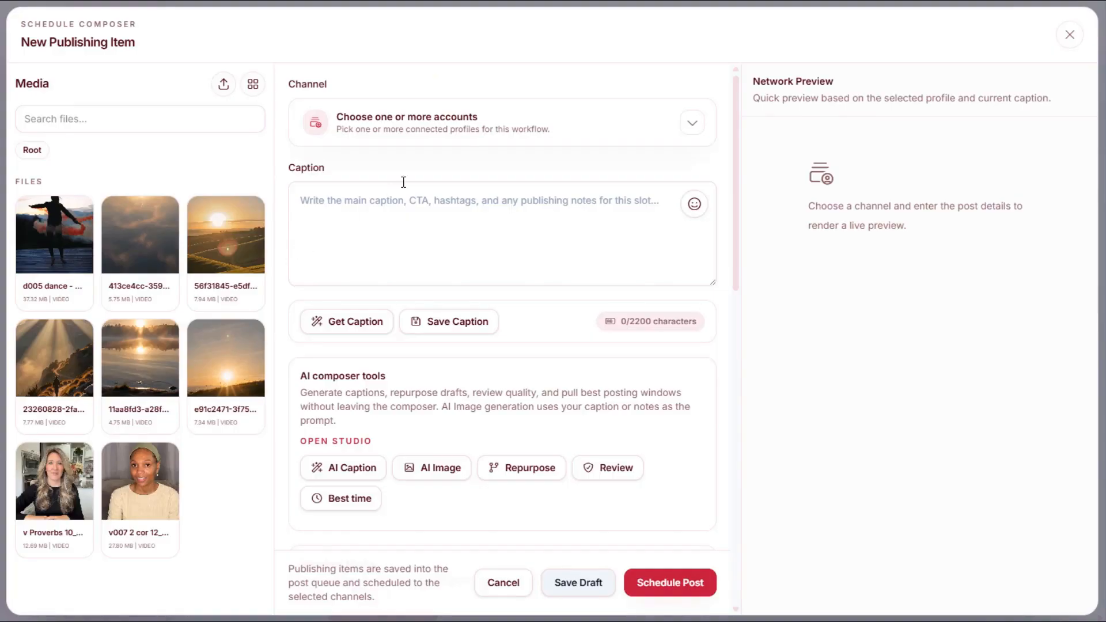
pyautogui.click(488, 132)
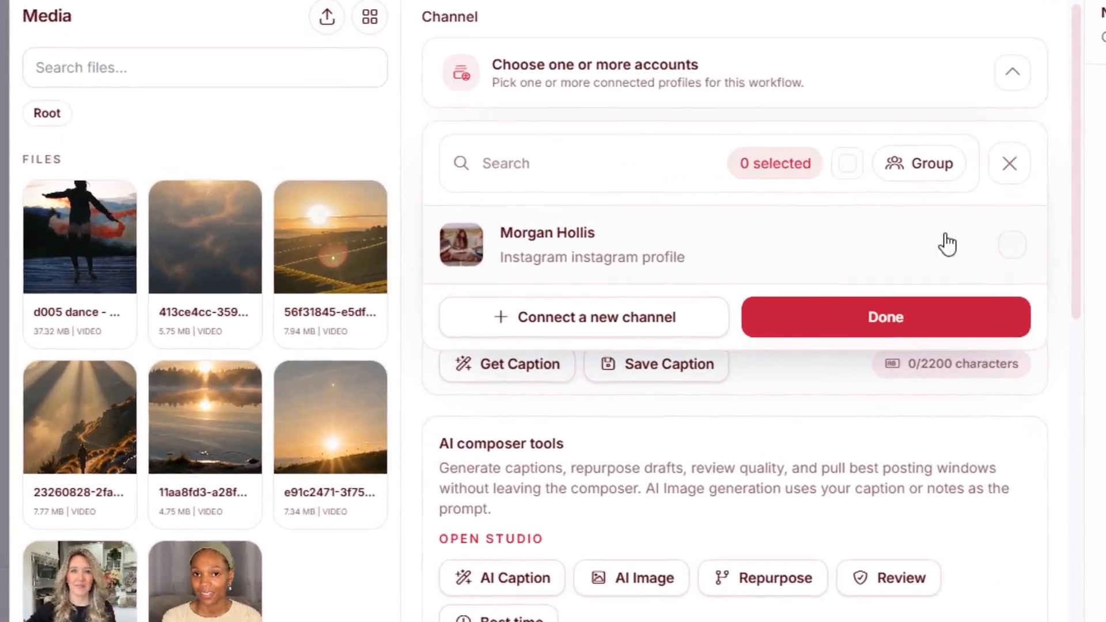
pyautogui.click(692, 238)
pyautogui.click(938, 326)
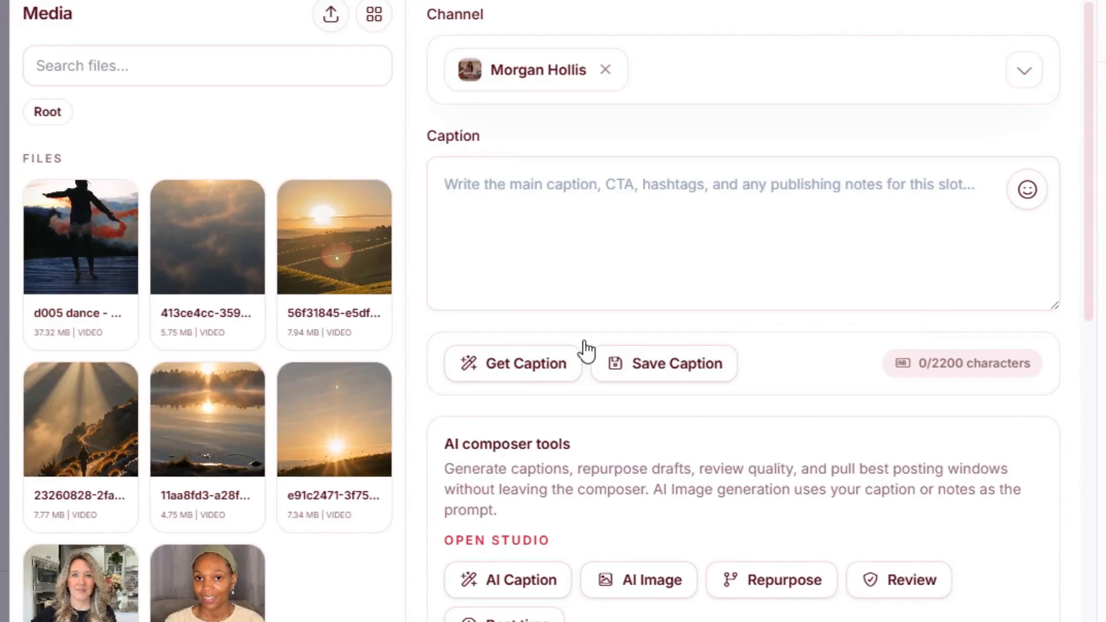
# Enter the caption "Isaiah 41:10 🙏 #bibleverse #verseoftheday #christianmusic #faithoverfear", expand it with AI Caption and read through the result.
pyautogui.click(556, 195)
pyautogui.write('Isaiah 41:10 🙏 #bibleverse #verseoftheday #christianmusic #faithoverfear')
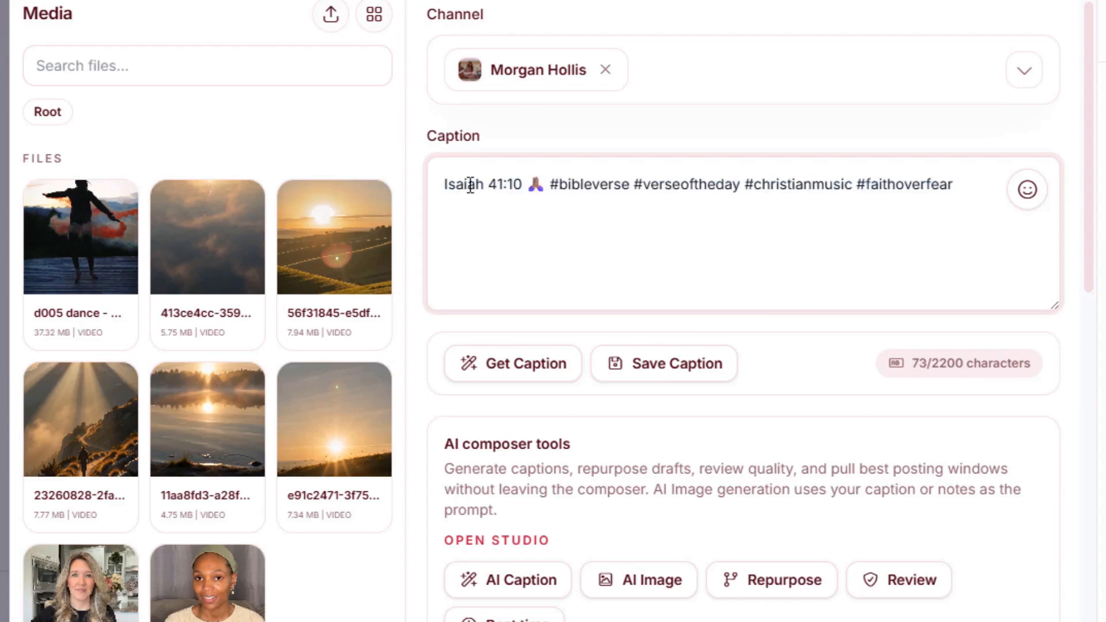
pyautogui.click(518, 596)
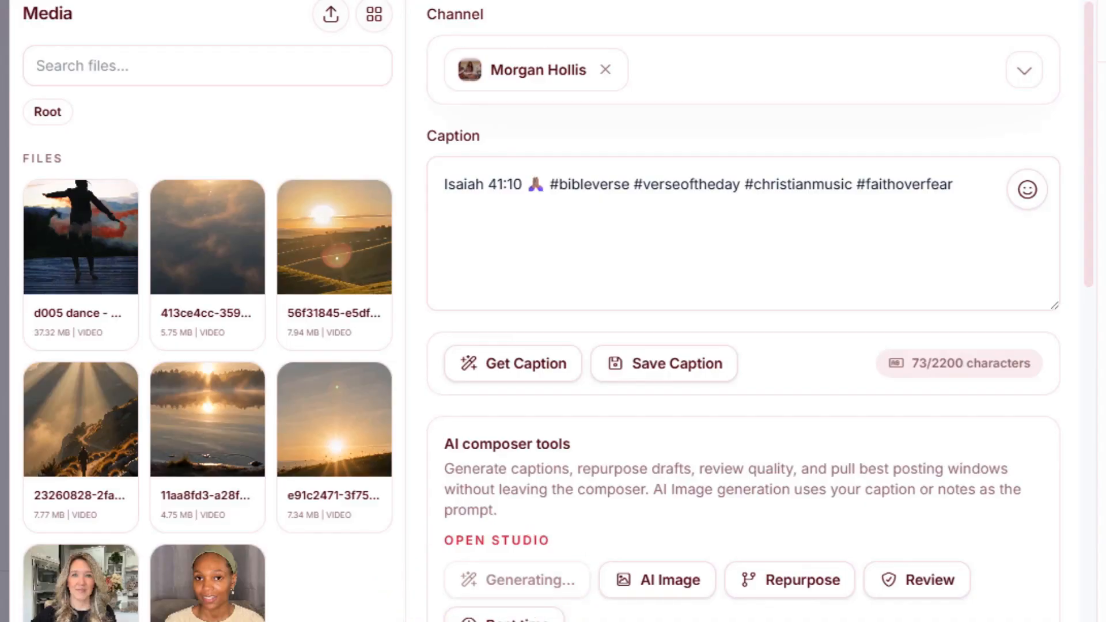
pyautogui.moveTo(1050, 258); pyautogui.dragTo(1053, 280)
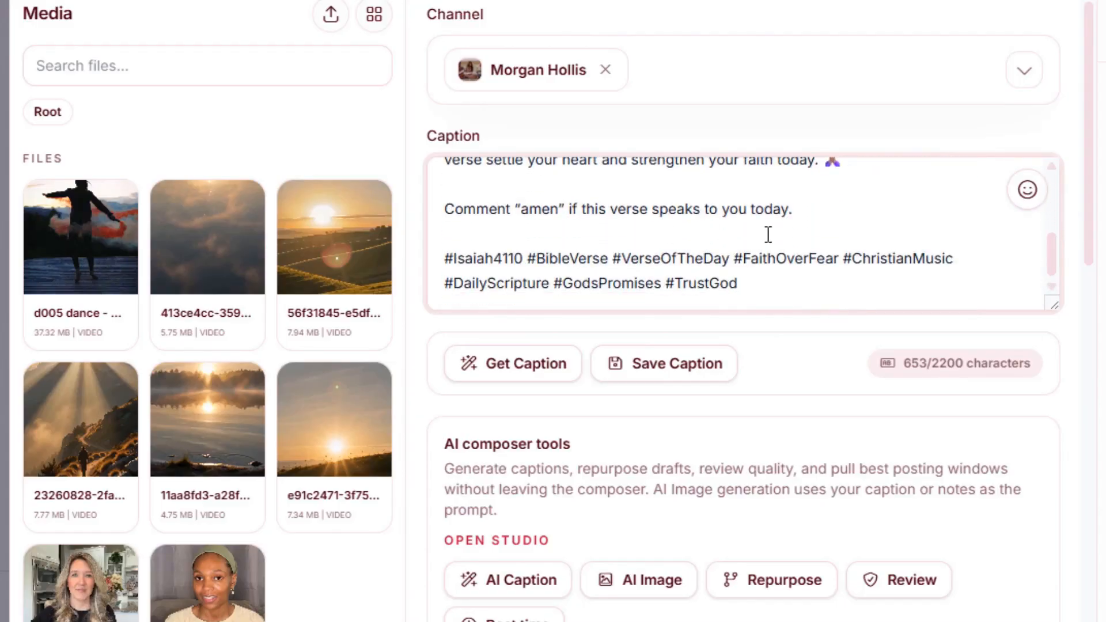
pyautogui.moveTo(1054, 250); pyautogui.dragTo(1059, 183)
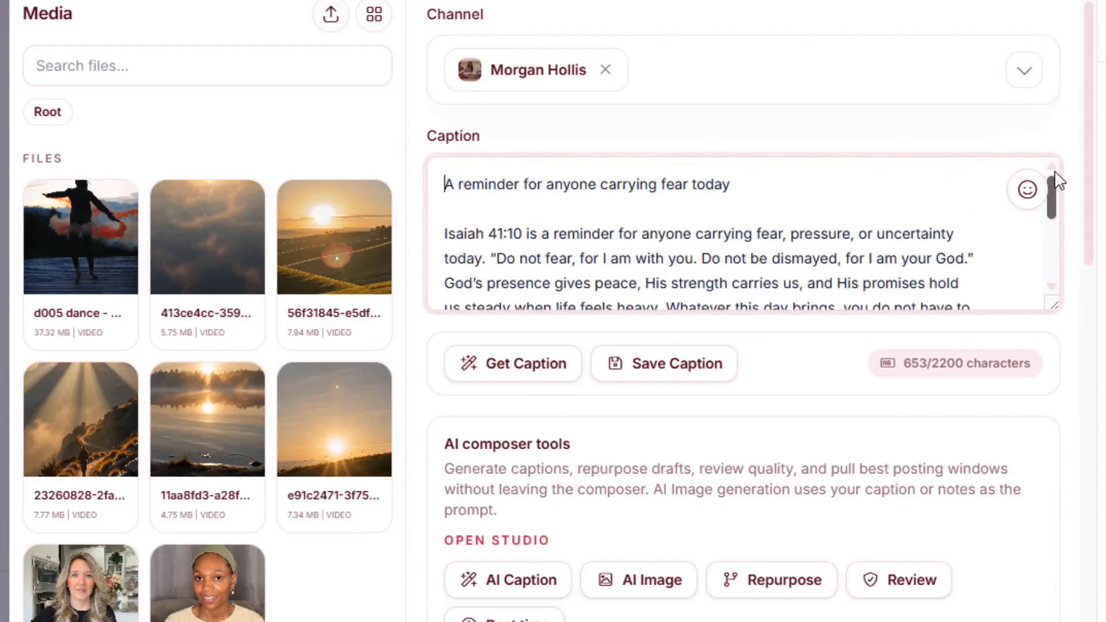
# Save the generated caption to the caption library as "Is 41:10" with type Manual, and close the dialog.
pyautogui.click(693, 372)
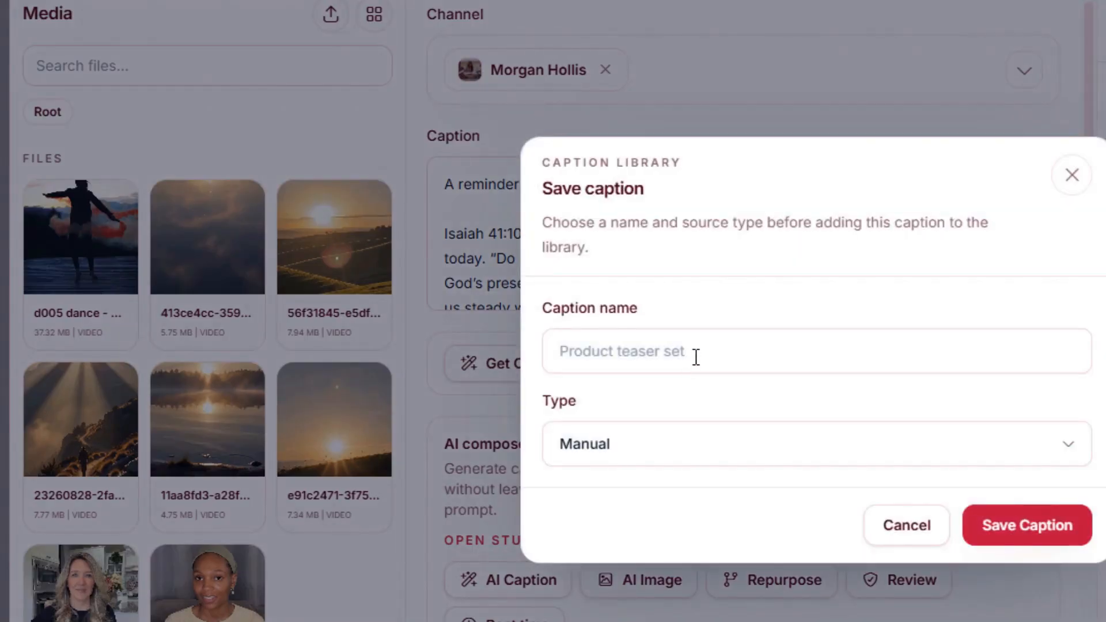
pyautogui.click(696, 357)
pyautogui.write('Is 41:10')
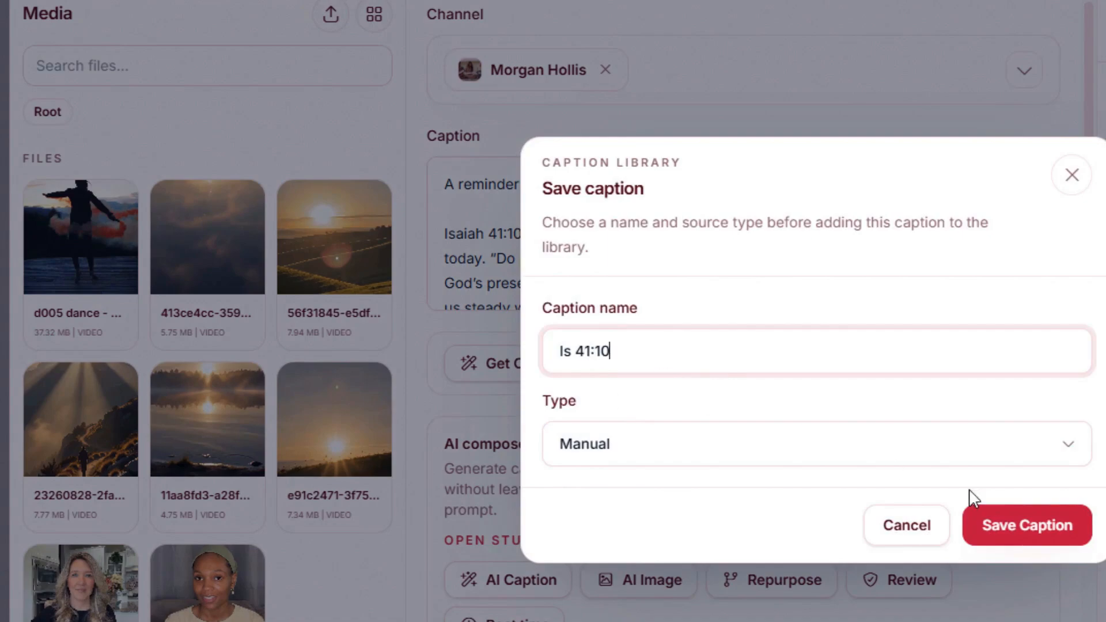
pyautogui.click(1031, 531)
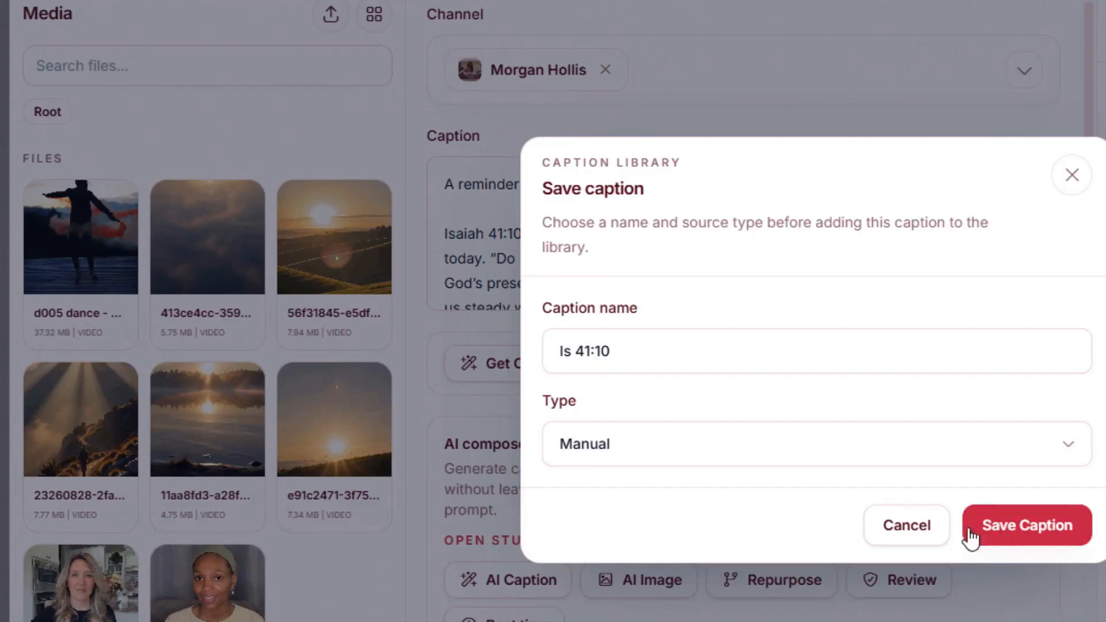
pyautogui.click(1069, 181)
# Generate an AI image from the Isaiah 41:10 caption for the post.
pyautogui.scroll(-3, 790, 402)
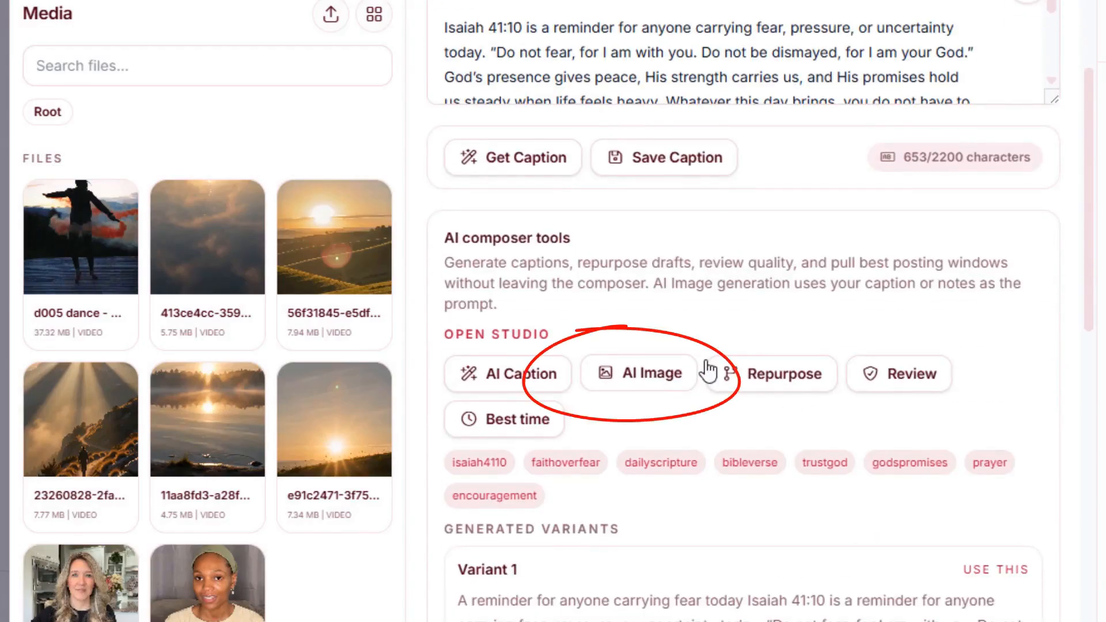
pyautogui.scroll(1, 884, 305)
pyautogui.scroll(3, 884, 306)
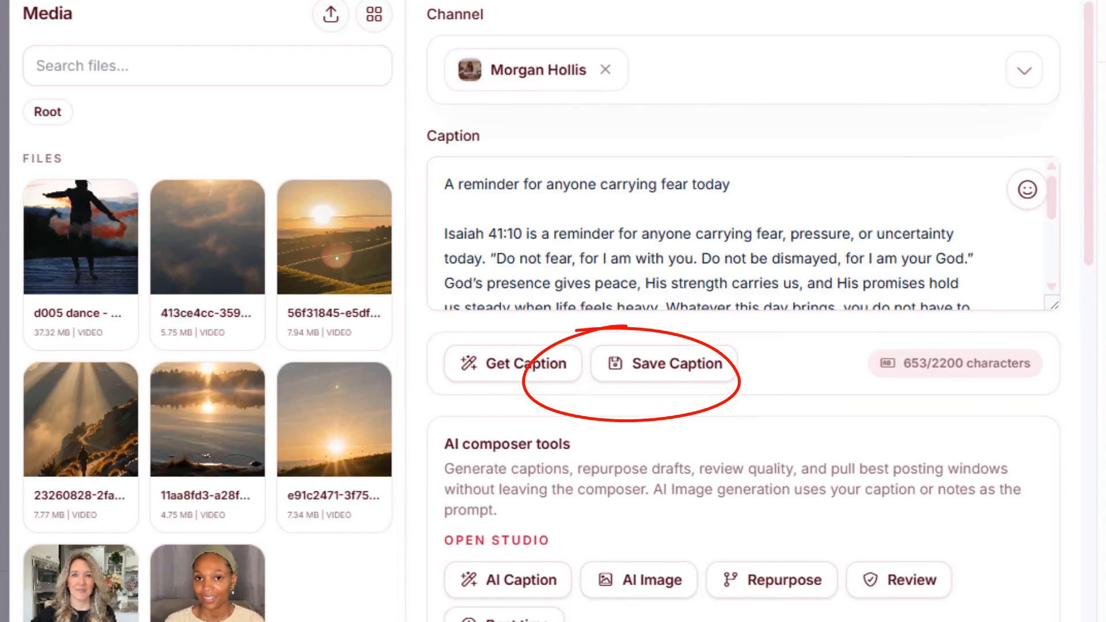
pyautogui.scroll(-3, 857, 430)
pyautogui.click(666, 374)
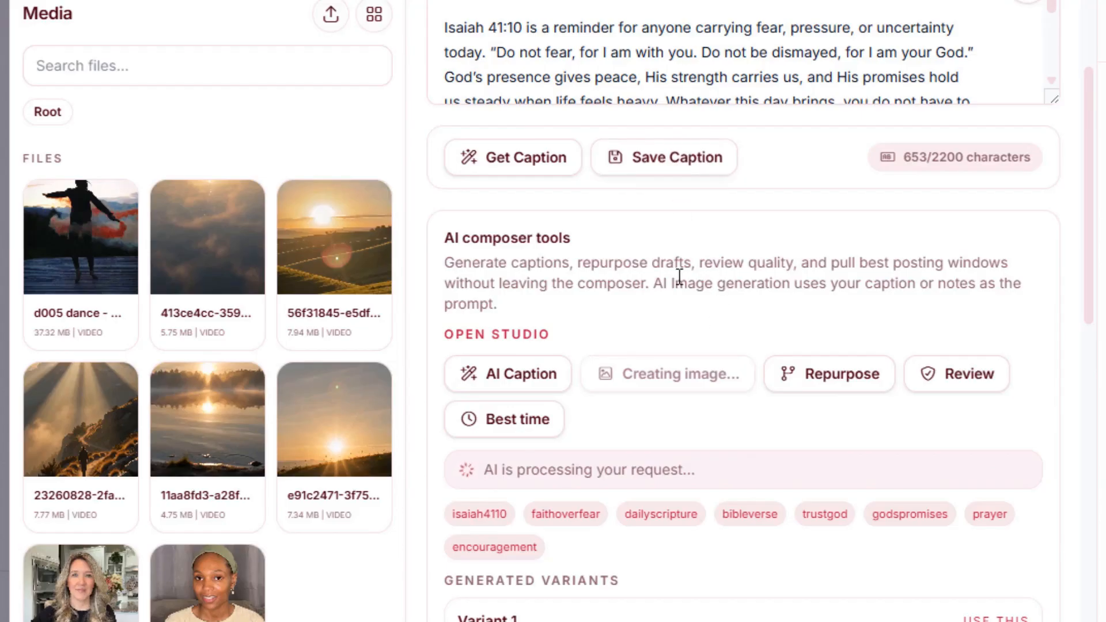
pyautogui.scroll(4, 691, 306)
pyautogui.scroll(-5, 691, 306)
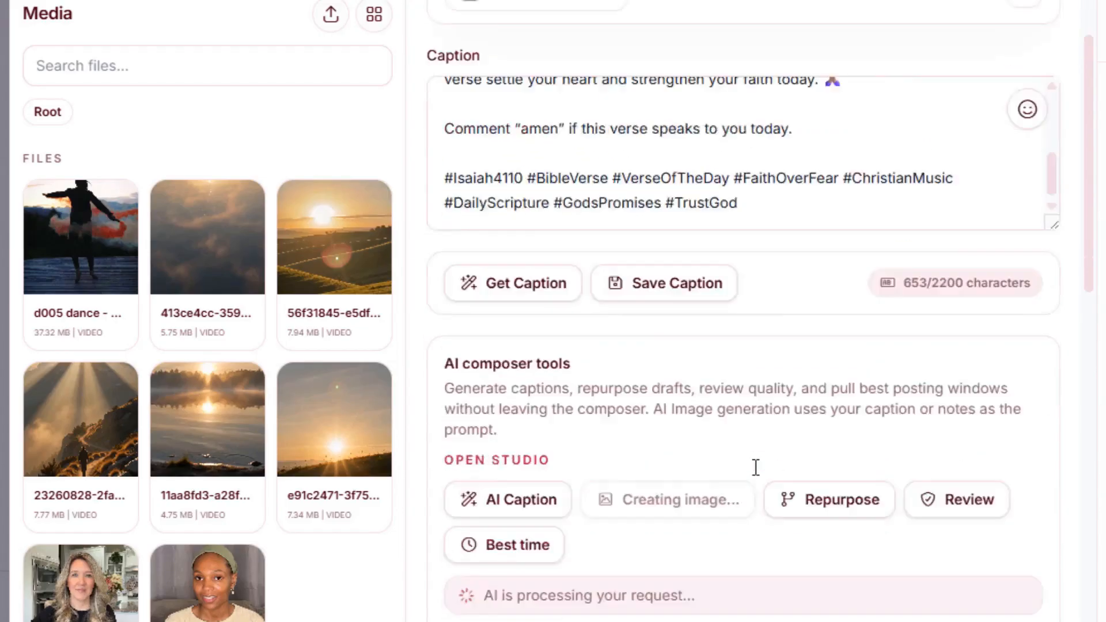
pyautogui.scroll(-5, 748, 461)
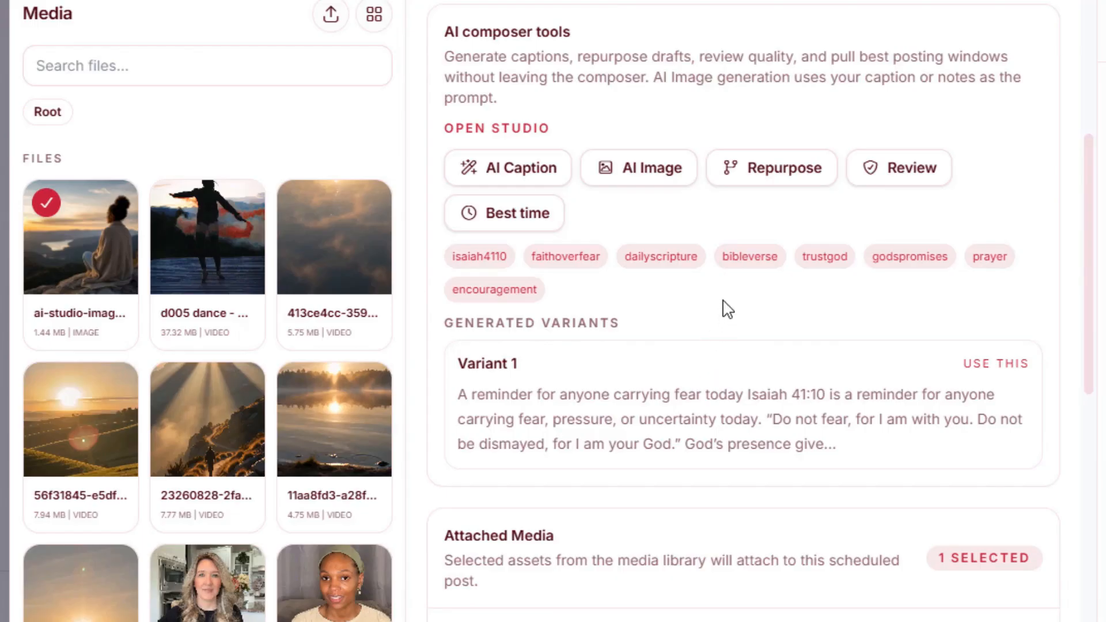
# Assign the Feed post to "Bible verses campaign 1" and schedule it for 05/08/2026 07:00 PM without repeating.
pyautogui.scroll(-4, 842, 308)
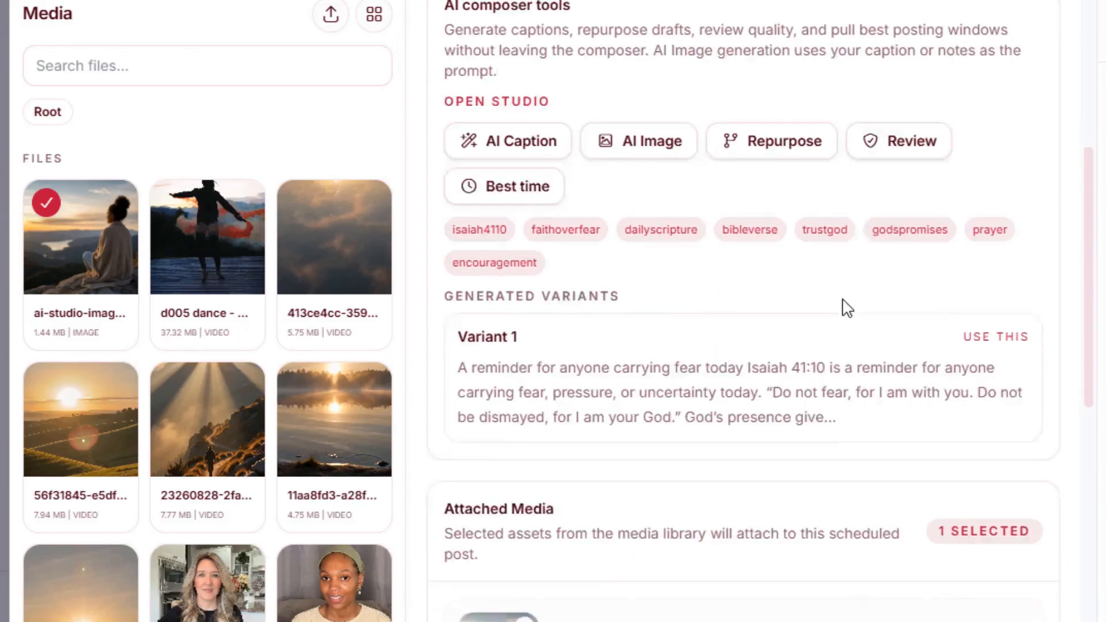
pyautogui.scroll(-8, 697, 417)
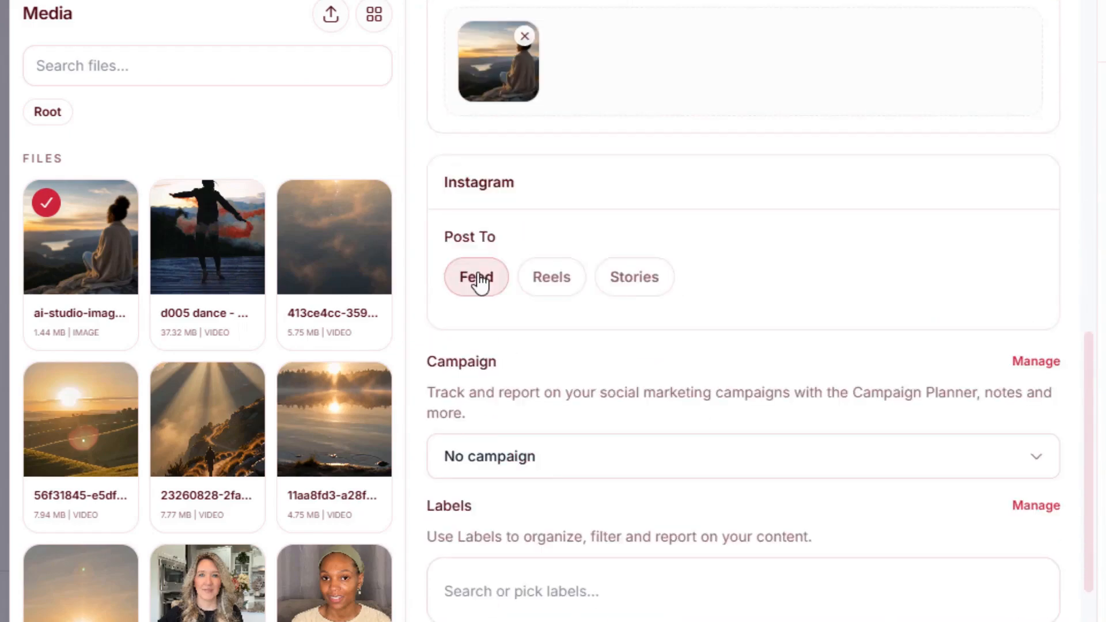
pyautogui.click(535, 458)
pyautogui.click(531, 518)
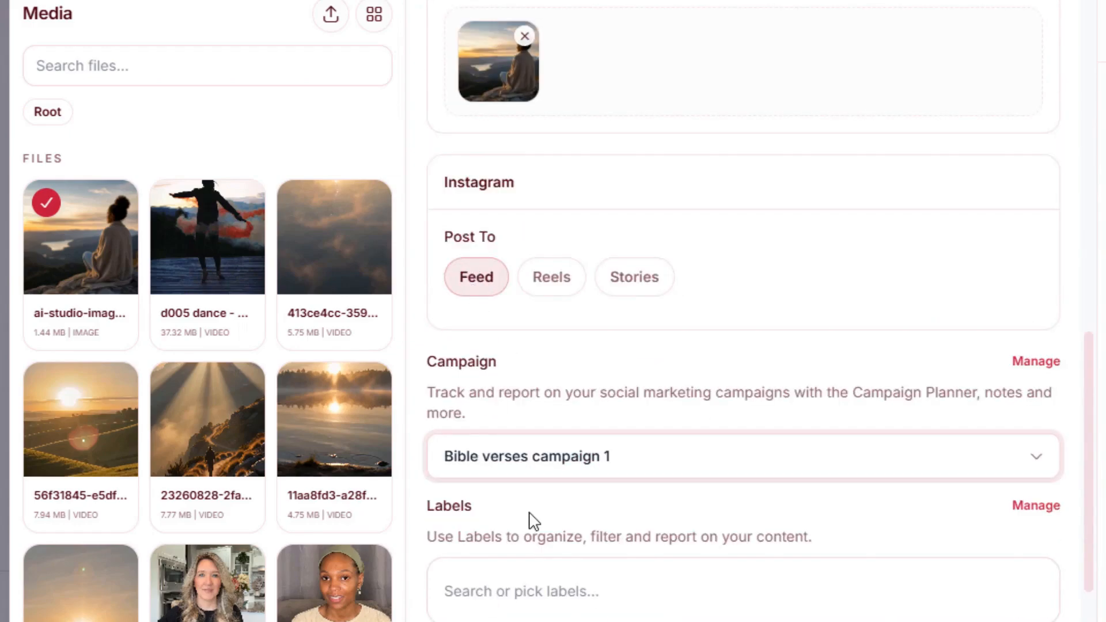
pyautogui.moveTo(1088, 339); pyautogui.dragTo(1094, 523)
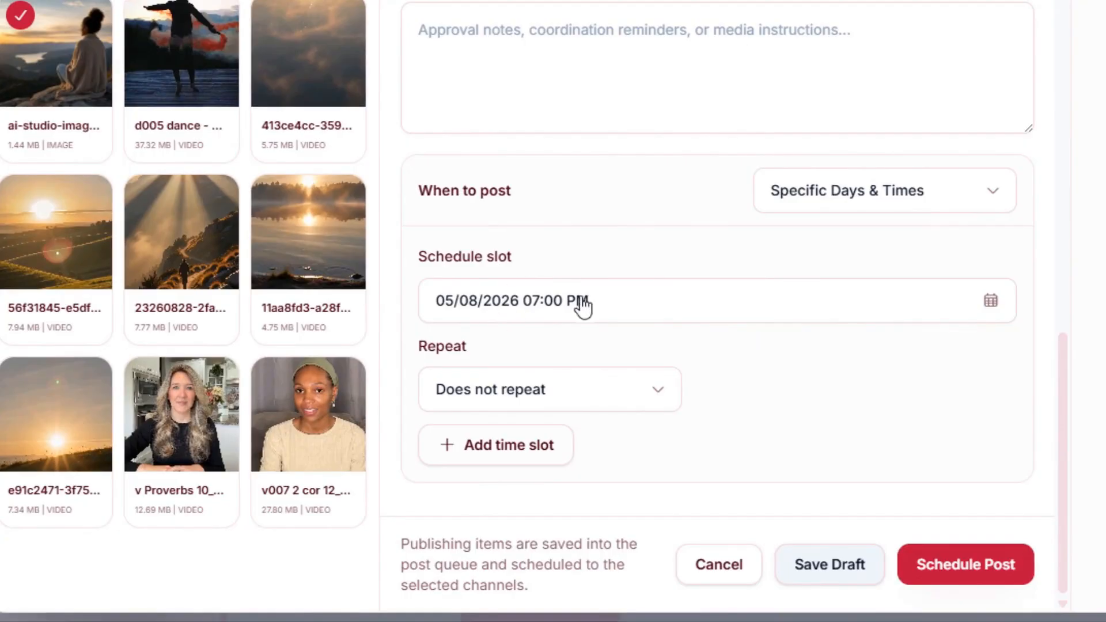
pyautogui.click(979, 564)
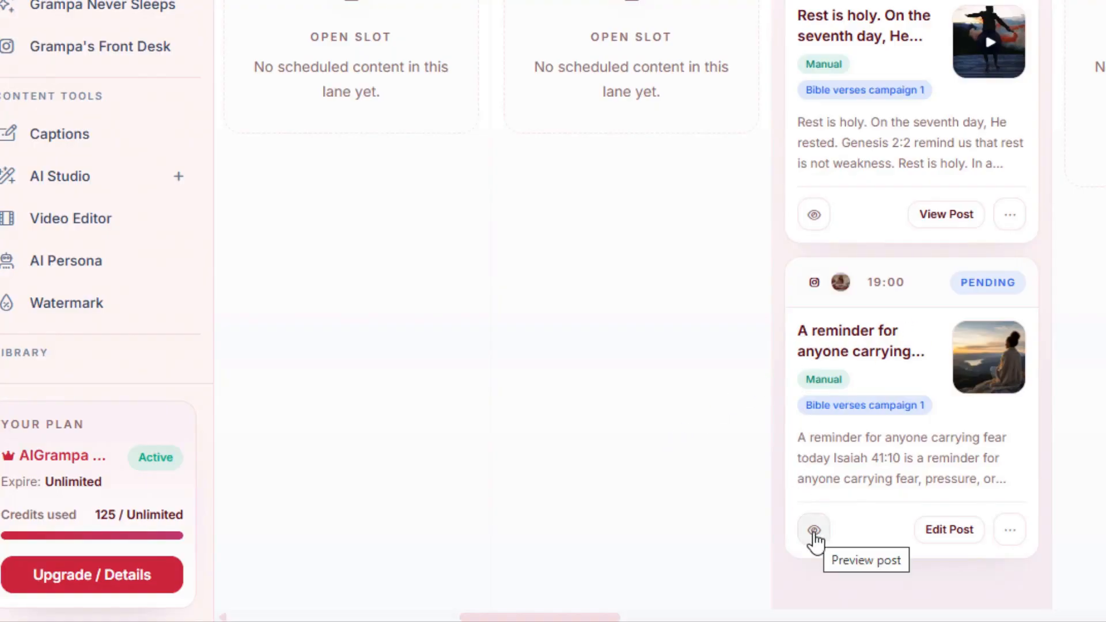
# Preview the pending 19:00 post, examine its image, caption and hashtags, and close the preview.
pyautogui.click(813, 531)
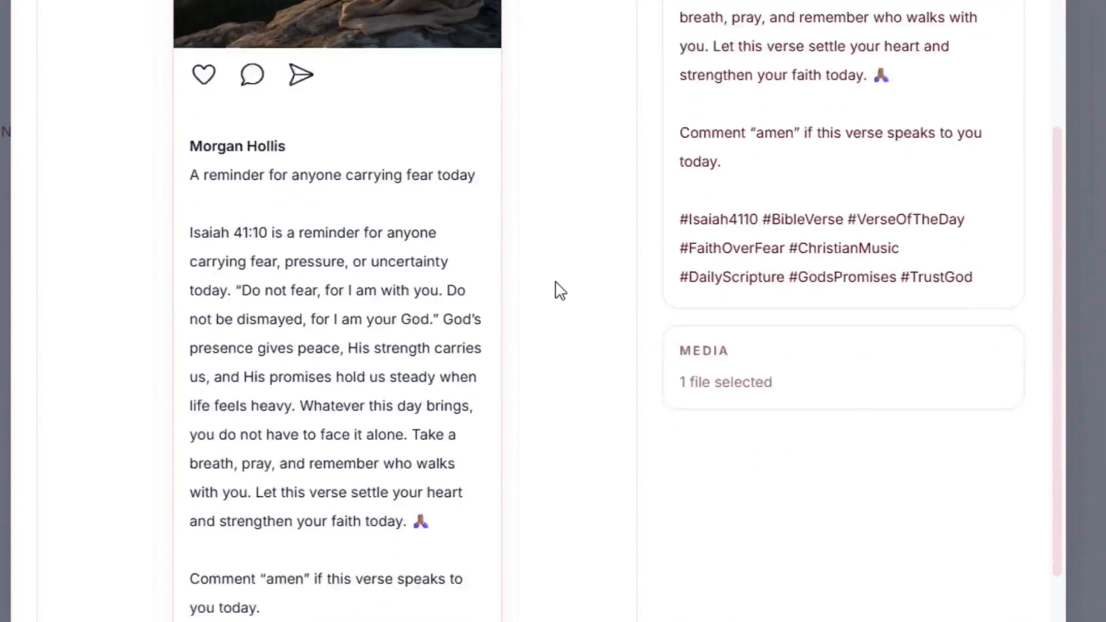
pyautogui.scroll(-3, 560, 291)
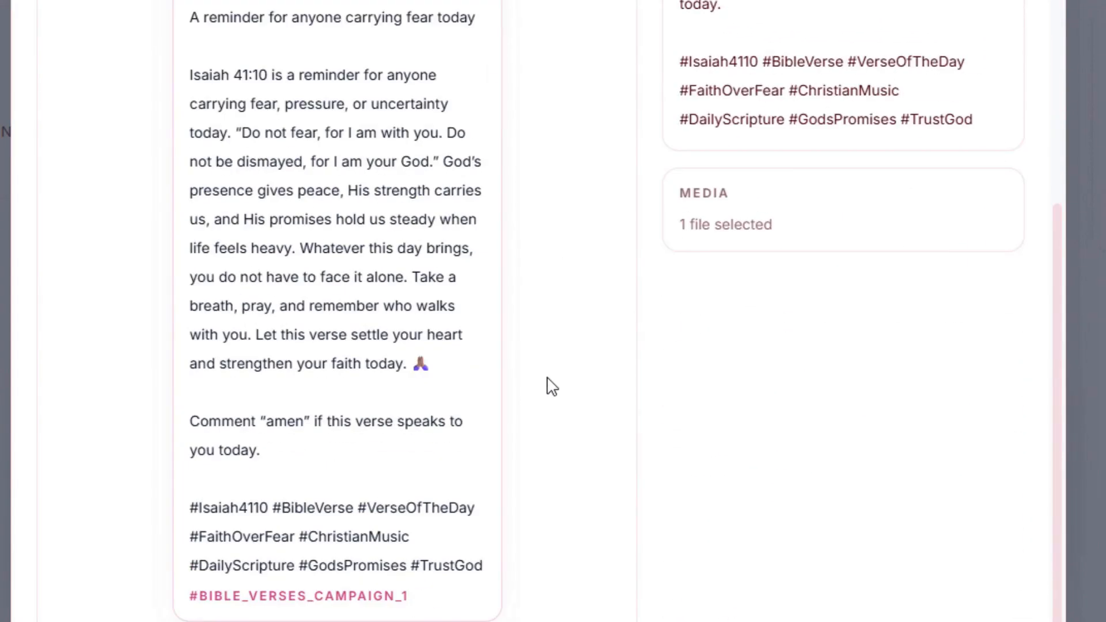
pyautogui.scroll(9, 549, 387)
pyautogui.scroll(-5, 544, 265)
pyautogui.scroll(5, 483, 254)
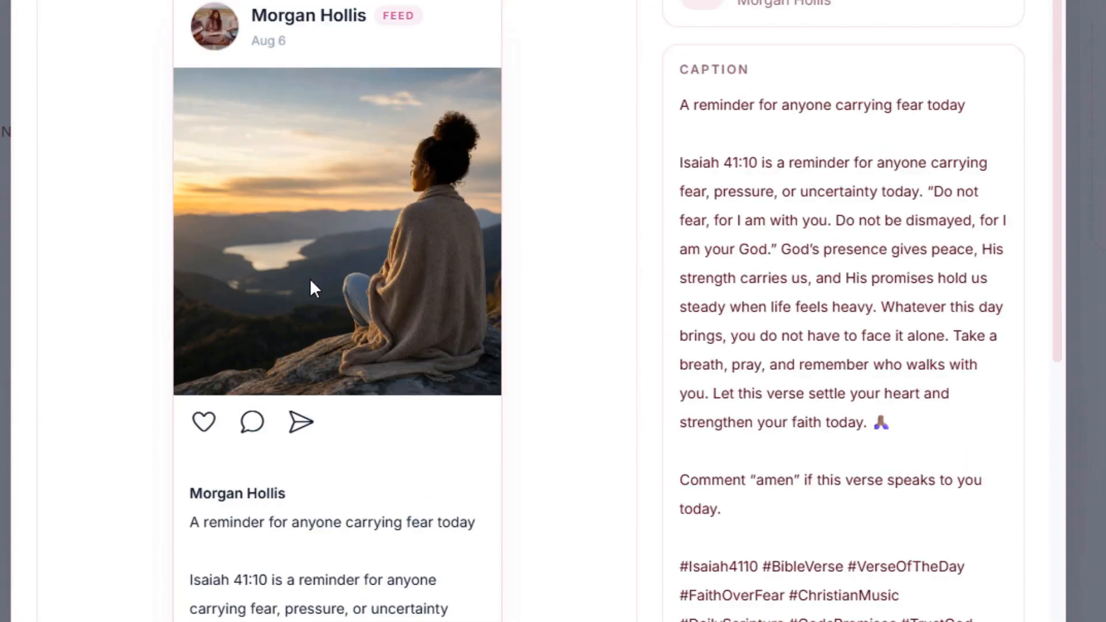
pyautogui.scroll(-8, 311, 287)
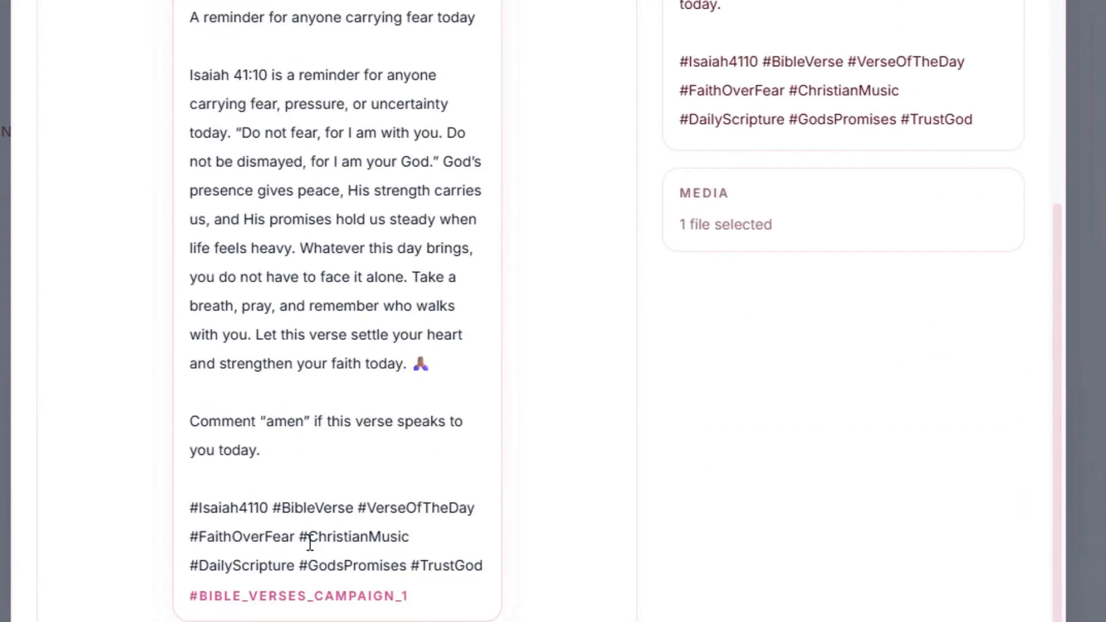
pyautogui.scroll(9, 761, 526)
pyautogui.scroll(-4, 740, 382)
pyautogui.scroll(4, 545, 448)
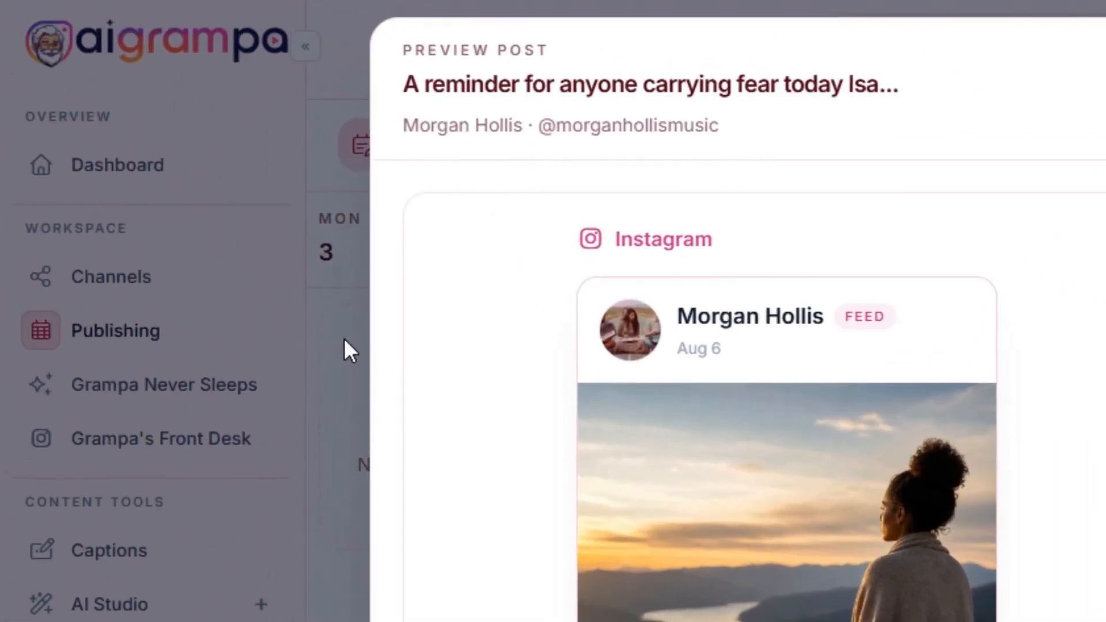
pyautogui.click(320, 332)
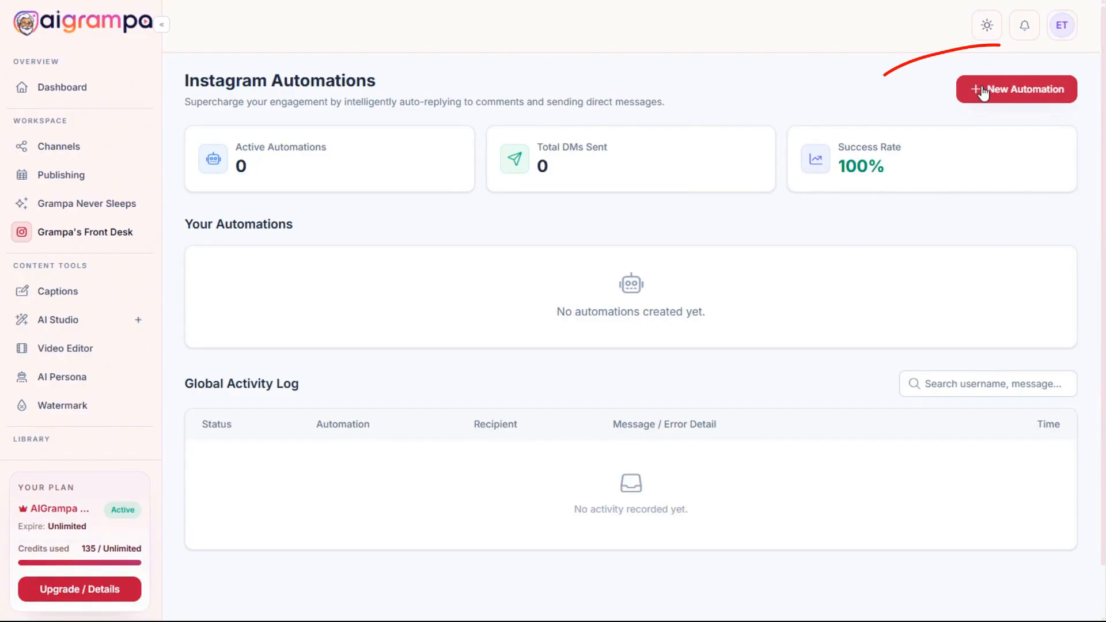
# Create a new automation with the campaign name "Bible verse responses" and select the connected Instagram account.
pyautogui.click(982, 92)
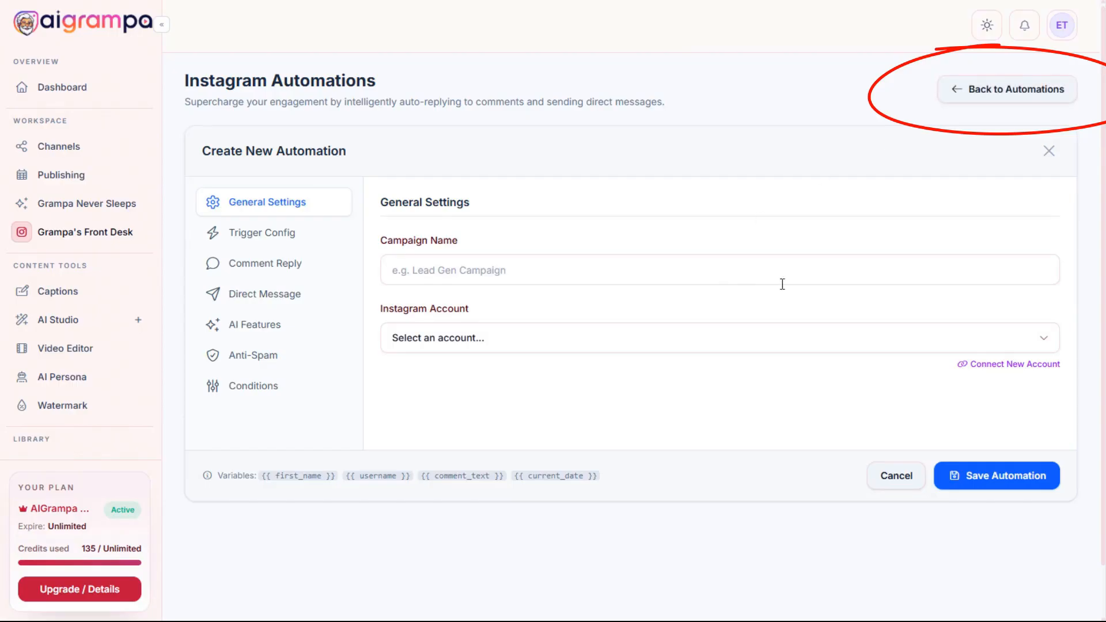
pyautogui.click(782, 284)
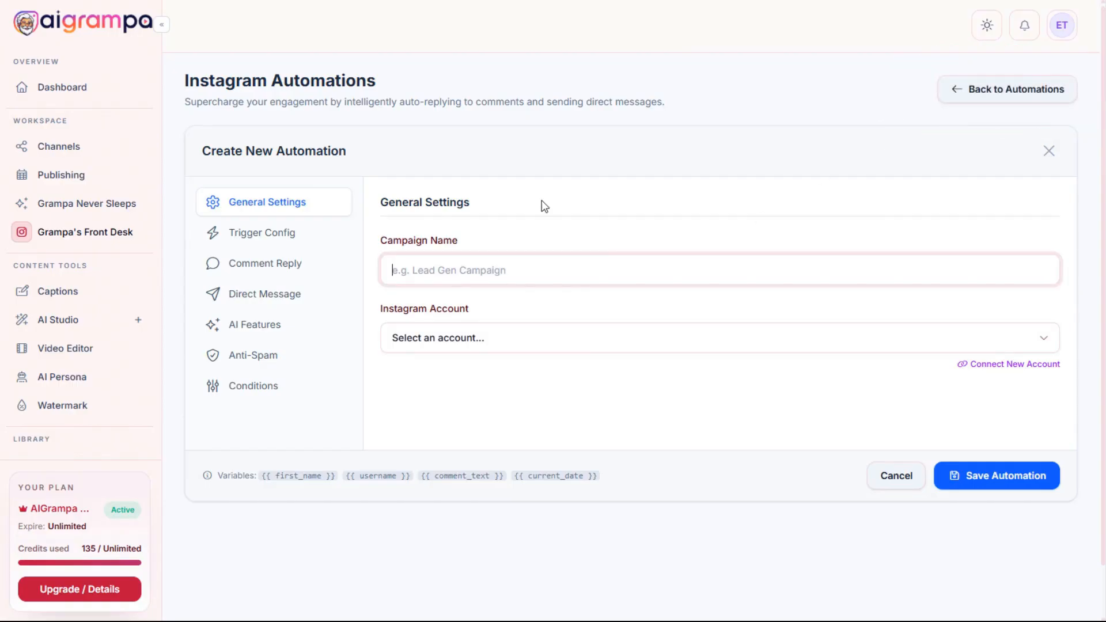
pyautogui.write('Bible verse responses')
pyautogui.click(467, 343)
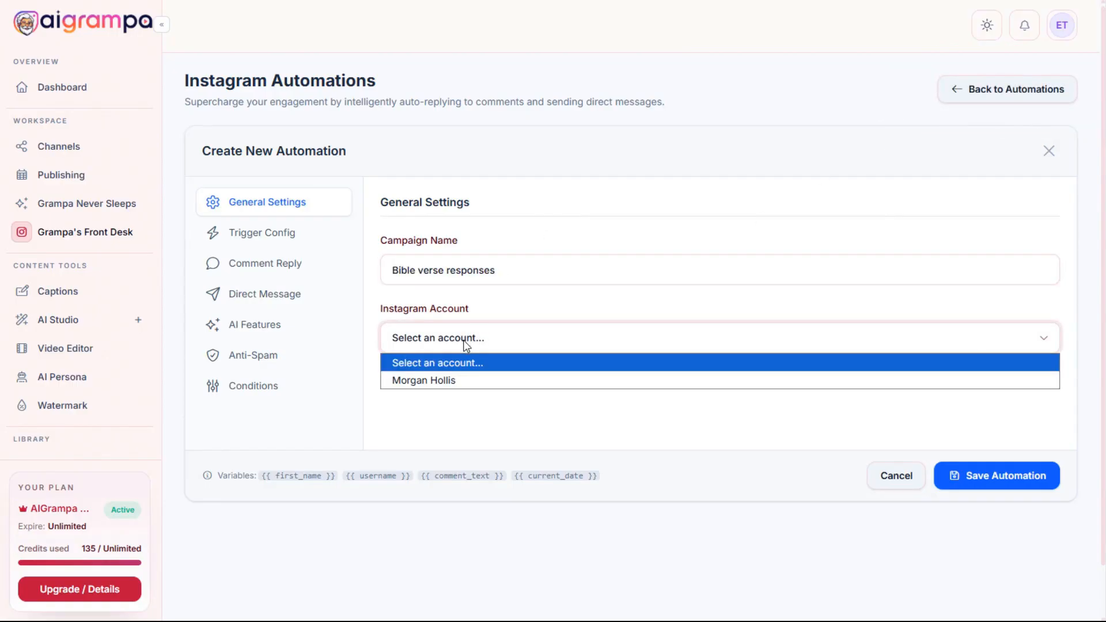
pyautogui.click(459, 378)
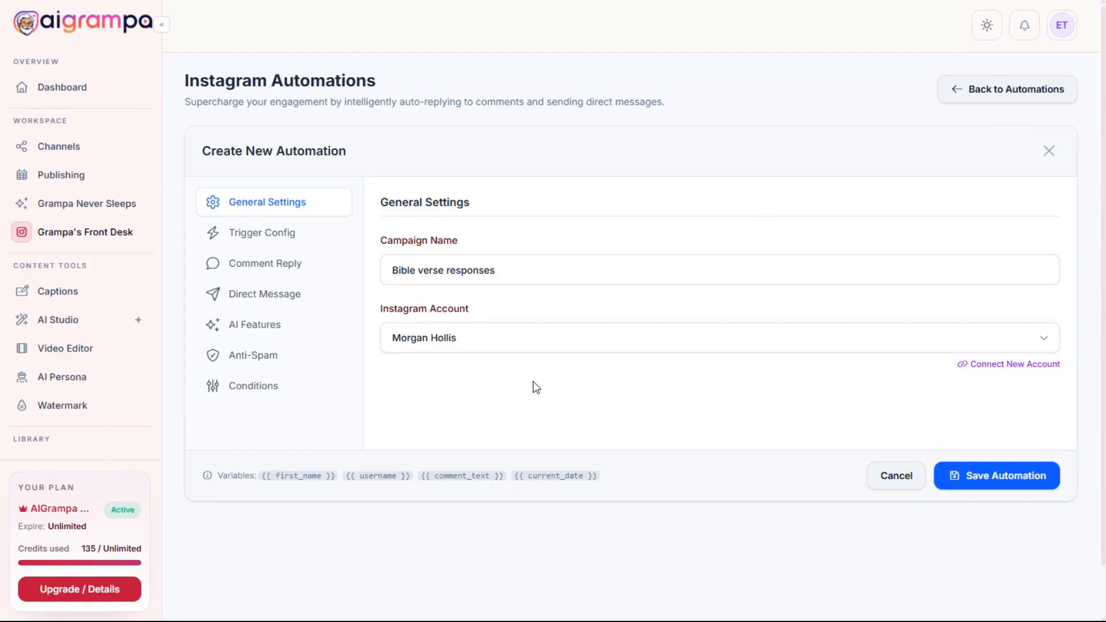
pyautogui.click(271, 237)
pyautogui.scroll(-2, 701, 182)
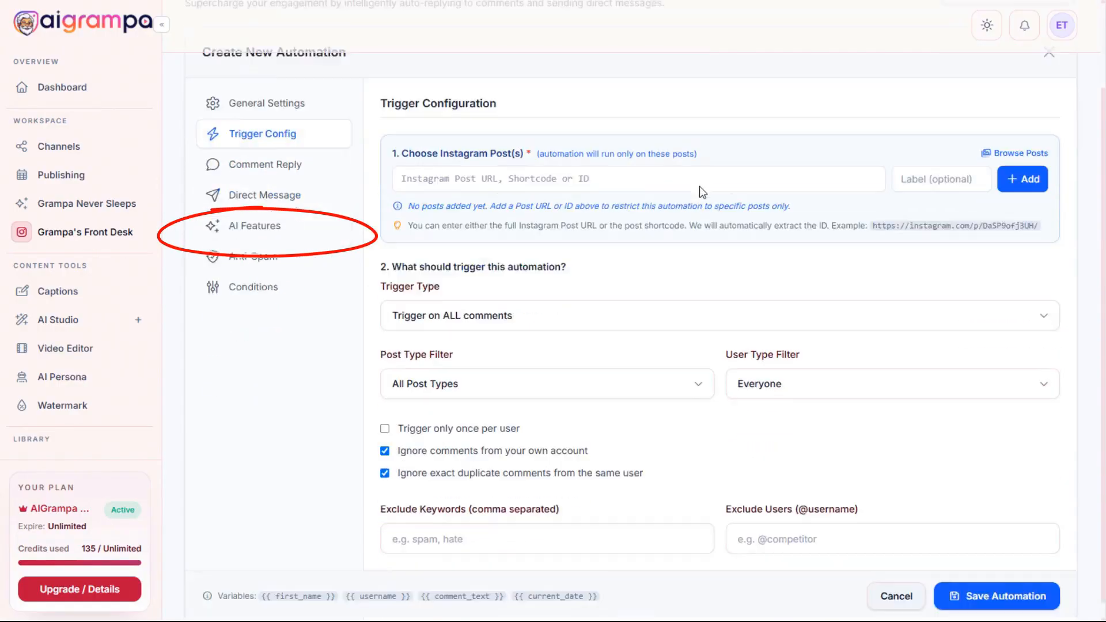
pyautogui.click(185, 0)
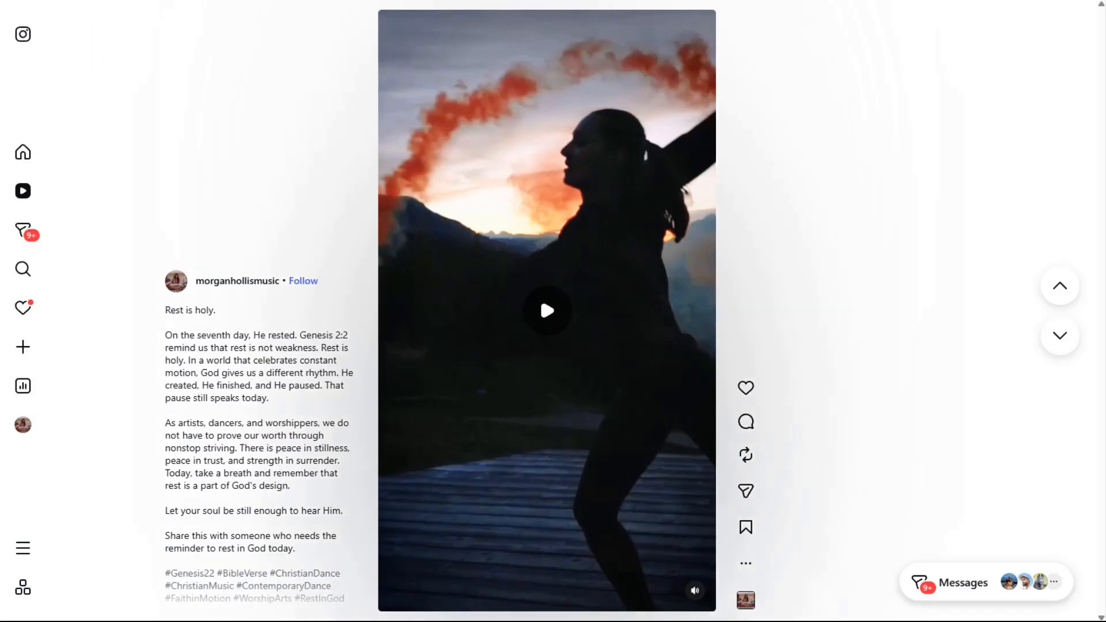
pyautogui.hotkey('ctrl', 'l')
pyautogui.click(248, 1)
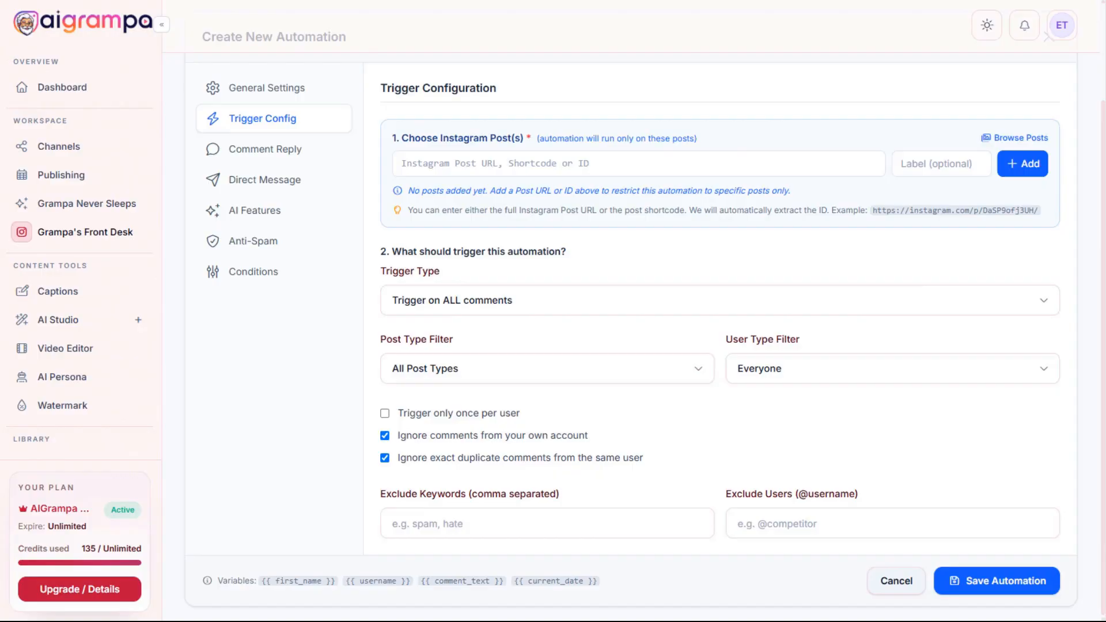
pyautogui.click(482, 164)
pyautogui.write('https://www.instagram.com/reels/DbrZUL0Ejny/')
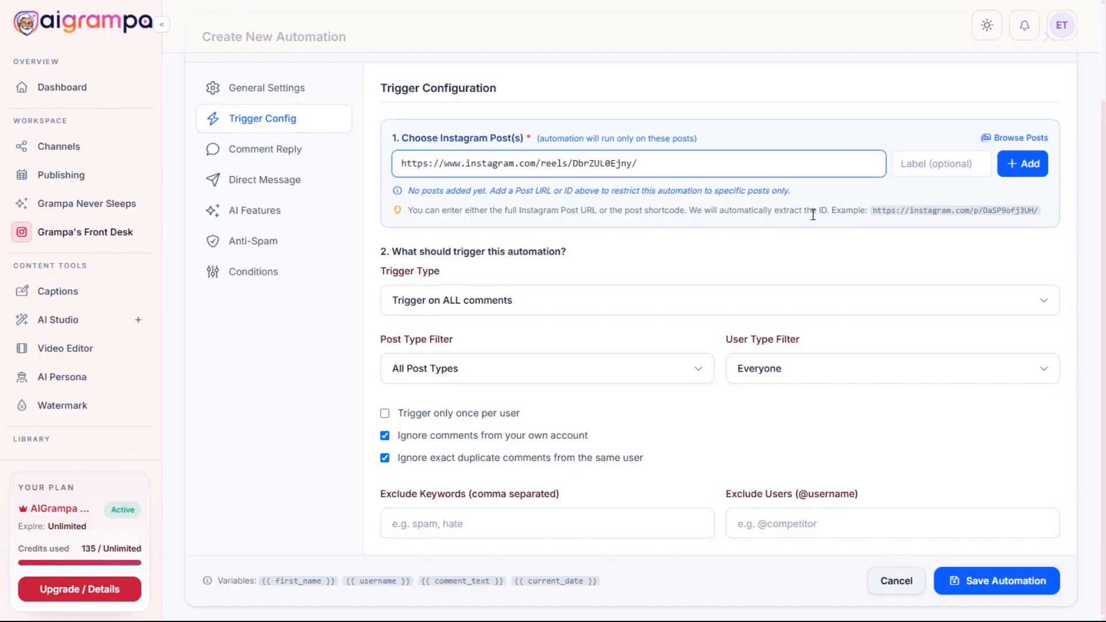
pyautogui.click(842, 192)
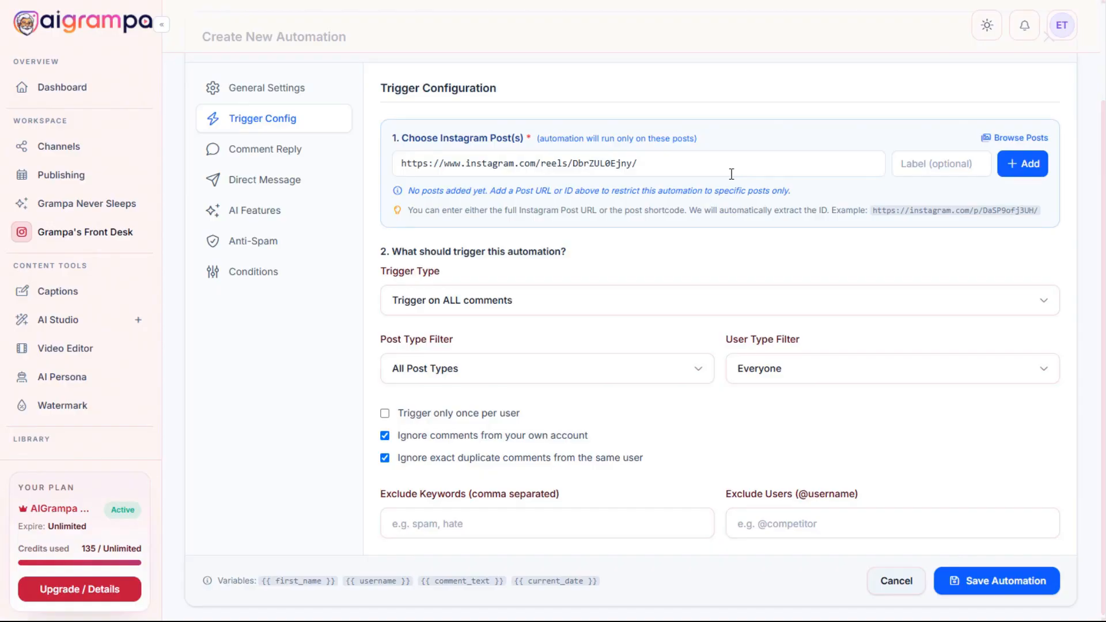
# Keep the trigger type at "Trigger on ALL comments" and enable triggering only once per user.
pyautogui.click(477, 304)
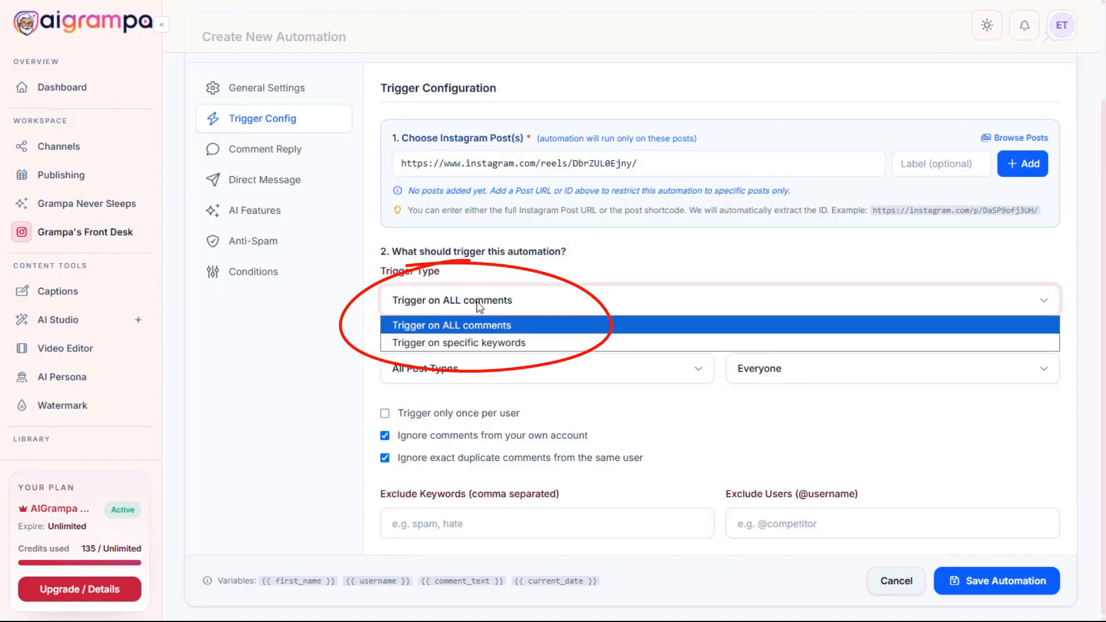
pyautogui.click(579, 268)
pyautogui.click(510, 307)
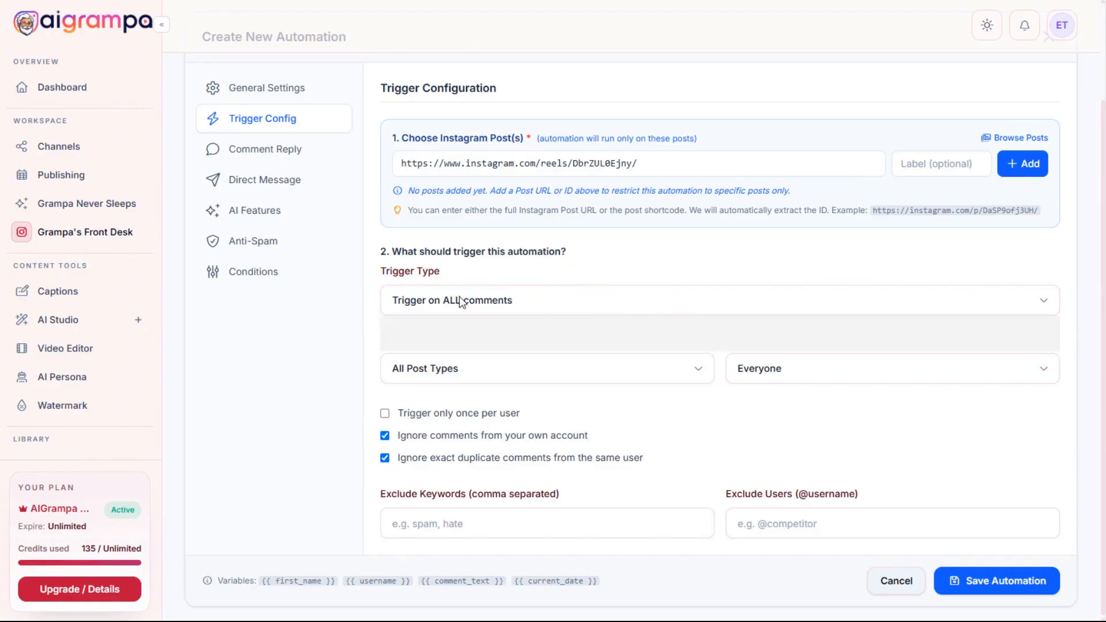
pyautogui.click(498, 301)
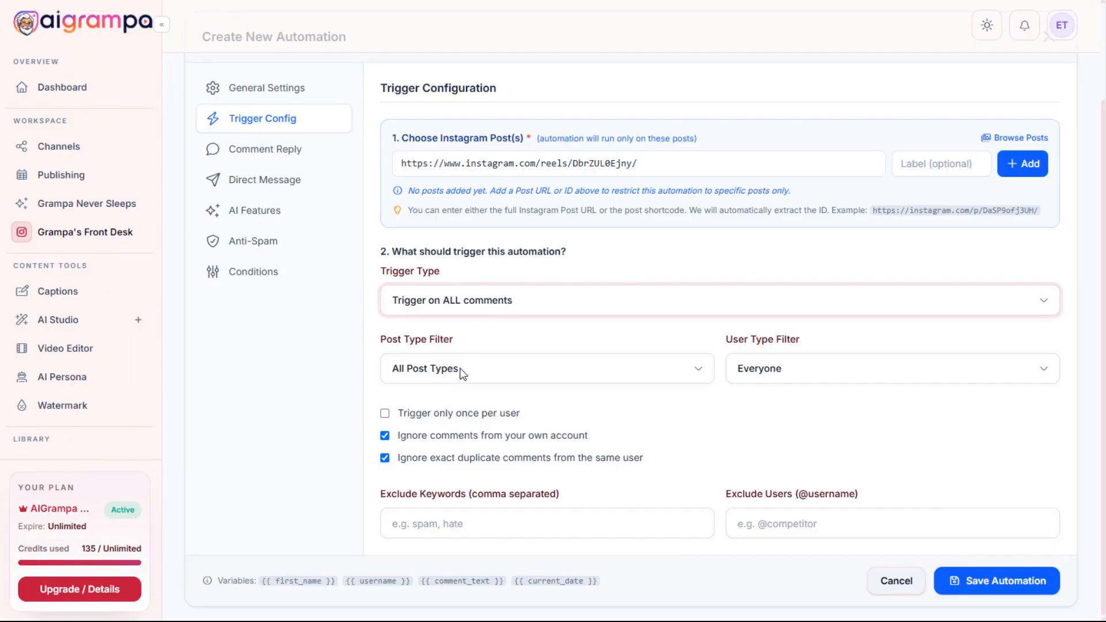
pyautogui.click(384, 414)
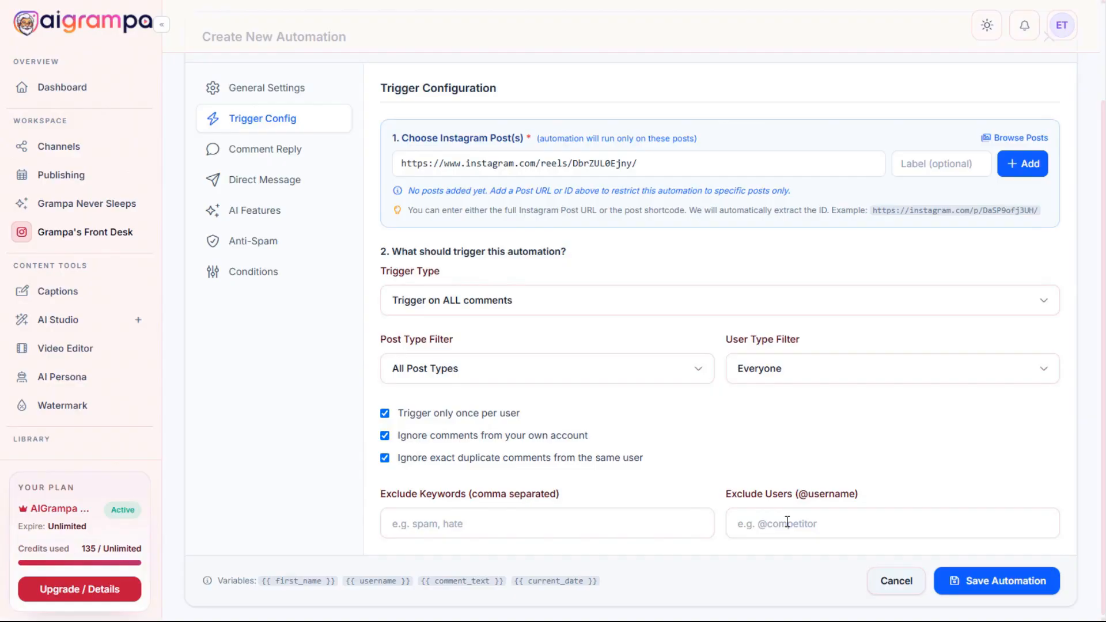
# In the comment reply settings, enable AI dynamic replies, auto-liking comments after replying, and auto-hiding comments containing blocked words.
pyautogui.click(283, 150)
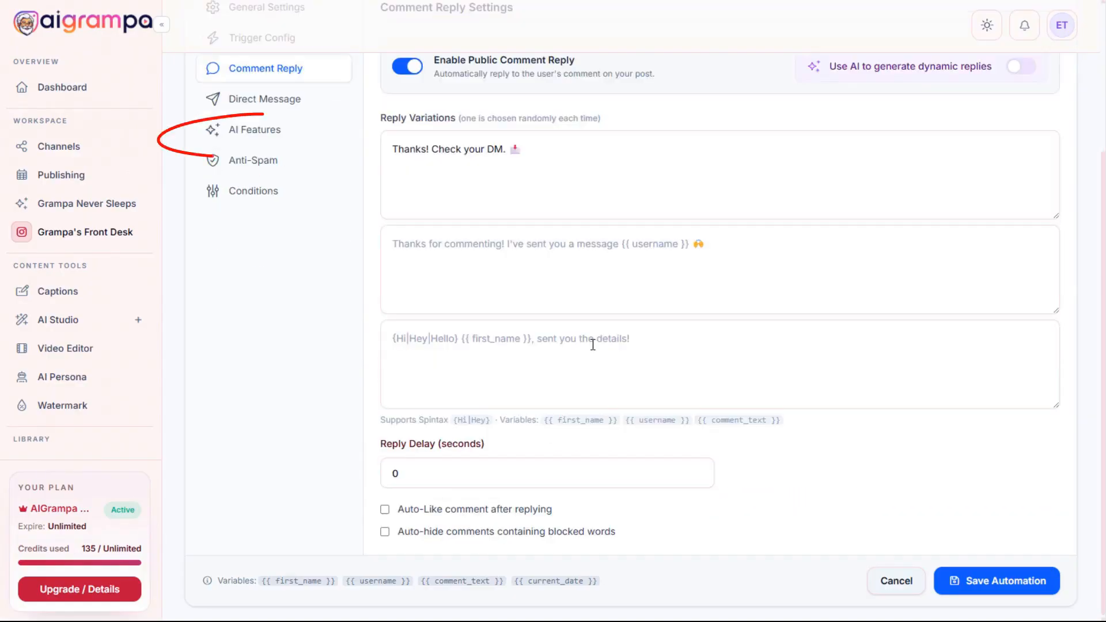
pyautogui.scroll(1, 582, 348)
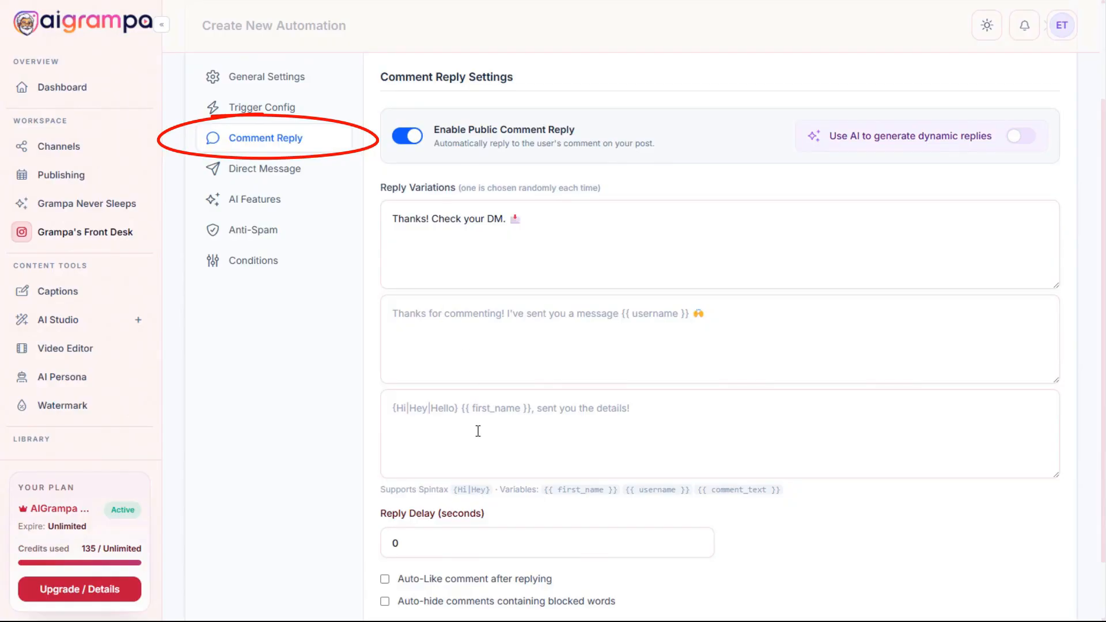
pyautogui.scroll(-1, 477, 435)
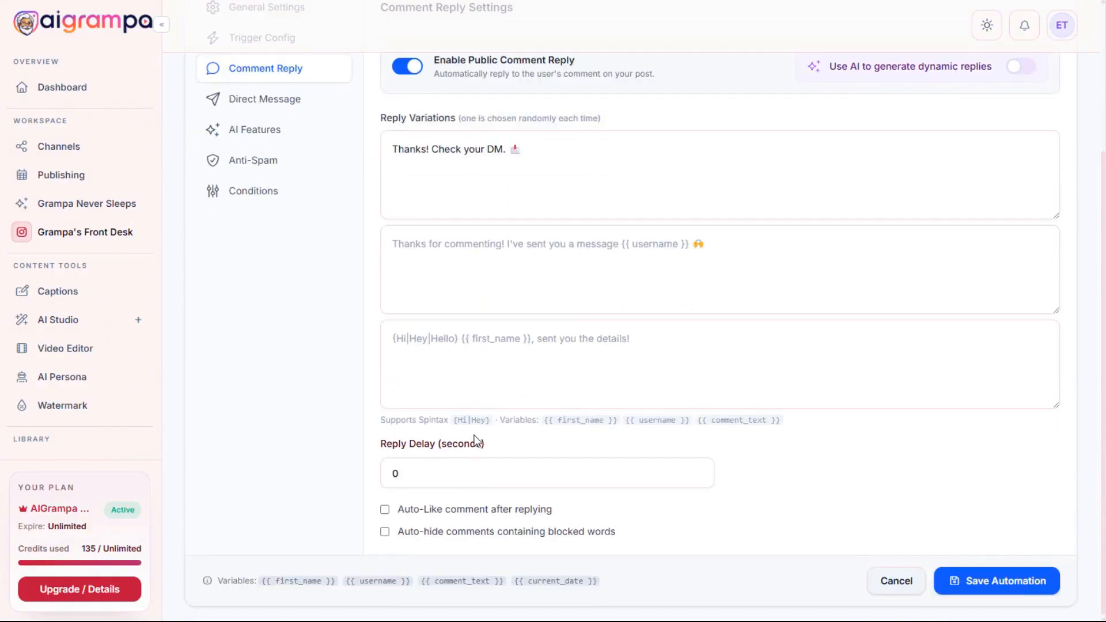
pyautogui.scroll(2, 477, 440)
pyautogui.scroll(-2, 478, 383)
pyautogui.scroll(1, 1012, 143)
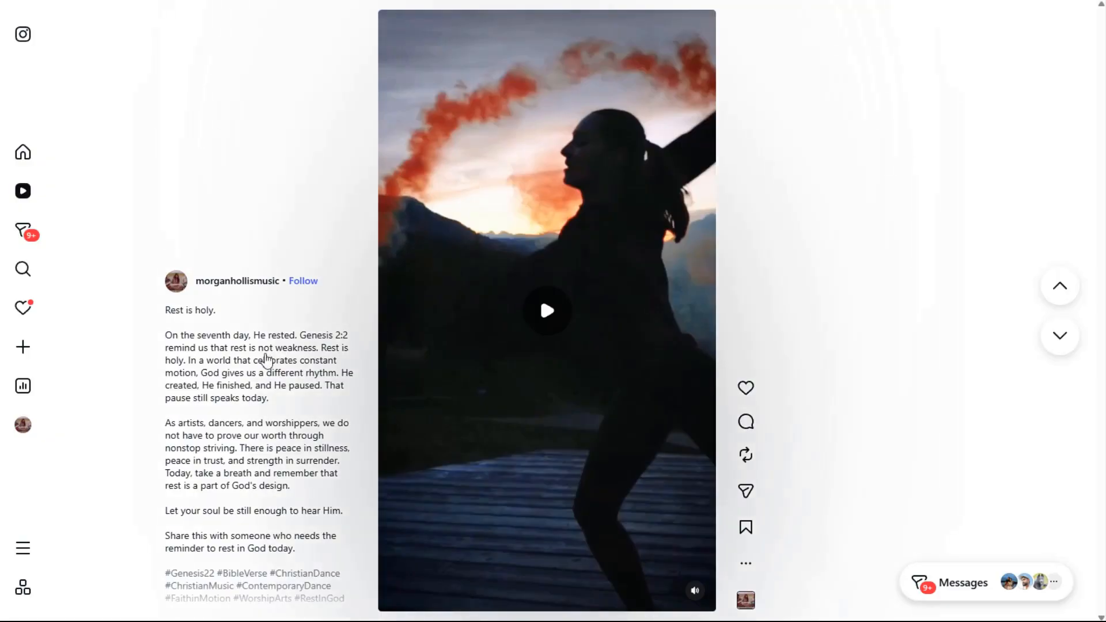
pyautogui.scroll(-1, 266, 360)
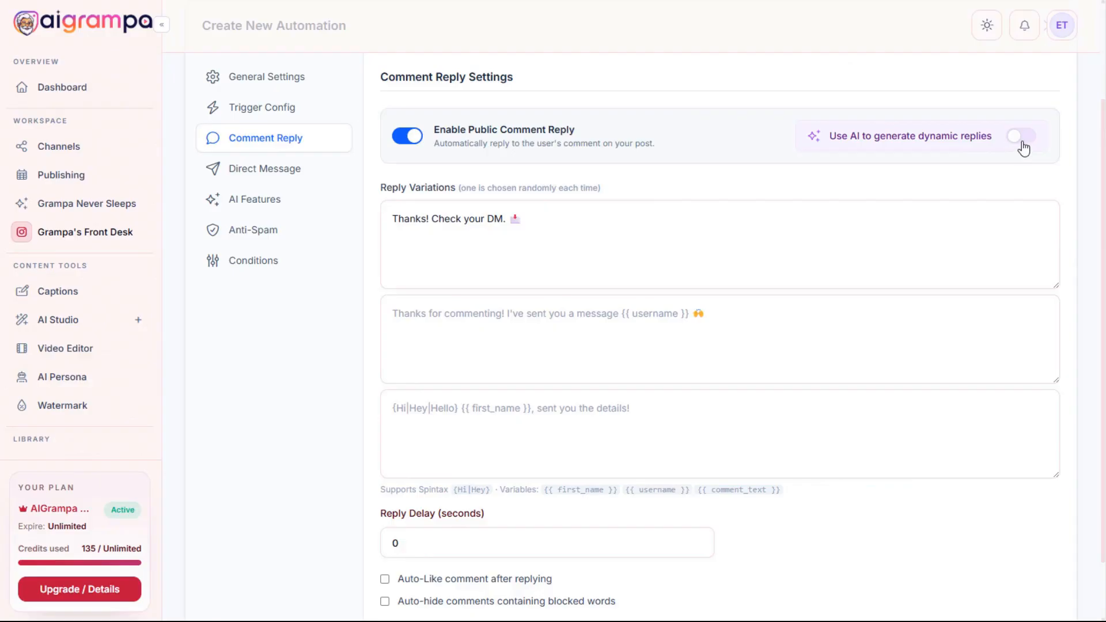
pyautogui.click(1023, 142)
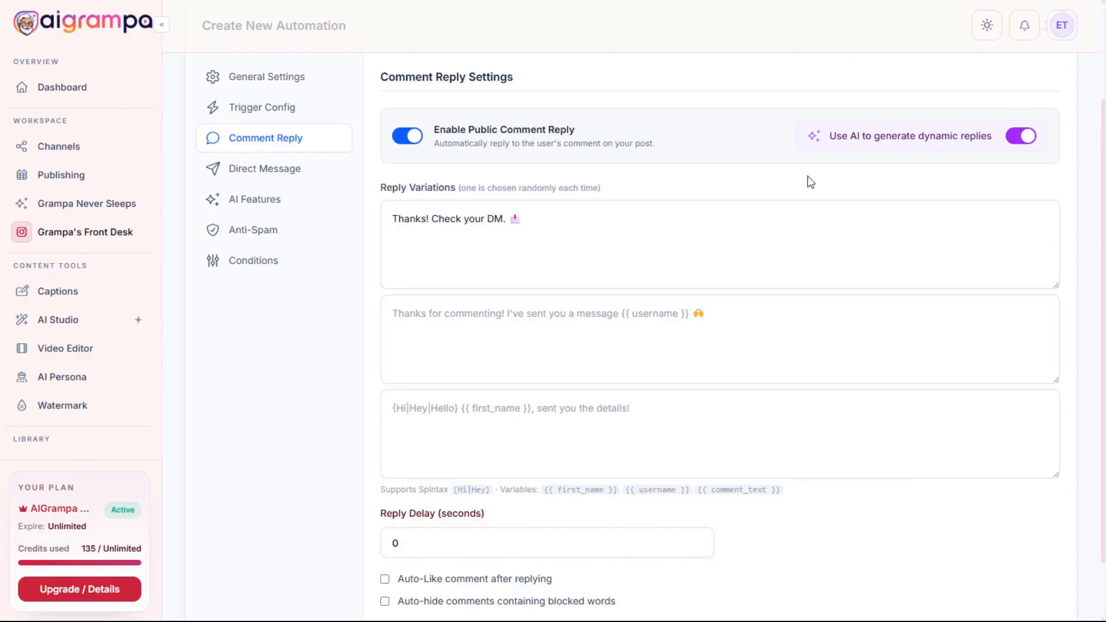
pyautogui.scroll(-2, 408, 138)
pyautogui.click(385, 509)
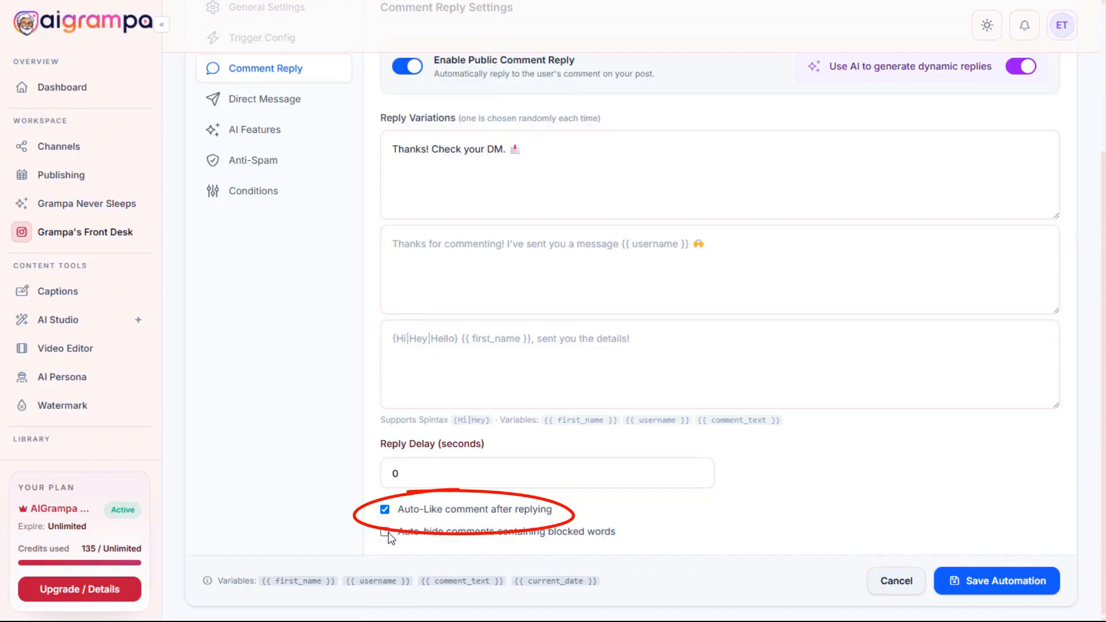
pyautogui.click(385, 532)
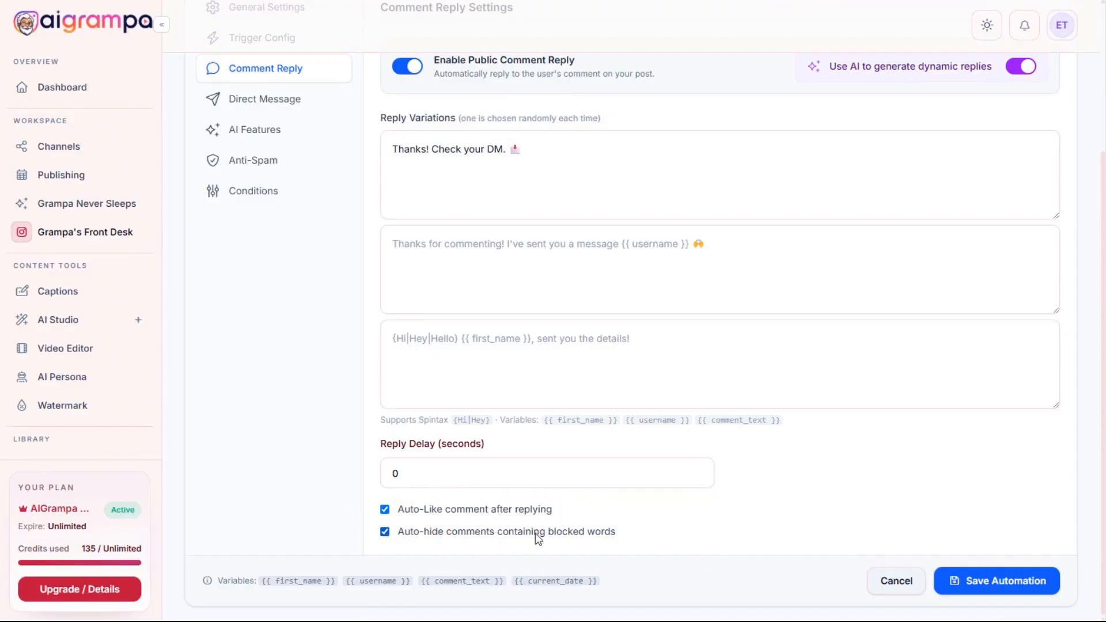
pyautogui.scroll(4, 554, 503)
pyautogui.scroll(-4, 551, 496)
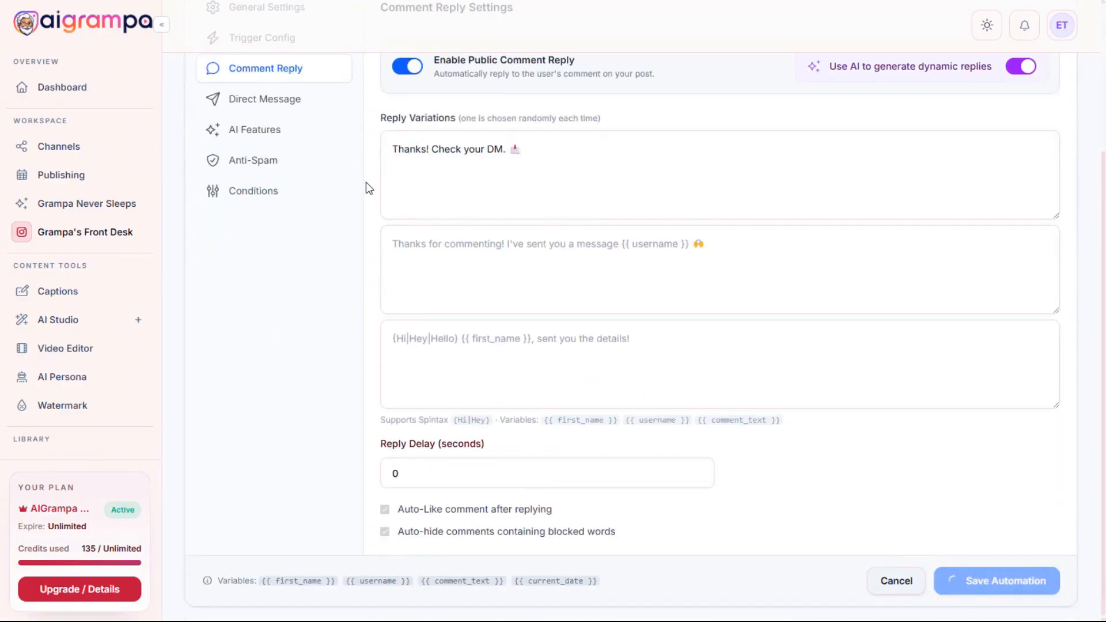
# Review the automation's AI features, anti-spam limits and advanced conditions.
pyautogui.click(253, 295)
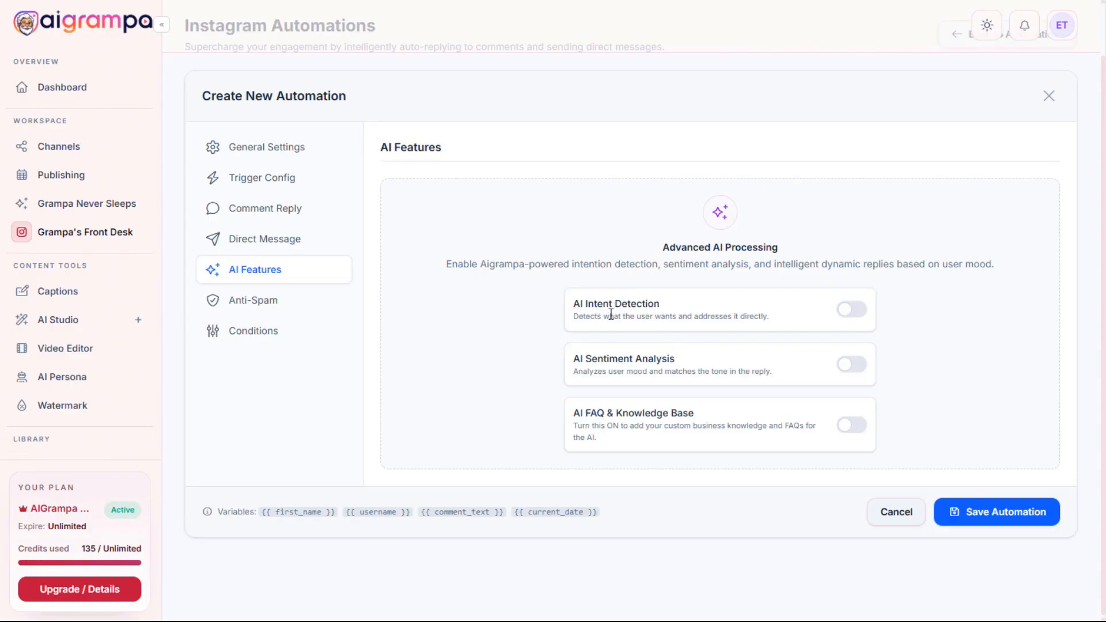
pyautogui.click(256, 301)
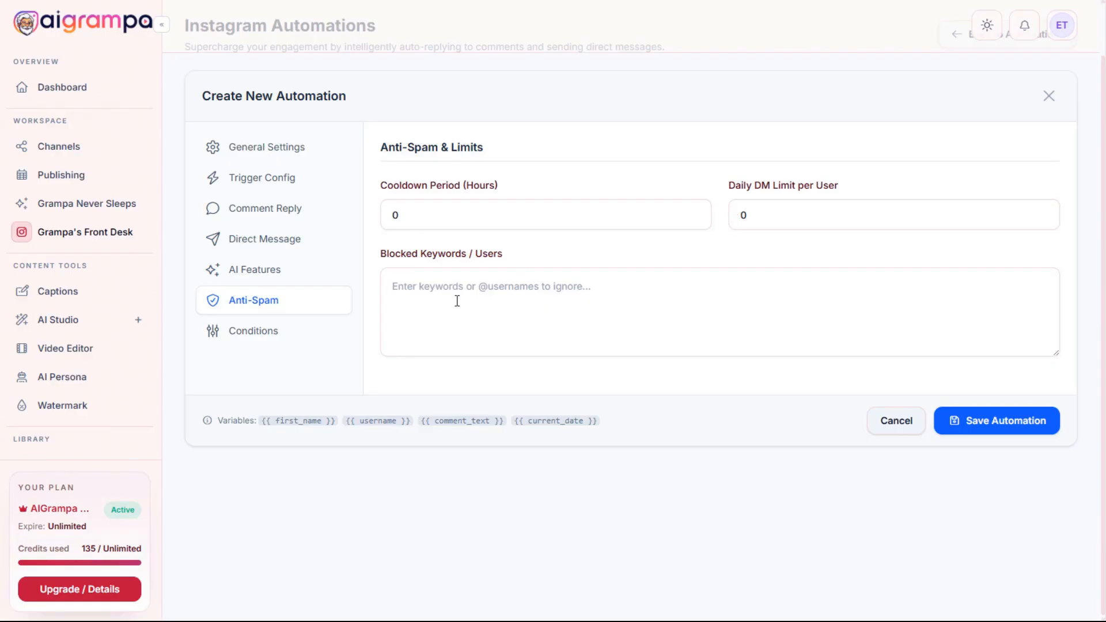
pyautogui.click(253, 333)
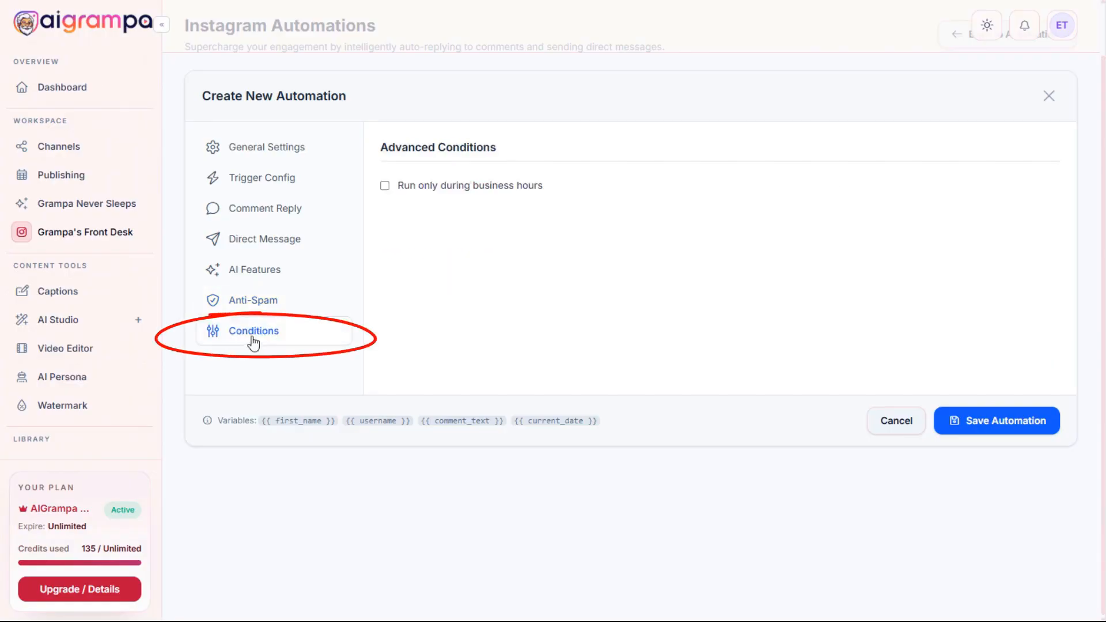
# Copy the first_name, username, comment_text and current_date variables into the second comment reply variation.
pyautogui.click(270, 210)
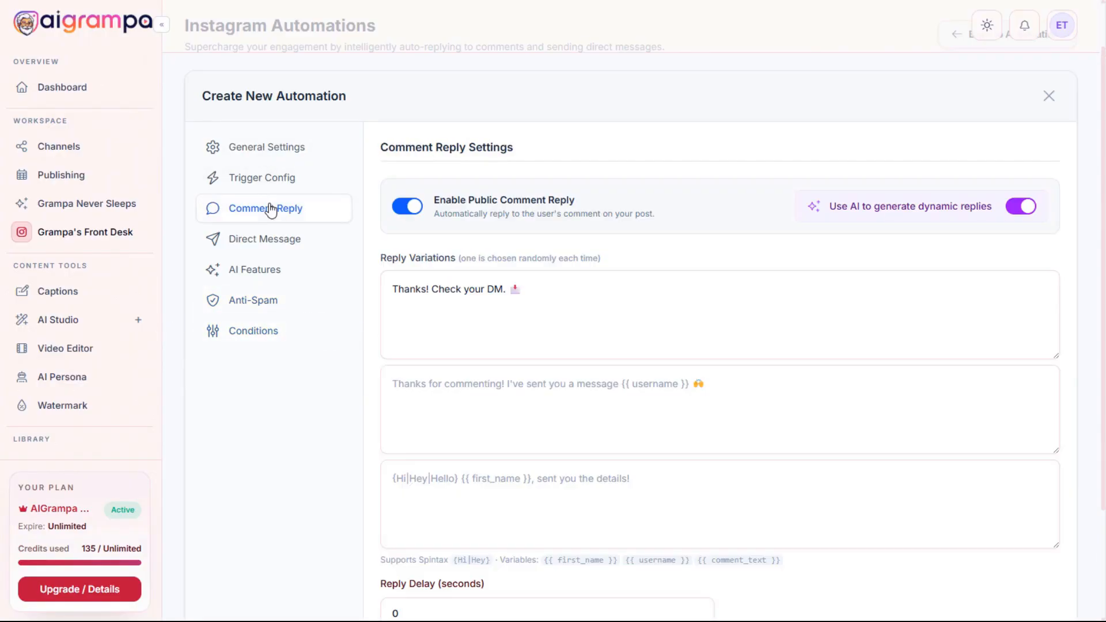
pyautogui.scroll(-3, 340, 437)
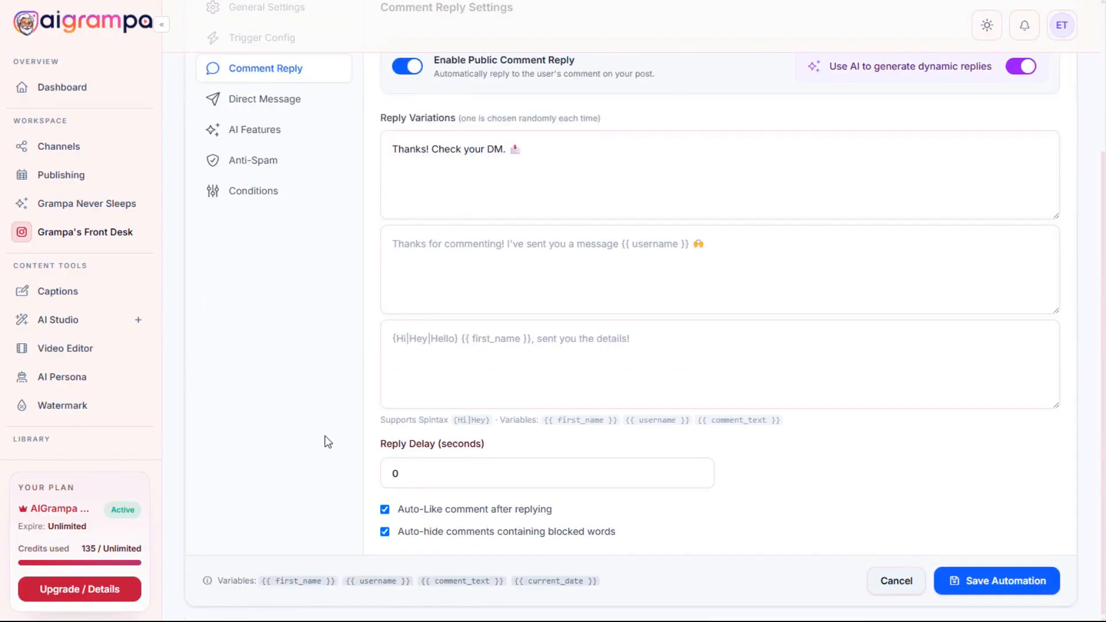
pyautogui.moveTo(261, 582); pyautogui.dragTo(596, 587)
pyautogui.hotkey('ctrl', 'c')
pyautogui.click(477, 262)
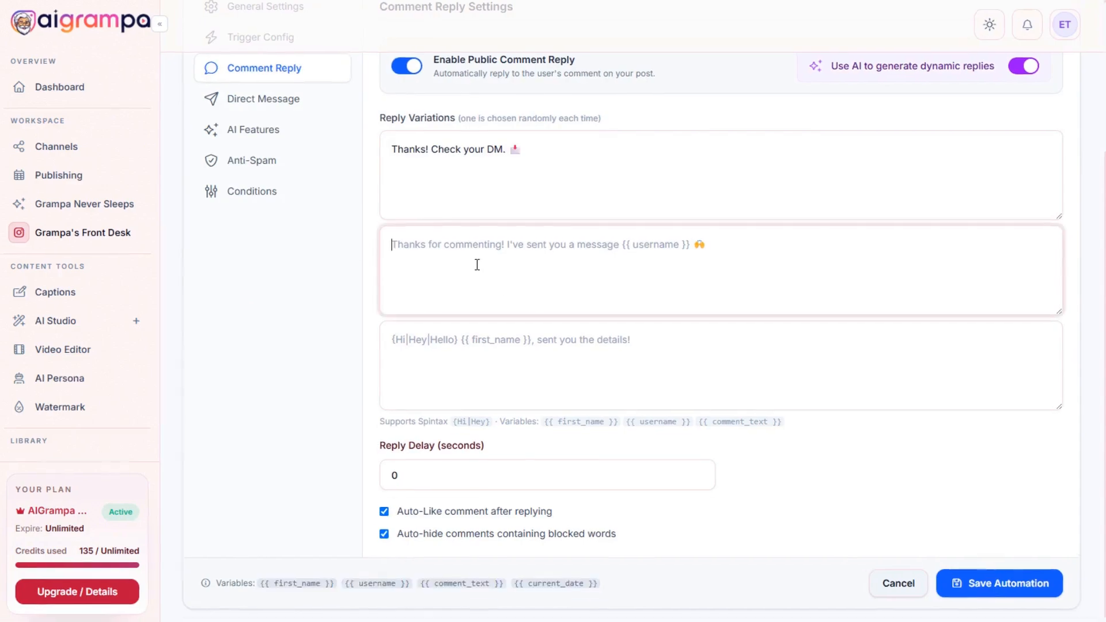
pyautogui.hotkey('ctrl', 'v')
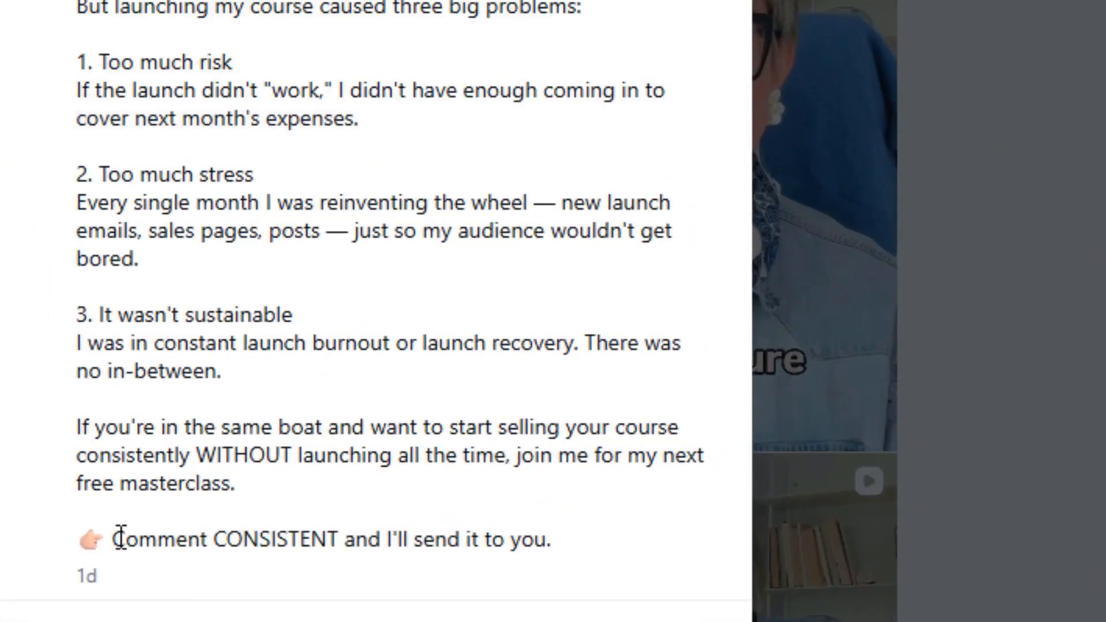
# Examine the "Comment CONSISTENT" calls to action in the Instagram post captions, and return to AIGrampa's comment reply settings.
pyautogui.moveTo(120, 539); pyautogui.dragTo(553, 539)
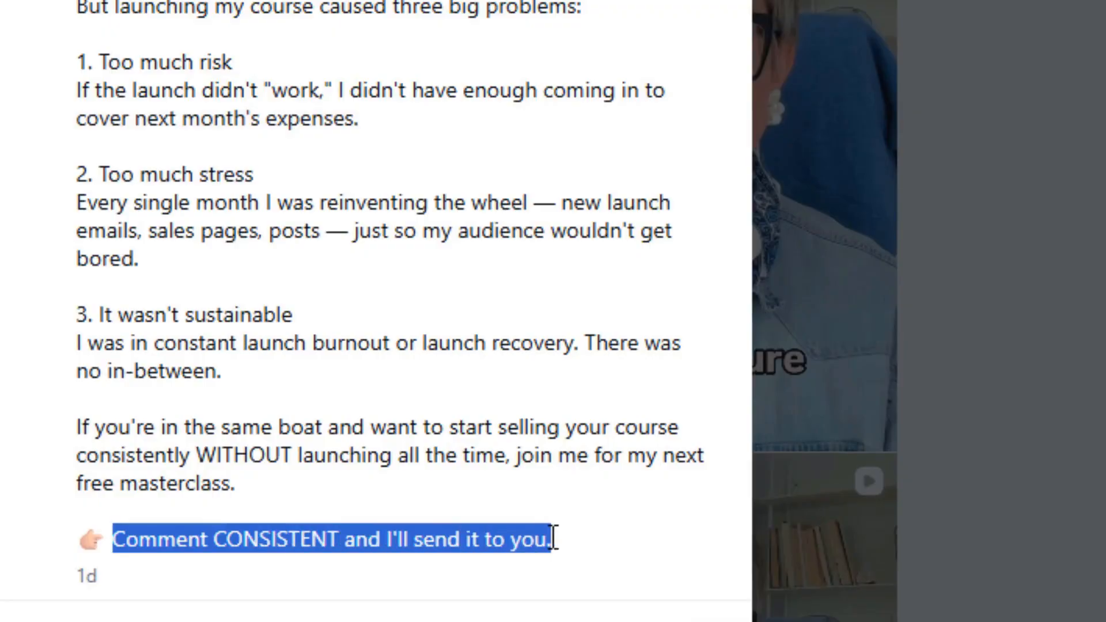
pyautogui.moveTo(214, 538); pyautogui.dragTo(339, 538)
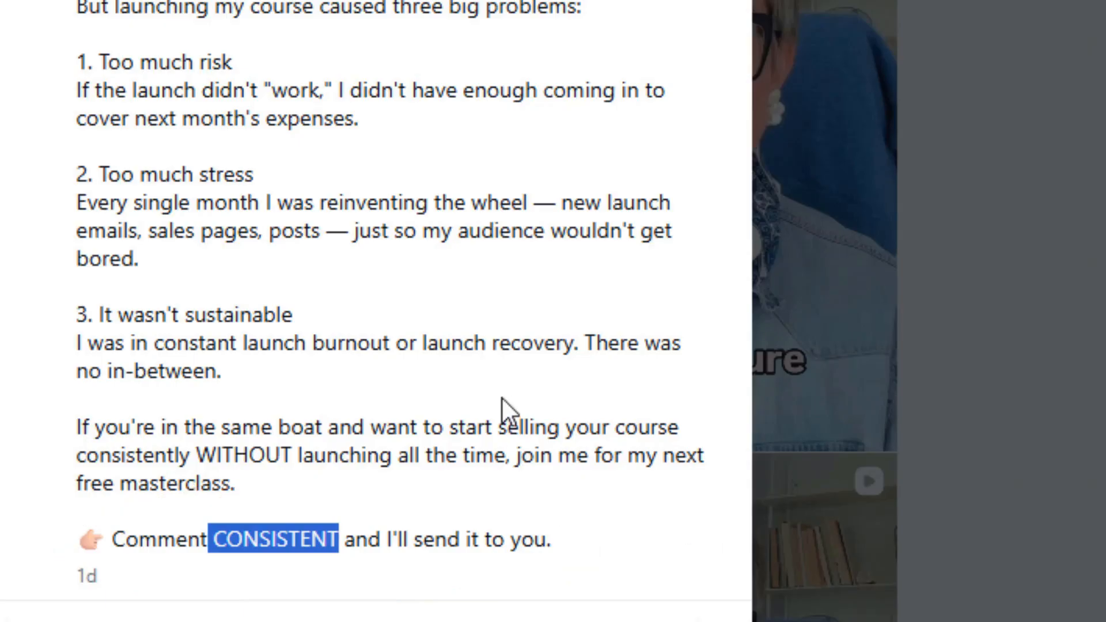
pyautogui.moveTo(214, 538); pyautogui.dragTo(341, 539)
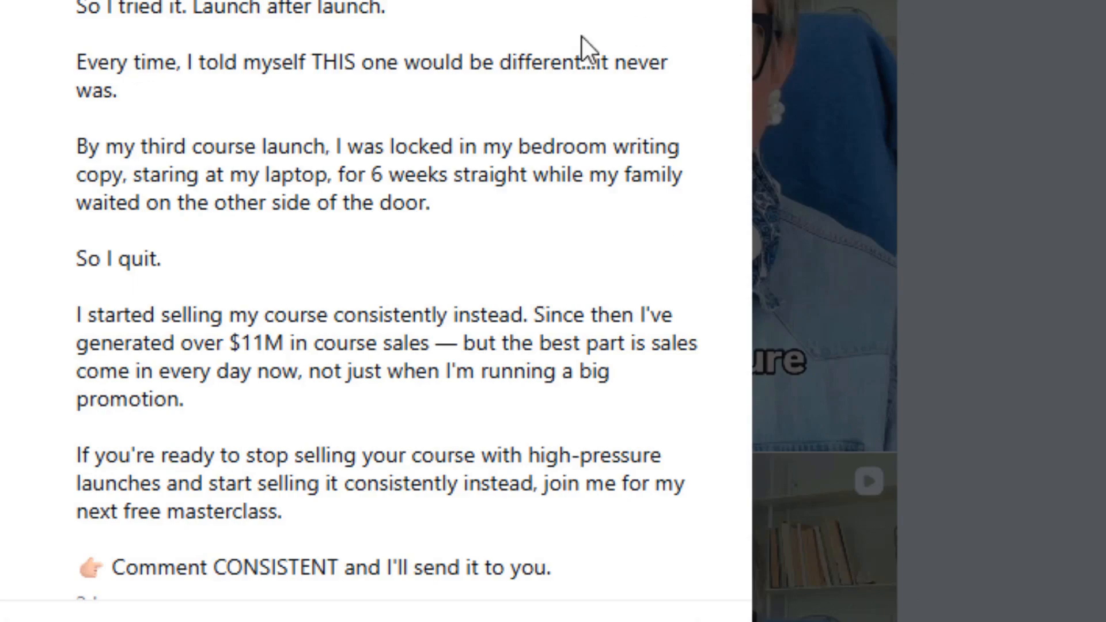
pyautogui.scroll(-3, 358, 141)
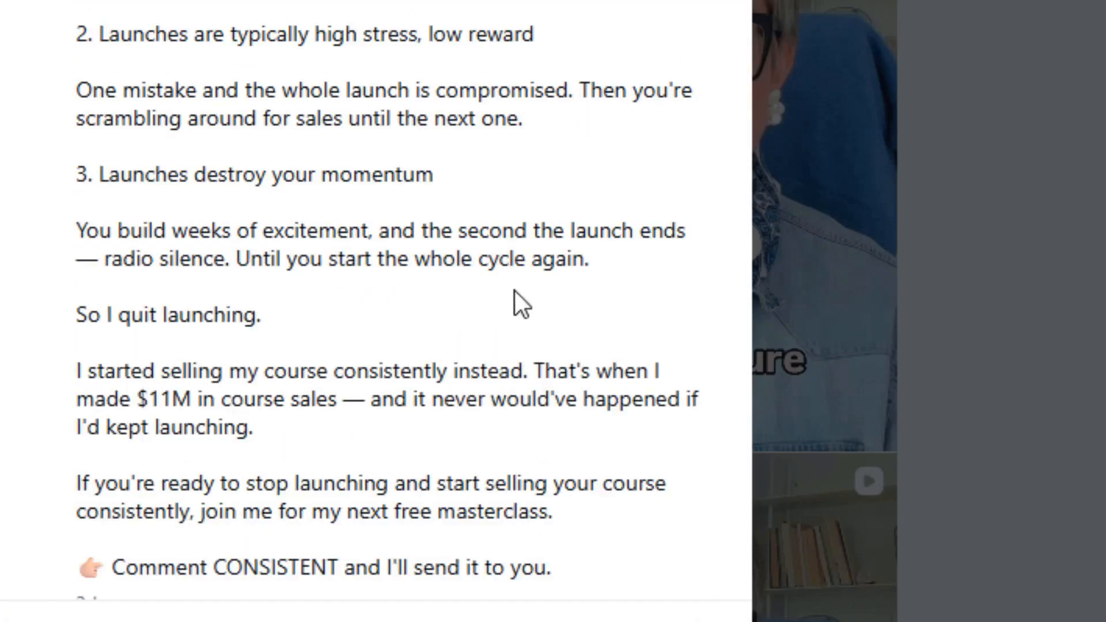
pyautogui.scroll(-1, 512, 291)
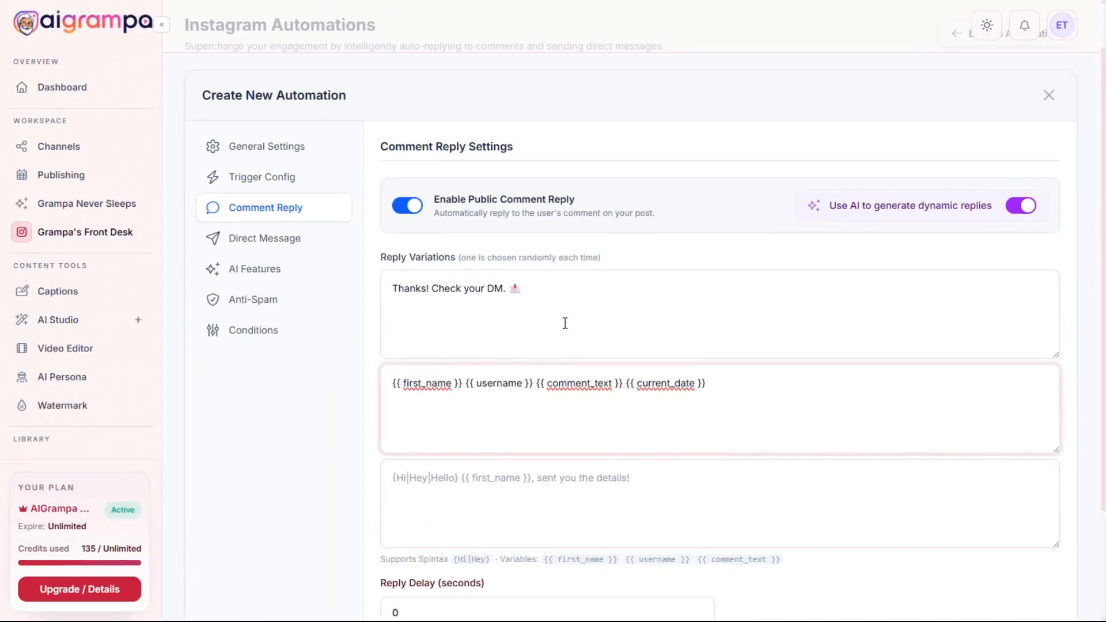
pyautogui.scroll(1, 564, 331)
pyautogui.scroll(-3, 561, 338)
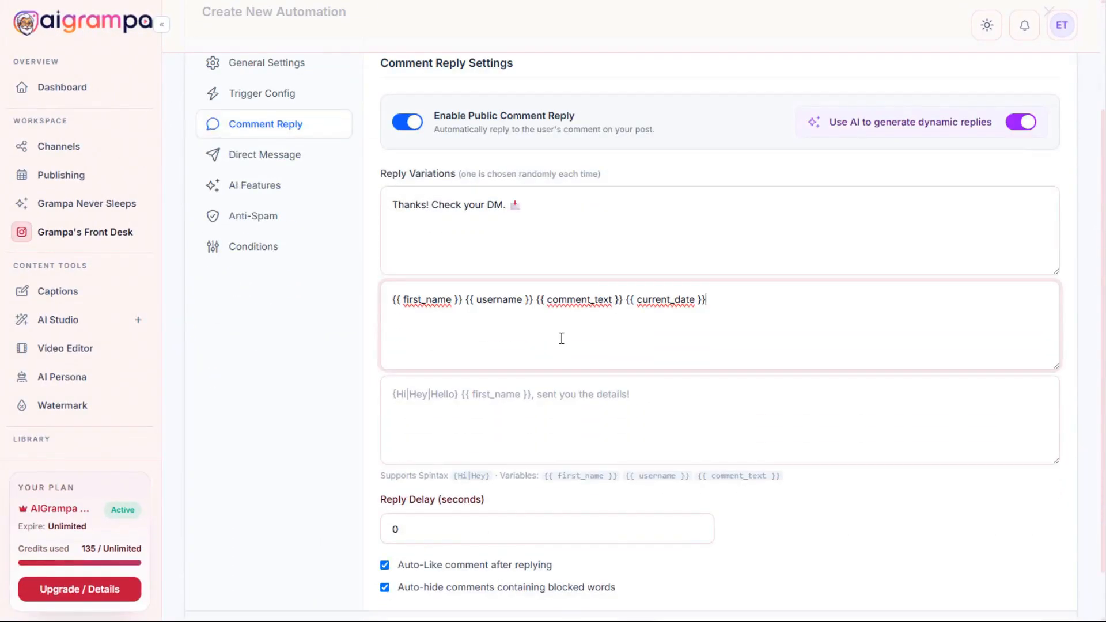
# In the trigger configuration, make the automation trigger on specific keywords with the "Contains keyword" match type.
pyautogui.scroll(3, 561, 338)
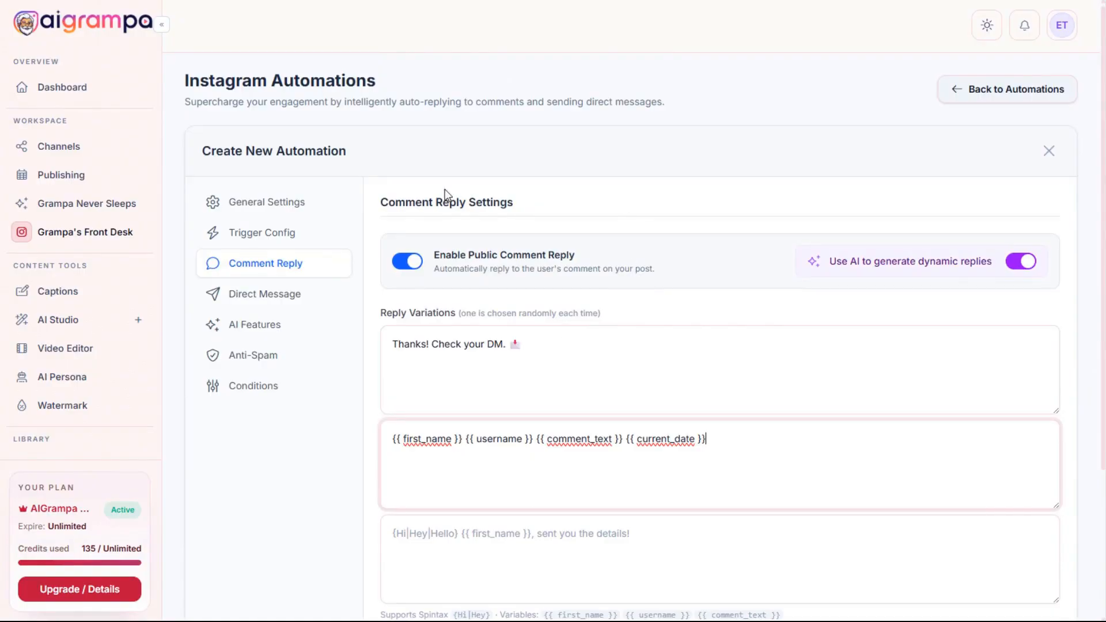
pyautogui.click(262, 234)
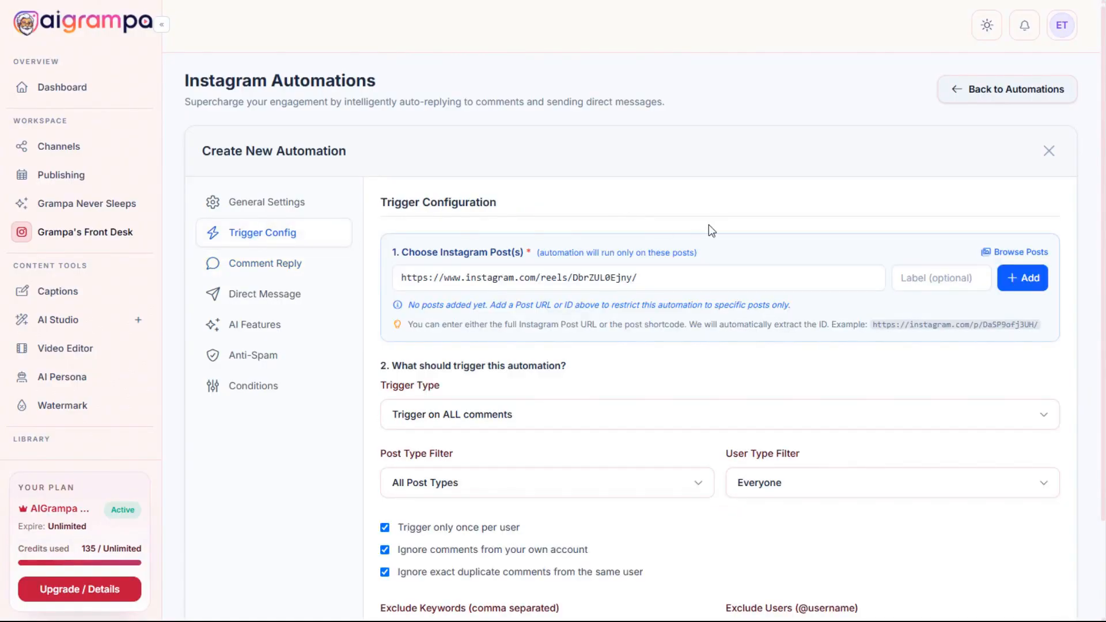
pyautogui.scroll(-2, 738, 213)
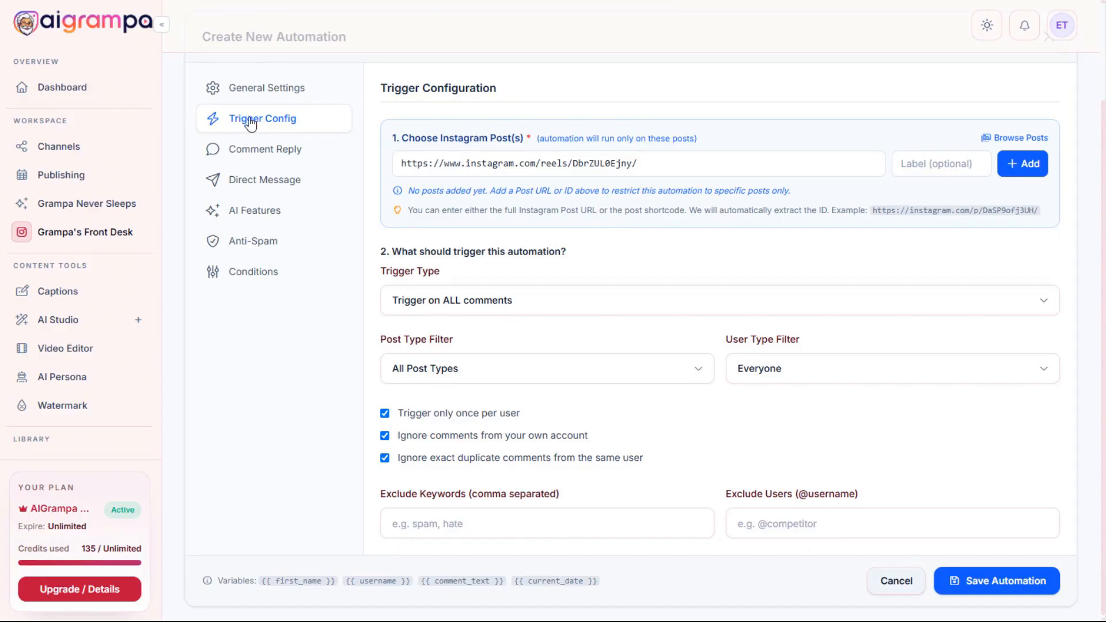
pyautogui.click(513, 291)
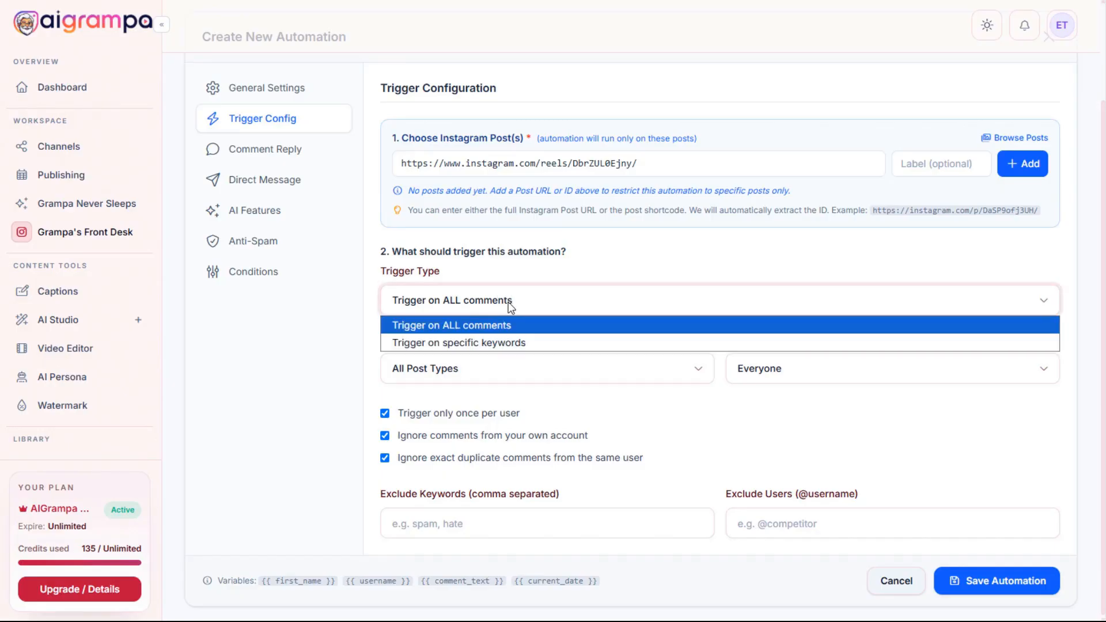
pyautogui.click(453, 344)
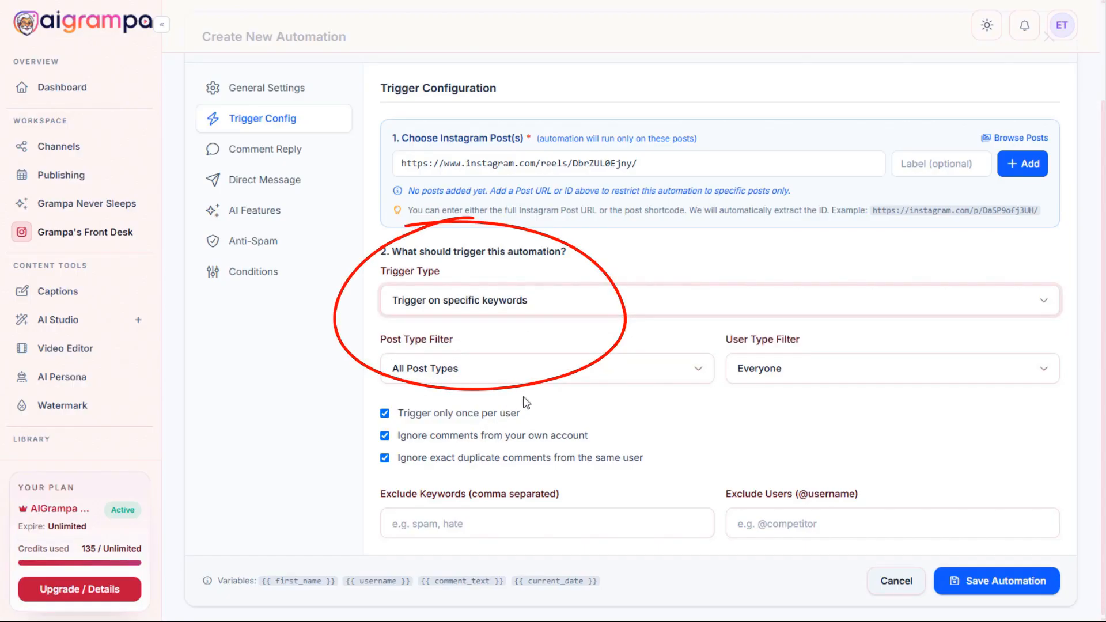
pyautogui.click(495, 368)
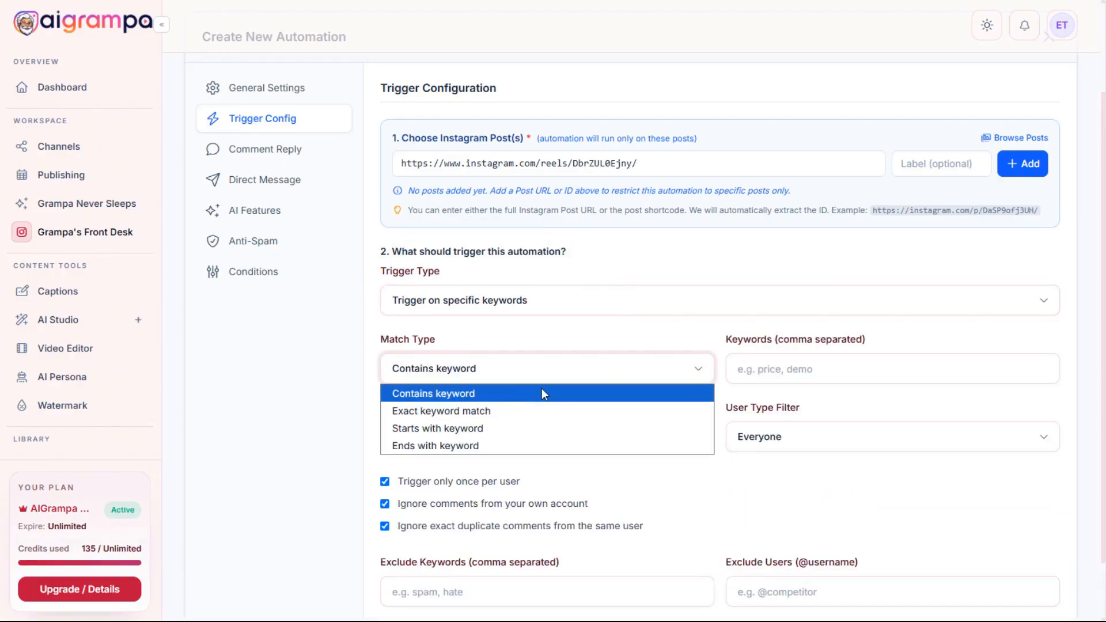
pyautogui.click(429, 393)
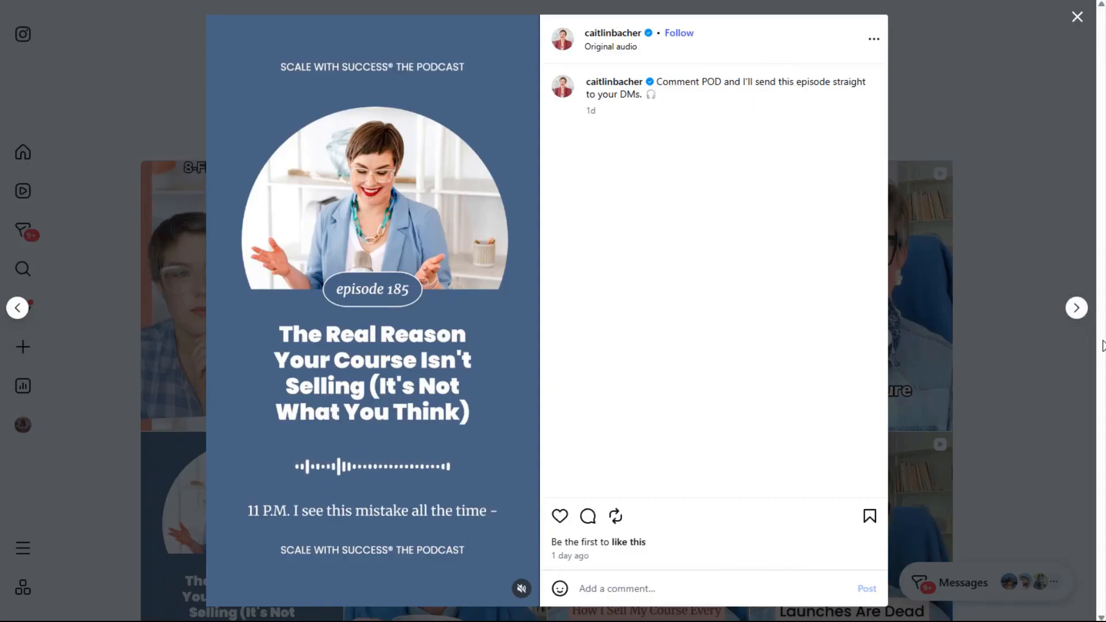
# Check the comment calls to action in the Instagram posts and set the automation's trigger keyword to CONSISTENT.
pyautogui.click(1077, 307)
pyautogui.moveTo(647, 470); pyautogui.dragTo(689, 470)
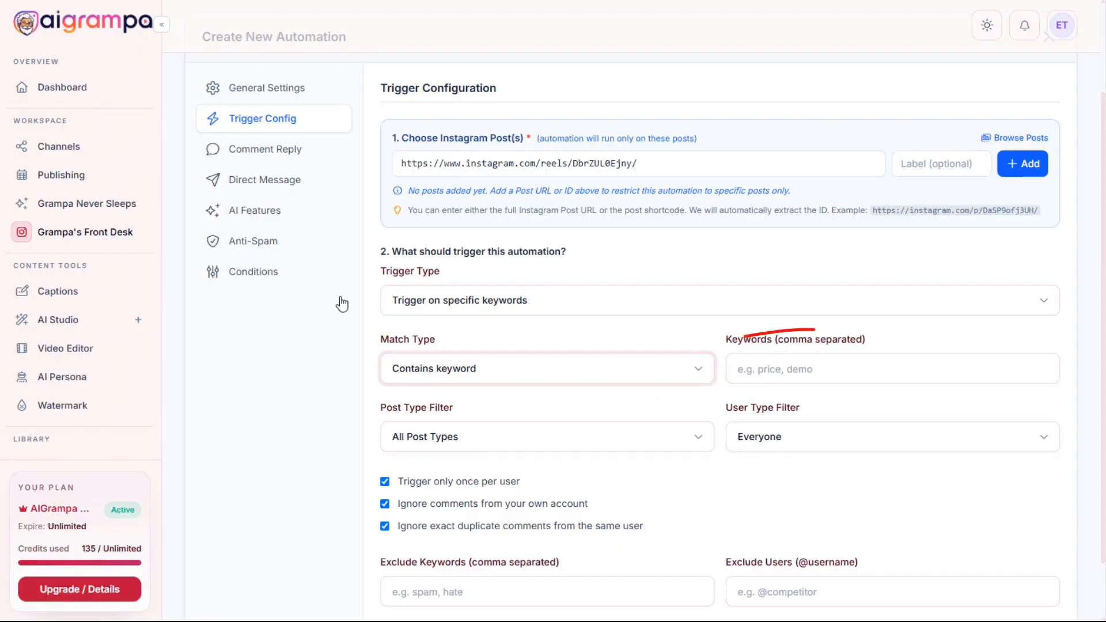
pyautogui.click(681, 334)
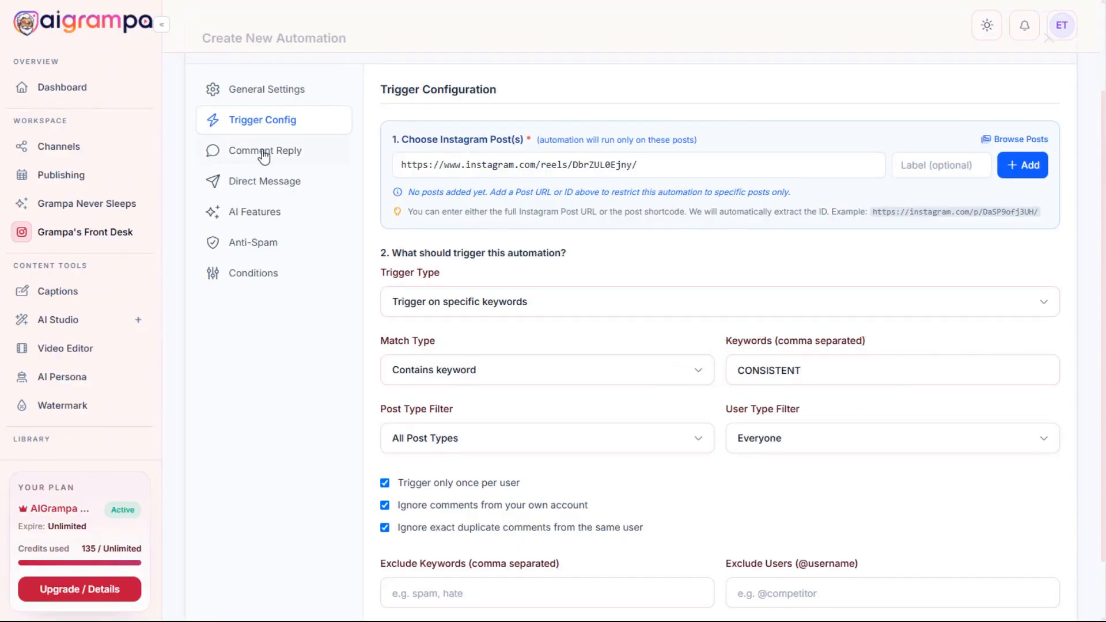
# In the comment reply settings, turn off AI dynamic replies and clear the second reply variation.
pyautogui.click(260, 154)
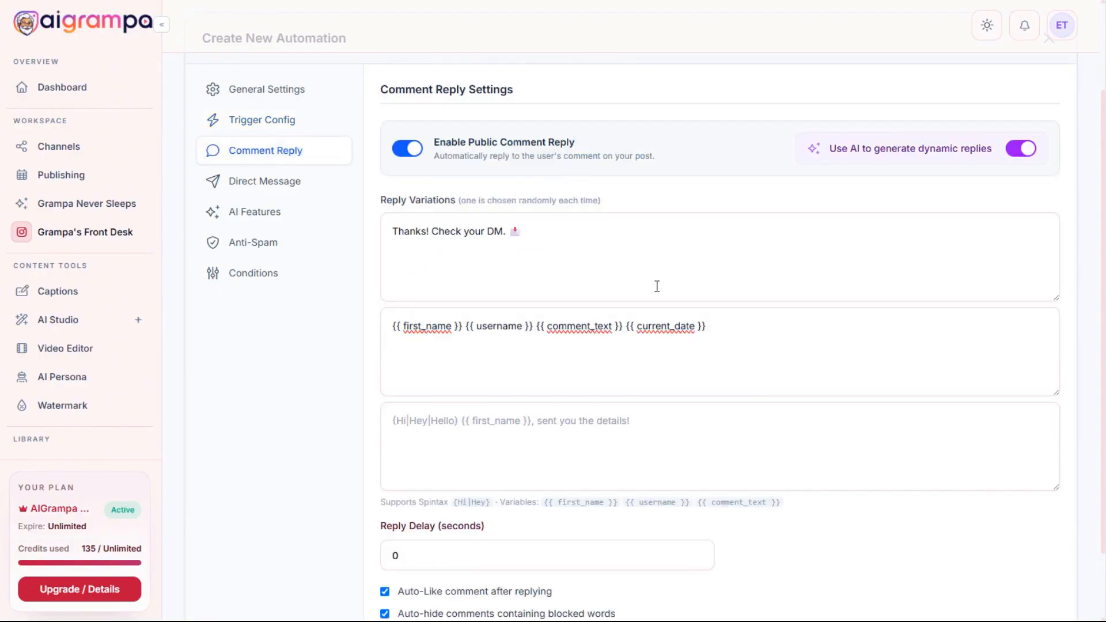
pyautogui.click(1021, 151)
pyautogui.moveTo(706, 326); pyautogui.dragTo(369, 331)
pyautogui.press('BackSpace')
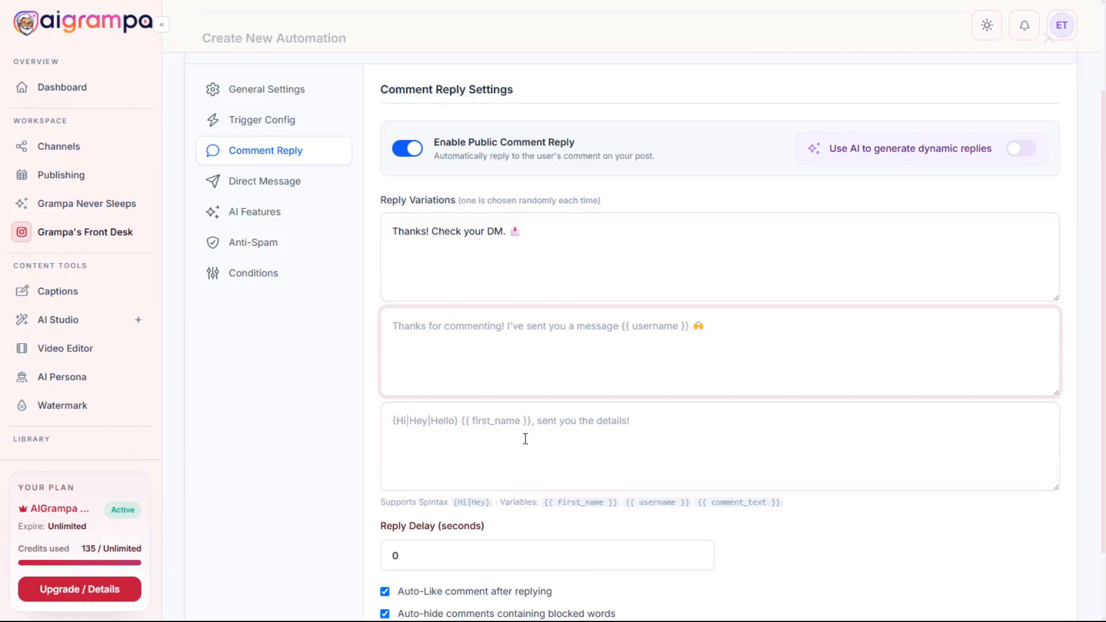
# Review the automation's direct message settings, including the send timing, DM variations and delay.
pyautogui.click(262, 184)
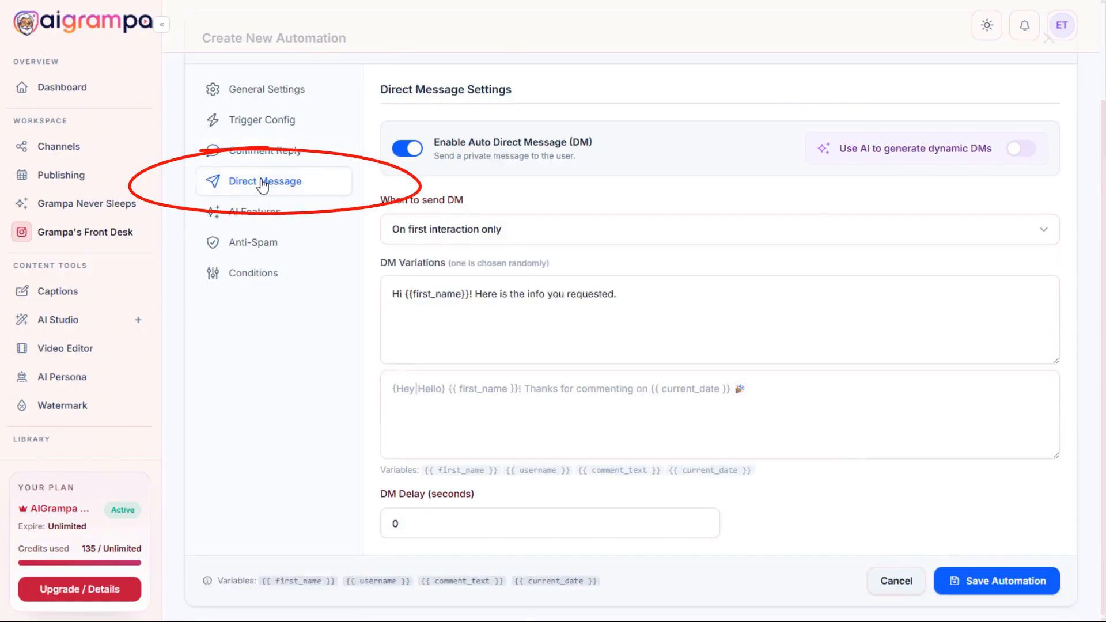
pyautogui.scroll(1, 409, 376)
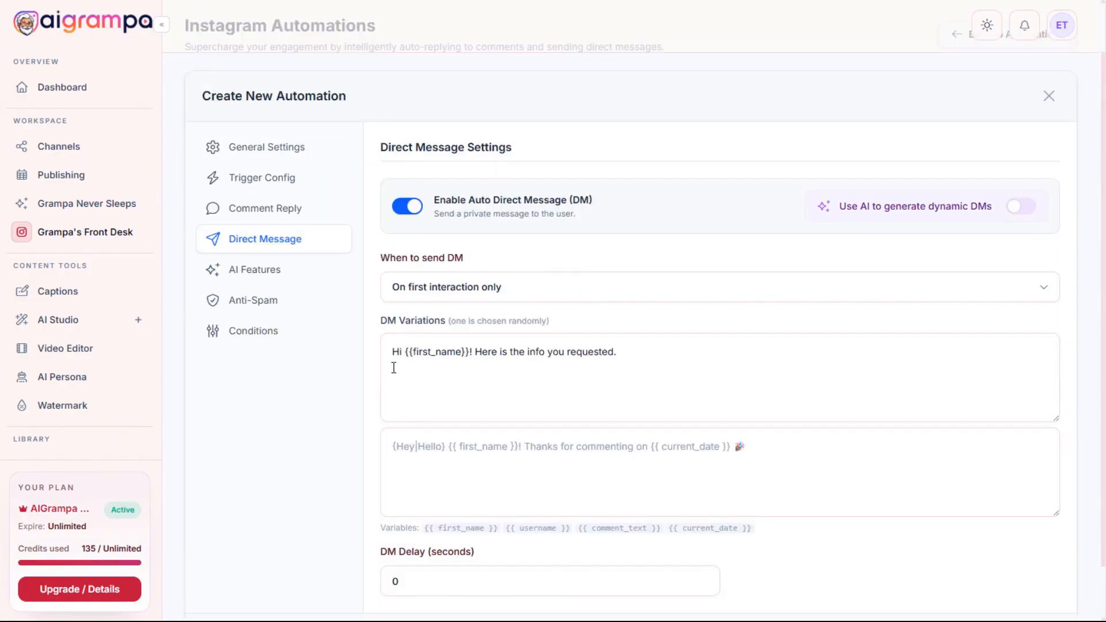
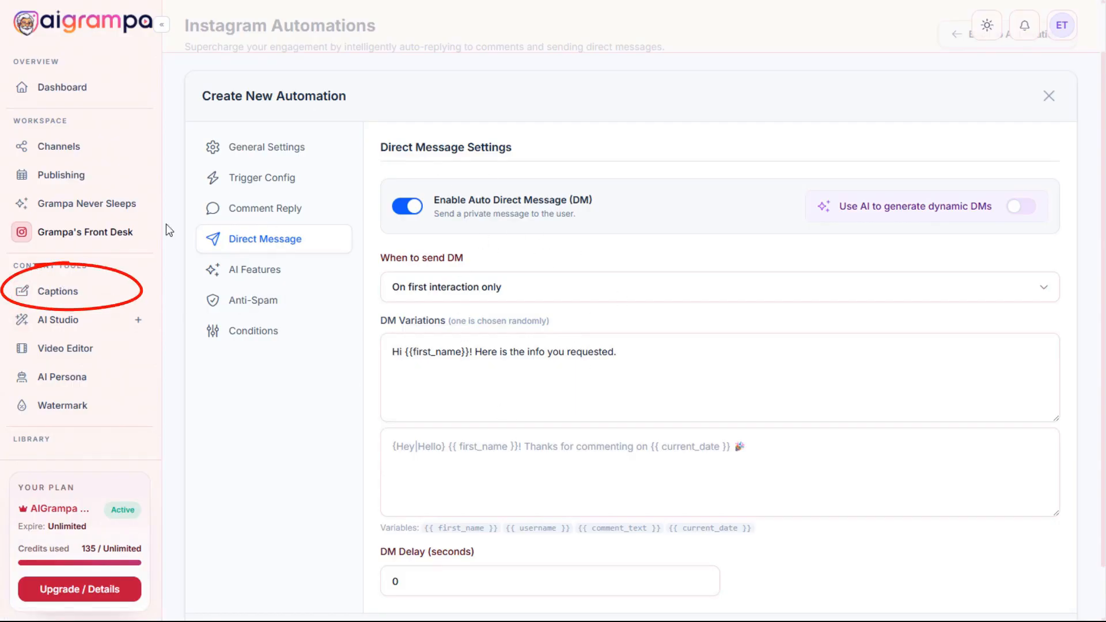
# Open the Captions workspace and examine the caption statistics, the saved caption inventory and the caption creation form.
pyautogui.click(73, 297)
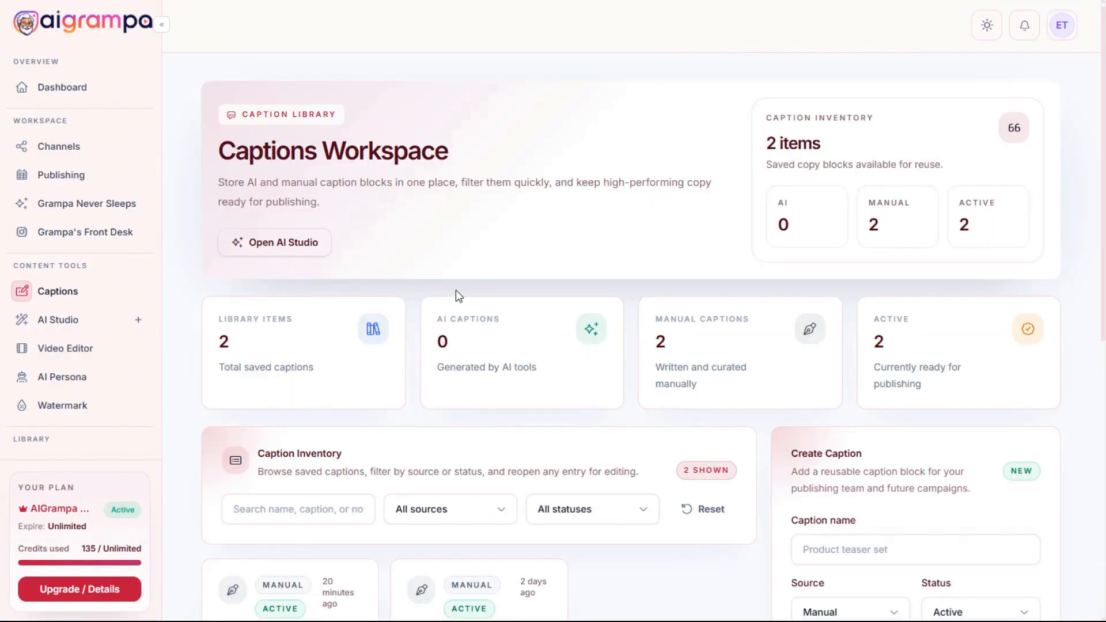
pyautogui.scroll(-5, 488, 354)
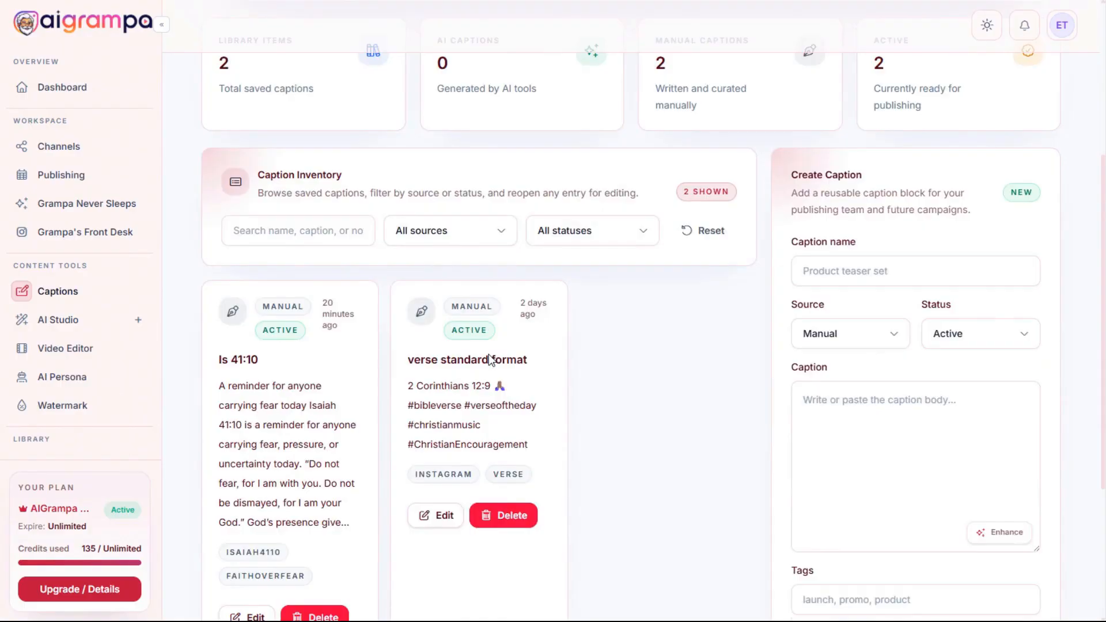
pyautogui.scroll(-4, 619, 378)
pyautogui.scroll(9, 636, 430)
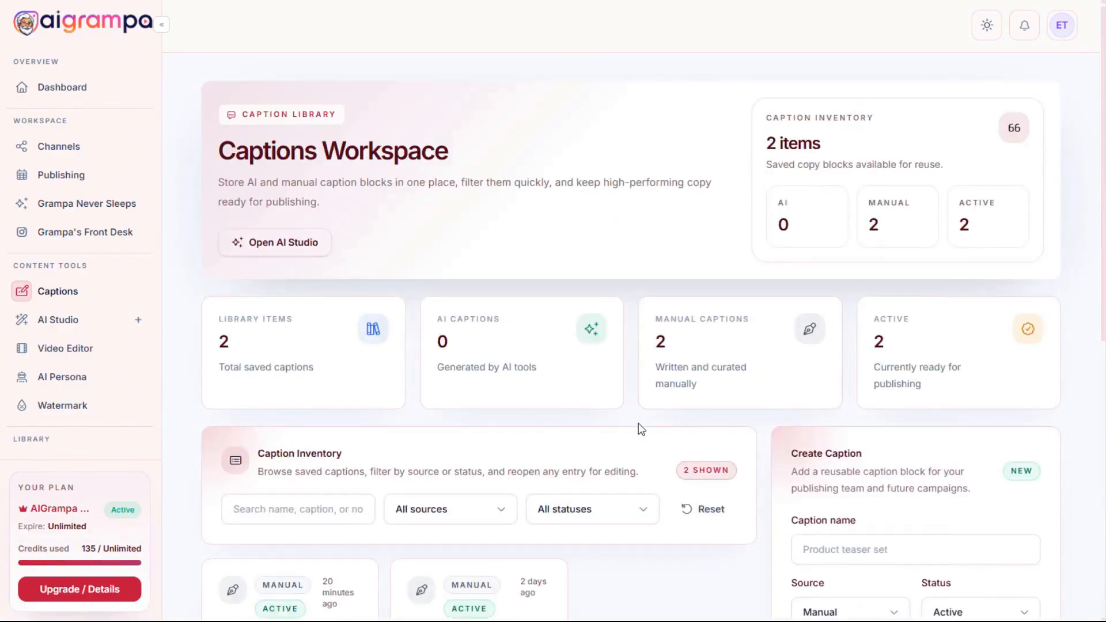
pyautogui.scroll(-5, 637, 427)
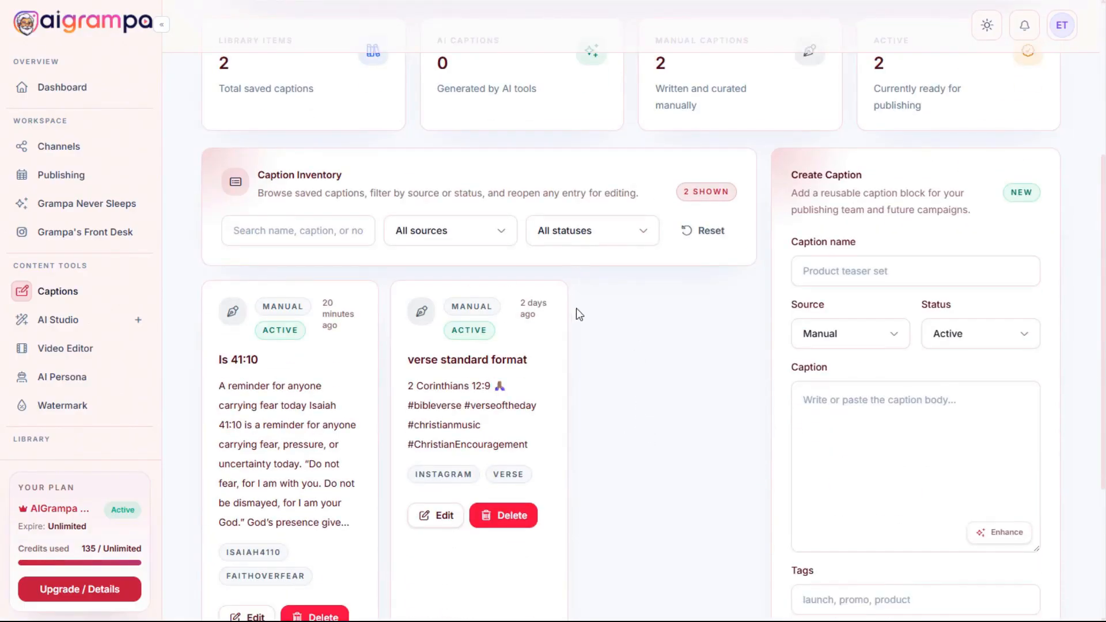
pyautogui.scroll(-3, 541, 328)
pyautogui.scroll(6, 582, 400)
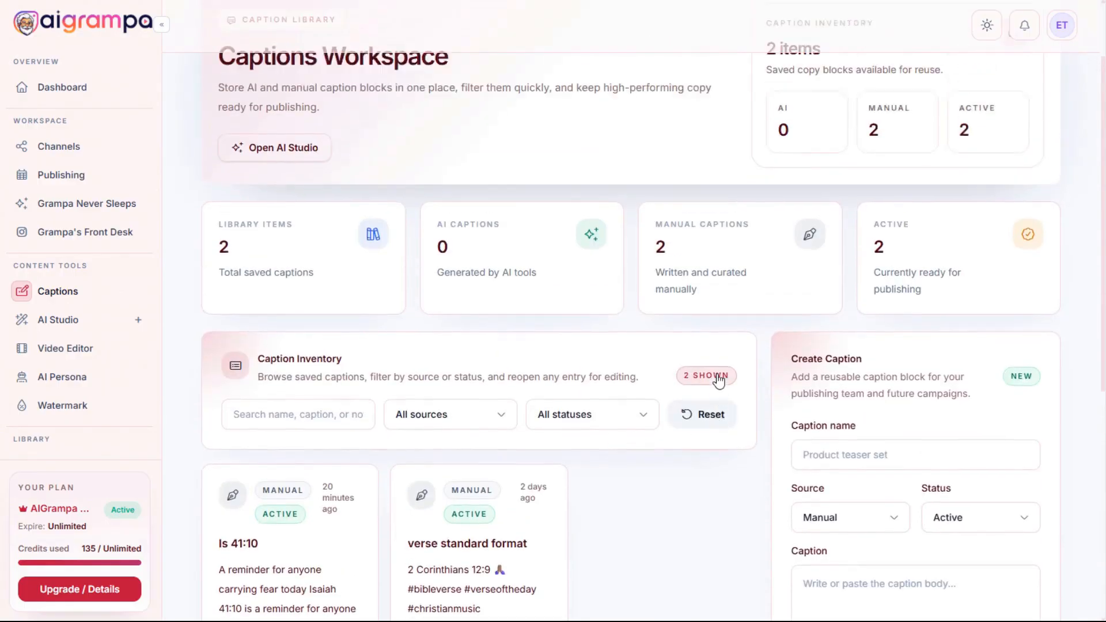
pyautogui.scroll(2, 718, 380)
pyautogui.scroll(-5, 720, 286)
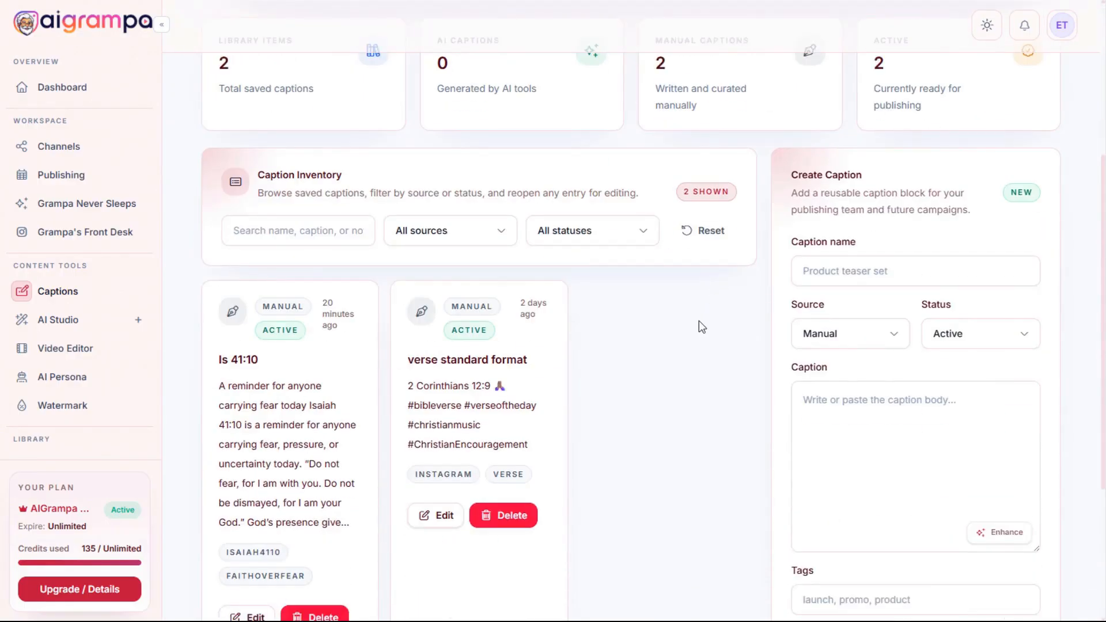
pyautogui.scroll(5, 697, 326)
pyautogui.scroll(-1, 694, 334)
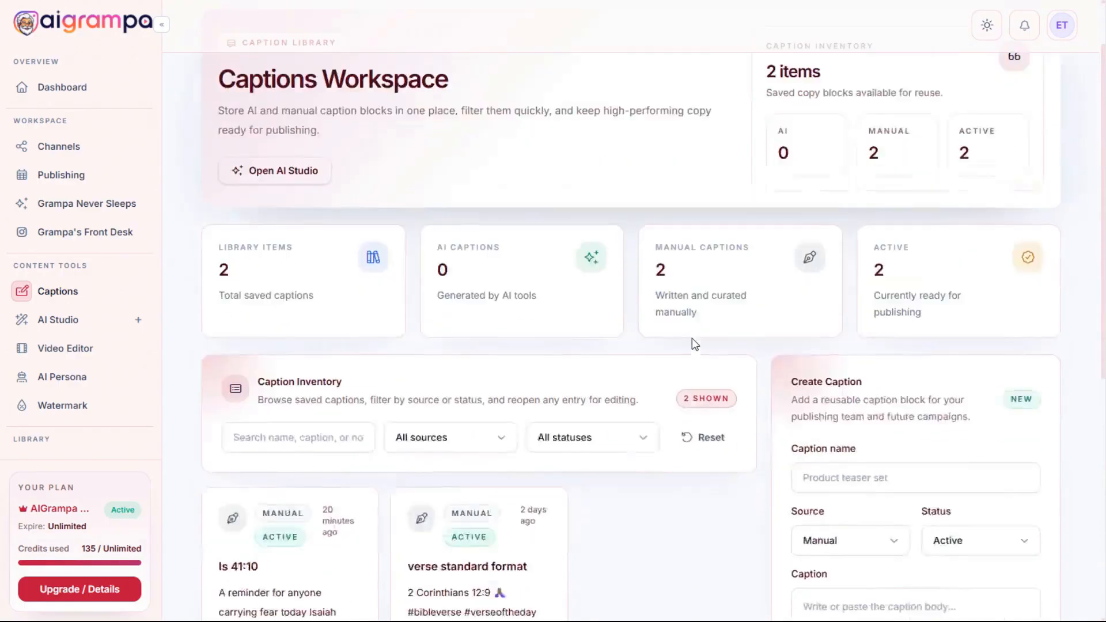
pyautogui.scroll(-2, 693, 338)
pyautogui.scroll(4, 692, 340)
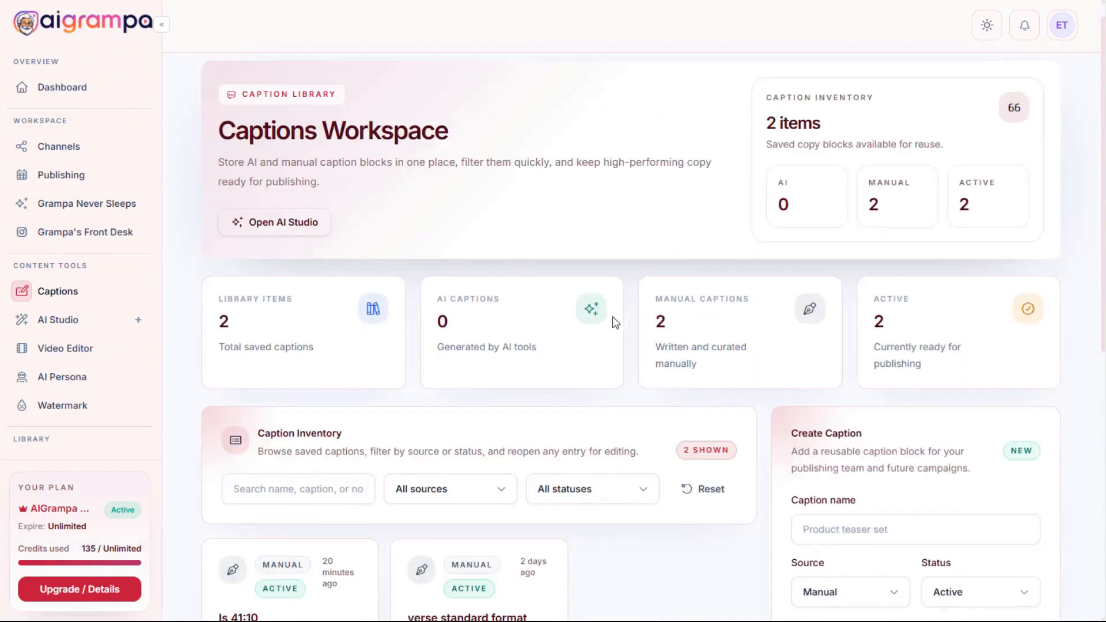
pyautogui.scroll(-5, 594, 352)
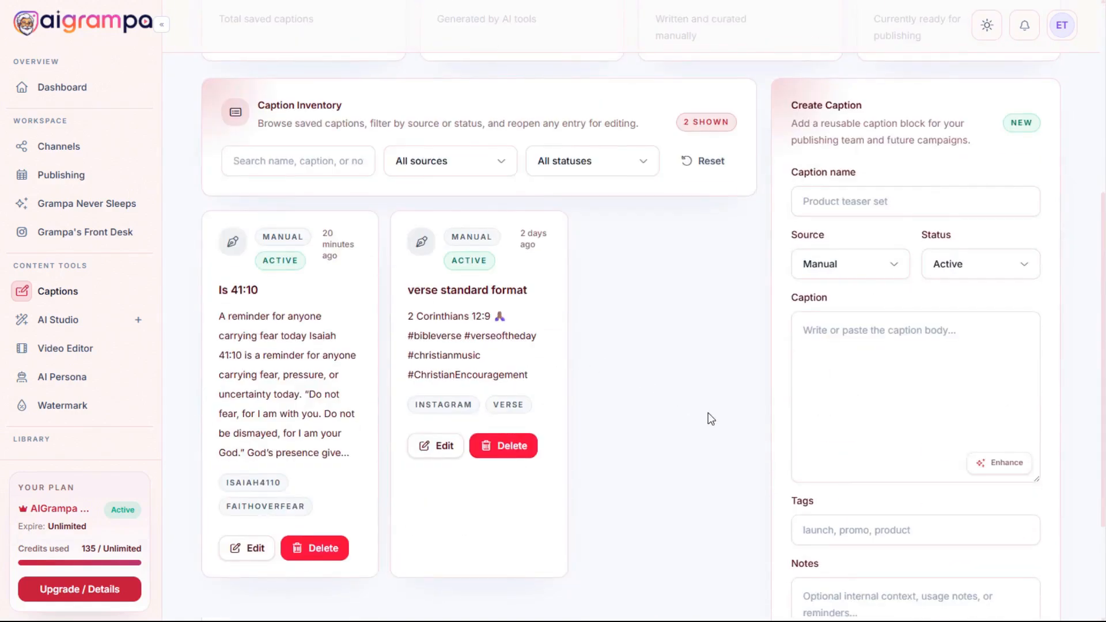
pyautogui.scroll(-3, 707, 412)
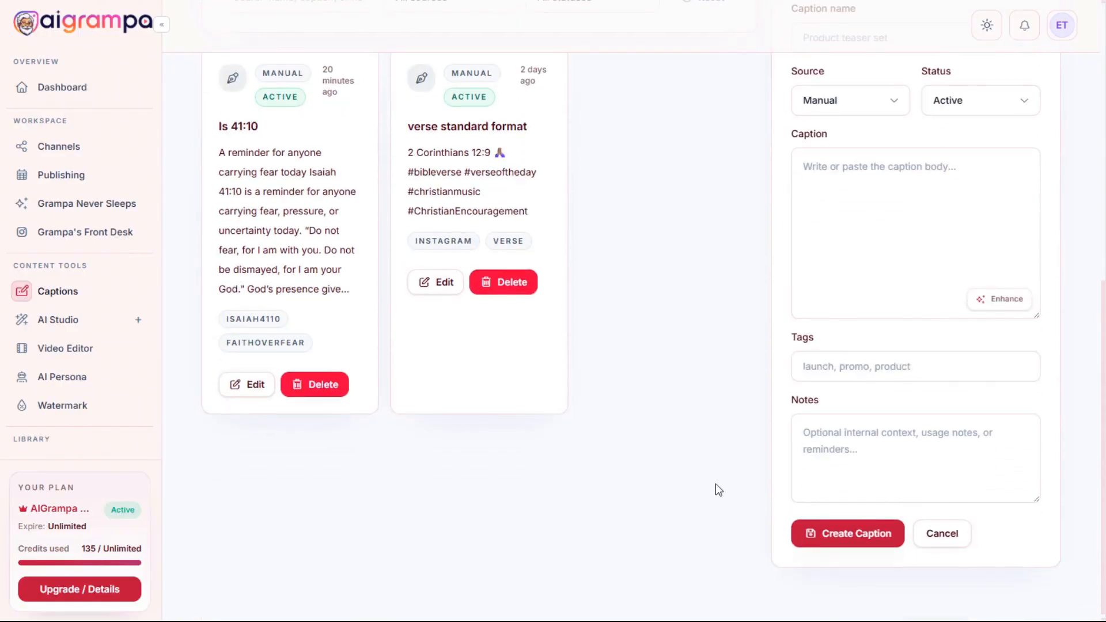
pyautogui.scroll(9, 698, 352)
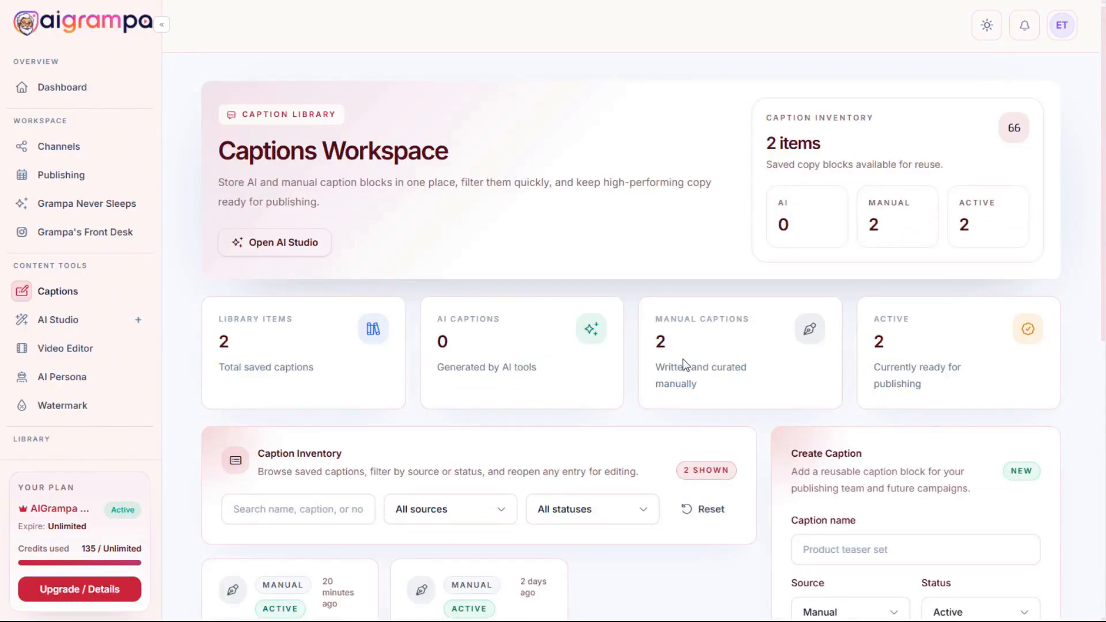
pyautogui.scroll(-5, 683, 358)
pyautogui.scroll(4, 683, 359)
pyautogui.scroll(-7, 676, 363)
pyautogui.scroll(7, 676, 363)
# Expand AI Studio and review its list of tools, from AI Content to Credit Usage.
pyautogui.click(139, 327)
pyautogui.scroll(-4, 113, 267)
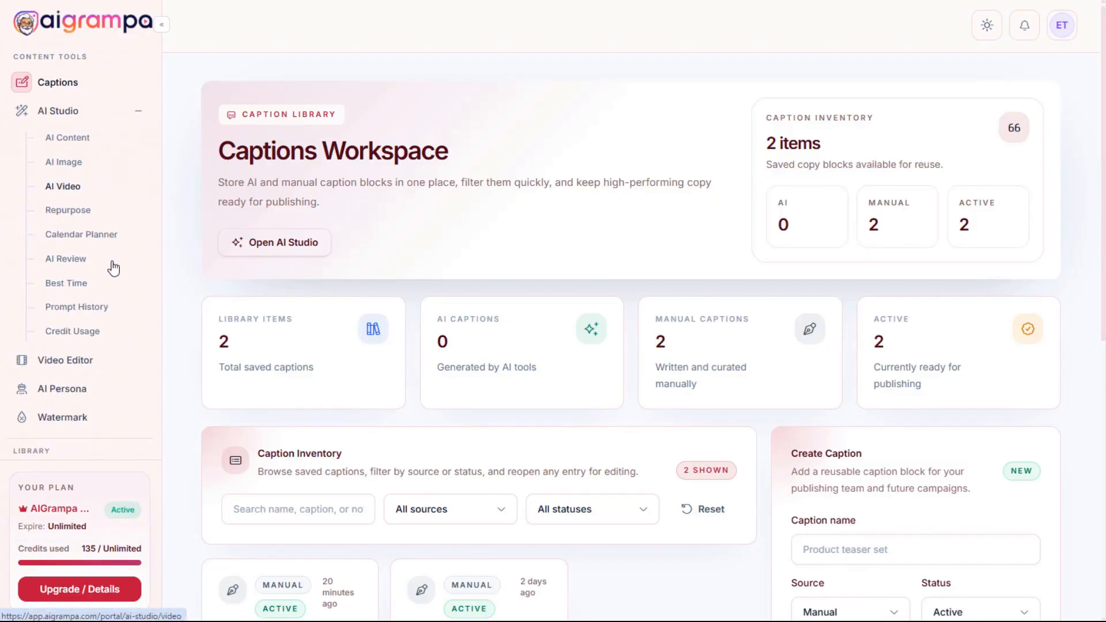
pyautogui.scroll(1, 109, 262)
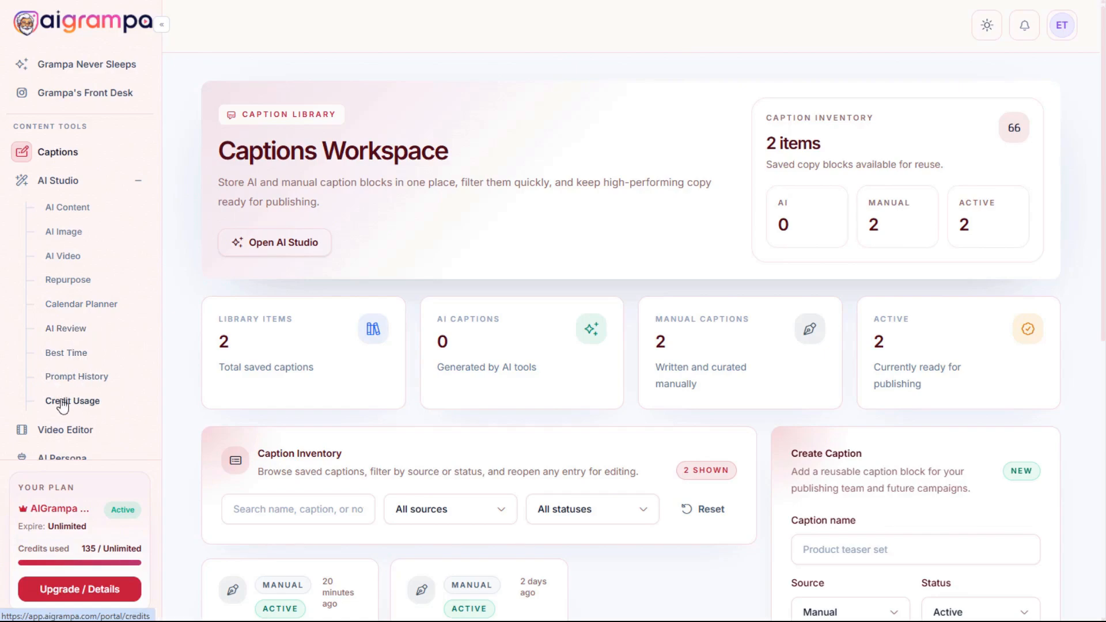
pyautogui.scroll(-1, 82, 372)
pyautogui.scroll(1, 81, 369)
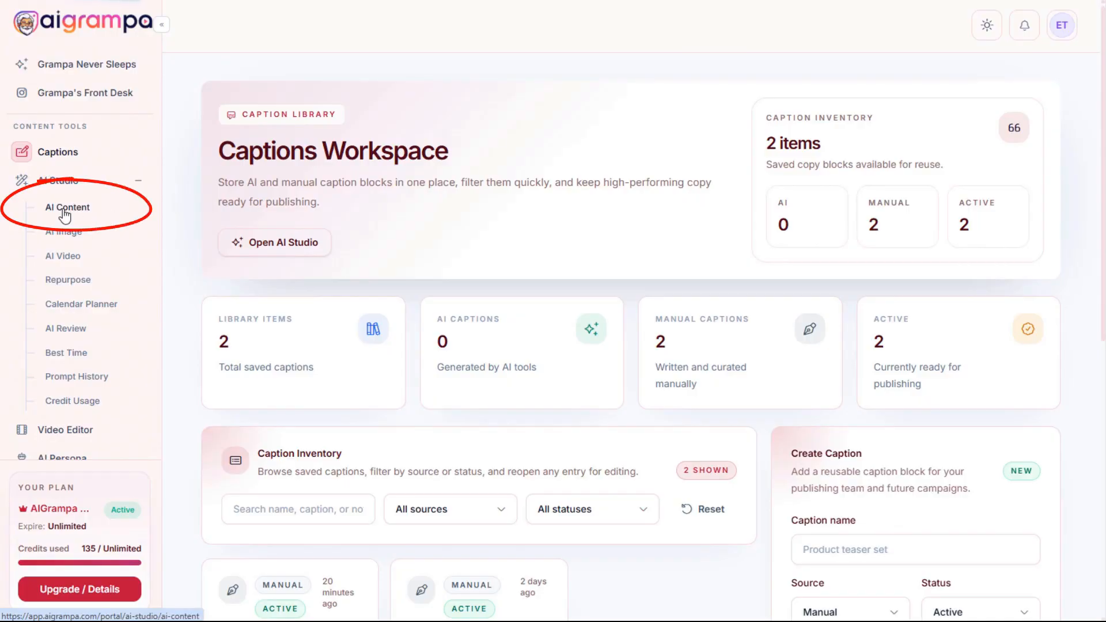
# Open AI Content in AI Studio and examine its template categories, prompt builder and generation options.
pyautogui.click(65, 211)
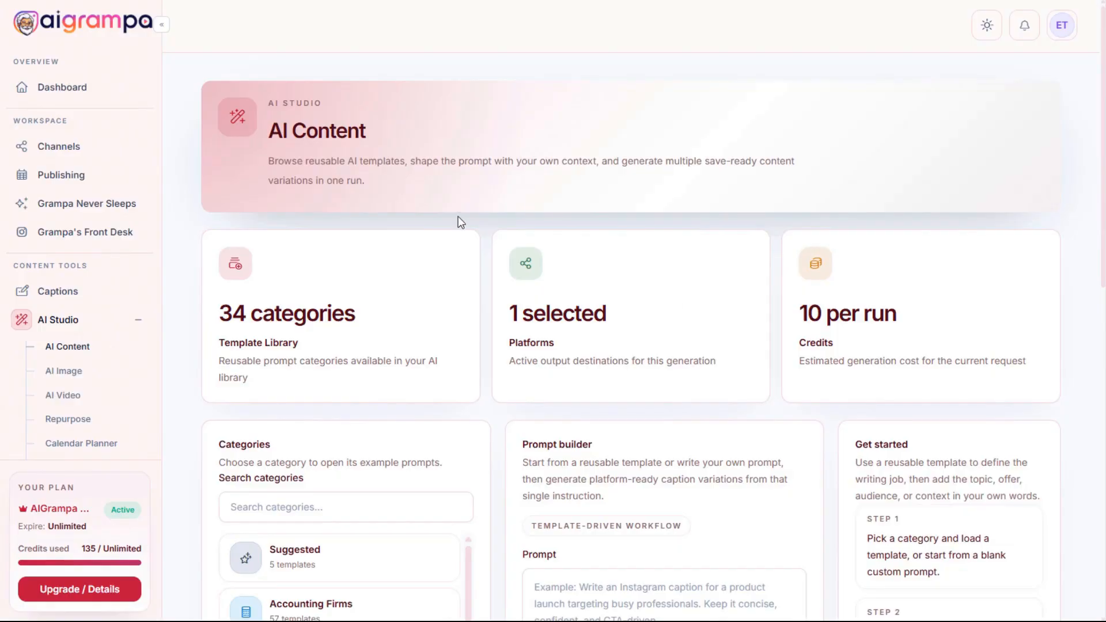
pyautogui.scroll(-4, 451, 239)
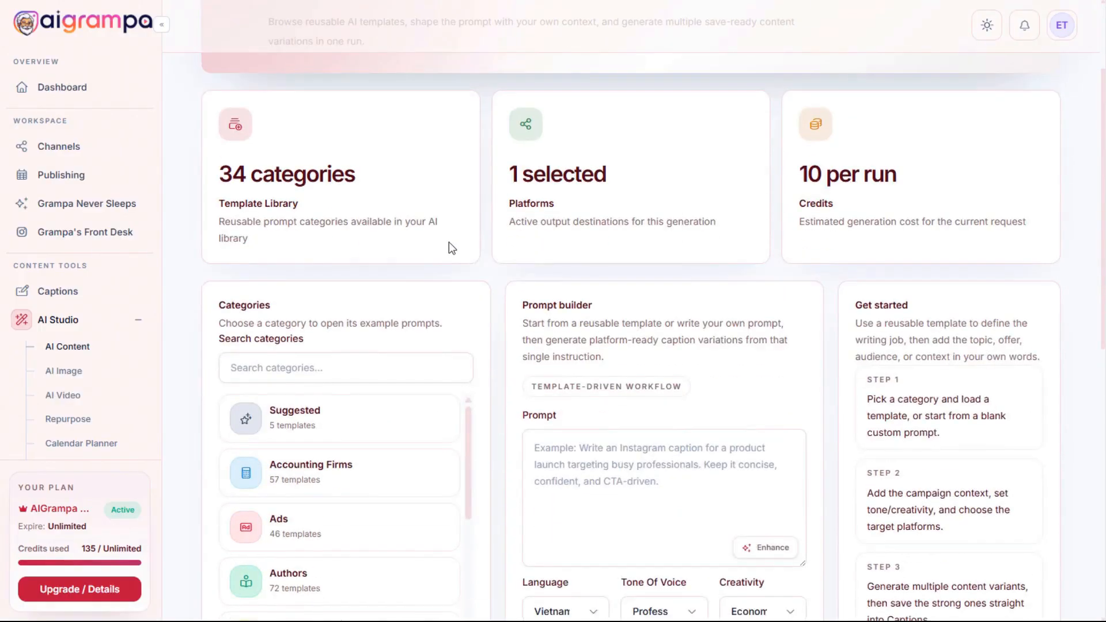
pyautogui.scroll(2, 489, 257)
pyautogui.scroll(-4, 489, 257)
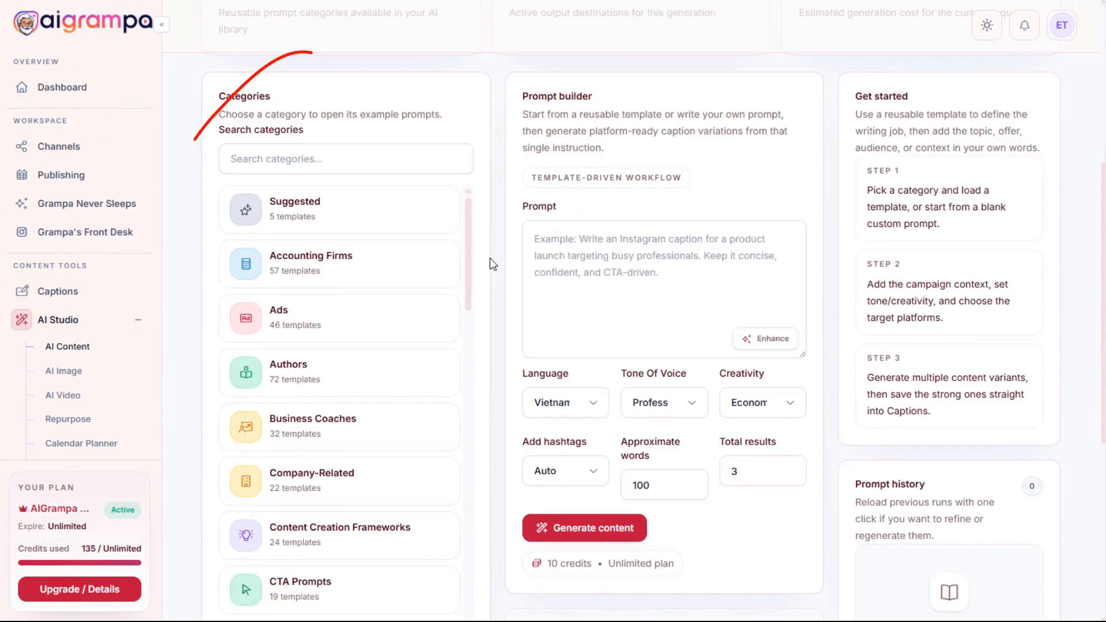
pyautogui.scroll(5, 489, 241)
pyautogui.scroll(-4, 454, 219)
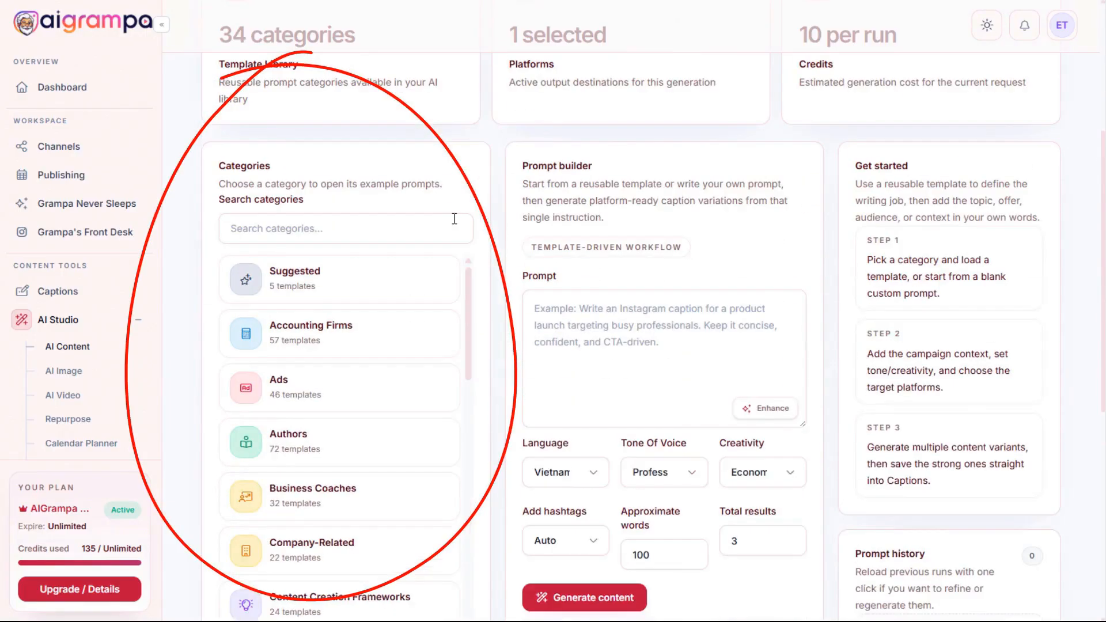
pyautogui.scroll(-4, 485, 260)
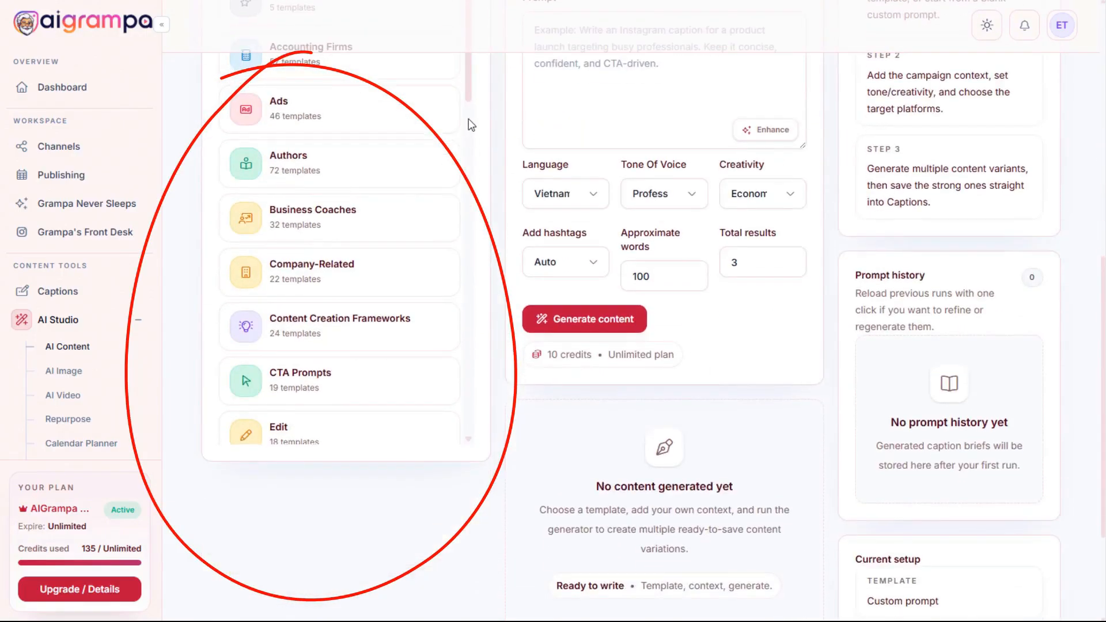
pyautogui.scroll(2, 468, 118)
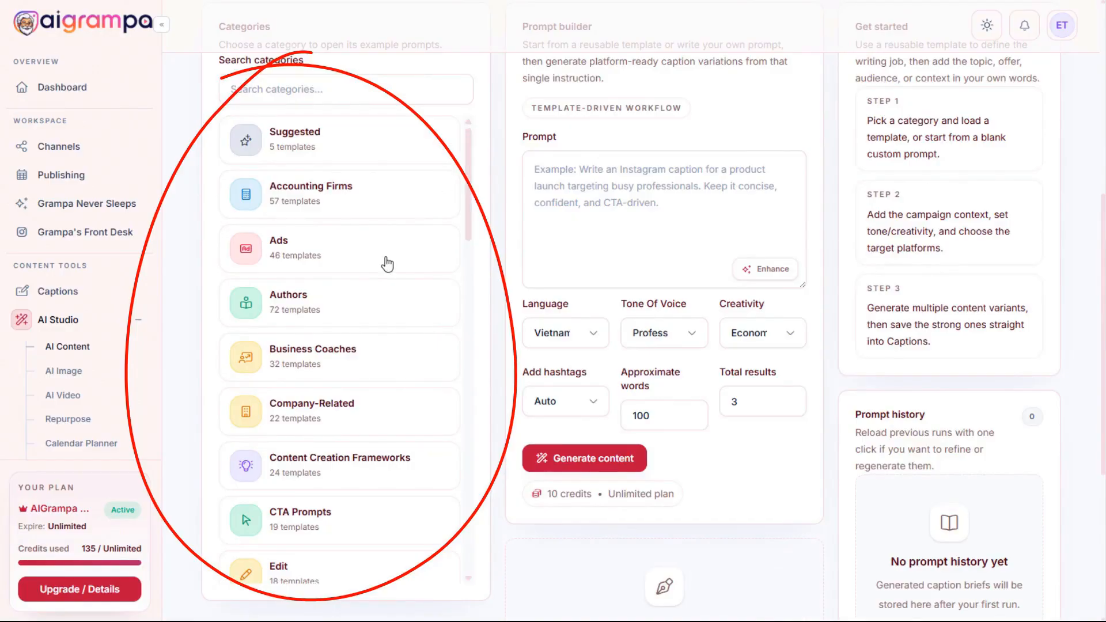
pyautogui.scroll(-2, 389, 302)
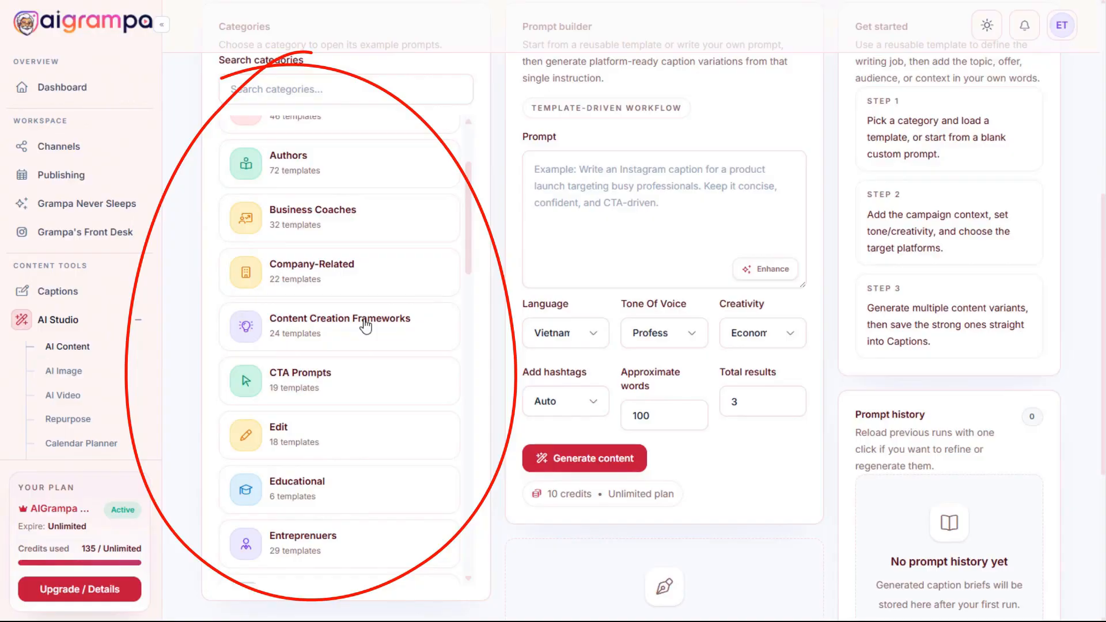
# Look through the AI Content template categories and open the Interactive category.
pyautogui.scroll(-2, 363, 334)
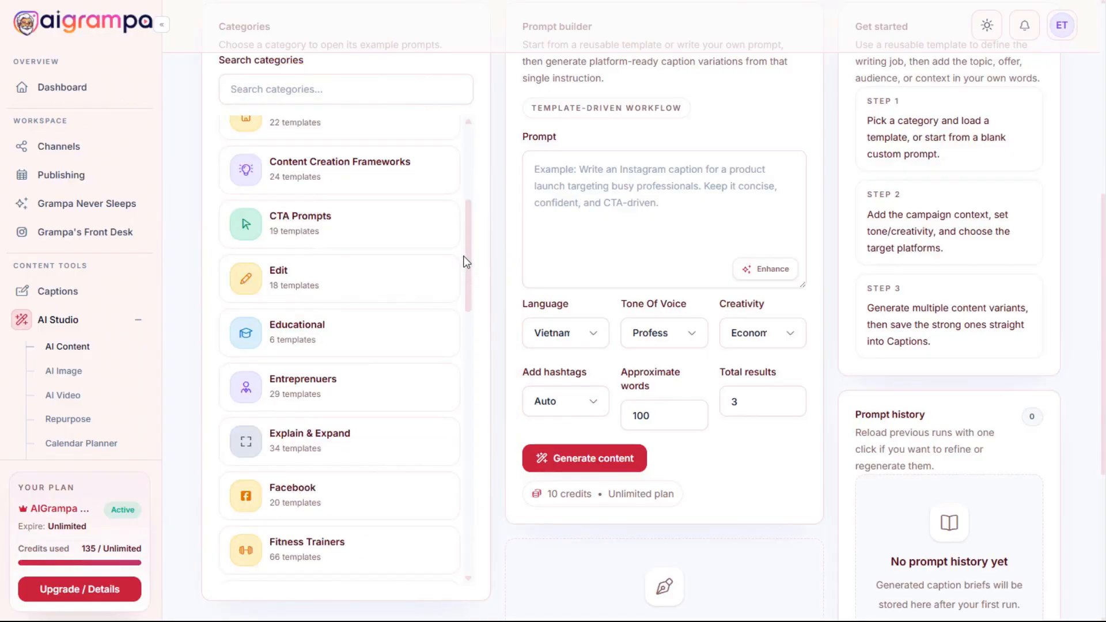
pyautogui.moveTo(463, 256); pyautogui.dragTo(459, 524)
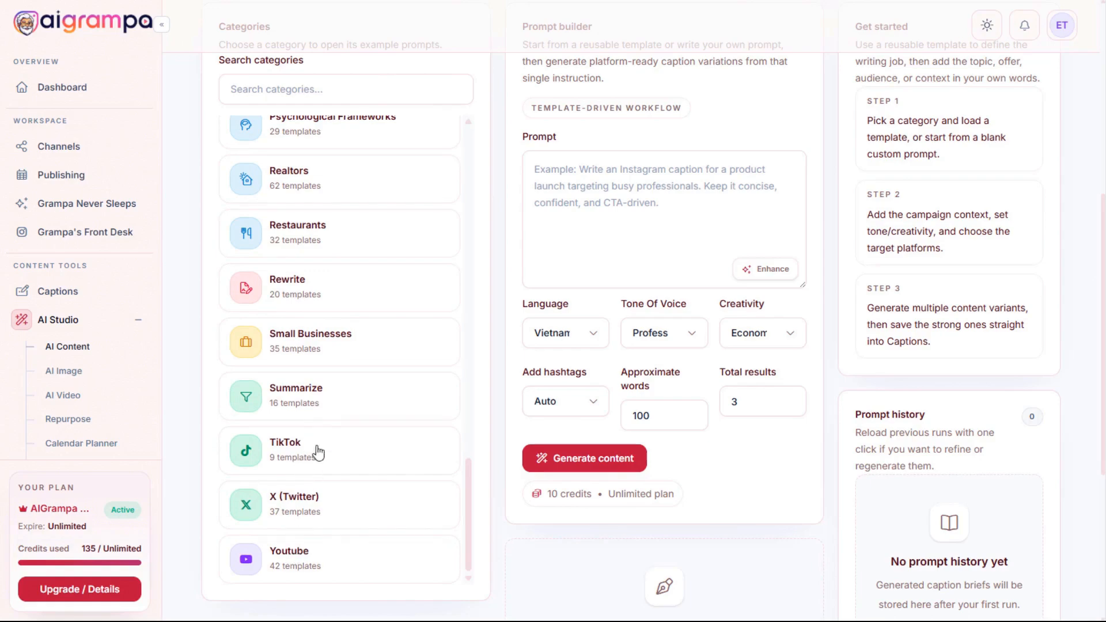
pyautogui.moveTo(465, 489); pyautogui.dragTo(400, 372)
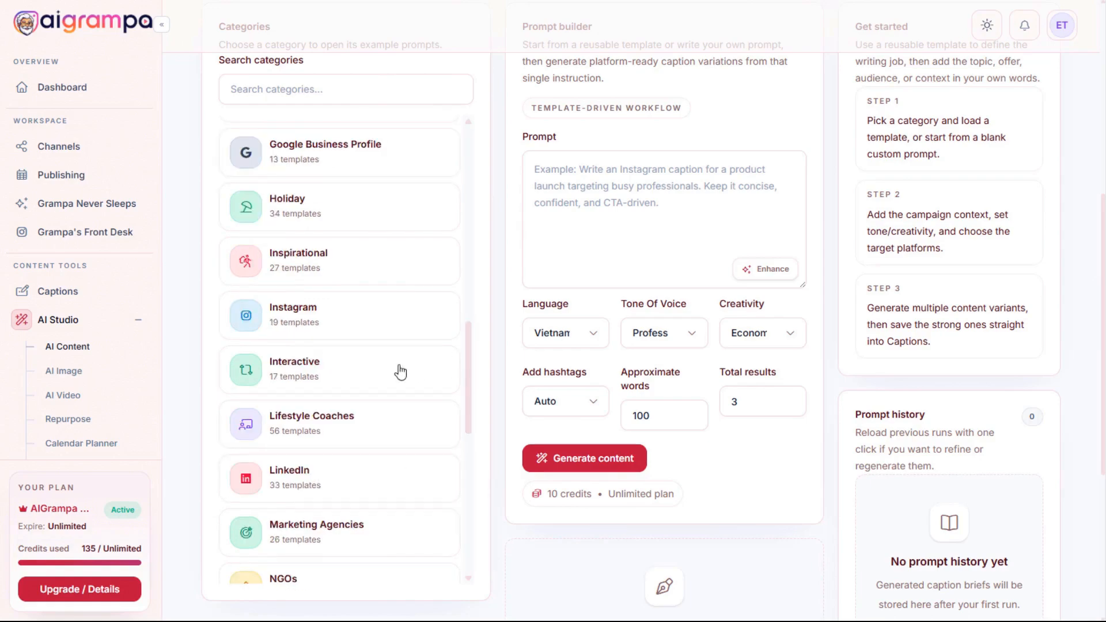
pyautogui.click(291, 367)
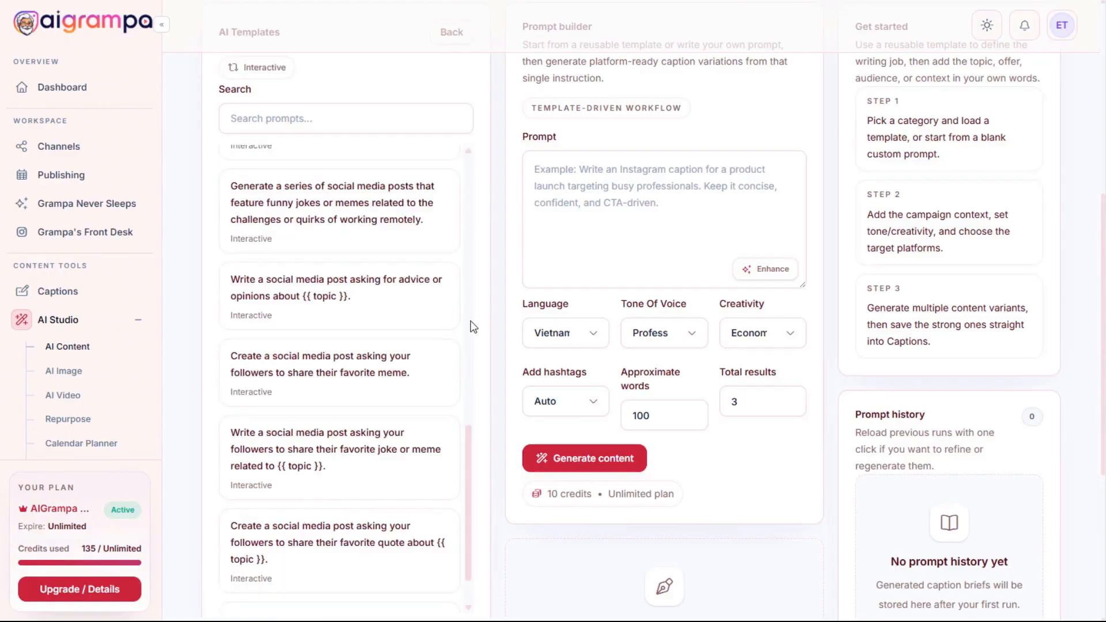
# Browse the Interactive templates and load "Create a social media challenge to encourage people to {{ activity }}" into the prompt builder.
pyautogui.moveTo(469, 452); pyautogui.dragTo(479, 175)
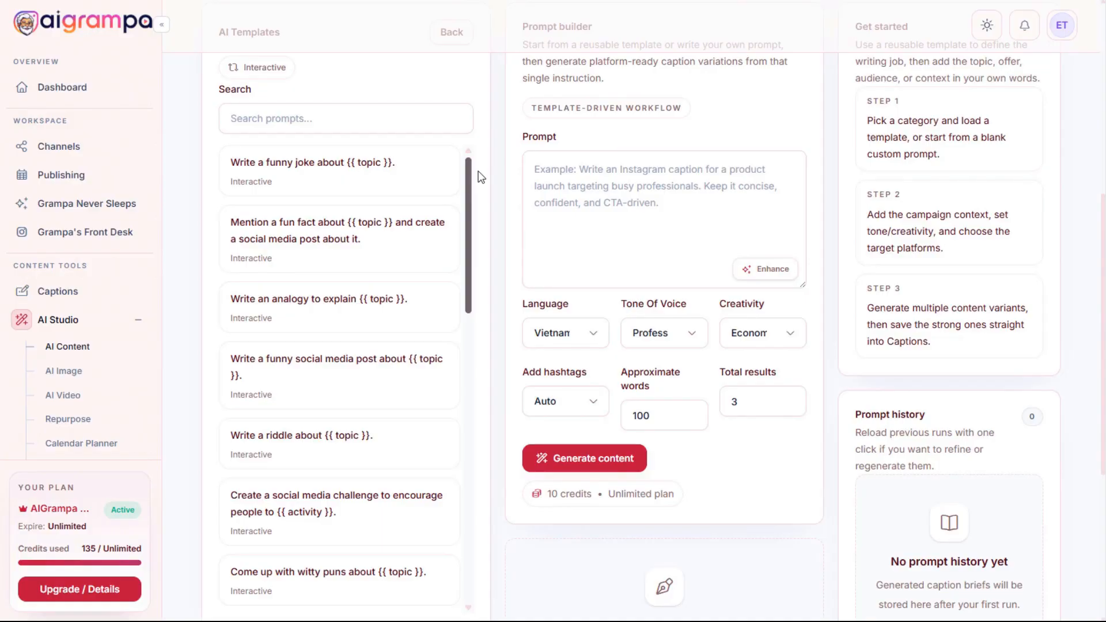
pyautogui.moveTo(473, 192); pyautogui.dragTo(455, 283)
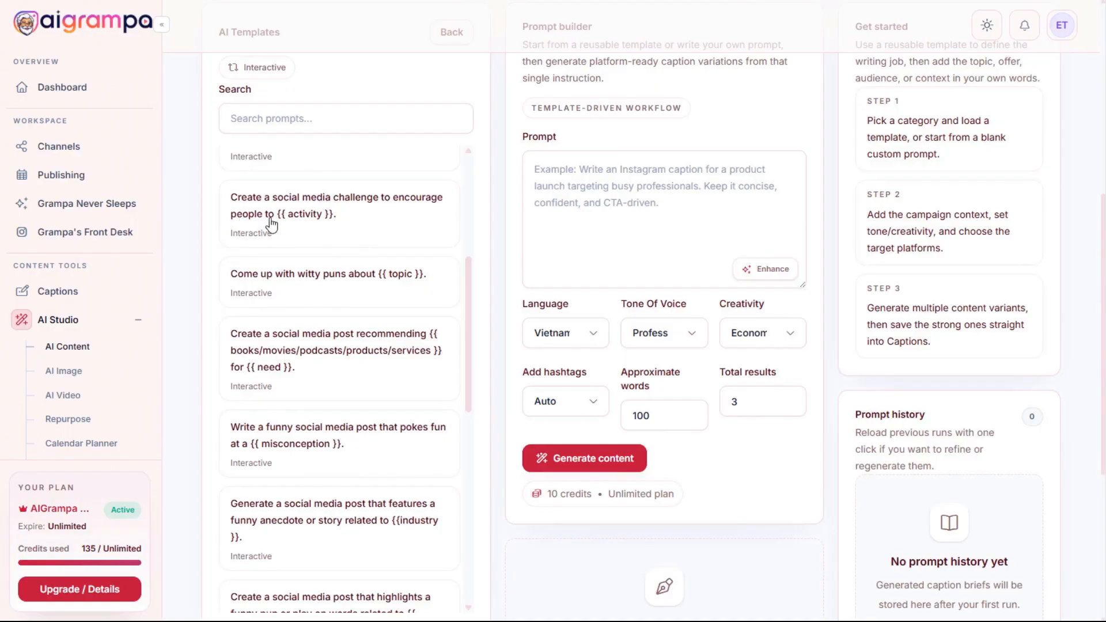
pyautogui.moveTo(469, 295); pyautogui.dragTo(464, 273)
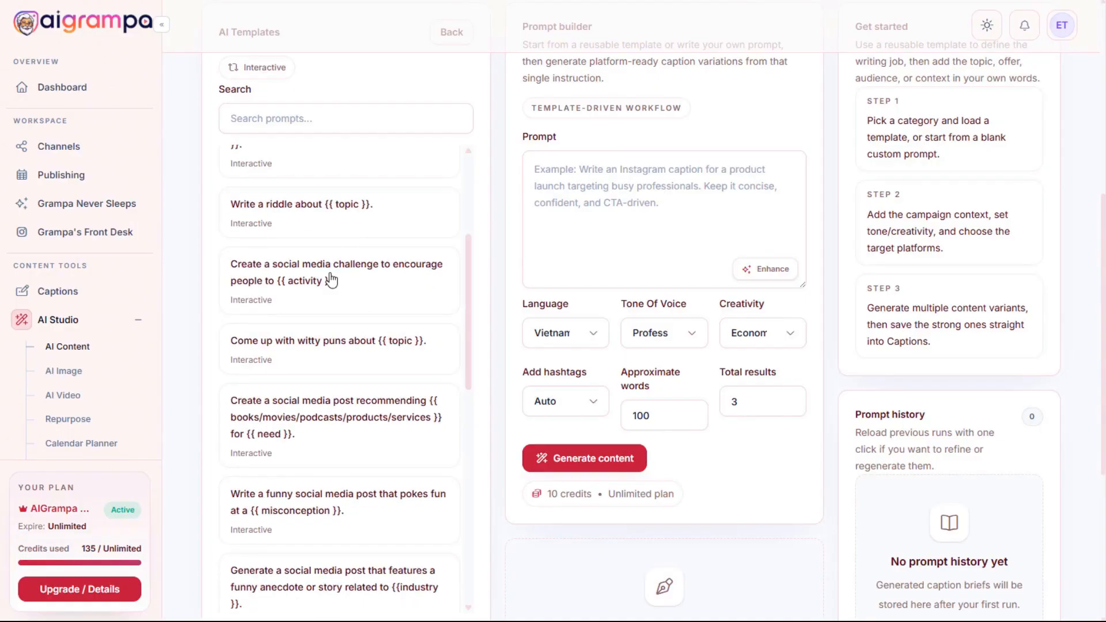
pyautogui.click(332, 280)
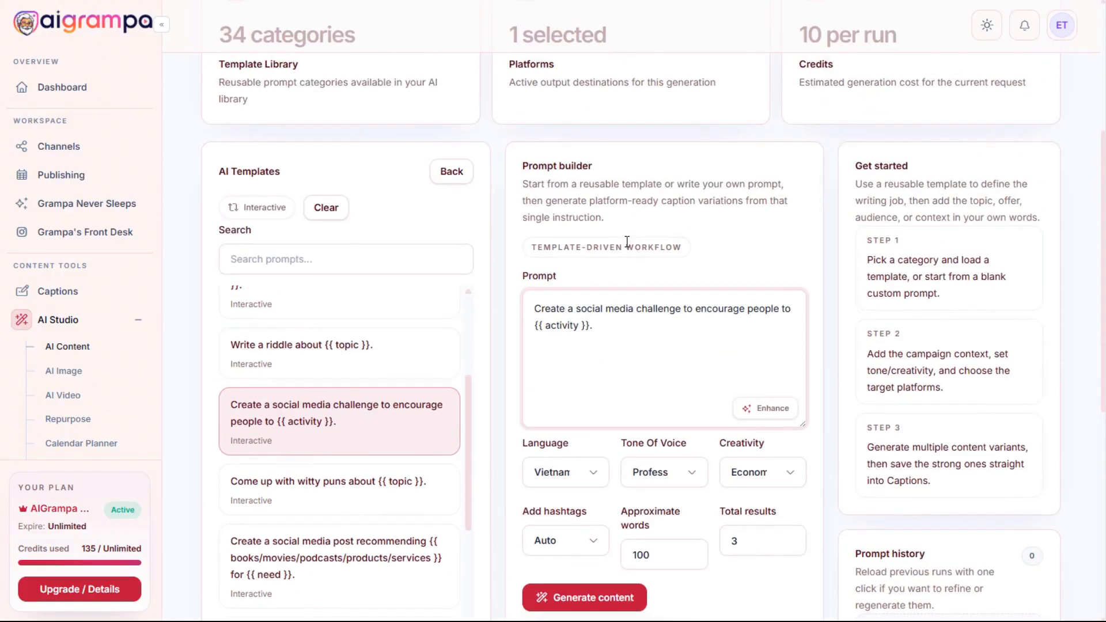
# Set the language to English, tone of voice to Casual and creativity to Balanced, and try to generate the content.
pyautogui.scroll(-1, 665, 351)
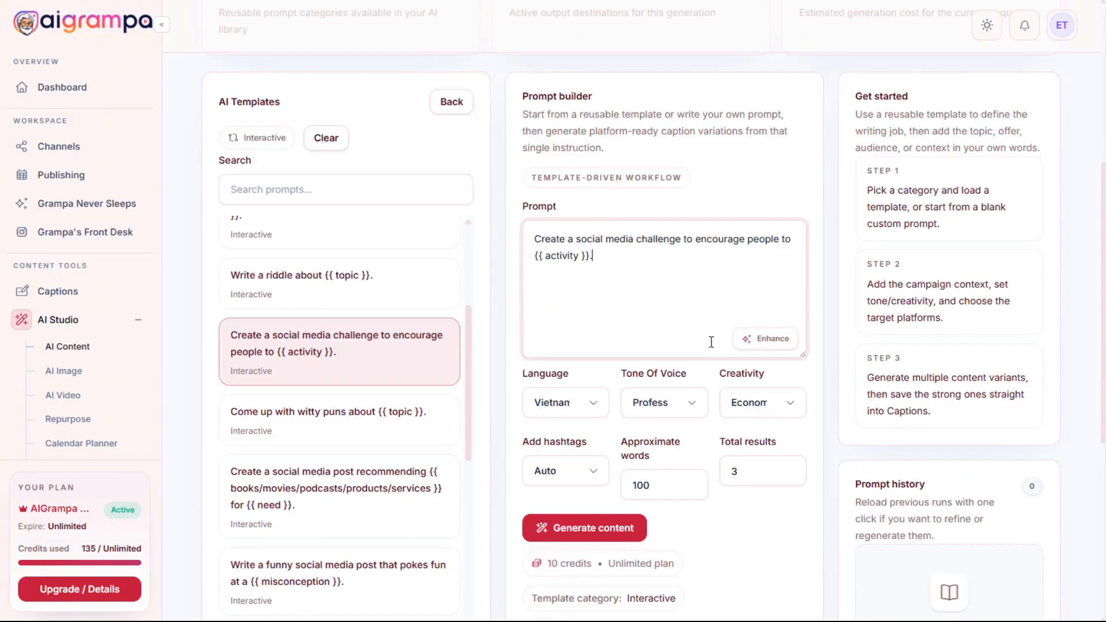
pyautogui.click(581, 405)
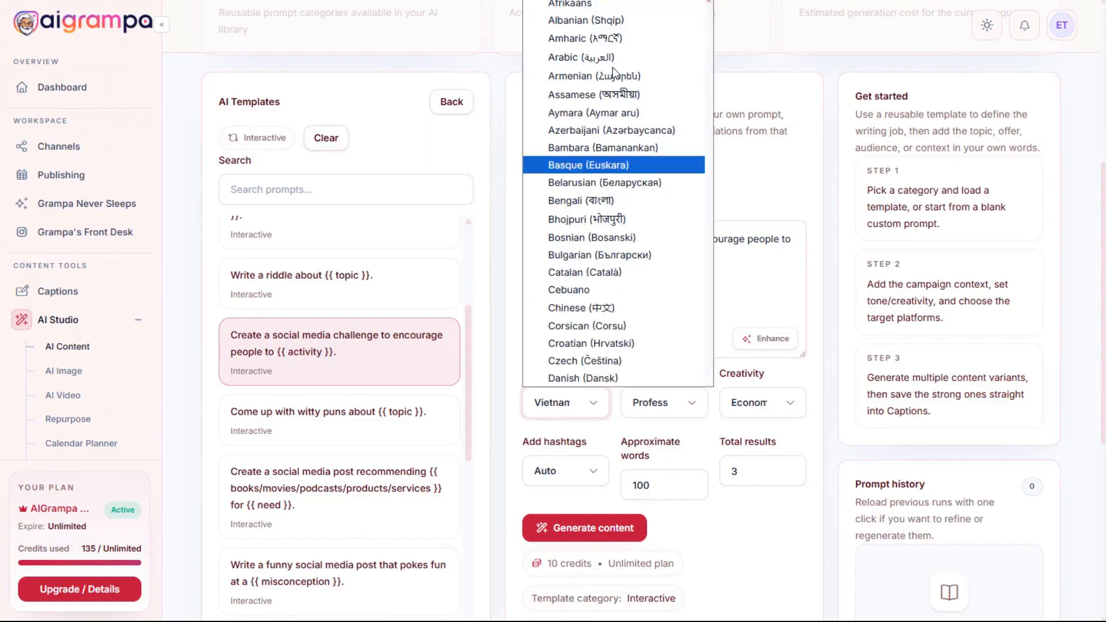
pyautogui.click(609, 1)
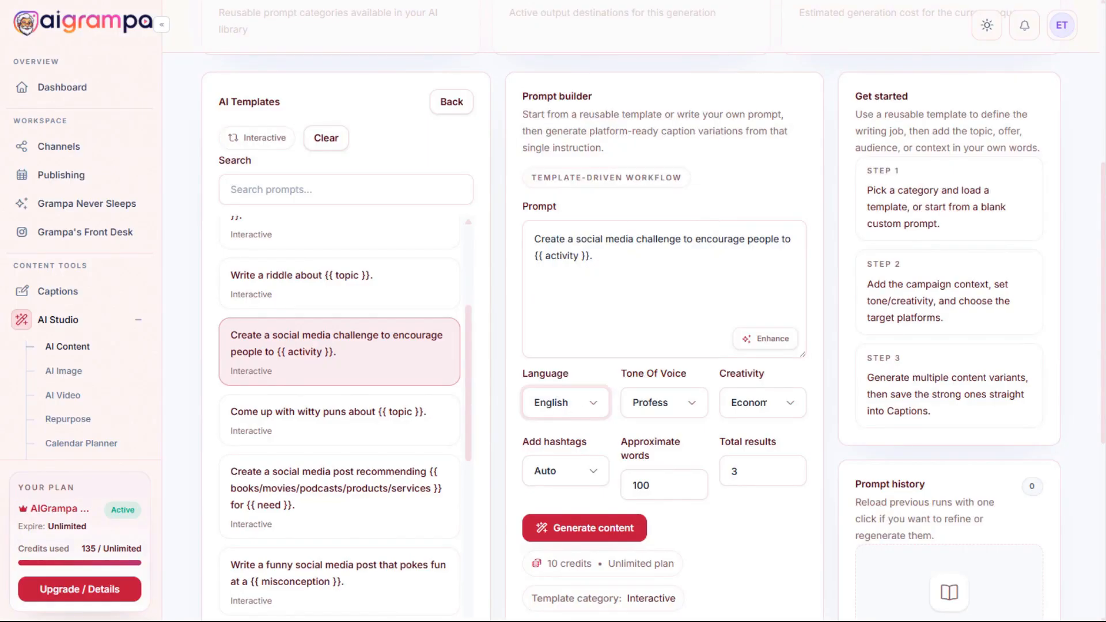
pyautogui.click(666, 406)
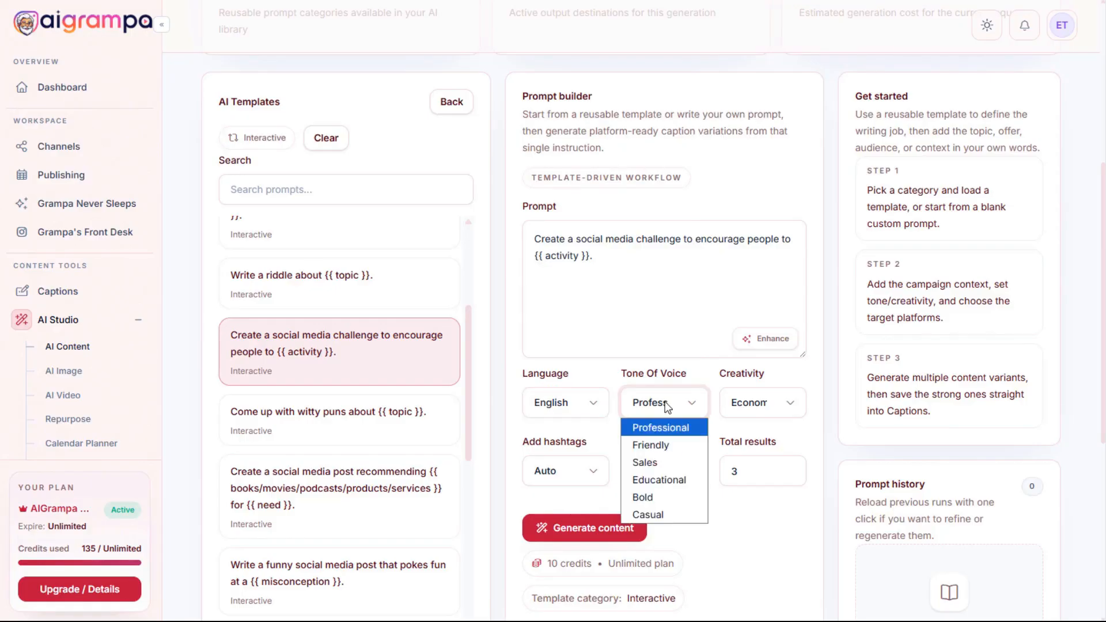
pyautogui.click(659, 513)
pyautogui.click(755, 406)
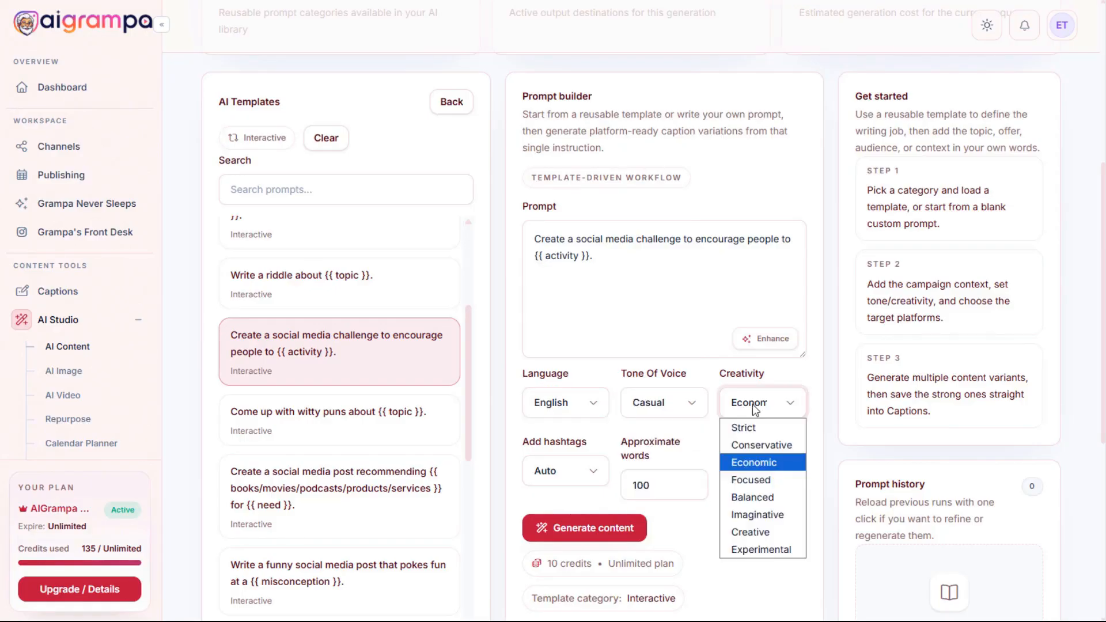
pyautogui.click(752, 497)
pyautogui.scroll(-3, 753, 507)
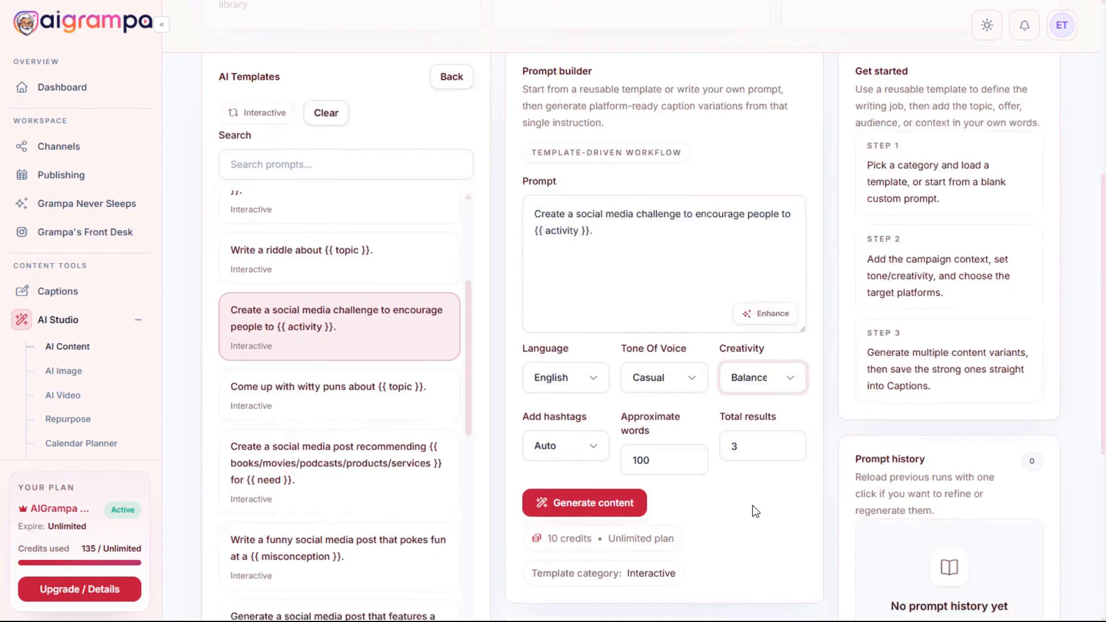
pyautogui.click(569, 391)
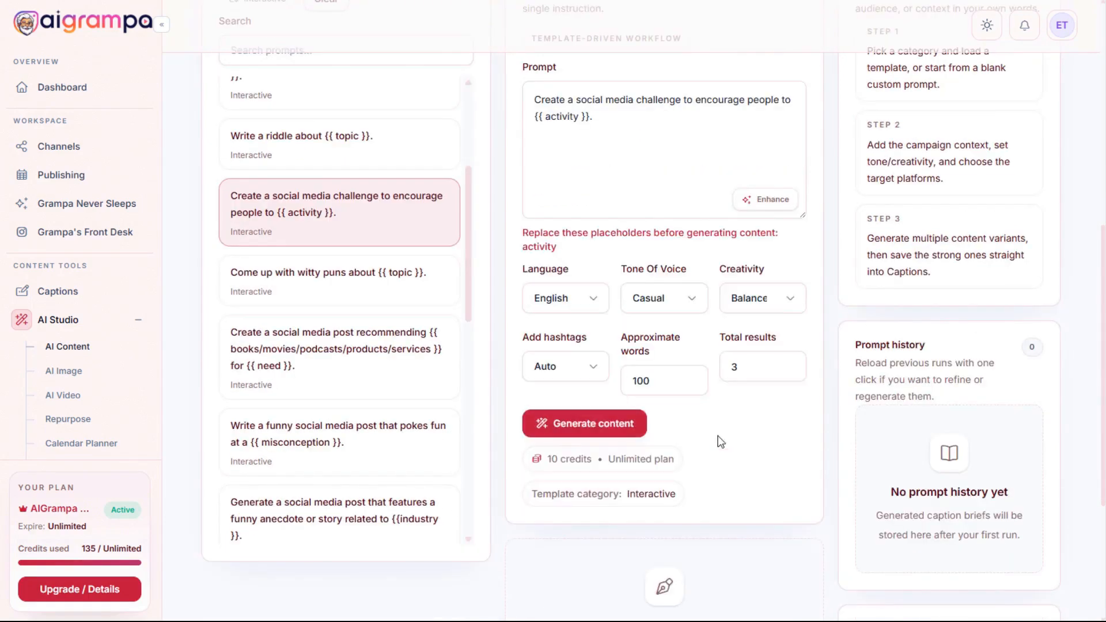
# Replace the {{ activity }} placeholder in the prompt with "share their favorite Bible verse" and generate the content.
pyautogui.scroll(1, 728, 451)
pyautogui.moveTo(534, 116); pyautogui.dragTo(567, 117)
pyautogui.moveTo(567, 186); pyautogui.dragTo(593, 186)
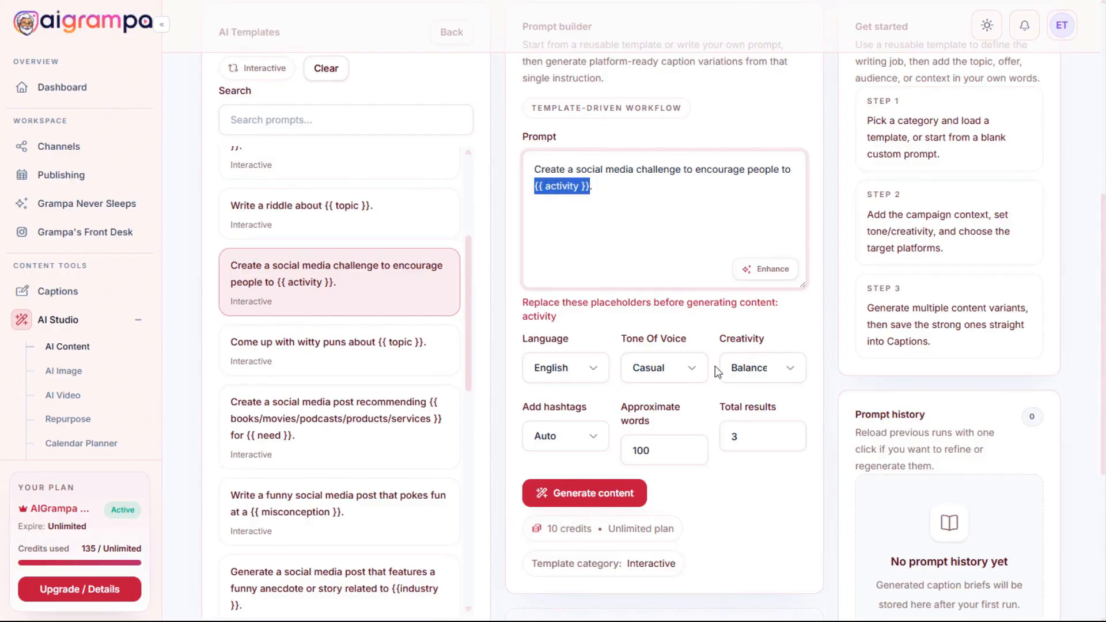
pyautogui.write('share their favorite Bible verse')
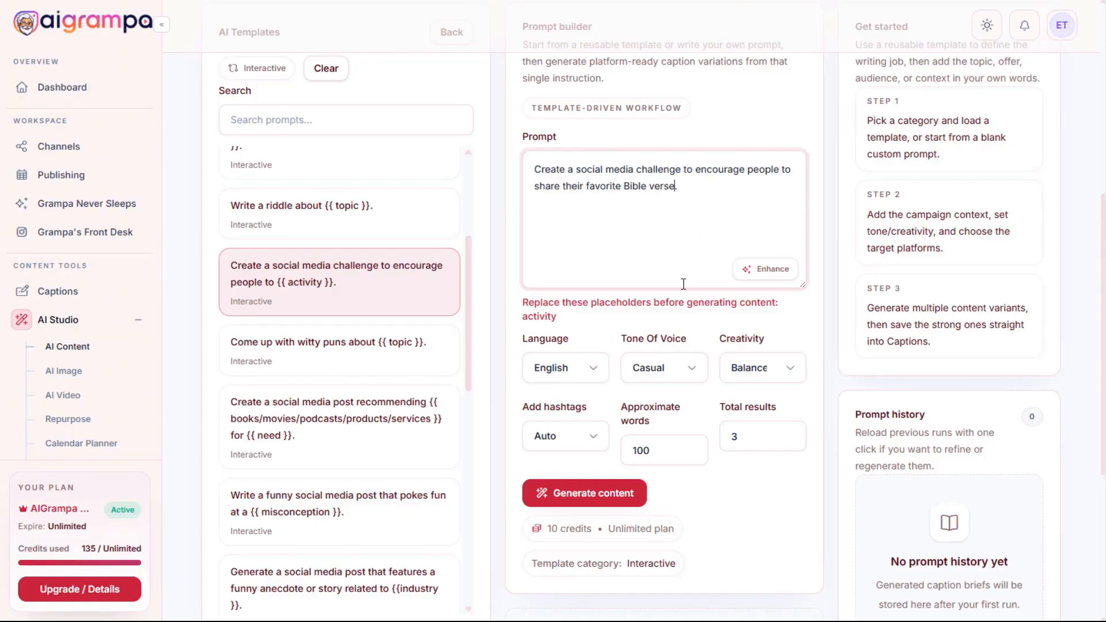
pyautogui.click(584, 493)
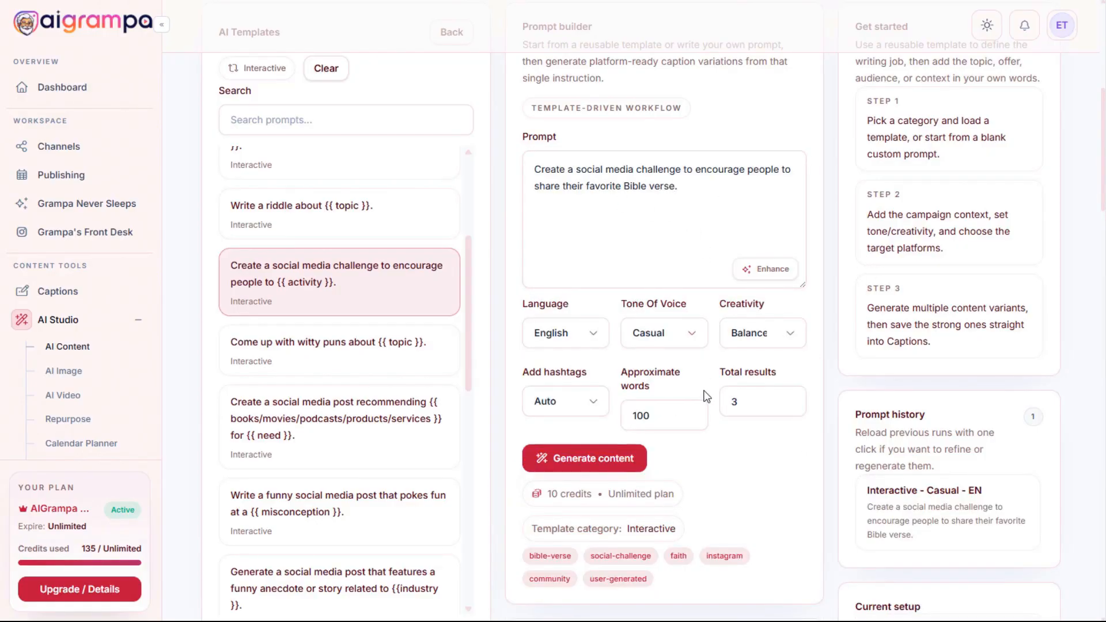
# Skim all the generated content variants from the first to the last and return to Variation 1.
pyautogui.scroll(-8, 757, 312)
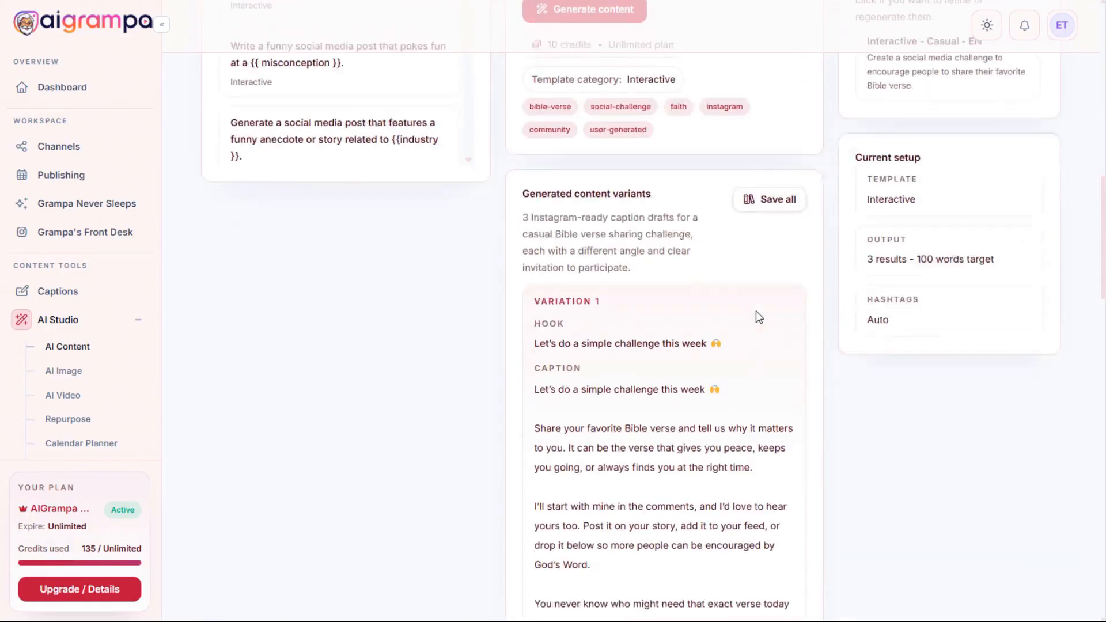
pyautogui.scroll(-15, 756, 314)
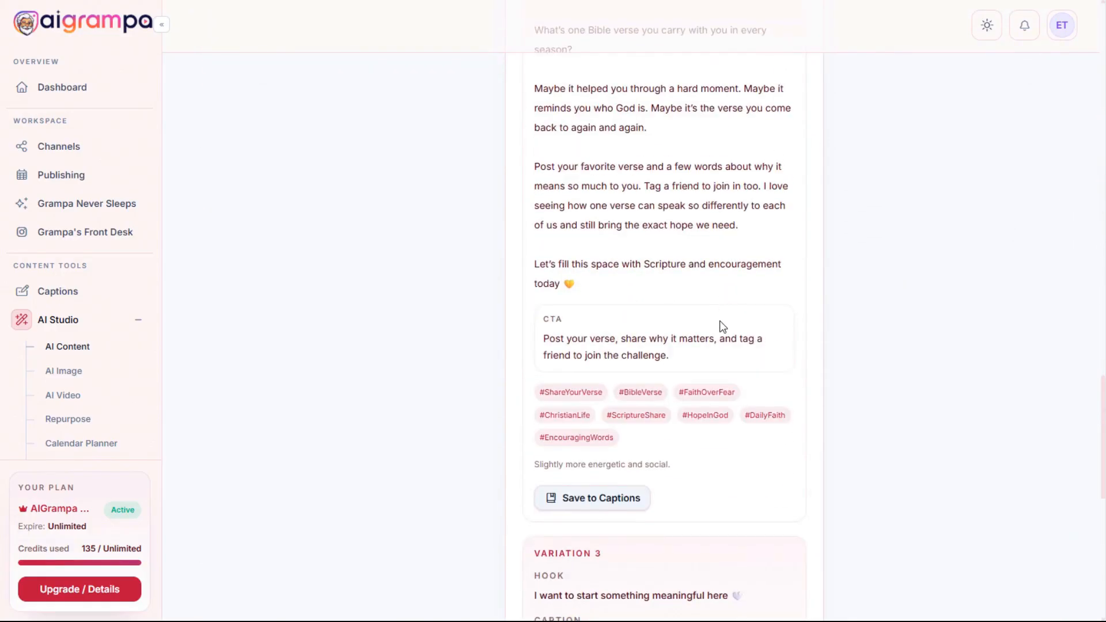
pyautogui.scroll(-10, 723, 327)
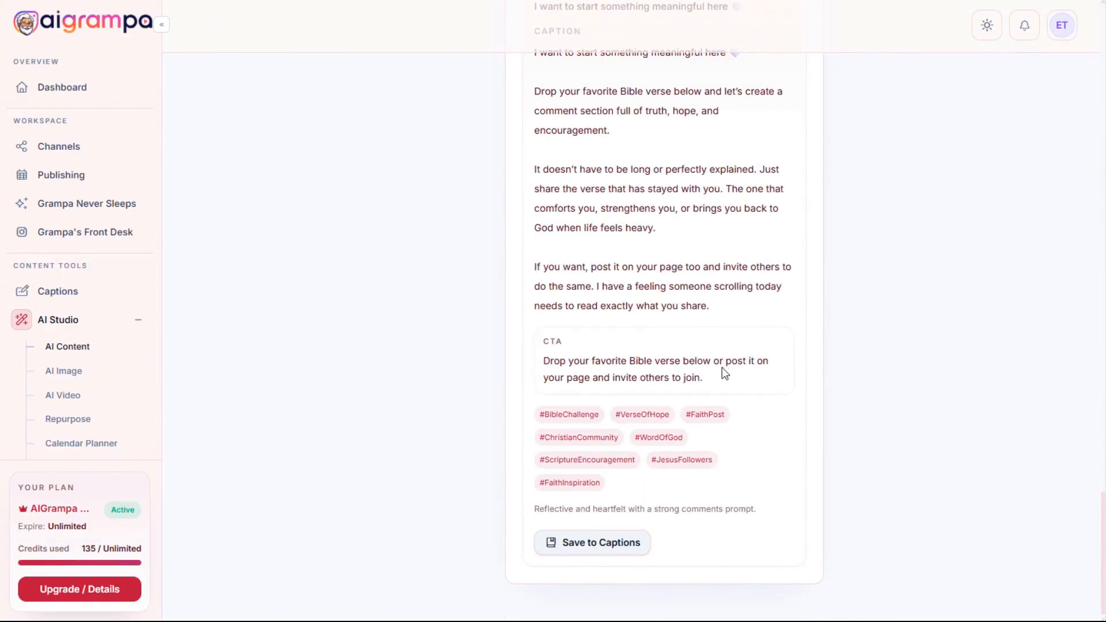
pyautogui.scroll(20, 720, 369)
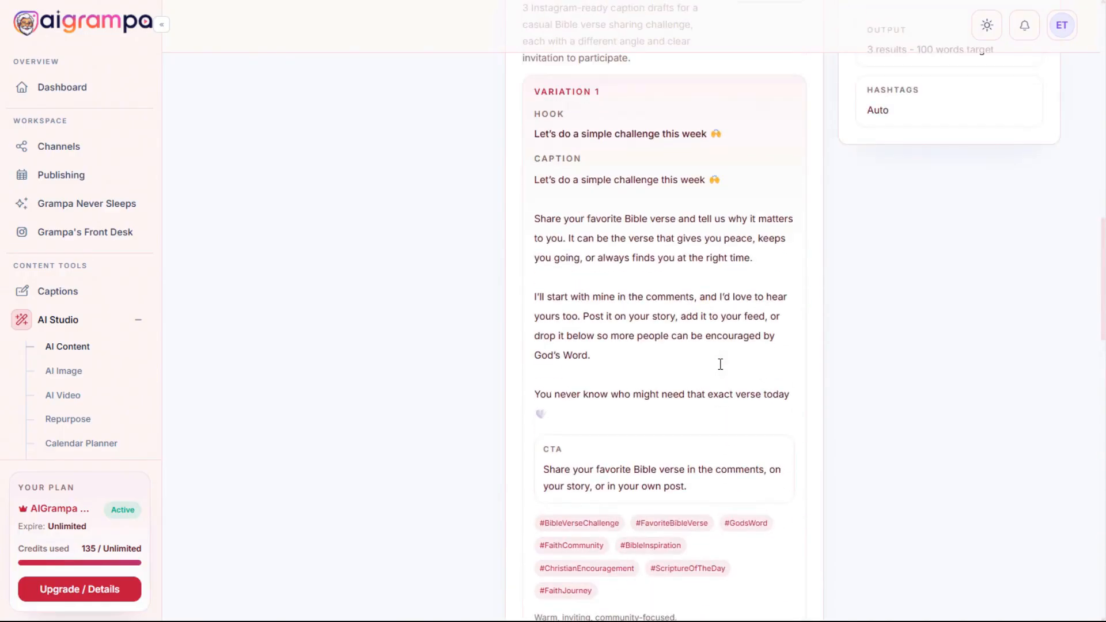
# Examine Variation 1's hook against the start of Variation 2, and highlight Variation 1's hook text.
pyautogui.scroll(3, 720, 364)
pyautogui.scroll(-1, 719, 364)
pyautogui.scroll(-1, 720, 364)
pyautogui.moveTo(536, 113)
pyautogui.mouseDown()
pyautogui.moveTo(592, 128)
pyautogui.moveTo(724, 130)
pyautogui.moveTo(610, 133)
pyautogui.moveTo(535, 114)
pyautogui.mouseUp()
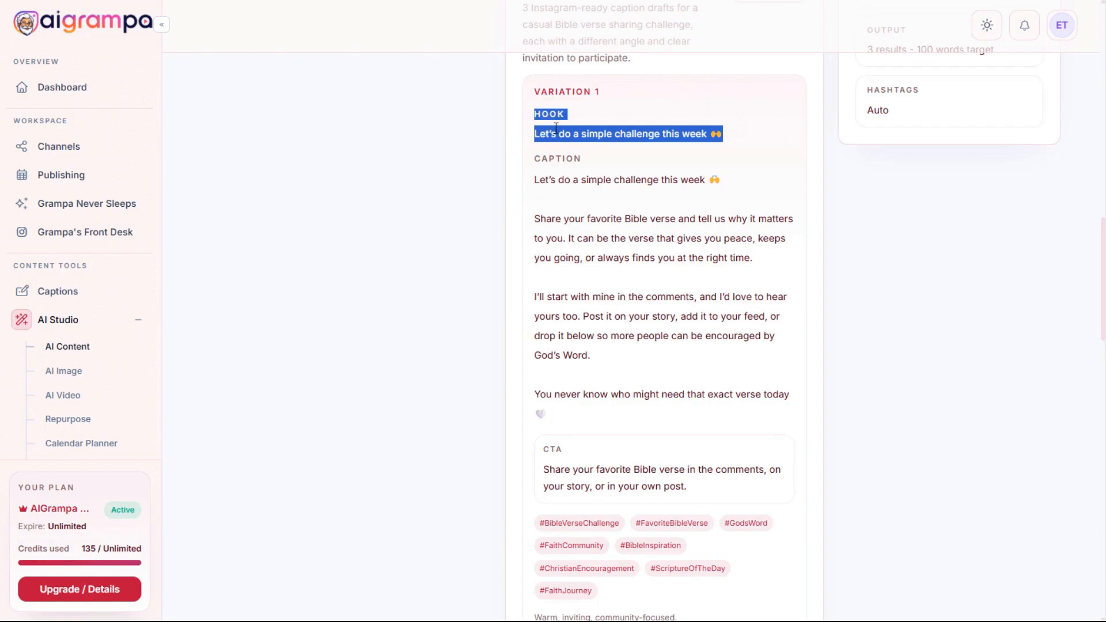
pyautogui.click(689, 144)
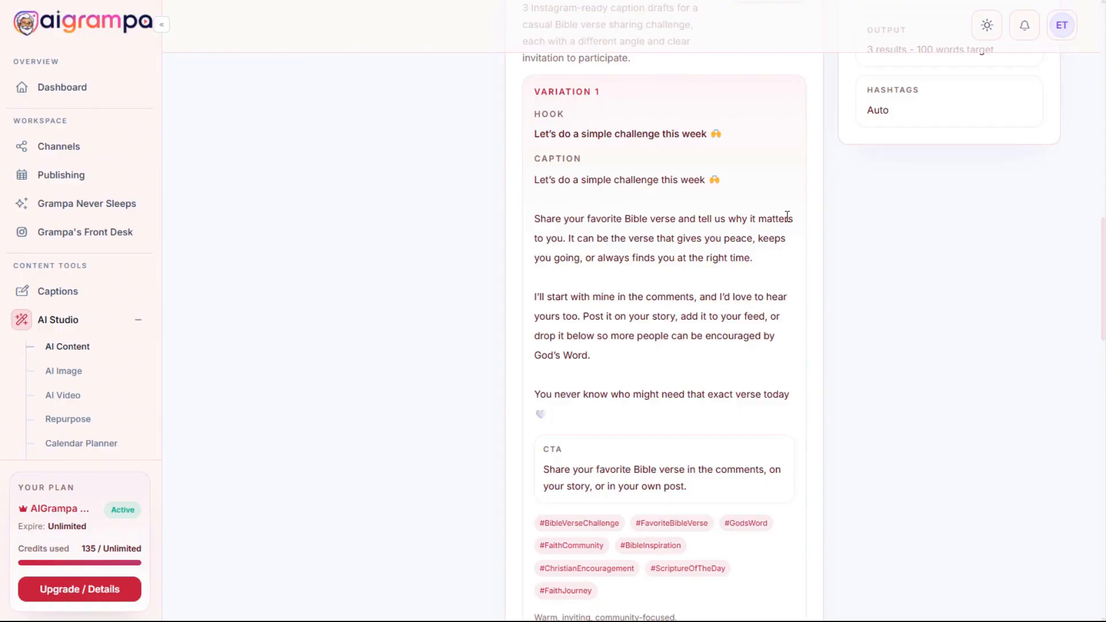
pyautogui.scroll(-8, 787, 215)
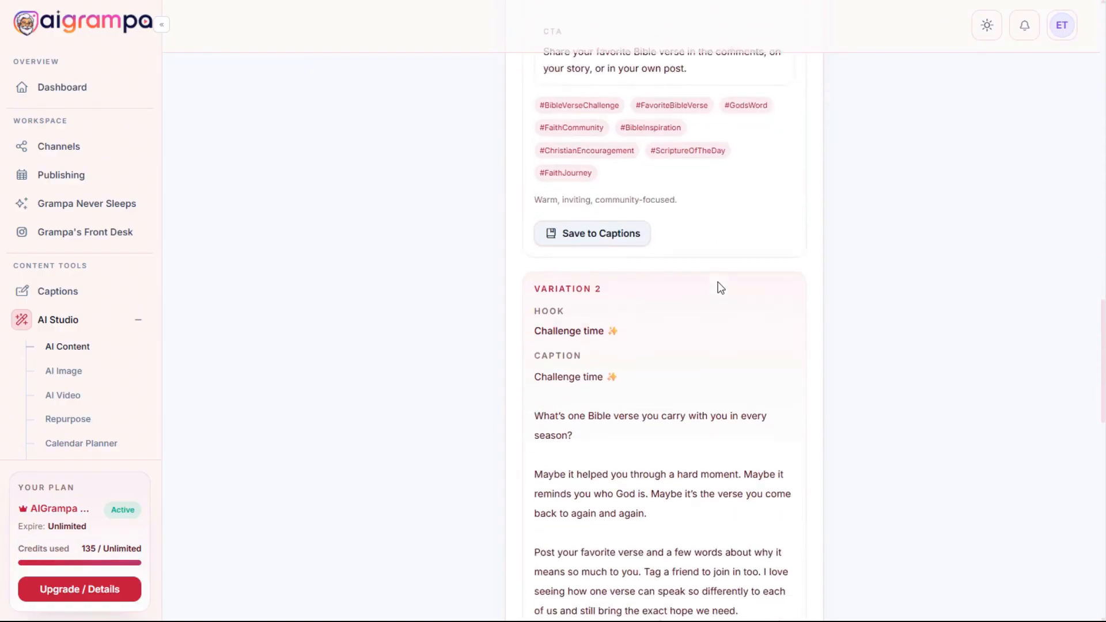
pyautogui.moveTo(536, 262); pyautogui.dragTo(628, 262)
pyautogui.scroll(9, 693, 316)
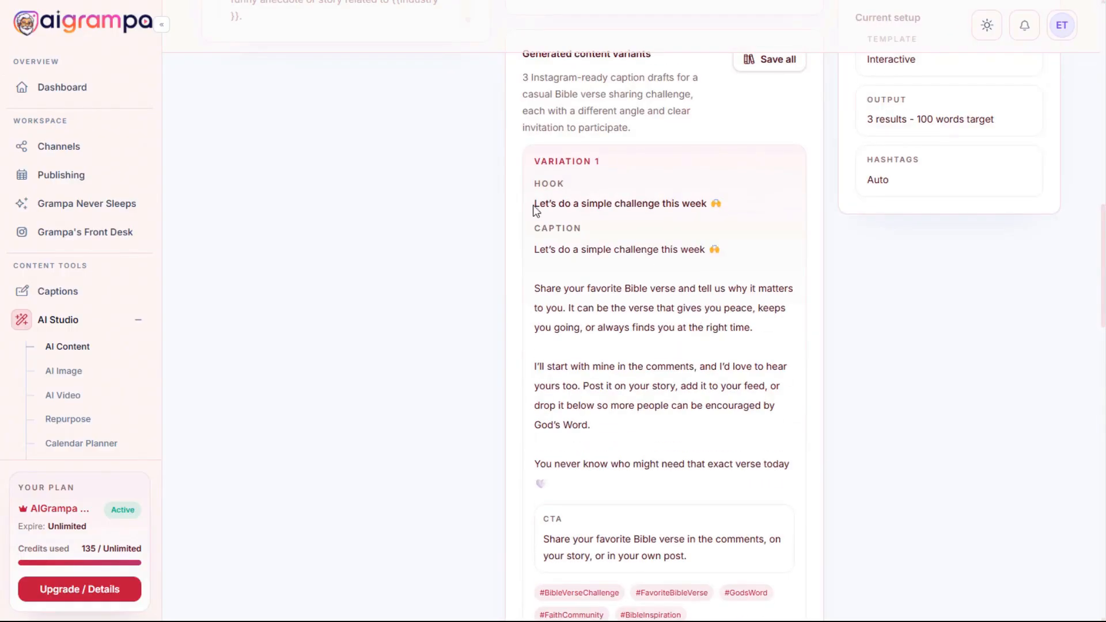
pyautogui.moveTo(534, 204); pyautogui.dragTo(751, 209)
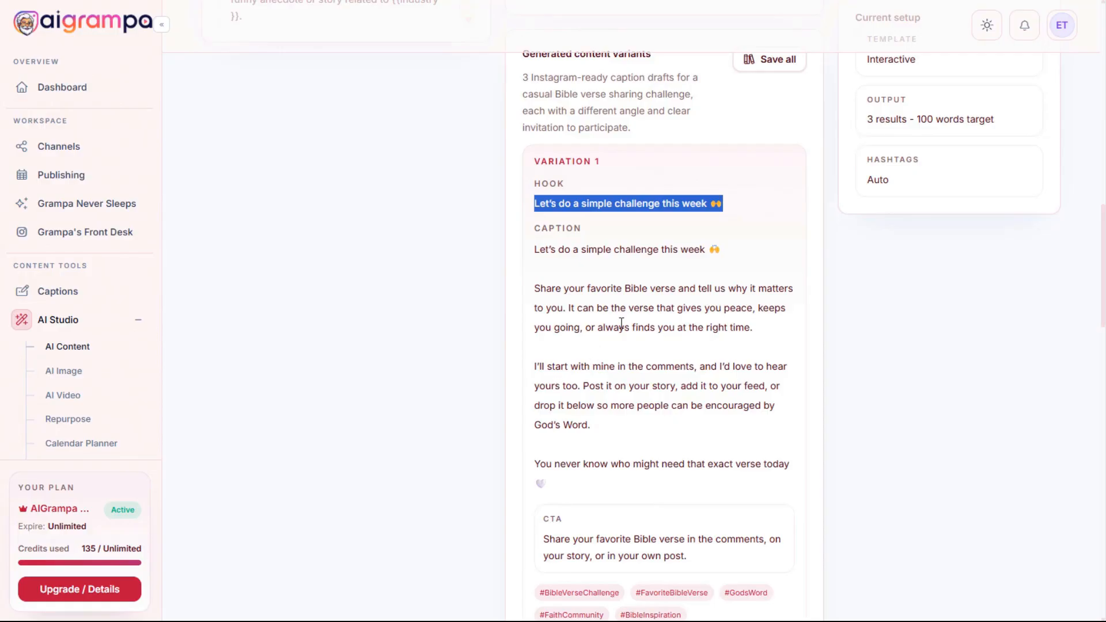
# Review the caption, CTA and hashtags of the generated variations, and highlight Variation 3's hook text.
pyautogui.scroll(-1, 621, 324)
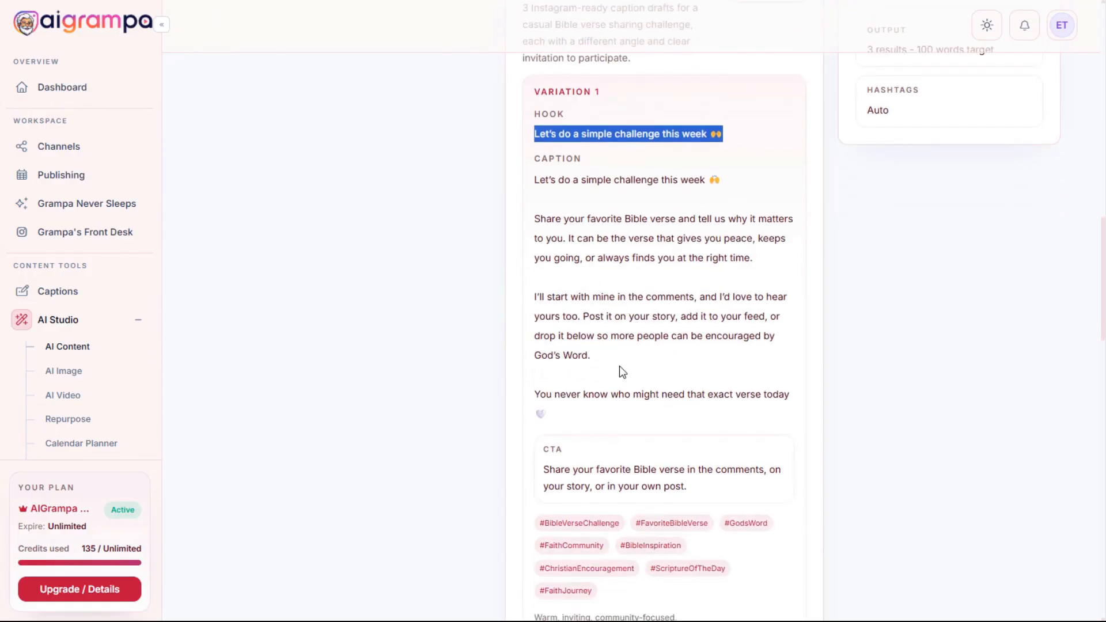
pyautogui.scroll(-3, 606, 261)
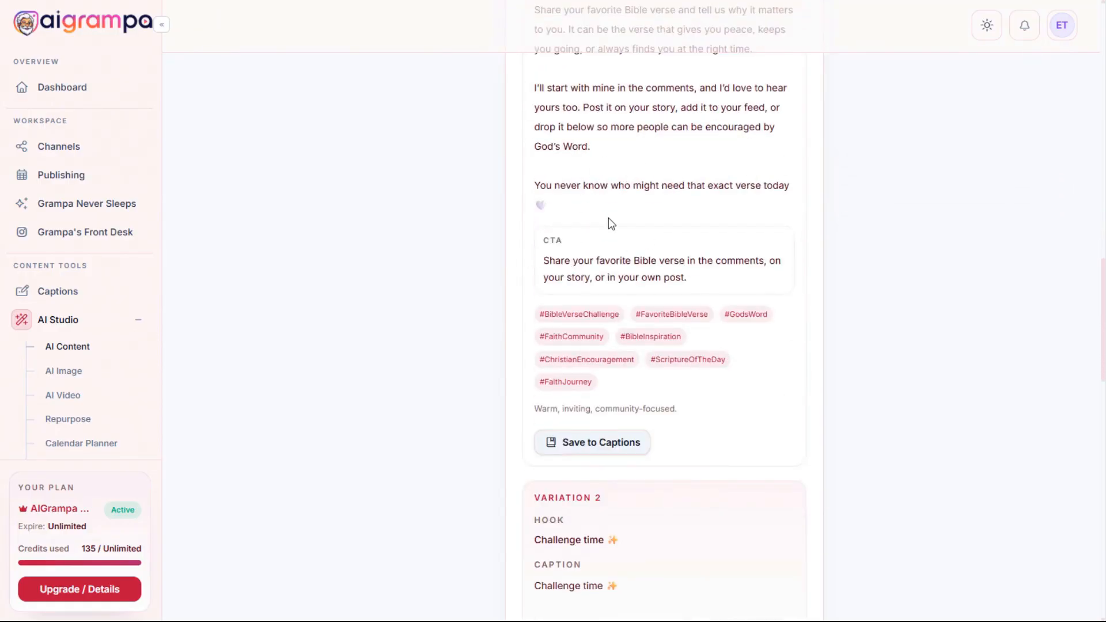
pyautogui.scroll(5, 612, 246)
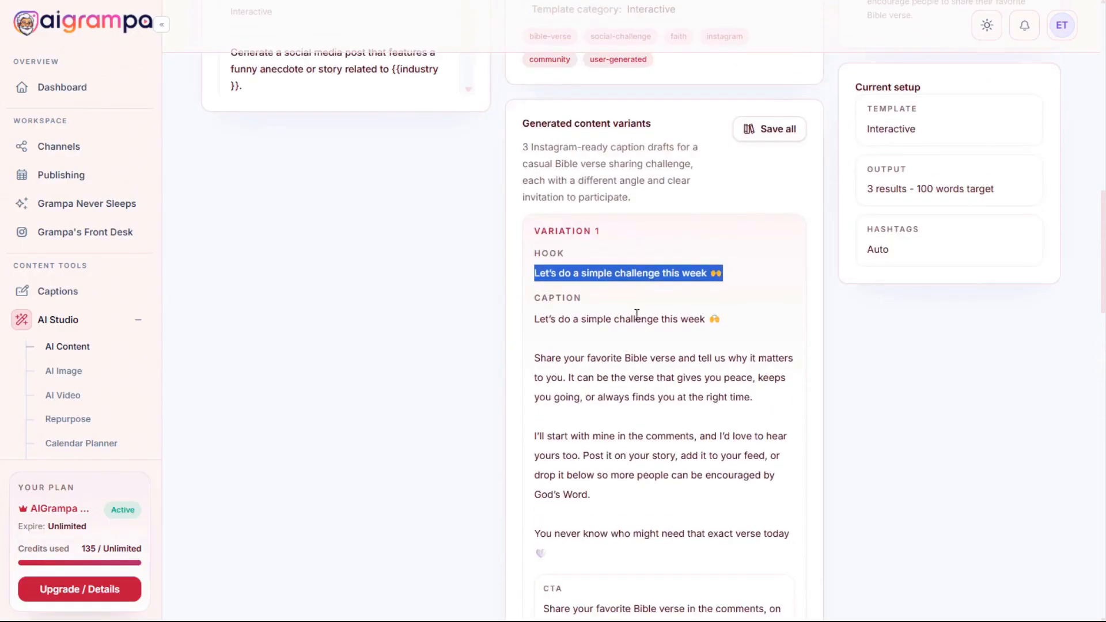
pyautogui.scroll(-4, 637, 316)
pyautogui.scroll(-2, 669, 288)
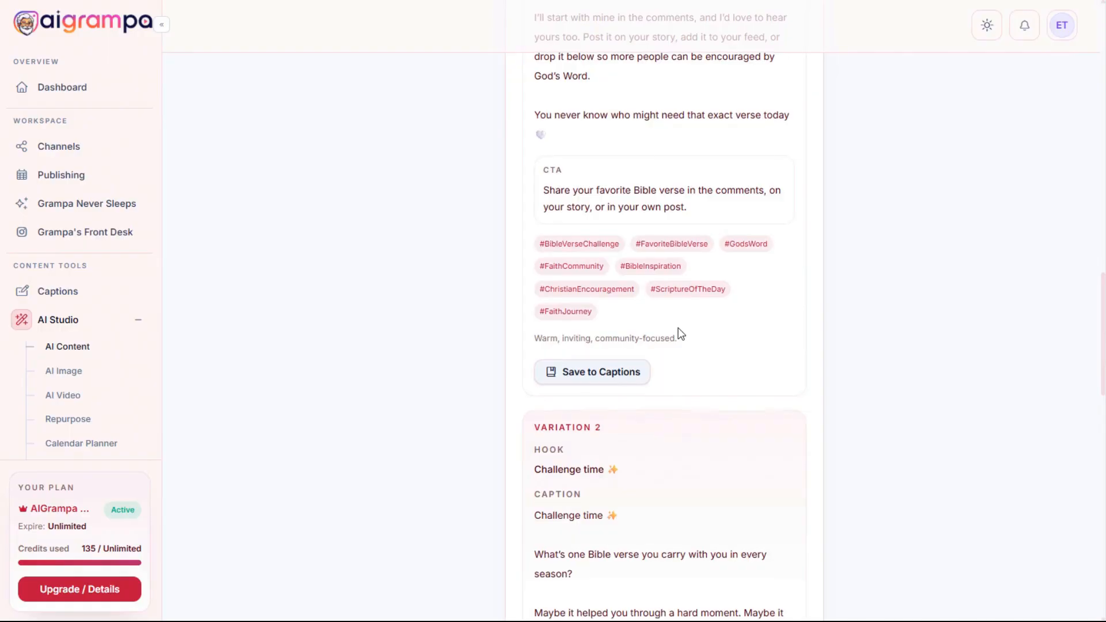
pyautogui.scroll(-3, 681, 335)
pyautogui.scroll(-2, 677, 334)
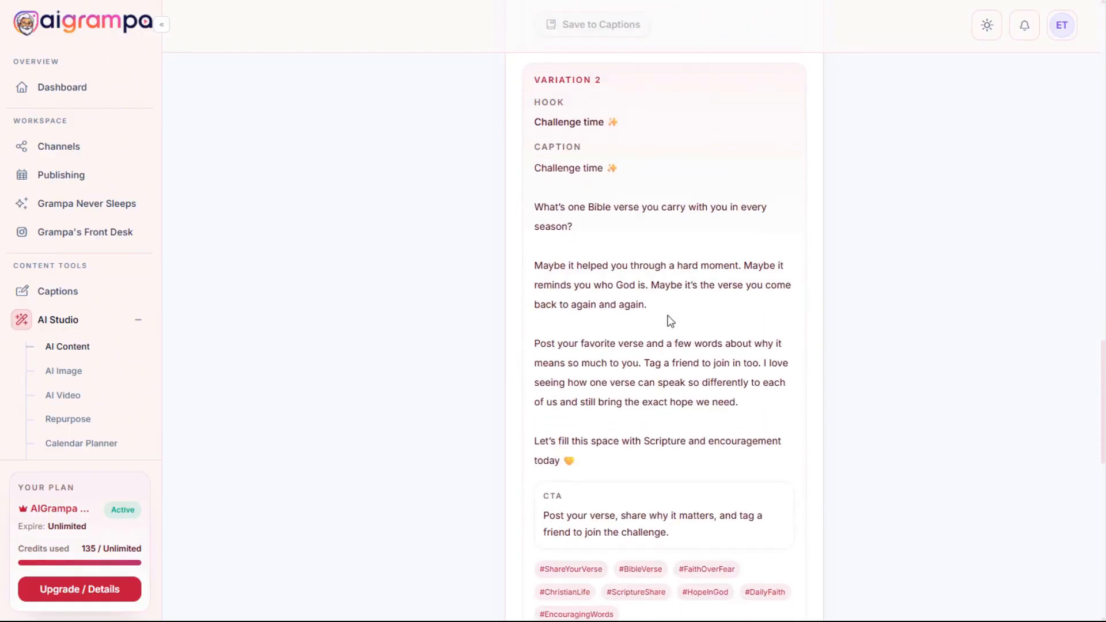
pyautogui.scroll(1, 670, 320)
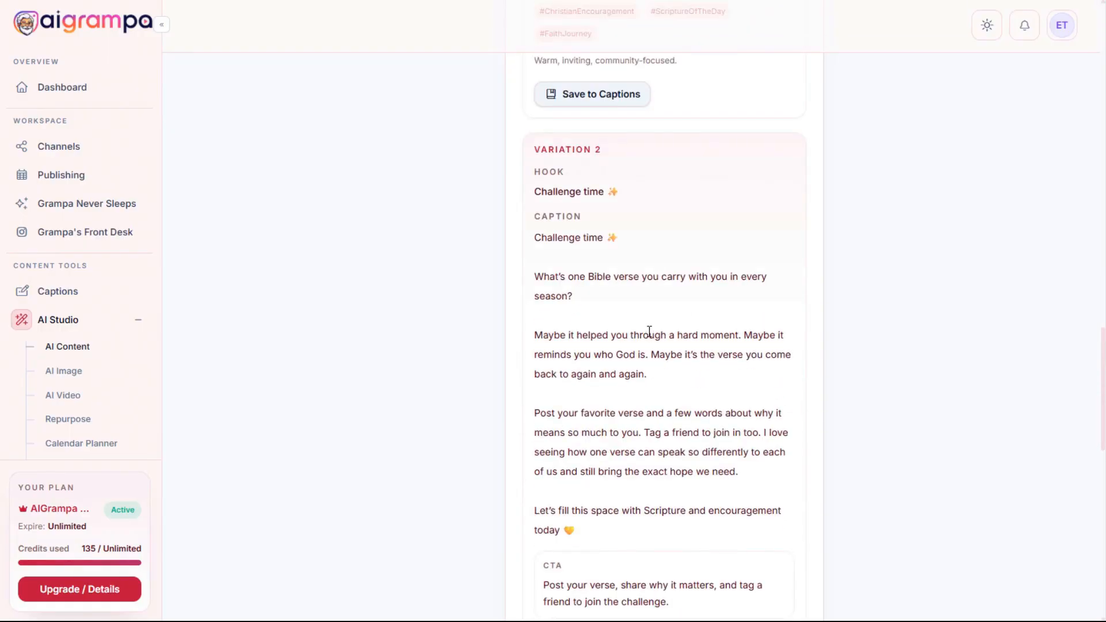
pyautogui.scroll(-10, 647, 331)
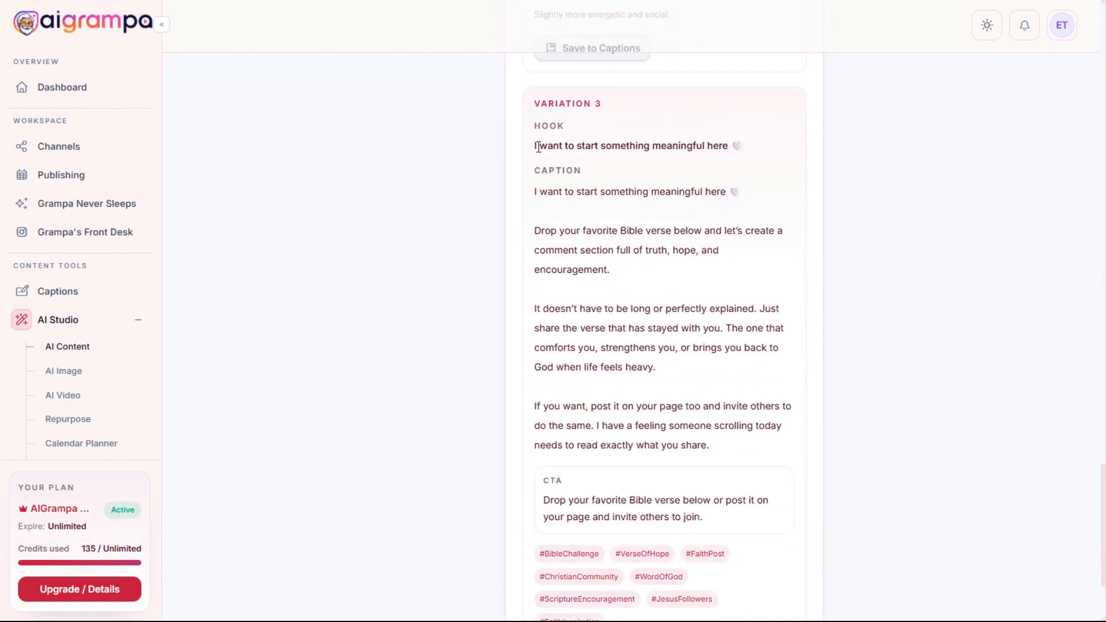
pyautogui.moveTo(535, 145); pyautogui.dragTo(745, 148)
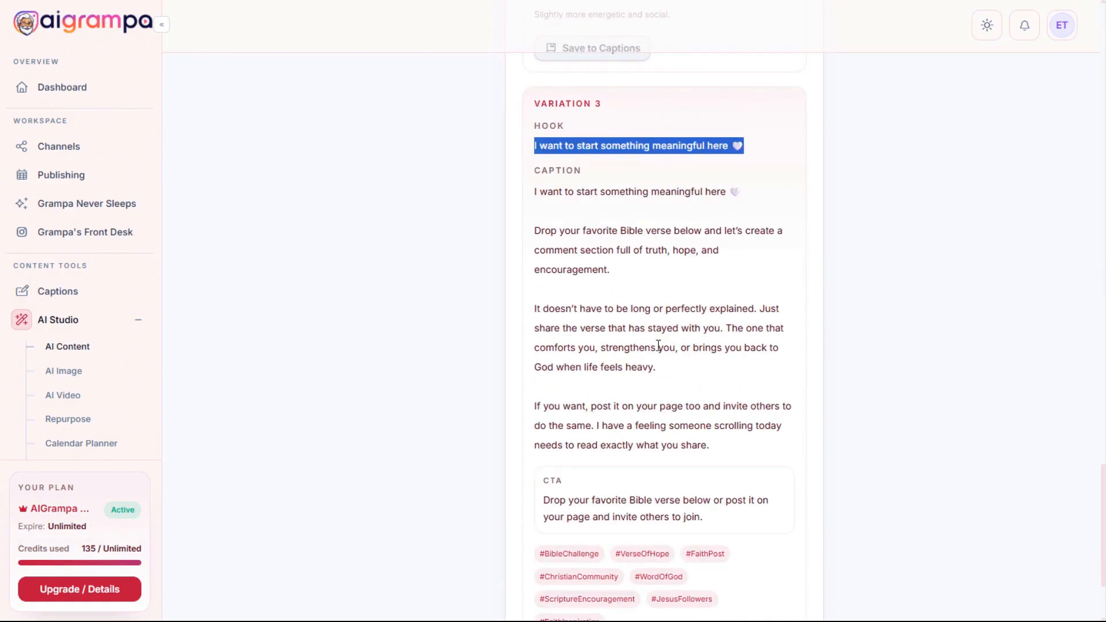
# Highlight the body of Variation 3's caption and look over its CTA and hashtags.
pyautogui.moveTo(537, 228); pyautogui.dragTo(738, 442)
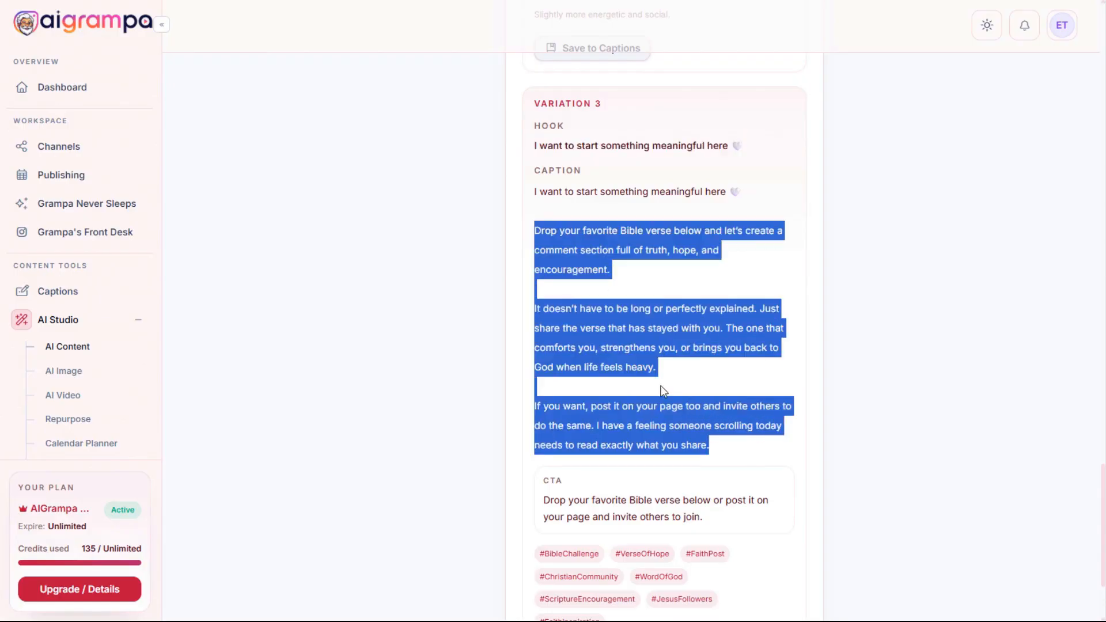
pyautogui.scroll(-1, 662, 388)
pyautogui.scroll(4, 668, 380)
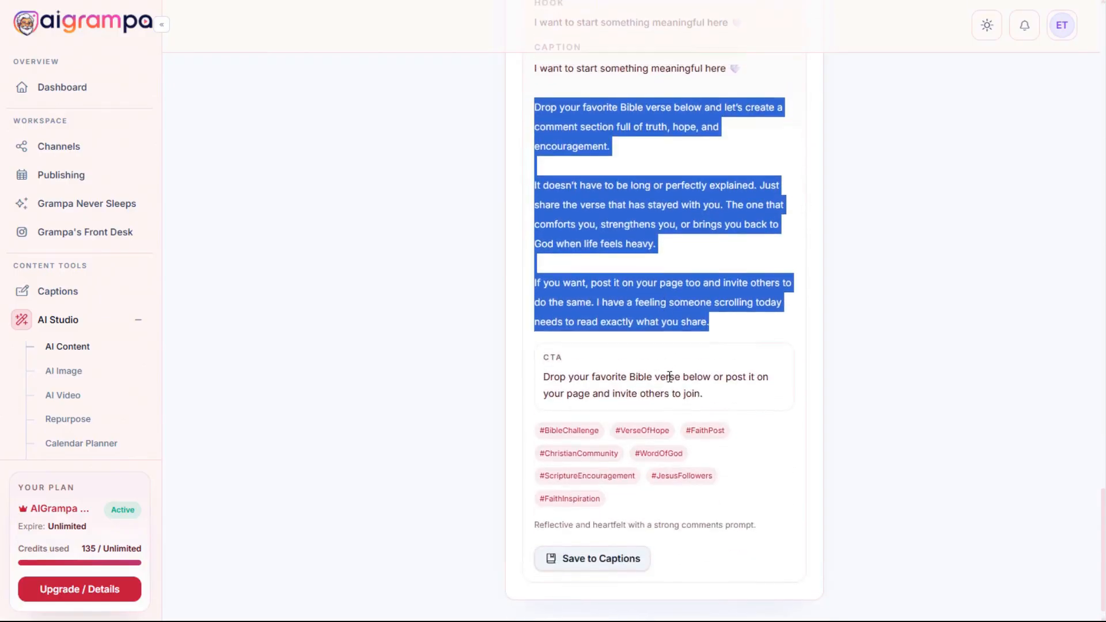
# Save all three generated variations to Captions, starting with Variation 1.
pyautogui.scroll(12, 668, 383)
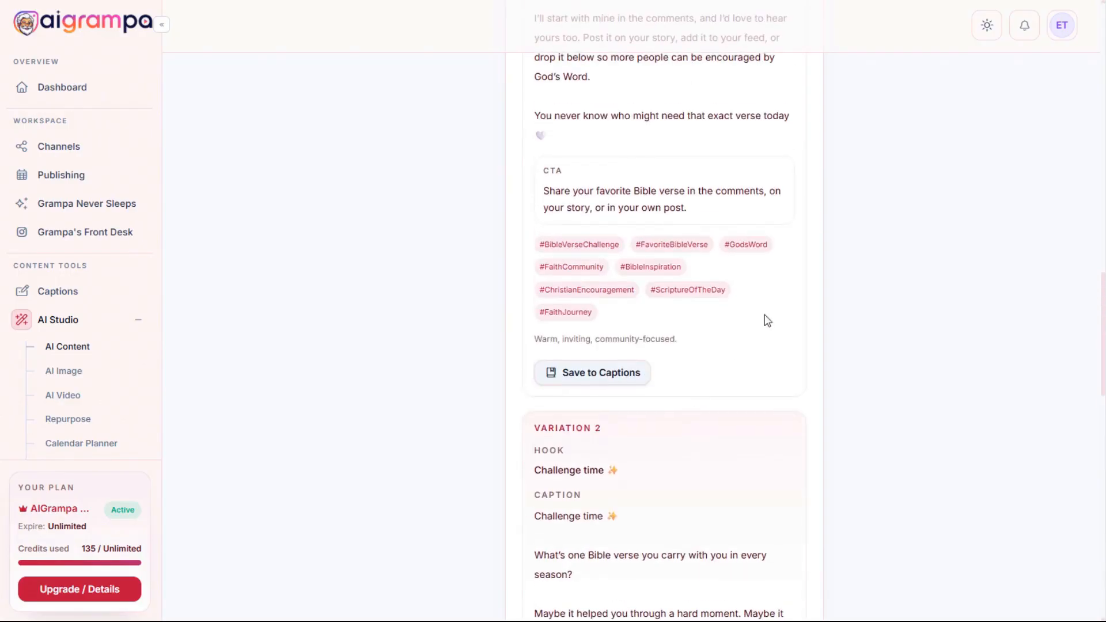
pyautogui.click(609, 373)
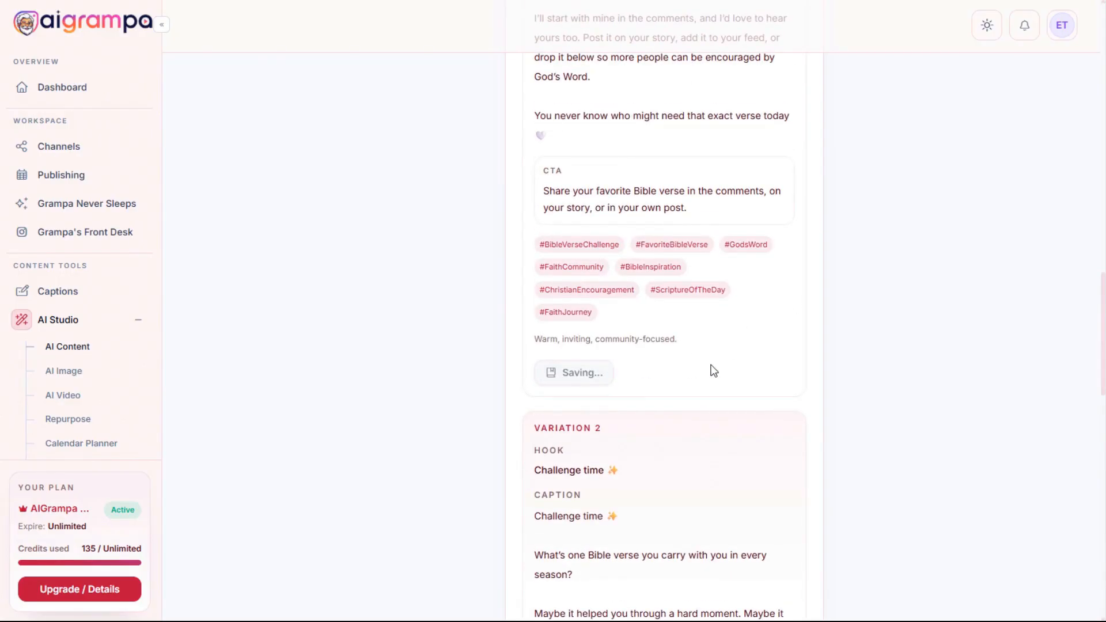
pyautogui.scroll(-9, 706, 390)
pyautogui.click(595, 333)
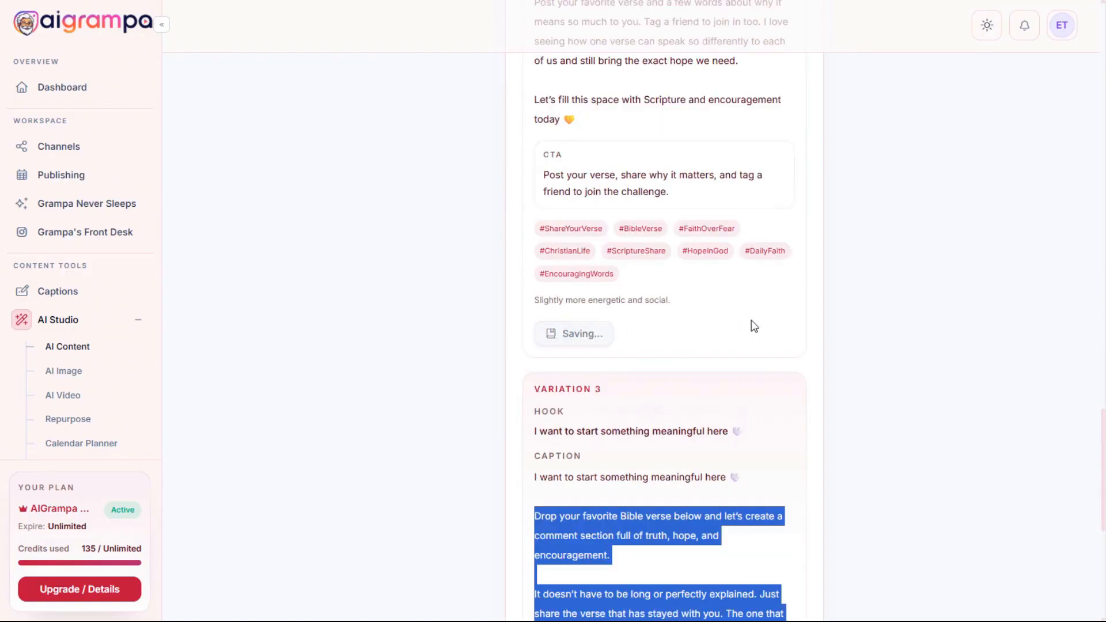
pyautogui.scroll(-7, 743, 346)
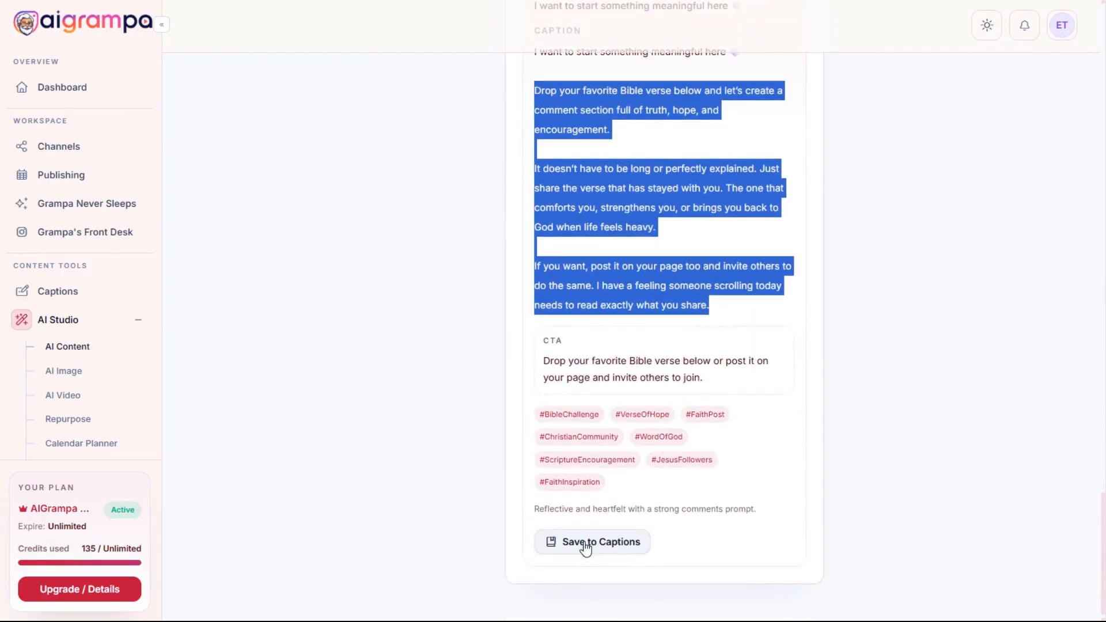
pyautogui.click(586, 544)
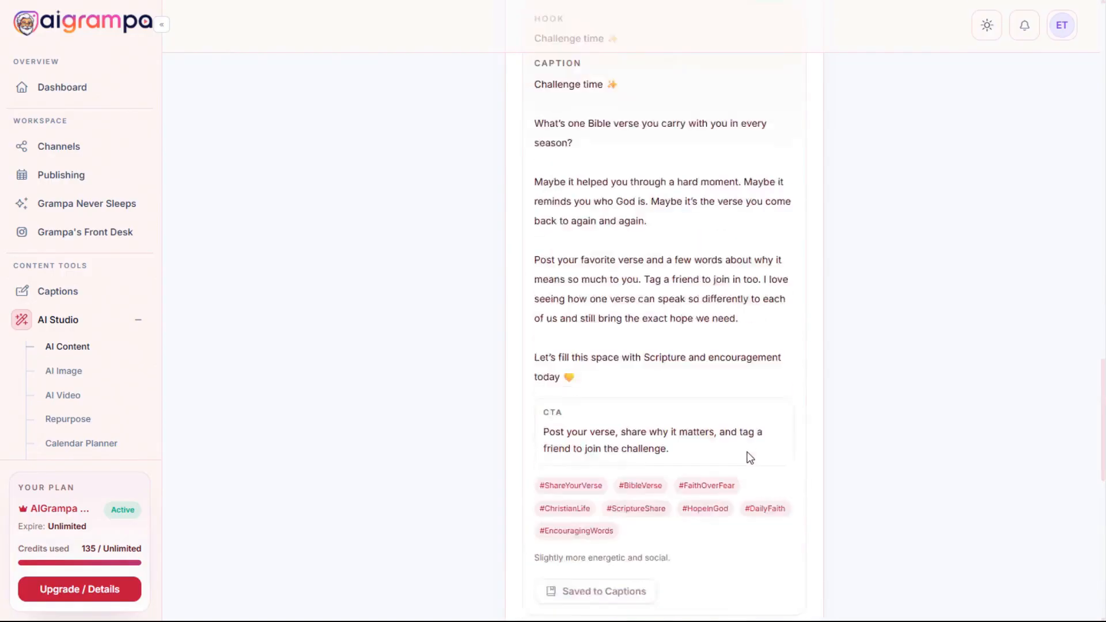
# Open AI Studio's AI Image tool and look over its direction settings, image prompt and output flow.
pyautogui.scroll(20, 749, 455)
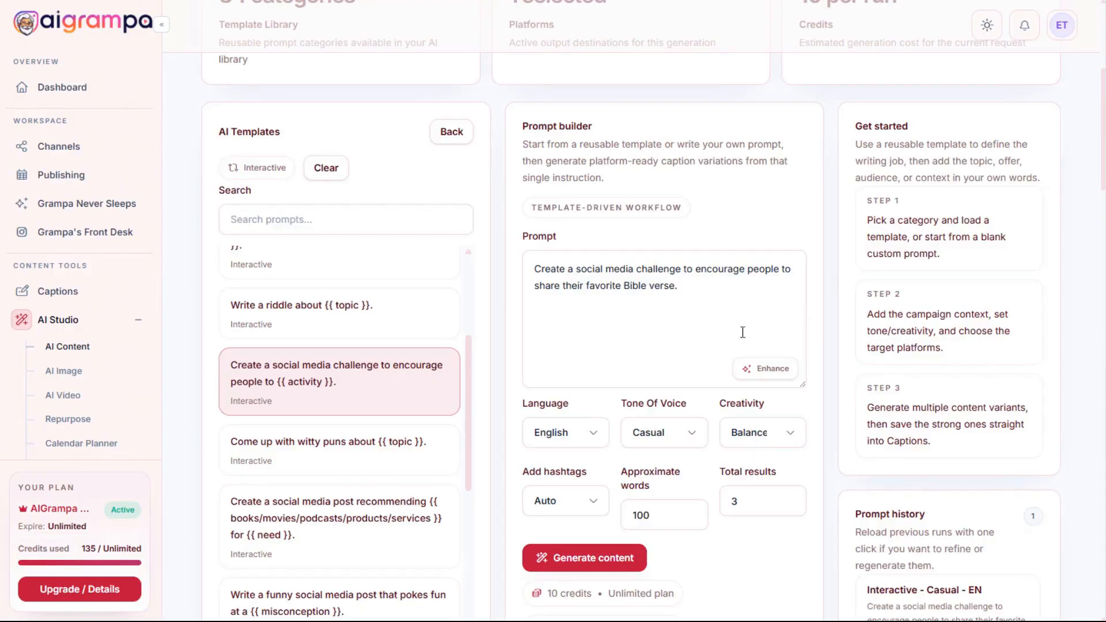
pyautogui.scroll(5, 706, 301)
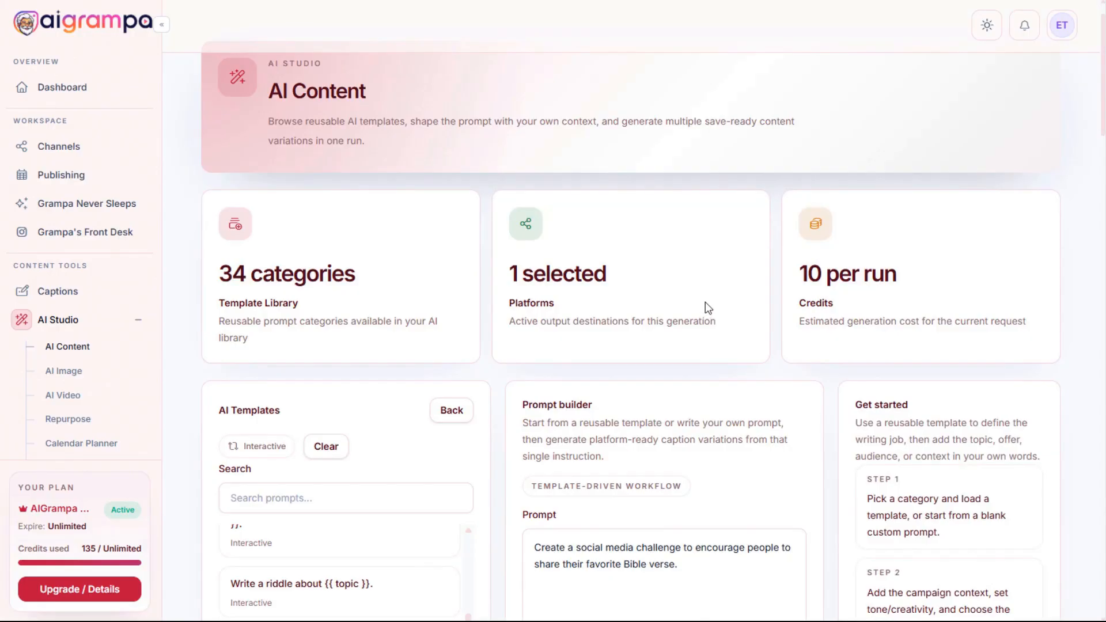
pyautogui.scroll(-2, 95, 363)
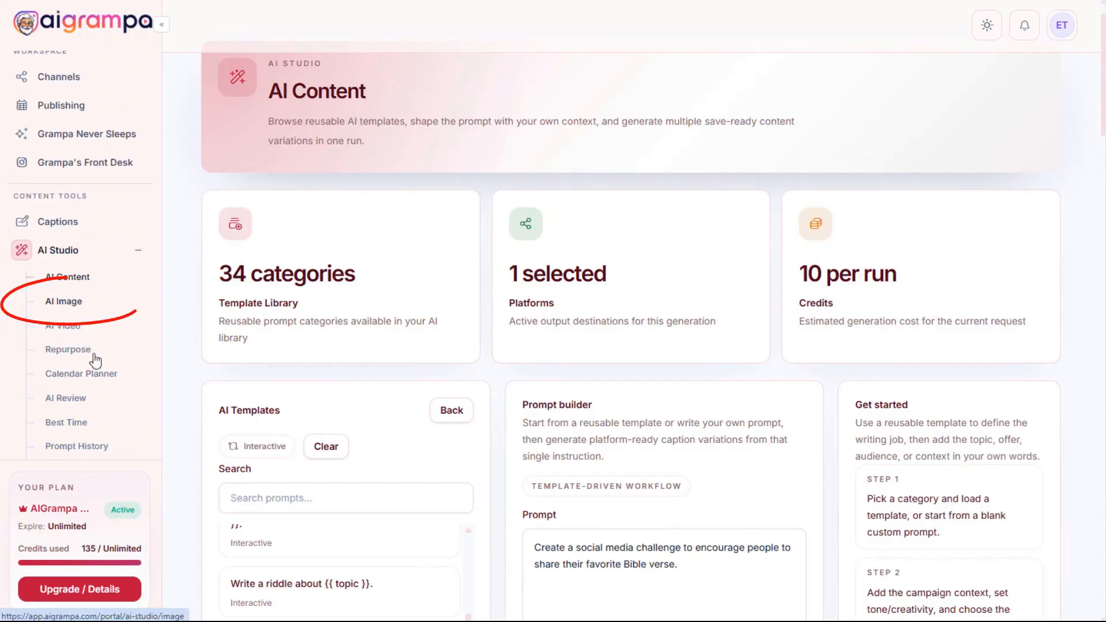
pyautogui.click(65, 305)
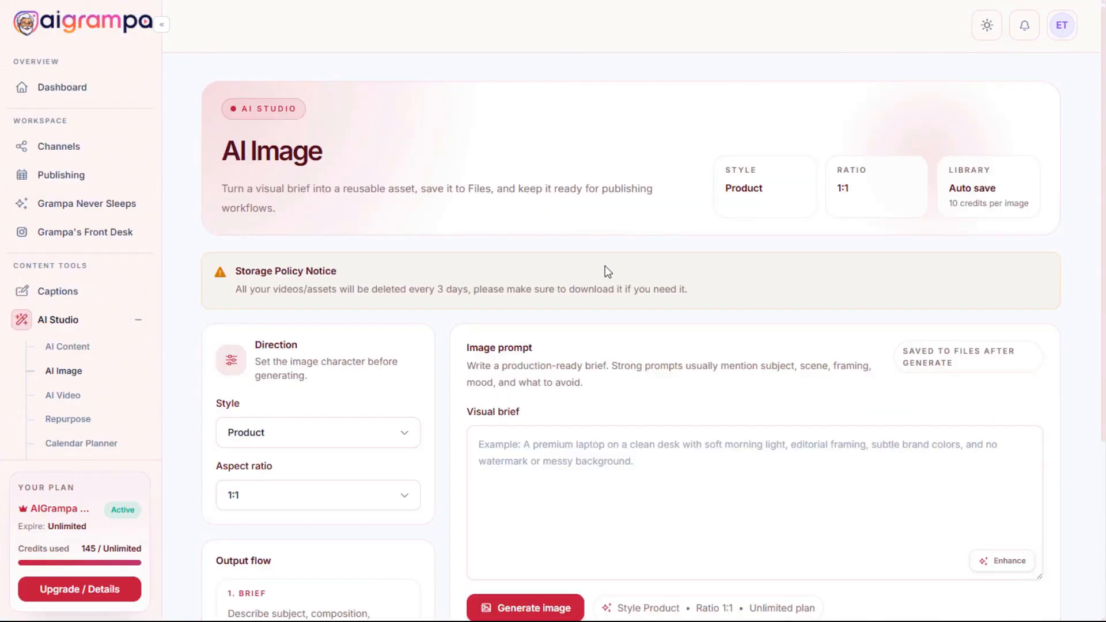
pyautogui.scroll(-4, 605, 266)
pyautogui.scroll(4, 605, 270)
pyautogui.scroll(-4, 674, 346)
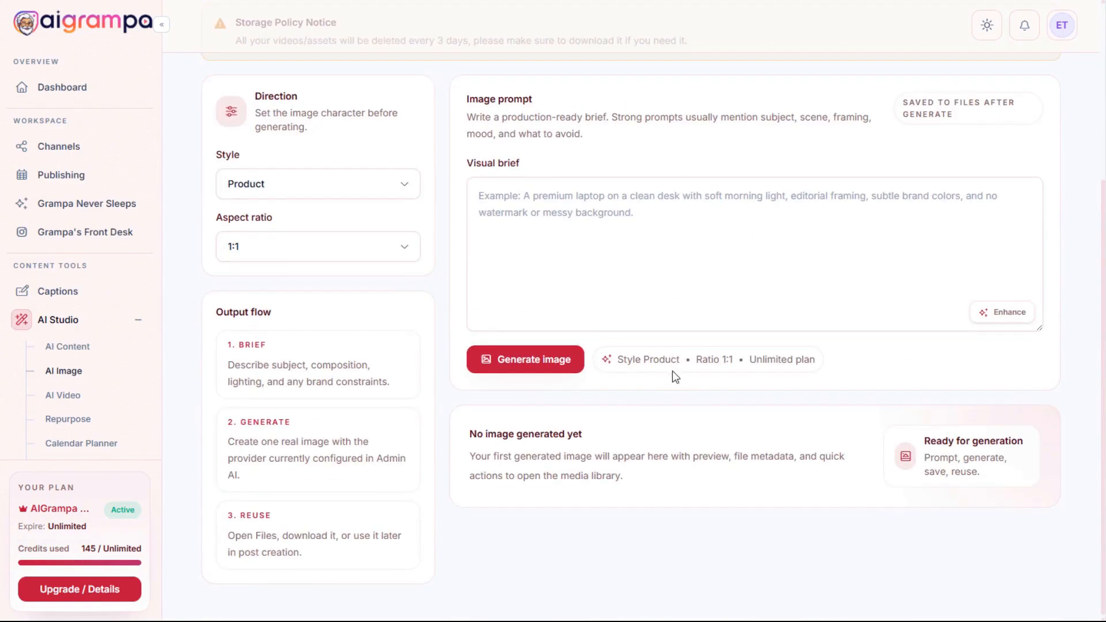
pyautogui.scroll(4, 675, 408)
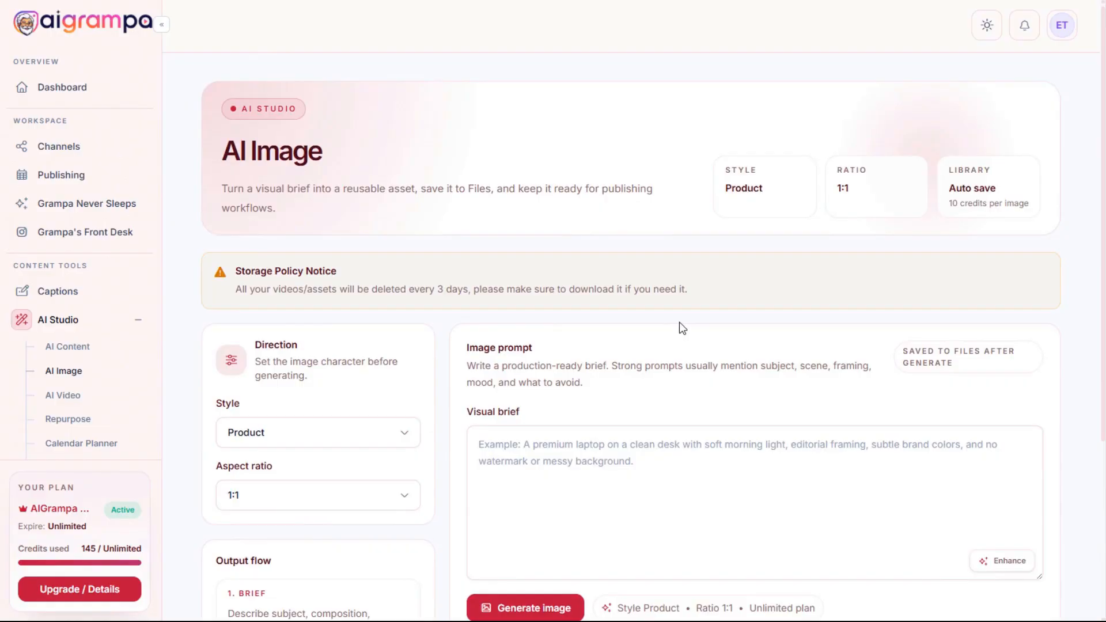
pyautogui.scroll(-4, 668, 321)
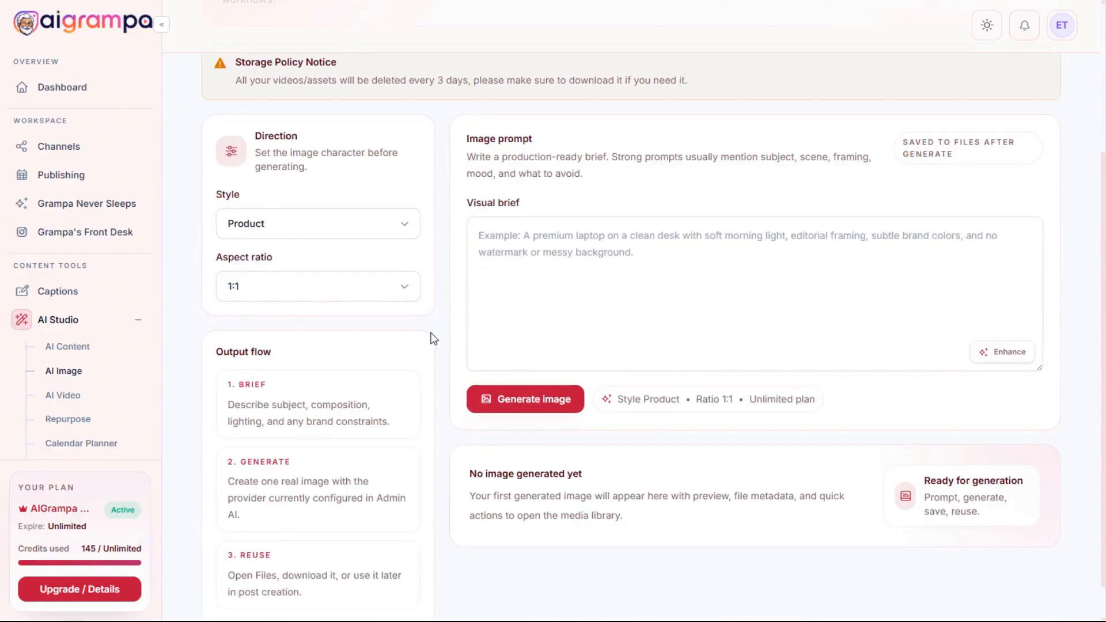
# Set the image style to Lifestyle and the aspect ratio to 9:16.
pyautogui.scroll(-1, 390, 239)
pyautogui.click(291, 185)
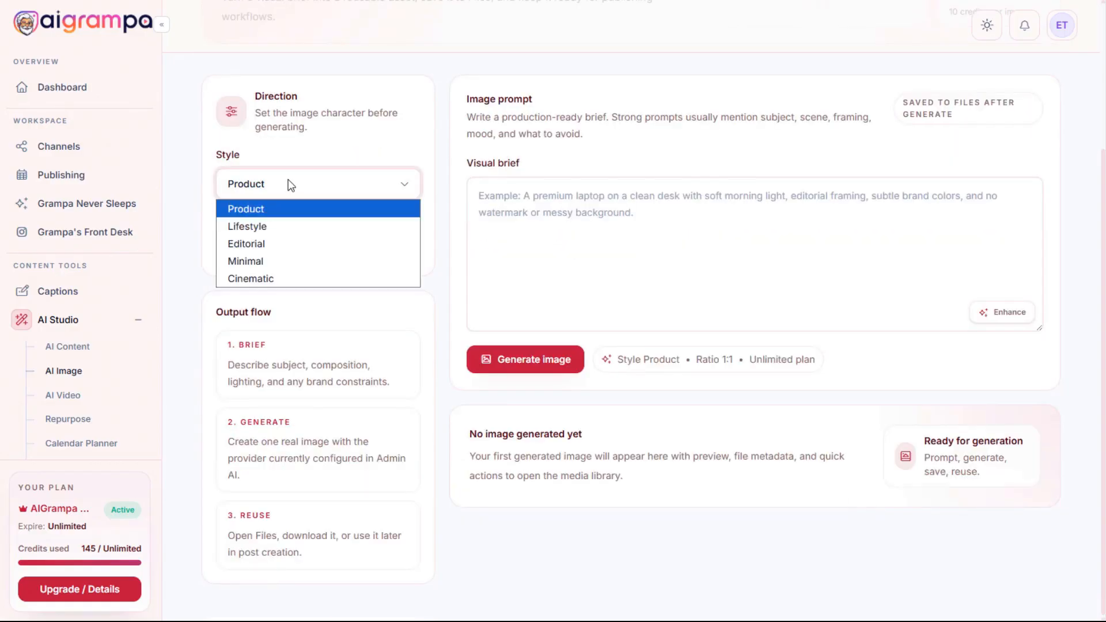
pyautogui.click(256, 226)
pyautogui.click(273, 248)
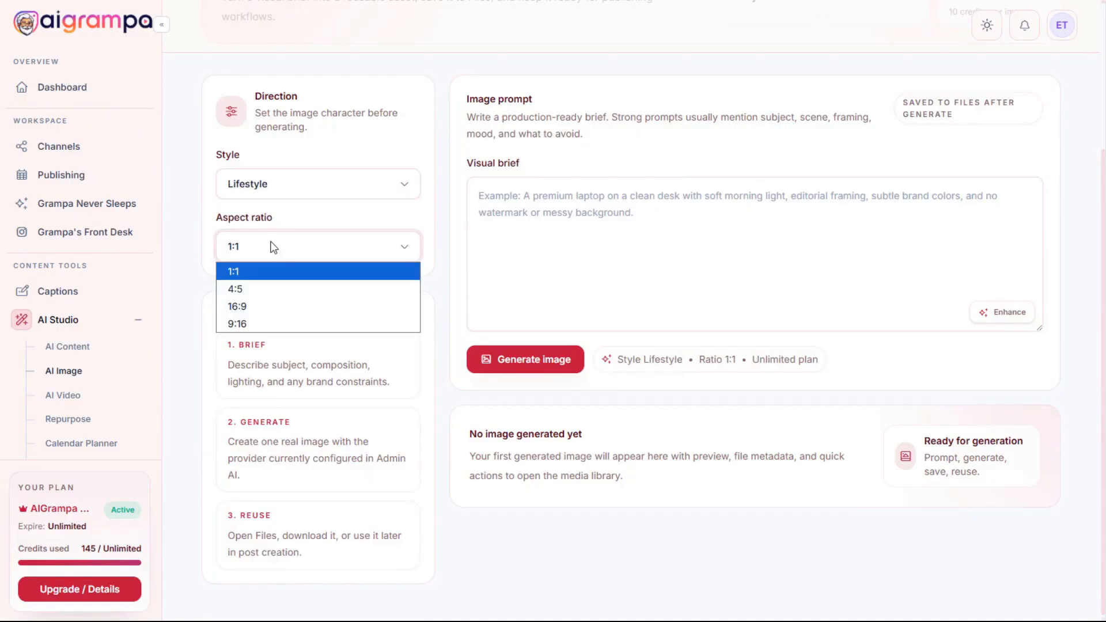
pyautogui.click(246, 325)
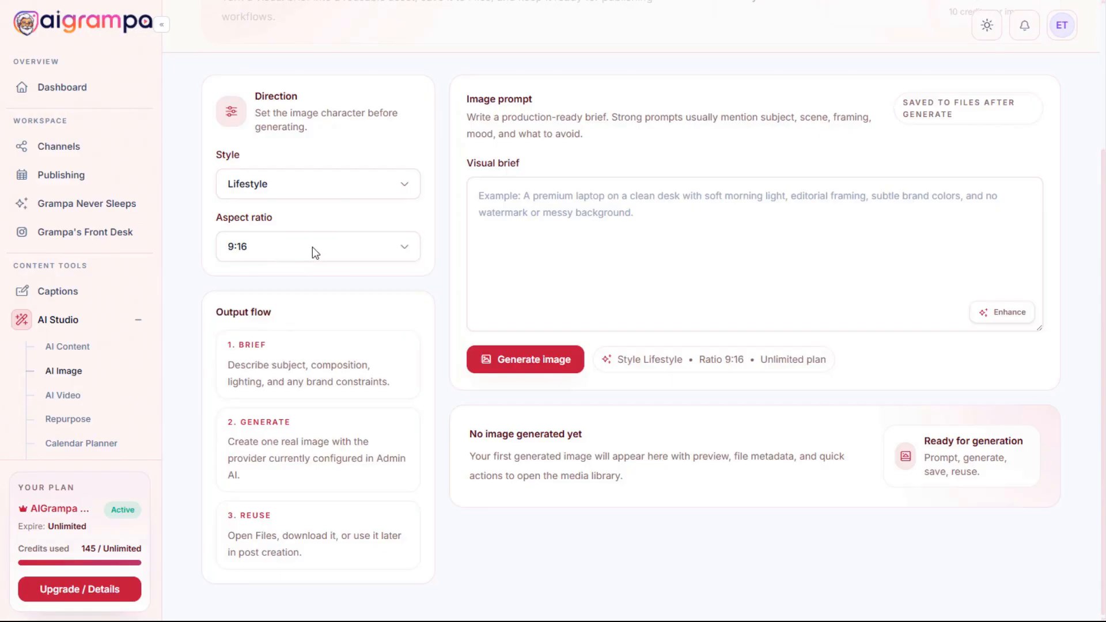
# Enter the visual brief "An inspiring outdoor scene with breathtaking scenery and a hiker" and enhance it with AI.
pyautogui.click(573, 240)
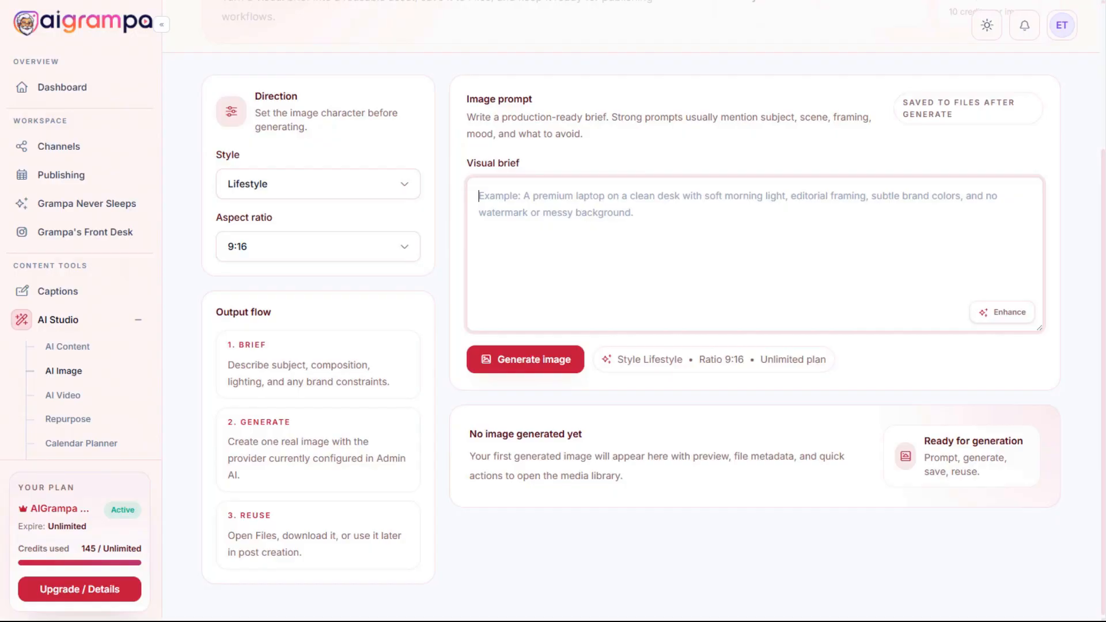
pyautogui.write('An inspiring outdoor scene with breathtaking scenery and a hiker')
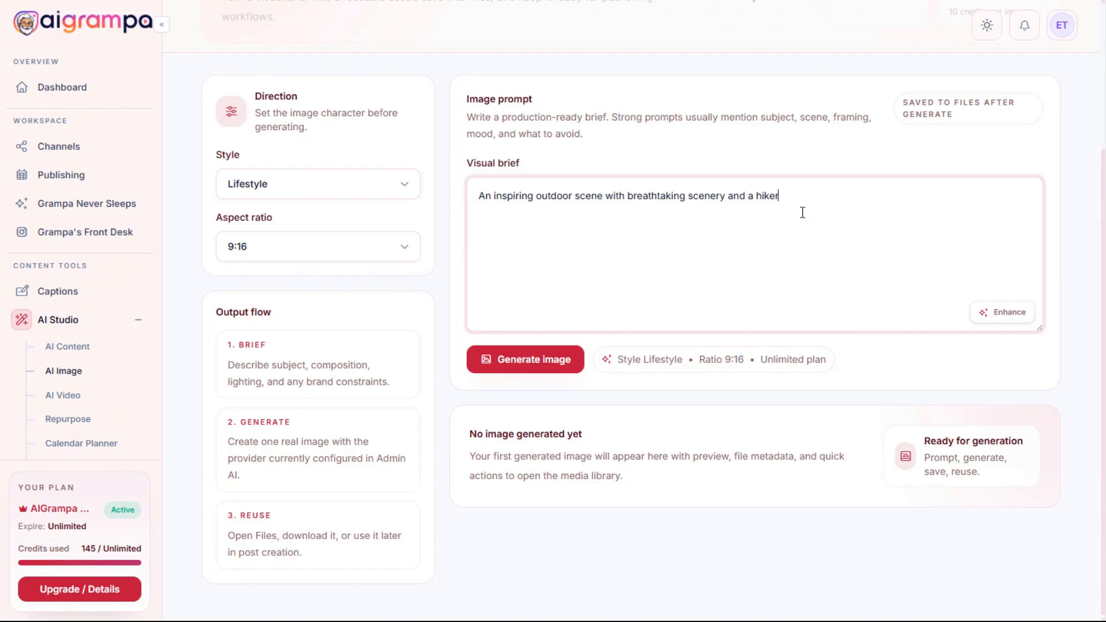
pyautogui.click(1005, 316)
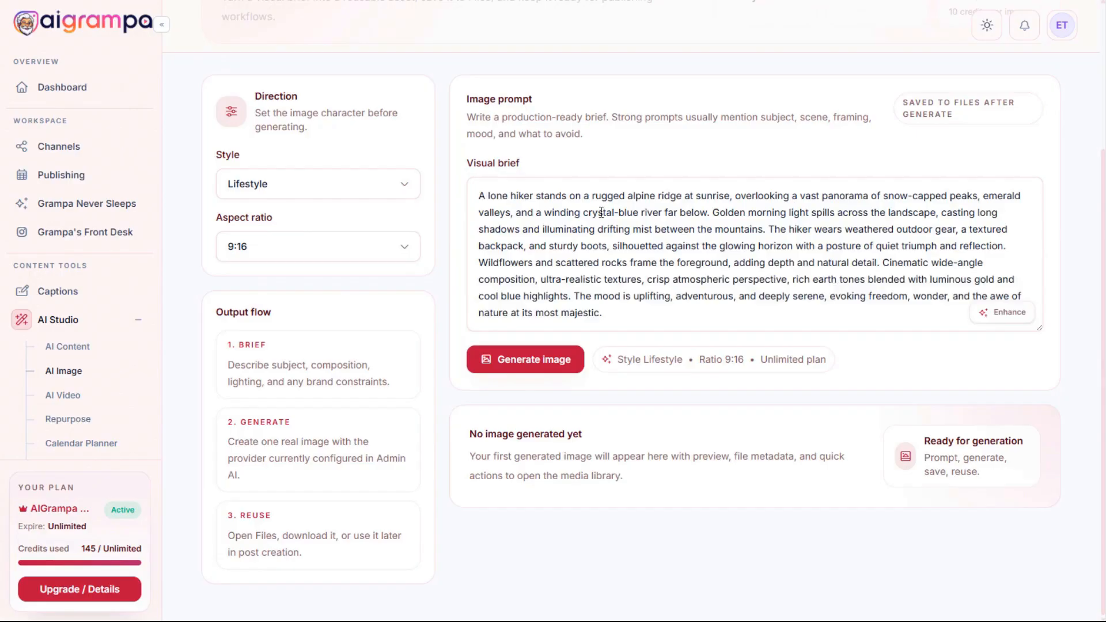
# Review the enhanced hiker brief and generate the image from it.
pyautogui.scroll(2, 599, 213)
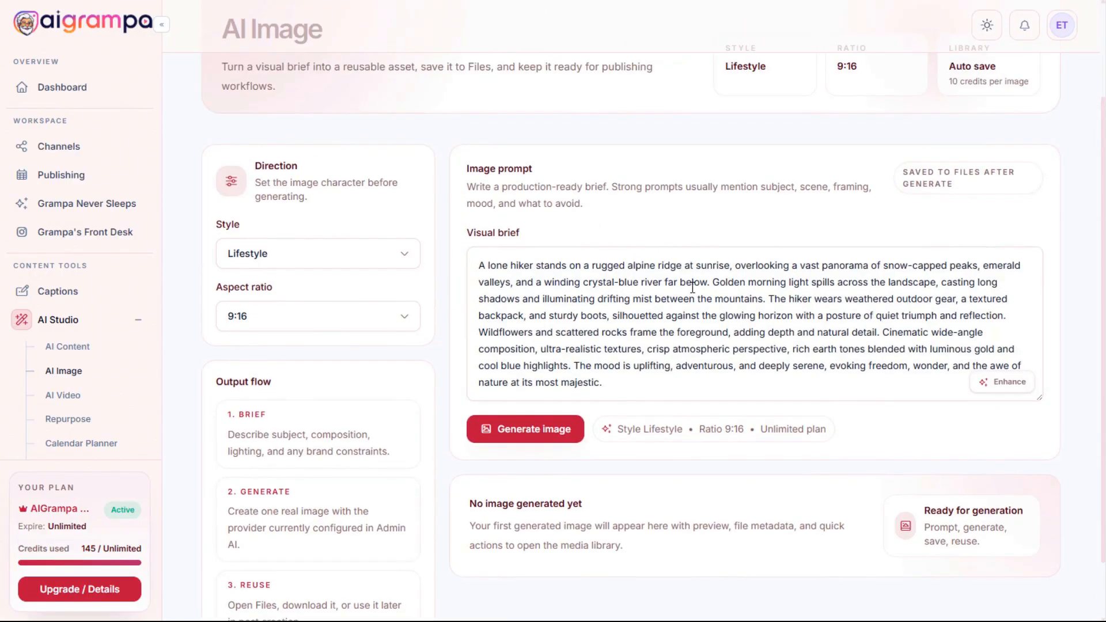
pyautogui.scroll(-2, 693, 287)
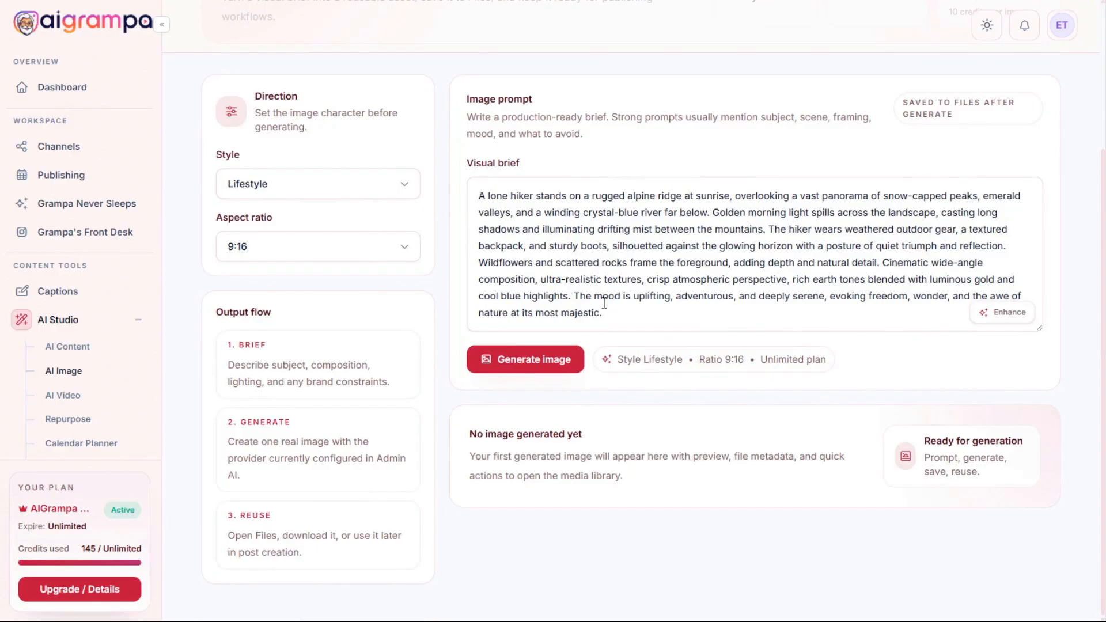
pyautogui.click(531, 359)
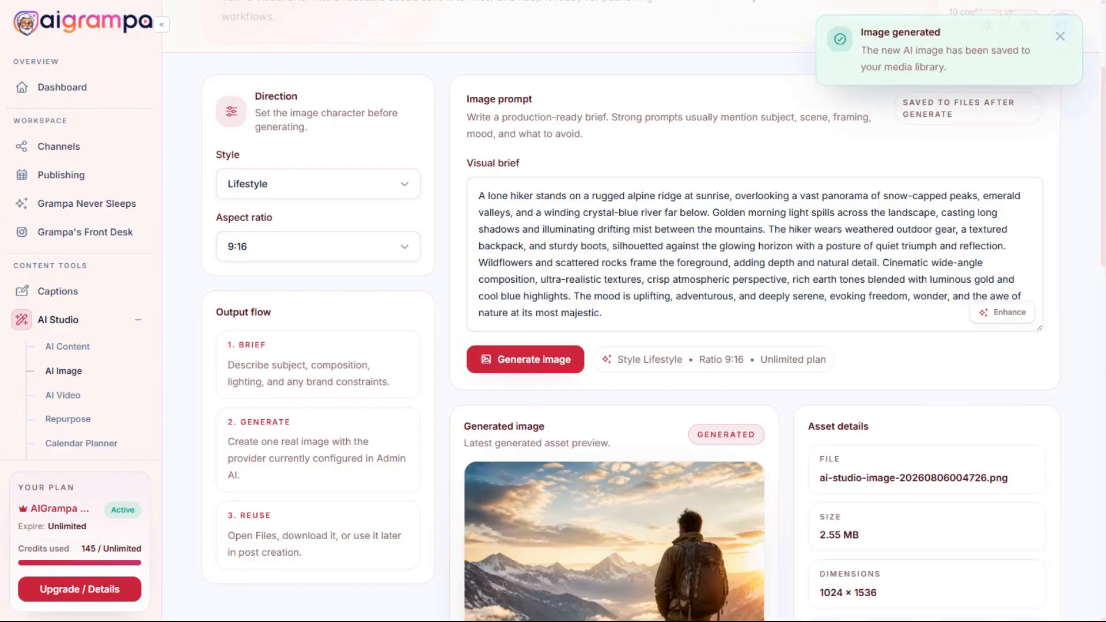
# Examine the generated hiker image with its asset details and download it.
pyautogui.scroll(-6, 737, 253)
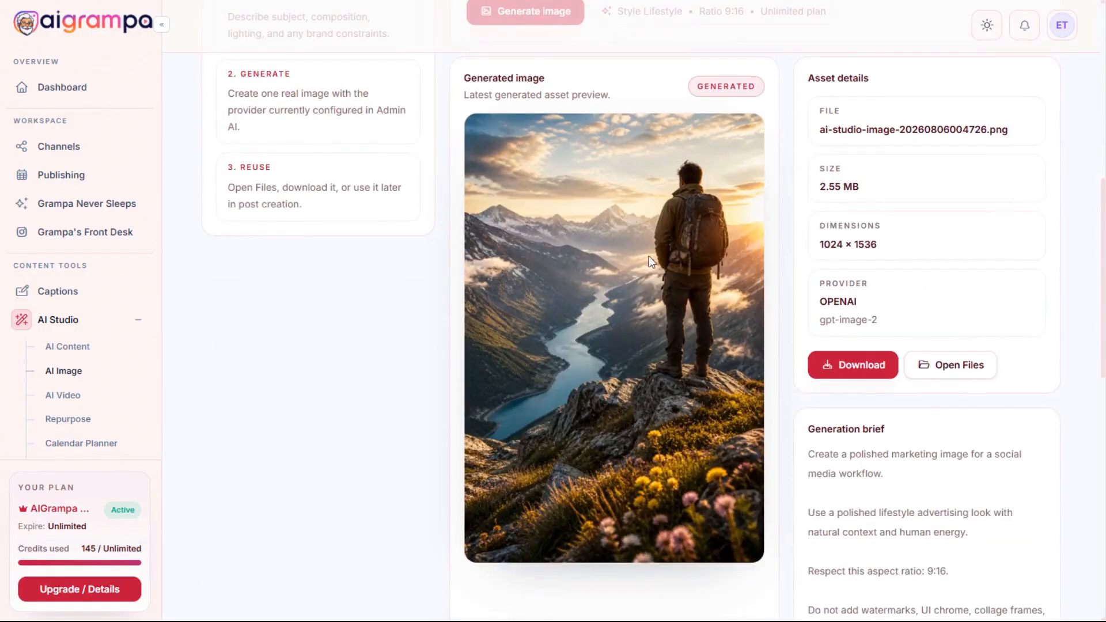
pyautogui.scroll(1, 645, 275)
pyautogui.scroll(-3, 647, 278)
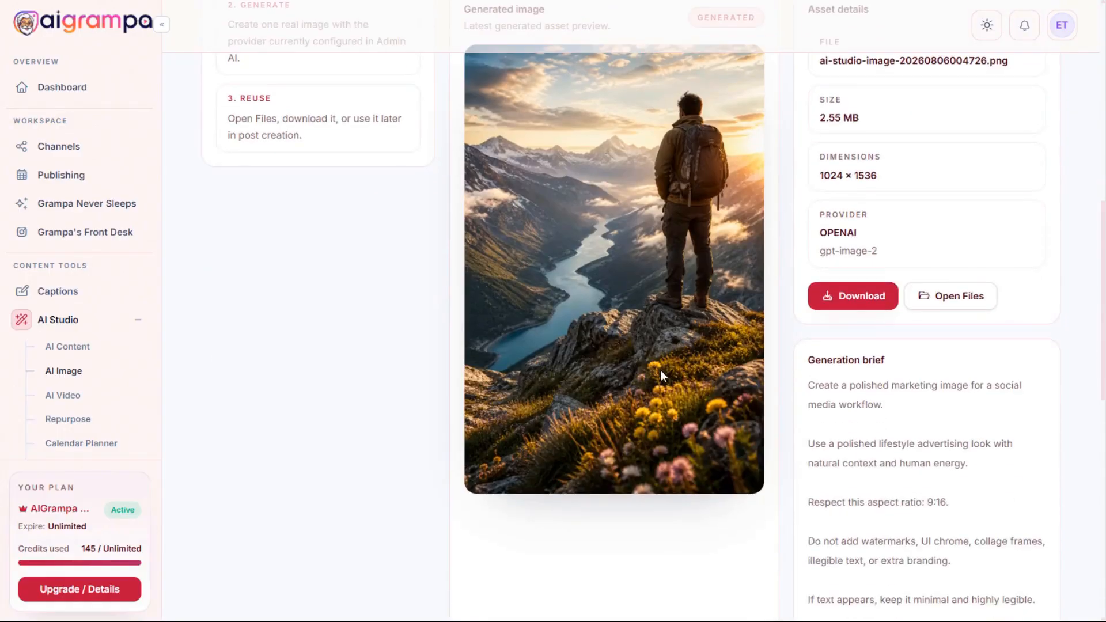
pyautogui.click(853, 296)
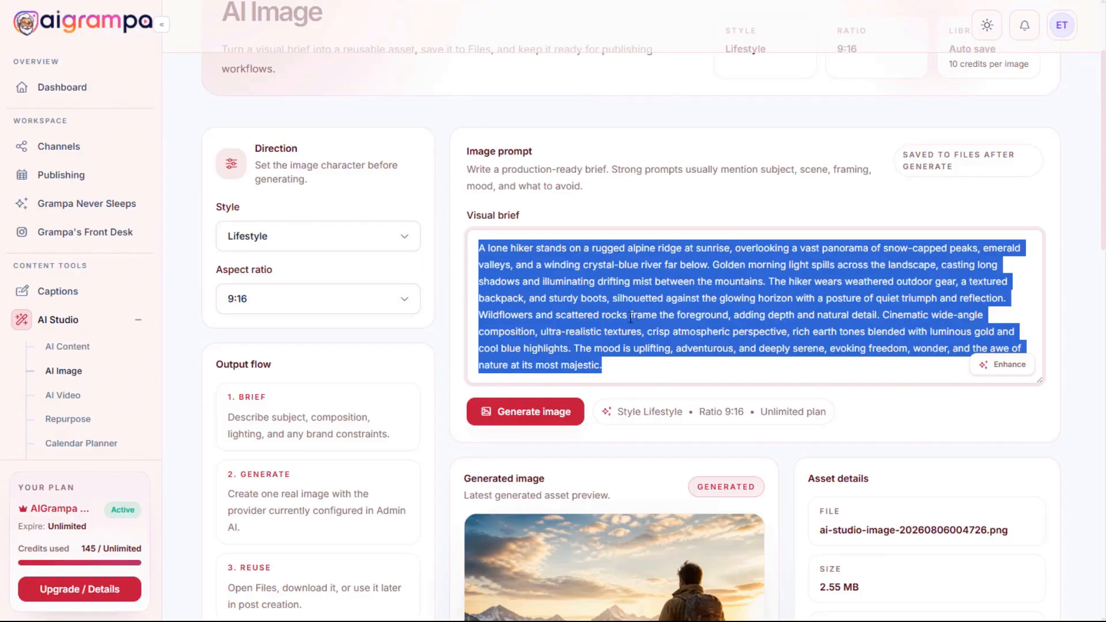
# Replace the brief with "A woman reading her Bible on a porch swing on a beautiful deck" and generate an image from its enhanced version.
pyautogui.write('A woman reading her Bible on a porch swing on a beautiful deck')
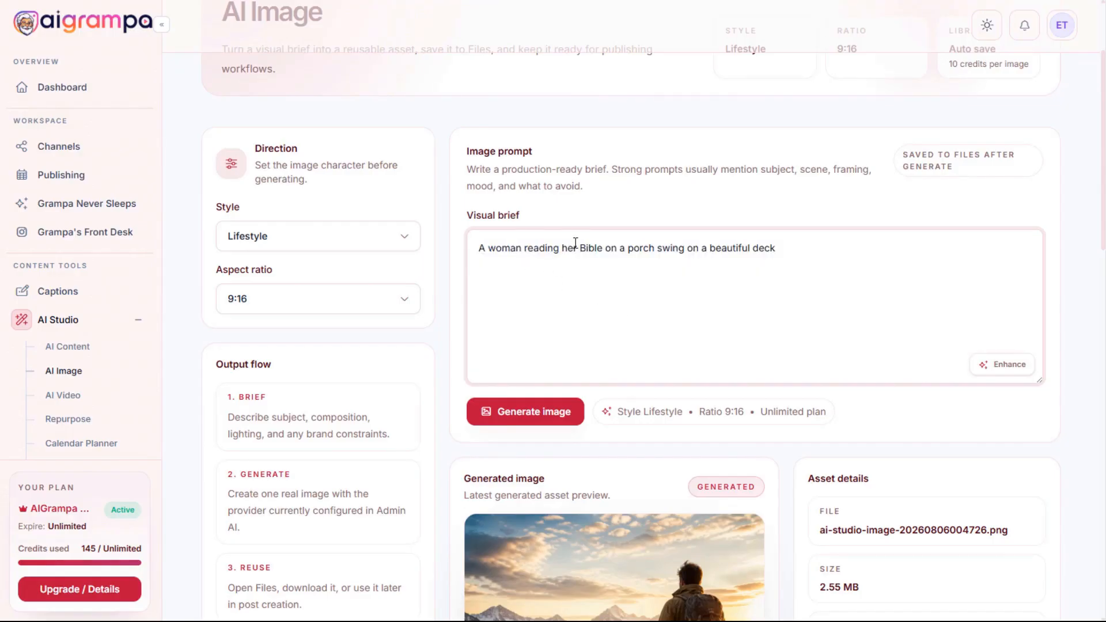
pyautogui.click(1012, 374)
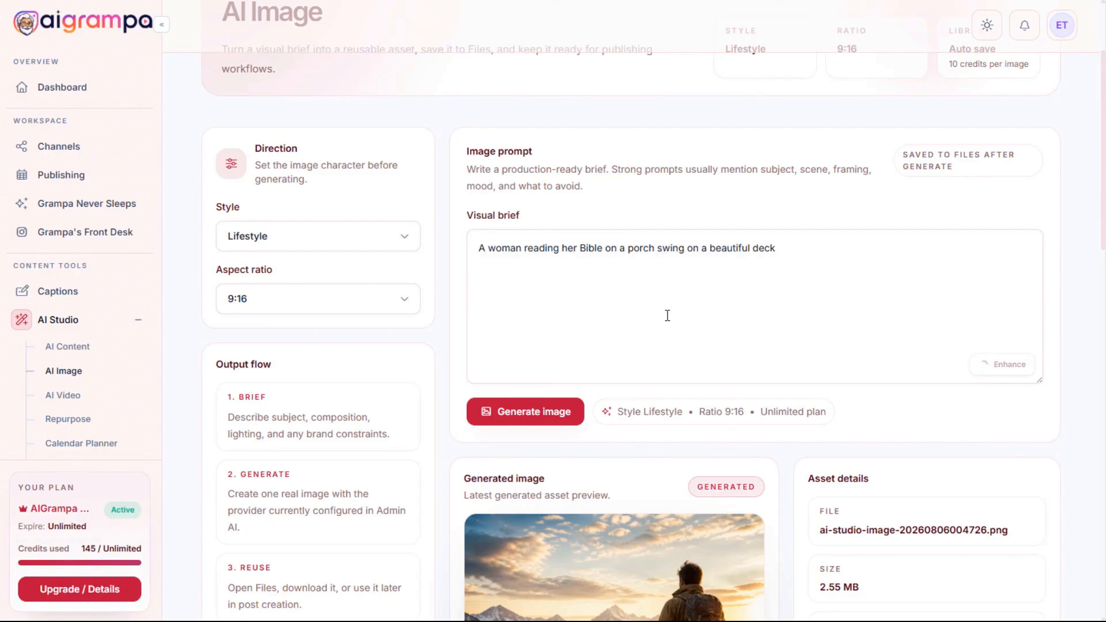
pyautogui.click(536, 411)
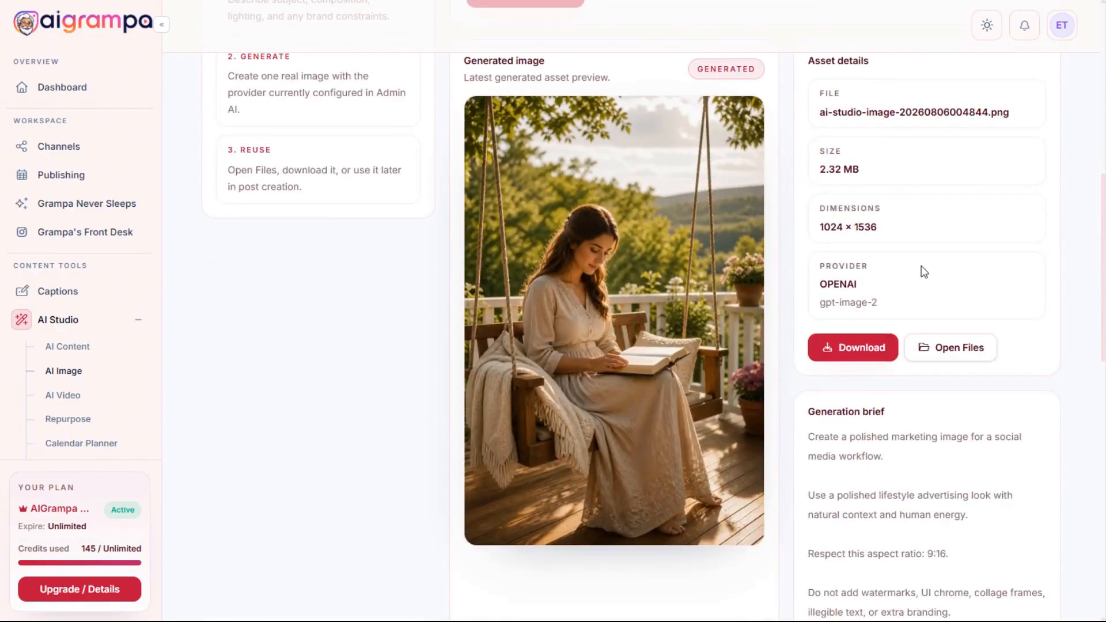
# Replace the brief with "a beautiful abstract watercolor painting of a boat in stormy seas" and generate the image without enhancing it.
pyautogui.scroll(7, 777, 271)
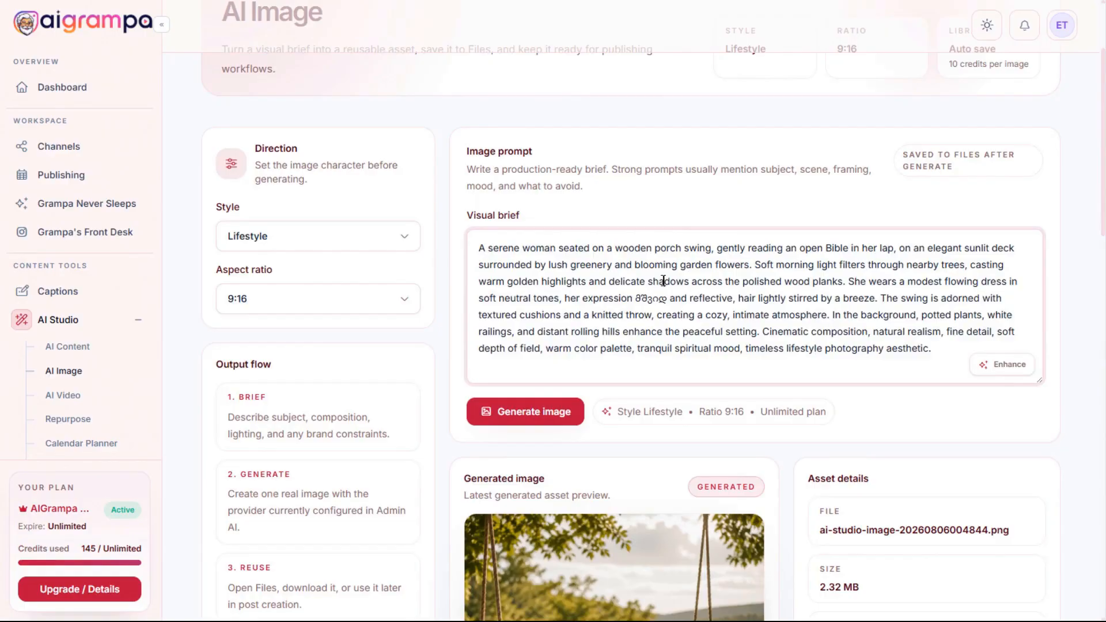
pyautogui.hotkey('ctrl', 'a')
pyautogui.write('a beautiful abstract watercolor painting of a boat in stormy seas')
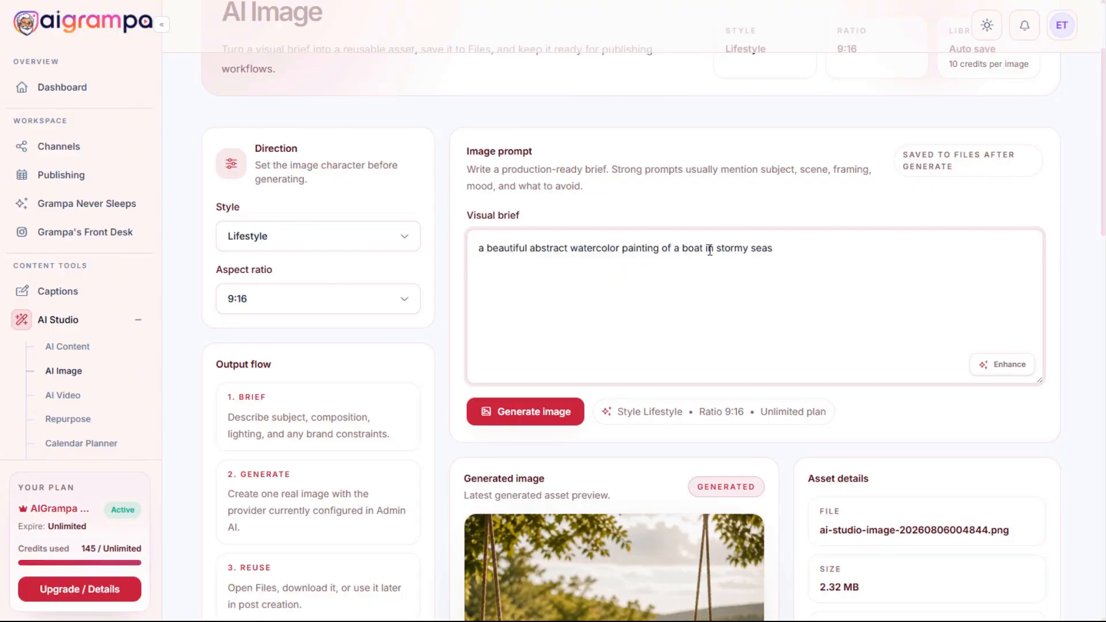
pyautogui.click(541, 411)
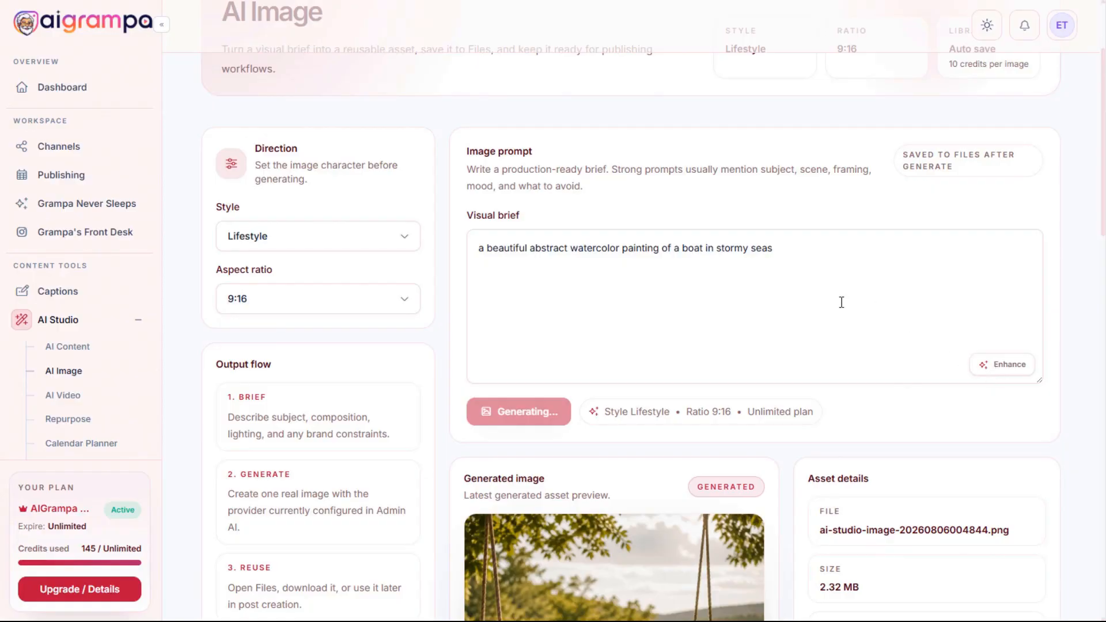
# Highlight the short watercolor brief and examine the image generated from it.
pyautogui.moveTo(793, 249); pyautogui.dragTo(456, 253)
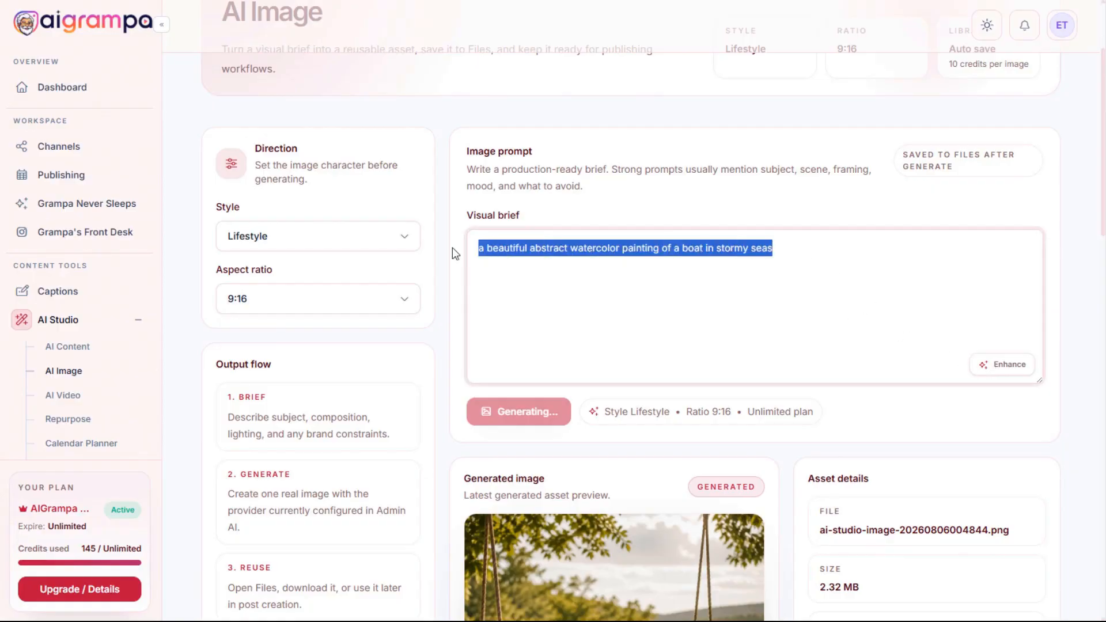
pyautogui.click(675, 310)
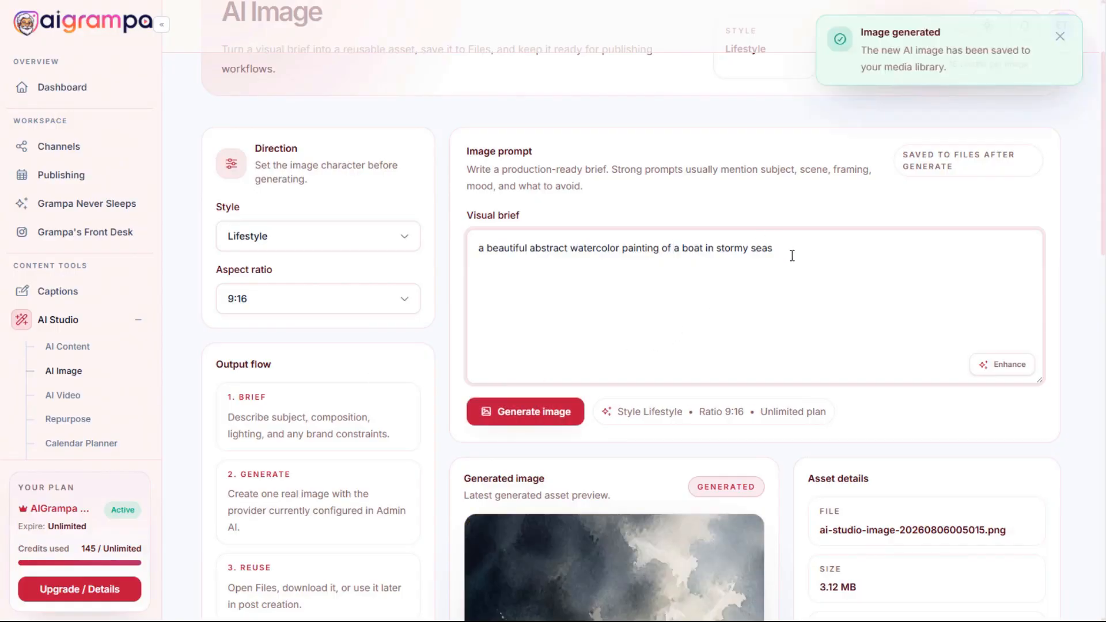
pyautogui.scroll(-2, 813, 314)
pyautogui.scroll(-5, 813, 317)
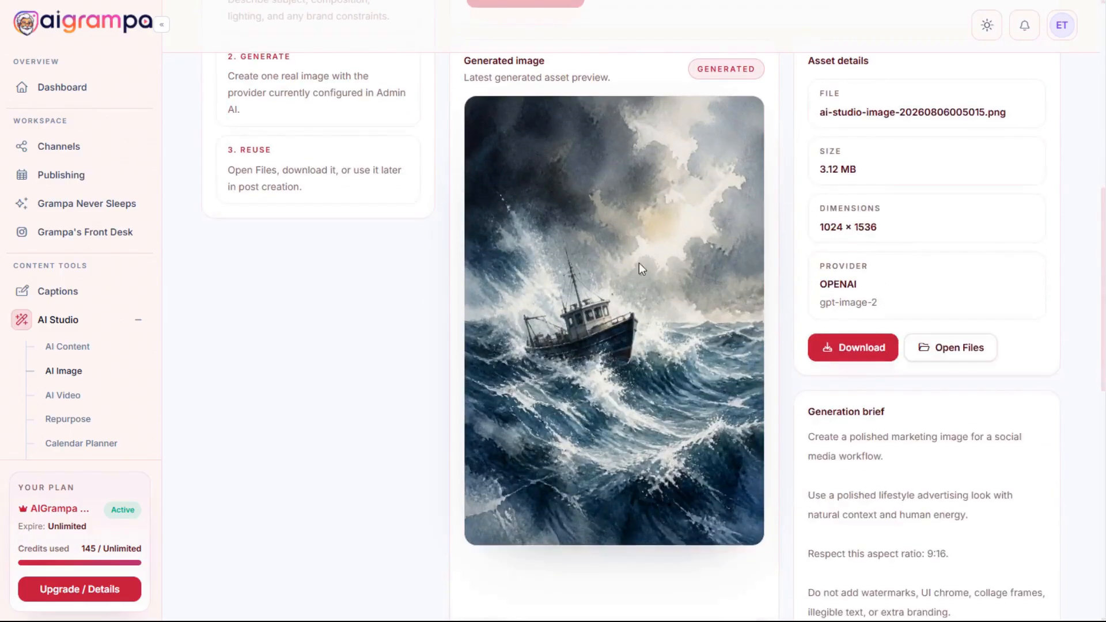
# Download the watercolor boat image and generate another one from the enhanced version of its brief.
pyautogui.click(841, 353)
pyautogui.scroll(7, 928, 279)
pyautogui.click(1009, 366)
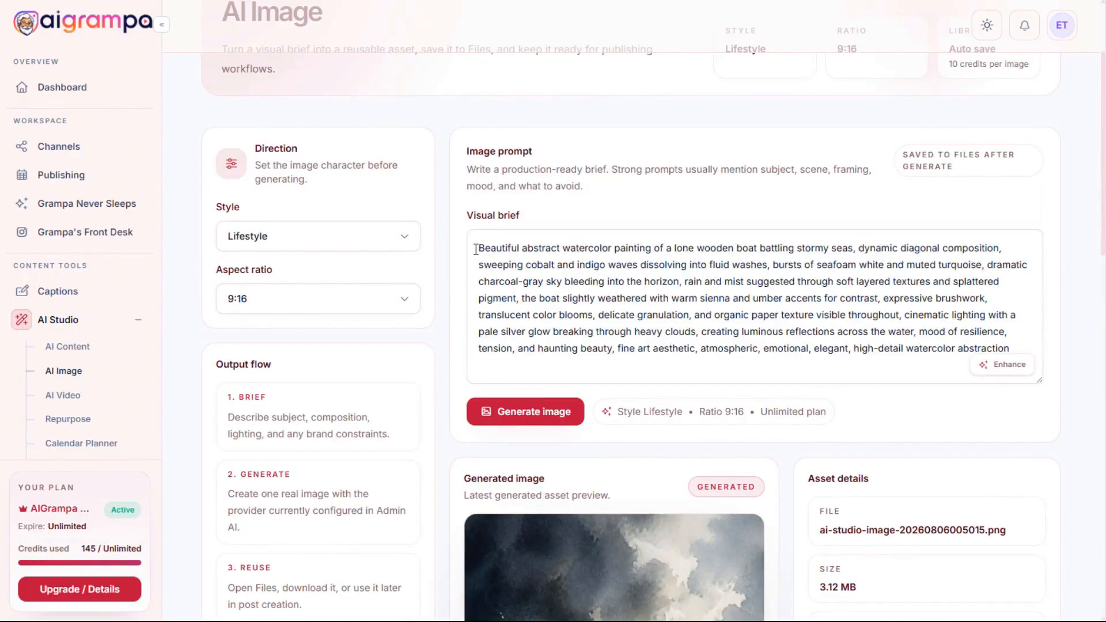
pyautogui.click(535, 413)
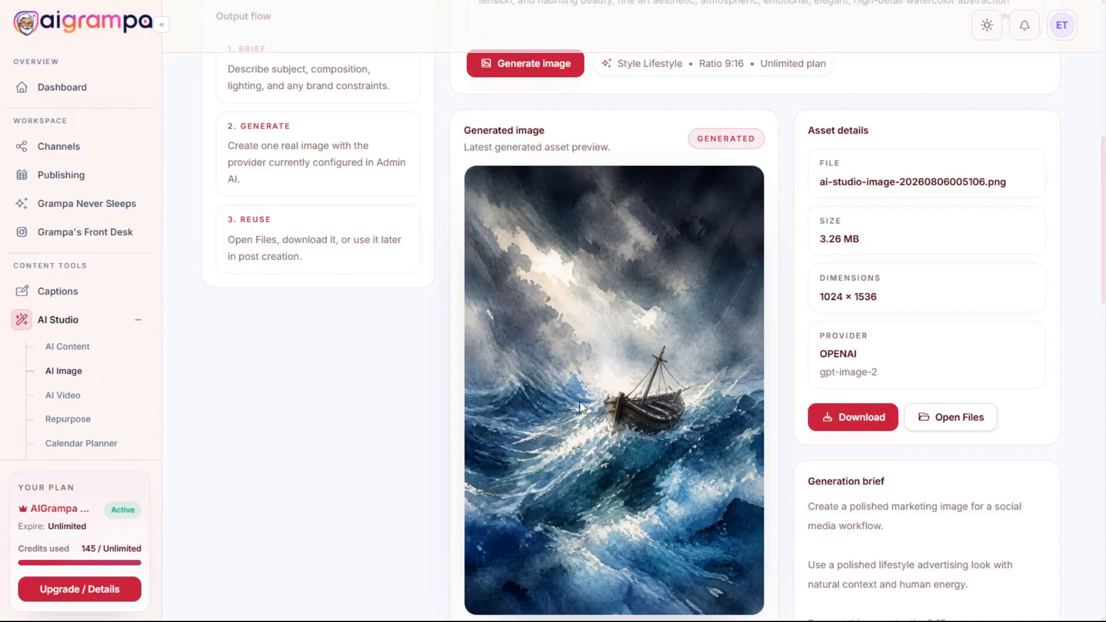
# Open AI Video and review the available generation engines, keeping AI Video Engine selected.
pyautogui.click(69, 398)
pyautogui.scroll(-5, 645, 309)
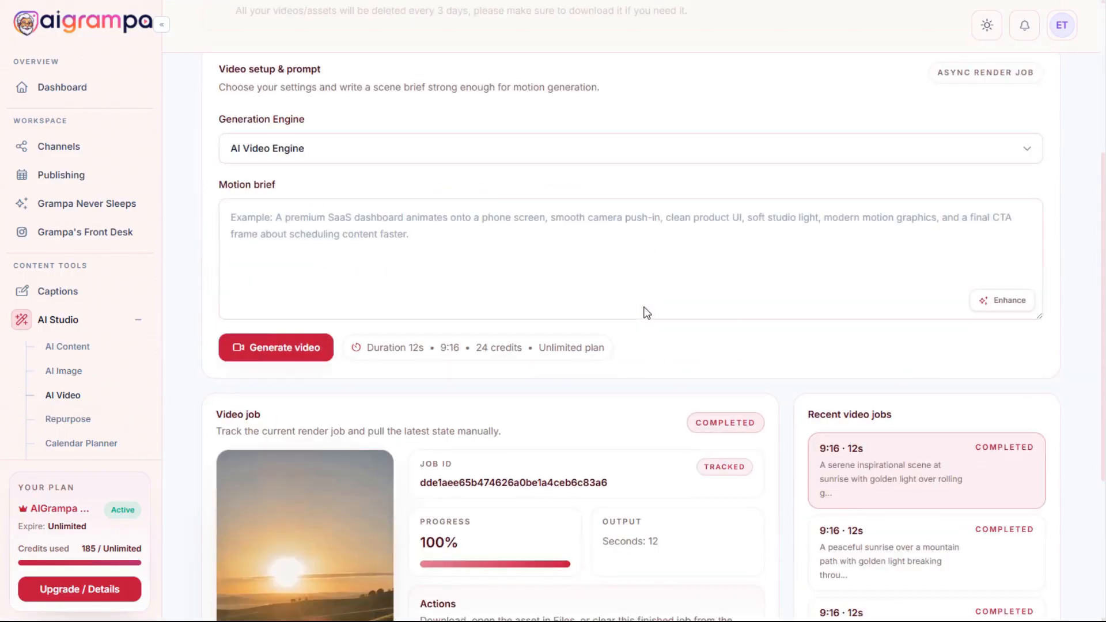
pyautogui.click(477, 154)
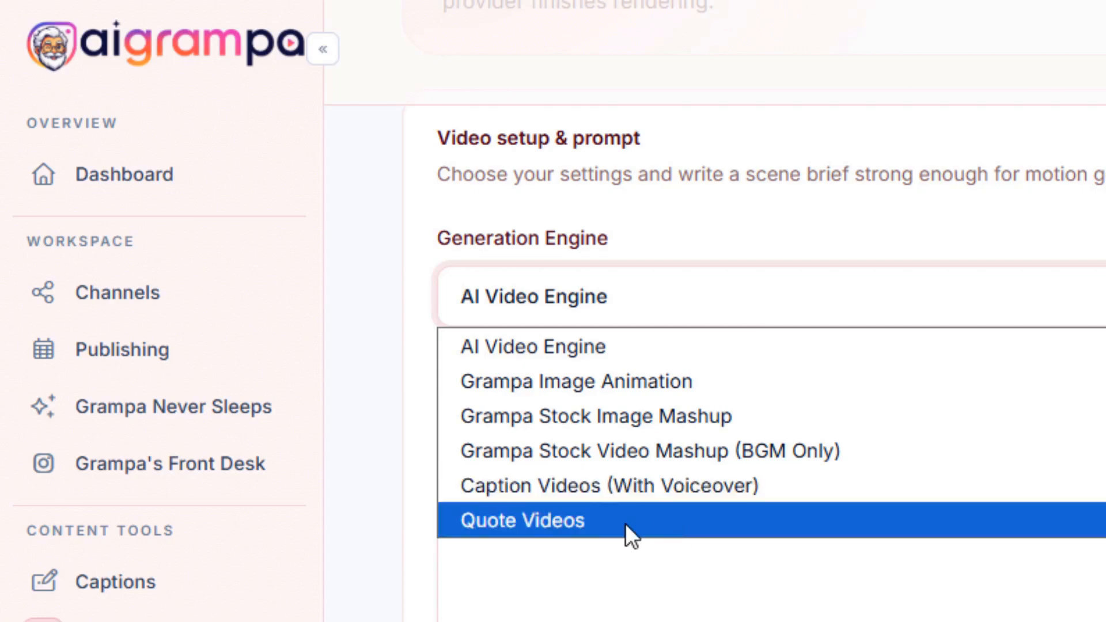
pyautogui.click(547, 342)
pyautogui.click(649, 447)
pyautogui.scroll(2, 682, 504)
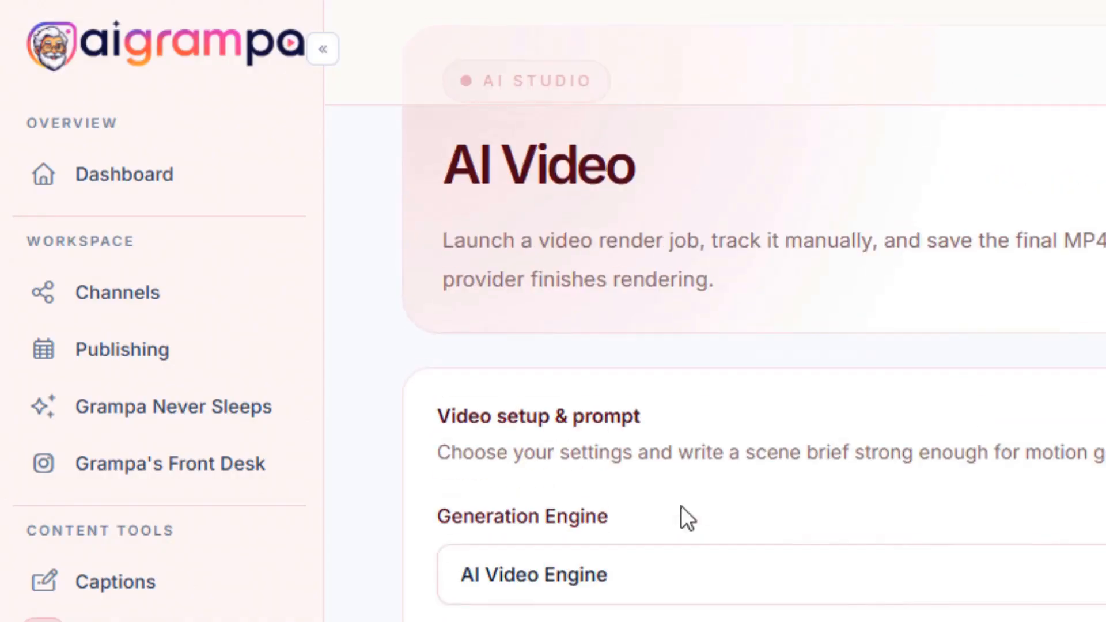
pyautogui.scroll(-2, 688, 572)
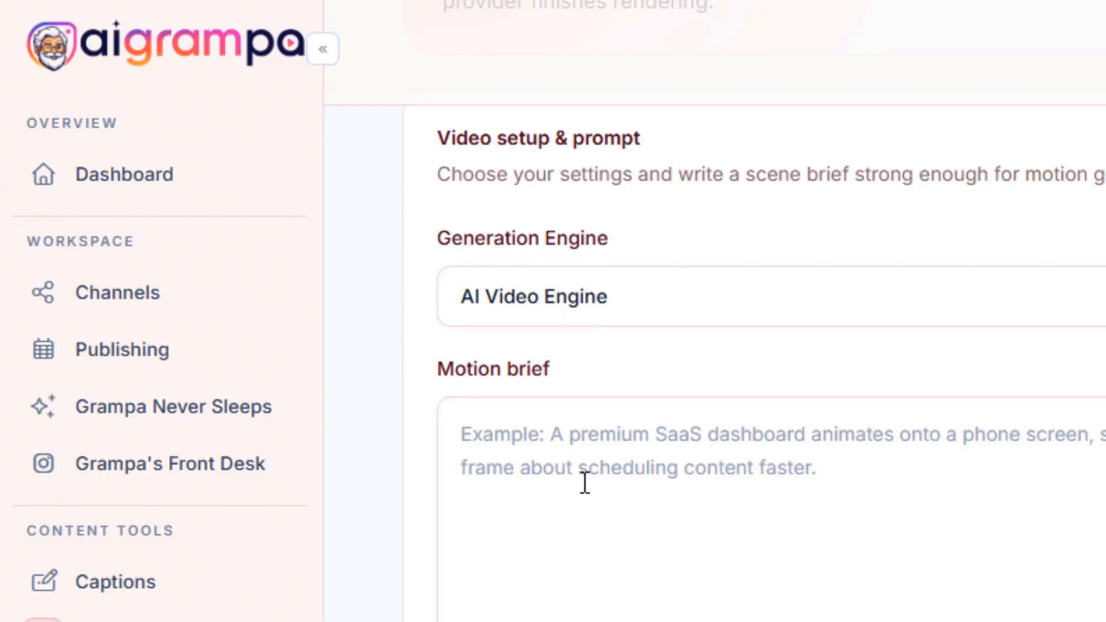
# Generate a video from the enhanced version of the motion brief "A woman reading her Bible on a porch swing on a beautiful deck".
pyautogui.click(584, 449)
pyautogui.write('A woman reading her Bible on a porch swing on a beautiful deck')
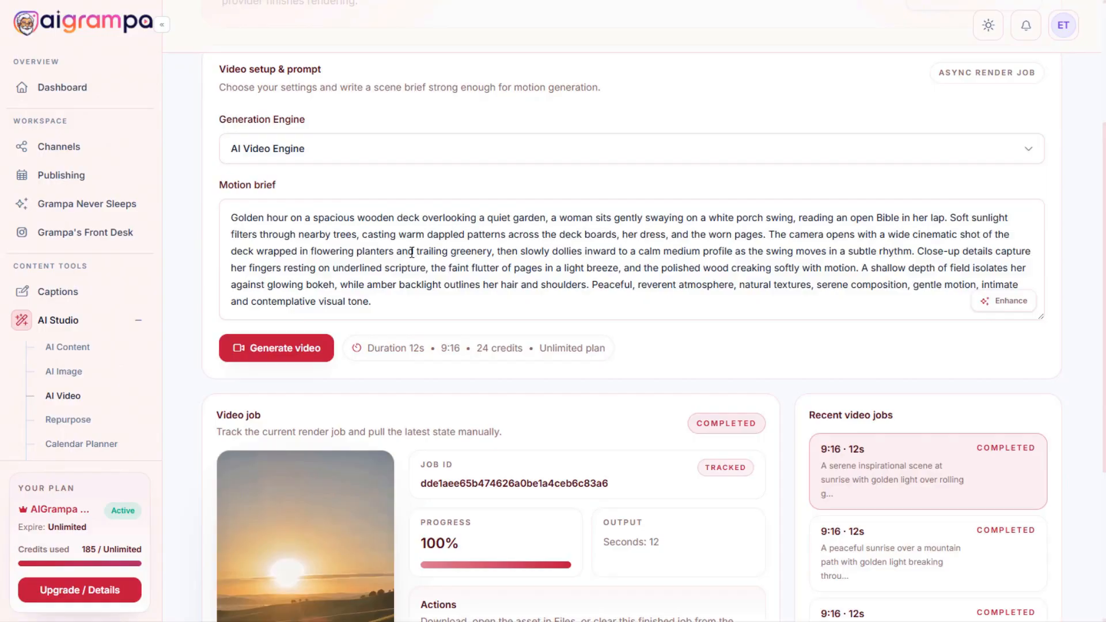
pyautogui.click(292, 353)
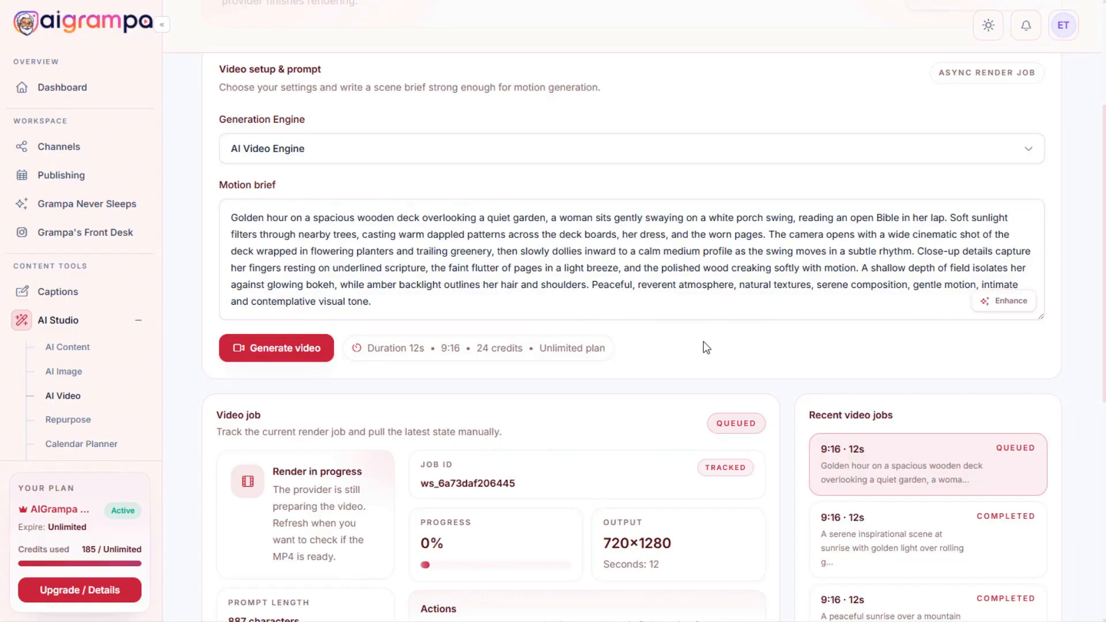
# Examine the porch swing video job and play the generated video.
pyautogui.scroll(-3, 706, 347)
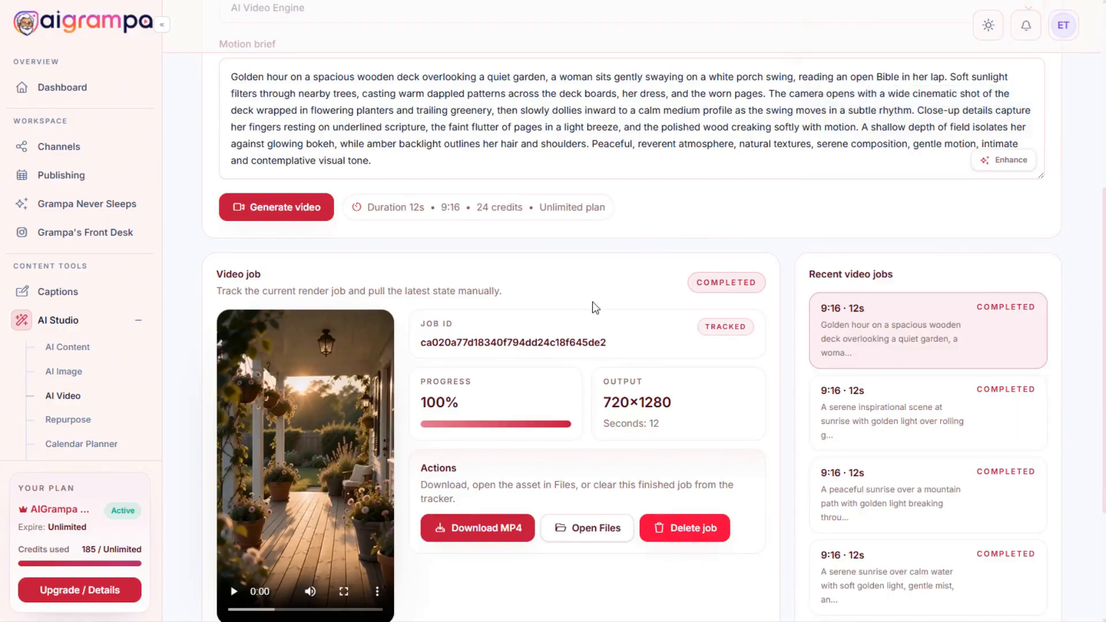
pyautogui.scroll(-2, 682, 297)
pyautogui.scroll(2, 681, 297)
pyautogui.scroll(-1, 677, 293)
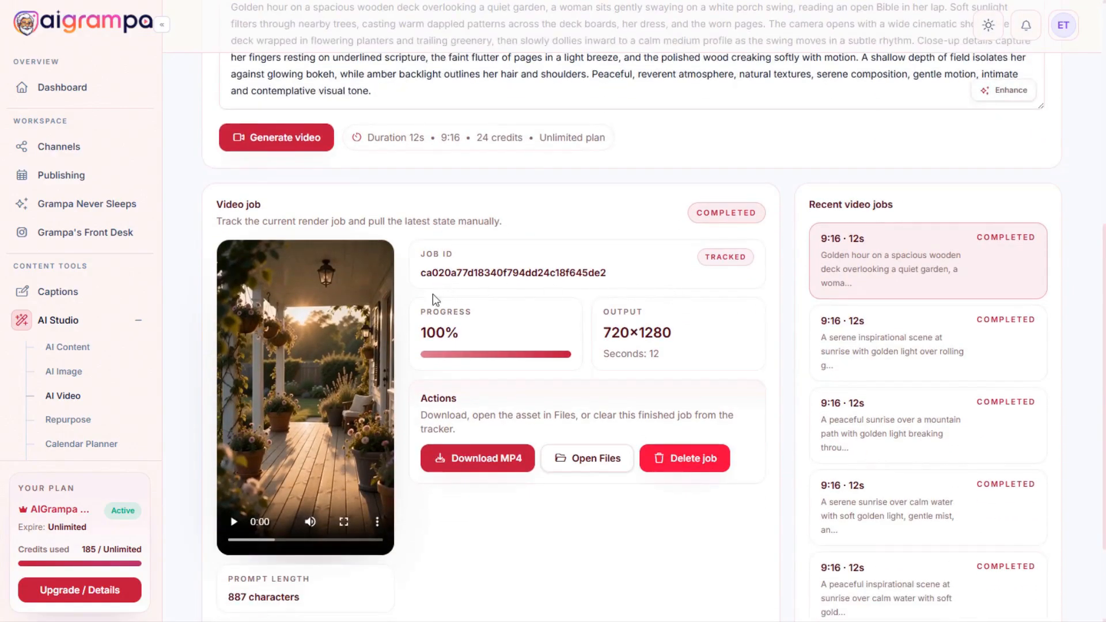
pyautogui.scroll(2, 574, 276)
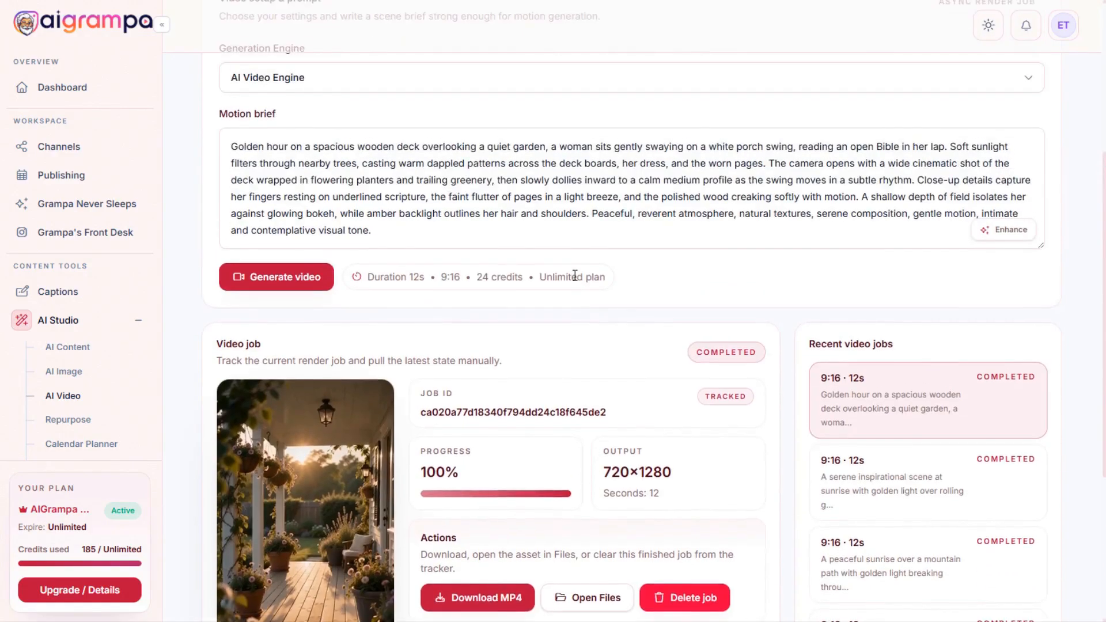
pyautogui.scroll(-3, 574, 280)
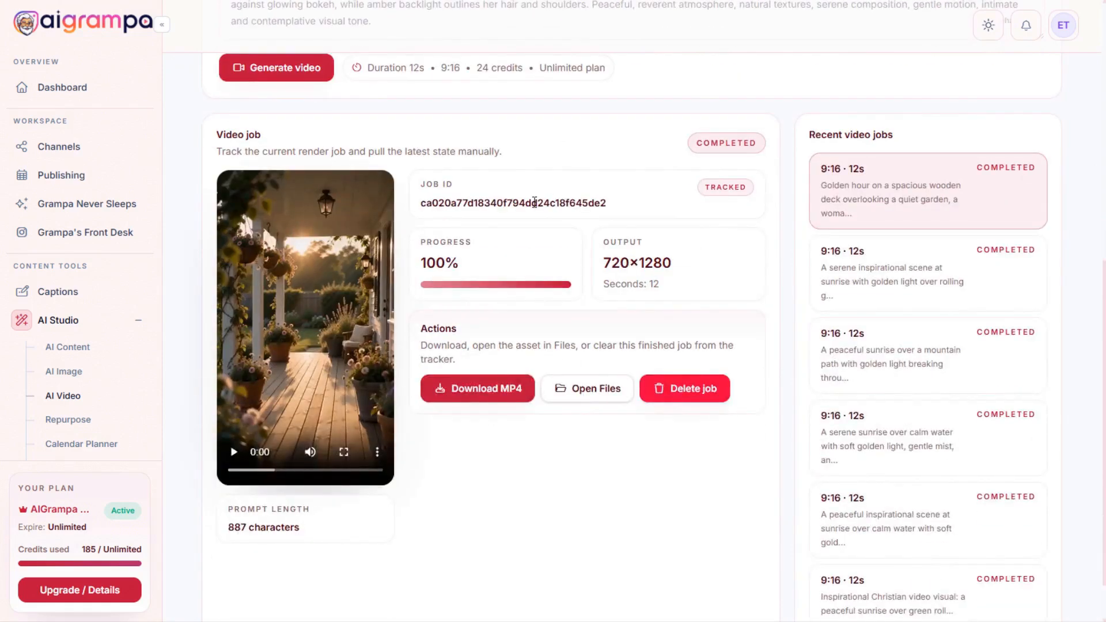
pyautogui.click(233, 454)
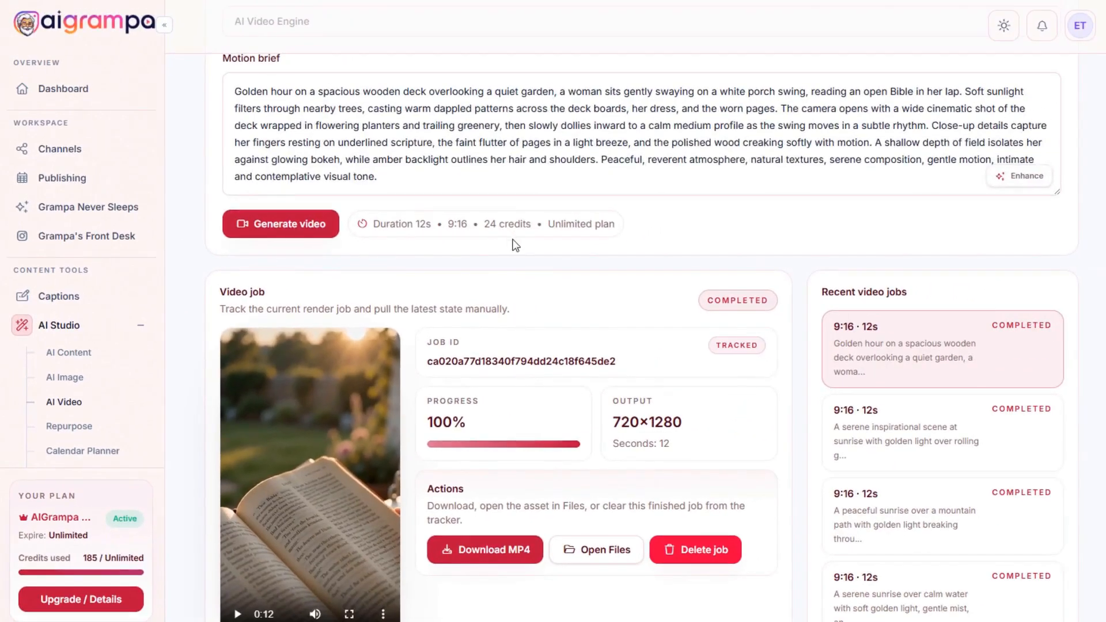
# Compare the generated video and its output details with the enhanced motion brief and video settings.
pyautogui.scroll(-4, 579, 289)
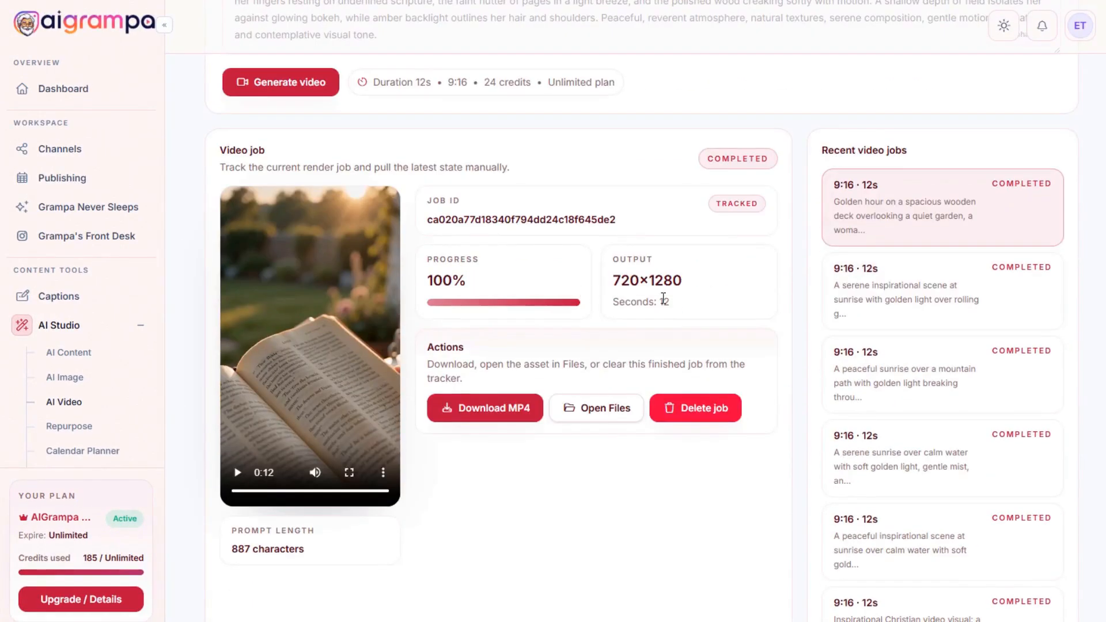
pyautogui.scroll(7, 770, 332)
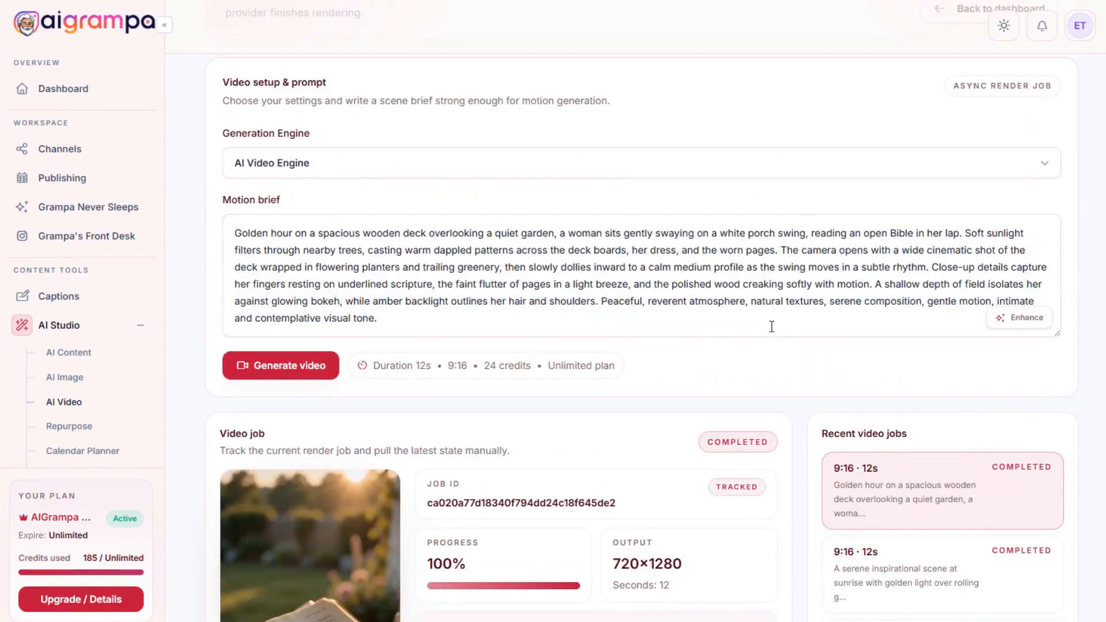
pyautogui.scroll(2, 770, 330)
pyautogui.scroll(-4, 770, 328)
pyautogui.scroll(-3, 770, 328)
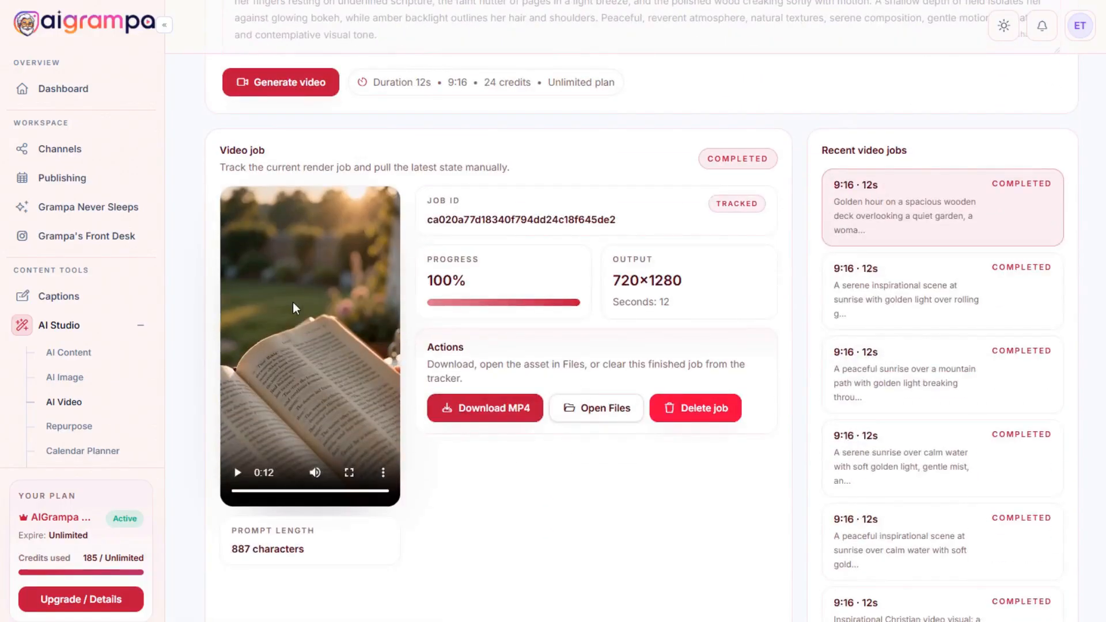
pyautogui.scroll(3, 707, 296)
pyautogui.scroll(2, 707, 301)
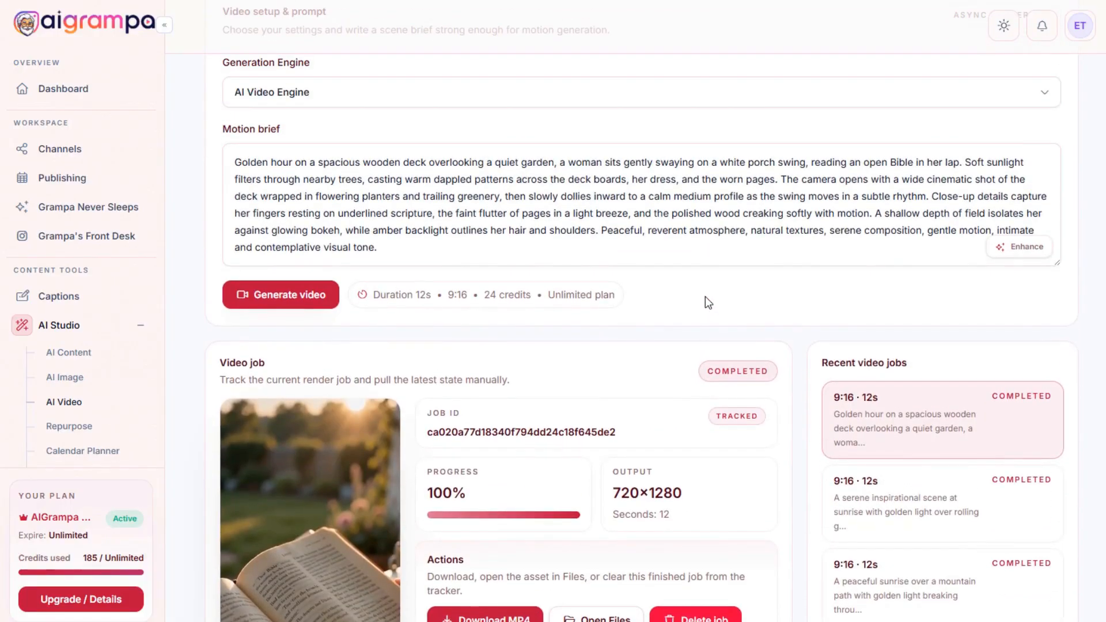
pyautogui.scroll(-3, 642, 274)
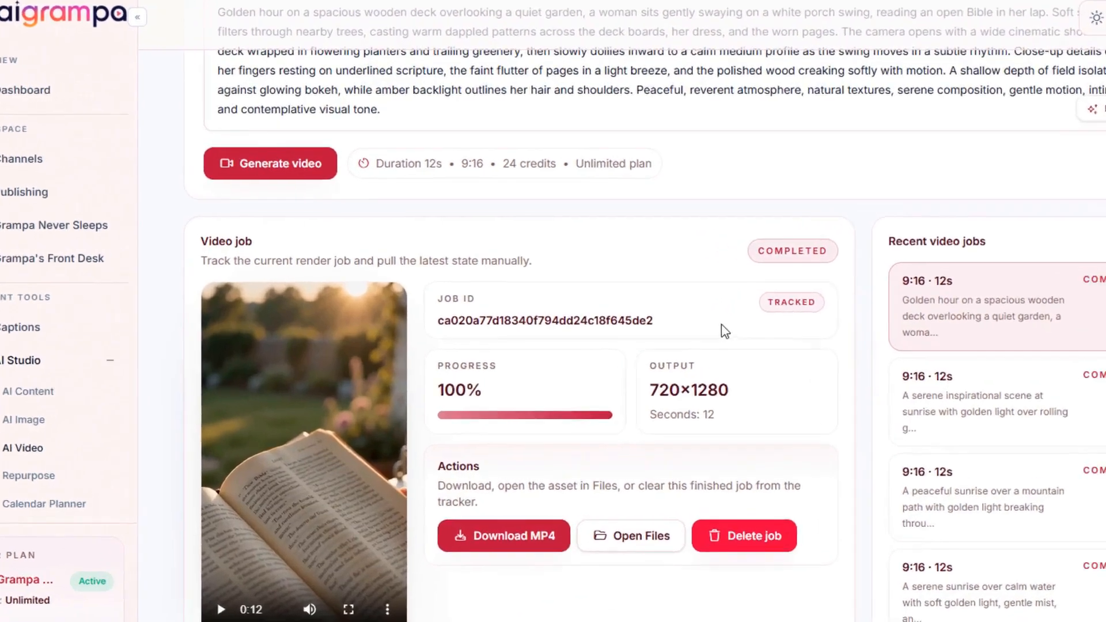
# Switch the generation engine to Quote Videos and choose Motivation as the quote niche.
pyautogui.scroll(3, 725, 331)
pyautogui.scroll(2, 414, 327)
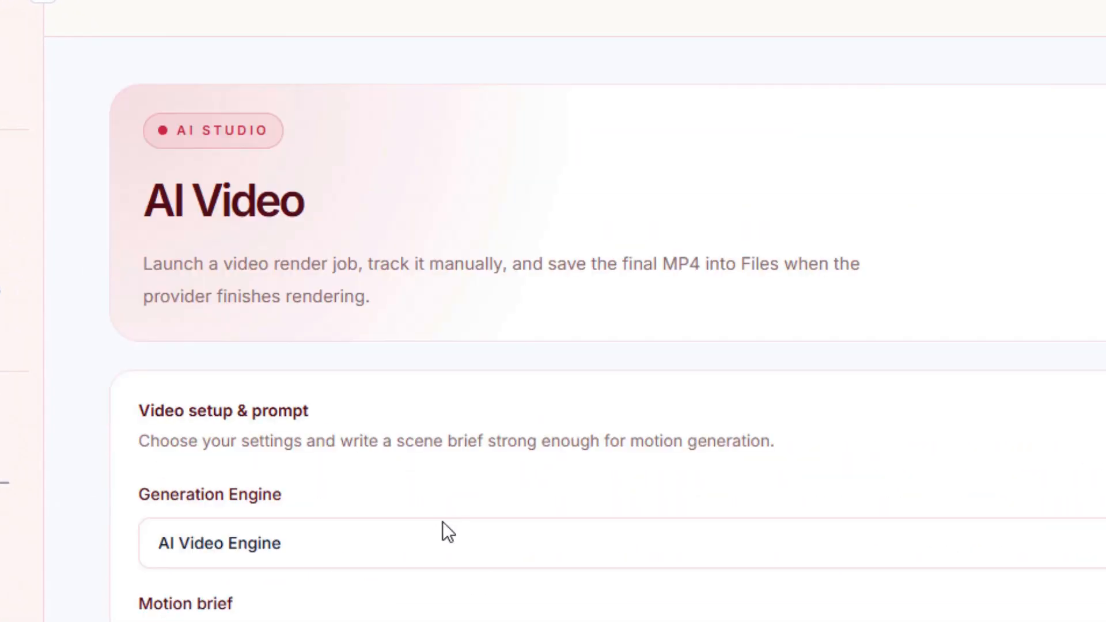
pyautogui.click(438, 527)
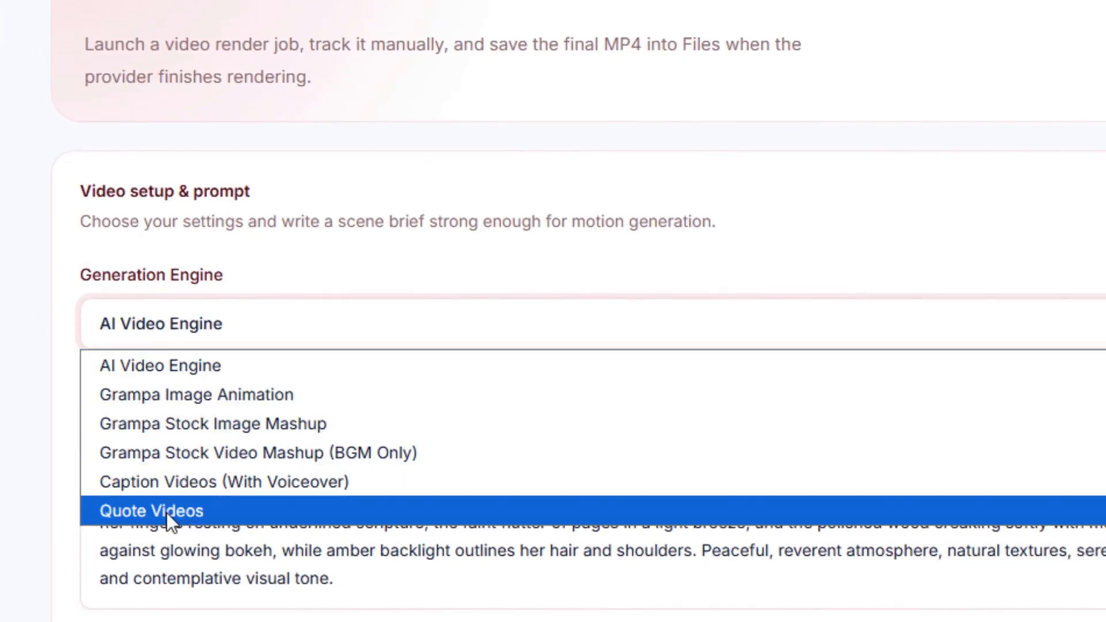
pyautogui.click(167, 513)
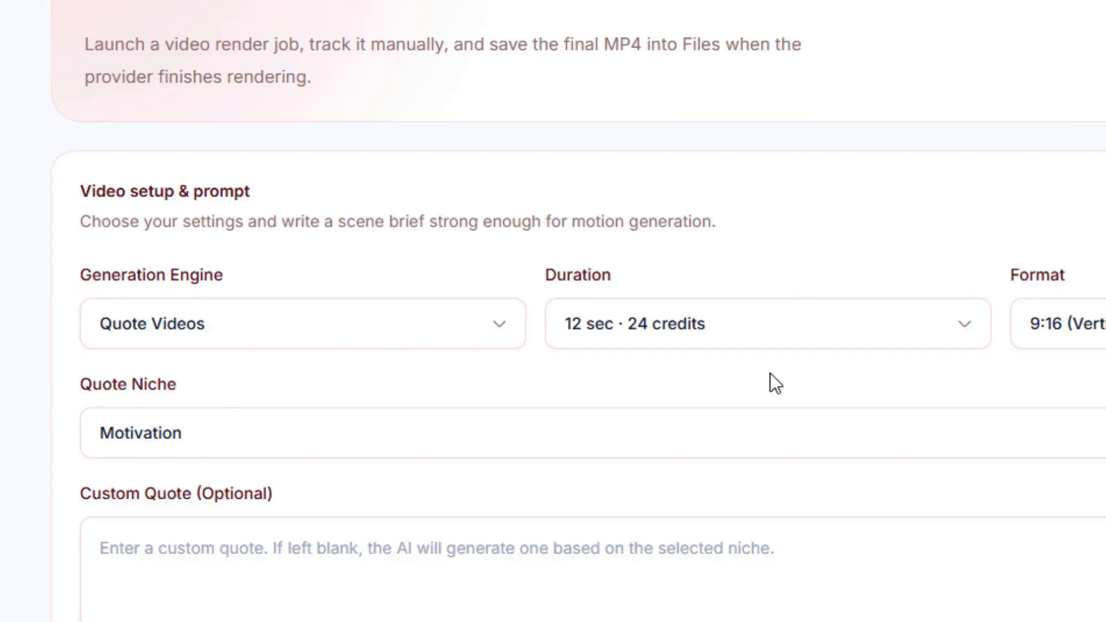
pyautogui.scroll(-4, 770, 382)
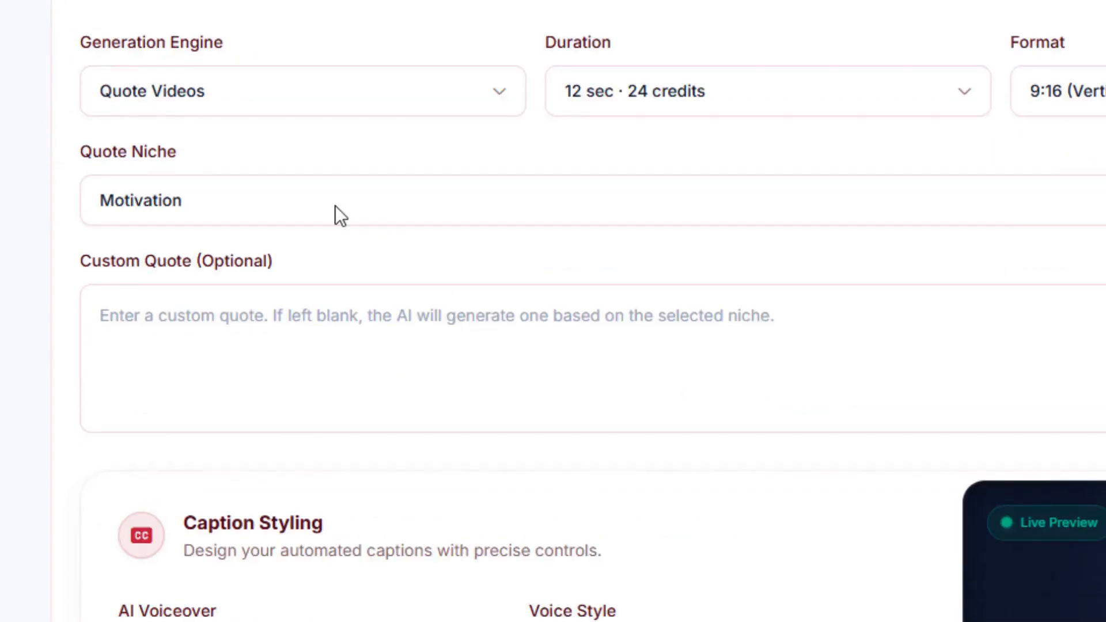
pyautogui.click(299, 201)
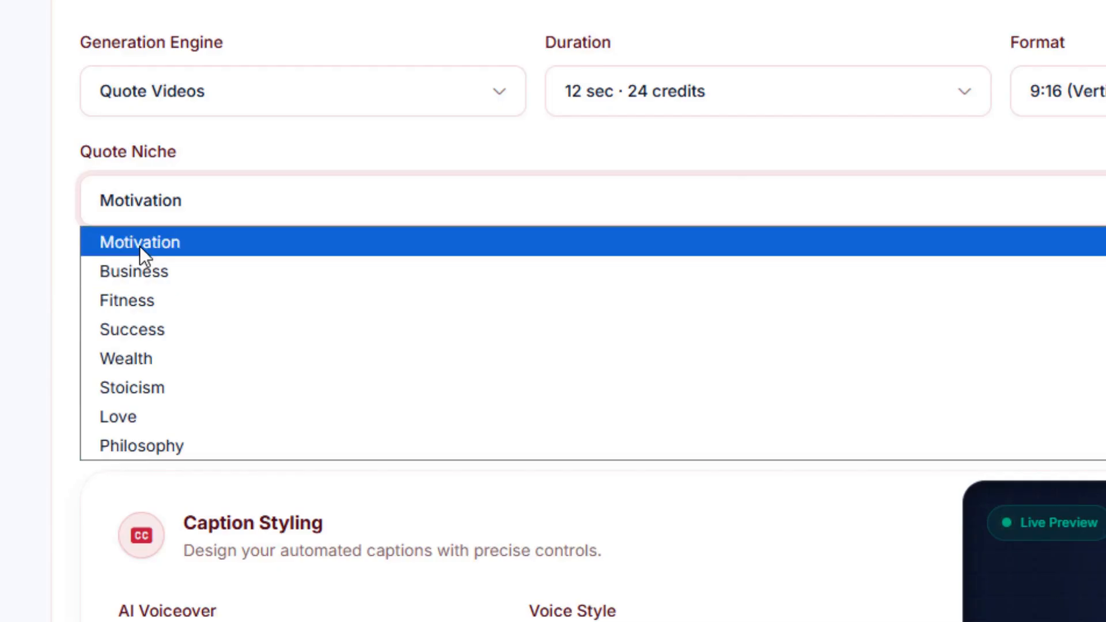
pyautogui.click(139, 246)
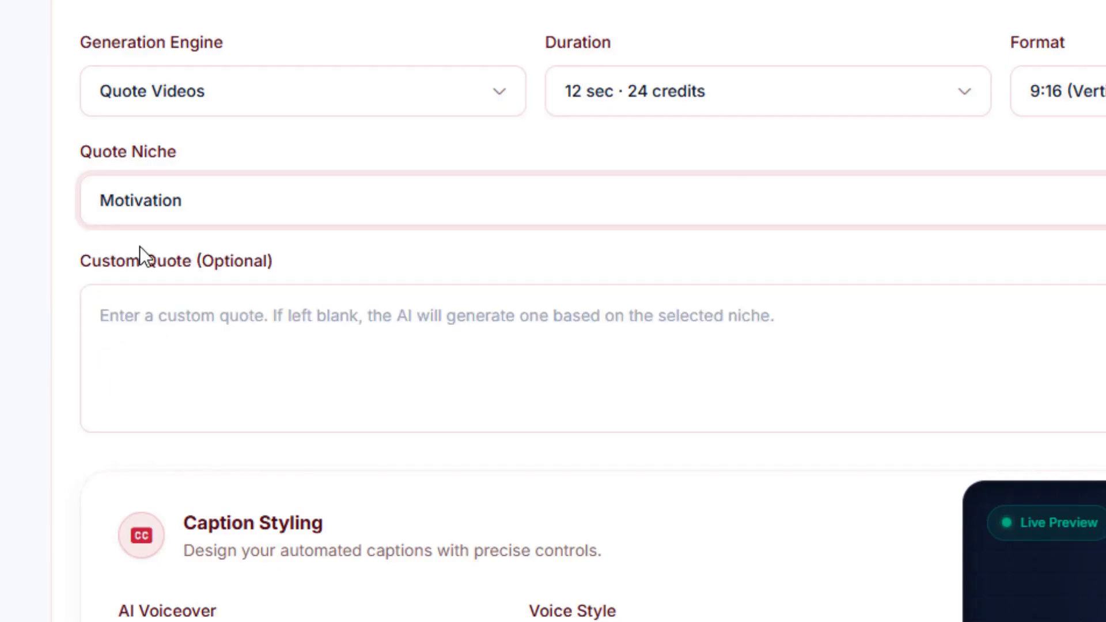
# Enter the custom quote "The work of righteousness will be peace, and the service of righteousness, quiet confidence forever. Isaiah 32:17".
pyautogui.click(180, 348)
pyautogui.scroll(-10, 129, 428)
pyautogui.scroll(5, 126, 431)
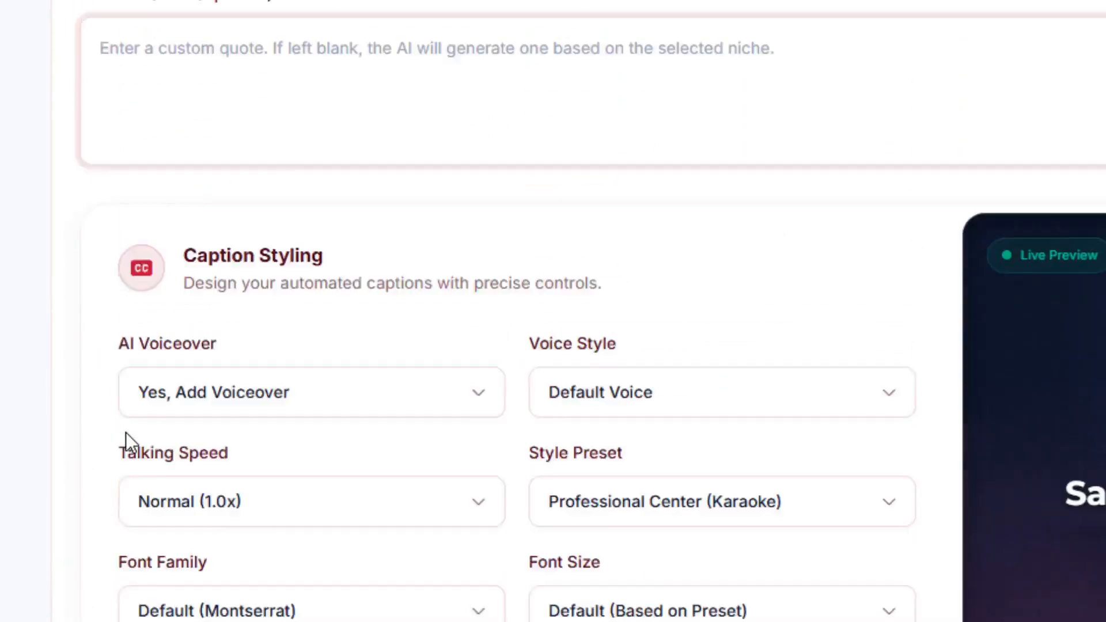
pyautogui.scroll(1, 125, 432)
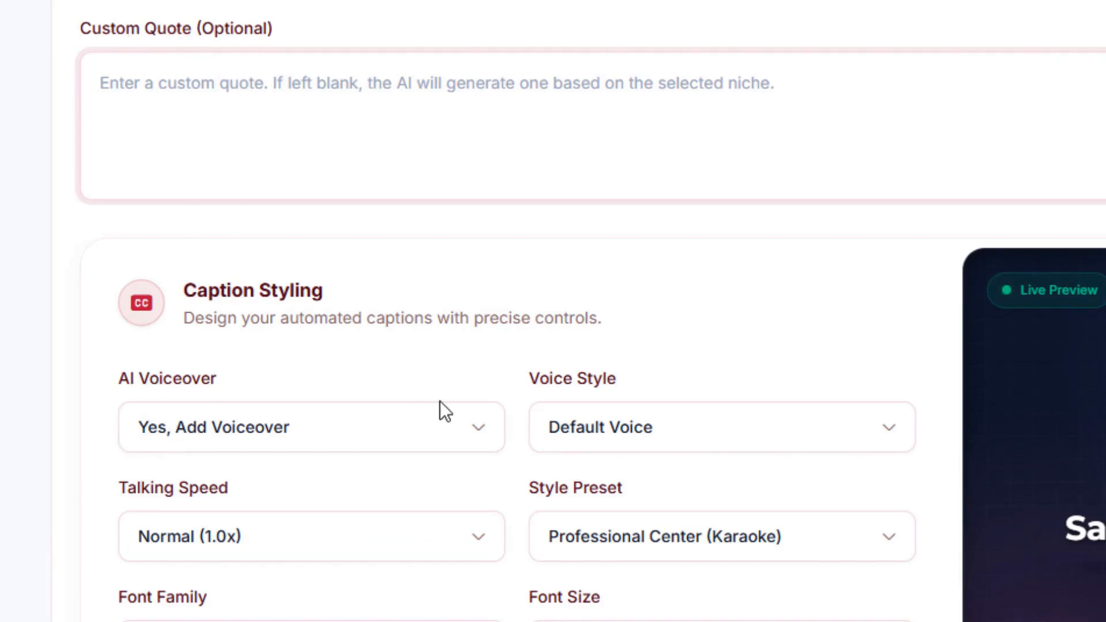
pyautogui.scroll(-6, 440, 401)
pyautogui.scroll(10, 501, 493)
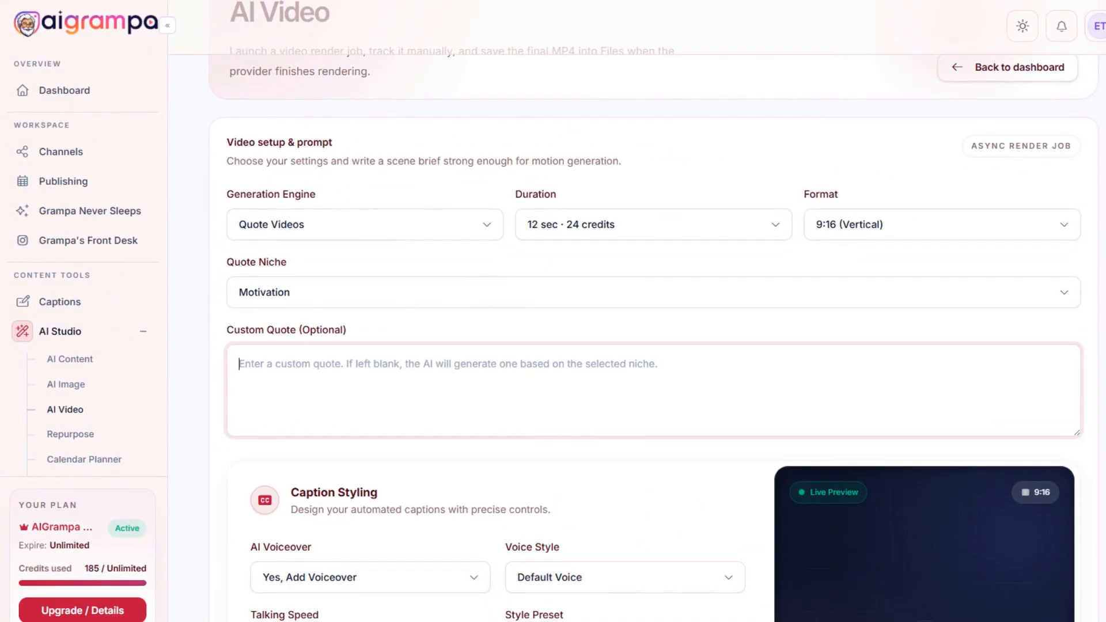
pyautogui.write('The work of righteousness will be peace, and the service of righteousness, quiet confidence forever. Isaiah 32:17')
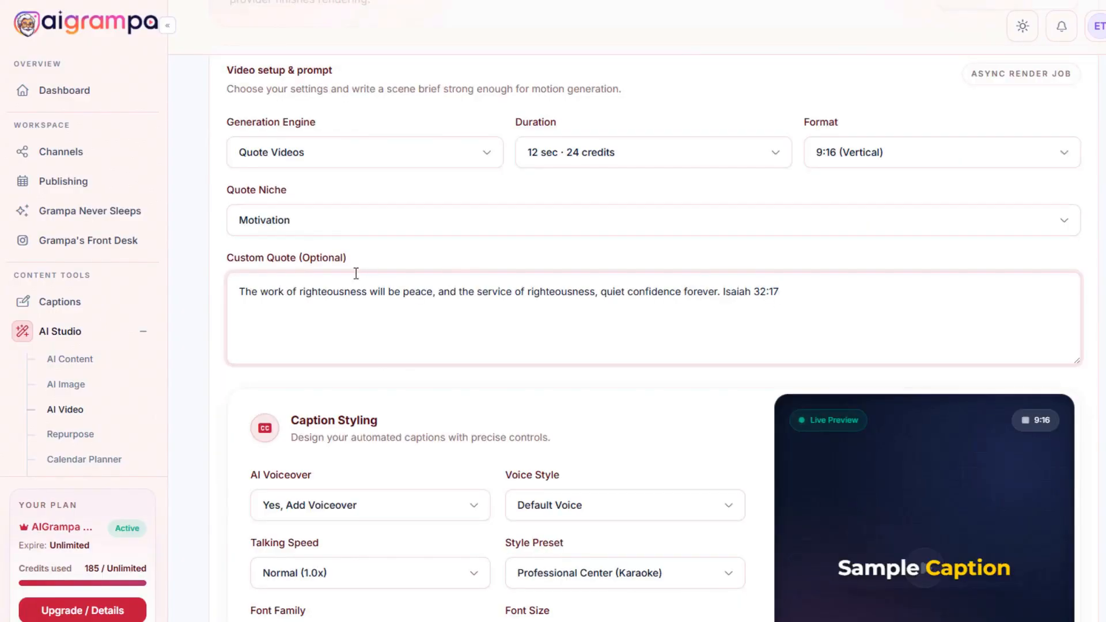
# Set the voiceover's voice style to Amy and play its sample.
pyautogui.scroll(-4, 605, 422)
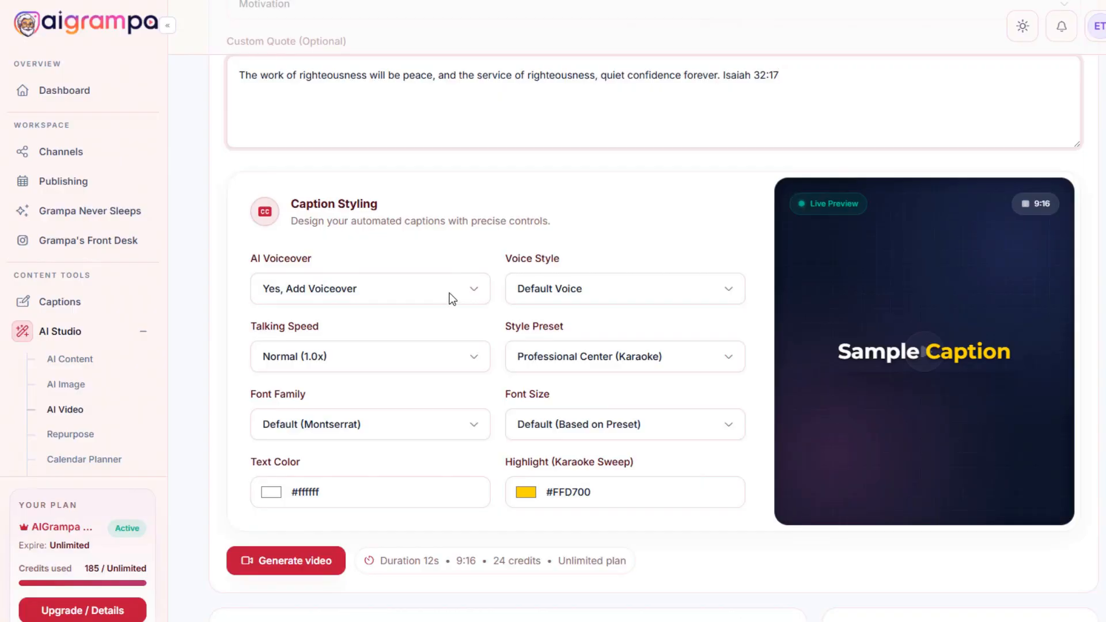
pyautogui.click(593, 285)
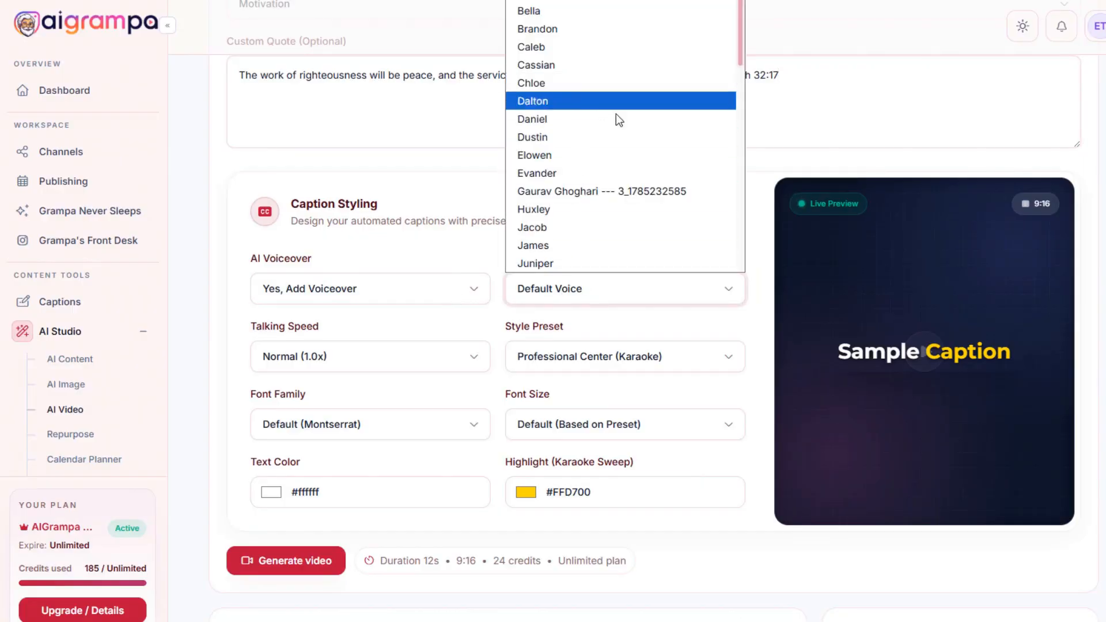
pyautogui.click(605, 0)
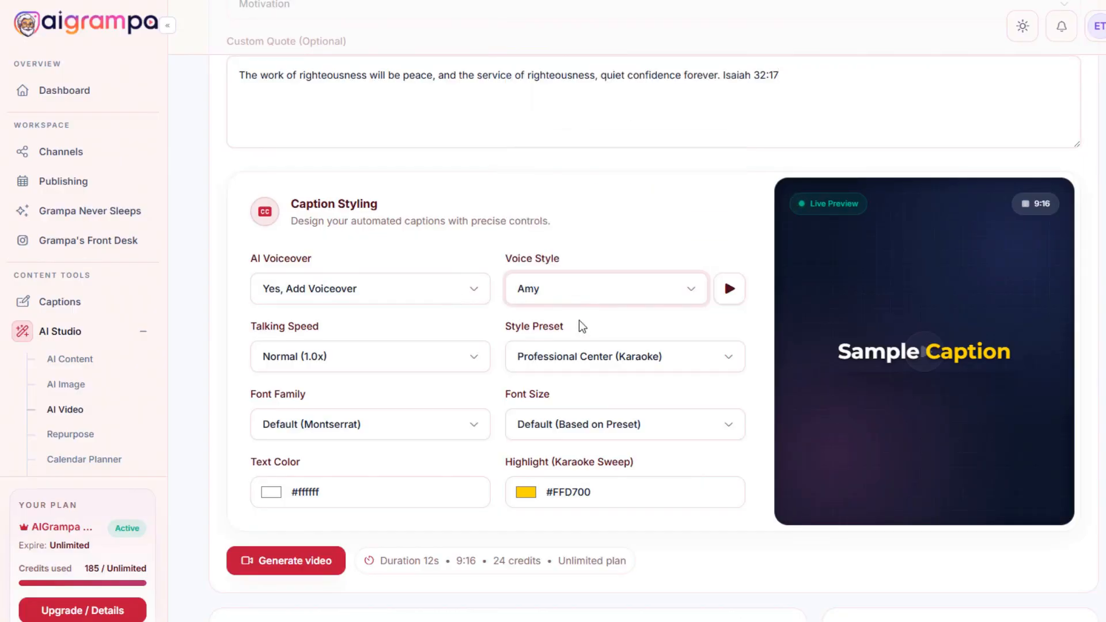
pyautogui.click(727, 288)
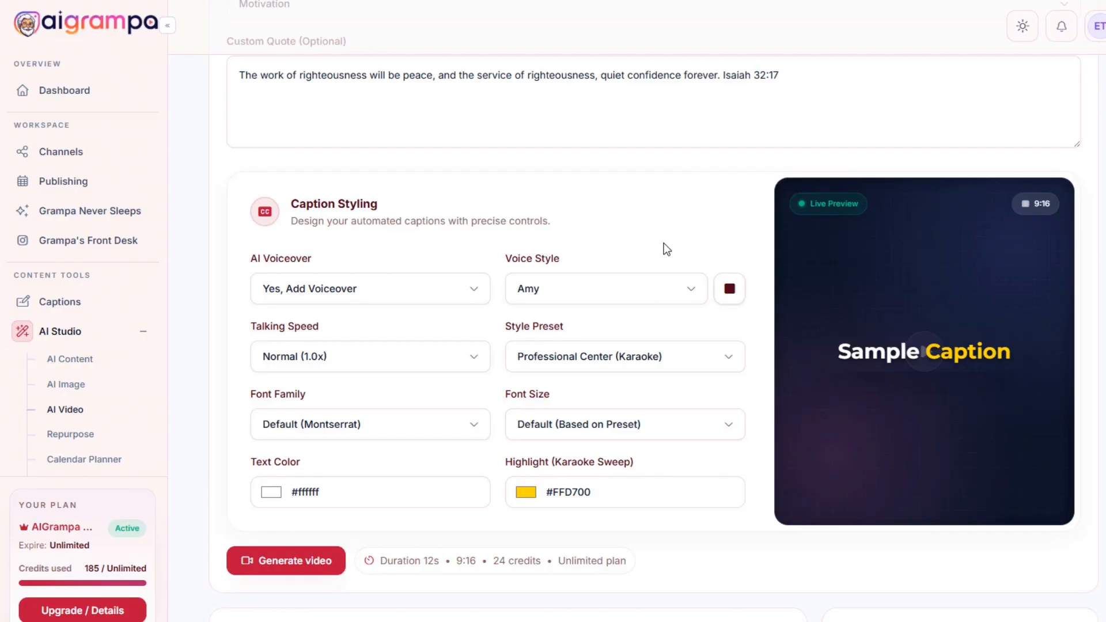
# Review the quote video's caption styling settings, live preview and generation options.
pyautogui.scroll(-3, 451, 332)
pyautogui.scroll(3, 452, 346)
pyautogui.scroll(-3, 459, 413)
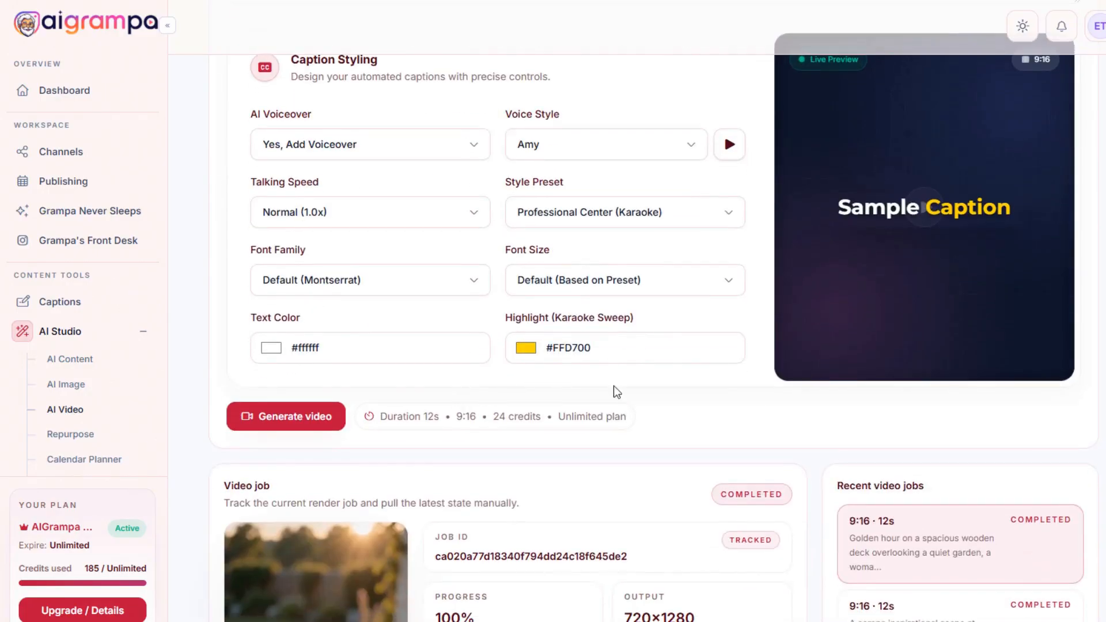
pyautogui.scroll(2, 614, 390)
pyautogui.scroll(1, 613, 399)
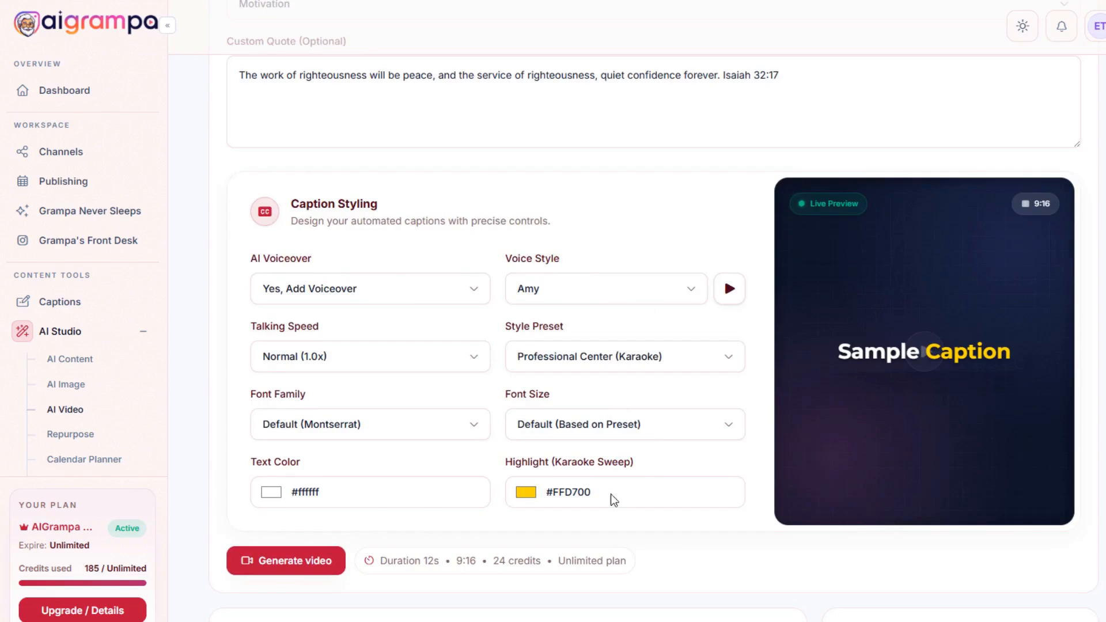
pyautogui.scroll(4, 632, 462)
pyautogui.scroll(-4, 638, 438)
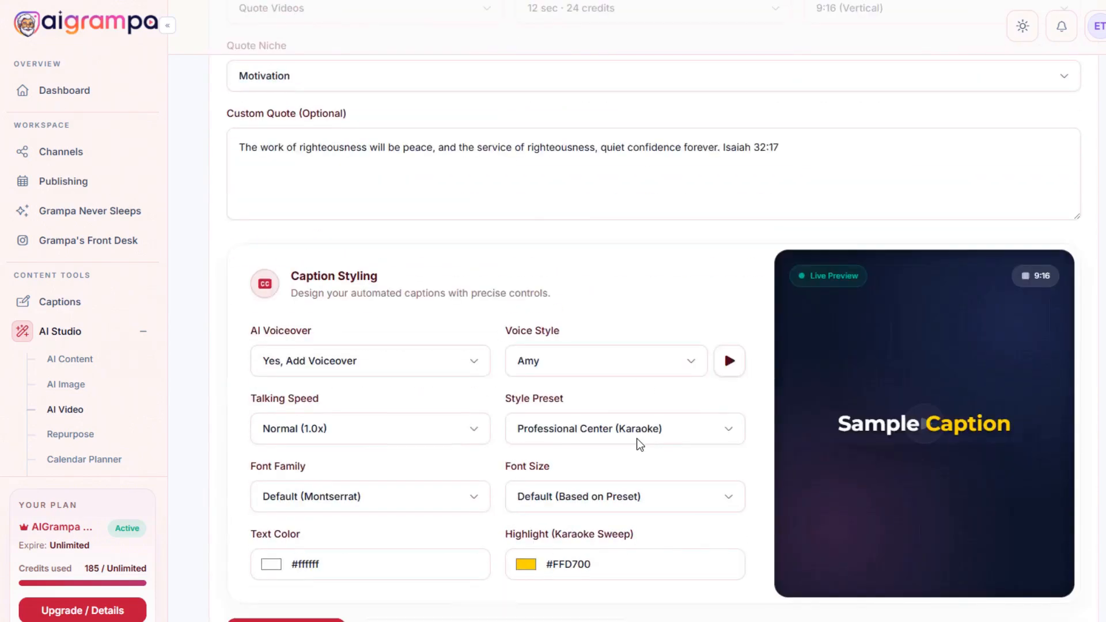
# Generate the 12-second vertical quote video and bring its render job into view.
pyautogui.click(305, 561)
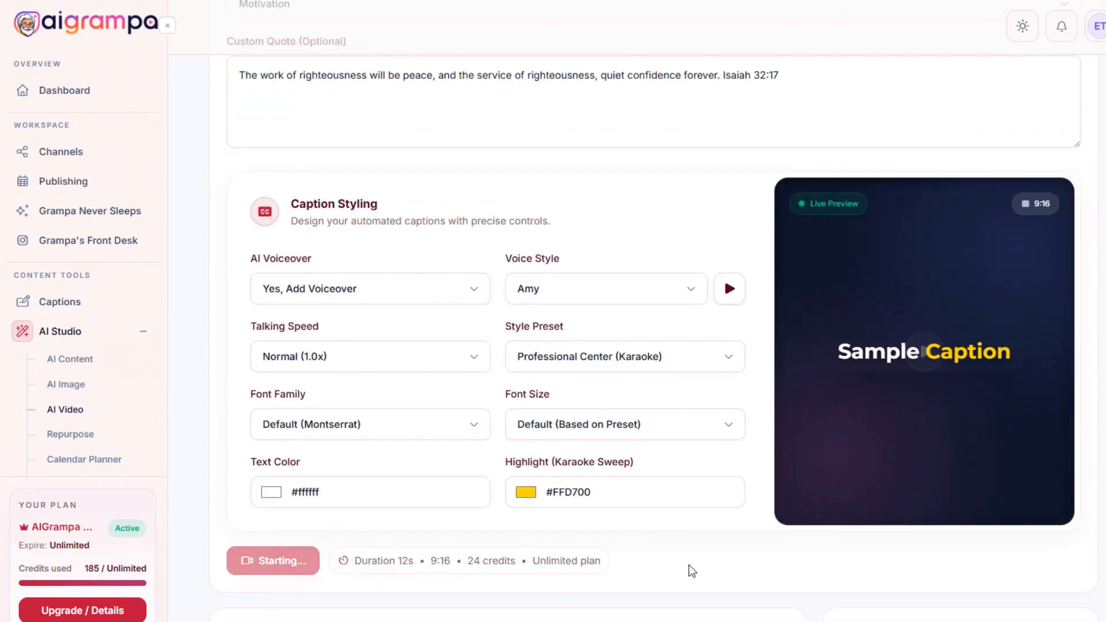
pyautogui.scroll(-7, 658, 564)
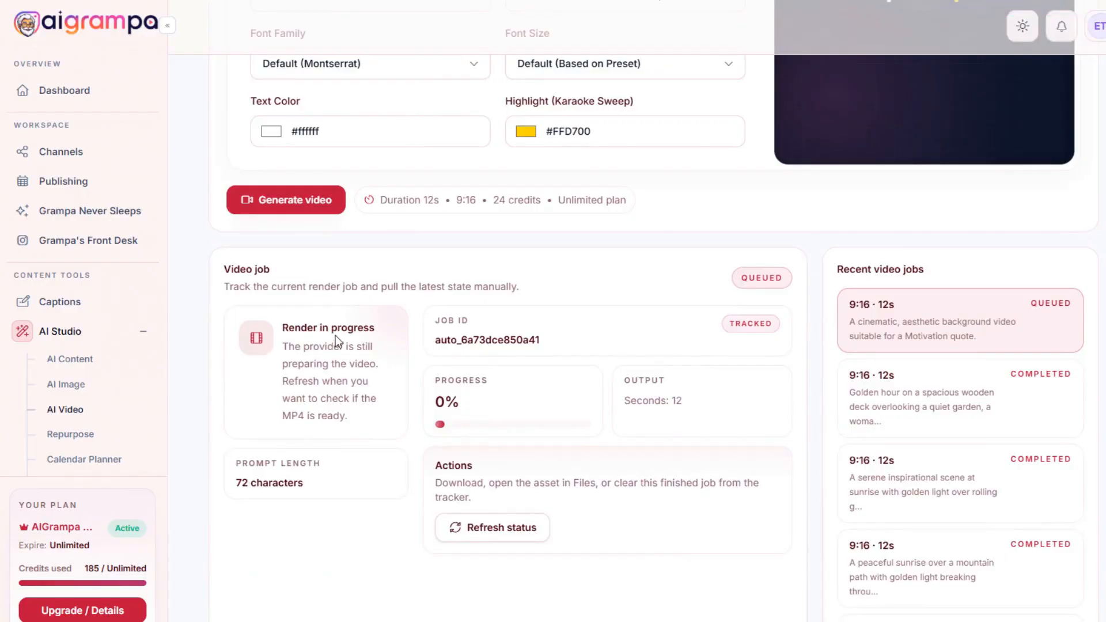
pyautogui.scroll(-1, 346, 346)
pyautogui.scroll(-1, 410, 503)
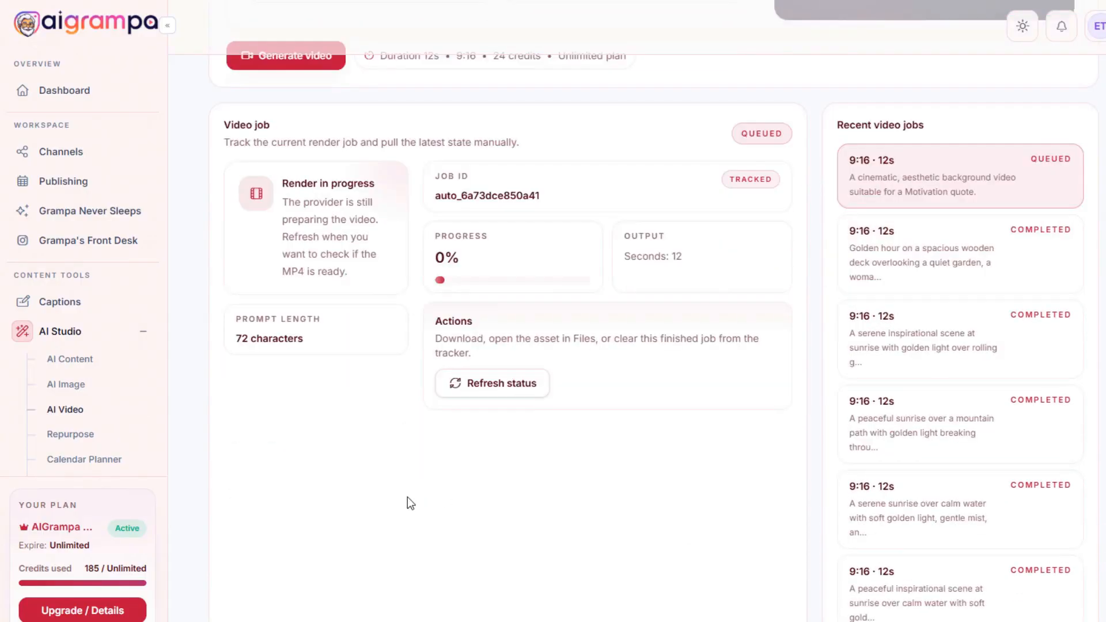
pyautogui.scroll(6, 402, 499)
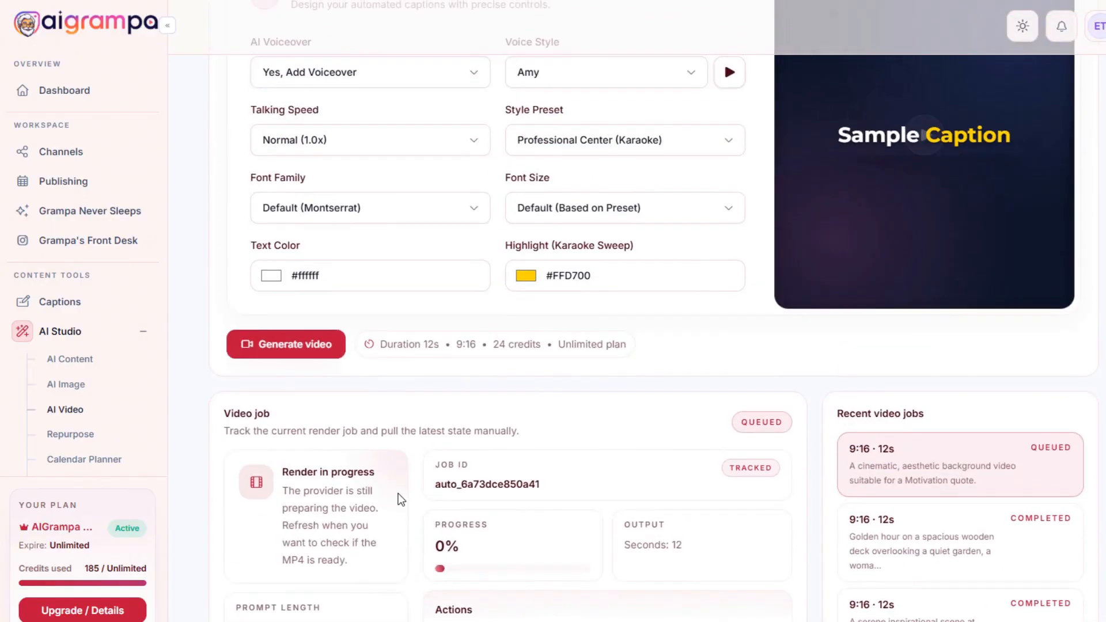
pyautogui.scroll(-2, 651, 447)
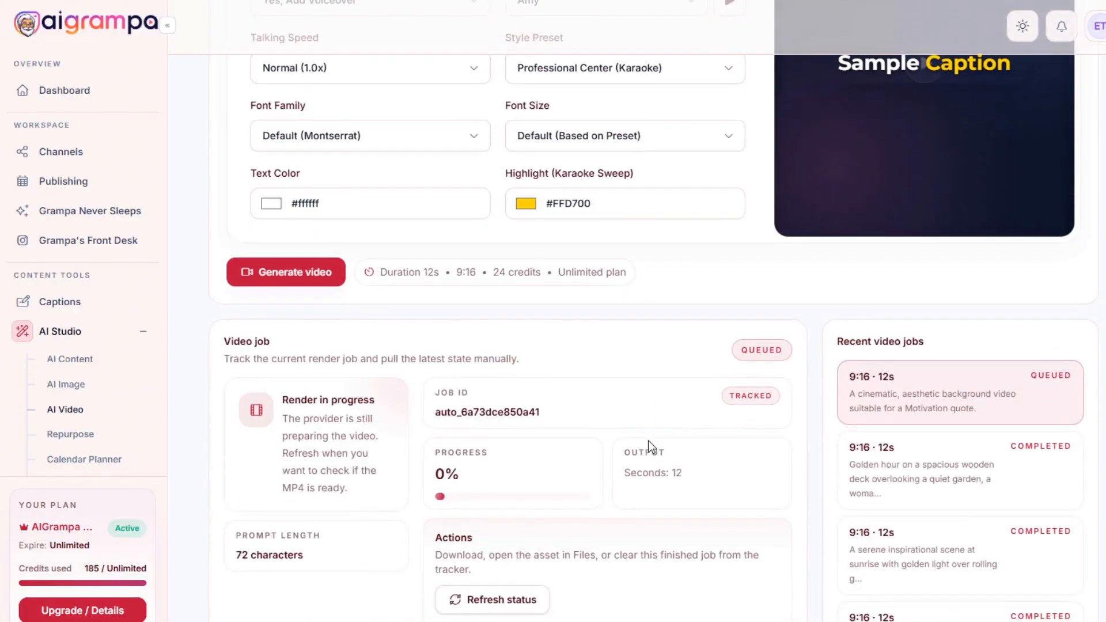
pyautogui.scroll(6, 649, 447)
pyautogui.scroll(-6, 647, 441)
pyautogui.scroll(4, 639, 441)
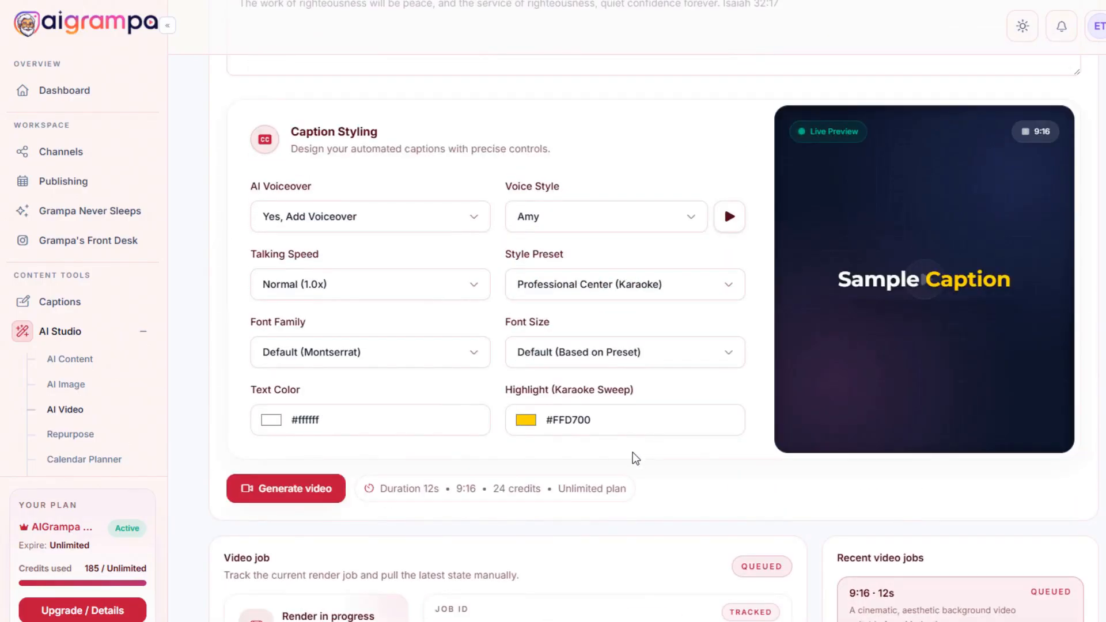
pyautogui.scroll(-2, 632, 452)
pyautogui.scroll(2, 634, 458)
pyautogui.scroll(-2, 634, 458)
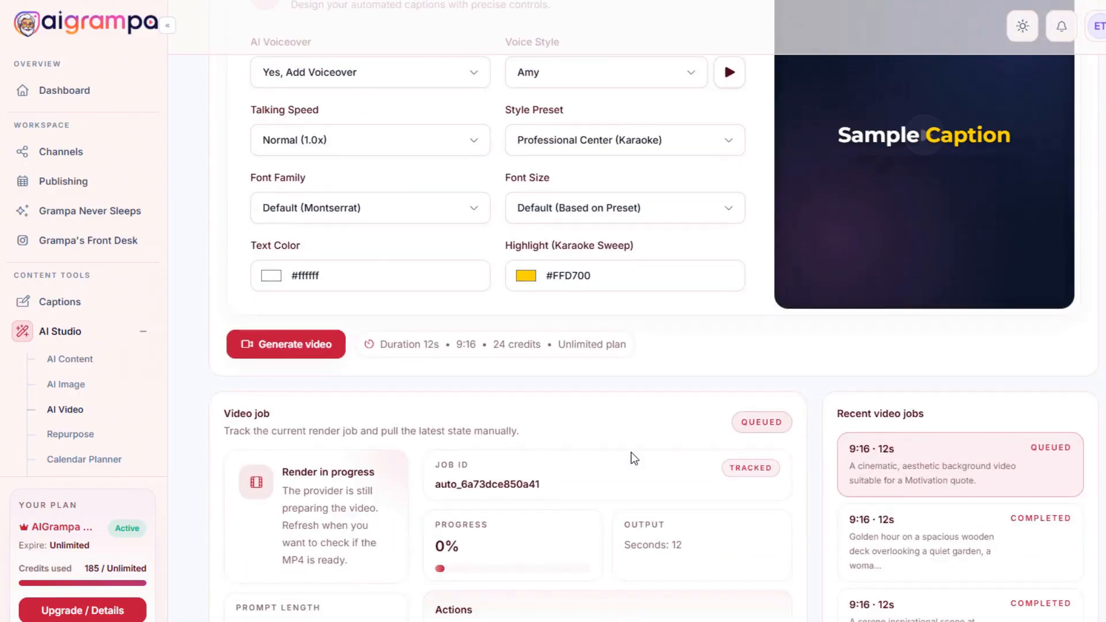
pyautogui.scroll(1, 630, 457)
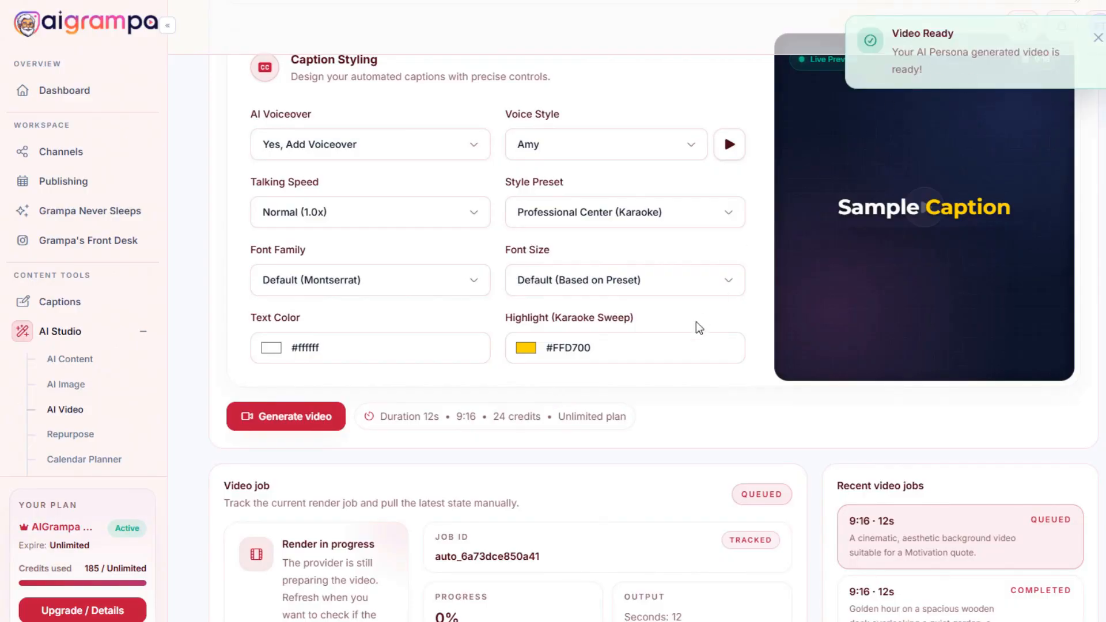
# Refresh the quote video's render job status and play the generated video.
pyautogui.scroll(-5, 691, 340)
pyautogui.scroll(4, 685, 337)
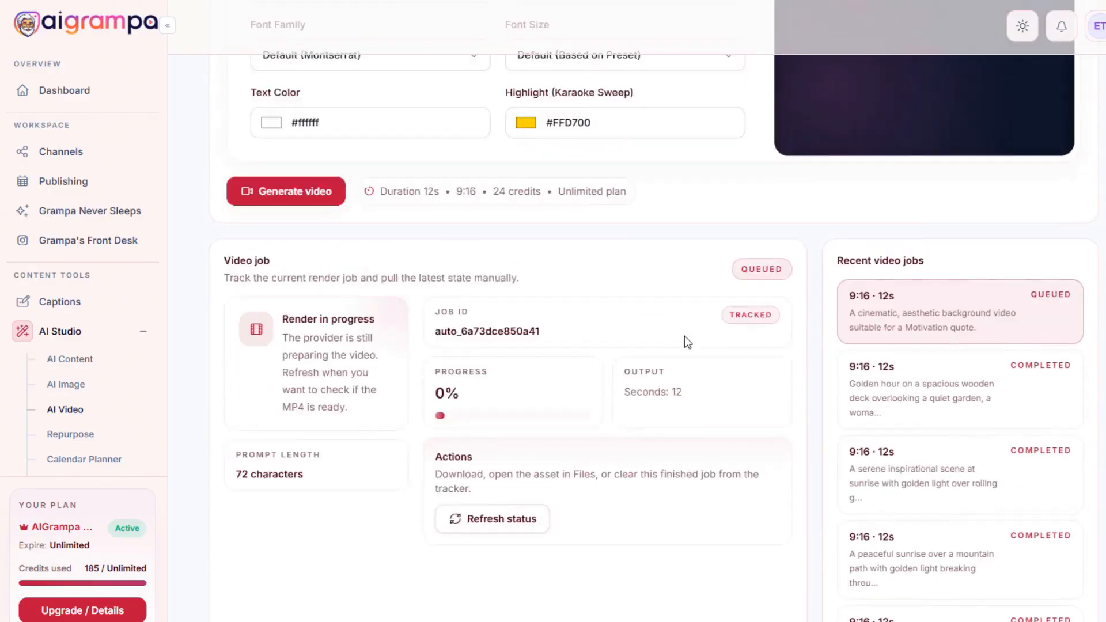
pyautogui.scroll(-2, 650, 338)
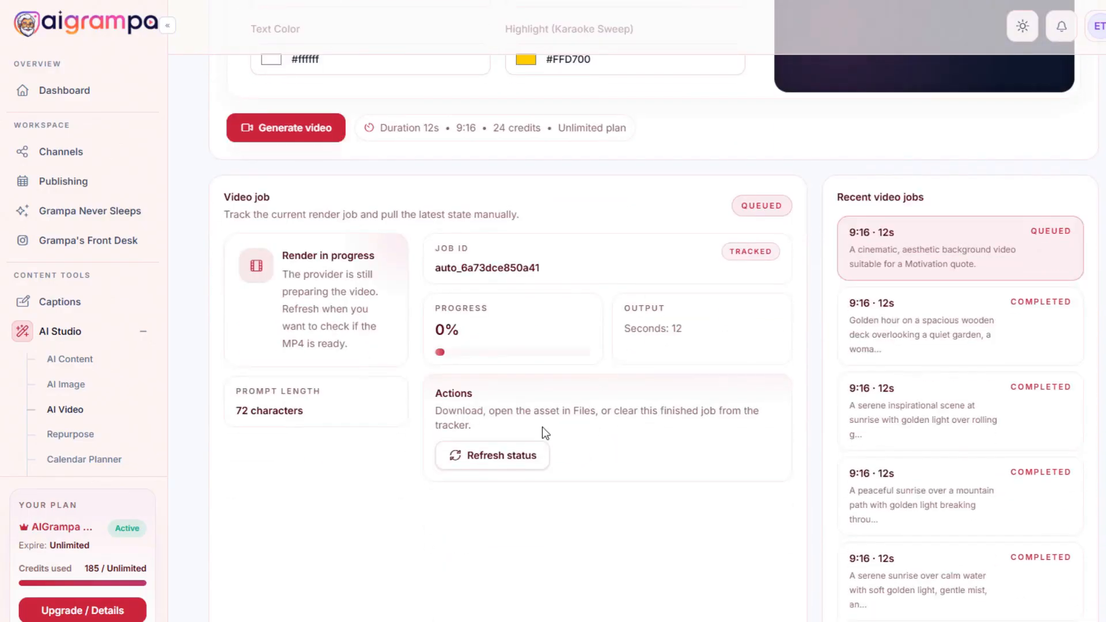
pyautogui.click(498, 466)
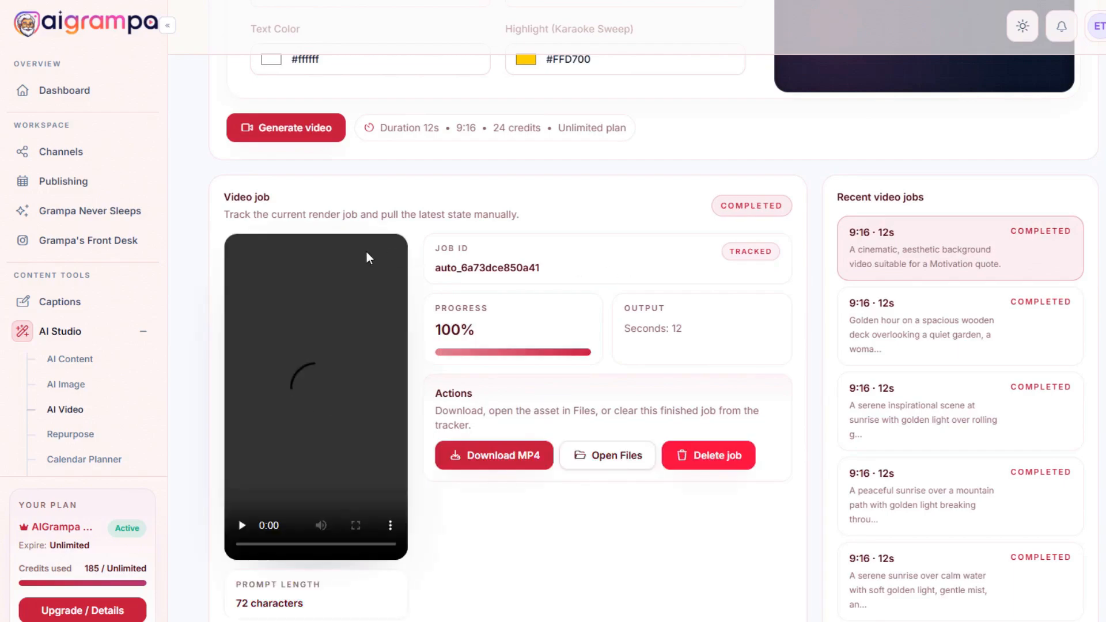
pyautogui.click(242, 528)
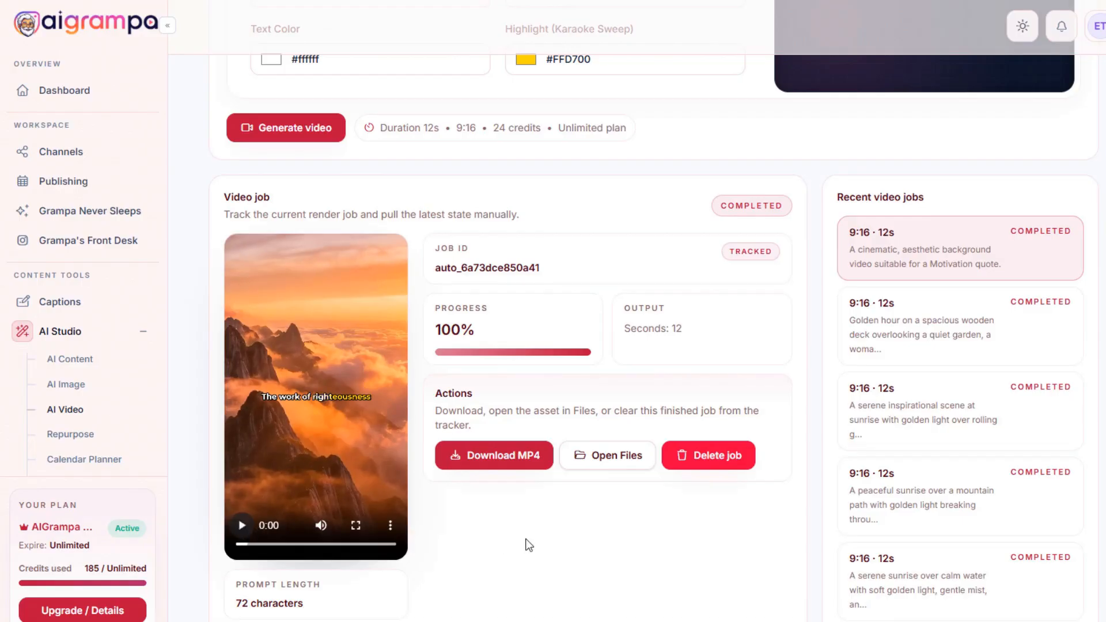
pyautogui.scroll(3, 548, 541)
pyautogui.scroll(-3, 553, 547)
pyautogui.scroll(3, 547, 541)
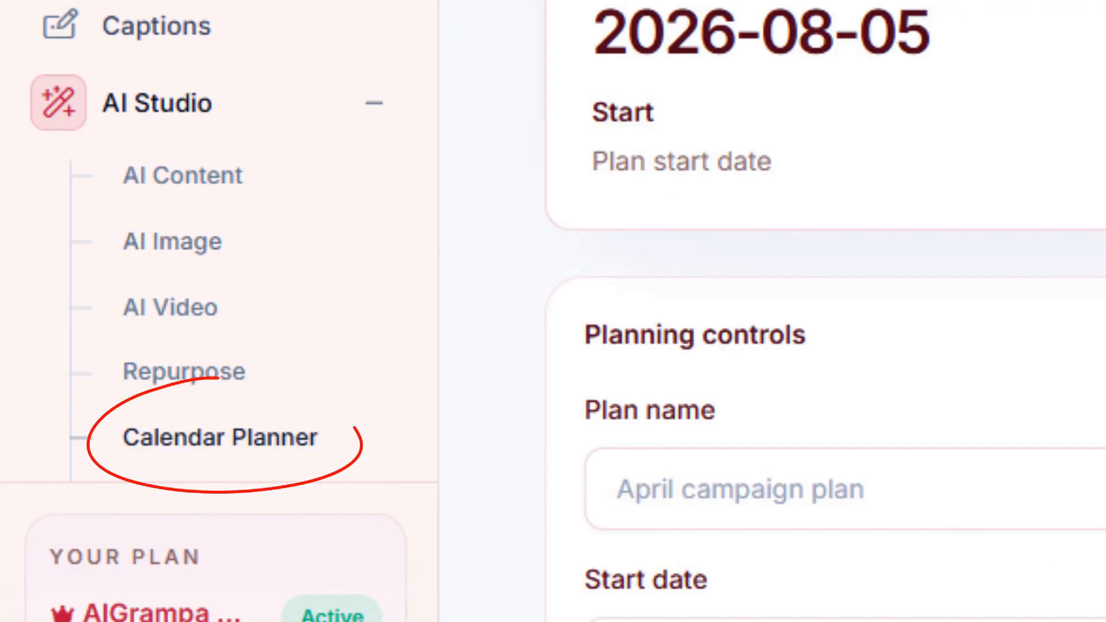
# Look over the Content Planner page, including its planning controls, campaign brief, saved plans and prompt history.
pyautogui.scroll(-10, 824, 311)
pyautogui.scroll(4, 823, 312)
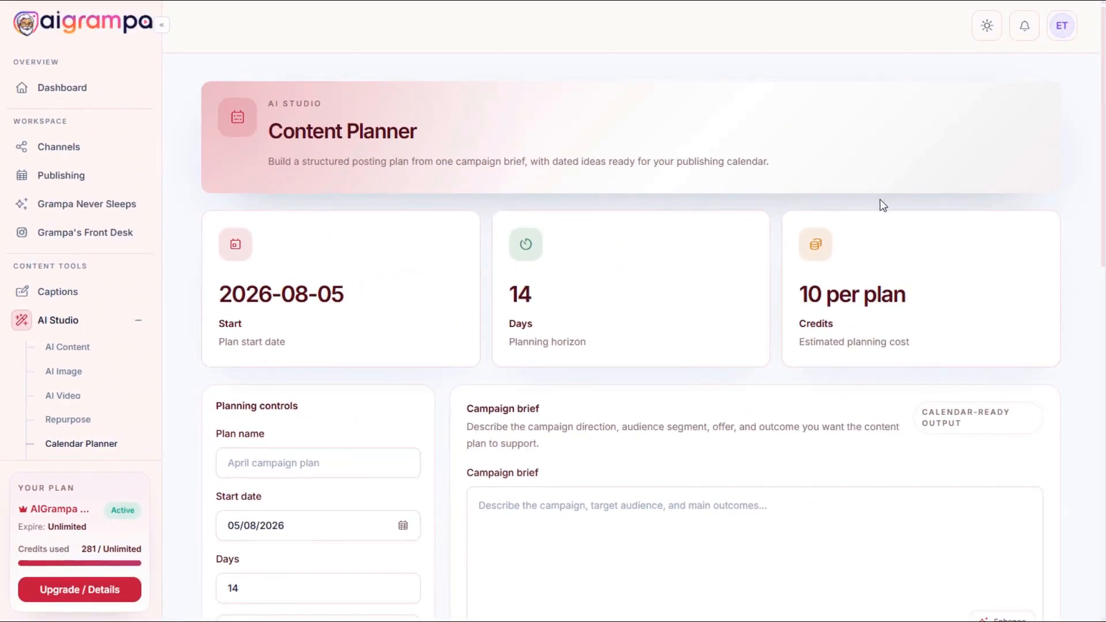
pyautogui.scroll(-1, 935, 149)
pyautogui.scroll(-6, 935, 153)
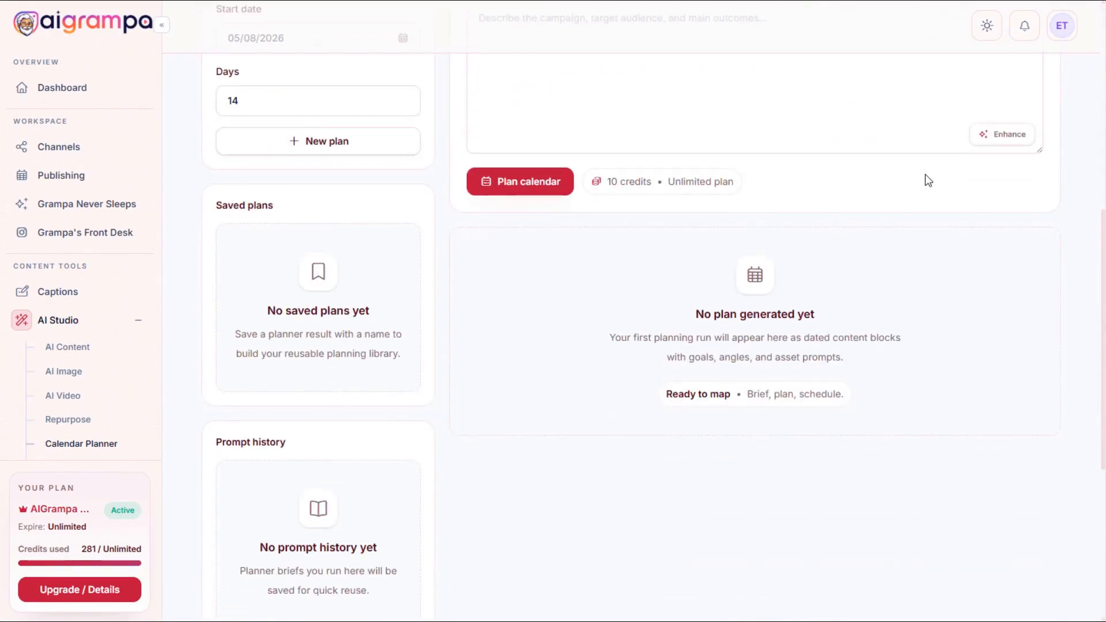
pyautogui.scroll(5, 925, 179)
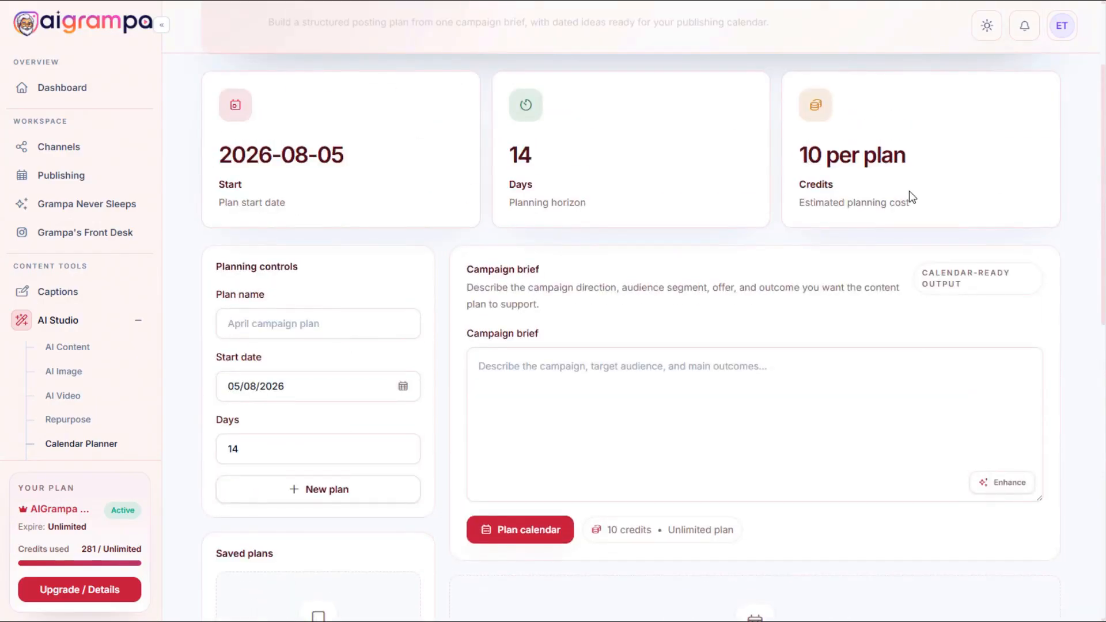
pyautogui.scroll(2, 909, 192)
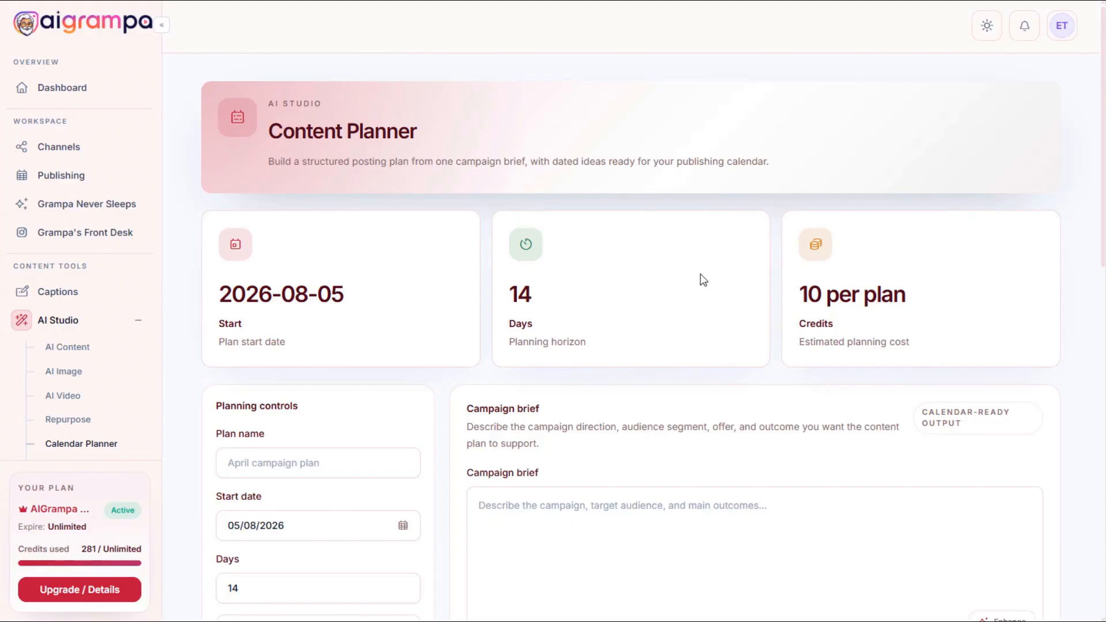
pyautogui.scroll(-3, 703, 276)
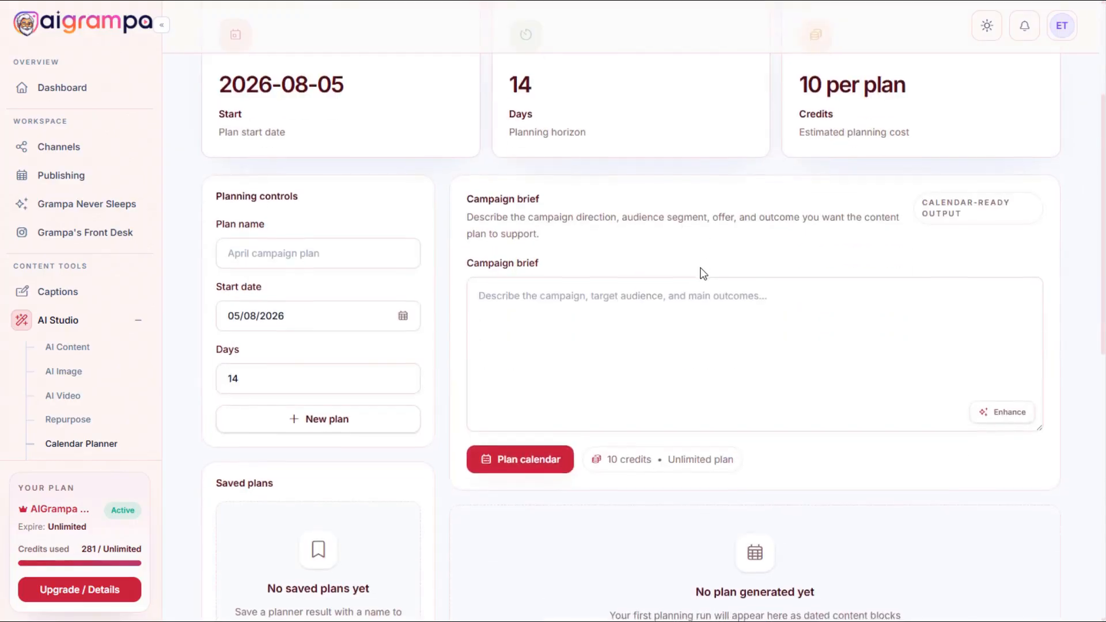
pyautogui.scroll(-2, 703, 273)
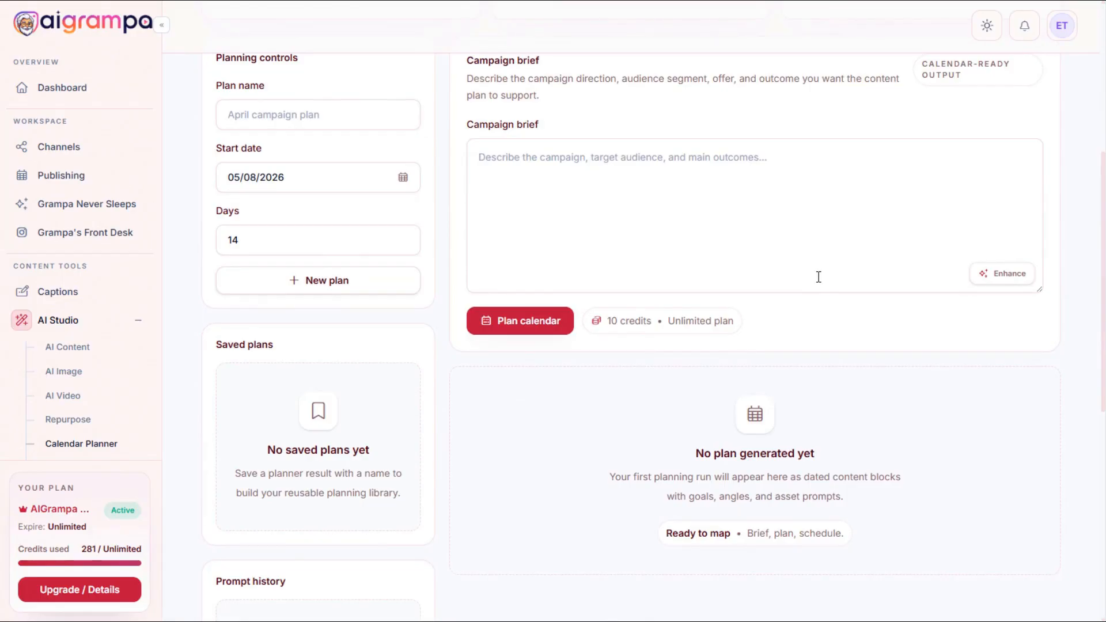
pyautogui.scroll(1, 818, 277)
pyautogui.scroll(-1, 809, 312)
pyautogui.scroll(5, 822, 331)
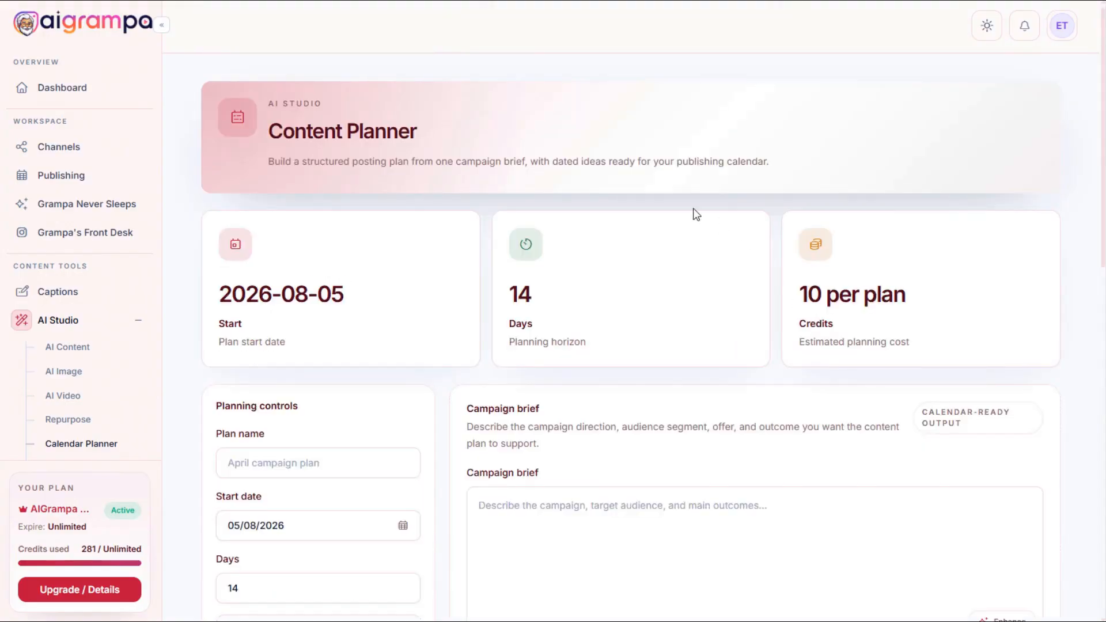
# Name the plan "Bible Verses plan" and set its length to 30 days.
pyautogui.scroll(-12, 642, 252)
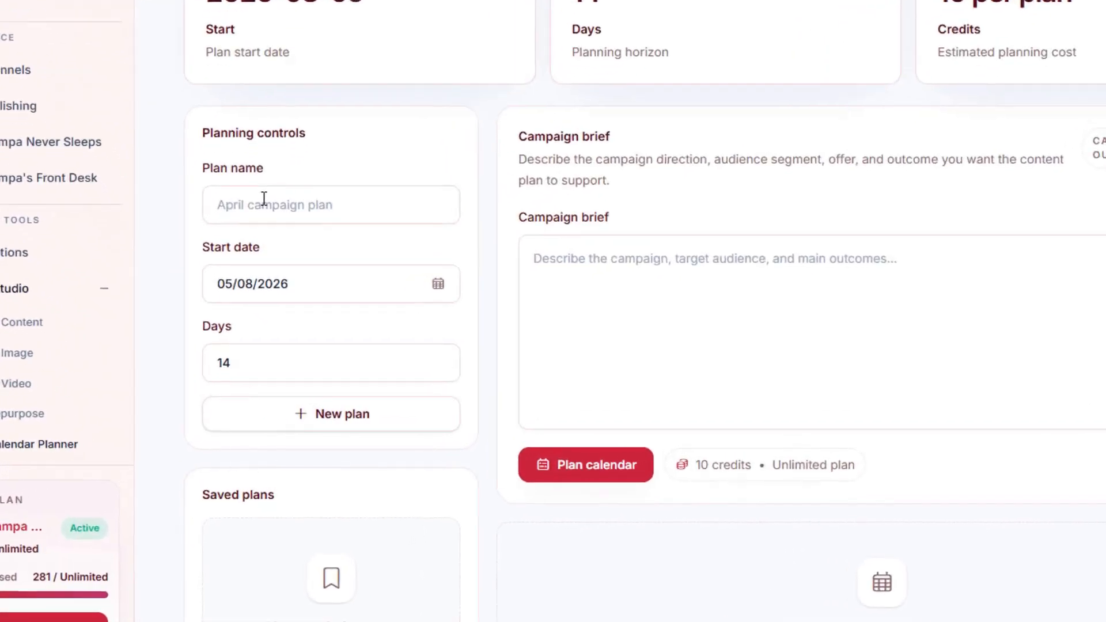
pyautogui.click(256, 175)
pyautogui.write('Bible Verses plan')
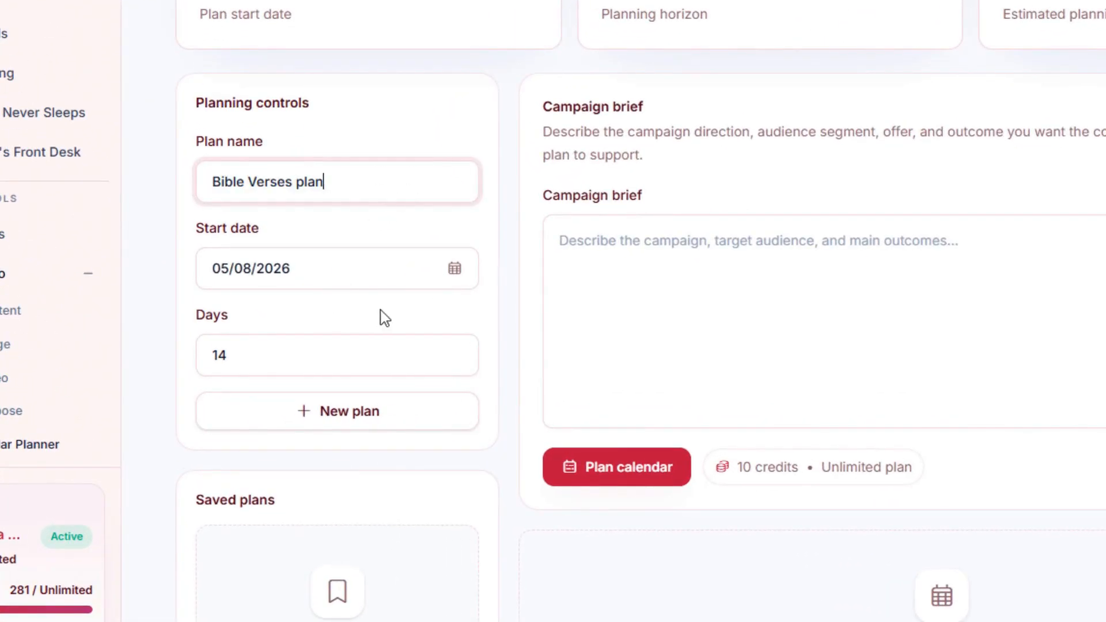
pyautogui.scroll(-2, 383, 314)
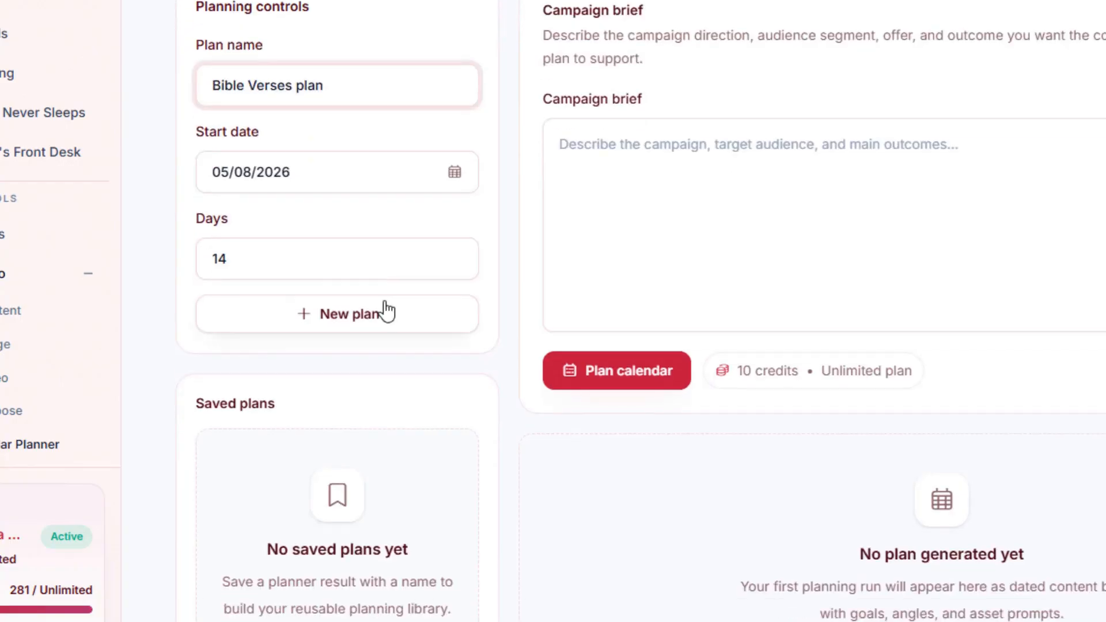
pyautogui.doubleClick(242, 256)
pyautogui.write('30')
pyautogui.click(313, 209)
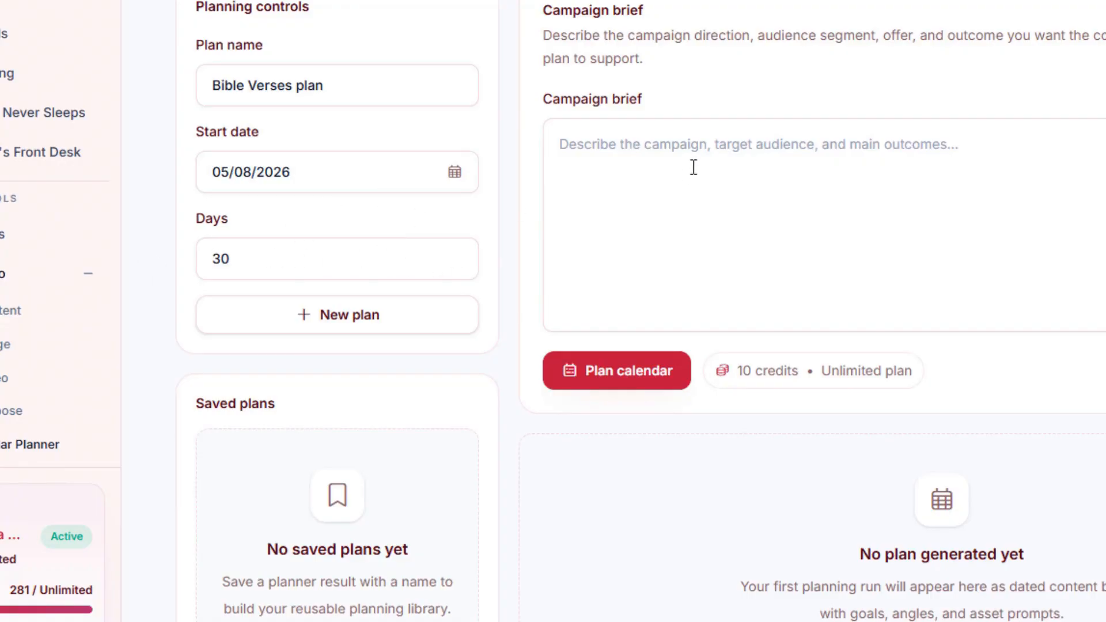
# Paste a campaign brief describing daily Bible verses with inspiring pictures and videos to attract and grow a Christian audience.
pyautogui.scroll(2, 694, 193)
pyautogui.scroll(-2, 686, 215)
pyautogui.scroll(1, 682, 220)
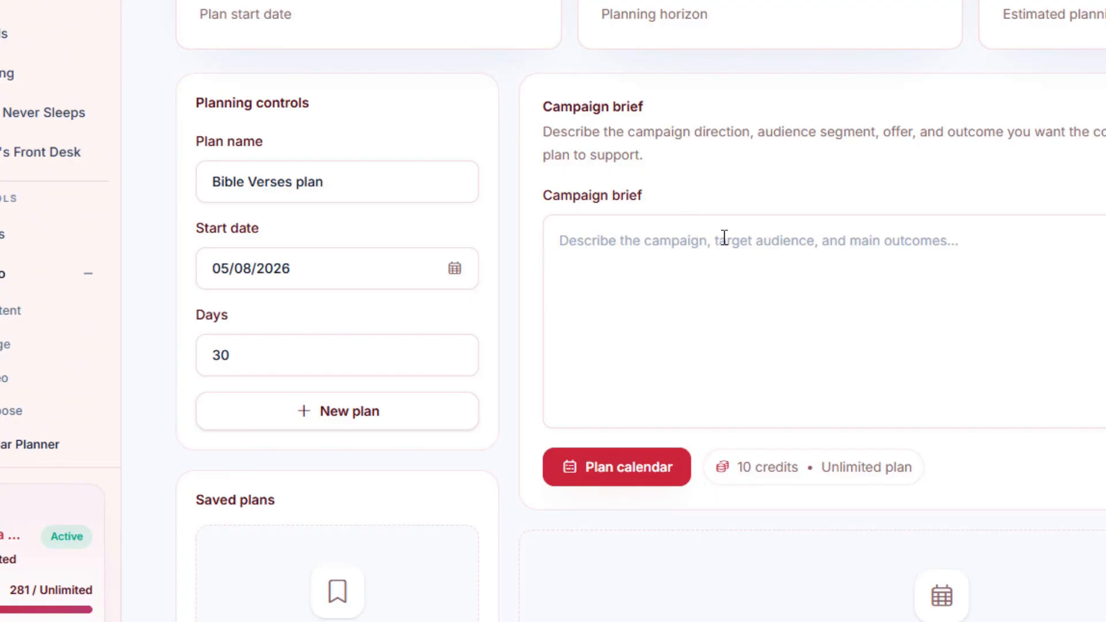
pyautogui.click(881, 281)
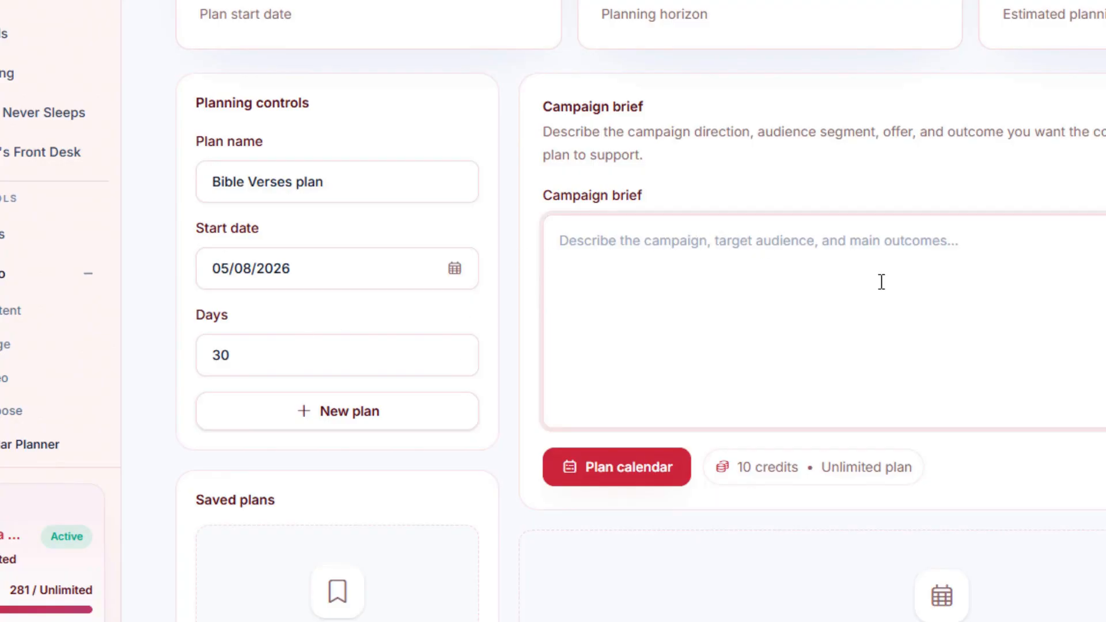
pyautogui.hotkey('ctrl', 'v')
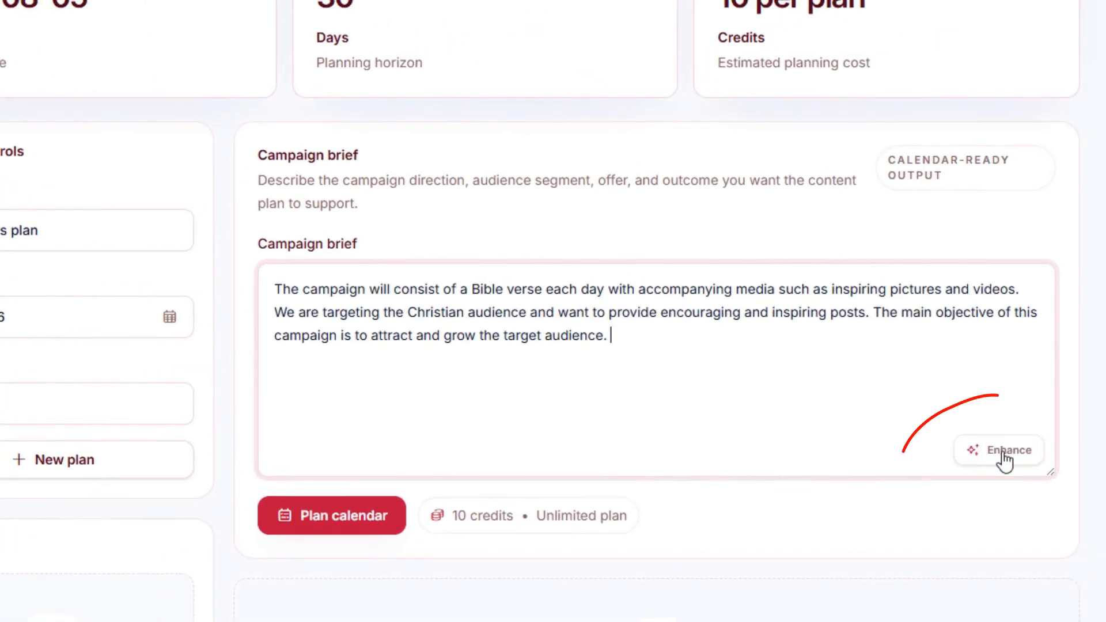
# Enhance the campaign brief with AI and generate the calendar plan from it.
pyautogui.click(1006, 458)
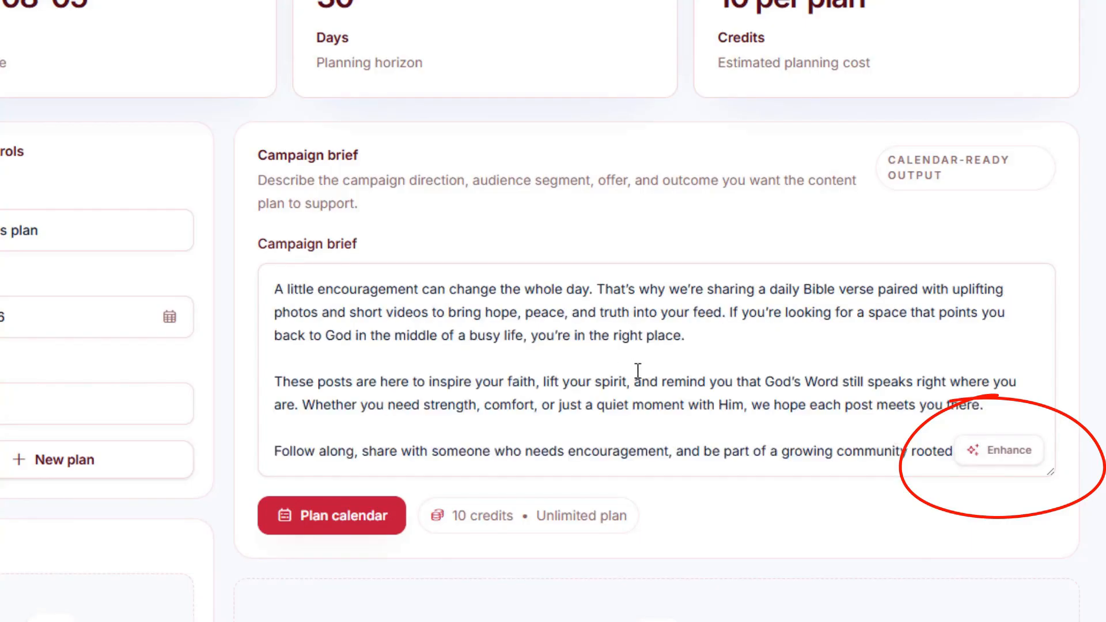
pyautogui.scroll(-3, 617, 340)
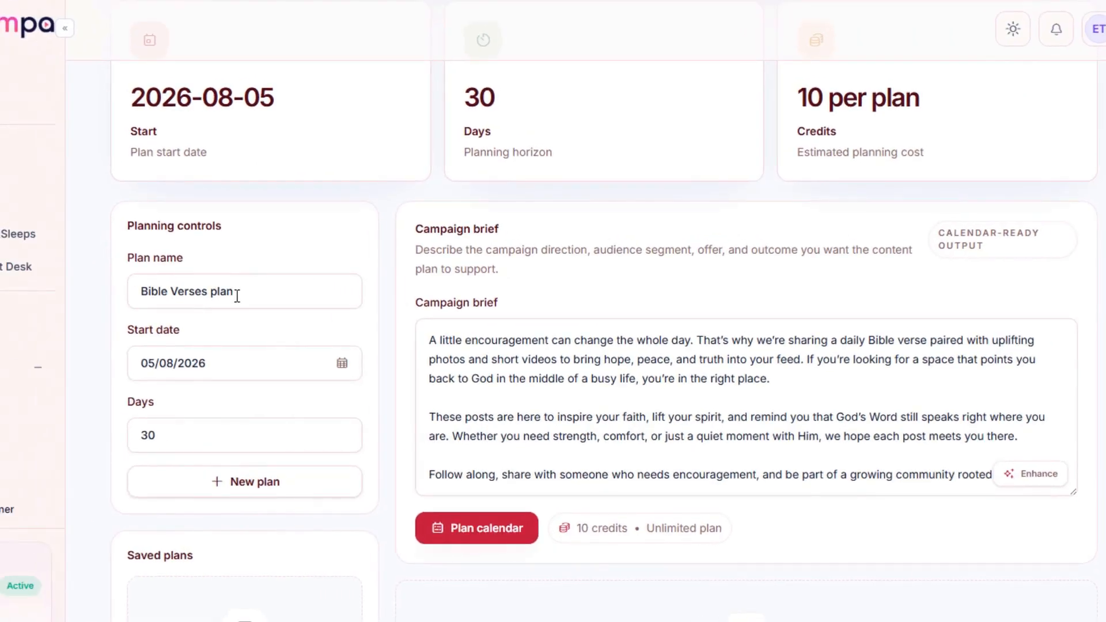
pyautogui.click(490, 535)
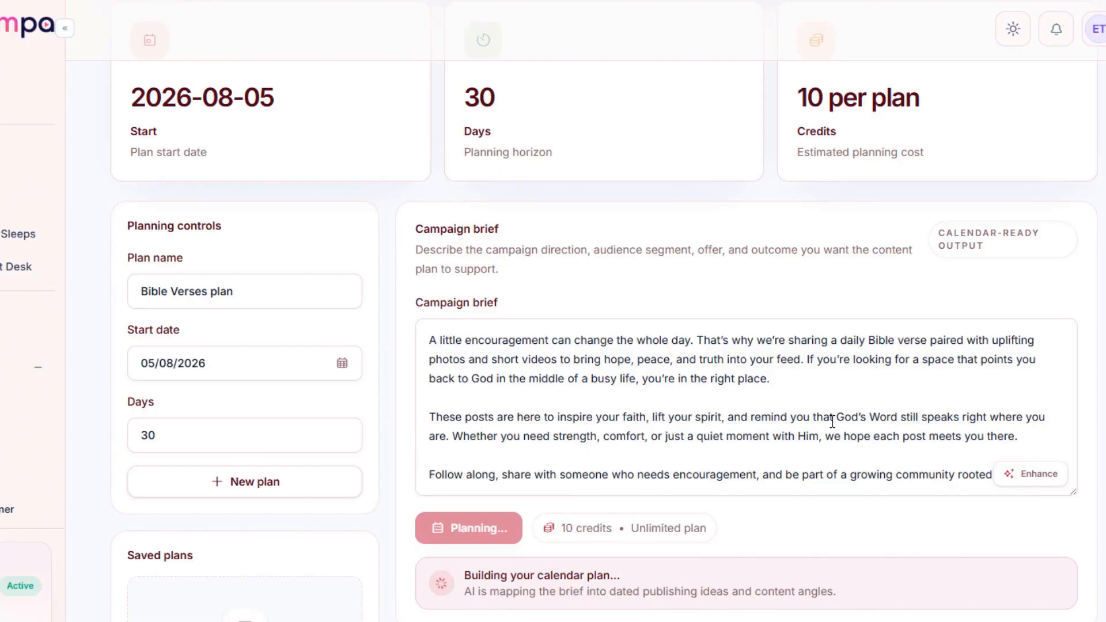
# Read the planned schedule's first entries, 2026-08-05 and 2026-08-06, including their asset briefs and CTAs.
pyautogui.scroll(-4, 746, 378)
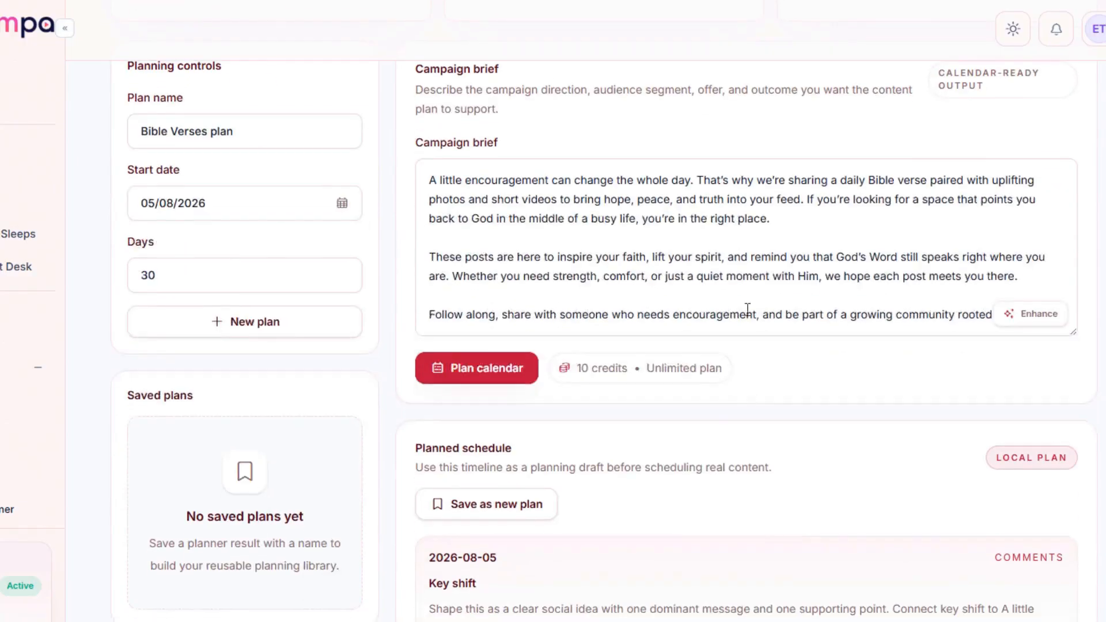
pyautogui.scroll(-6, 753, 273)
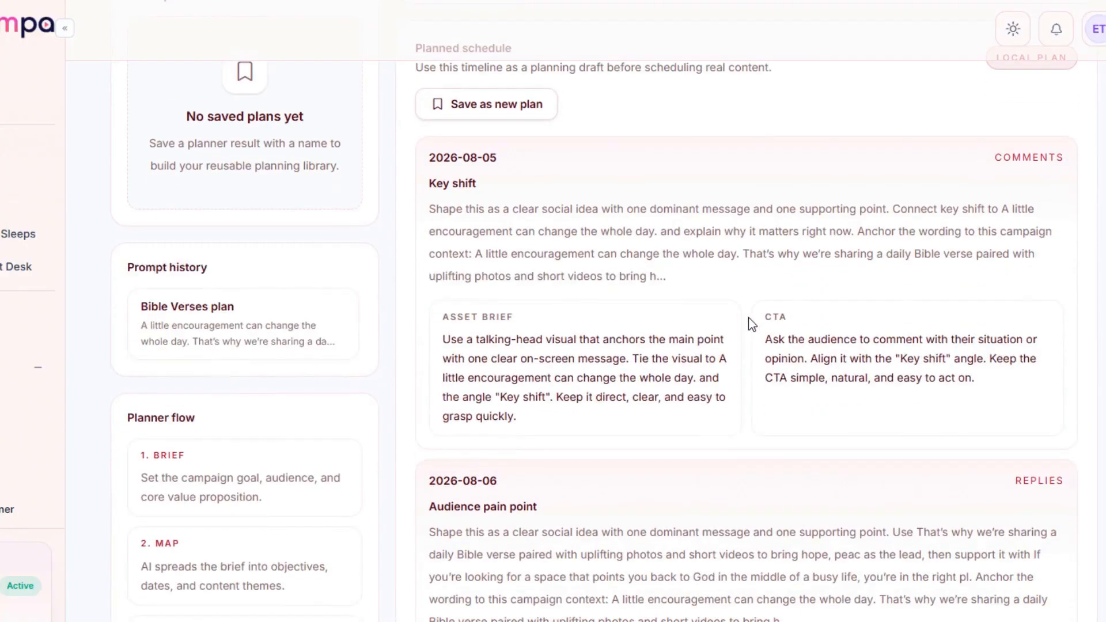
pyautogui.scroll(1, 438, 189)
pyautogui.moveTo(442, 340); pyautogui.dragTo(949, 373)
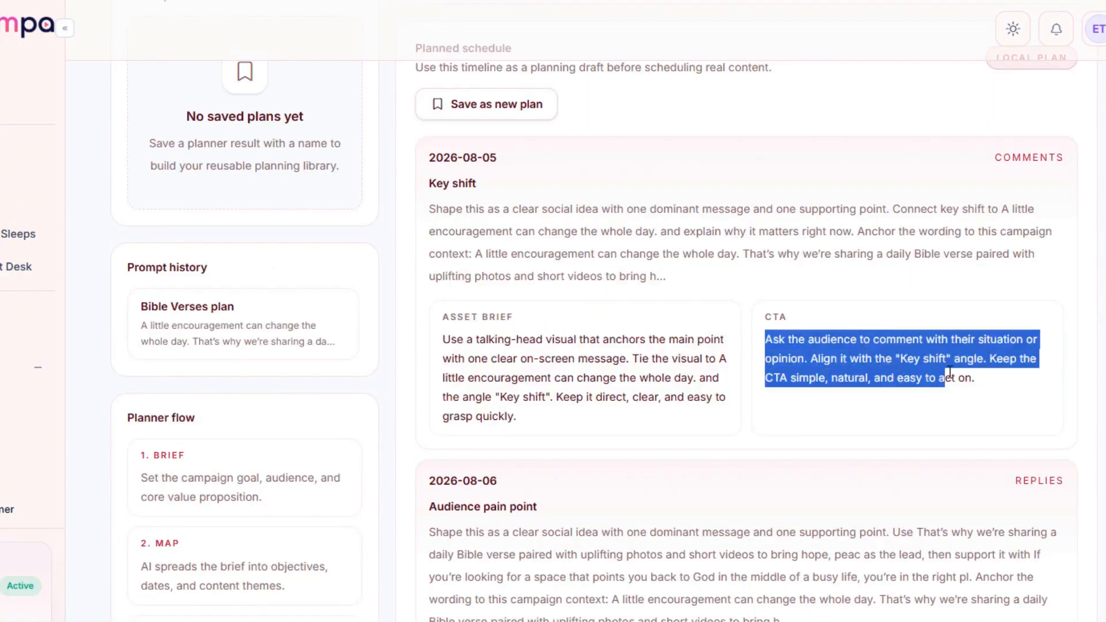
pyautogui.scroll(-4, 565, 395)
pyautogui.moveTo(429, 186); pyautogui.dragTo(537, 186)
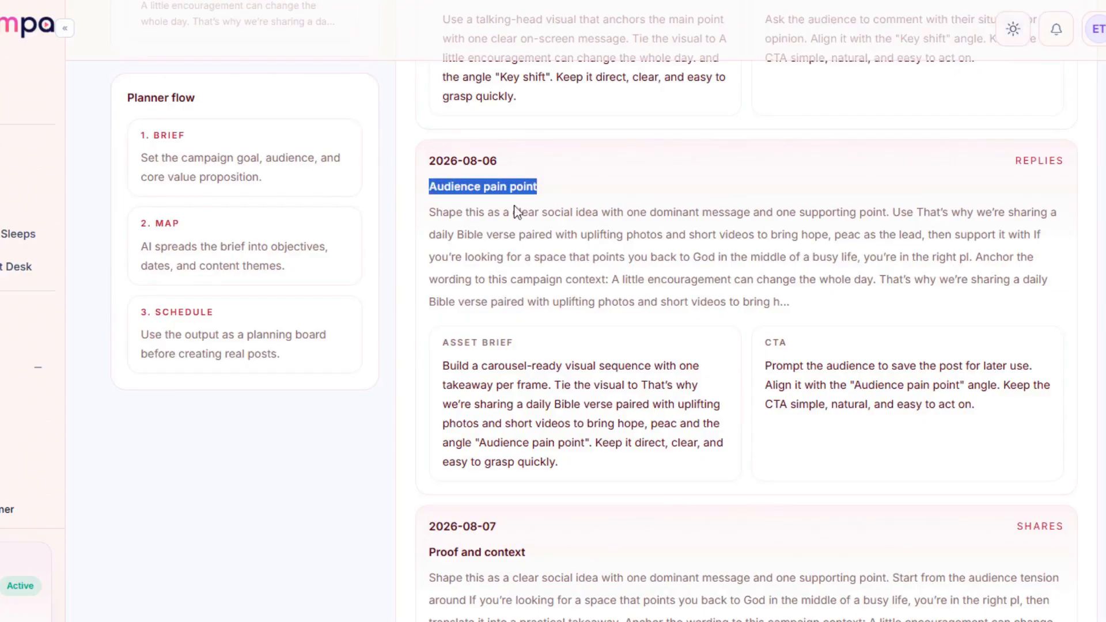
pyautogui.moveTo(435, 212); pyautogui.dragTo(835, 311)
pyautogui.moveTo(441, 362); pyautogui.dragTo(979, 407)
pyautogui.scroll(-4, 667, 481)
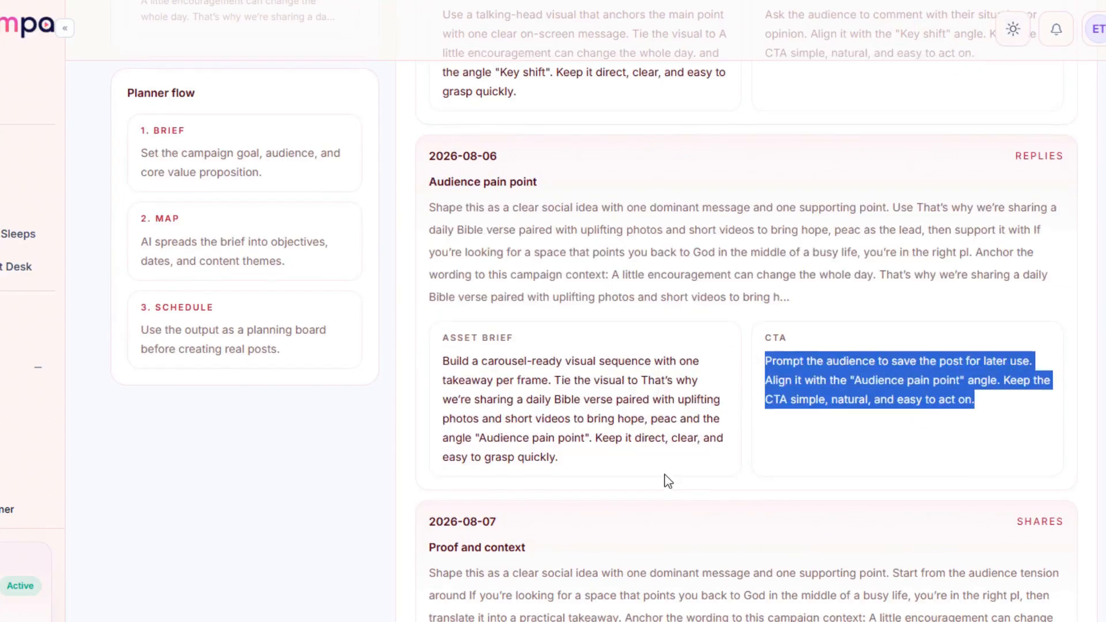
# Read the content ideas planned for 2026-08-07 through 2026-08-10.
pyautogui.moveTo(429, 258); pyautogui.dragTo(1033, 323)
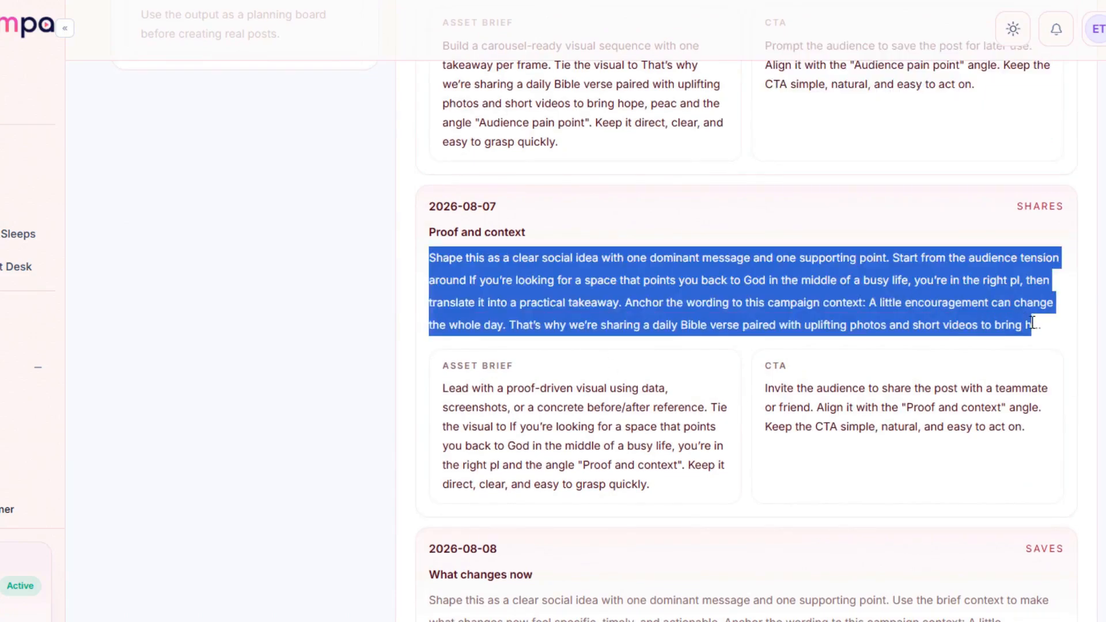
pyautogui.click(1000, 336)
pyautogui.scroll(-4, 522, 441)
pyautogui.moveTo(429, 254); pyautogui.dragTo(760, 355)
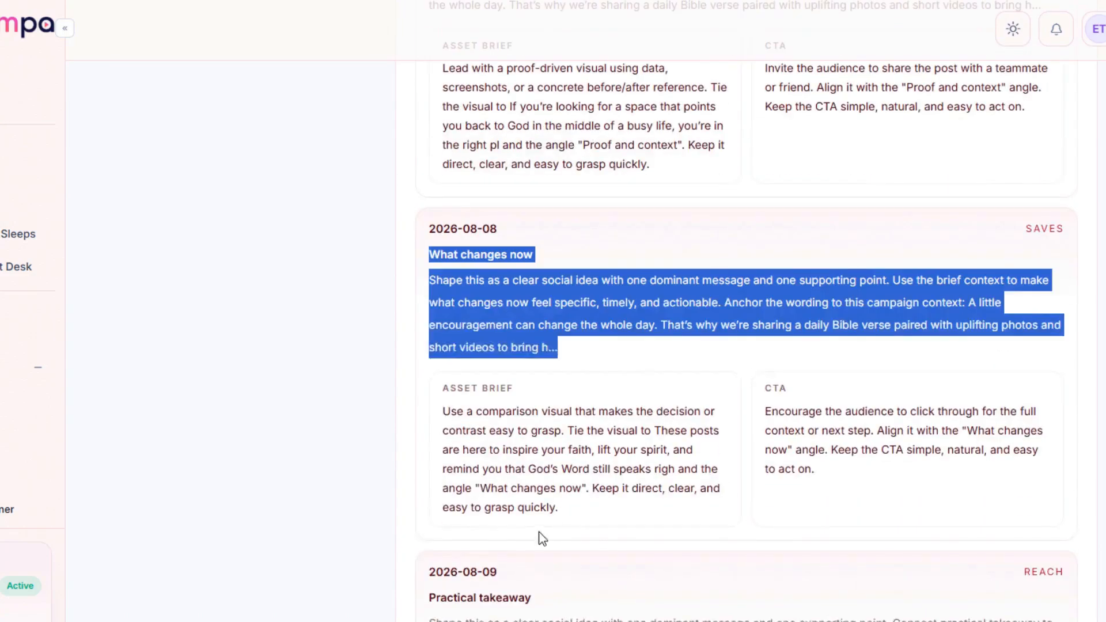
pyautogui.scroll(-3, 542, 539)
pyautogui.moveTo(431, 383); pyautogui.dragTo(532, 535)
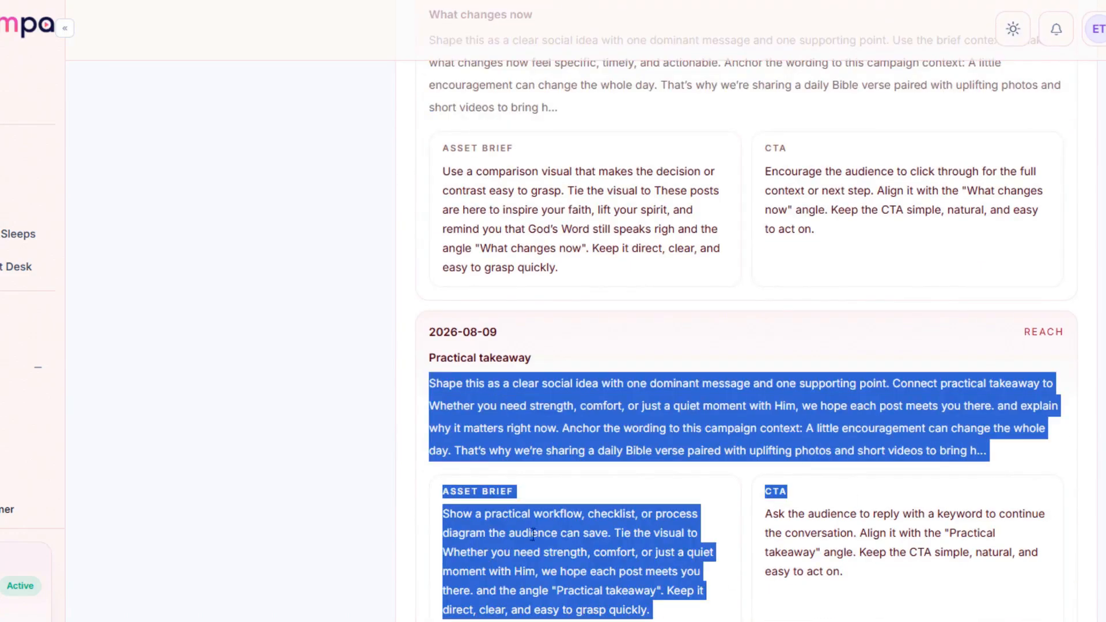
pyautogui.scroll(-5, 495, 460)
pyautogui.moveTo(436, 323); pyautogui.dragTo(951, 390)
pyautogui.scroll(-2, 701, 544)
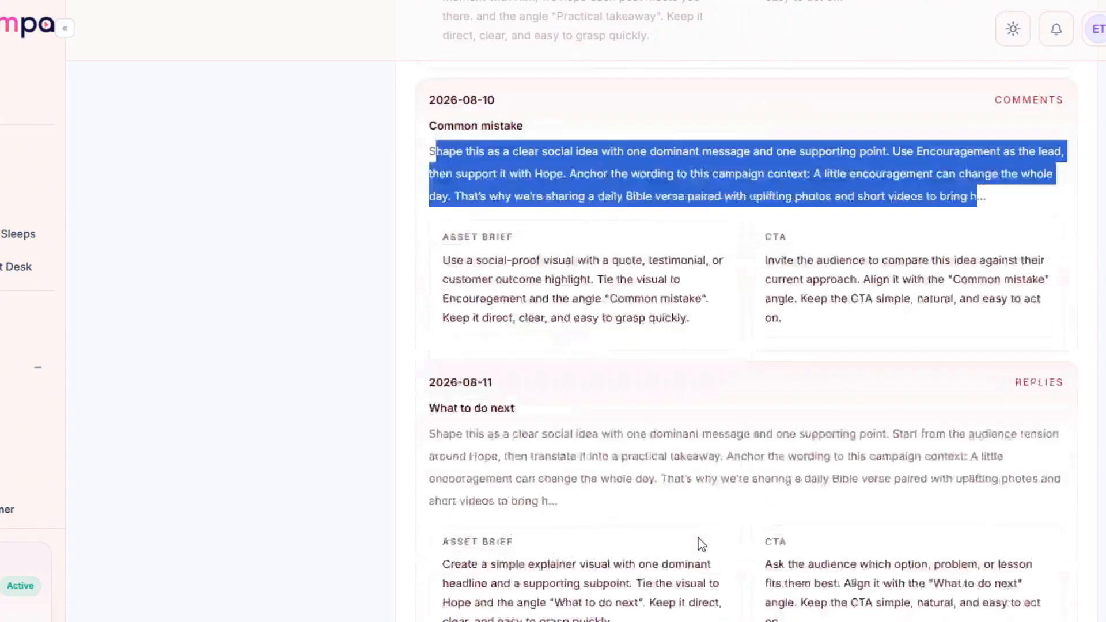
pyautogui.scroll(5, 909, 469)
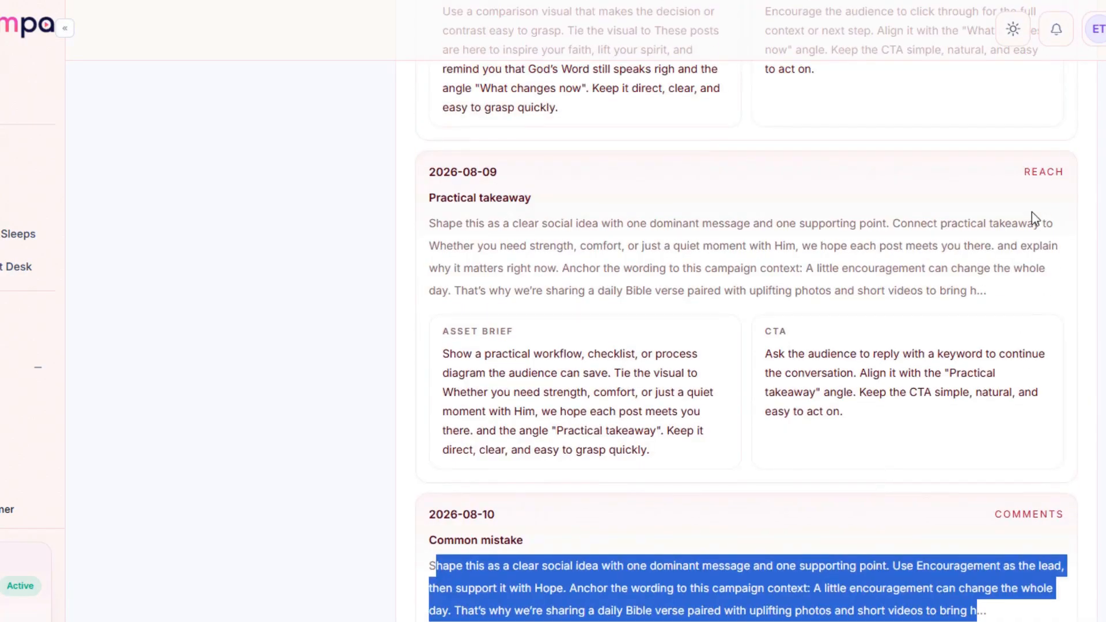
pyautogui.scroll(-3, 1027, 301)
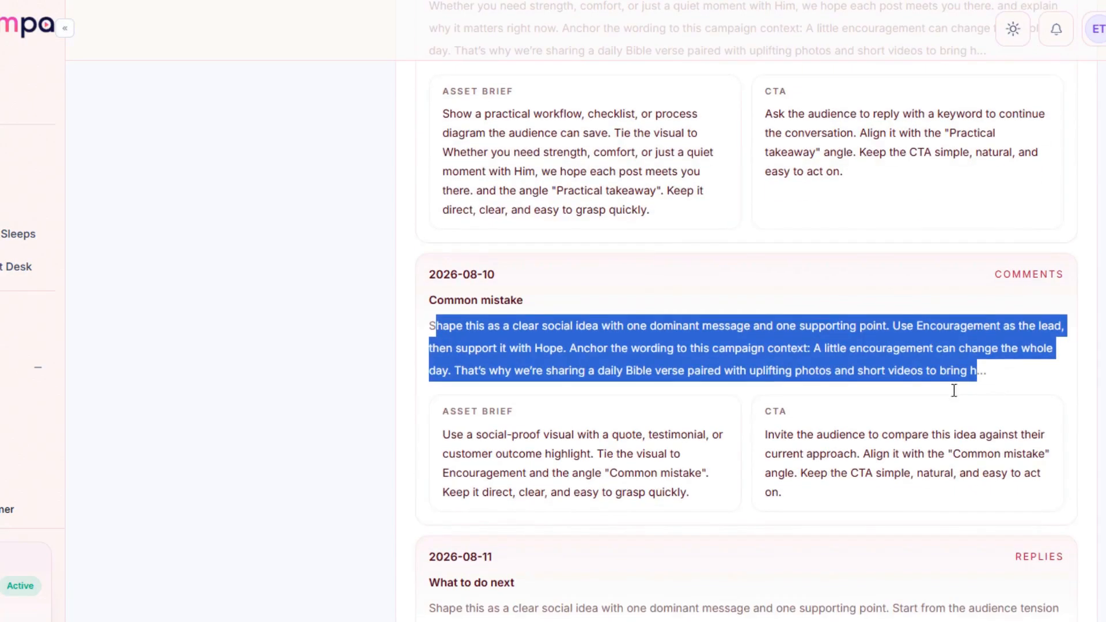
# Skim the remaining dated entries of the planned schedule from 2026-08-11 through early September.
pyautogui.scroll(-3, 954, 390)
pyautogui.scroll(-5, 866, 538)
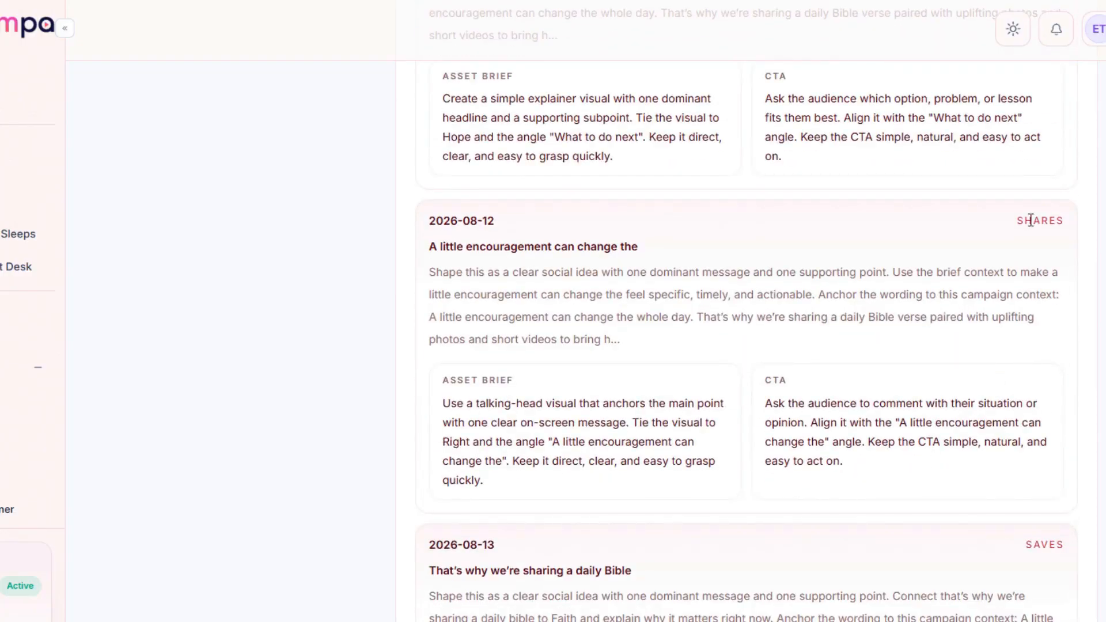
pyautogui.scroll(-5, 724, 538)
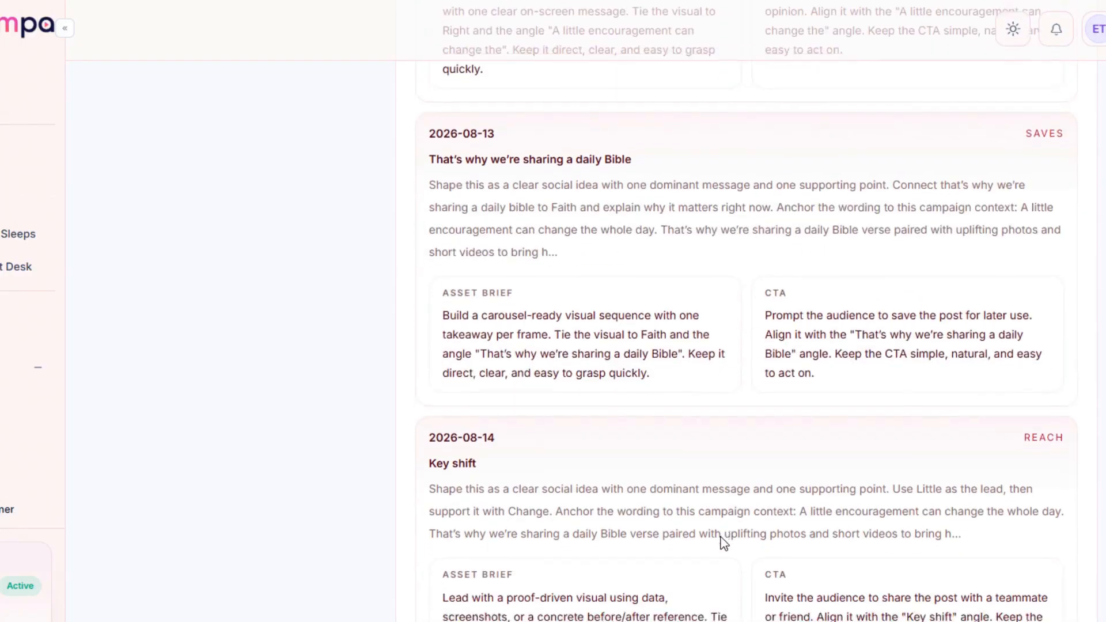
pyautogui.scroll(-18, 721, 538)
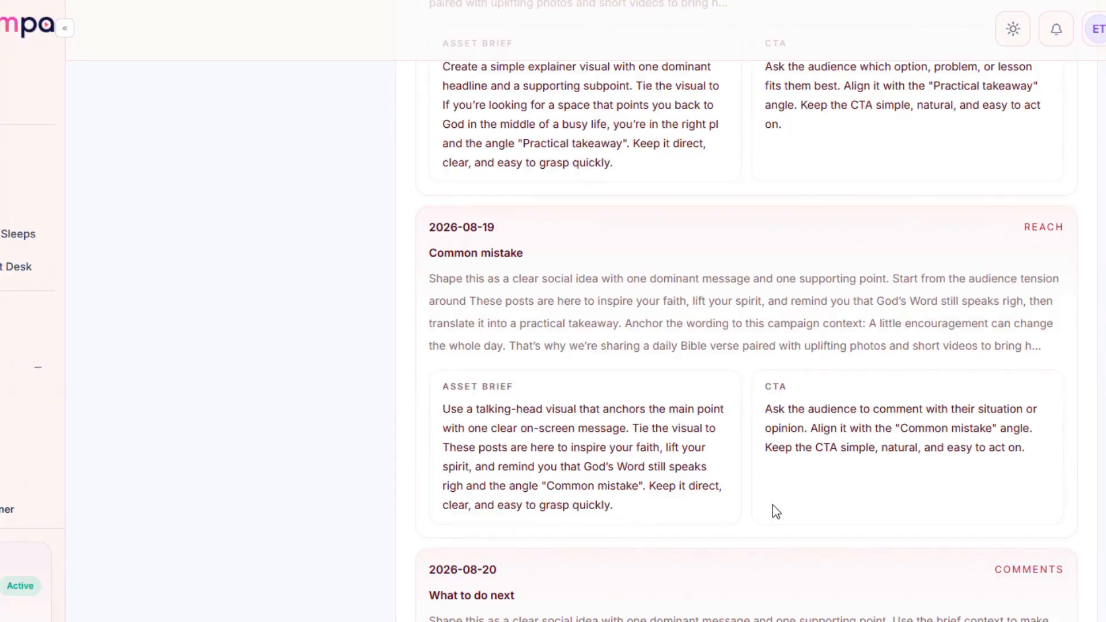
pyautogui.scroll(-20, 776, 511)
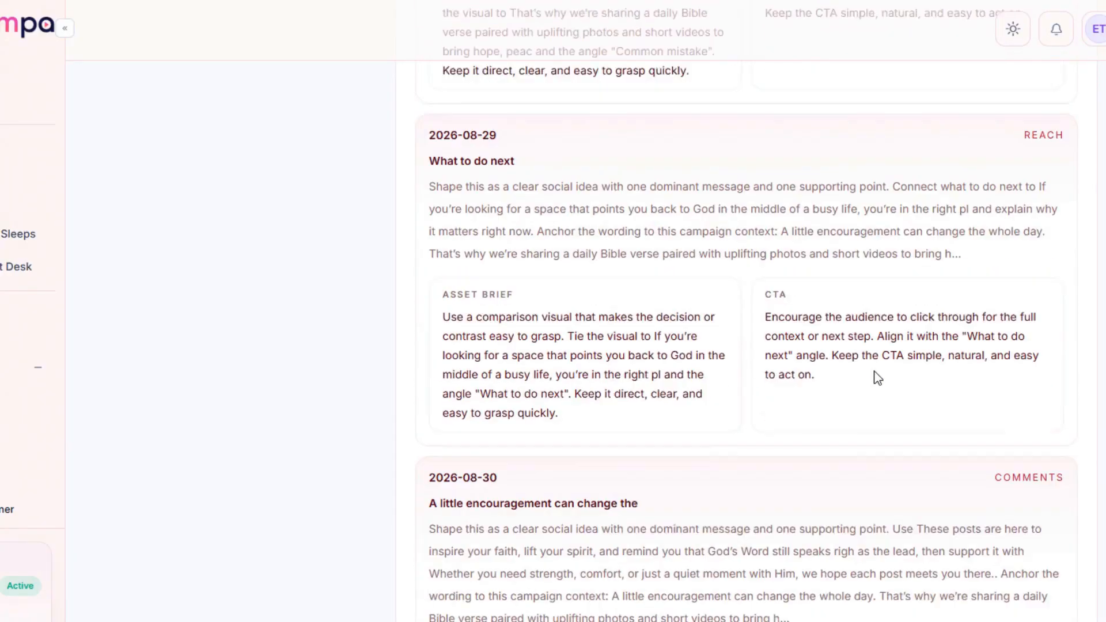
pyautogui.scroll(-20, 864, 392)
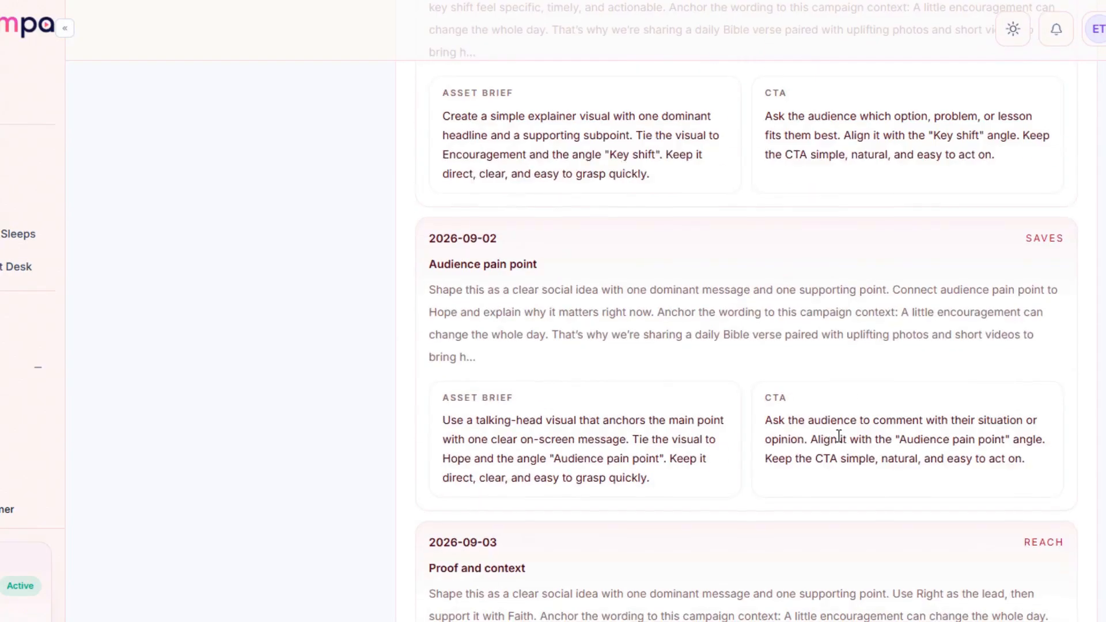
pyautogui.scroll(-3, 839, 436)
pyautogui.scroll(20, 835, 444)
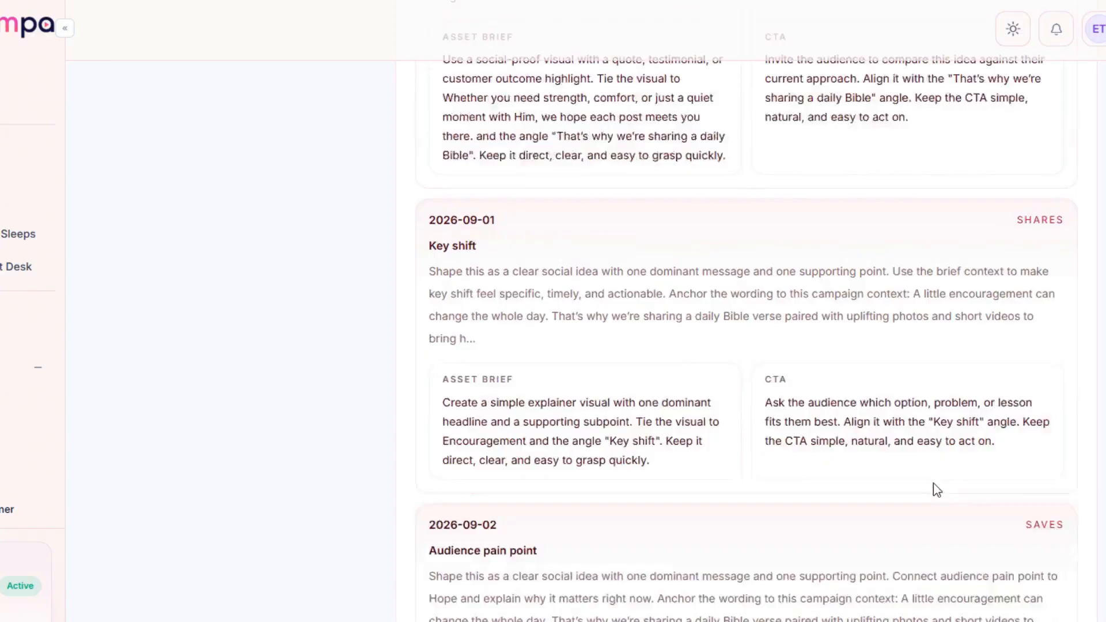
# Save the generated schedule as a new plan.
pyautogui.scroll(20, 1013, 466)
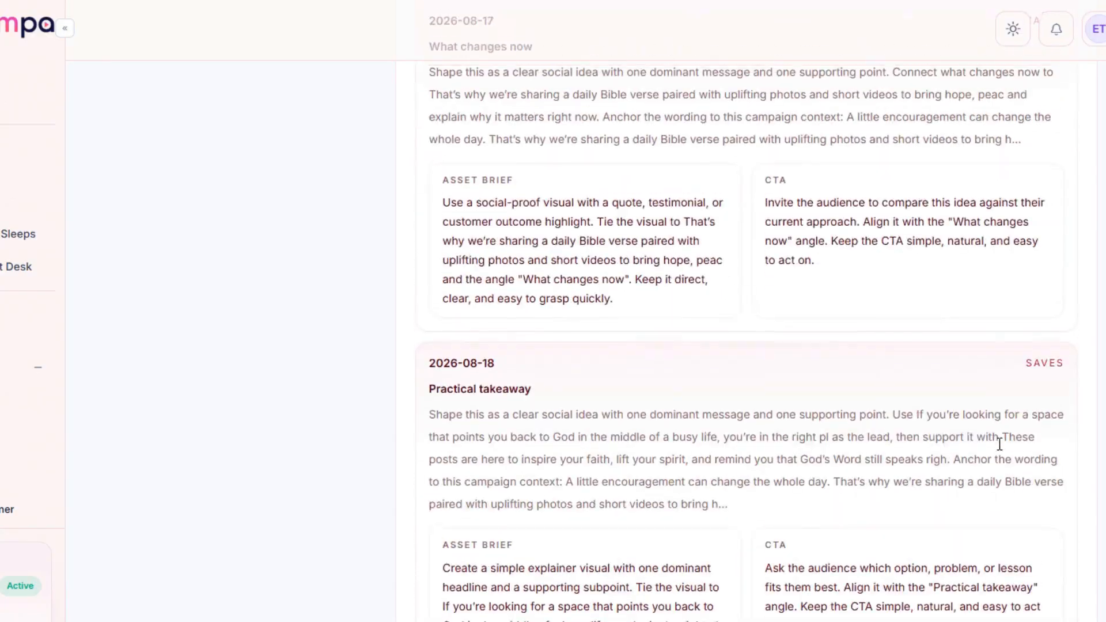
pyautogui.scroll(20, 992, 468)
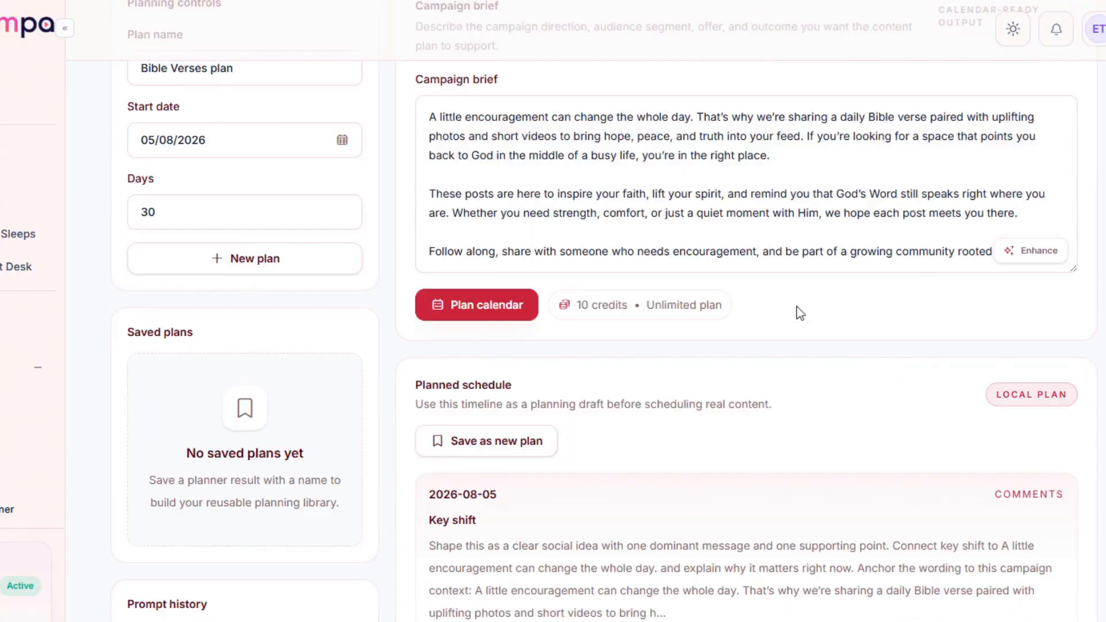
pyautogui.click(503, 442)
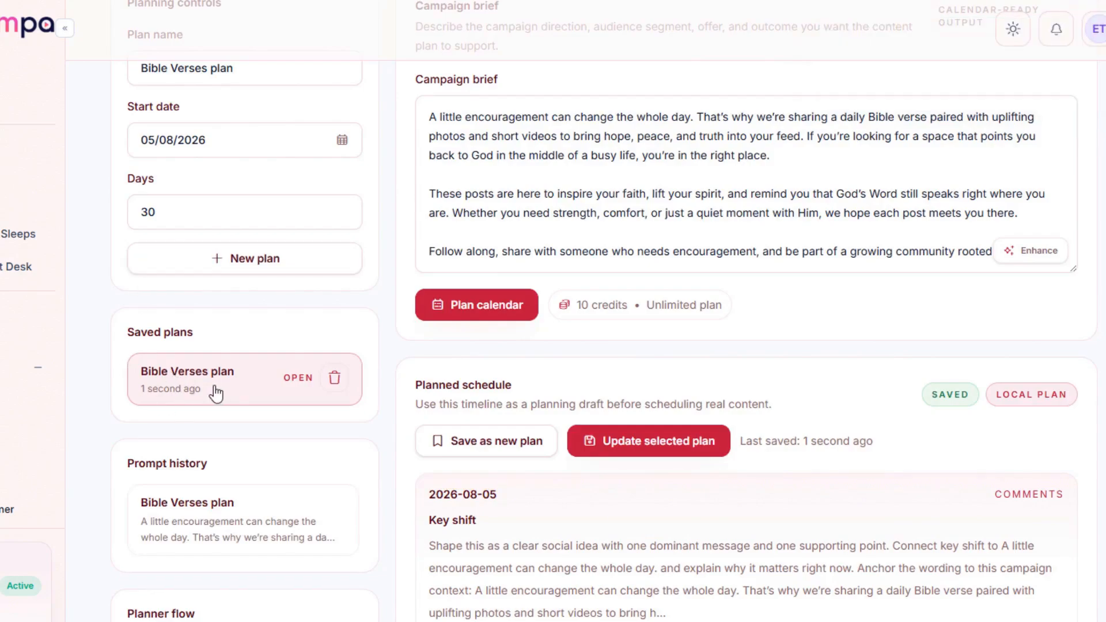
# Look over the saved Bible Verses plan's planning controls, campaign brief, prompt history and planner flow.
pyautogui.scroll(8, 660, 541)
pyautogui.scroll(-4, 697, 438)
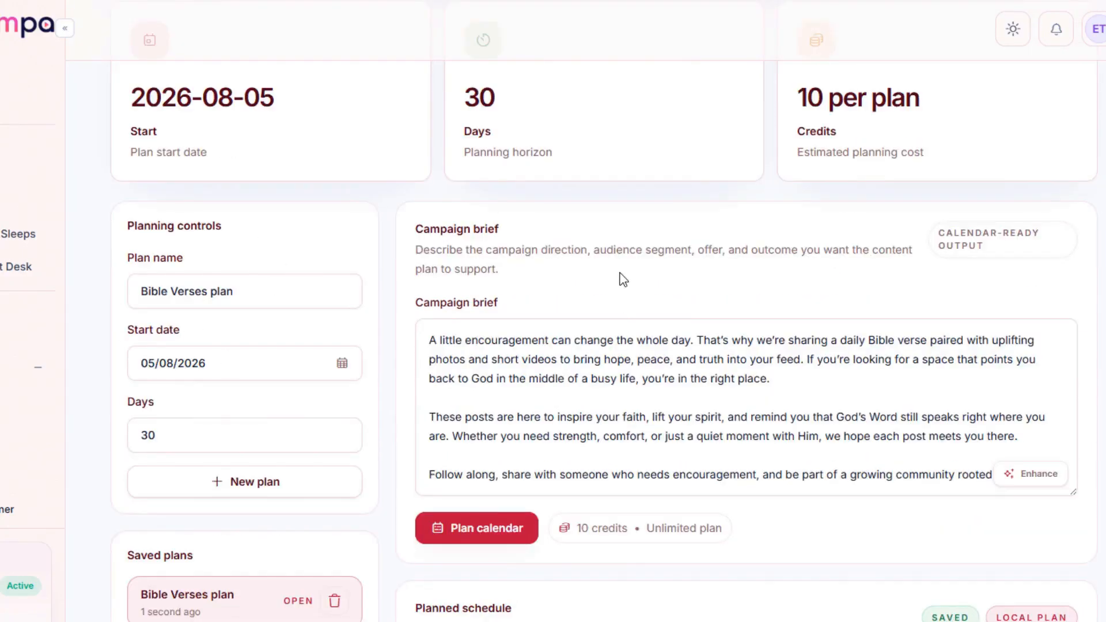
pyautogui.scroll(-10, 664, 474)
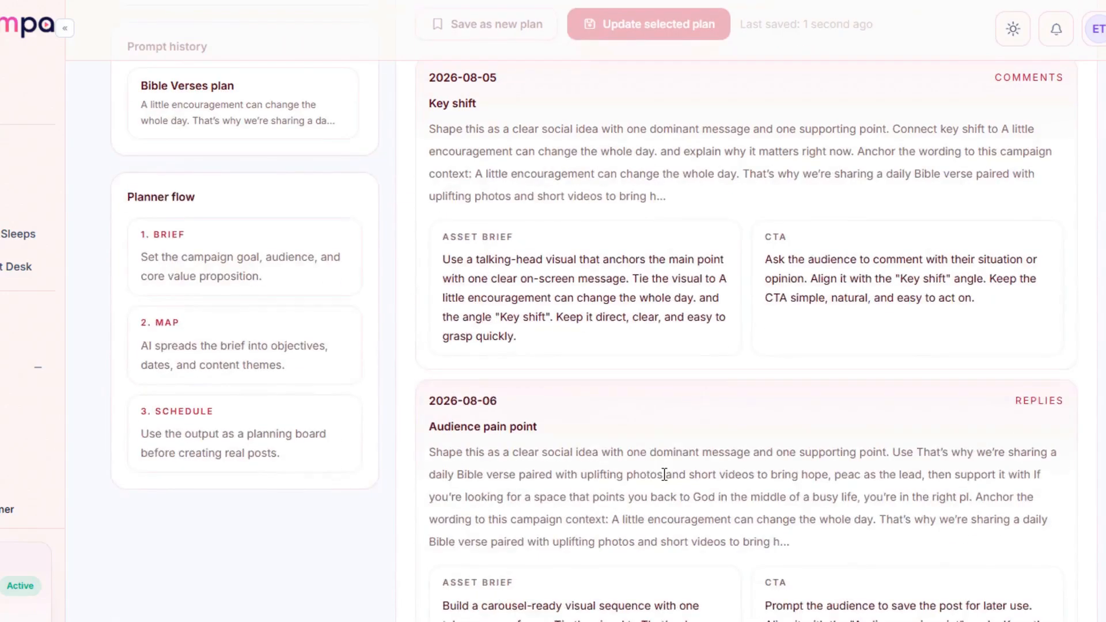
pyautogui.scroll(5, 665, 478)
pyautogui.scroll(-10, 844, 461)
pyautogui.scroll(7, 845, 446)
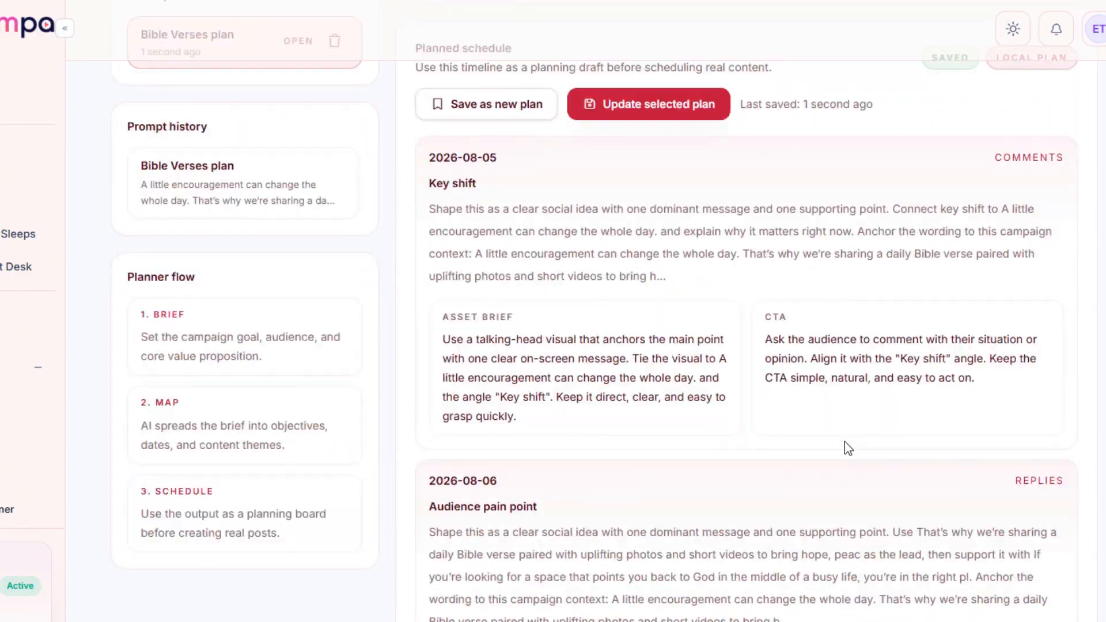
pyautogui.scroll(-1, 844, 447)
pyautogui.scroll(4, 842, 447)
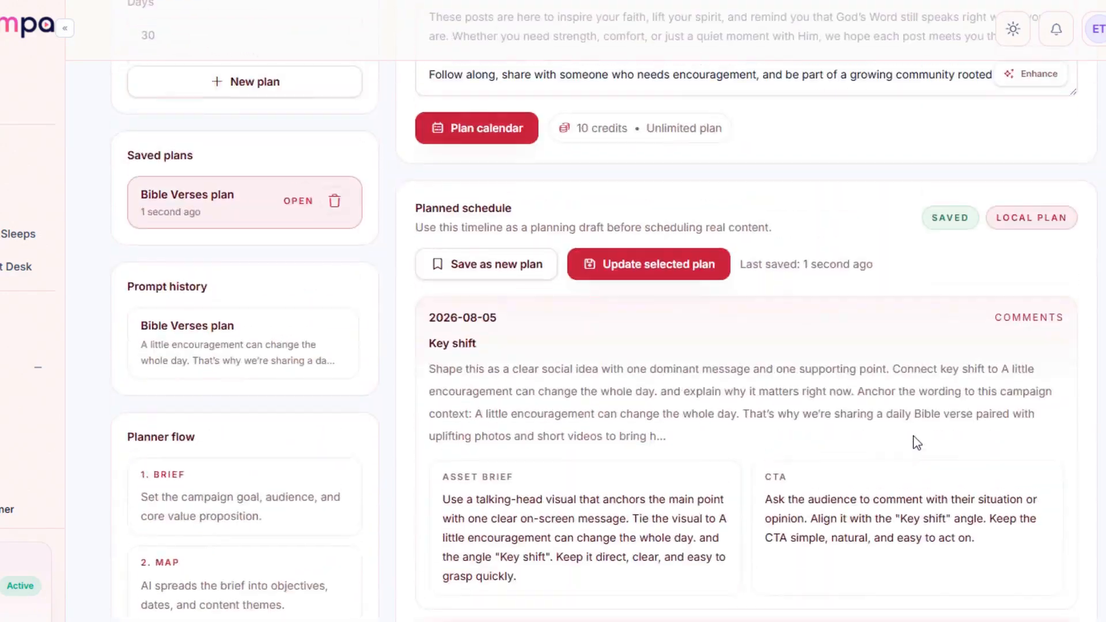
# Recheck the saved schedule's opening entries from 2026-08-05 through 2026-08-08, including their asset briefs and CTAs.
pyautogui.scroll(-20, 746, 346)
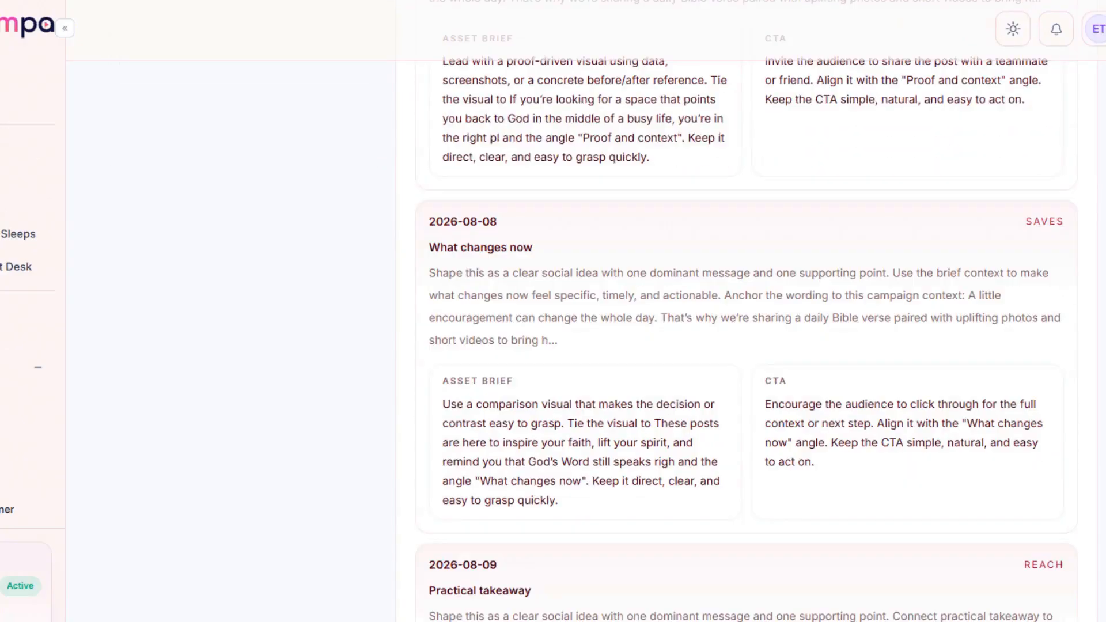
pyautogui.scroll(17, 745, 345)
pyautogui.scroll(3, 746, 346)
pyautogui.scroll(-20, 746, 346)
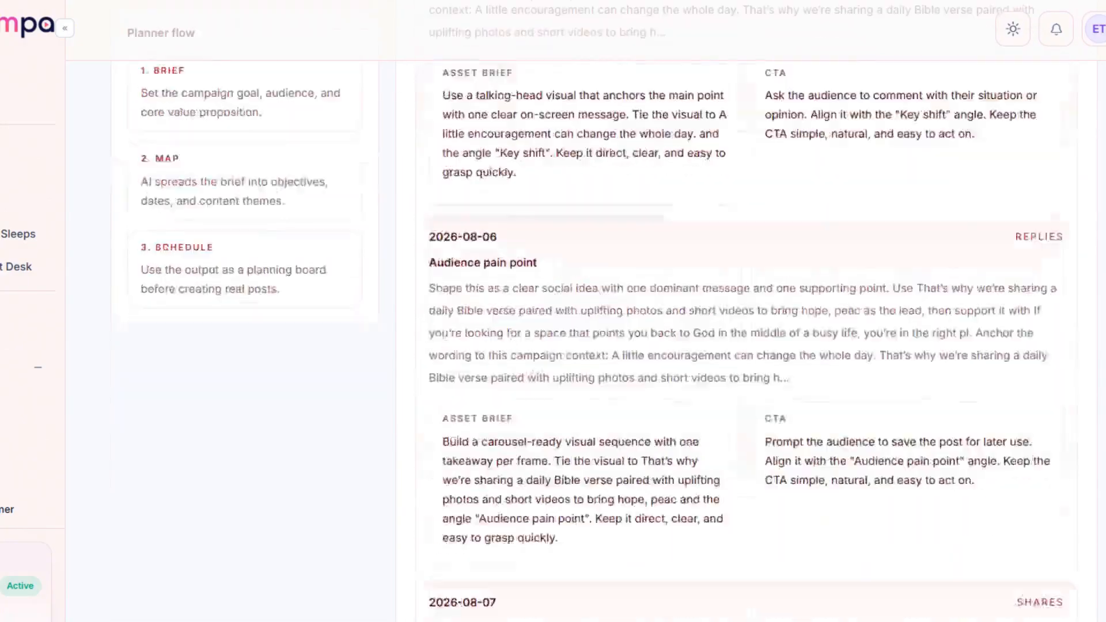
pyautogui.scroll(20, 746, 345)
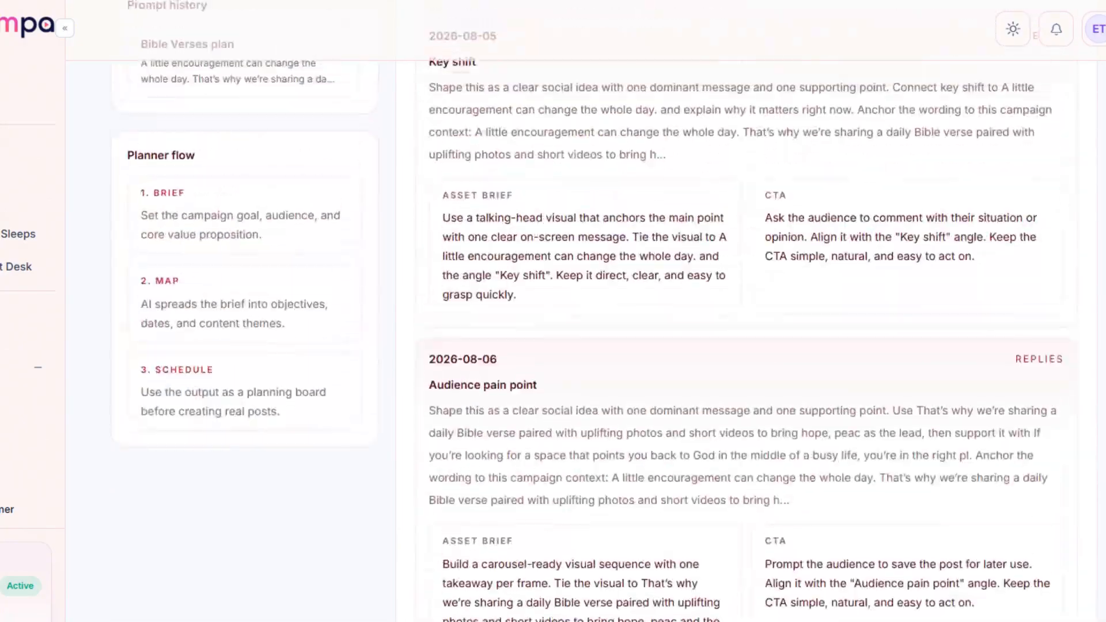
pyautogui.moveTo(1103, 75); pyautogui.dragTo(1071, 90)
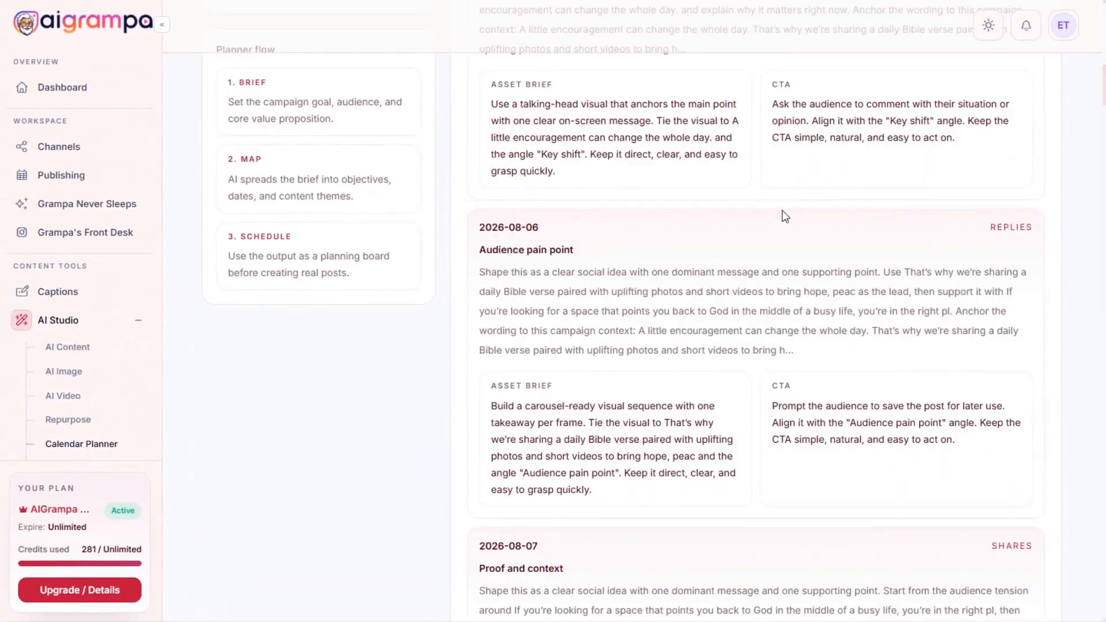
pyautogui.scroll(4, 803, 324)
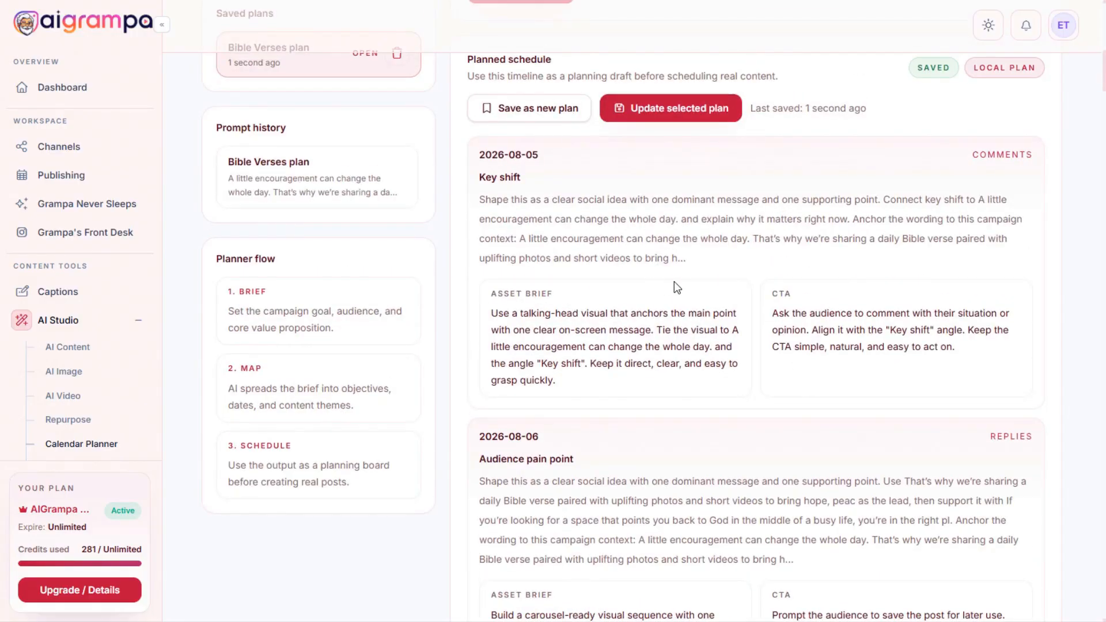
pyautogui.scroll(-5, 676, 287)
pyautogui.scroll(-4, 676, 282)
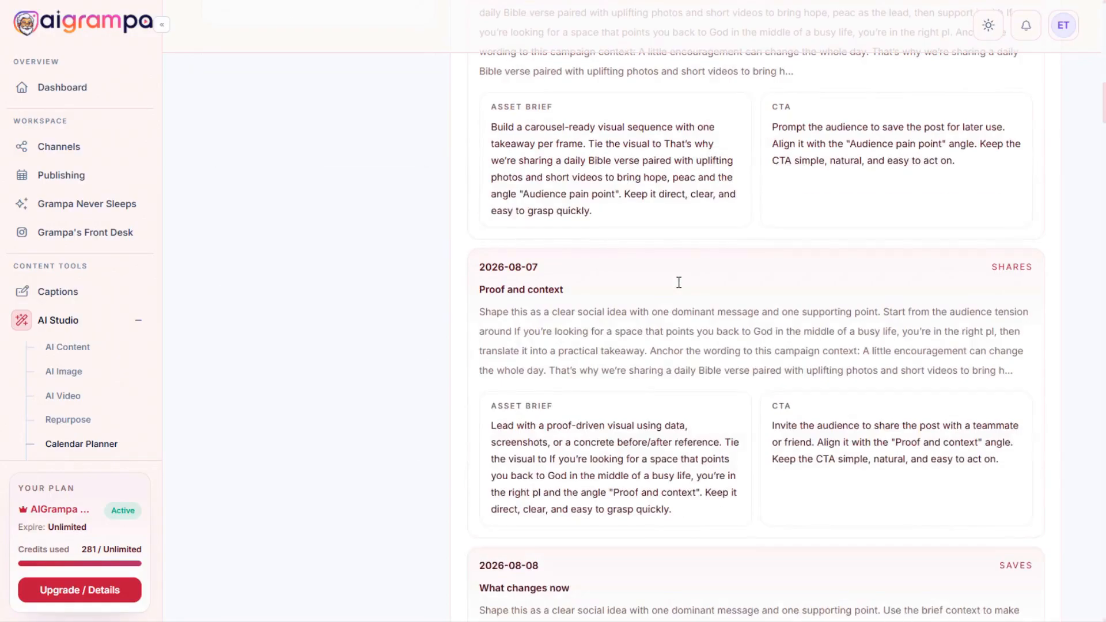
pyautogui.scroll(4, 677, 285)
pyautogui.scroll(6, 677, 285)
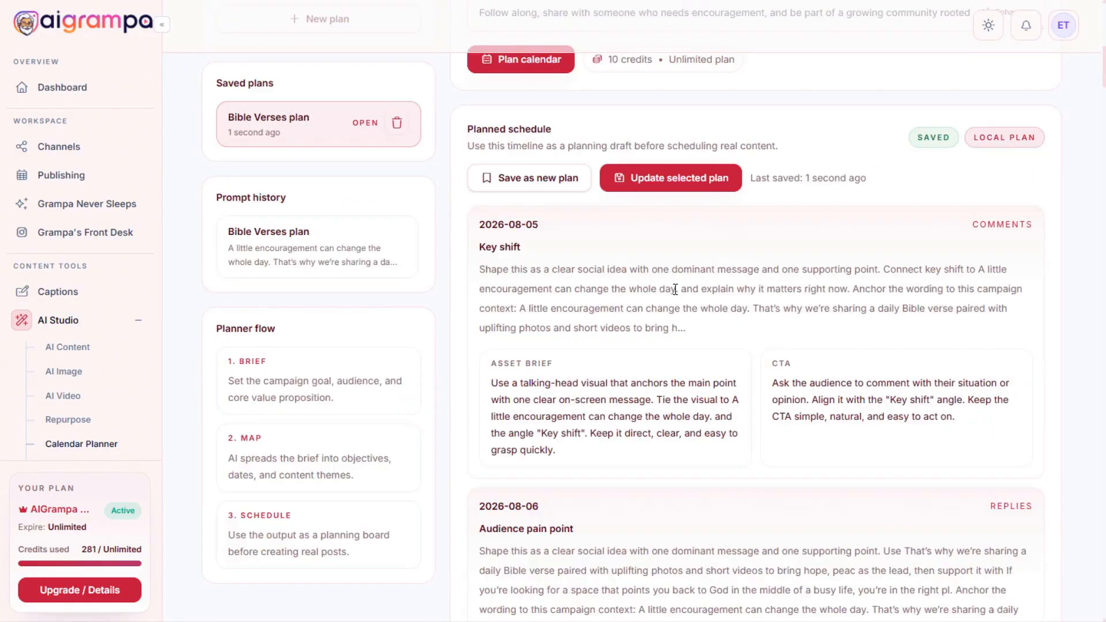
pyautogui.scroll(1, 675, 289)
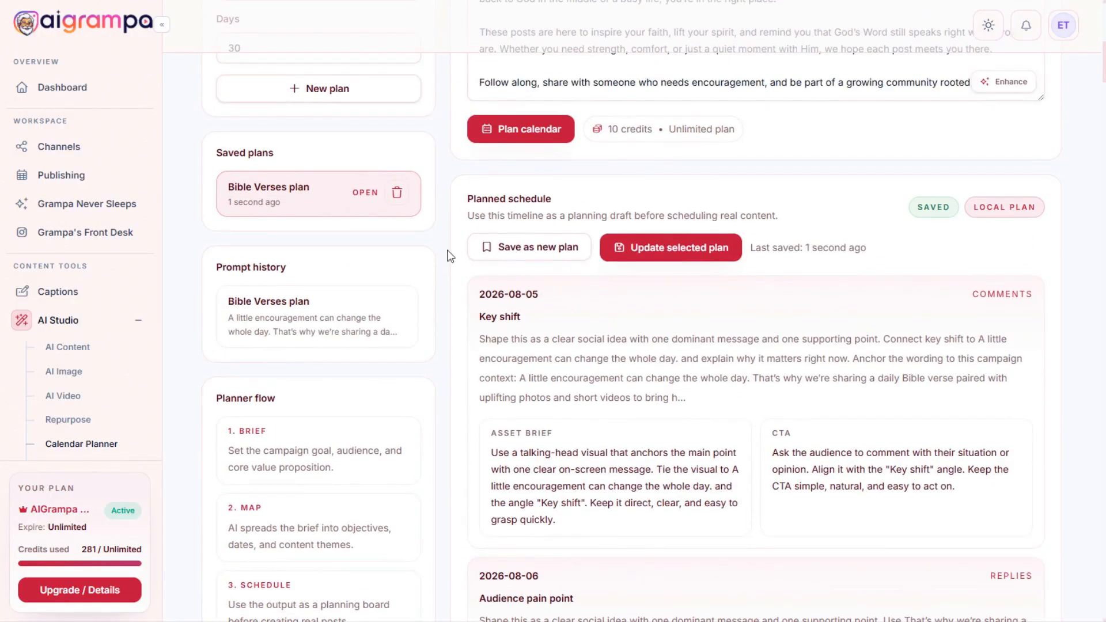
# Open the AI Review tool in AI Studio.
pyautogui.scroll(-2, 77, 313)
pyautogui.scroll(-1, 69, 288)
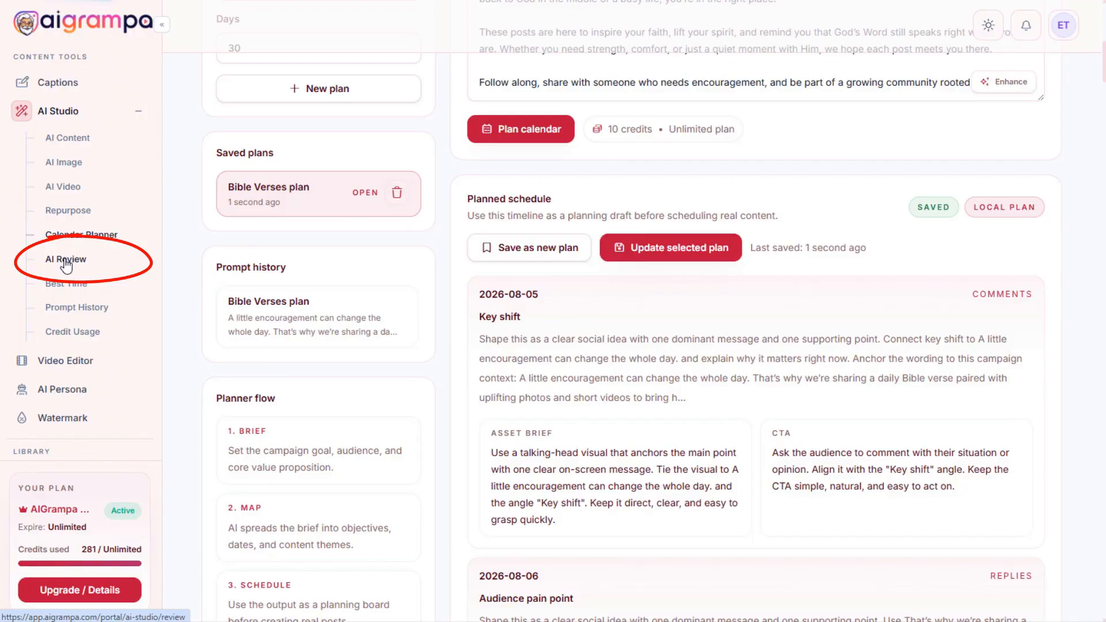
pyautogui.click(67, 264)
# Examine the AI Review page's review focus, output language, credit preview, draft area and result section.
pyautogui.scroll(-5, 921, 219)
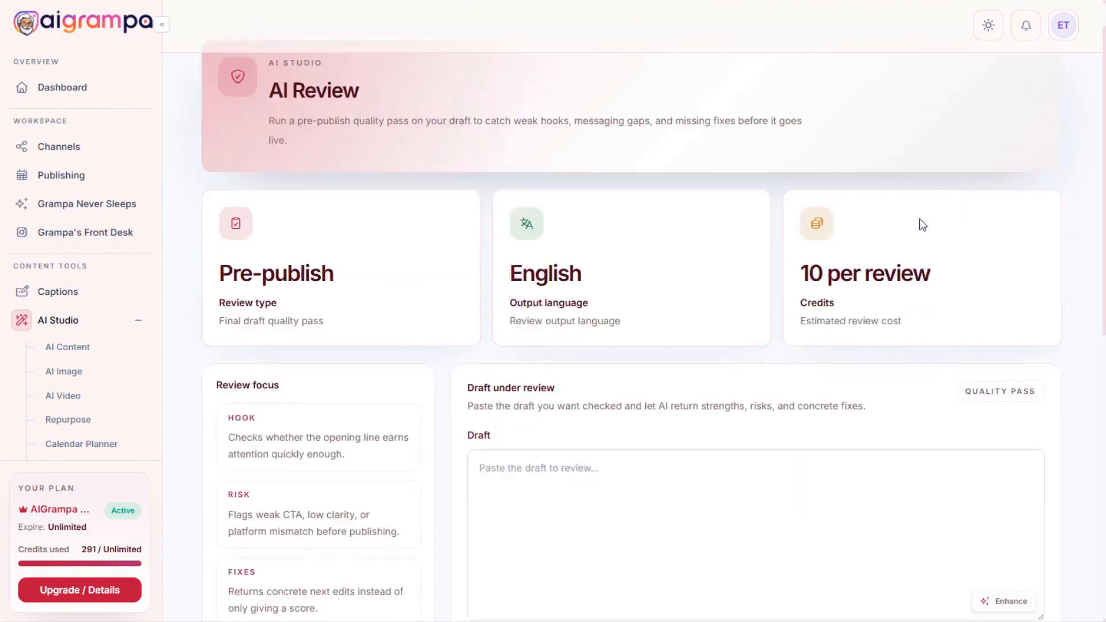
pyautogui.scroll(-3, 910, 276)
pyautogui.scroll(4, 945, 299)
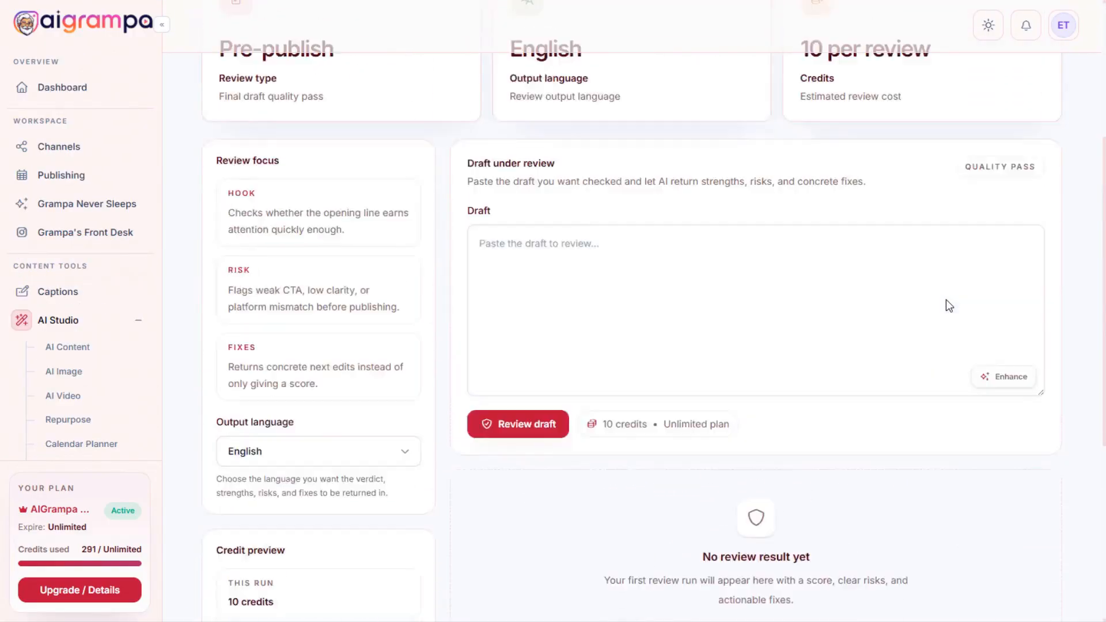
pyautogui.scroll(-5, 1001, 261)
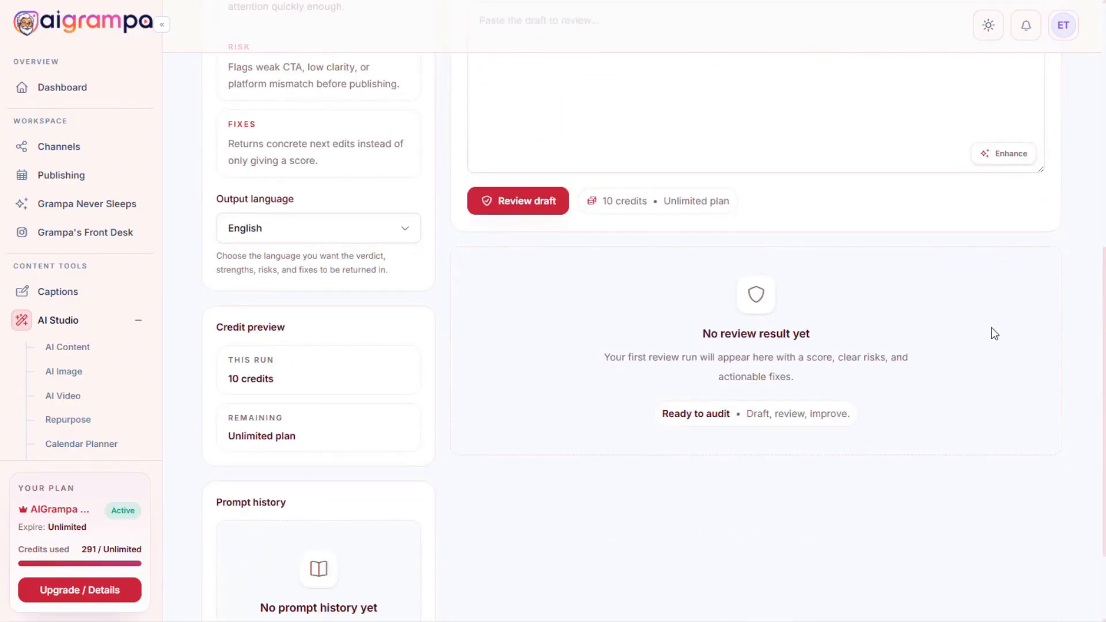
pyautogui.scroll(5, 992, 325)
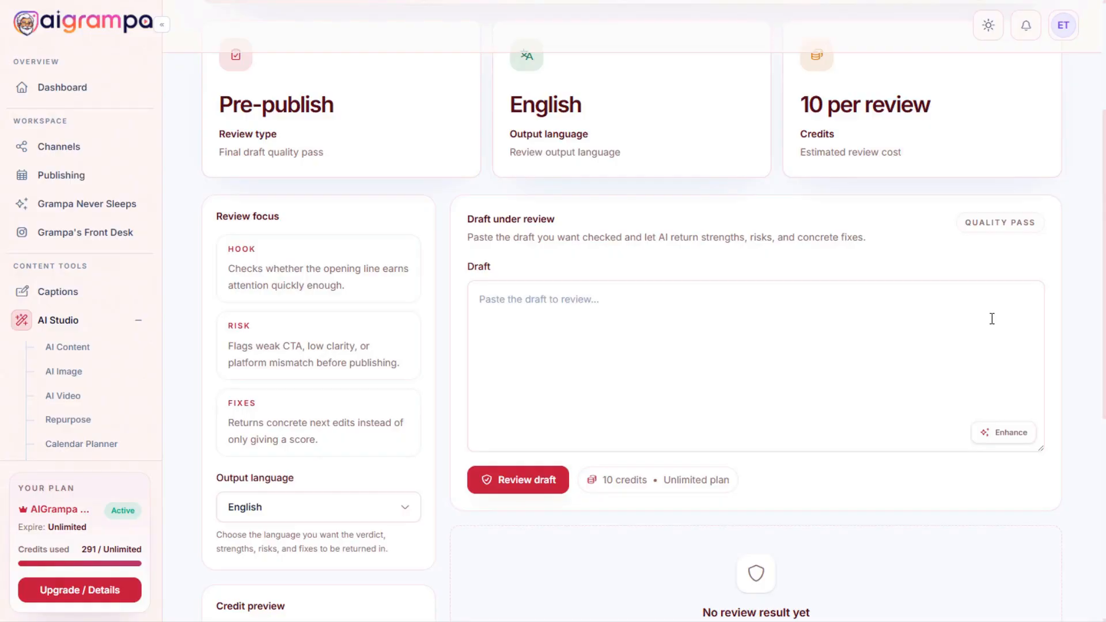
pyautogui.scroll(-4, 952, 370)
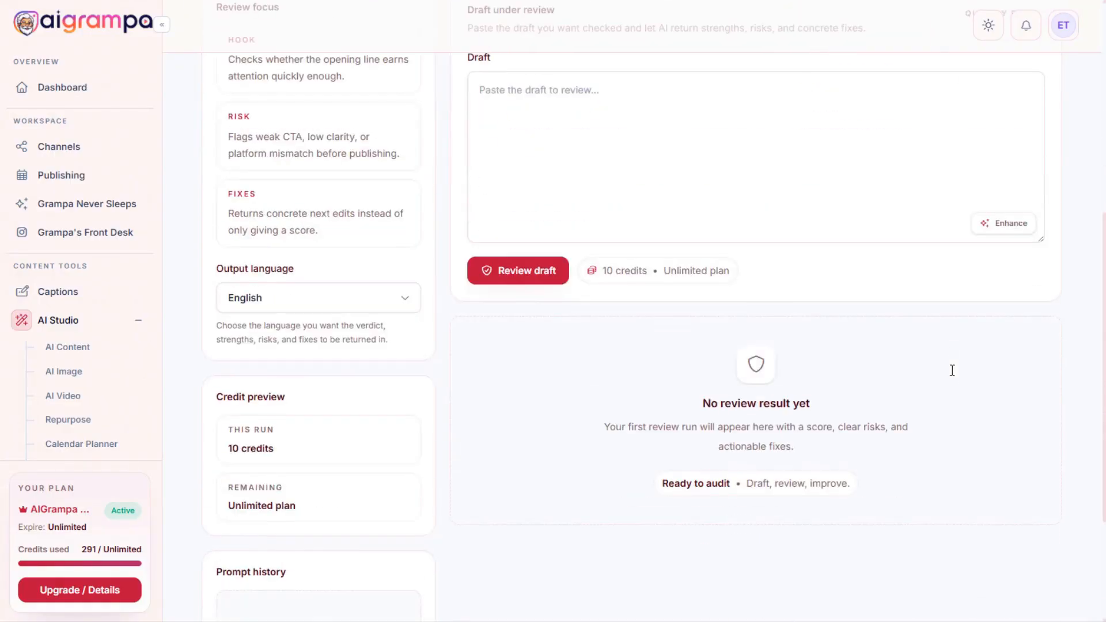
pyautogui.scroll(6, 946, 370)
pyautogui.scroll(-4, 946, 370)
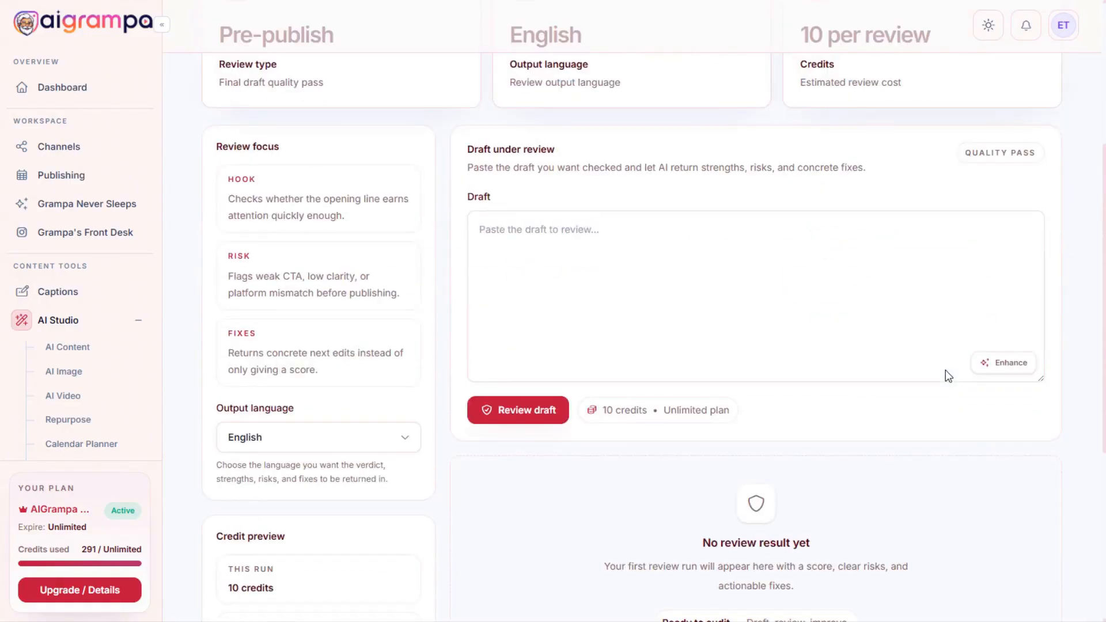
pyautogui.scroll(-6, 945, 370)
pyautogui.scroll(9, 908, 424)
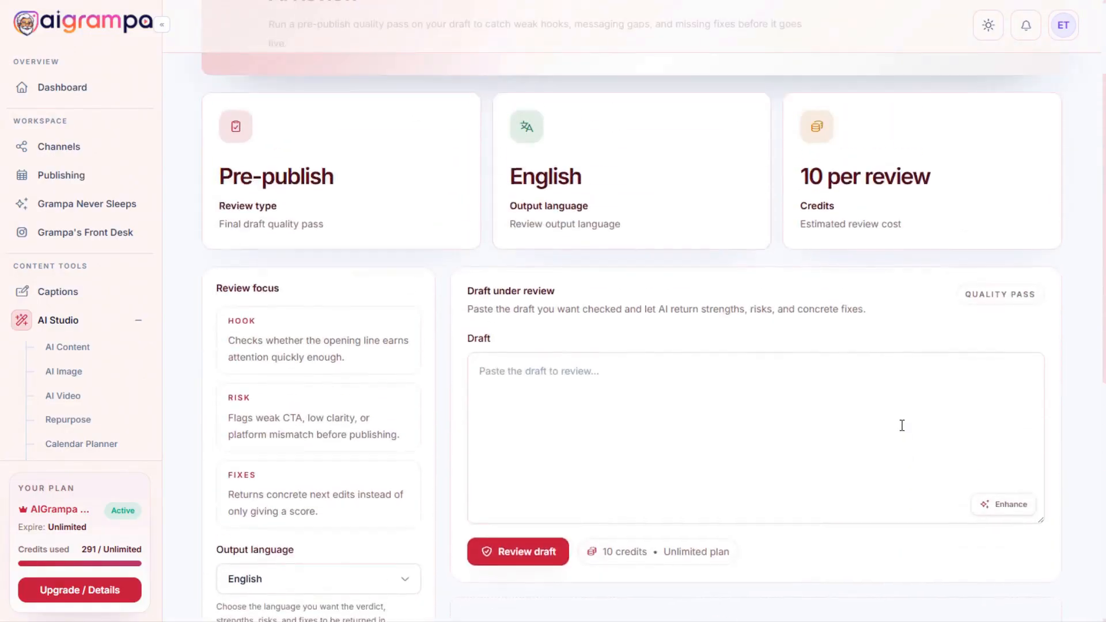
# Enter the "Rest is holy." Genesis 2:2 post, including its share request and hashtags, as the draft under review.
pyautogui.scroll(-3, 902, 426)
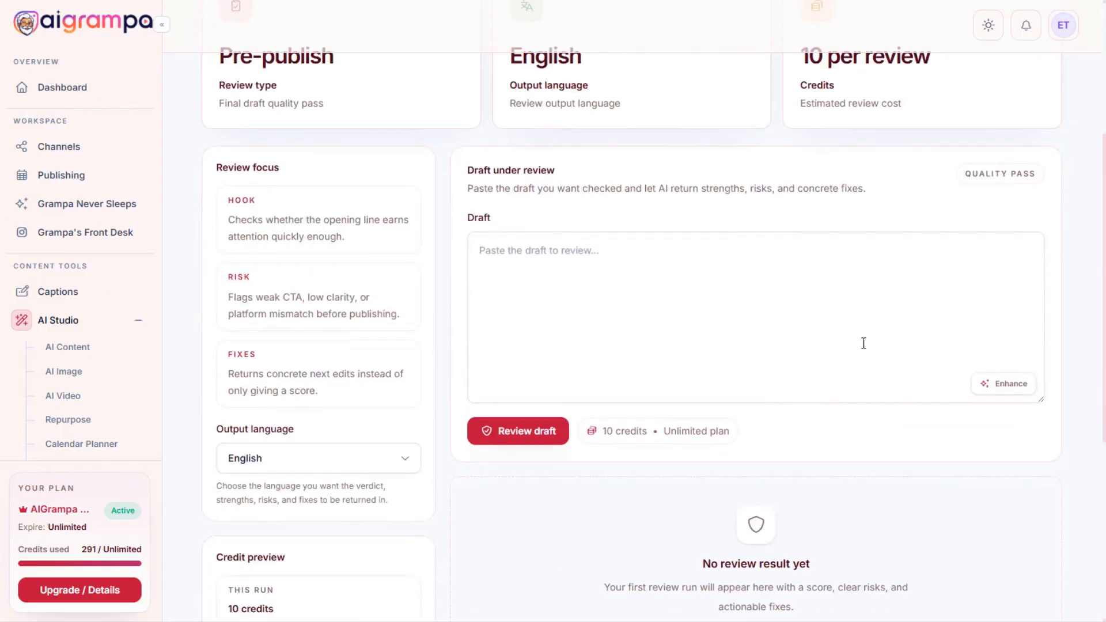
pyautogui.click(531, 246)
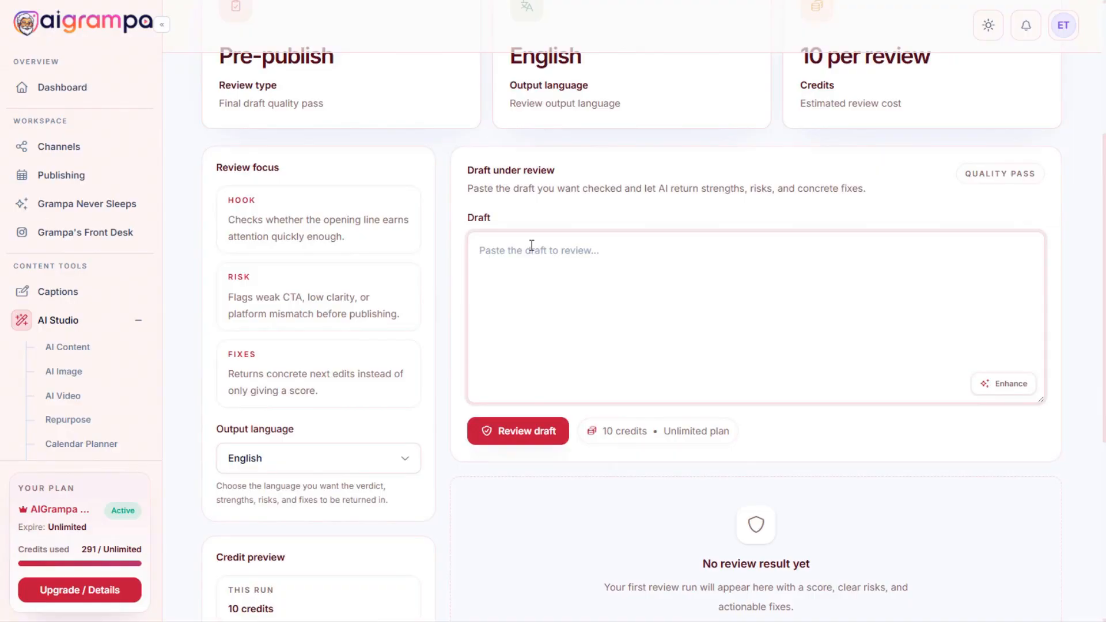
pyautogui.write("As artists, dancers, and worshippers, we do not have to prove our worth through nonstop striving. There is peace in stillness, peace in trust, and strength in surrender. Today, take a breath and remember that rest is a part of God's design.  Let your soul be still enough to hear Him.  Share this with someone who needs the reminder to rest in God today.  #Genesis22 #BibleVerse #ChristianDance #ChristianMusic #ContemporaryDance #FaithinMotion #Worship #RestInGod")
pyautogui.scroll(3, 590, 283)
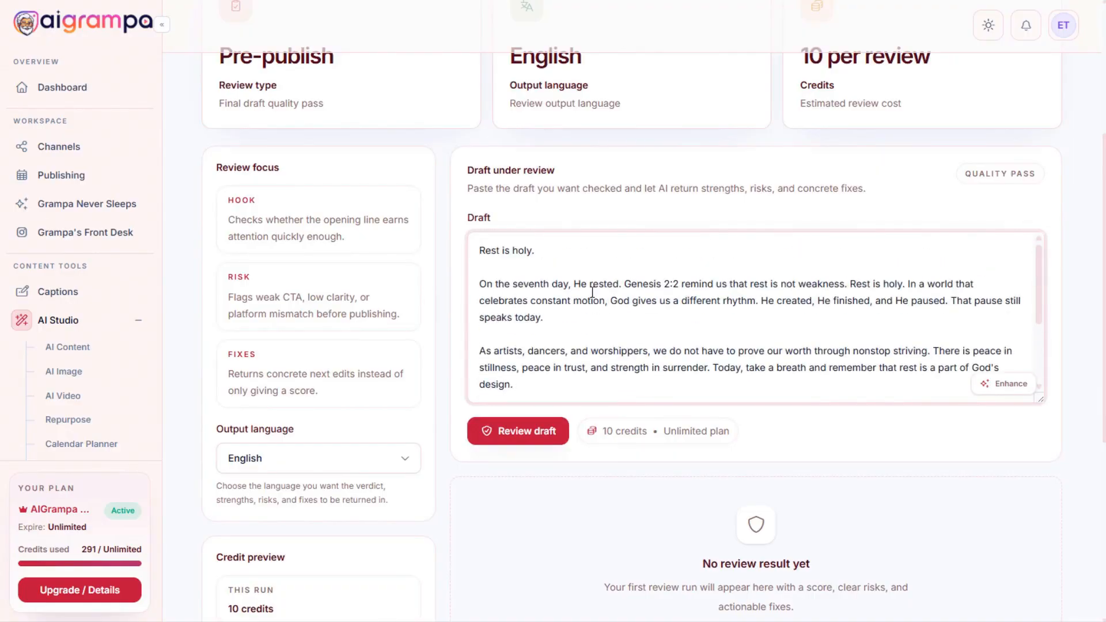
pyautogui.scroll(-5, 583, 311)
pyautogui.scroll(5, 583, 313)
pyautogui.scroll(-2, 516, 298)
pyautogui.scroll(2, 520, 302)
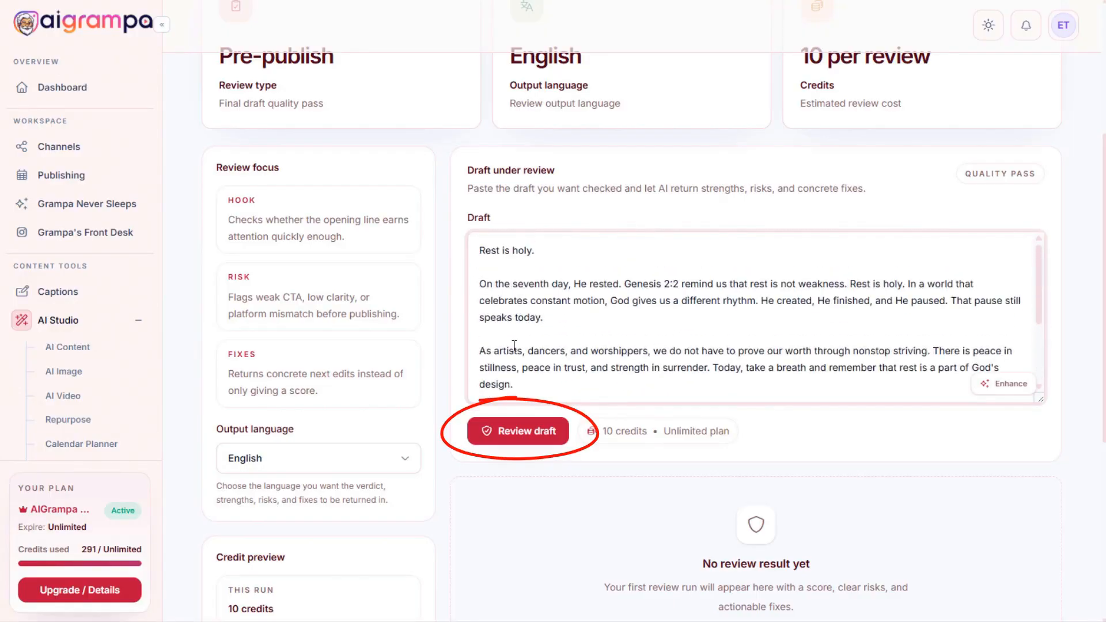
# Run the AI review on the Genesis 2:2 draft with English as the output language.
pyautogui.click(519, 436)
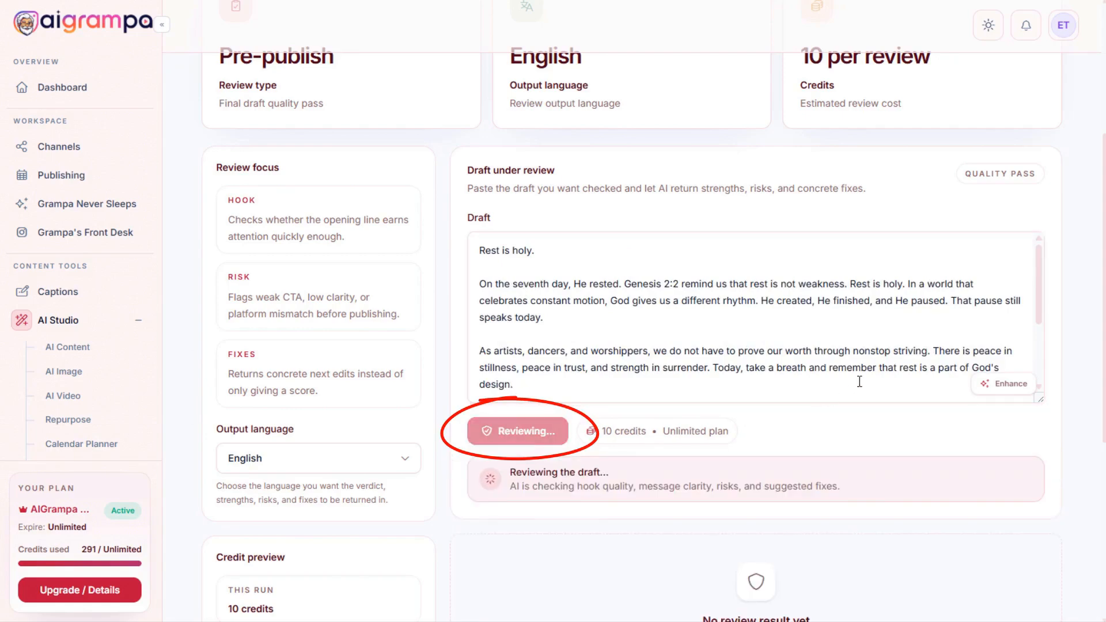
pyautogui.scroll(-3, 838, 392)
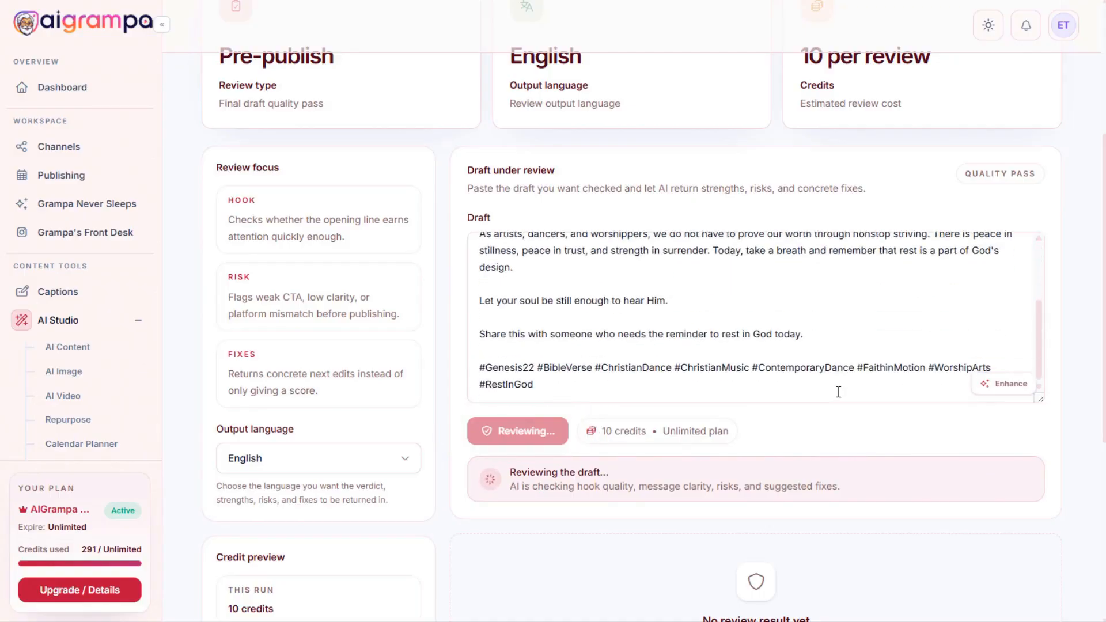
pyautogui.scroll(3, 805, 344)
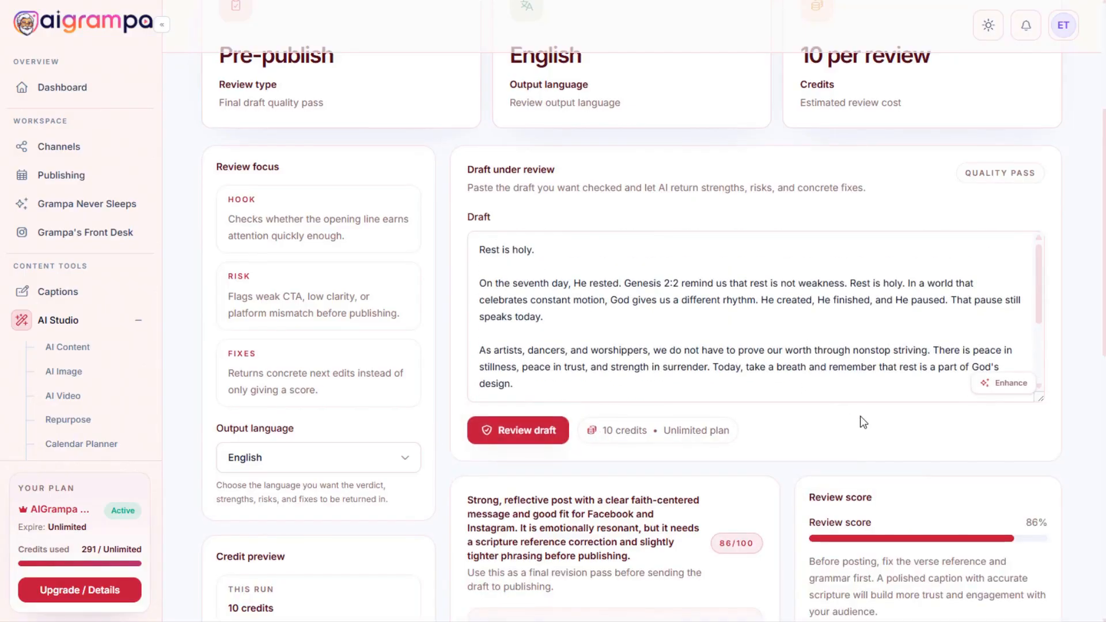
# Read the draft's review score, verdict, strengths, risks and suggested fixes.
pyautogui.scroll(-2, 859, 416)
pyautogui.scroll(-2, 972, 259)
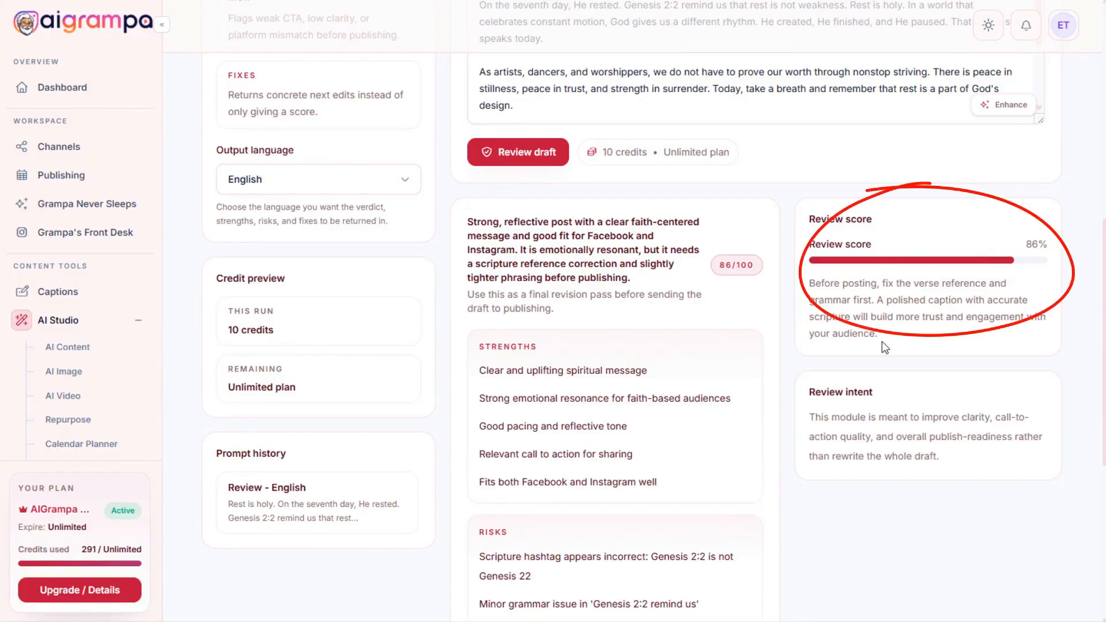
pyautogui.scroll(2, 818, 355)
pyautogui.scroll(-1, 755, 426)
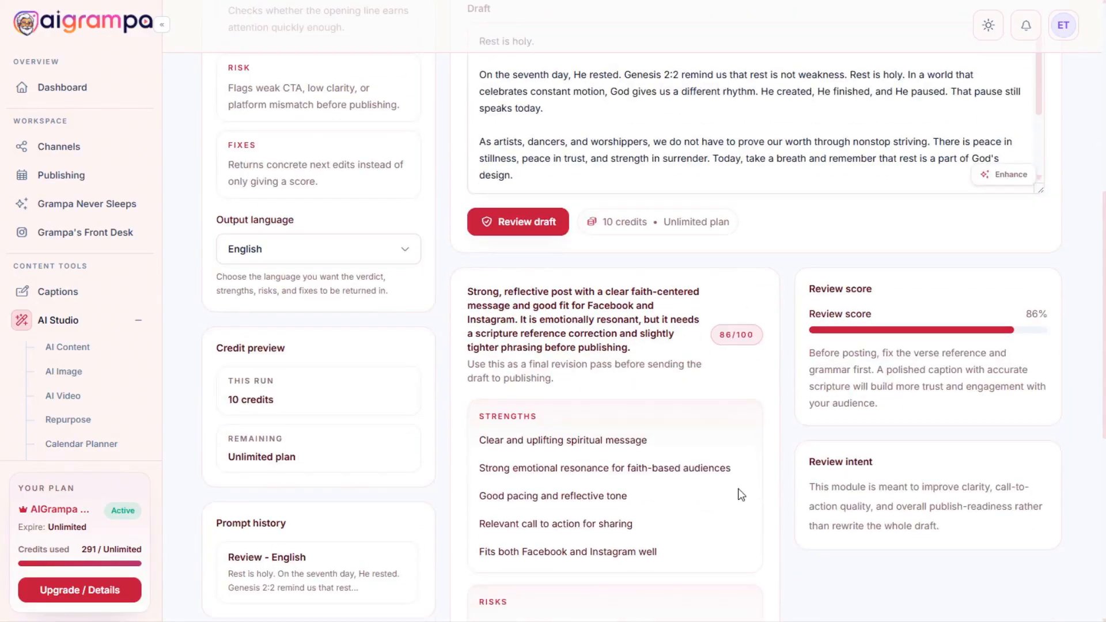
pyautogui.scroll(-2, 783, 466)
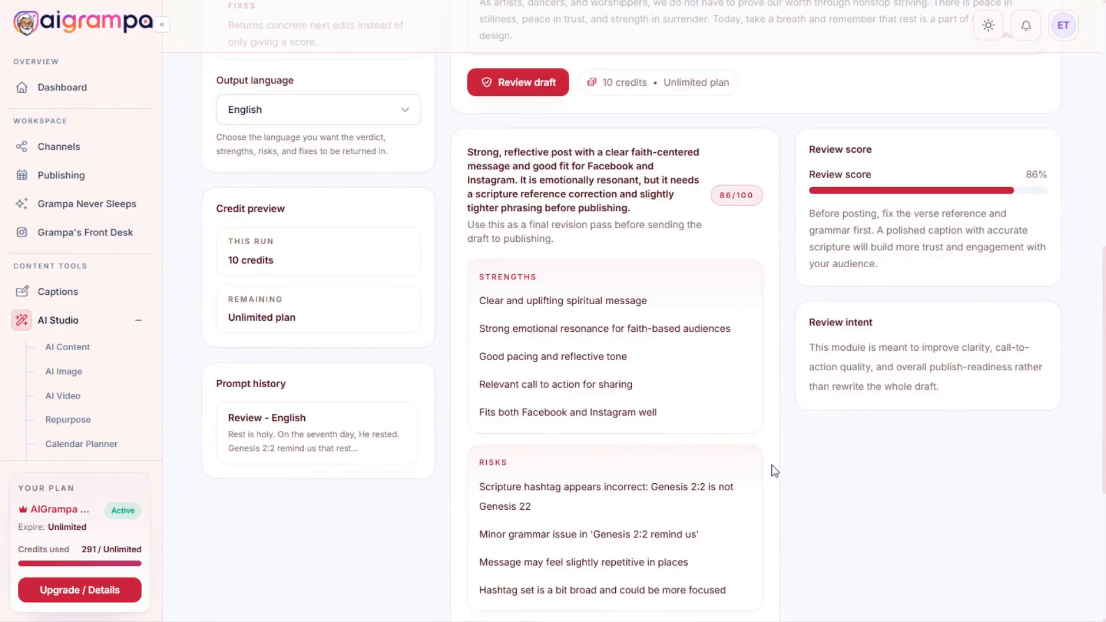
pyautogui.scroll(-4, 628, 372)
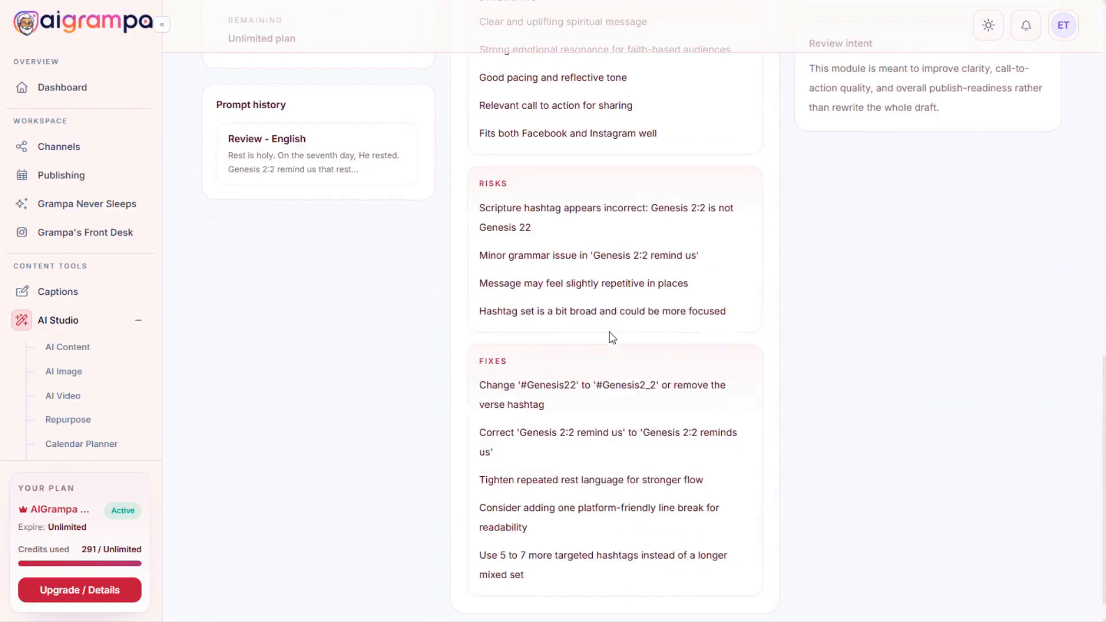
pyautogui.scroll(3, 620, 379)
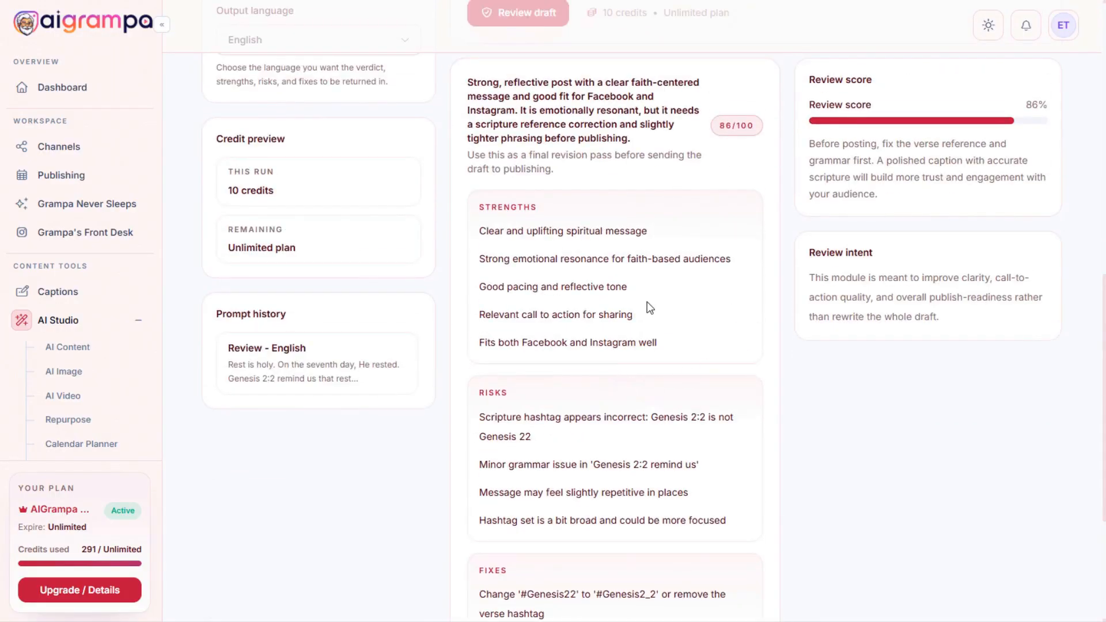
# Check the remaining suggested fixes for the Genesis 2:2 draft against the submitted text.
pyautogui.scroll(-4, 649, 314)
pyautogui.scroll(8, 284, 346)
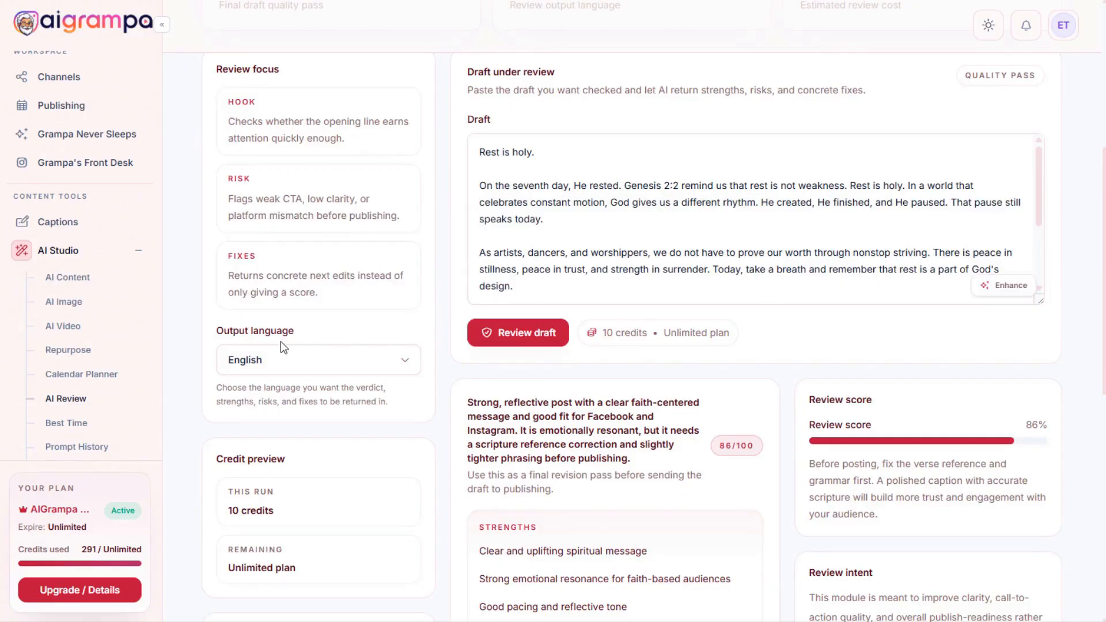
# Open AI Studio's Best Time page and examine its recommendation mode, channel set, credit preview and recommendation engine.
pyautogui.scroll(-3, 86, 351)
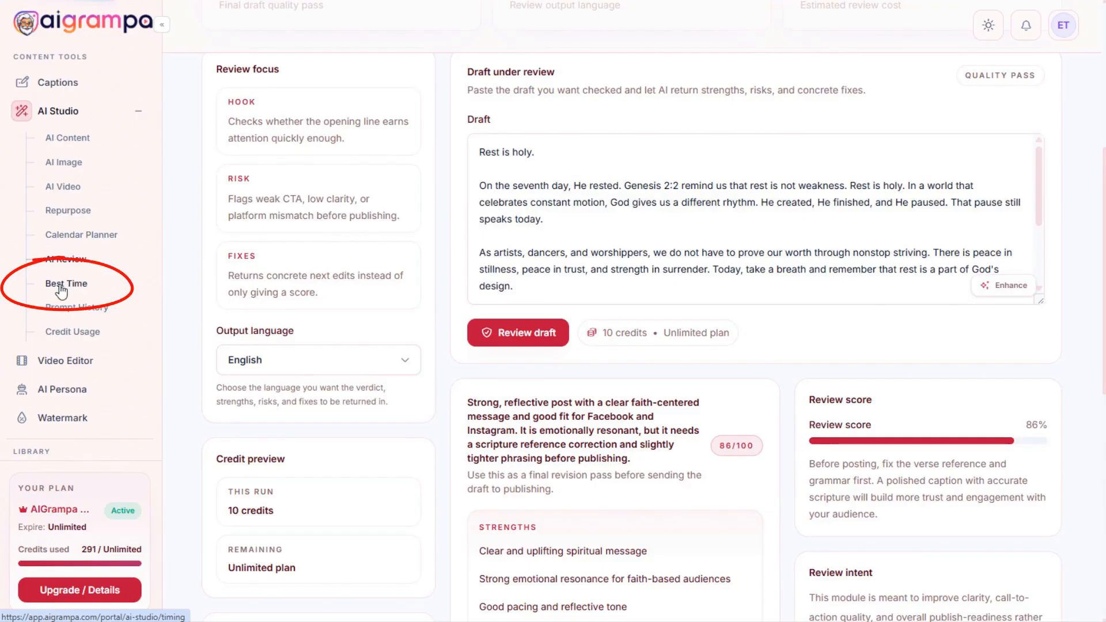
pyautogui.click(61, 288)
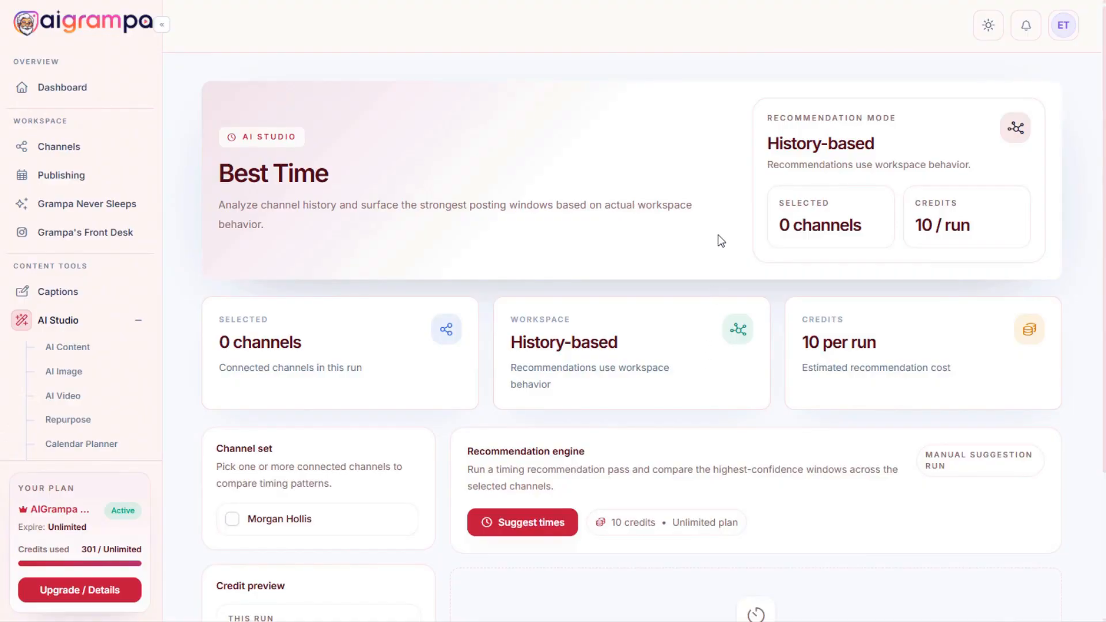
pyautogui.scroll(-3, 710, 349)
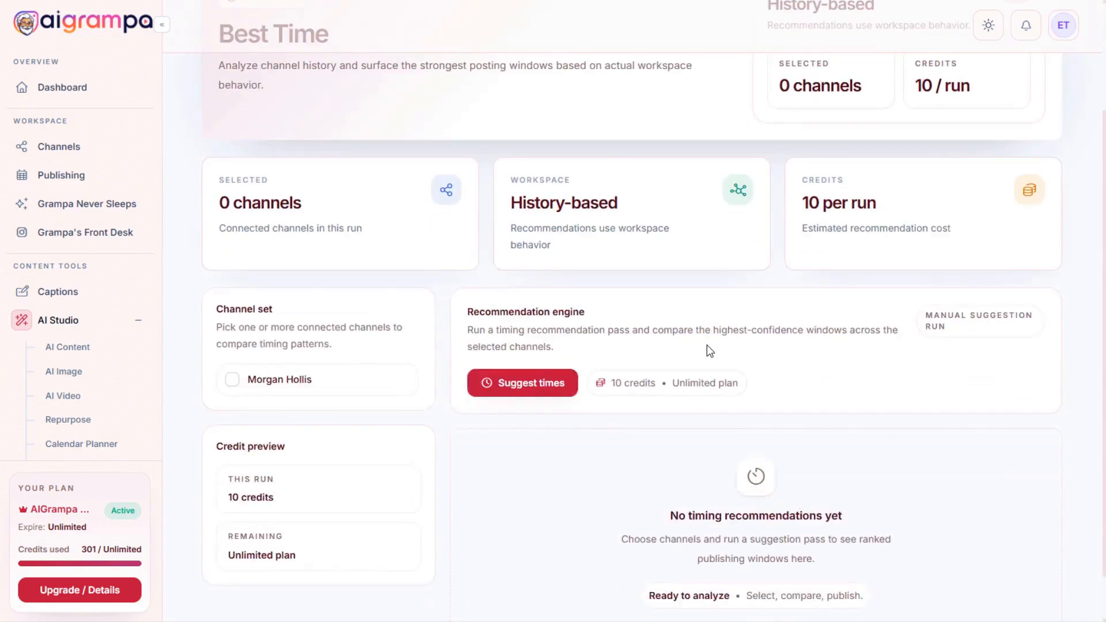
pyautogui.scroll(3, 720, 346)
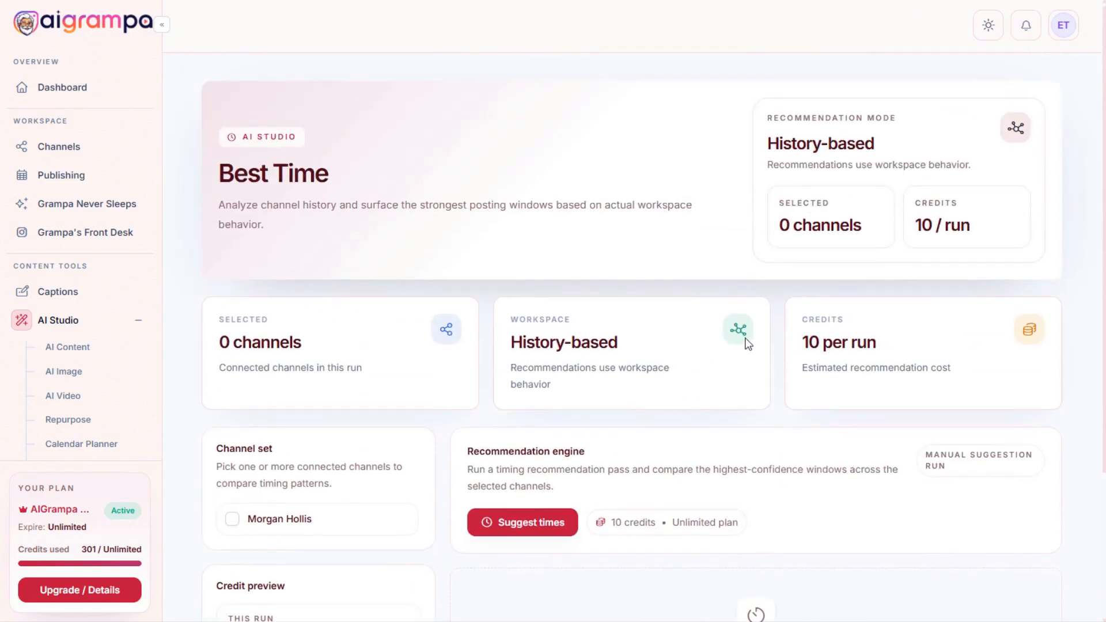
# Run a posting-time suggestion for the connected channel and view the recommended windows.
pyautogui.scroll(-2, 316, 474)
pyautogui.click(232, 449)
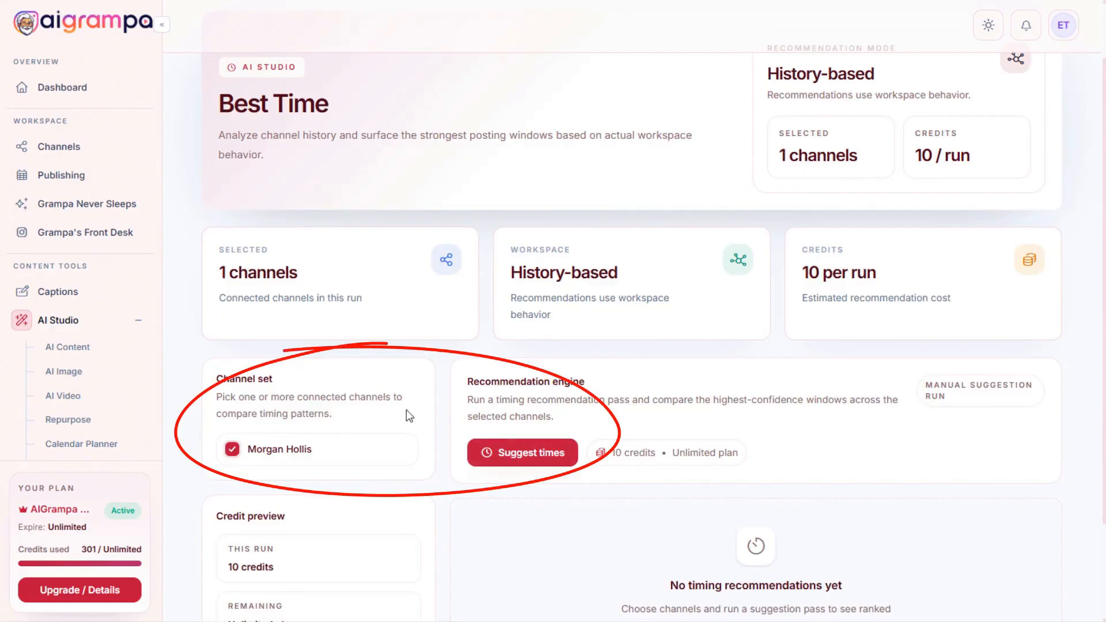
pyautogui.click(507, 465)
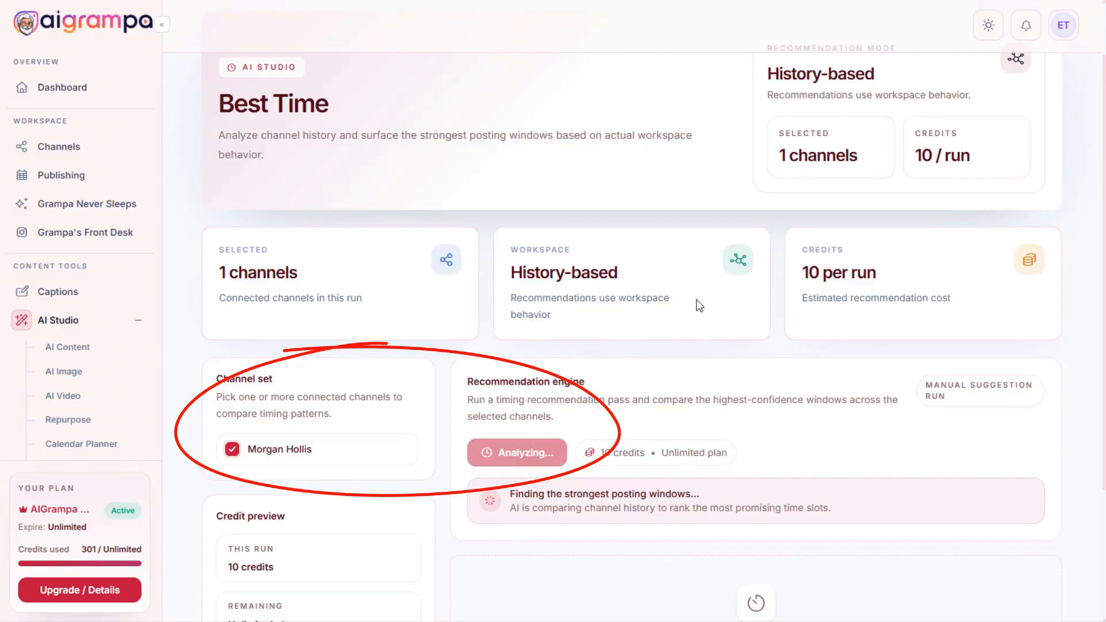
pyautogui.scroll(-3, 753, 340)
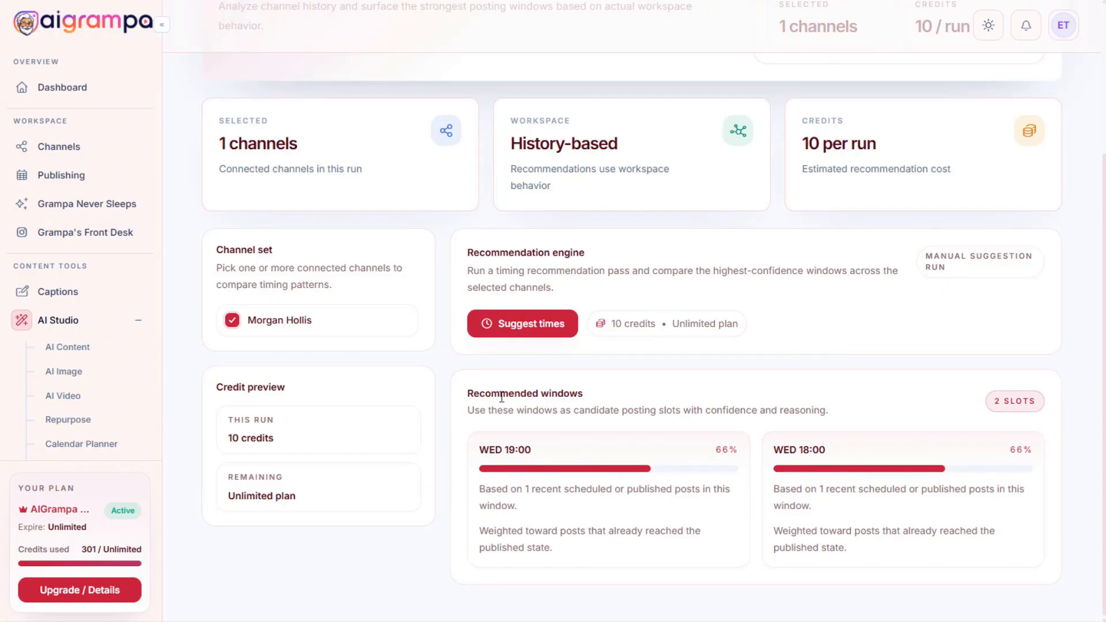
# Open AI Studio's Prompt History and look through the saved prompts with their input settings and output snapshots.
pyautogui.scroll(-3, 86, 366)
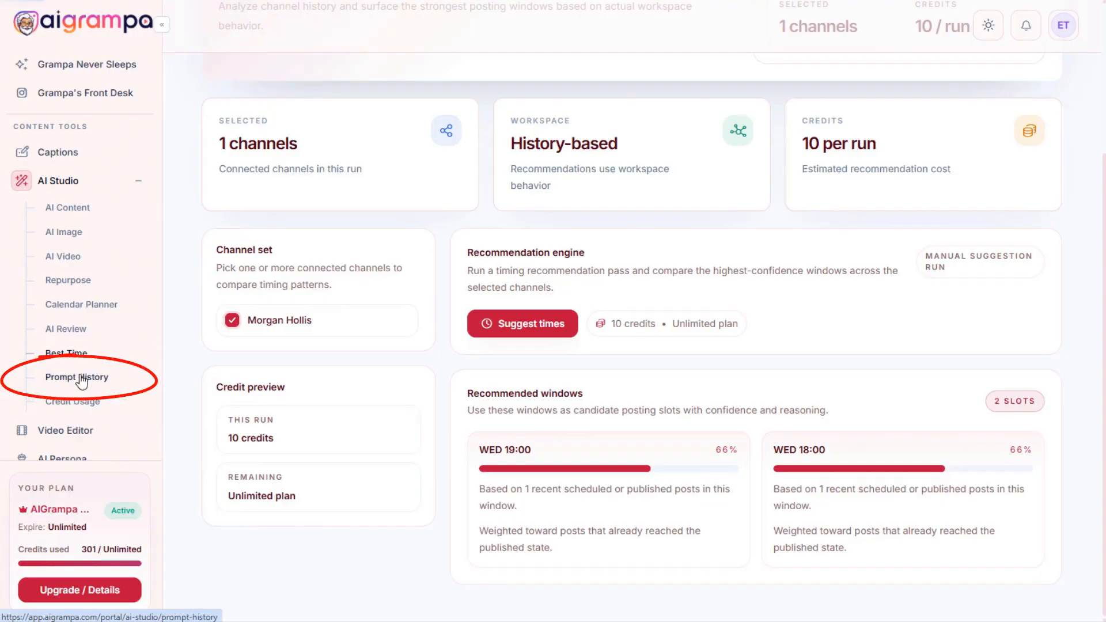
pyautogui.click(82, 382)
pyautogui.scroll(-3, 793, 226)
pyautogui.scroll(-15, 794, 233)
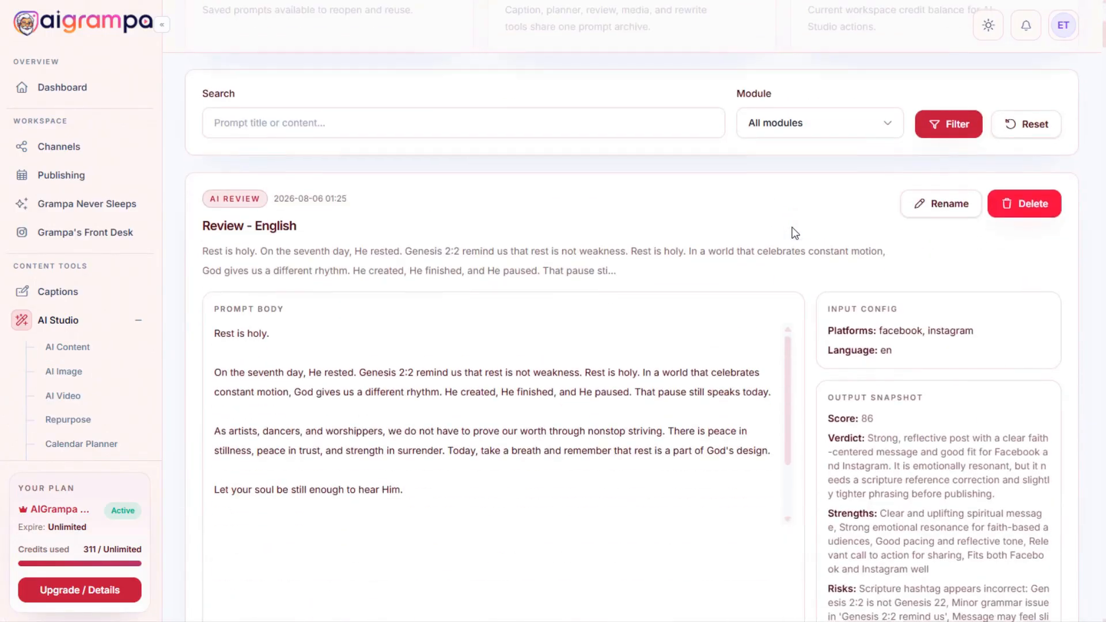
pyautogui.scroll(18, 772, 266)
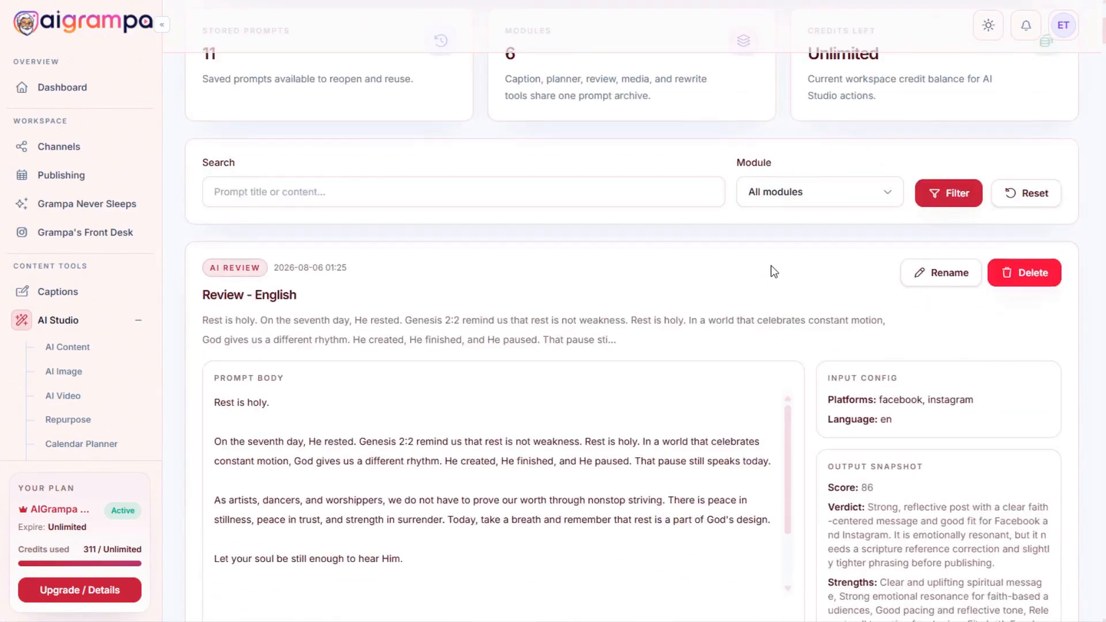
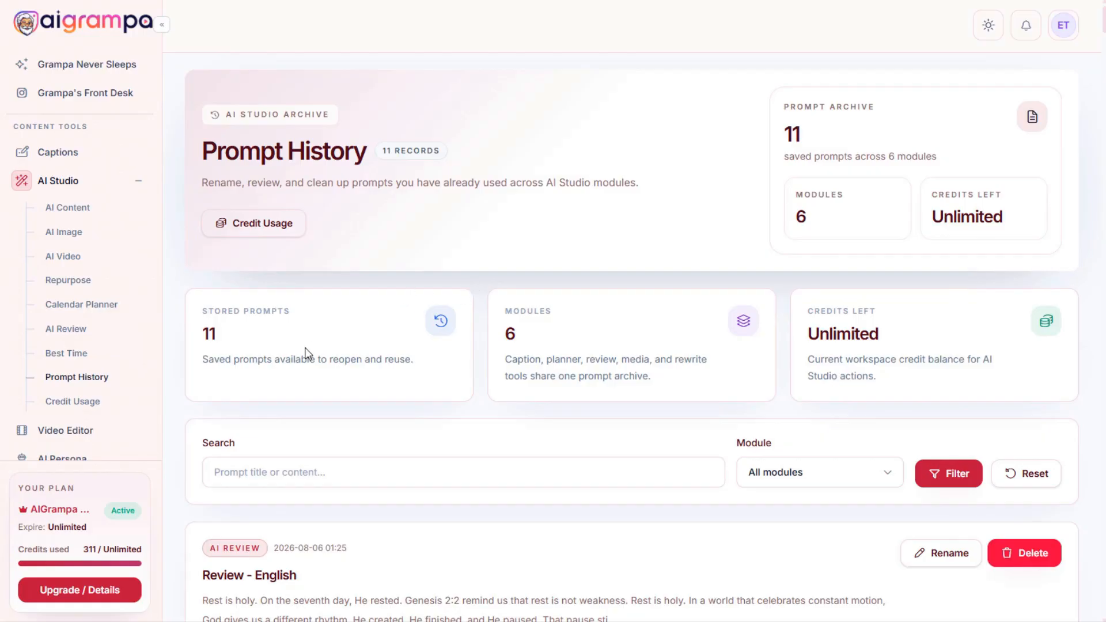
# Open AI Studio's Credit Usage page and examine the credit balance, summary figures and usage log.
pyautogui.scroll(-1, 124, 344)
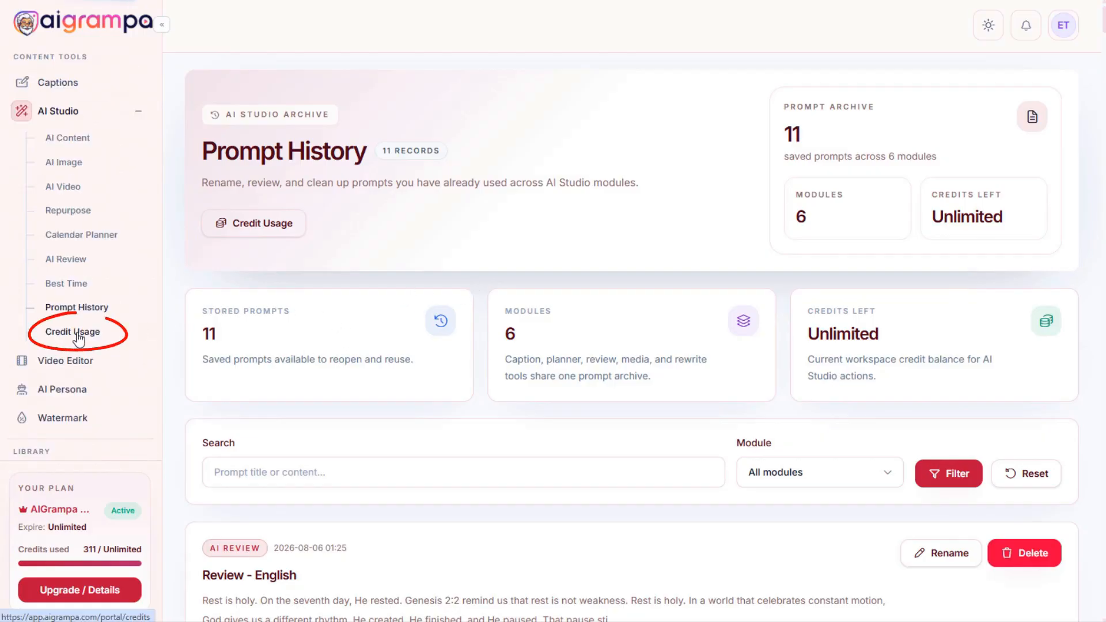
pyautogui.click(76, 336)
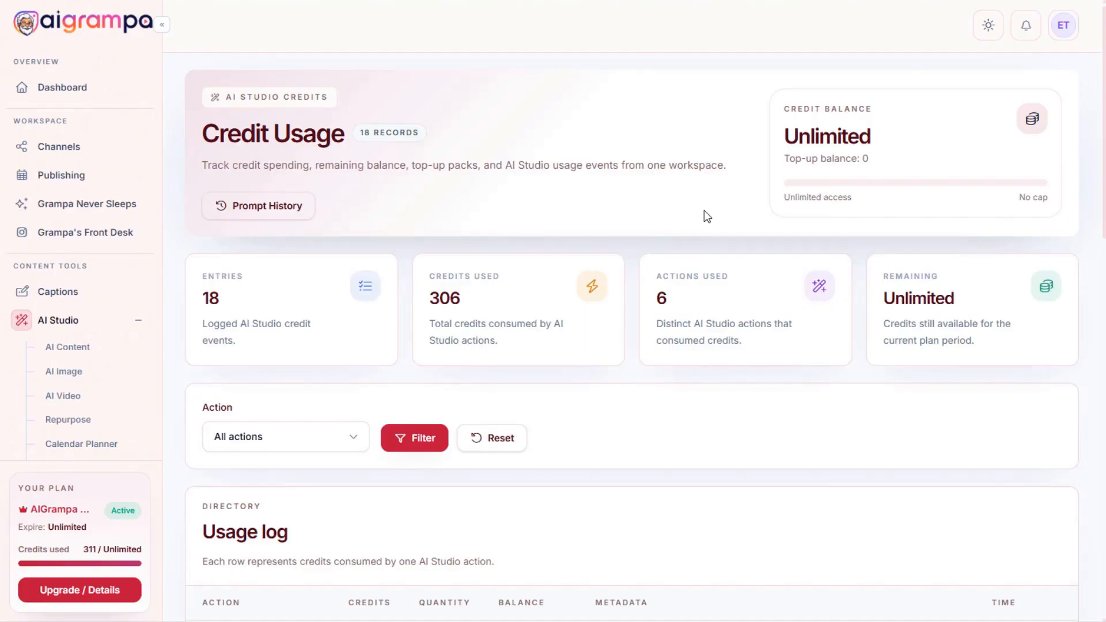
pyautogui.scroll(-3, 562, 227)
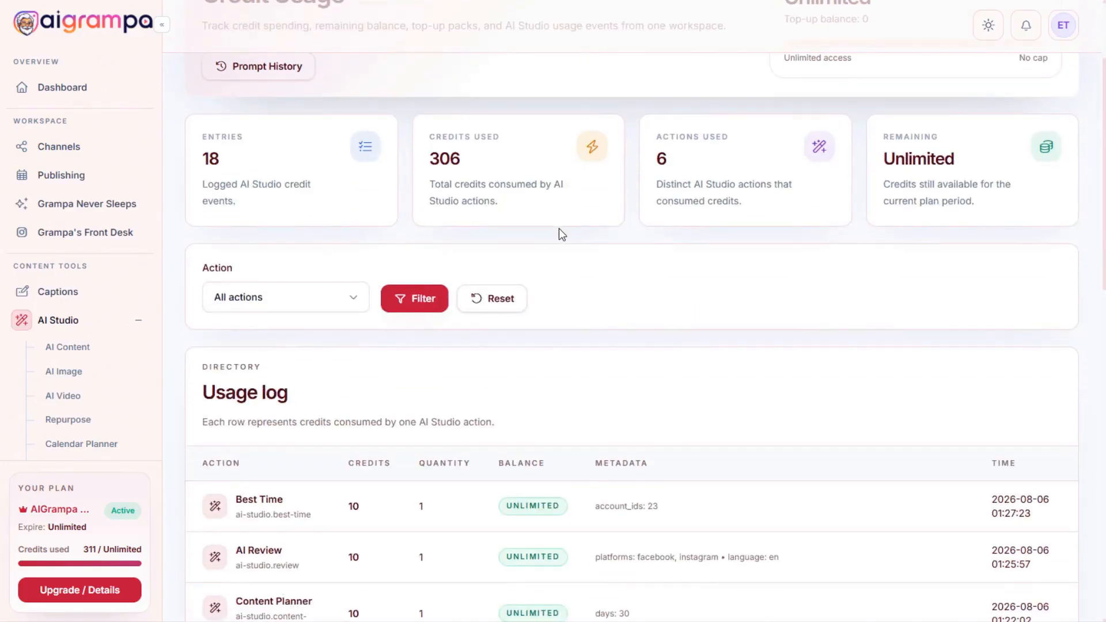
pyautogui.scroll(-2, 558, 230)
pyautogui.scroll(2, 558, 230)
pyautogui.scroll(4, 638, 353)
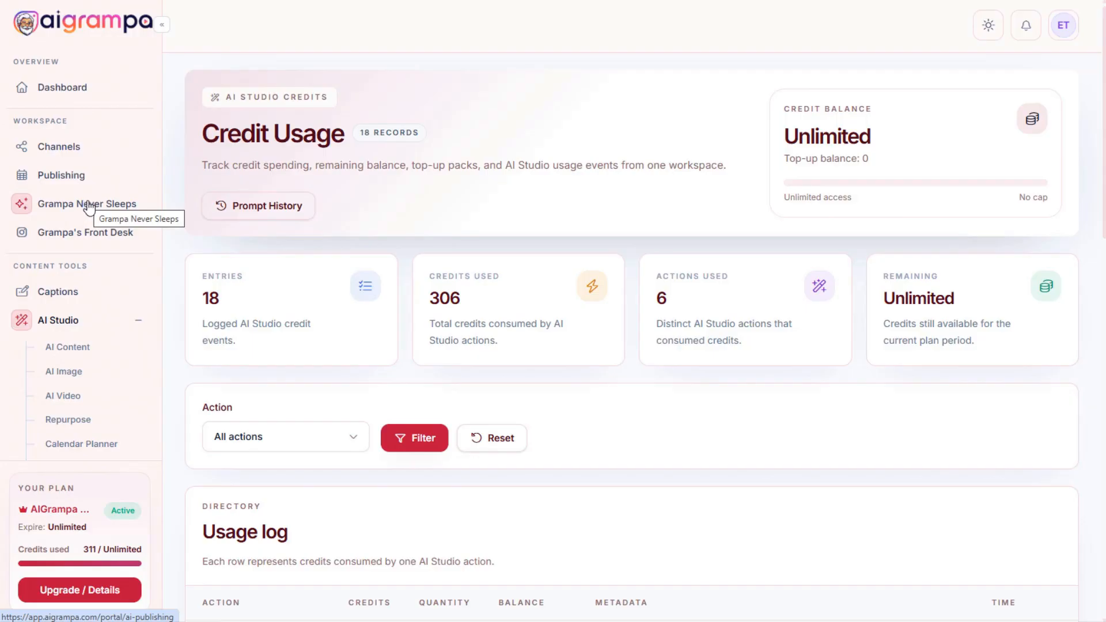
# Open the Video Editor and start a project from the Instagram Reel template with its default hook text and call to action.
pyautogui.scroll(-4, 109, 259)
pyautogui.scroll(-4, 109, 345)
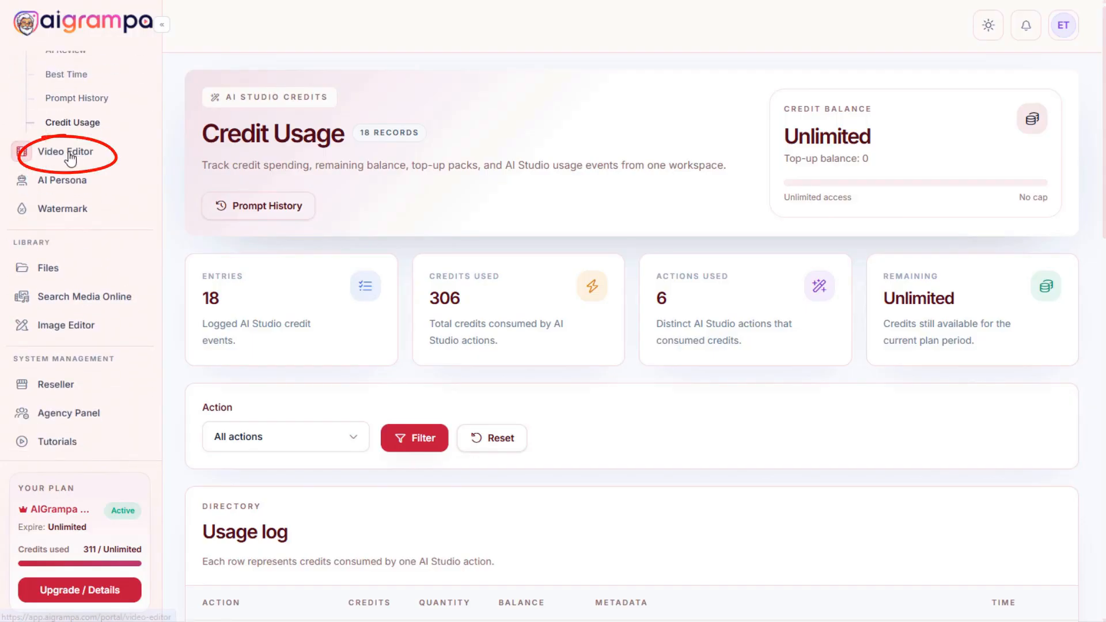
pyautogui.click(68, 152)
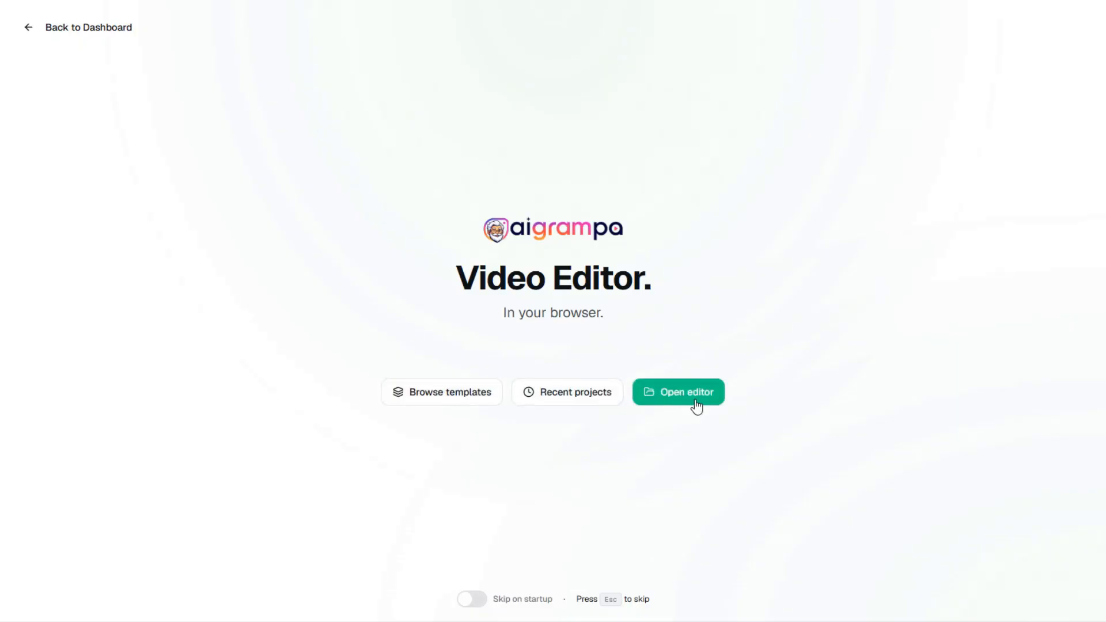
pyautogui.click(410, 397)
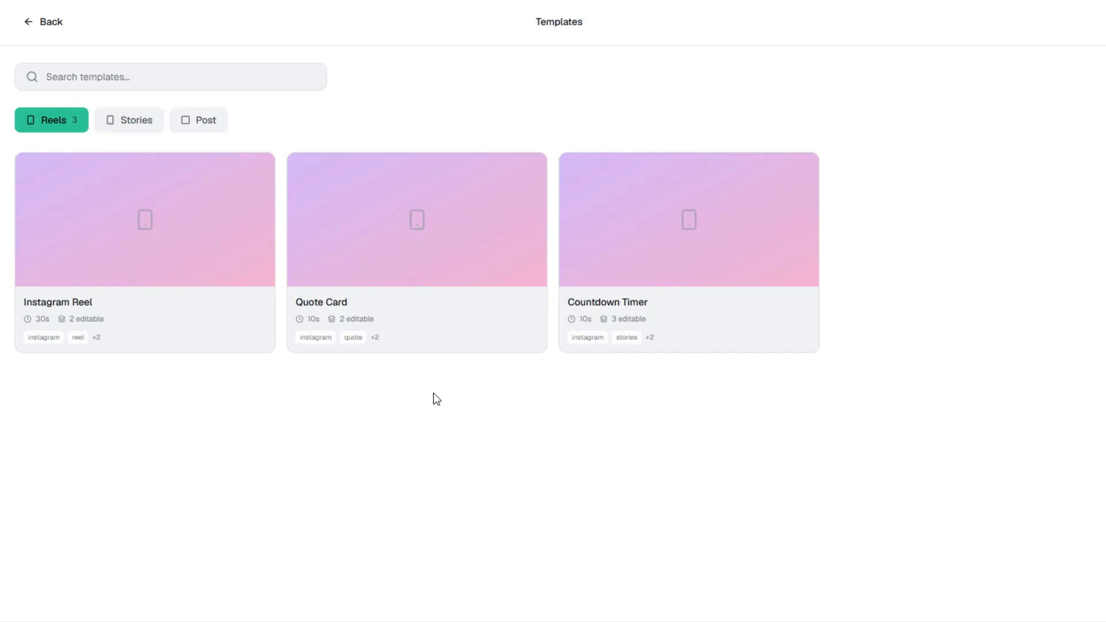
pyautogui.click(64, 304)
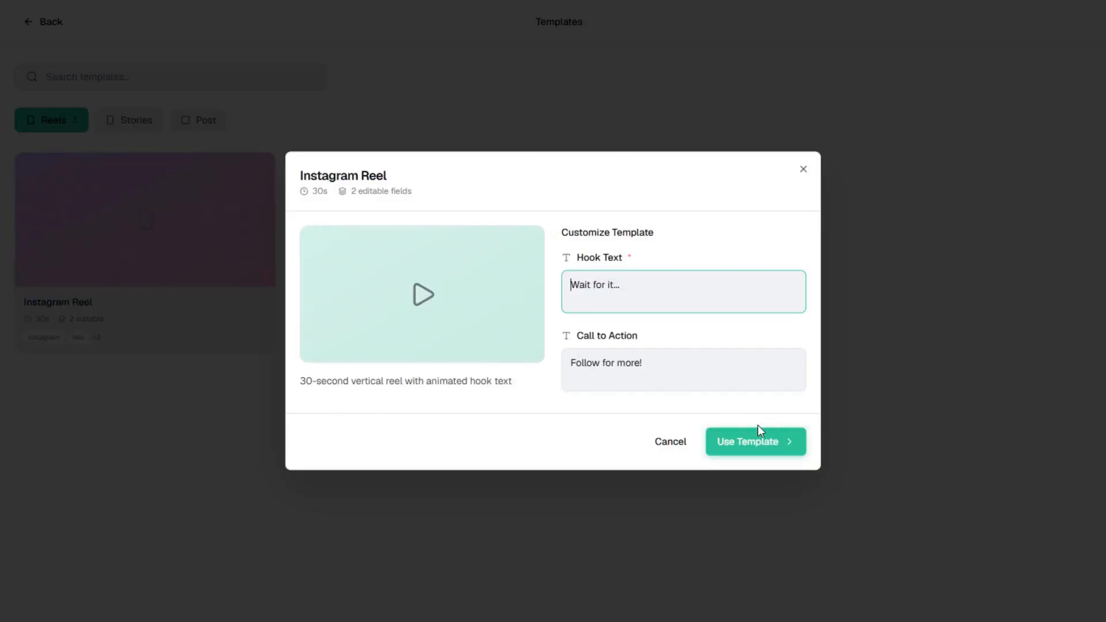
pyautogui.click(763, 443)
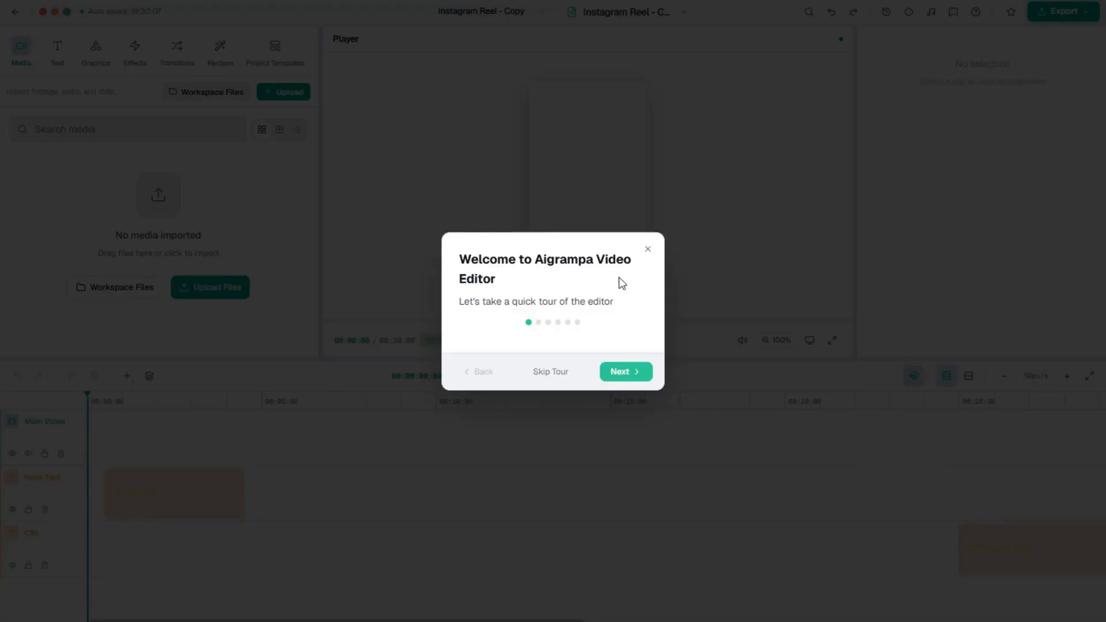
# Go through the editor's welcome tour covering the assets panel, timeline, preview and inspector.
pyautogui.click(628, 374)
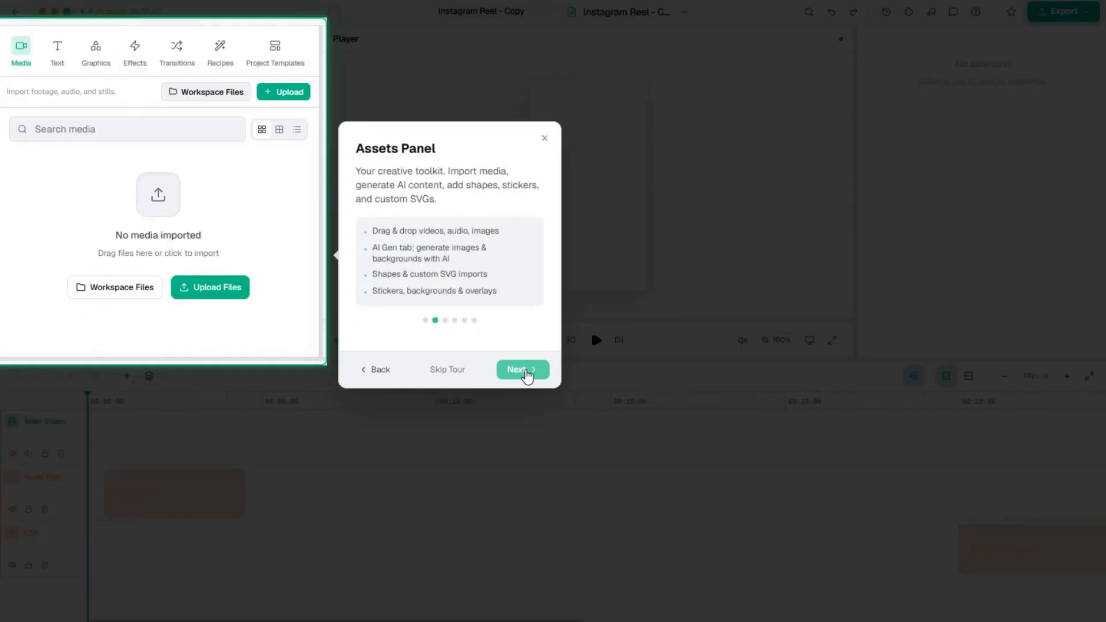
pyautogui.click(528, 373)
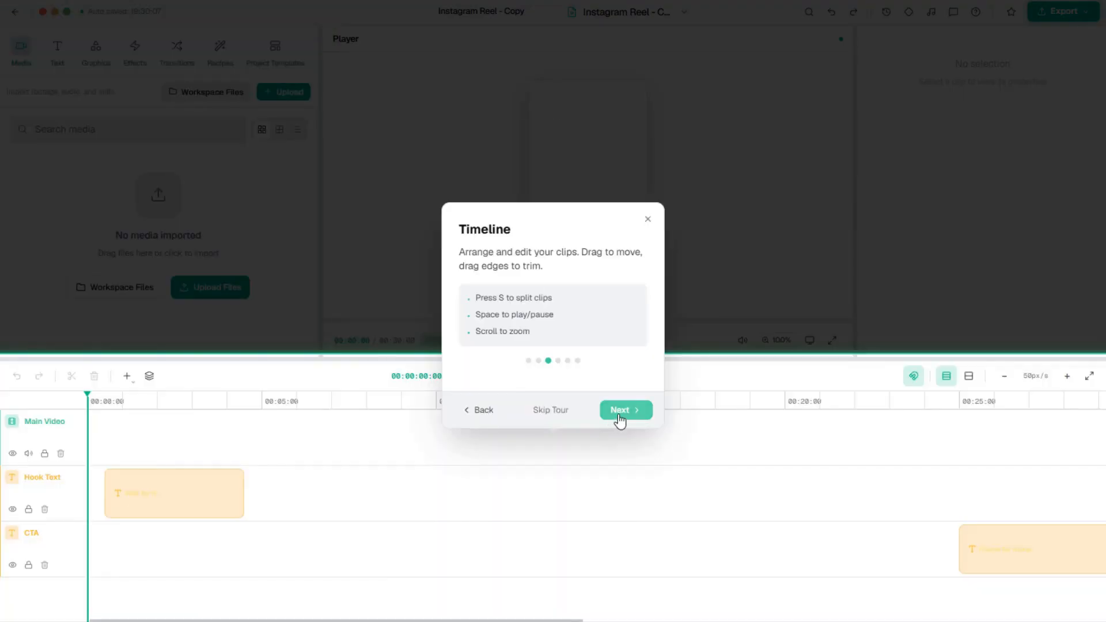
pyautogui.click(619, 412)
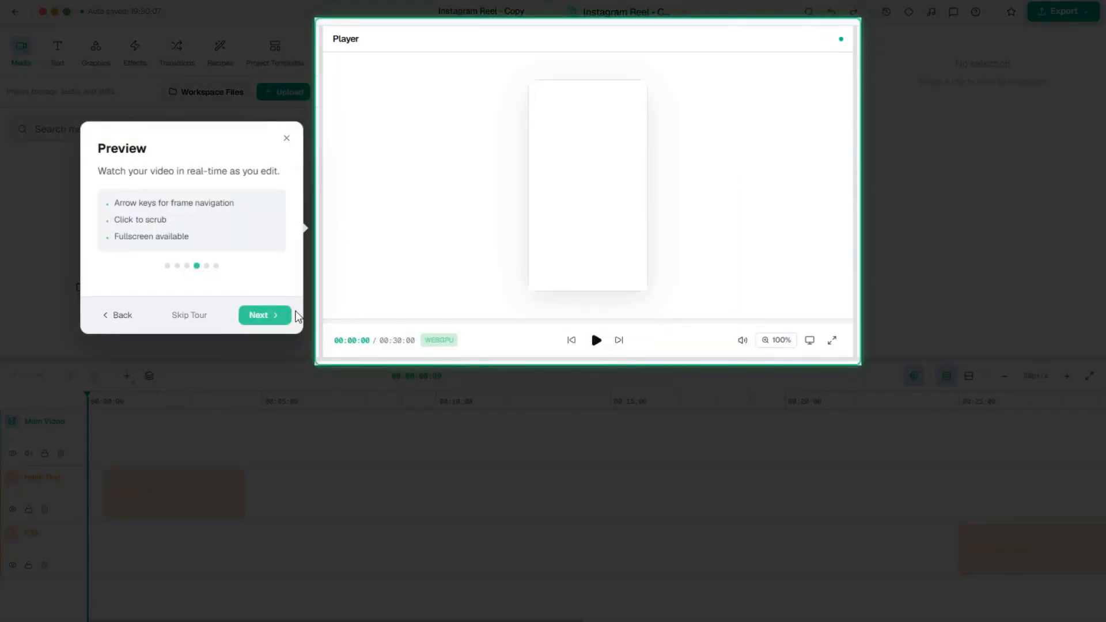
pyautogui.click(260, 317)
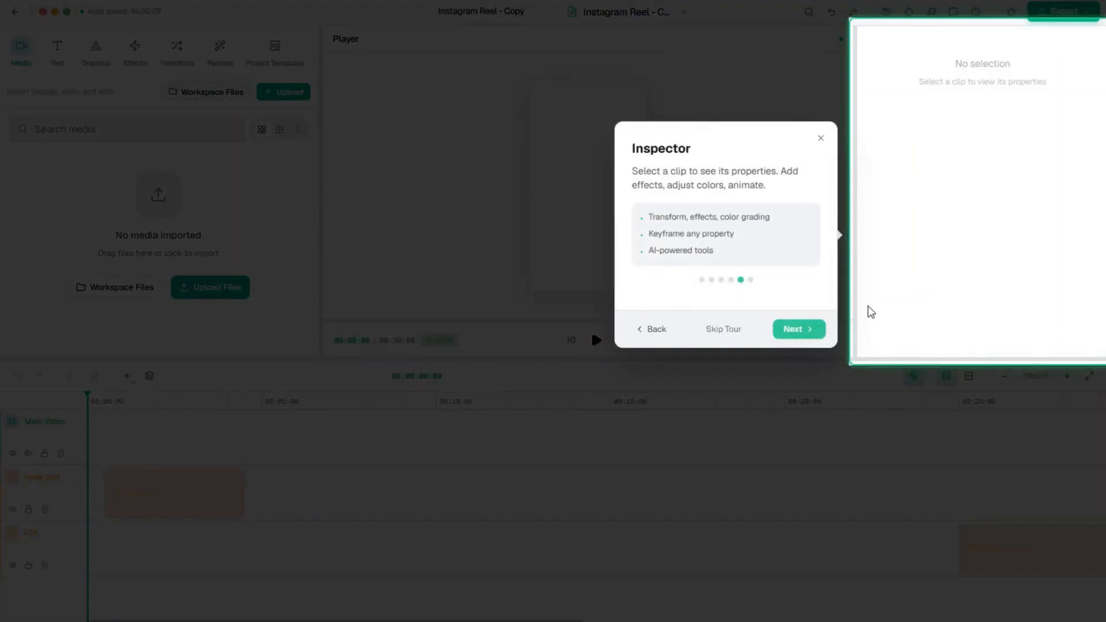
pyautogui.click(795, 329)
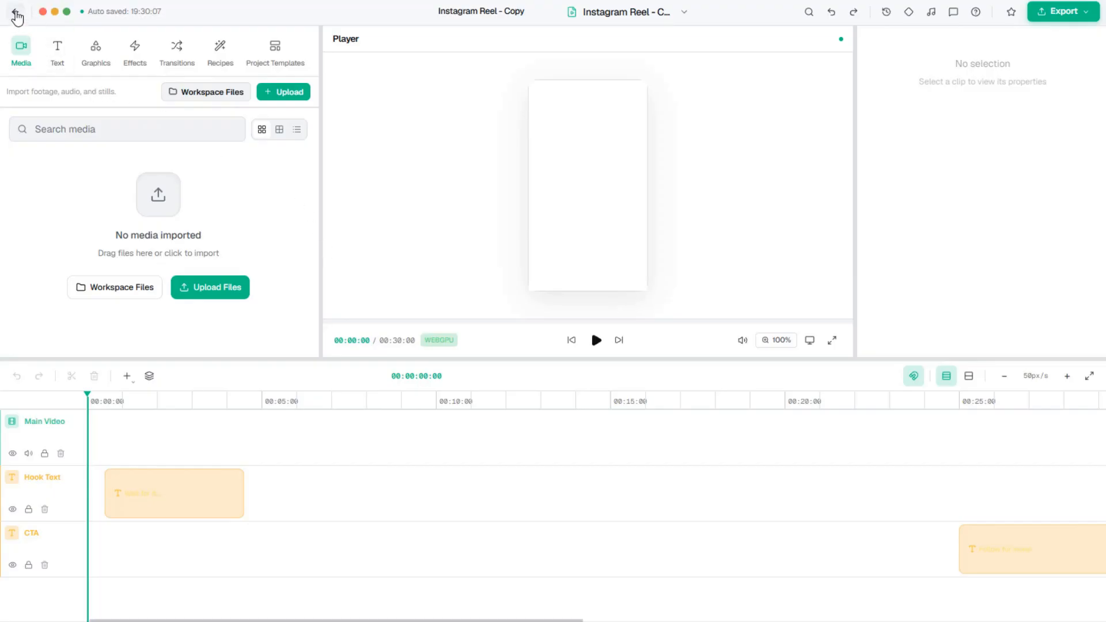
# Leave the video editor without saving the reel project and return to the dashboard.
pyautogui.click(15, 13)
pyautogui.click(561, 387)
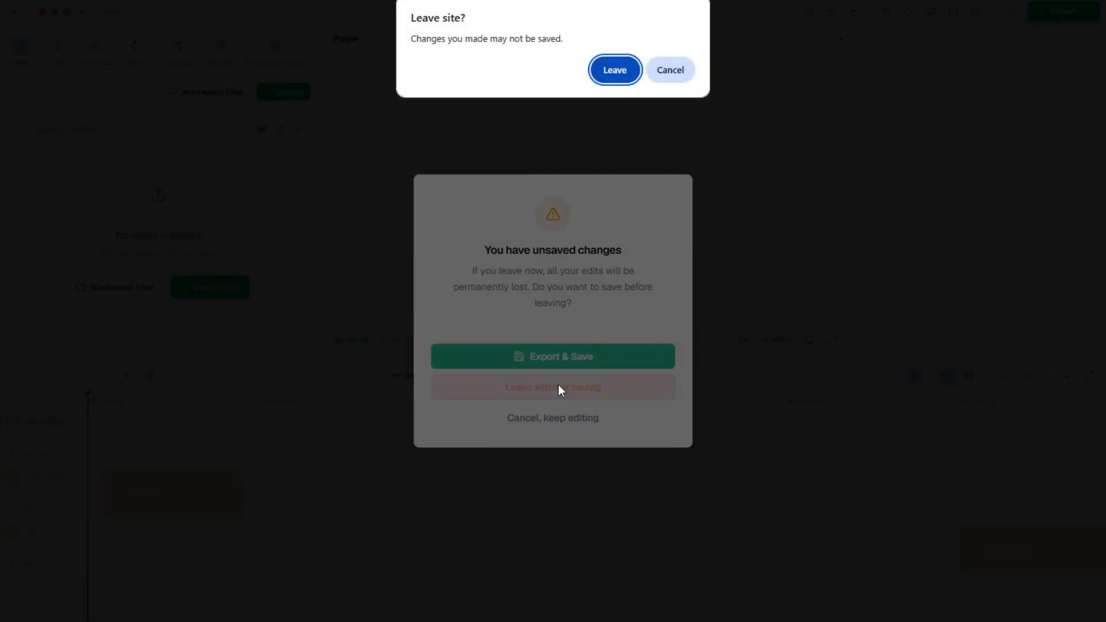
pyautogui.click(615, 69)
# Open the AI Persona page and examine its character, voice and script text settings.
pyautogui.scroll(-2, 111, 265)
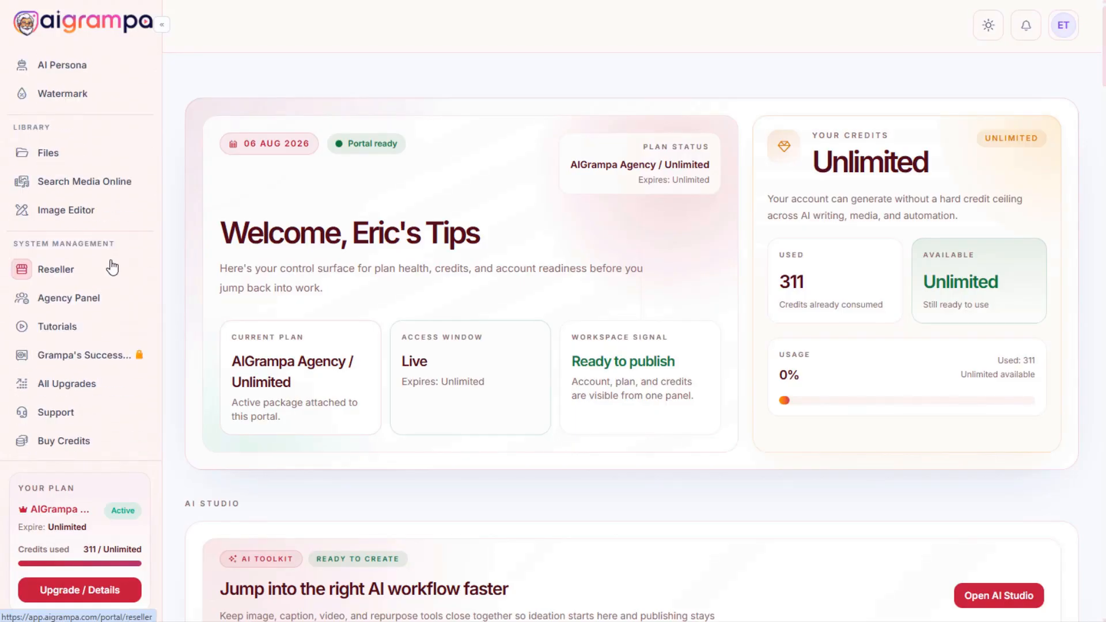
pyautogui.scroll(2, 110, 262)
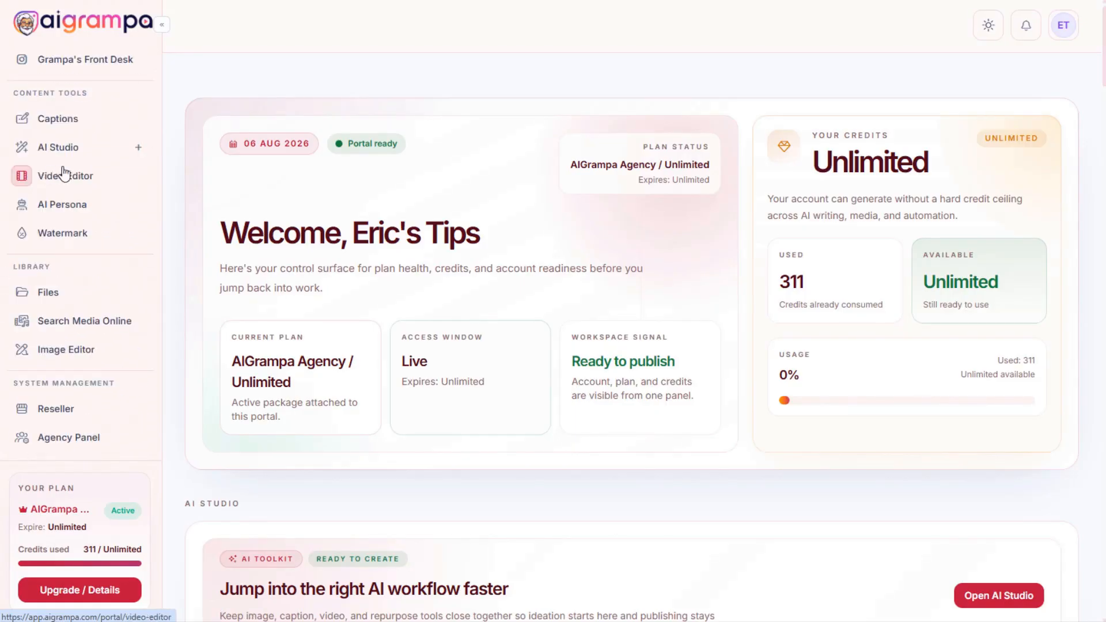
pyautogui.click(63, 207)
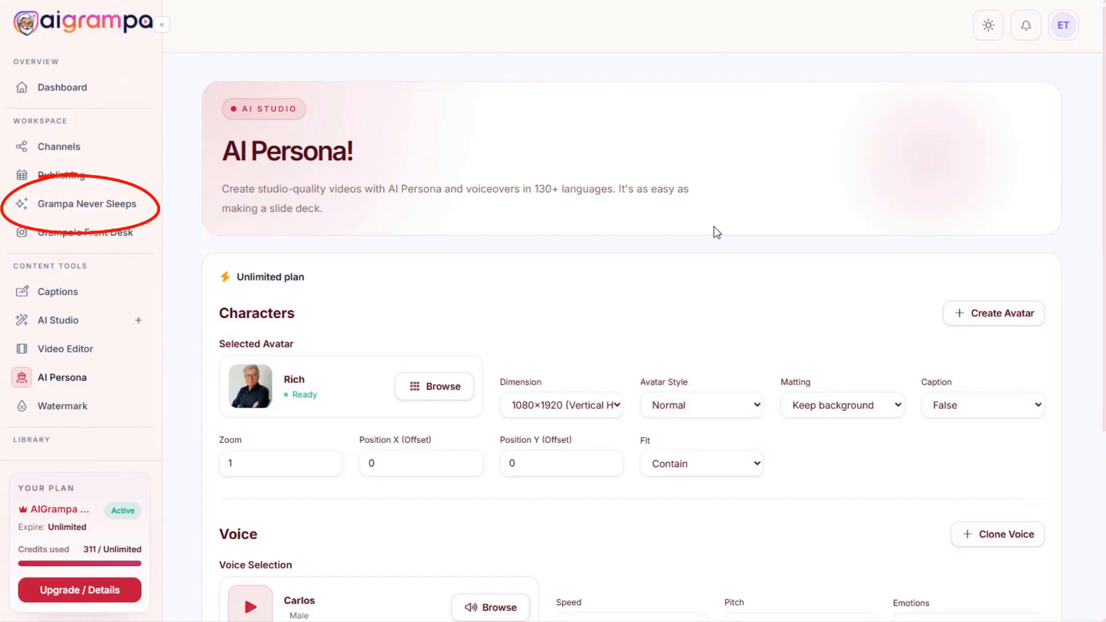
pyautogui.scroll(-5, 711, 227)
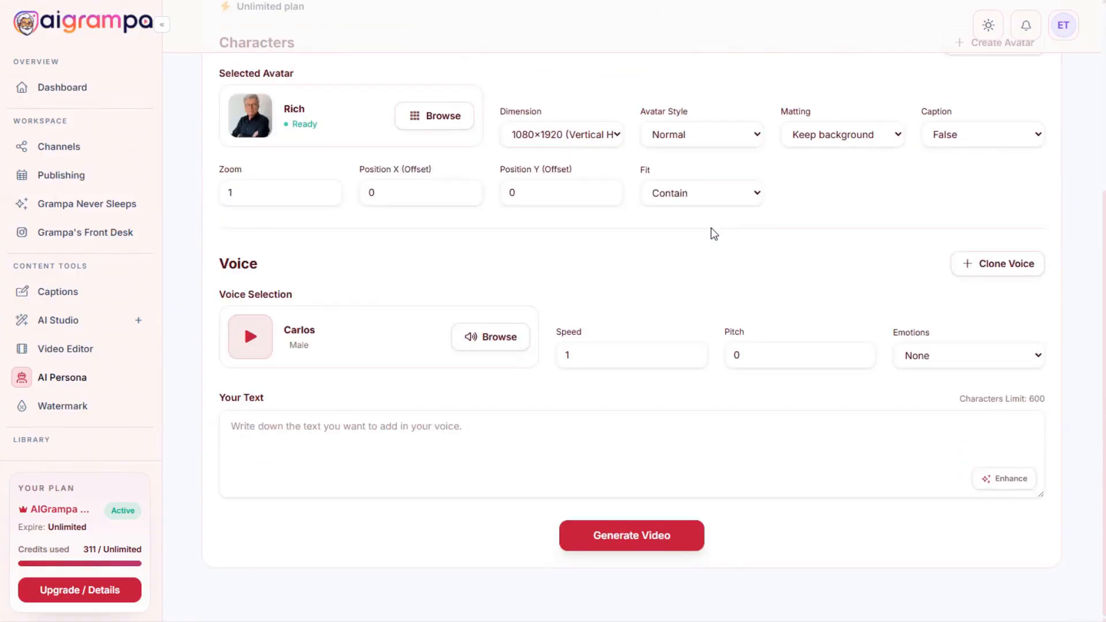
pyautogui.scroll(5, 711, 227)
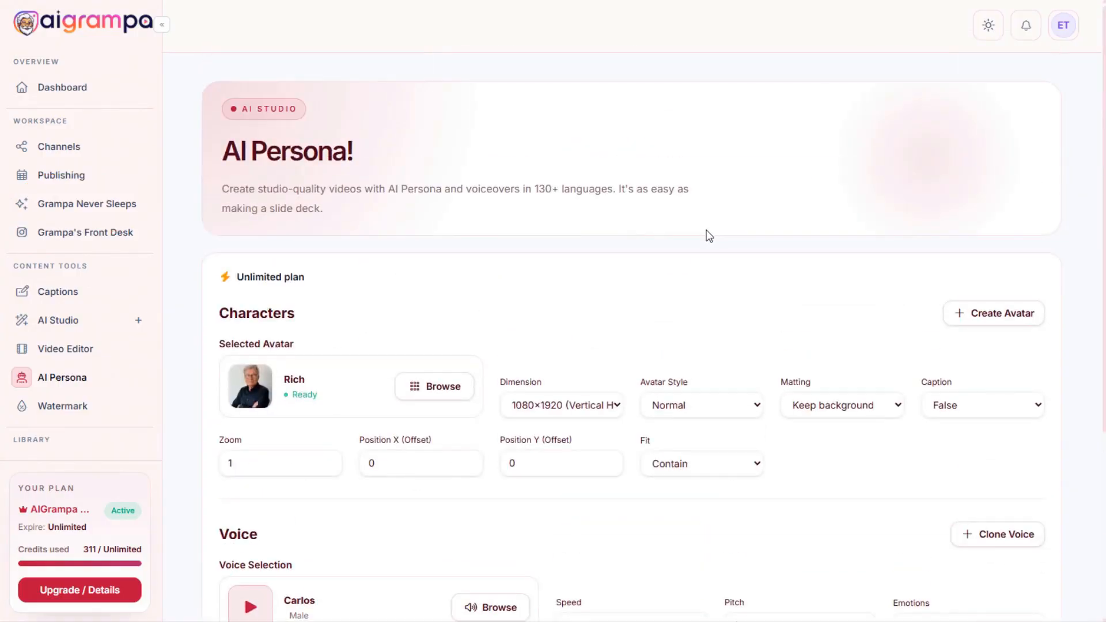
# Browse the full library of ready-made avatar characters and close it without changing the selected avatar.
pyautogui.click(439, 386)
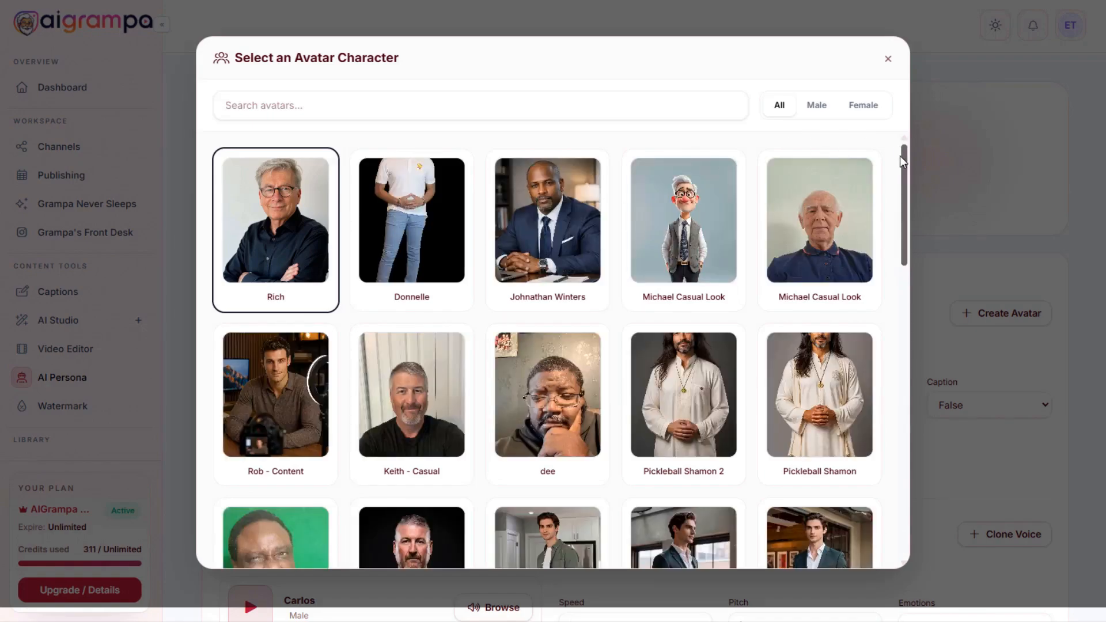
pyautogui.moveTo(903, 168); pyautogui.dragTo(901, 349)
pyautogui.scroll(-10, 879, 378)
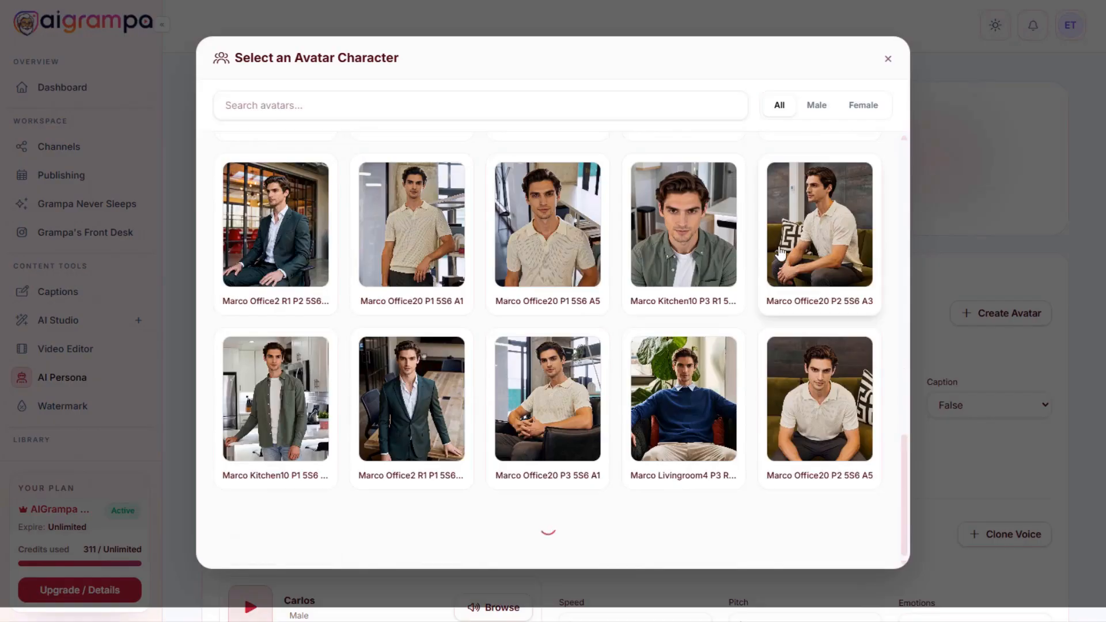
pyautogui.scroll(-10, 784, 277)
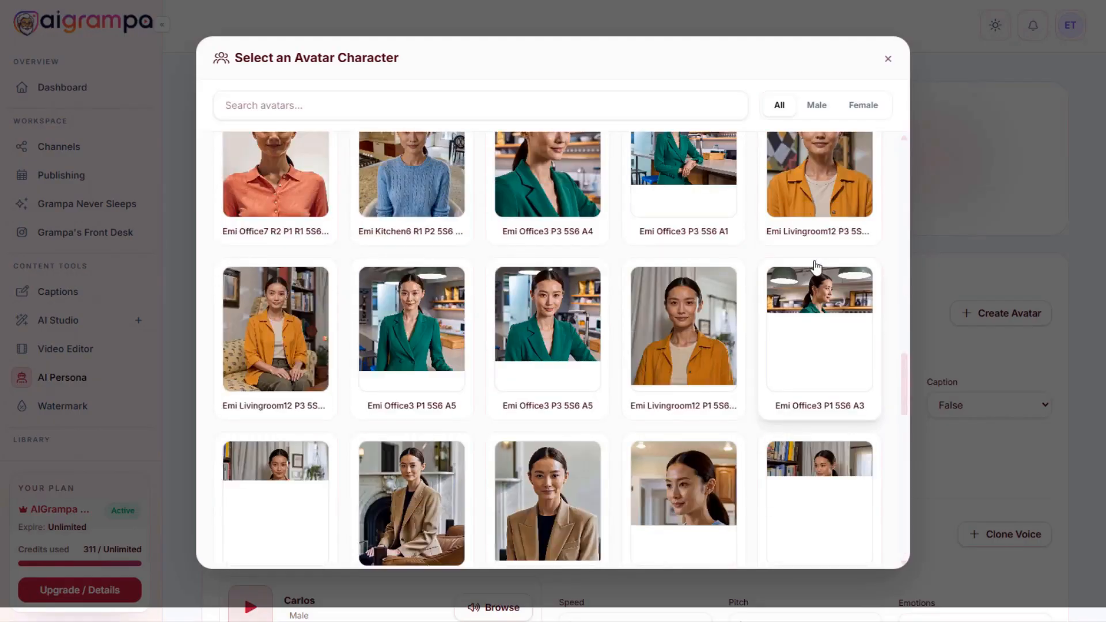
pyautogui.scroll(-5, 809, 270)
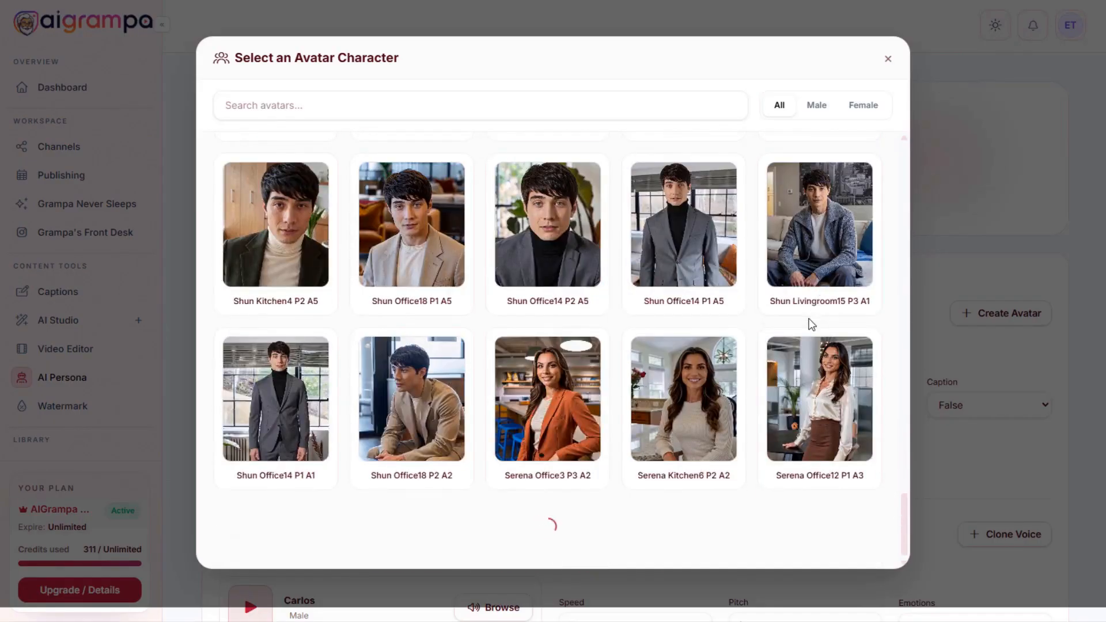
pyautogui.scroll(-5, 809, 326)
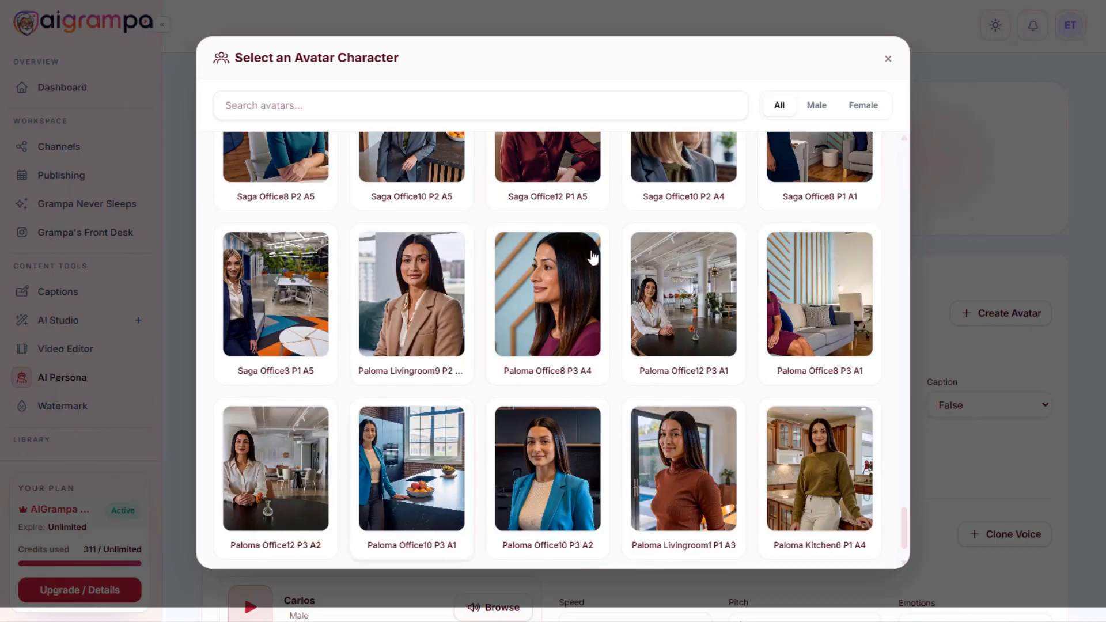
pyautogui.scroll(-1, 731, 375)
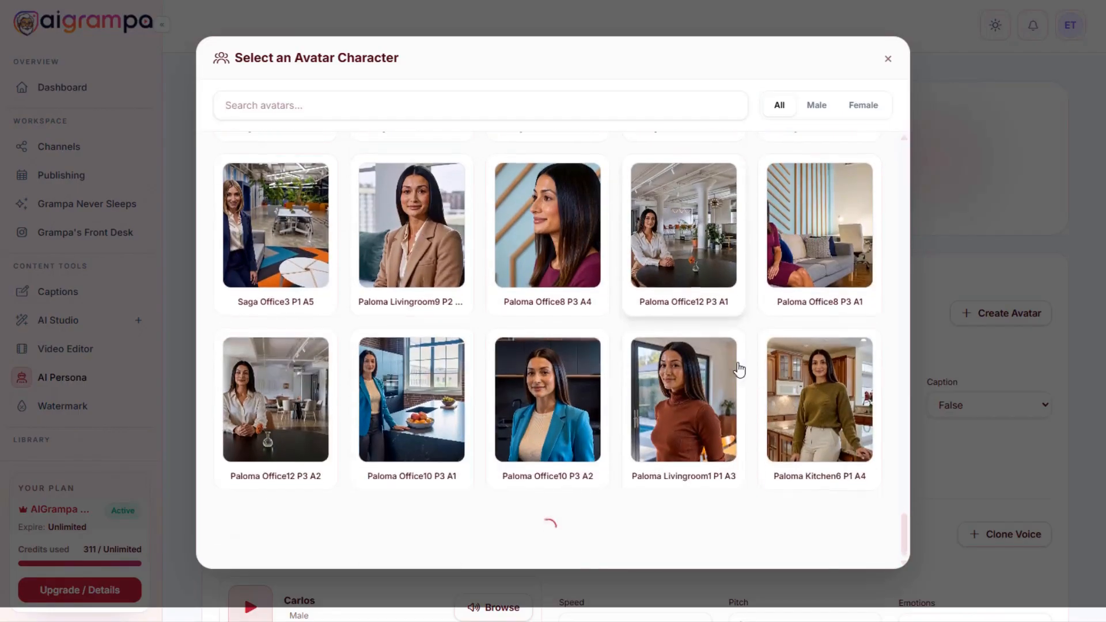
pyautogui.click(889, 60)
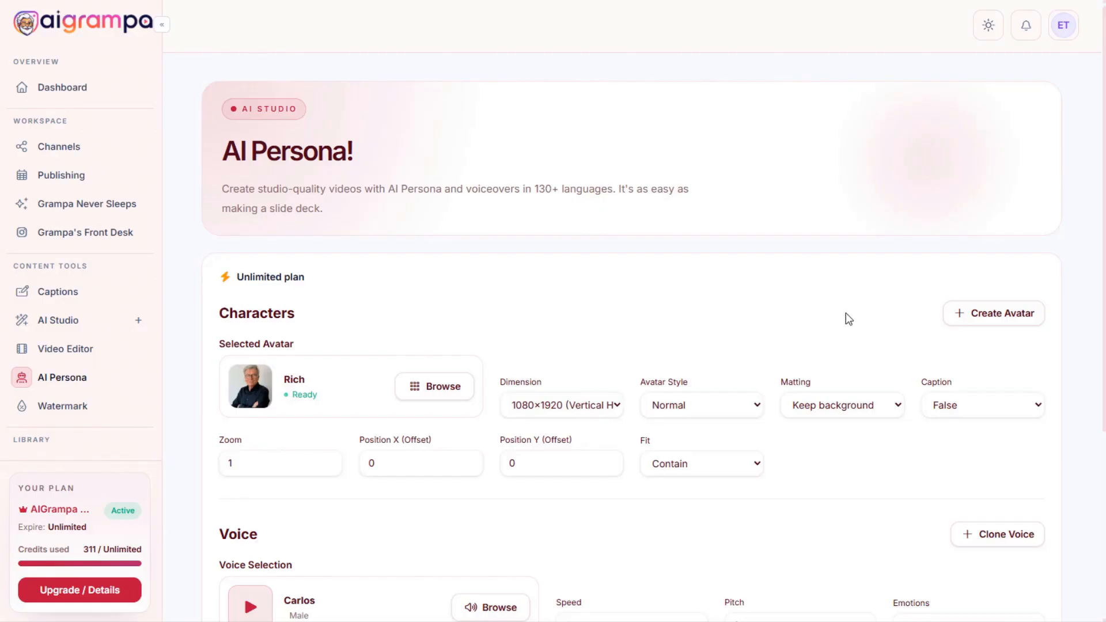
# Look over the custom avatar form's photo upload, name and gender options, and close it without creating an avatar.
pyautogui.click(991, 316)
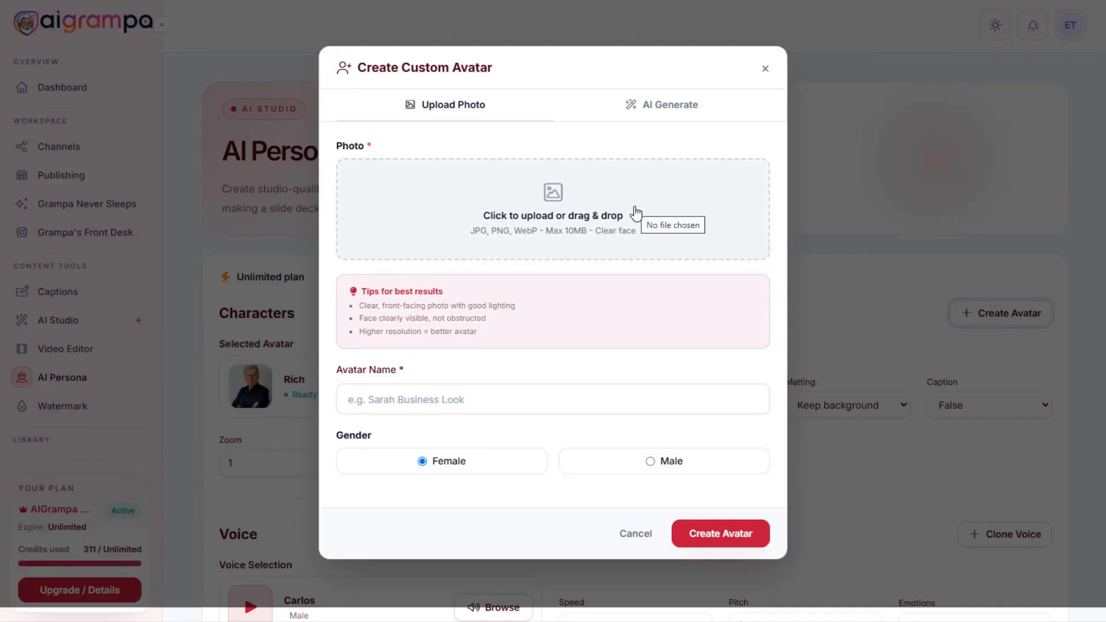
pyautogui.click(765, 69)
pyautogui.scroll(-3, 780, 365)
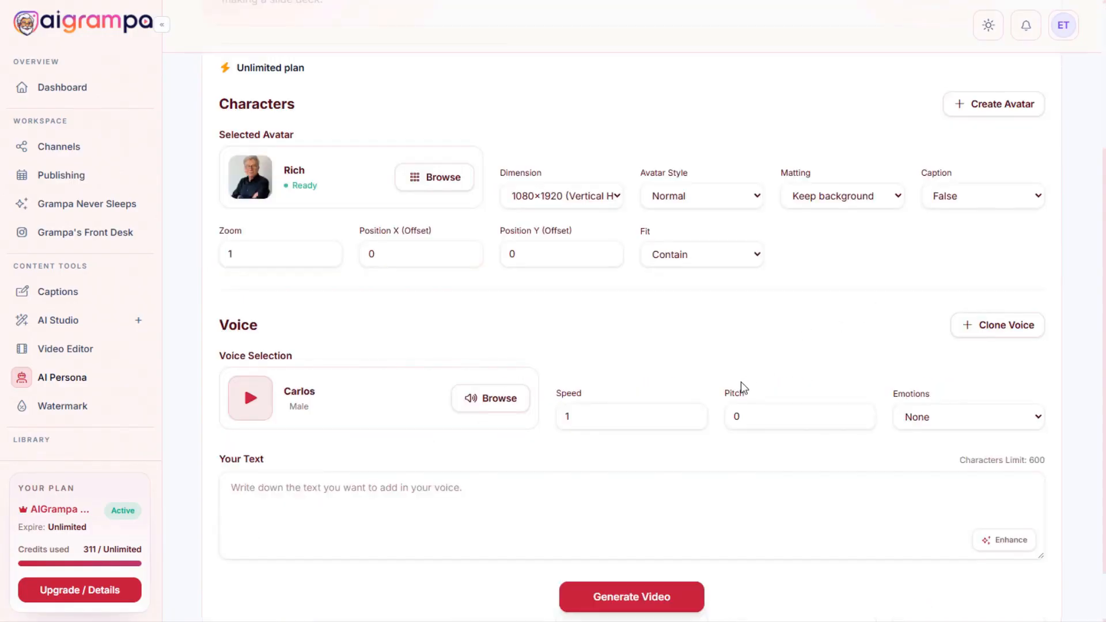
pyautogui.scroll(3, 632, 237)
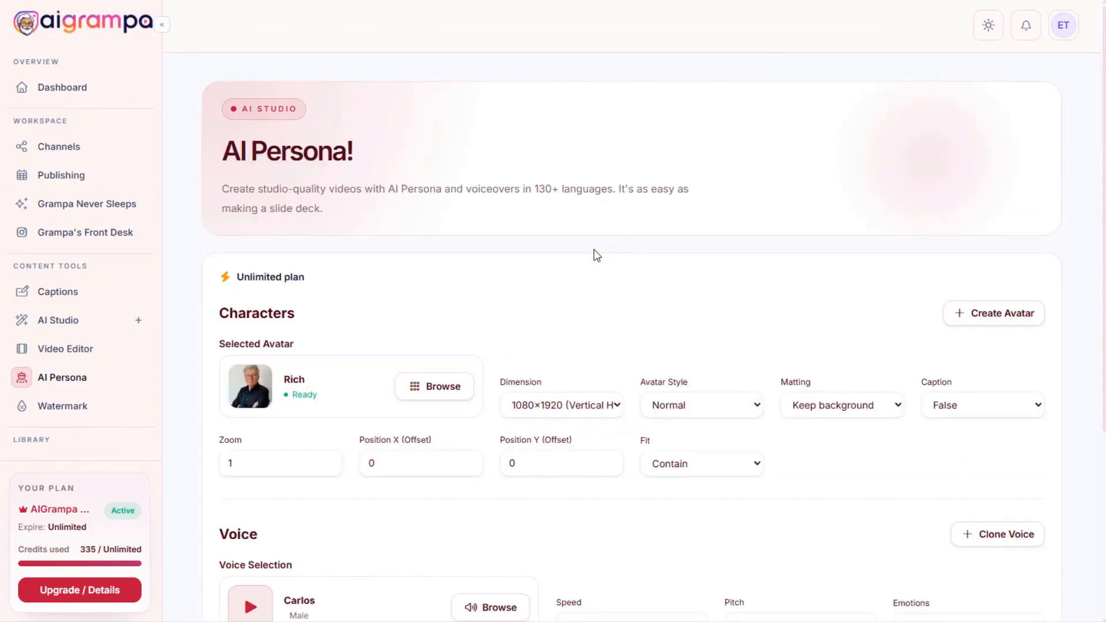
# Reopen the avatar library, filter it to female characters and look through the available avatars.
pyautogui.click(430, 387)
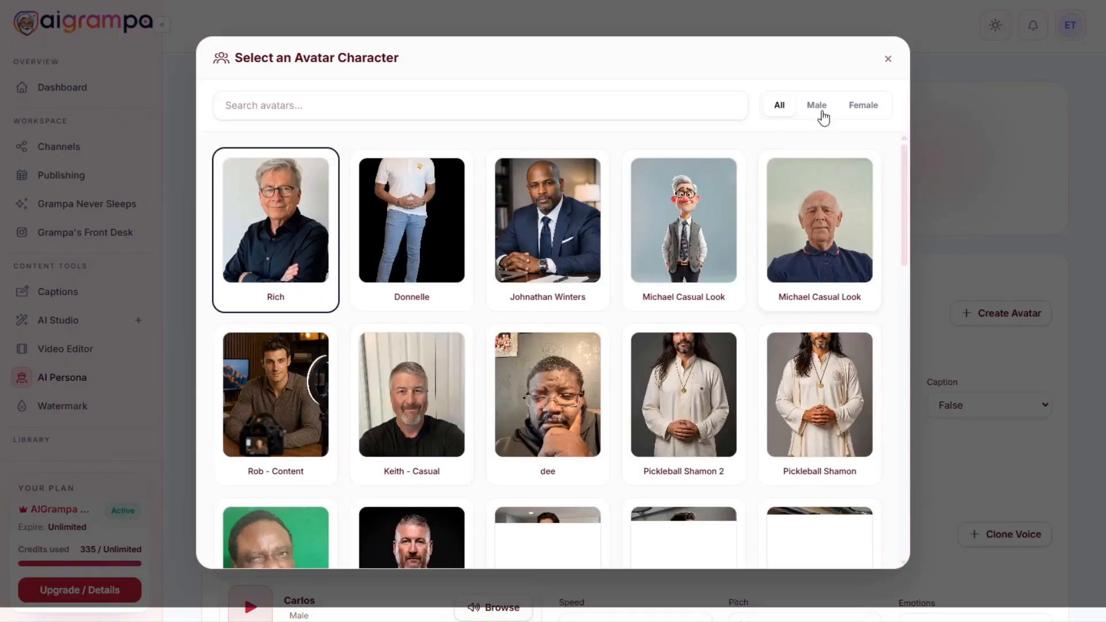
pyautogui.scroll(-5, 788, 260)
pyautogui.scroll(5, 790, 302)
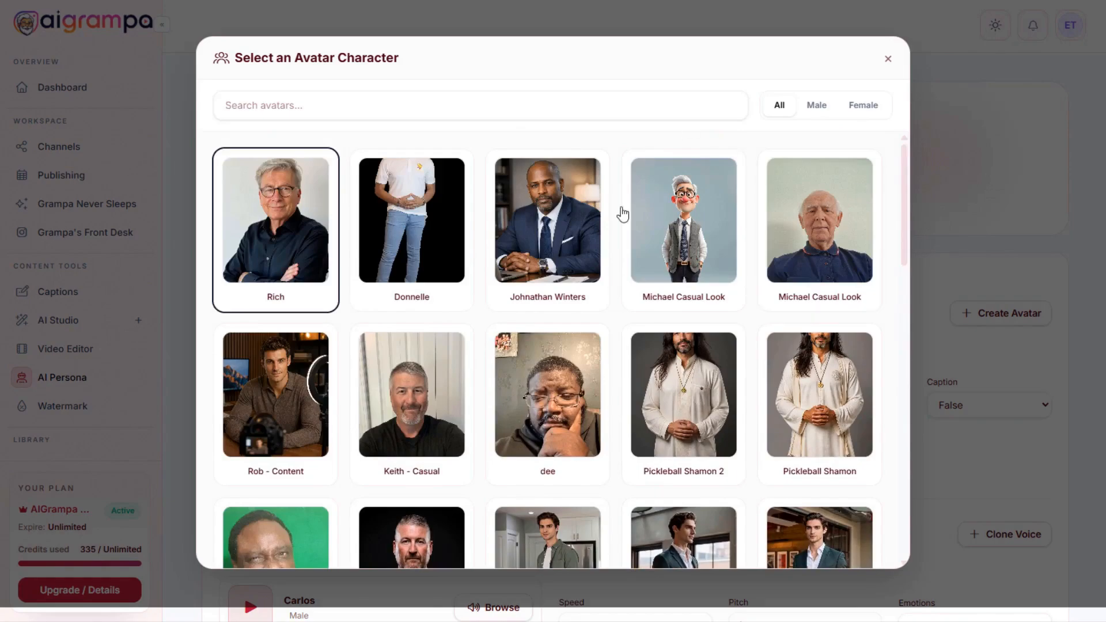
pyautogui.click(860, 109)
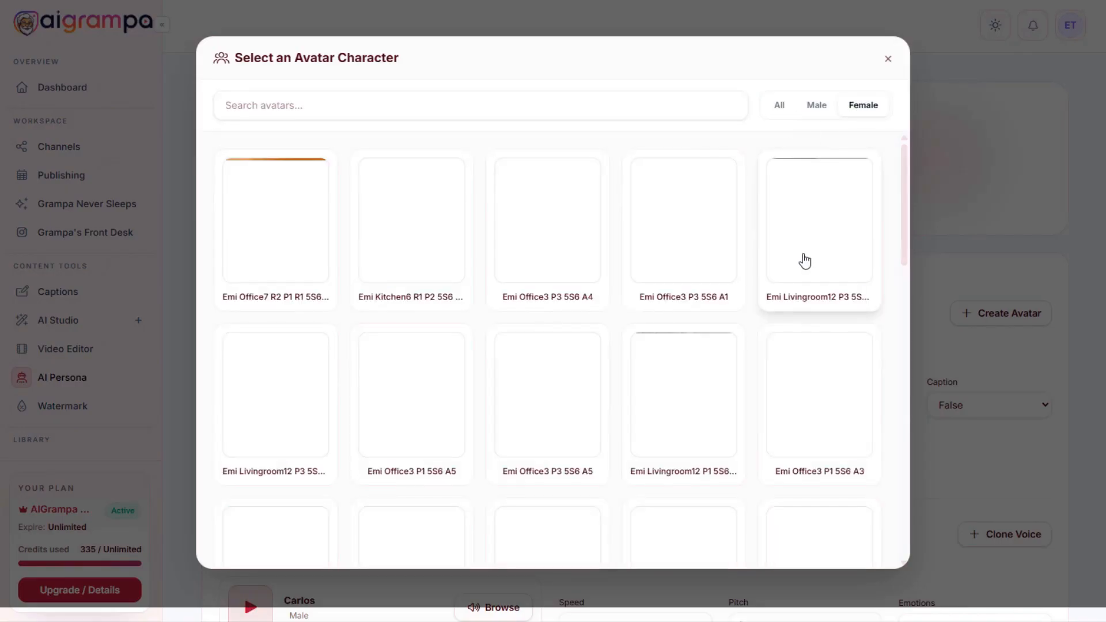
pyautogui.scroll(-5, 807, 262)
pyautogui.scroll(5, 812, 263)
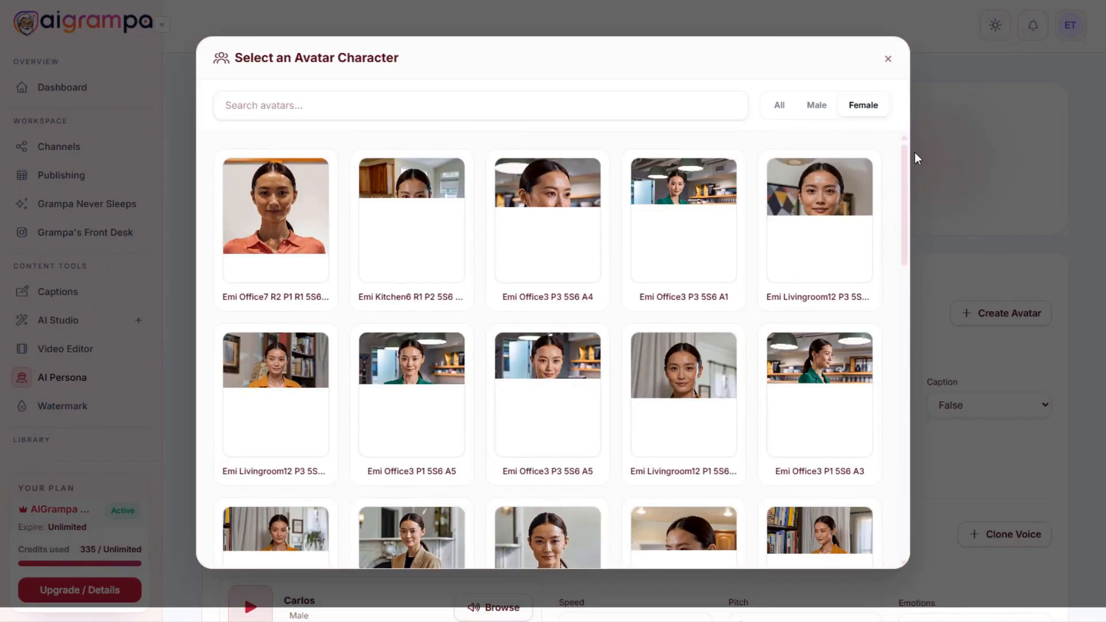
pyautogui.scroll(-10, 806, 262)
pyautogui.scroll(-15, 861, 281)
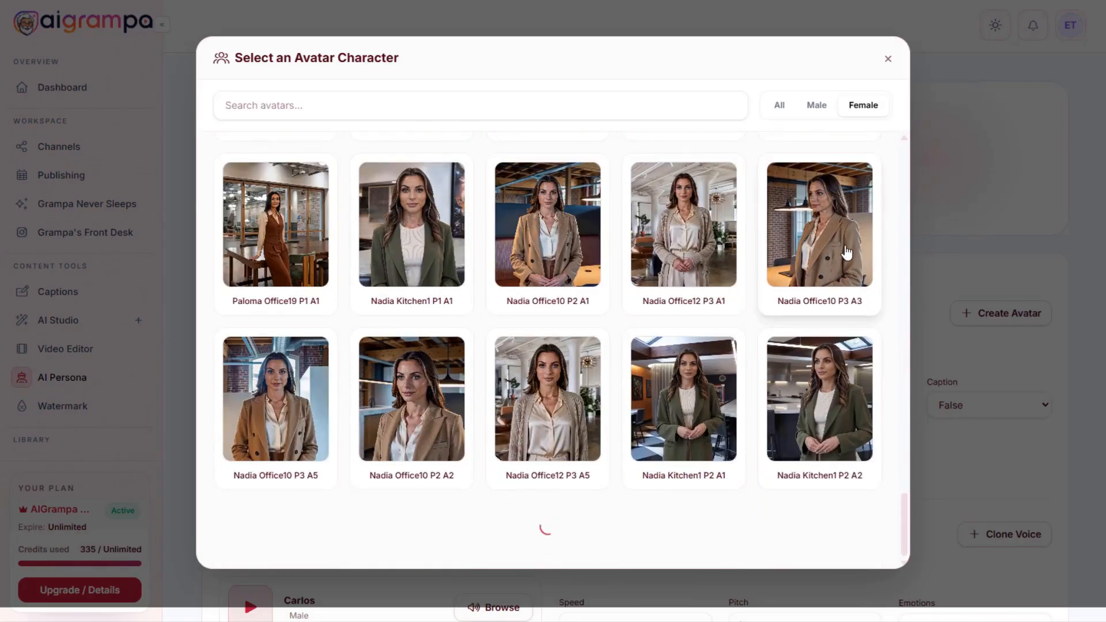
pyautogui.scroll(-15, 846, 253)
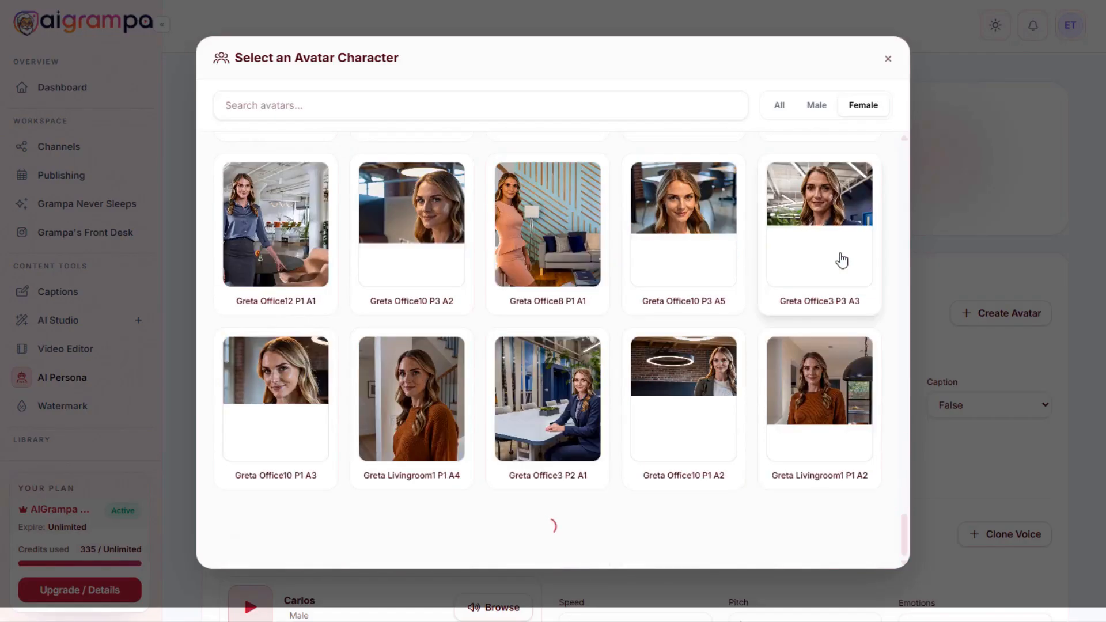
# Search the female avatars for "laris", select the Larissa Warm Home avatar and set the dimension to 720×1280 (Vertical).
pyautogui.click(390, 117)
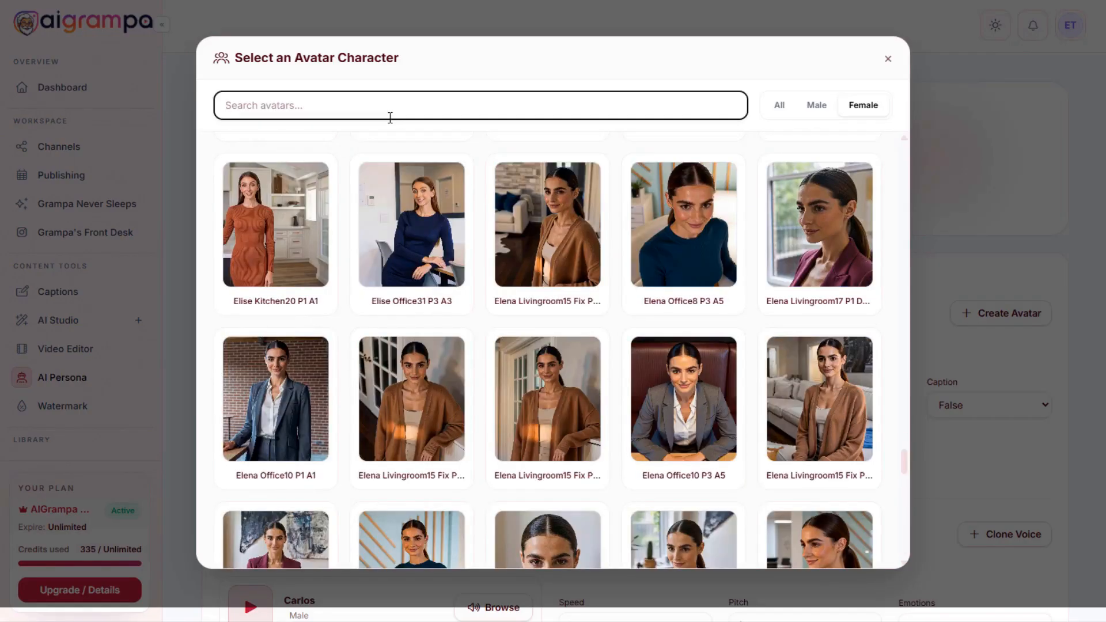
pyautogui.write('laris')
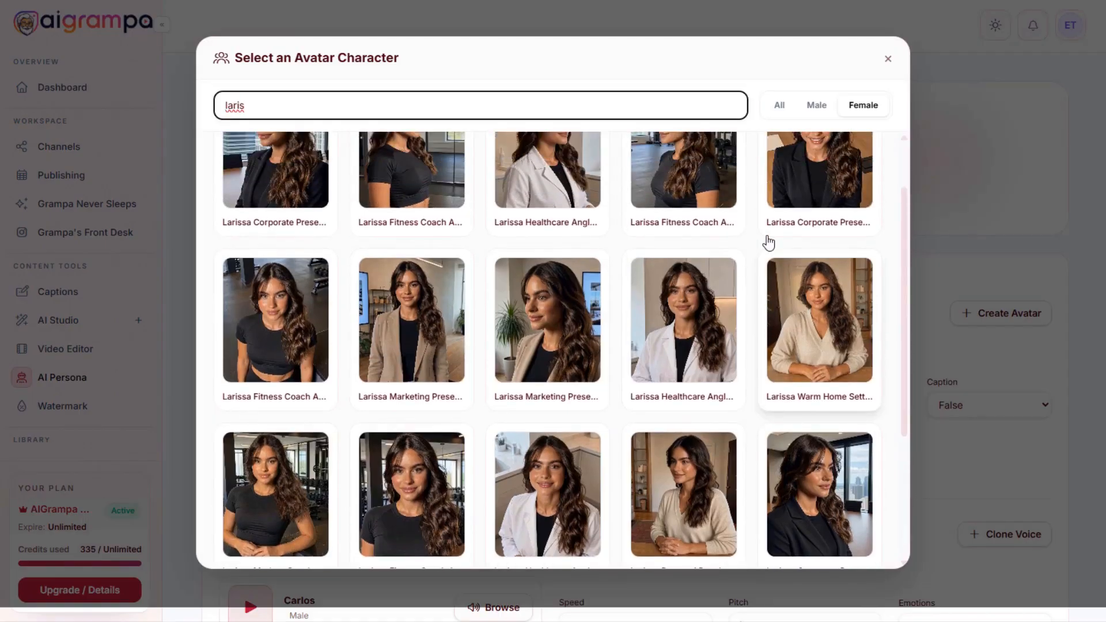
pyautogui.scroll(2, 768, 243)
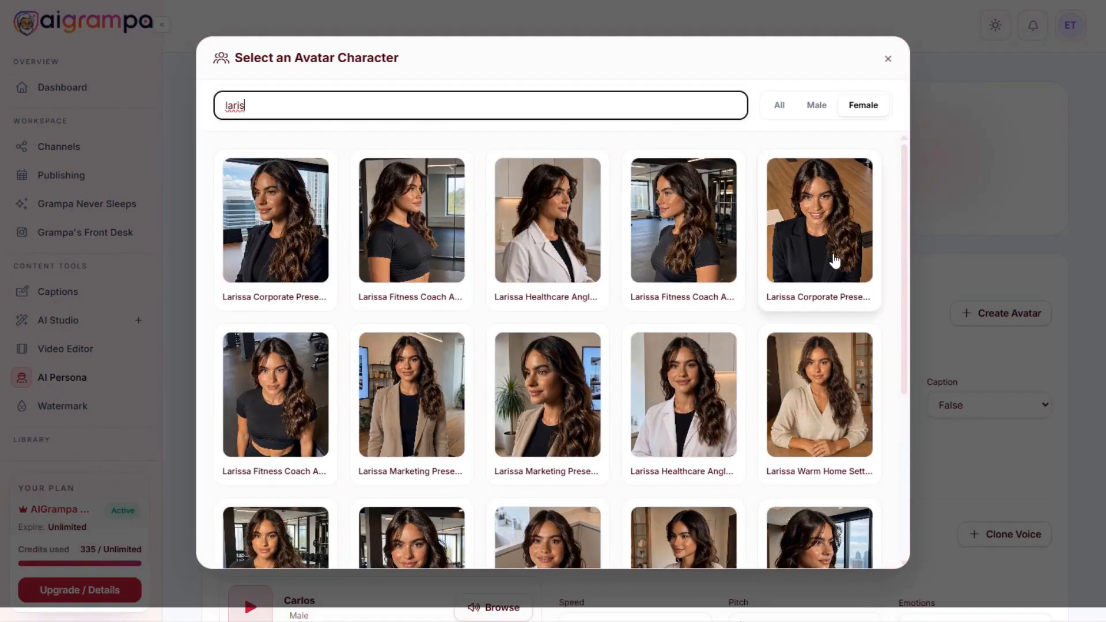
pyautogui.click(826, 460)
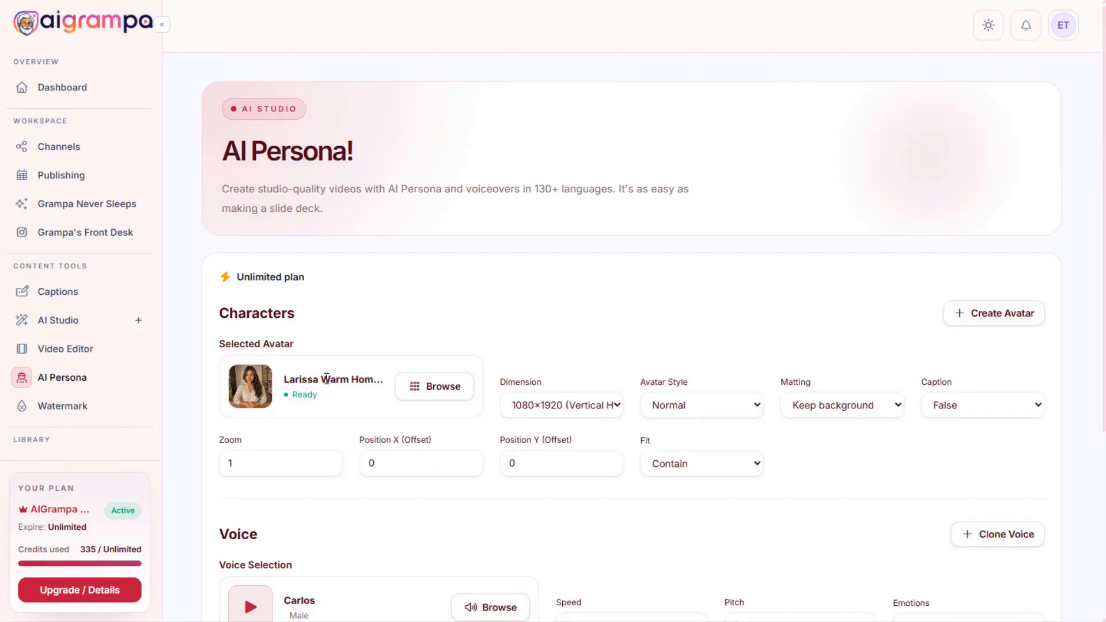
pyautogui.scroll(-2, 632, 340)
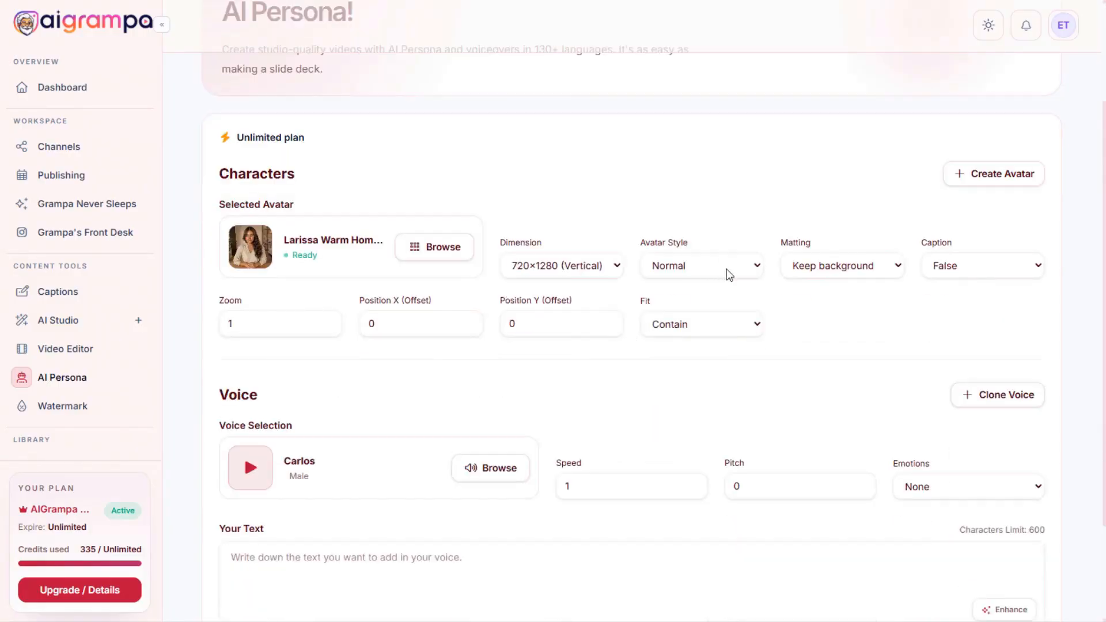
# Open the voiceover artist library and preview the Diana, Judith, Lana, Madeline and Milena voices.
pyautogui.scroll(-2, 880, 330)
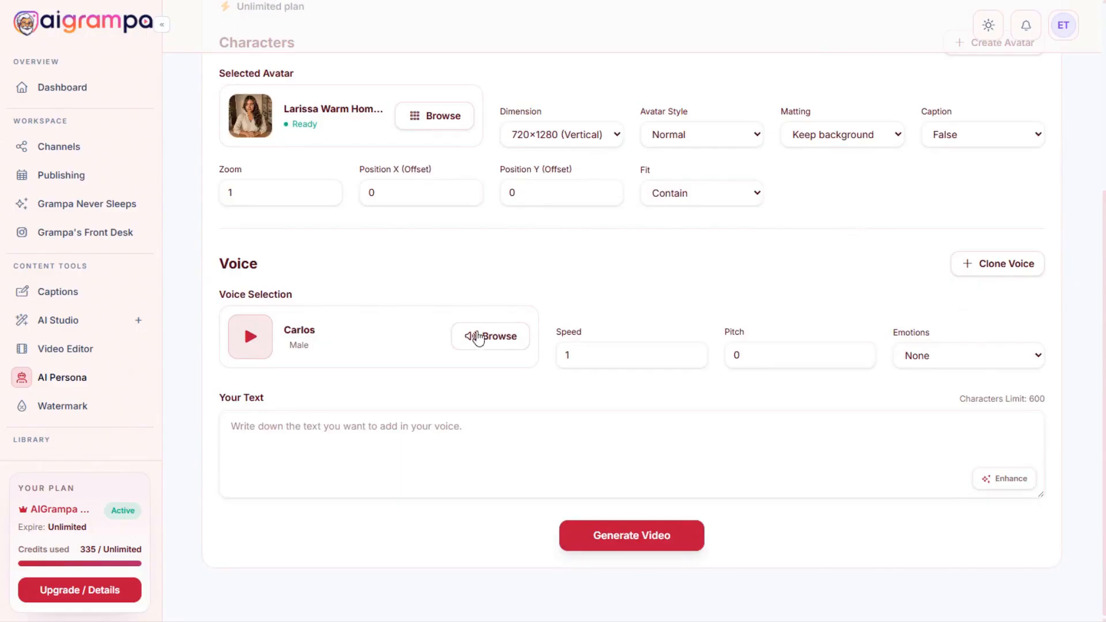
pyautogui.click(505, 346)
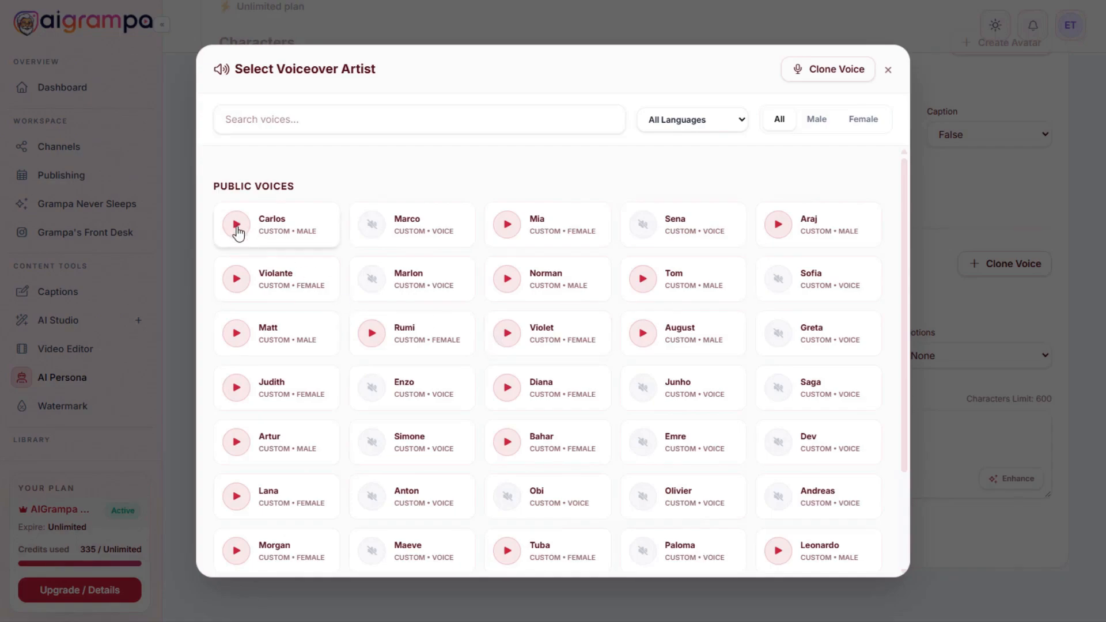
pyautogui.click(508, 388)
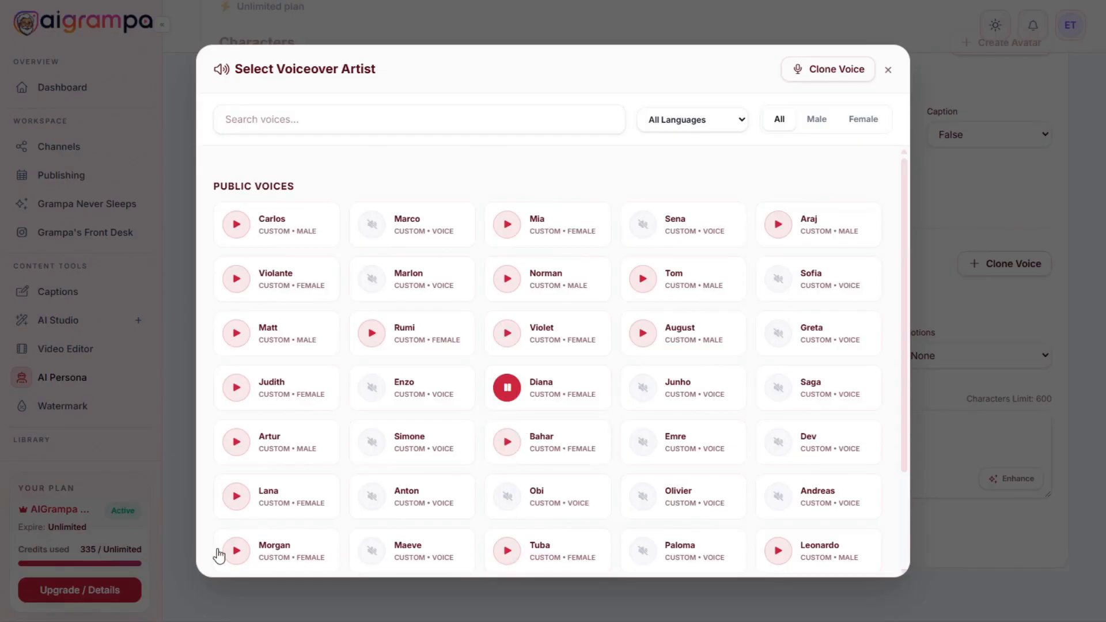
pyautogui.click(237, 389)
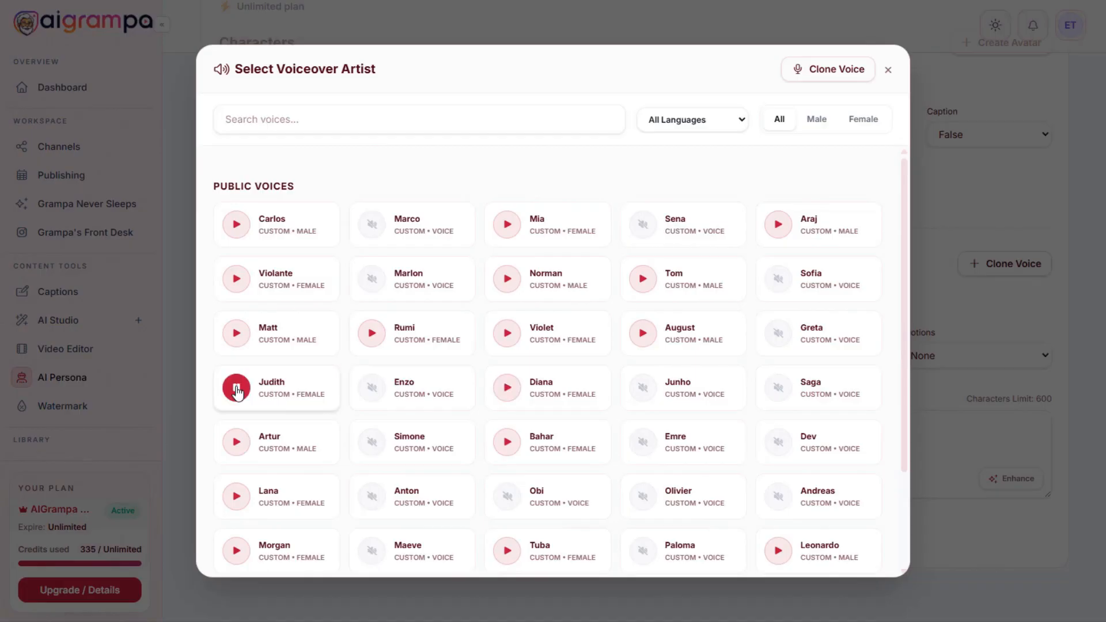
pyautogui.click(236, 496)
pyautogui.scroll(-2, 303, 492)
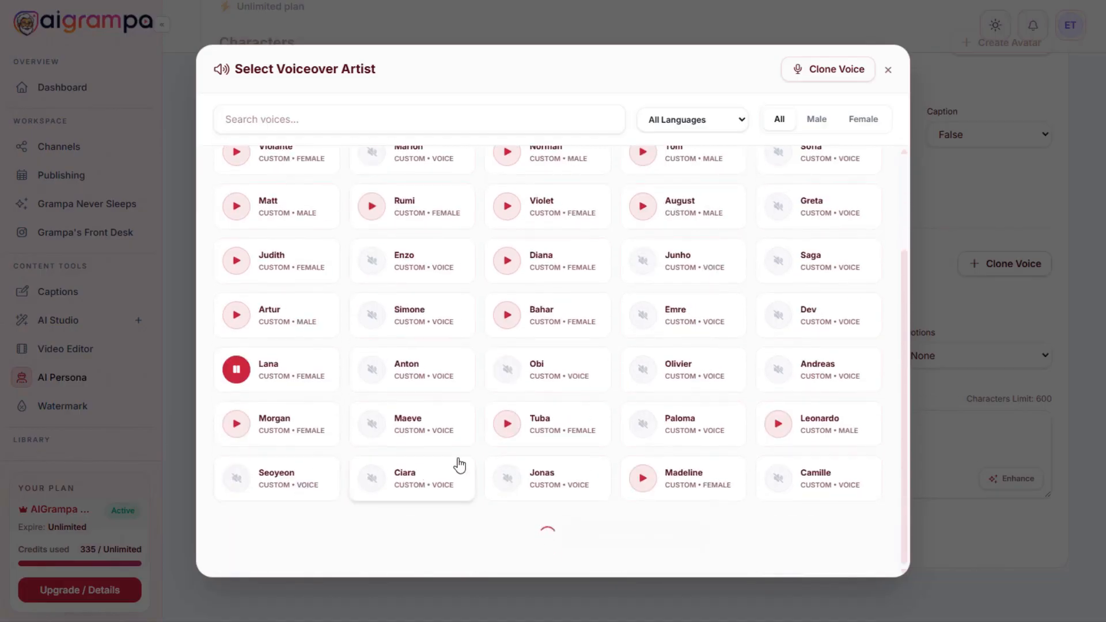
pyautogui.click(650, 484)
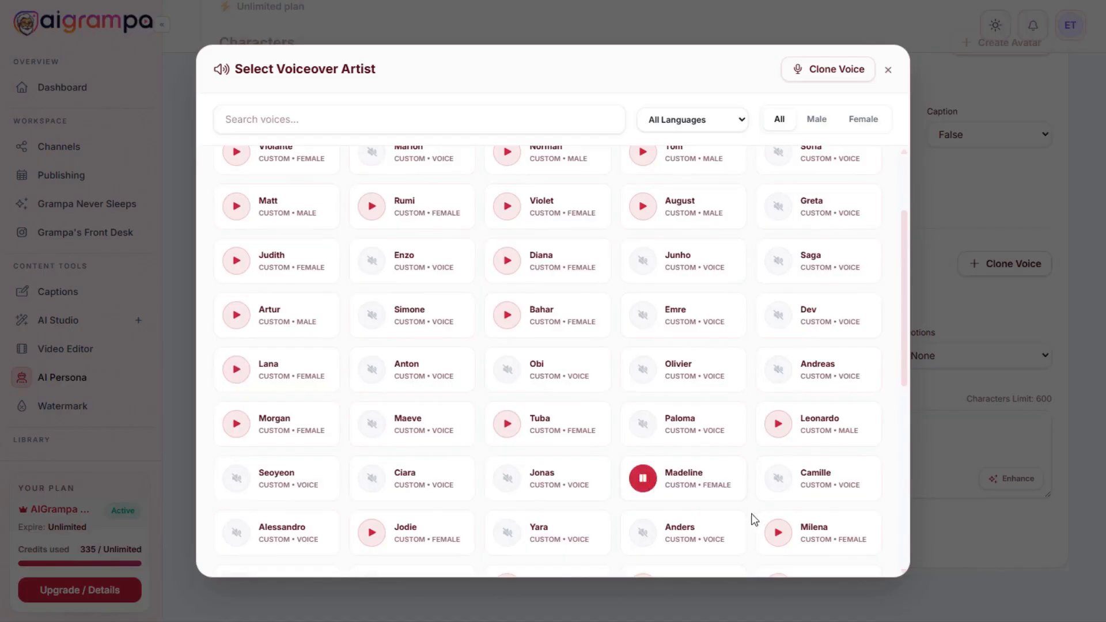
pyautogui.click(786, 537)
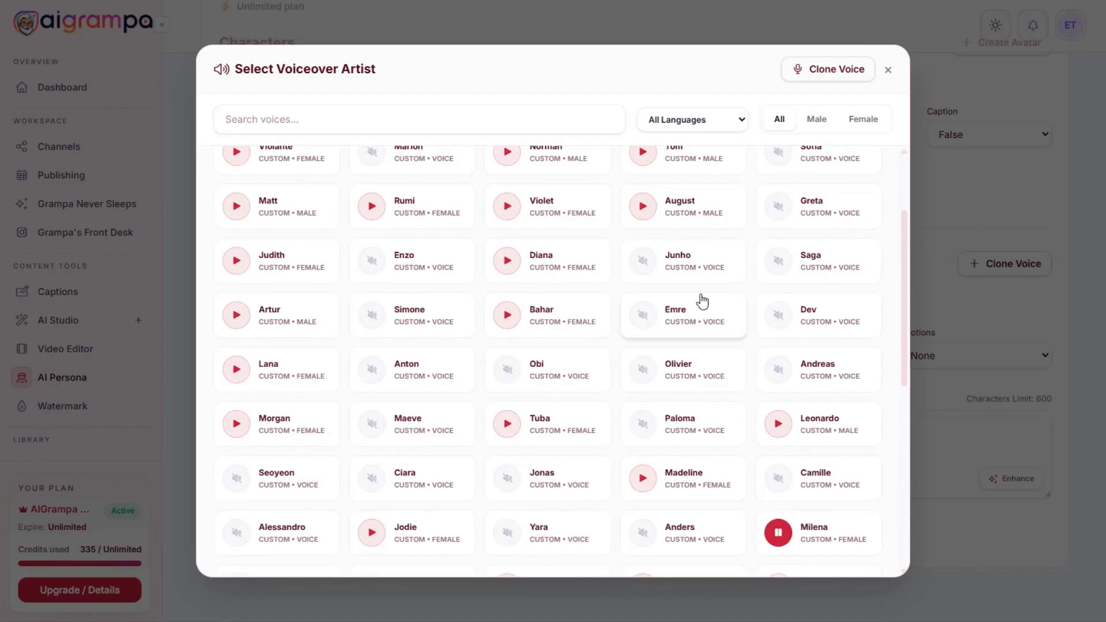
# Preview the Kristy, Maisha and Masha voices and select Masha as the avatar's voiceover artist.
pyautogui.scroll(-5, 698, 308)
pyautogui.click(513, 407)
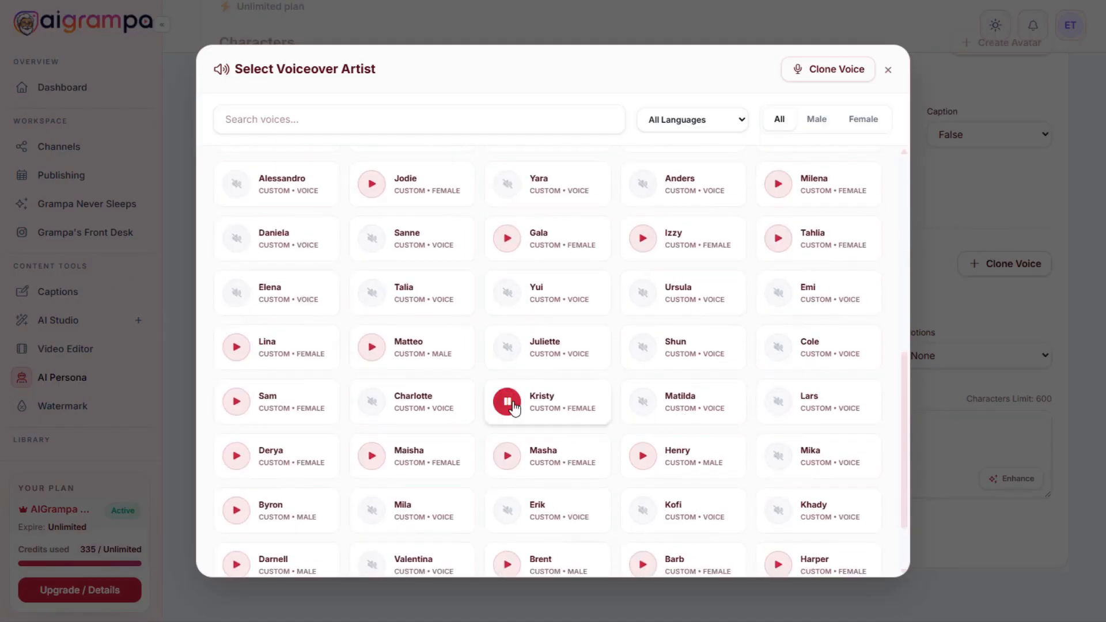
pyautogui.click(371, 455)
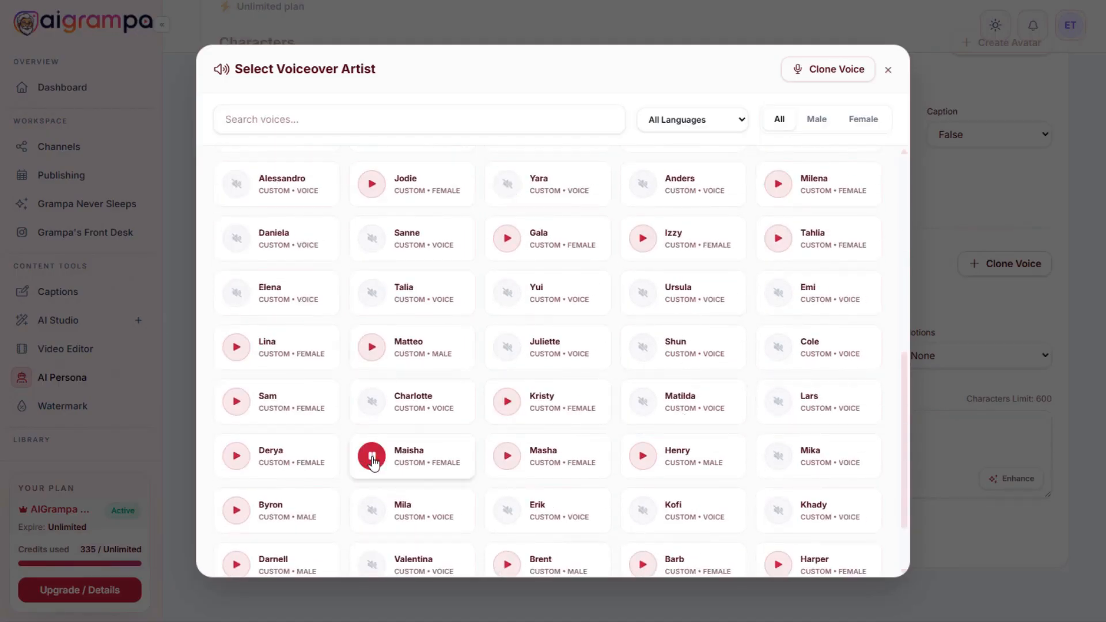
pyautogui.click(507, 456)
pyautogui.scroll(-2, 519, 461)
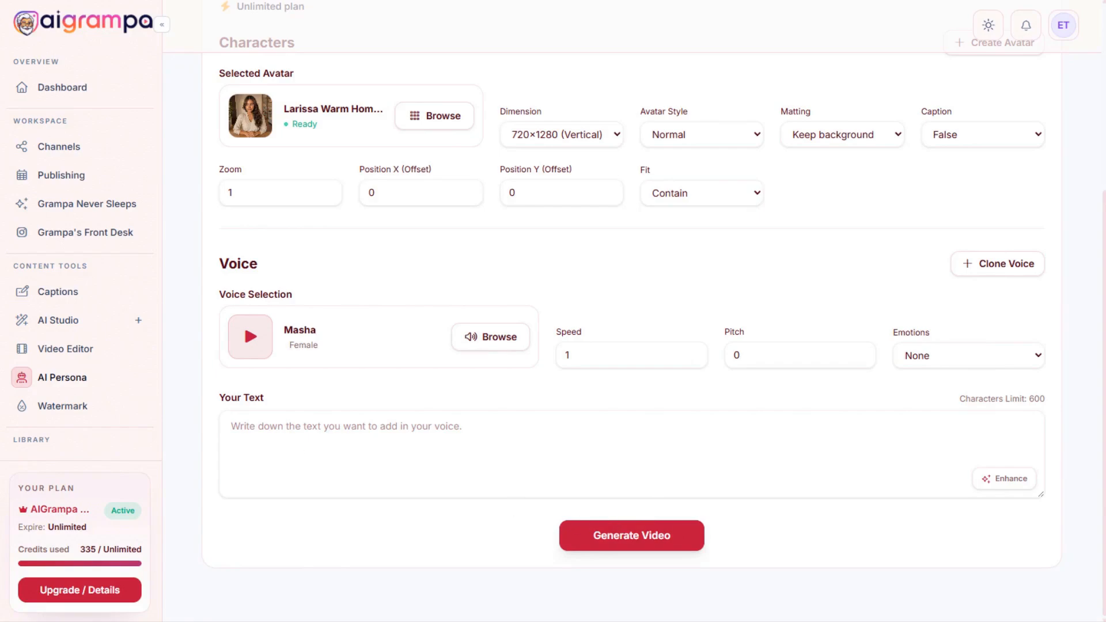
# Enter "The work of righteousness will be peace, and the service of righteousness, quiet confidence forever." as the voice text, generate the video and refresh its status.
pyautogui.click(294, 424)
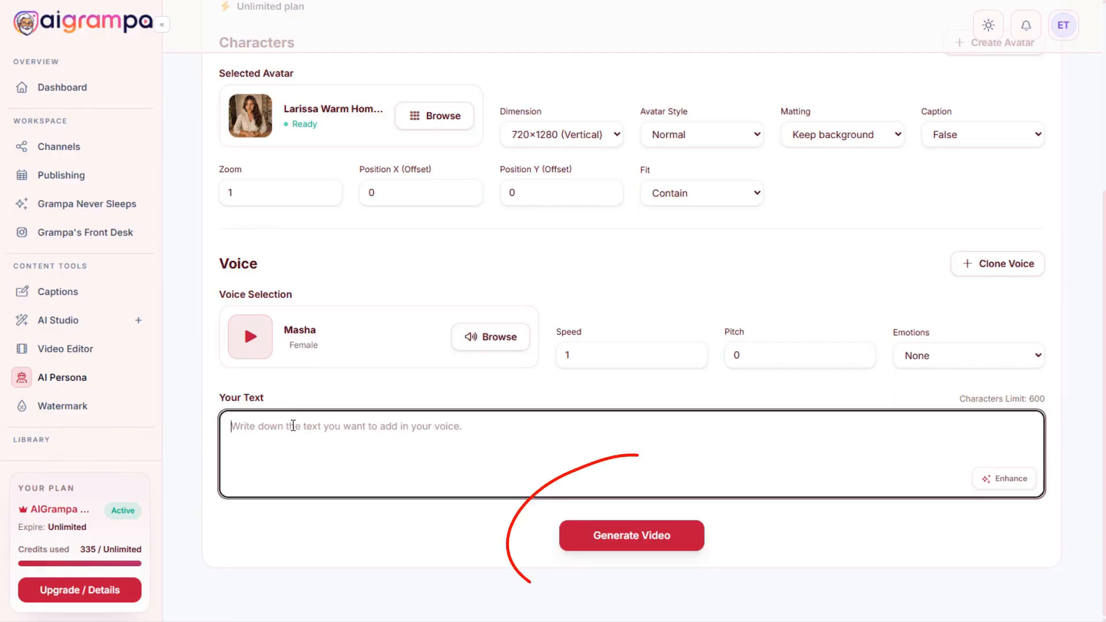
pyautogui.write('The work of righteousness will be peace, and the service of righteousness, quiet confidence forever.')
pyautogui.click(621, 539)
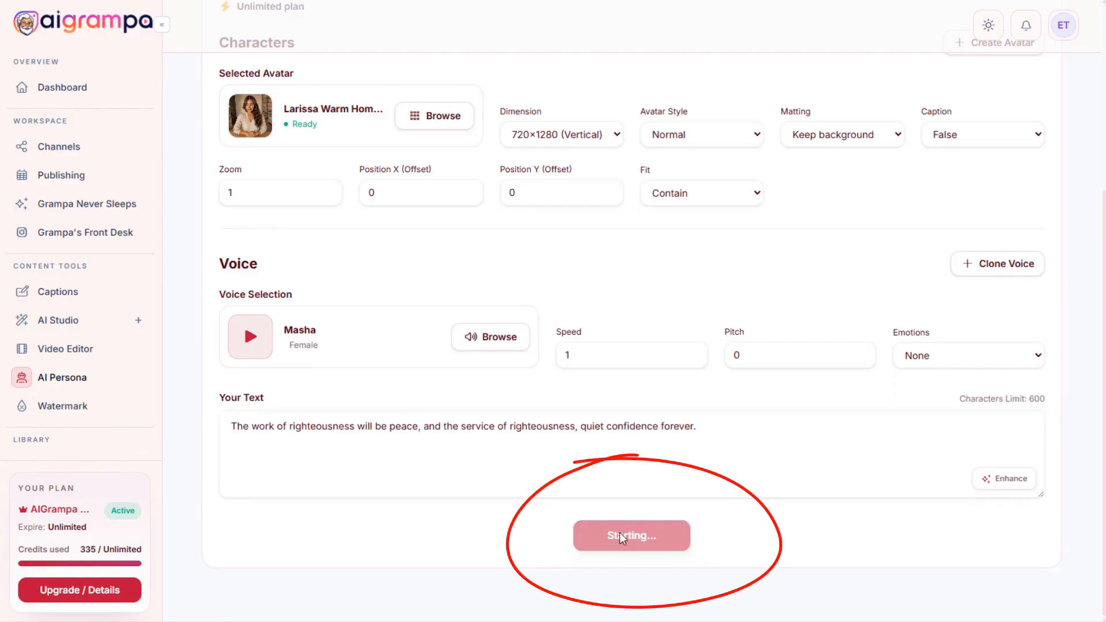
pyautogui.scroll(-5, 883, 511)
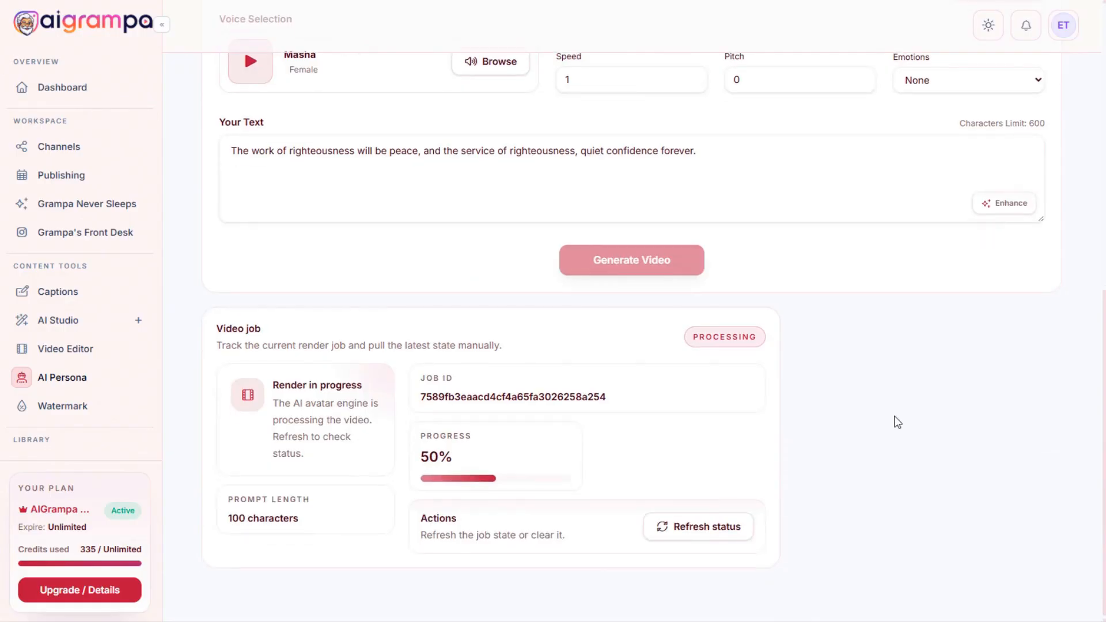
pyautogui.click(698, 526)
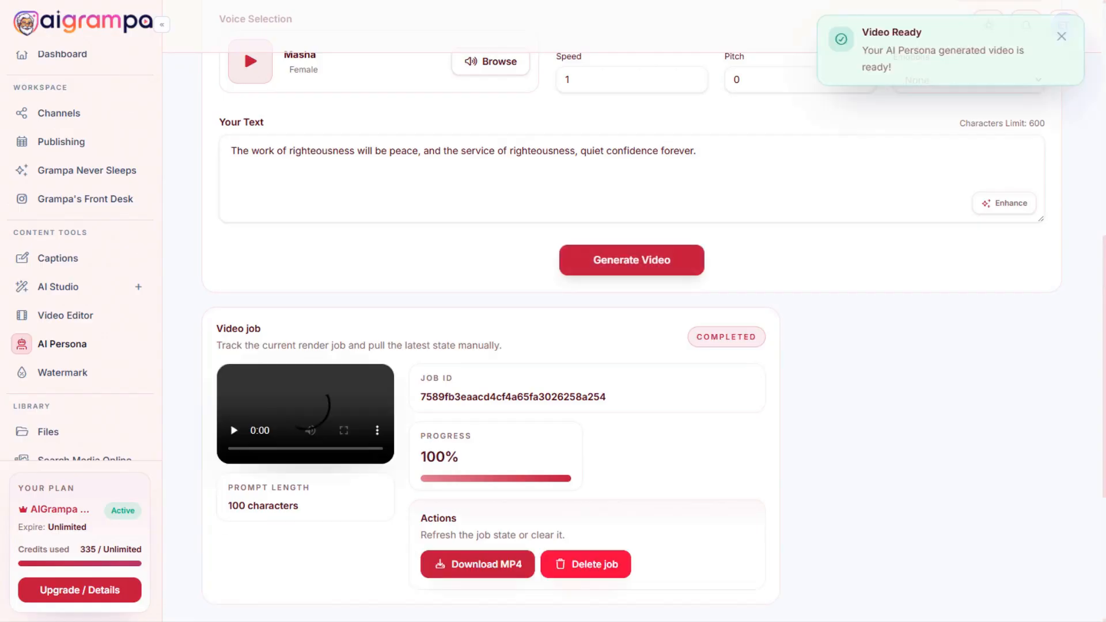
# Play the finished avatar video in the video job preview.
pyautogui.click(235, 432)
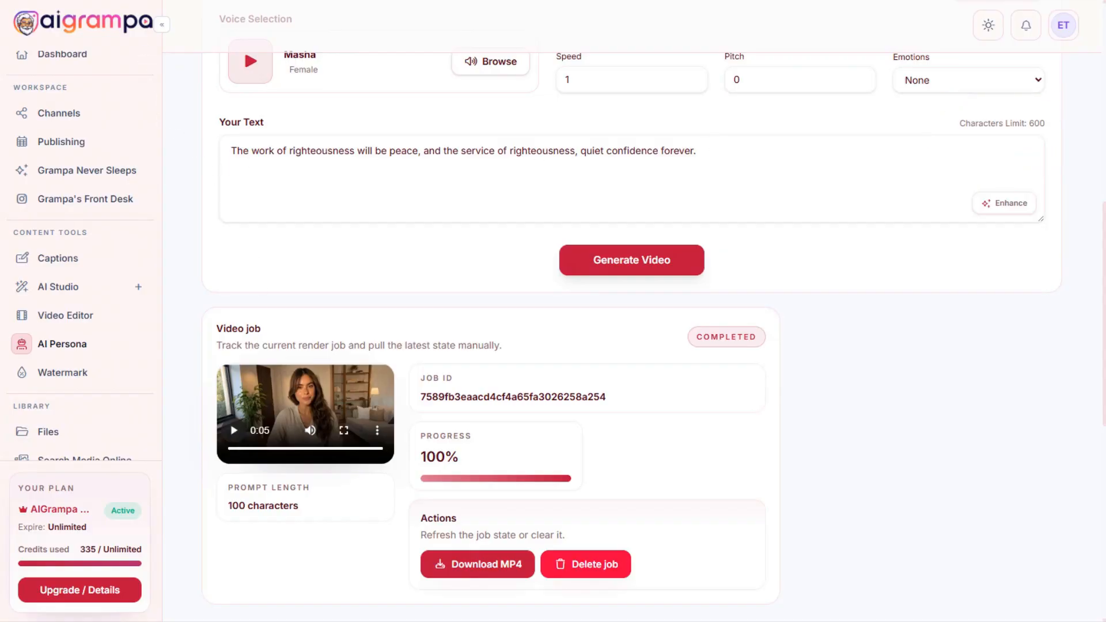
# Switch to Instagram, open the profile that posted the "Rest is holy" reel and browse its reels.
pyautogui.click(144, 1)
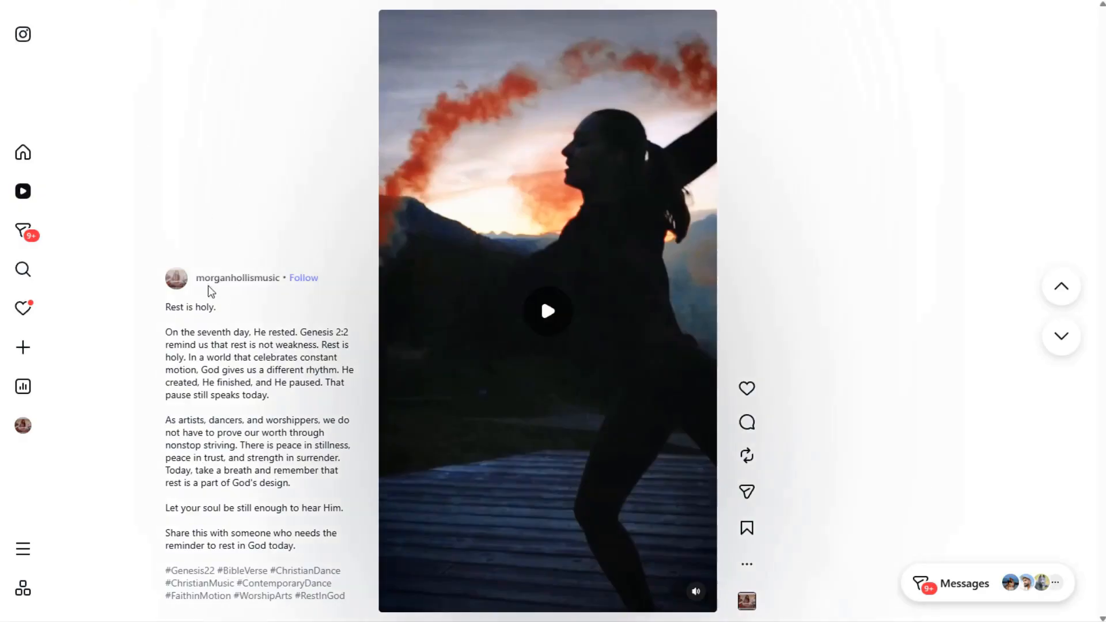
pyautogui.click(231, 278)
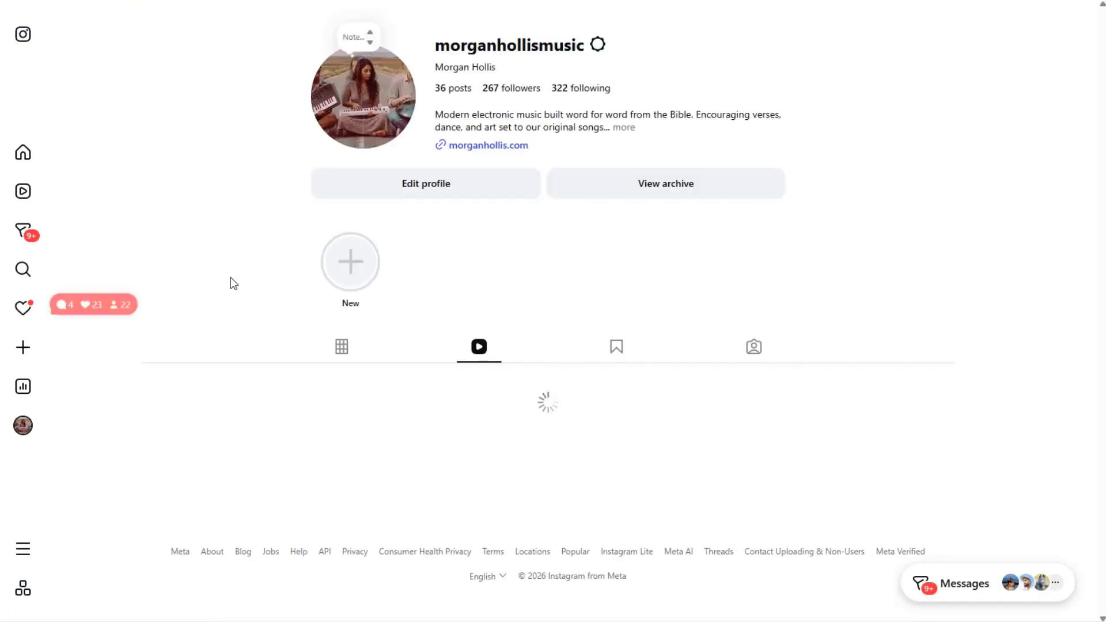
pyautogui.scroll(-6, 856, 233)
pyautogui.scroll(-5, 856, 242)
pyautogui.scroll(3, 875, 245)
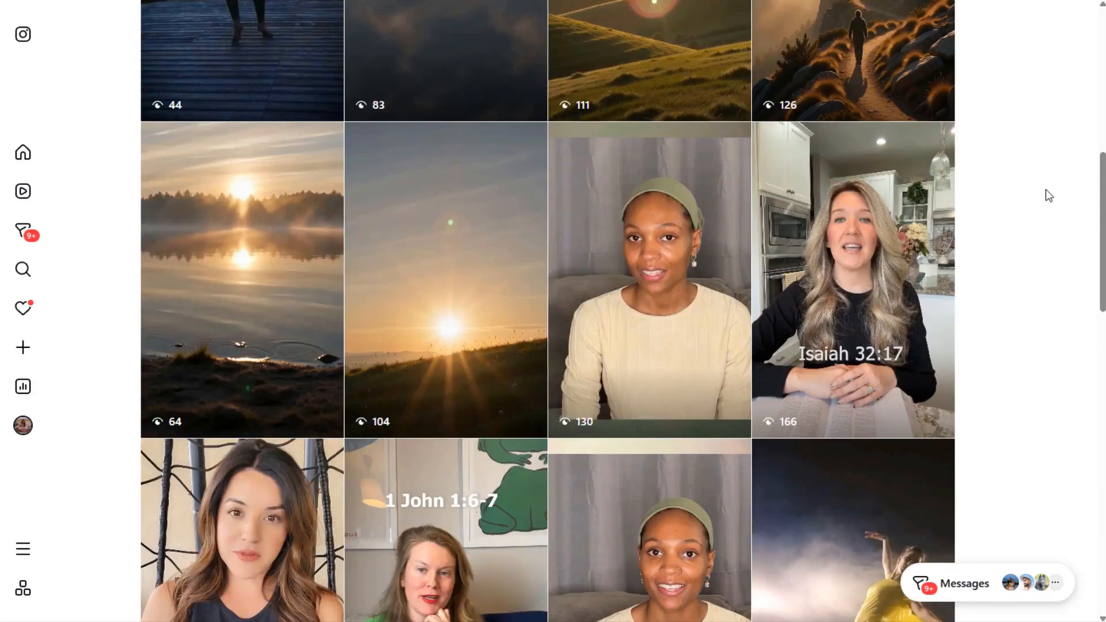
pyautogui.scroll(-2, 1032, 190)
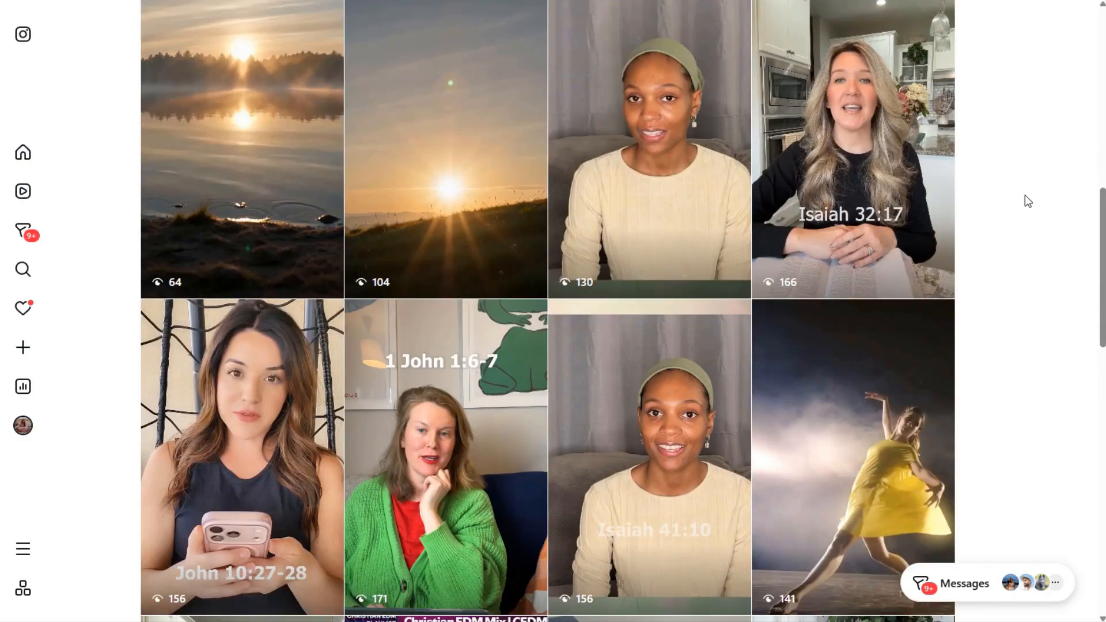
pyautogui.scroll(2, 1025, 199)
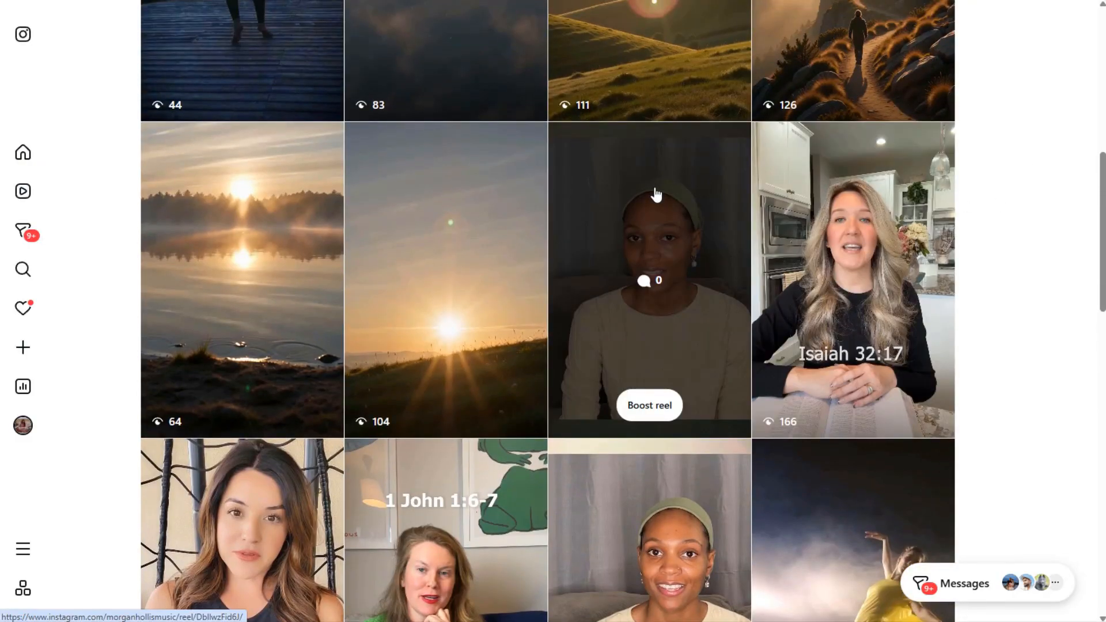
# Open the 2 Corinthians 12:9 reel of the woman in the green headwrap, mute its sound and close it.
pyautogui.click(655, 196)
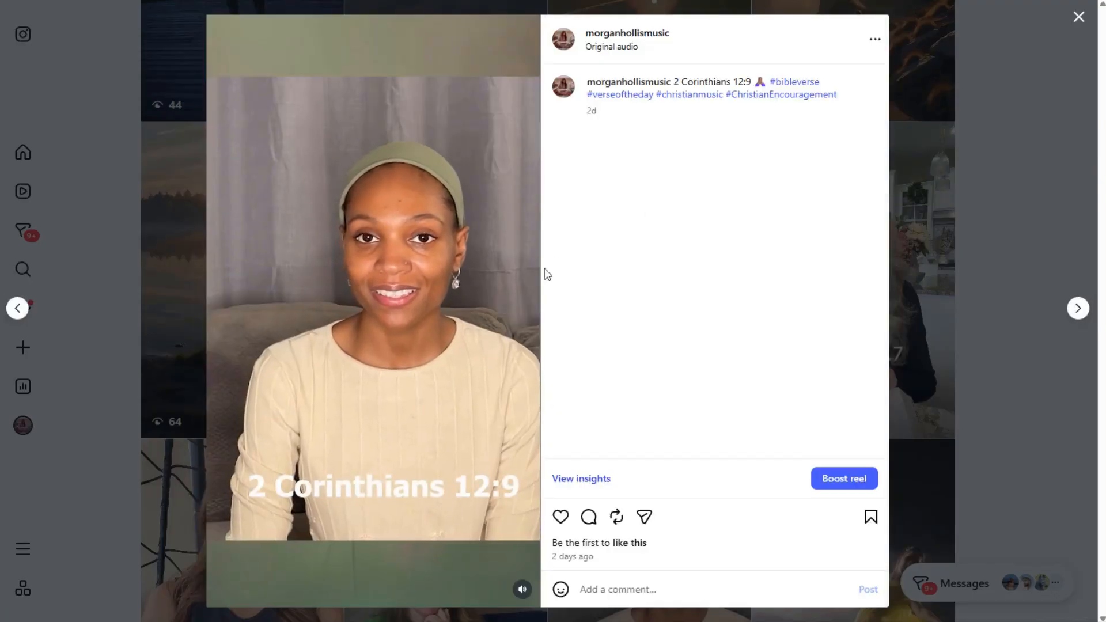
pyautogui.moveTo(522, 590)
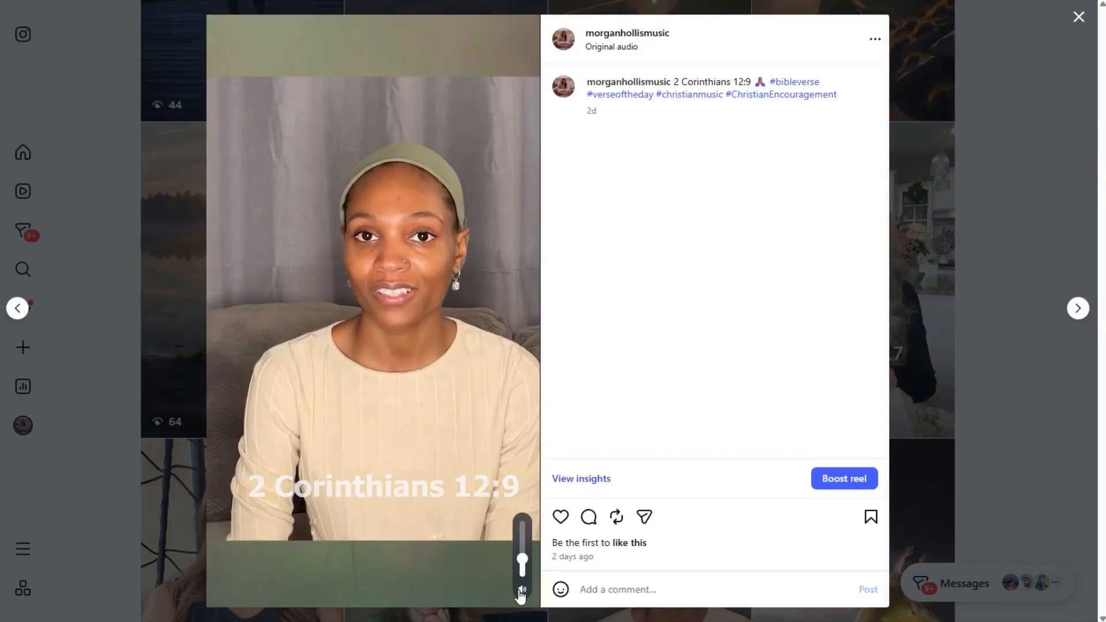
pyautogui.click(522, 589)
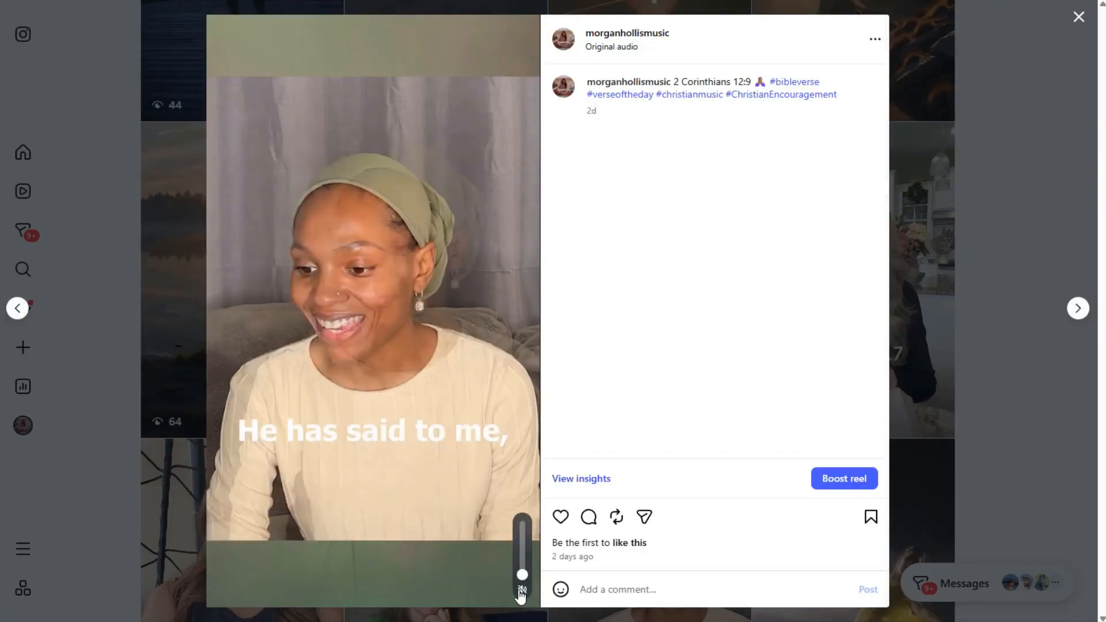
pyautogui.click(978, 56)
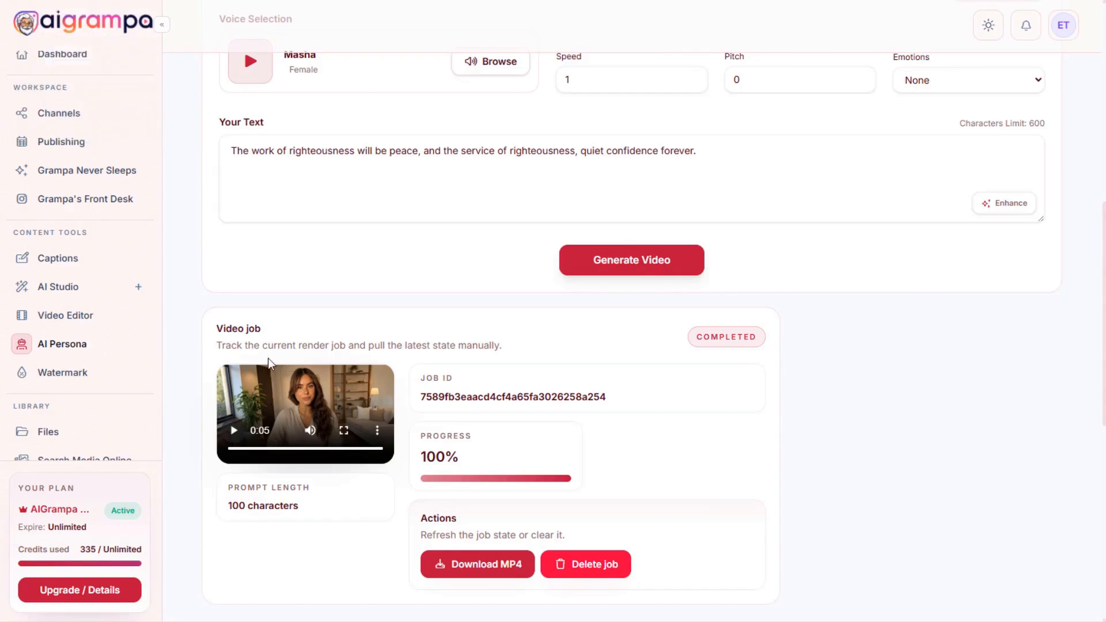
# Return to AIGrampa, replay and pause the generated avatar video, and view it in full screen before exiting.
pyautogui.click(233, 433)
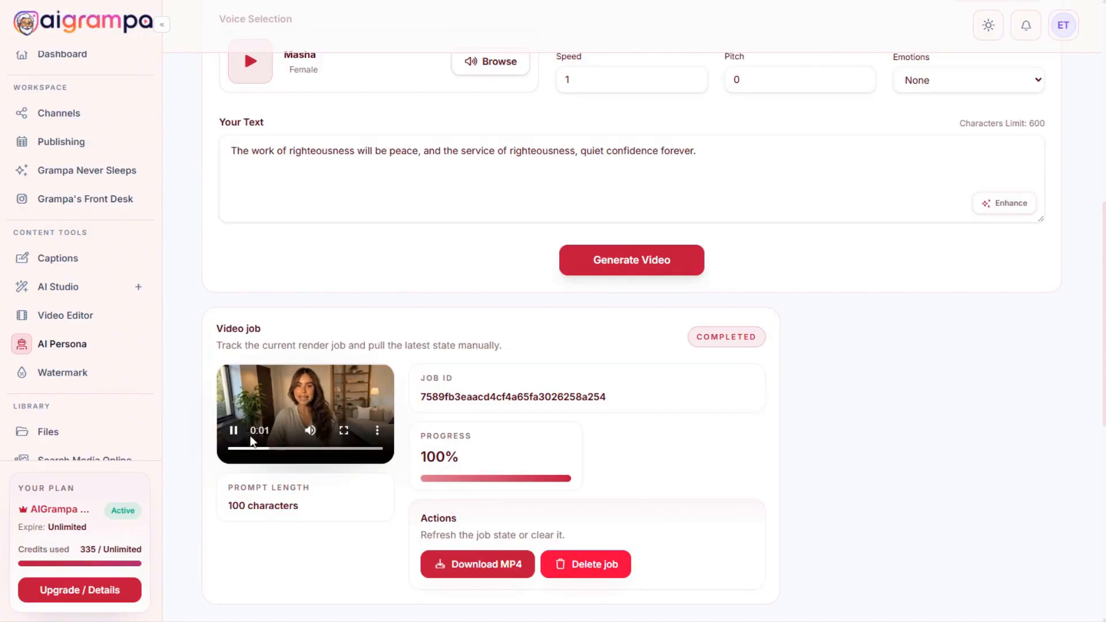
pyautogui.click(234, 435)
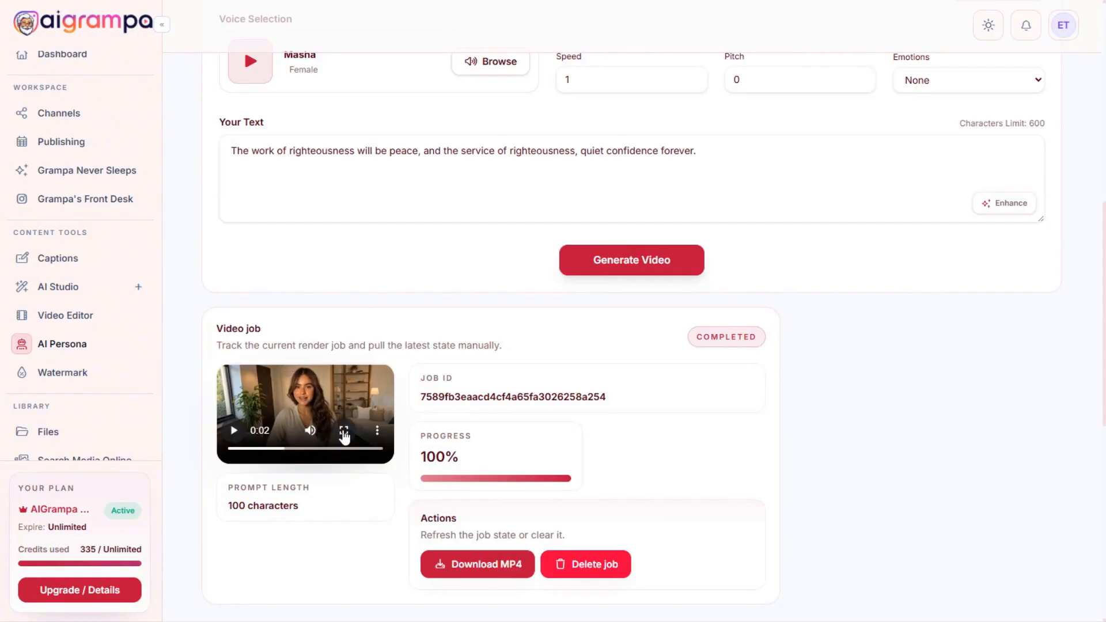
pyautogui.click(343, 432)
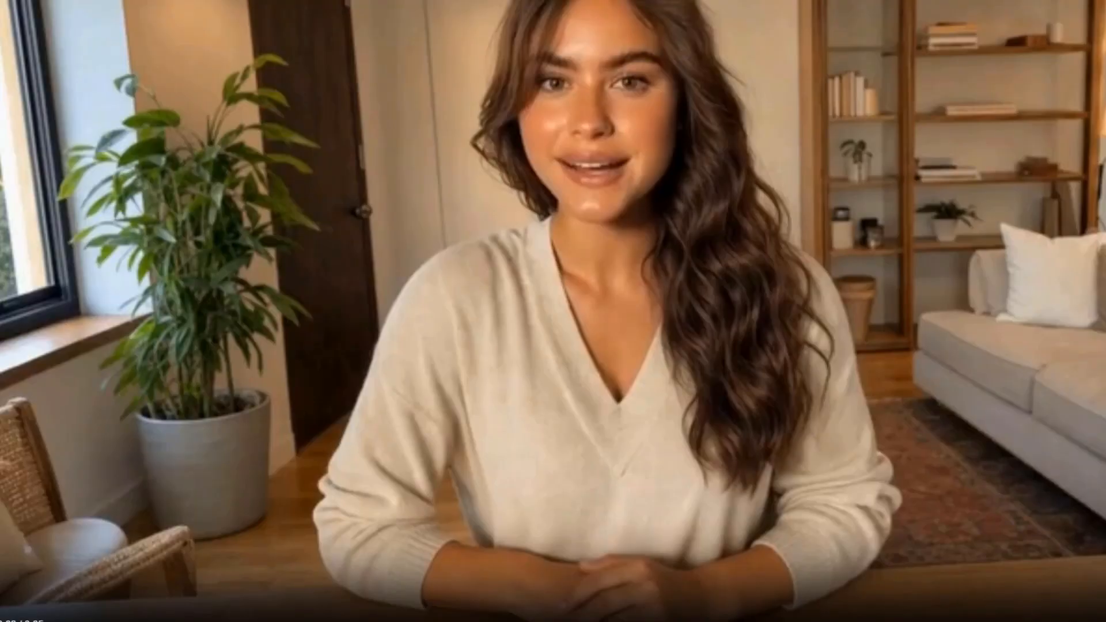
pyautogui.press('Escape')
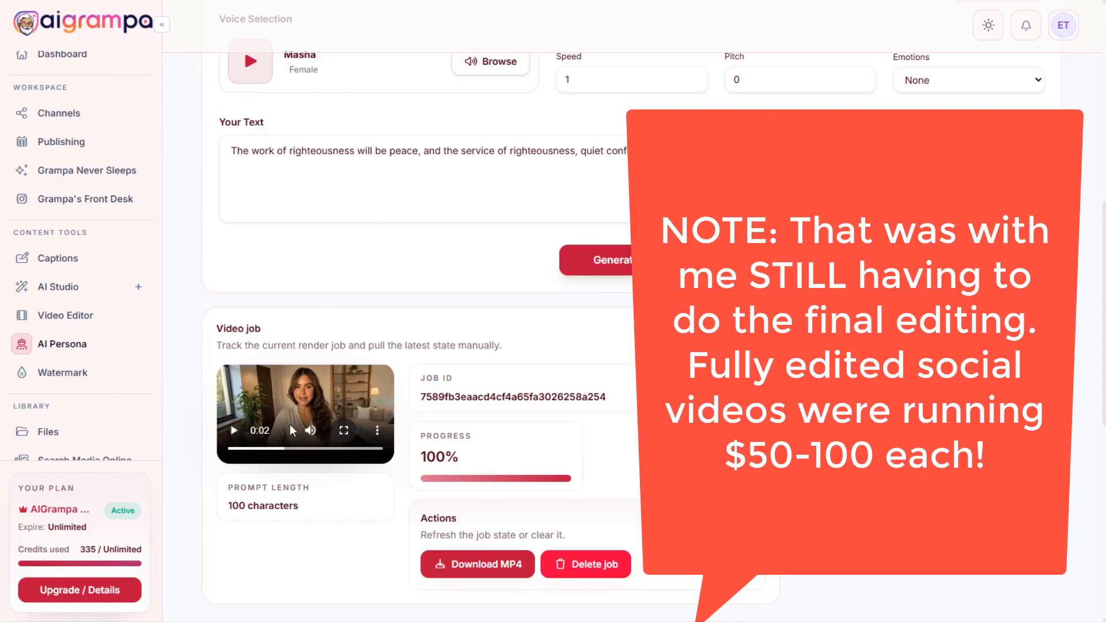
# Open the Files library and look over the saved videos and images.
pyautogui.scroll(3, 309, 320)
pyautogui.scroll(-3, 305, 331)
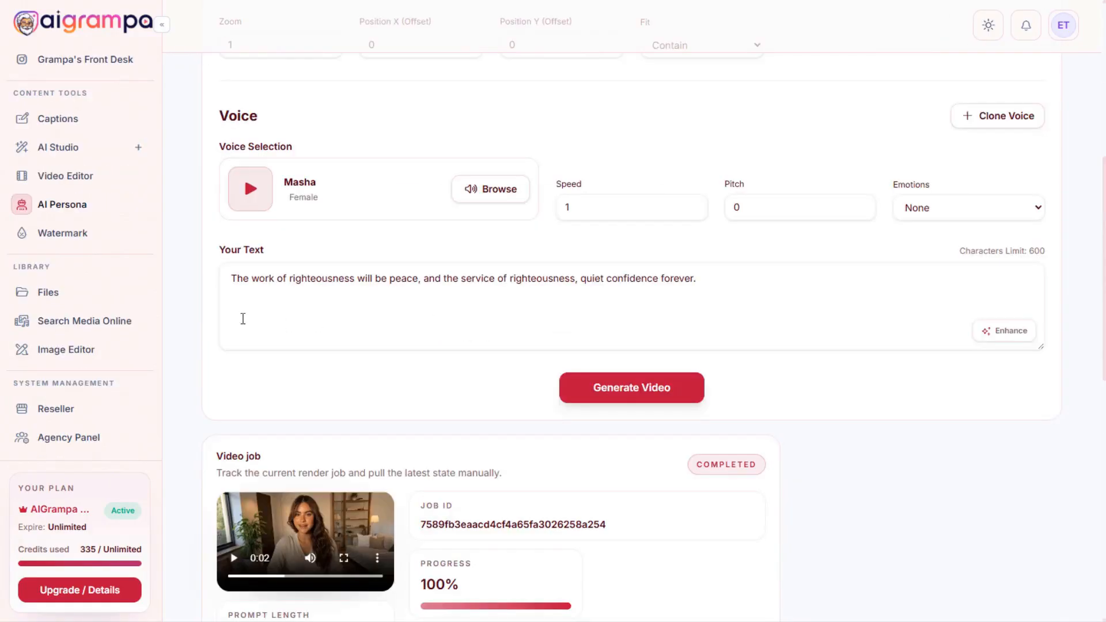
pyautogui.scroll(-1, 250, 296)
pyautogui.scroll(1, 128, 258)
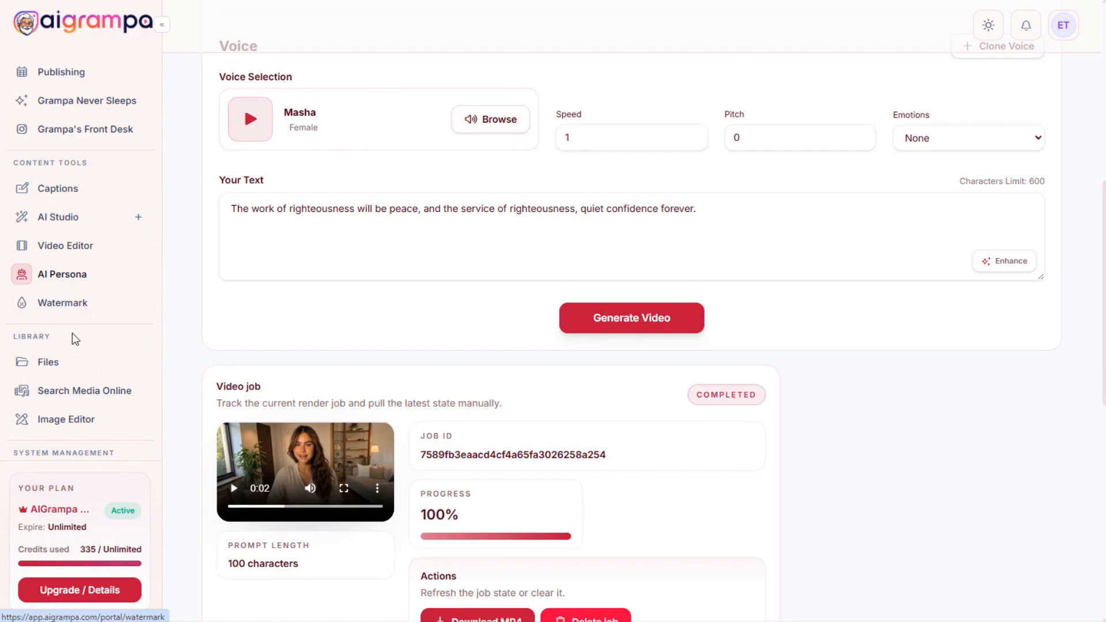
pyautogui.scroll(-3, 86, 340)
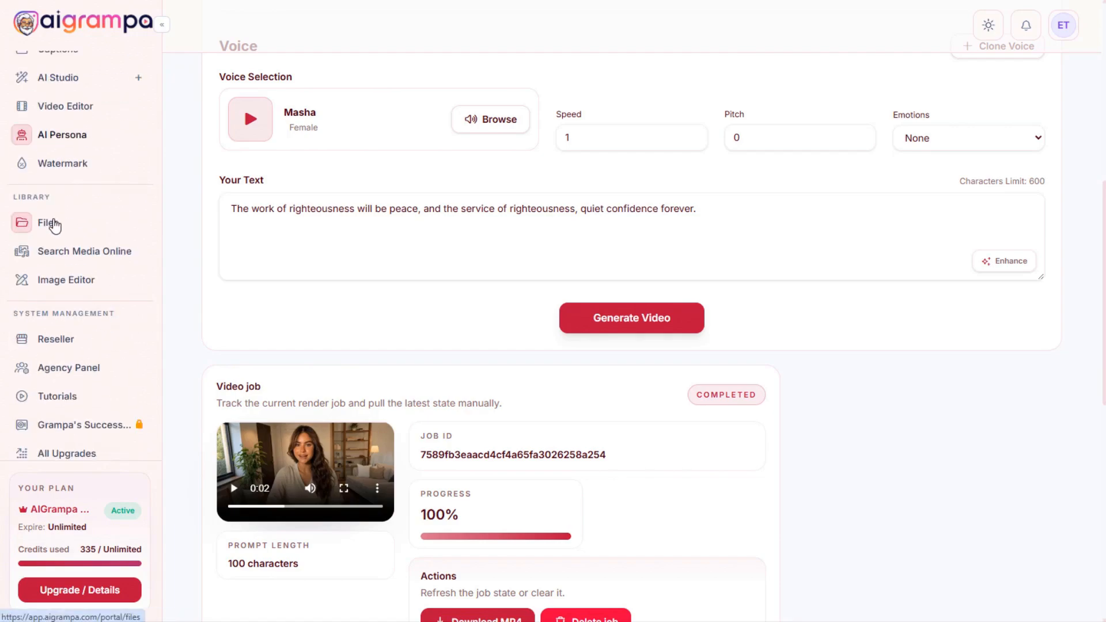
pyautogui.click(53, 224)
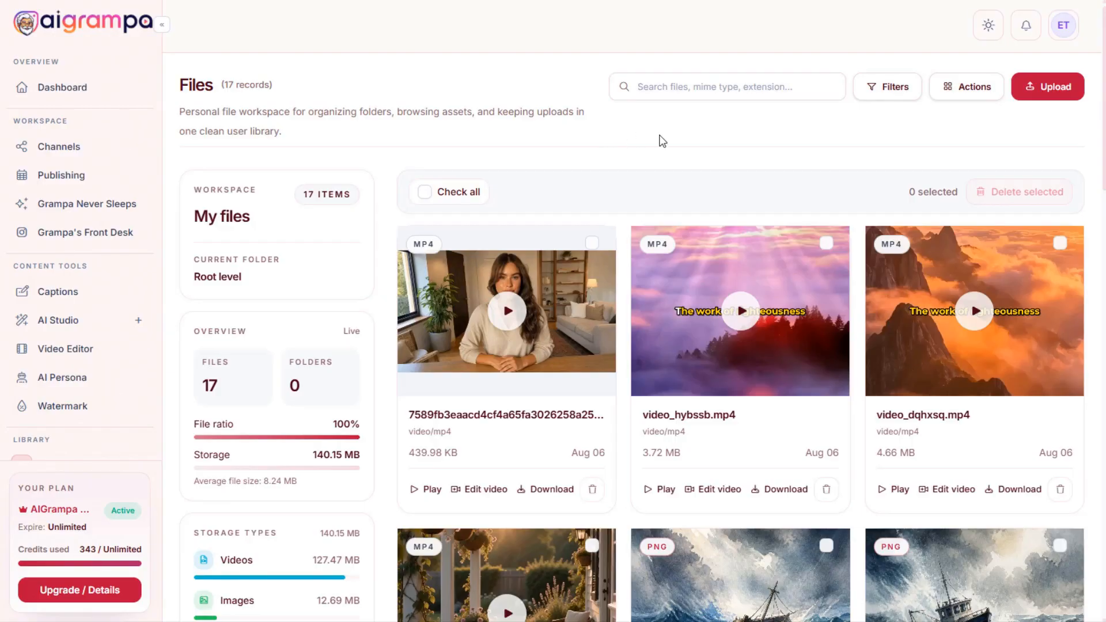
pyautogui.scroll(-1, 644, 130)
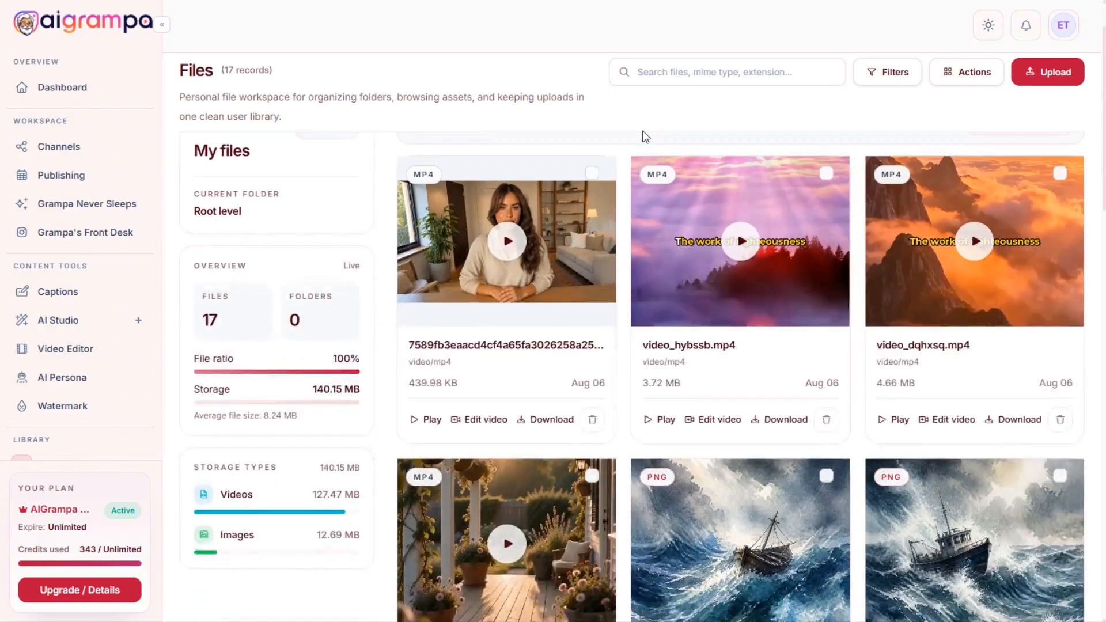
pyautogui.scroll(1, 642, 131)
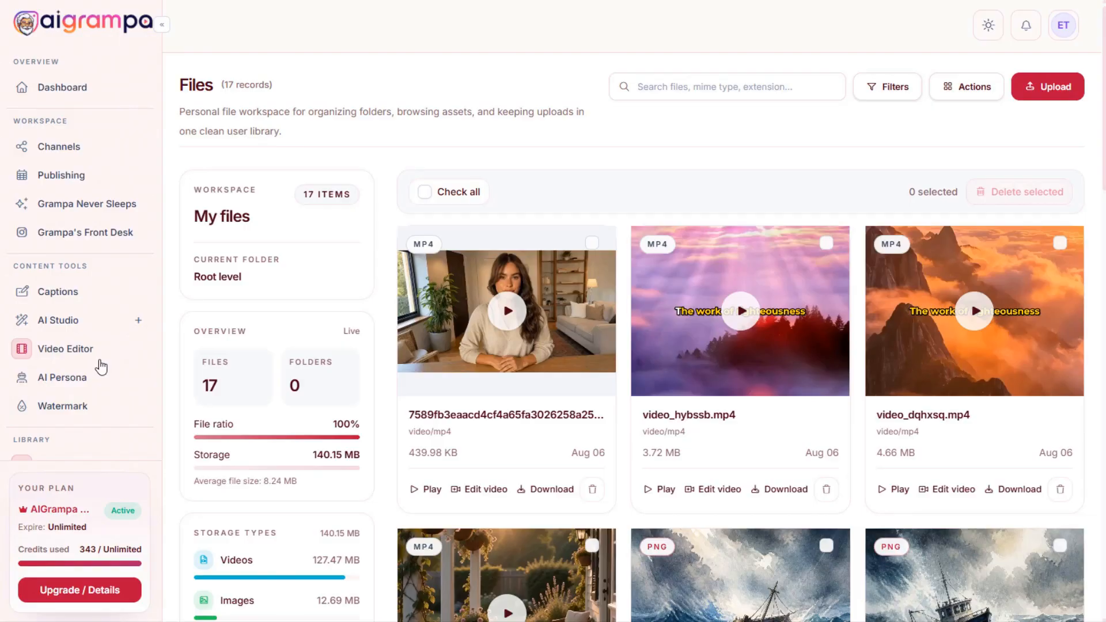
# Open Search Media Online and view the available photo and video sources.
pyautogui.scroll(-2, 101, 365)
pyautogui.scroll(-1, 106, 387)
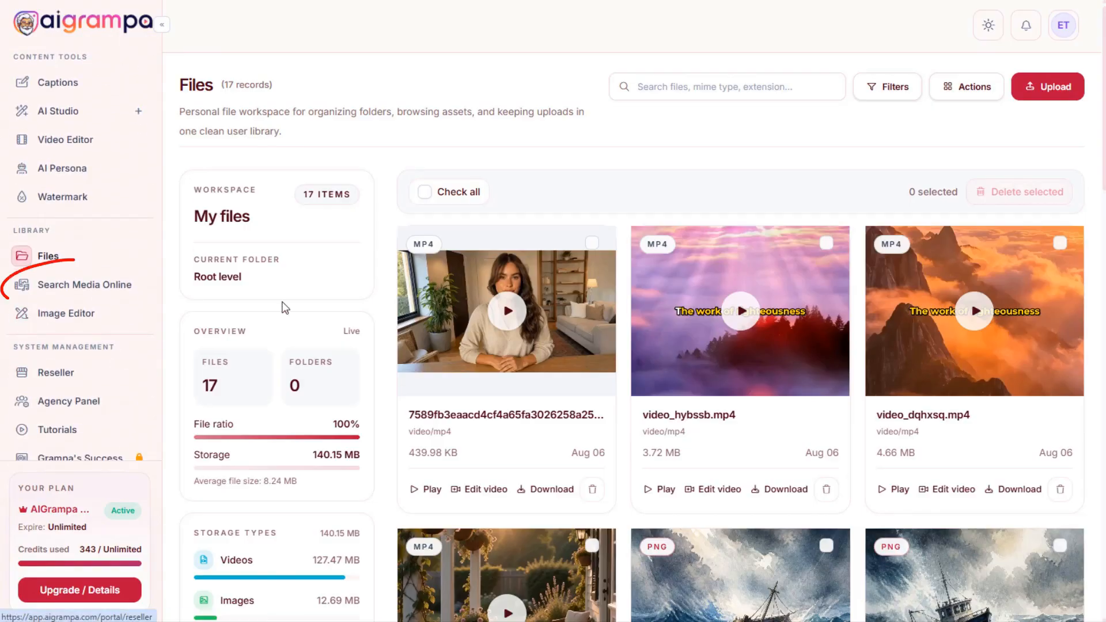
pyautogui.click(95, 286)
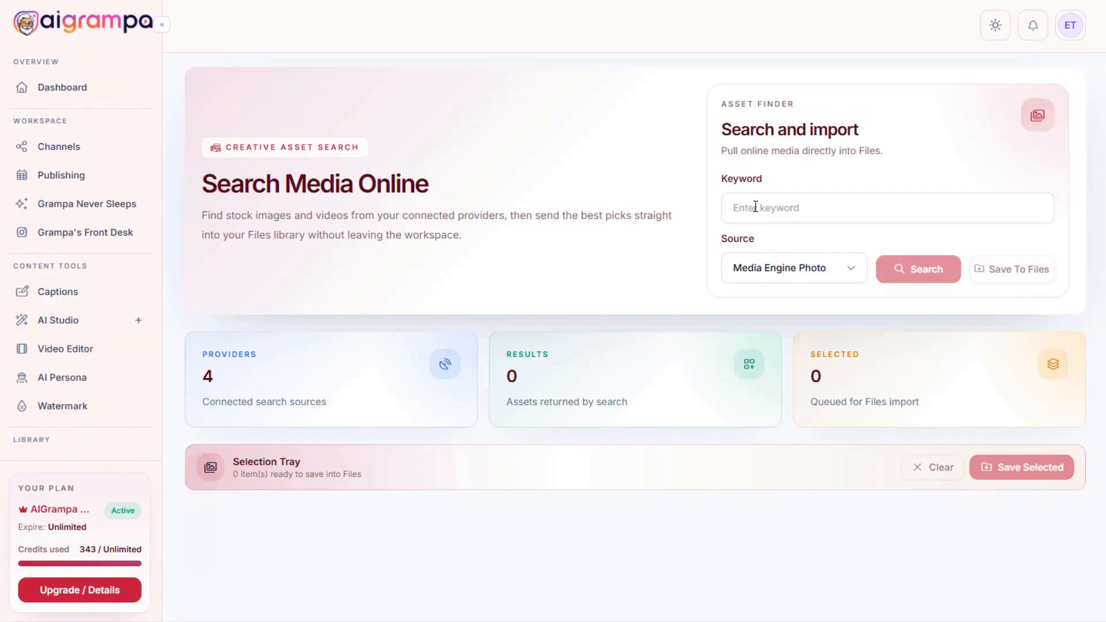
pyautogui.click(777, 272)
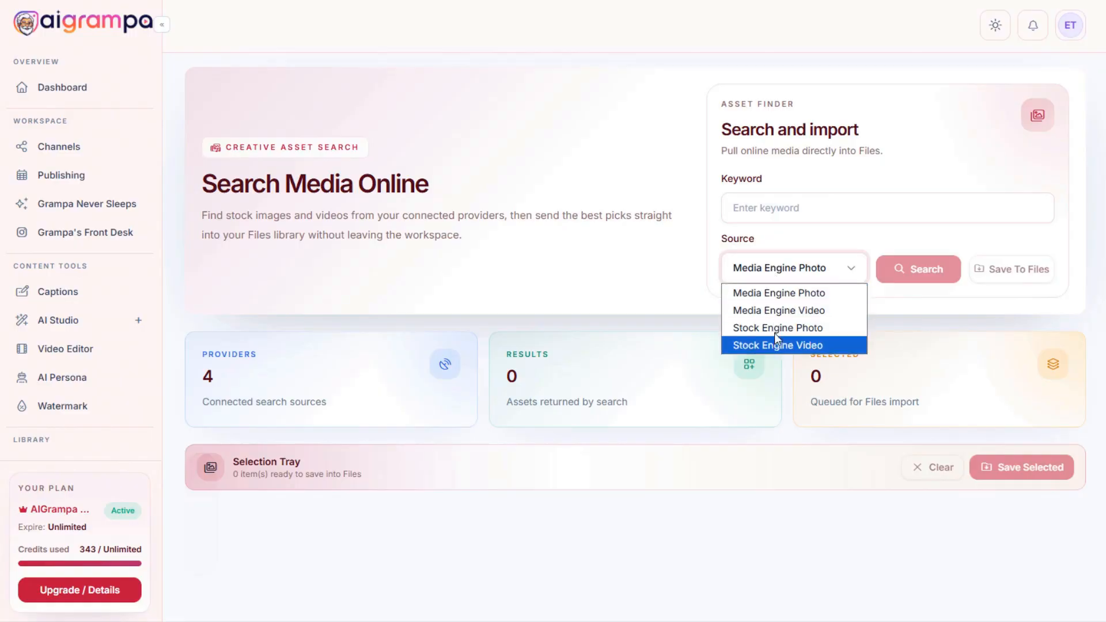
# Search the Media Engine Photo source for "bible" and look through the results.
pyautogui.click(767, 207)
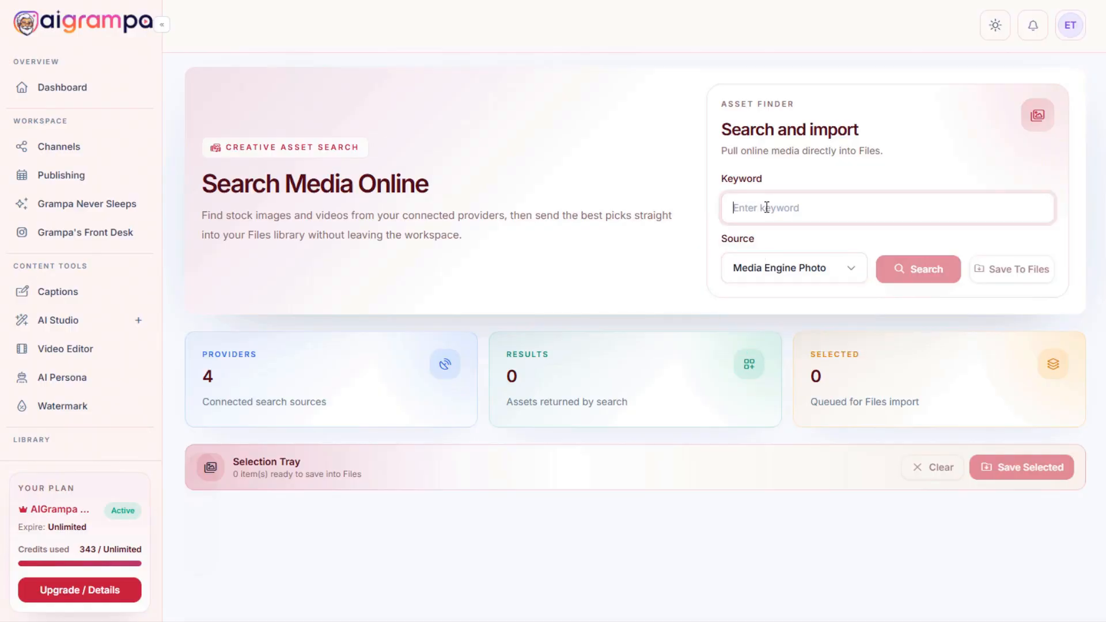
pyautogui.write('bible')
pyautogui.click(919, 269)
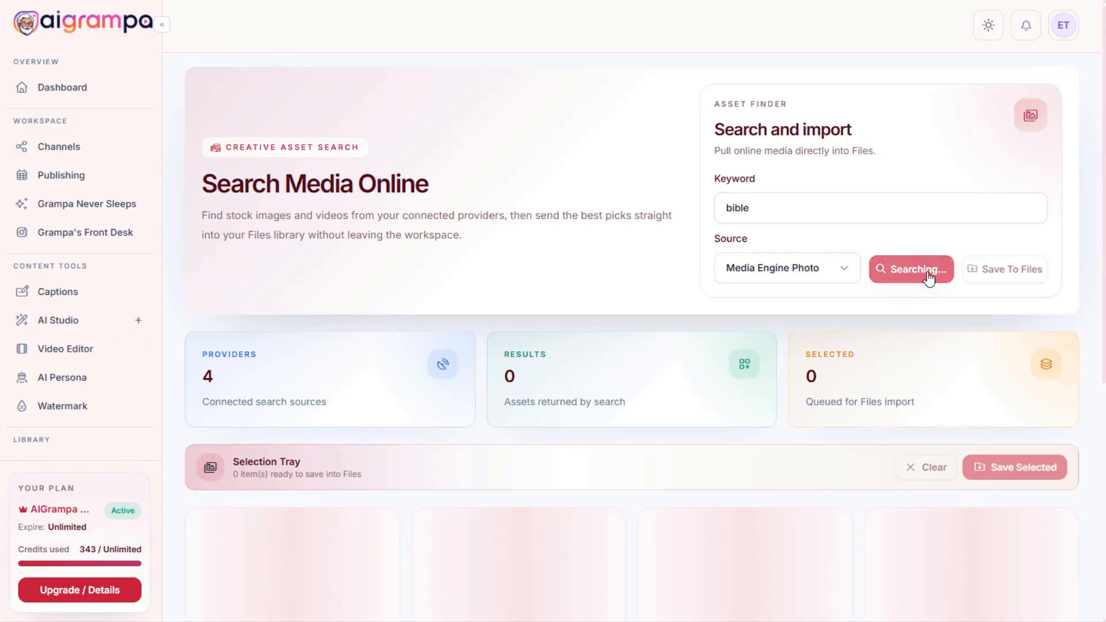
pyautogui.scroll(-10, 600, 128)
pyautogui.scroll(10, 647, 344)
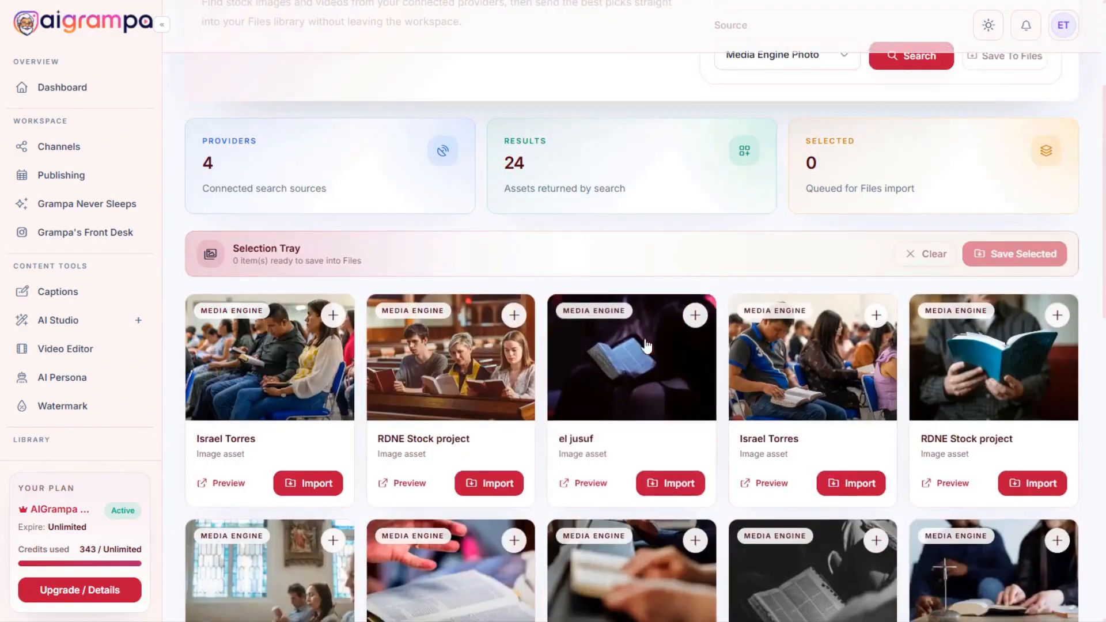
# Change the source to Media Engine Video, search it for "bible" and look through the clips.
pyautogui.click(766, 268)
pyautogui.click(772, 310)
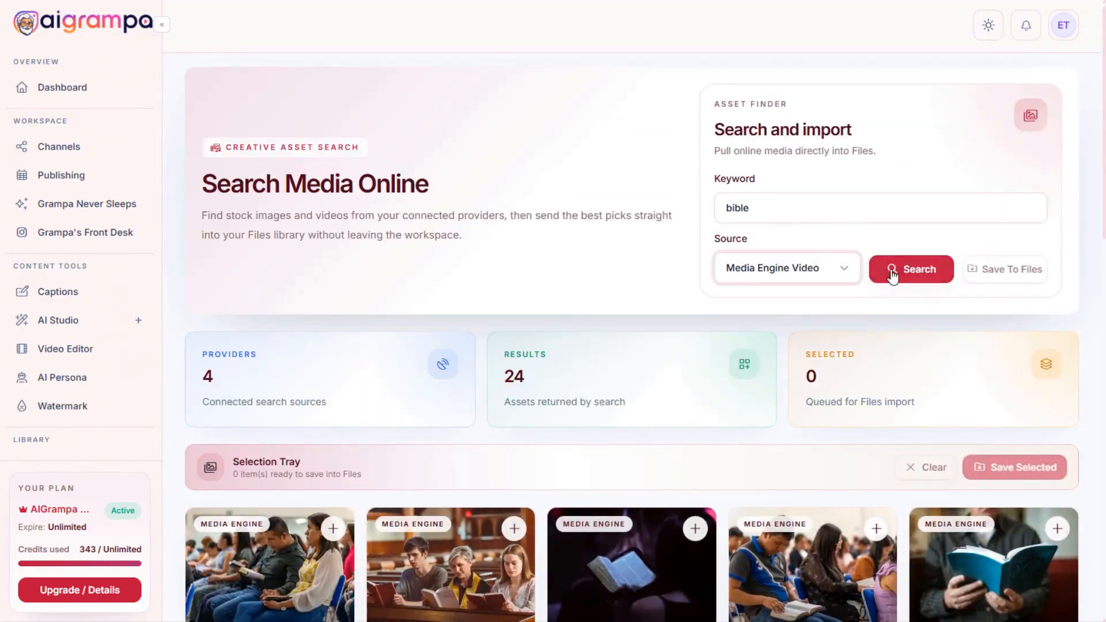
pyautogui.click(903, 274)
pyautogui.scroll(-12, 561, 203)
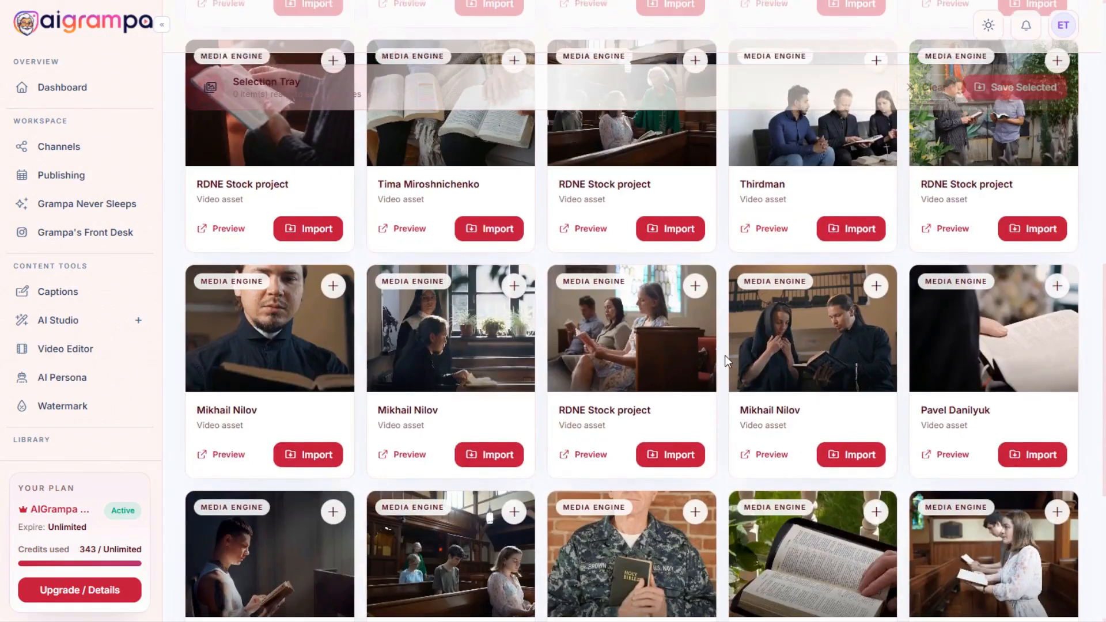
pyautogui.scroll(10, 725, 355)
# Change the source to Stock Engine Photo, search it for "bible" and look through the images.
pyautogui.click(785, 132)
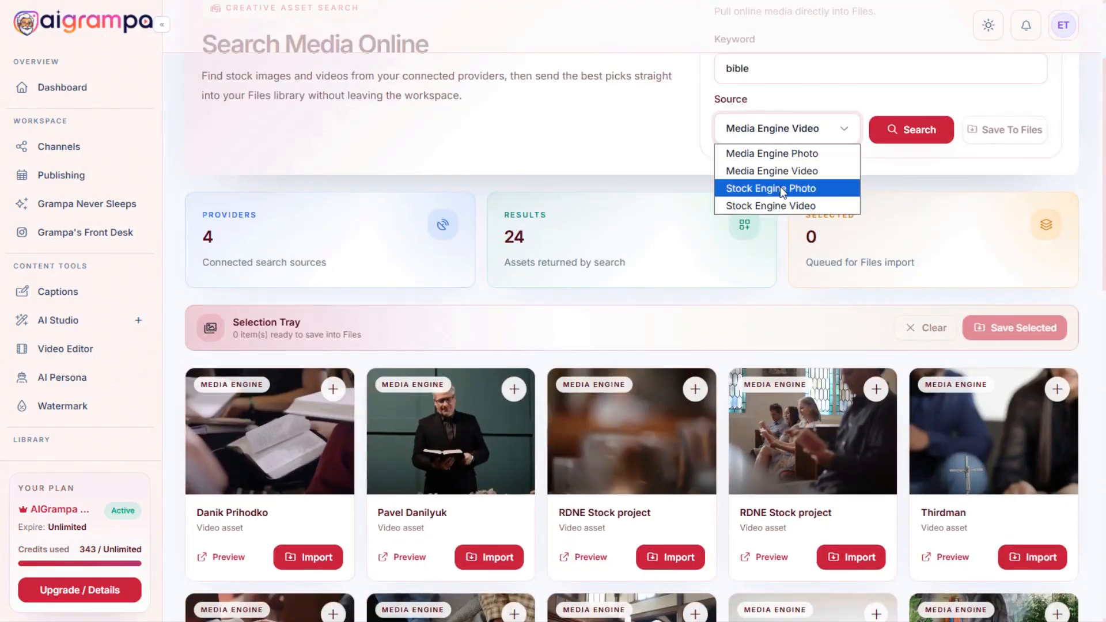
pyautogui.click(780, 188)
pyautogui.scroll(1, 893, 136)
pyautogui.click(898, 201)
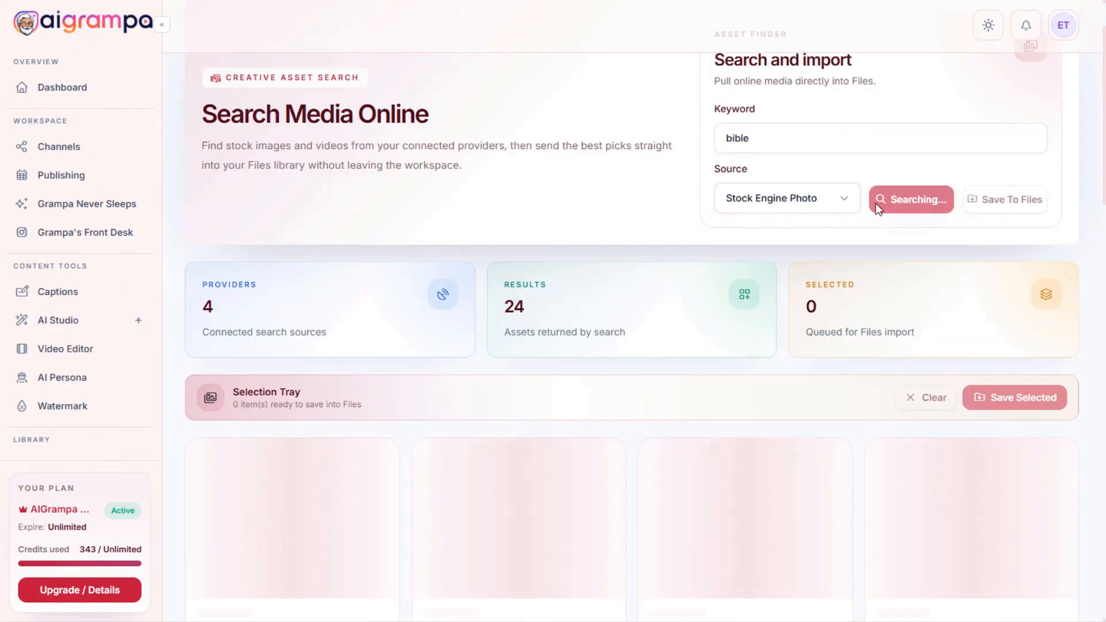
pyautogui.scroll(-3, 553, 277)
pyautogui.scroll(-10, 551, 282)
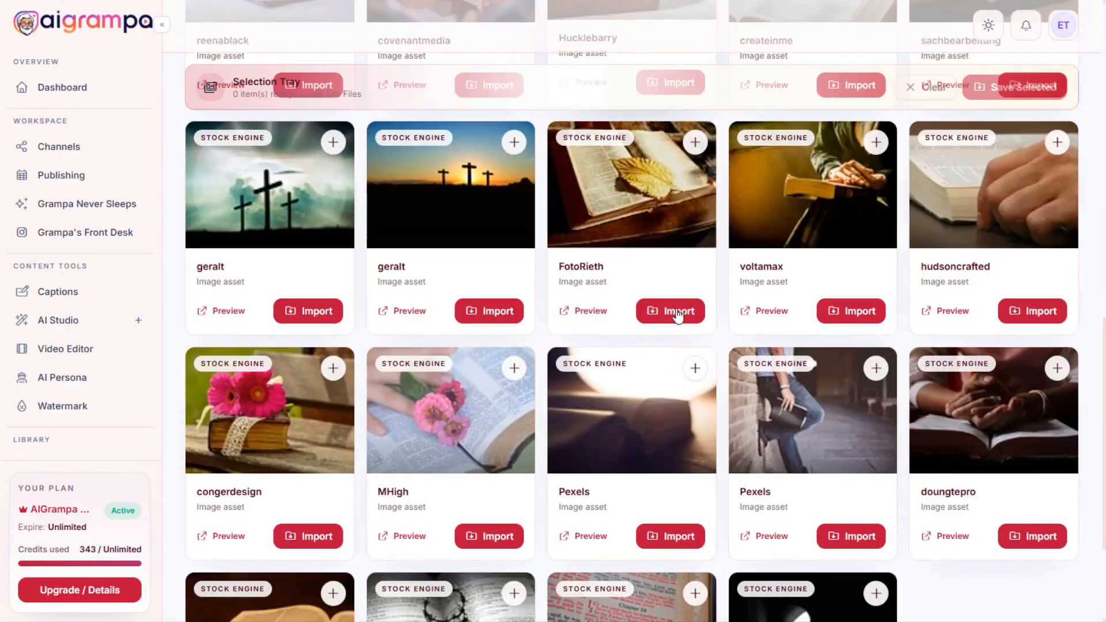
pyautogui.scroll(5, 731, 374)
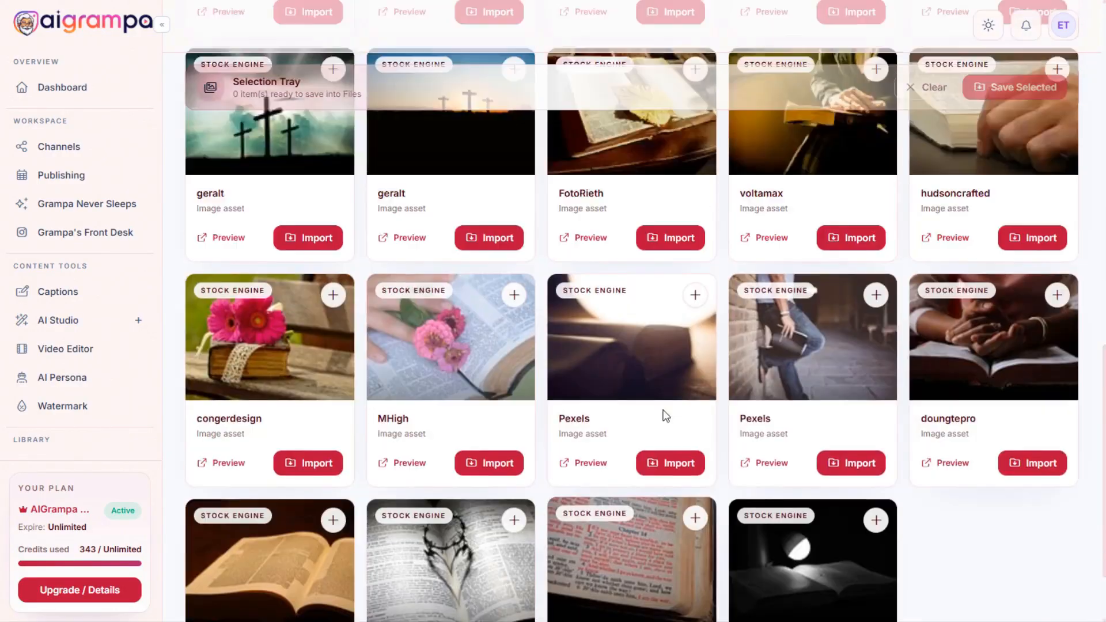
pyautogui.scroll(4, 687, 382)
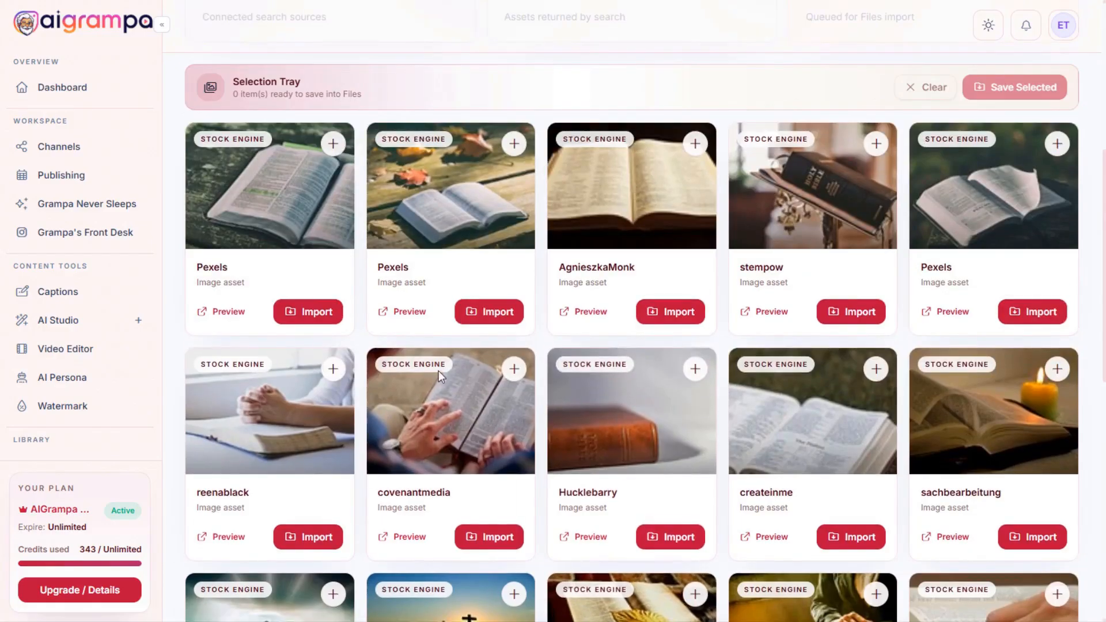
pyautogui.scroll(4, 755, 345)
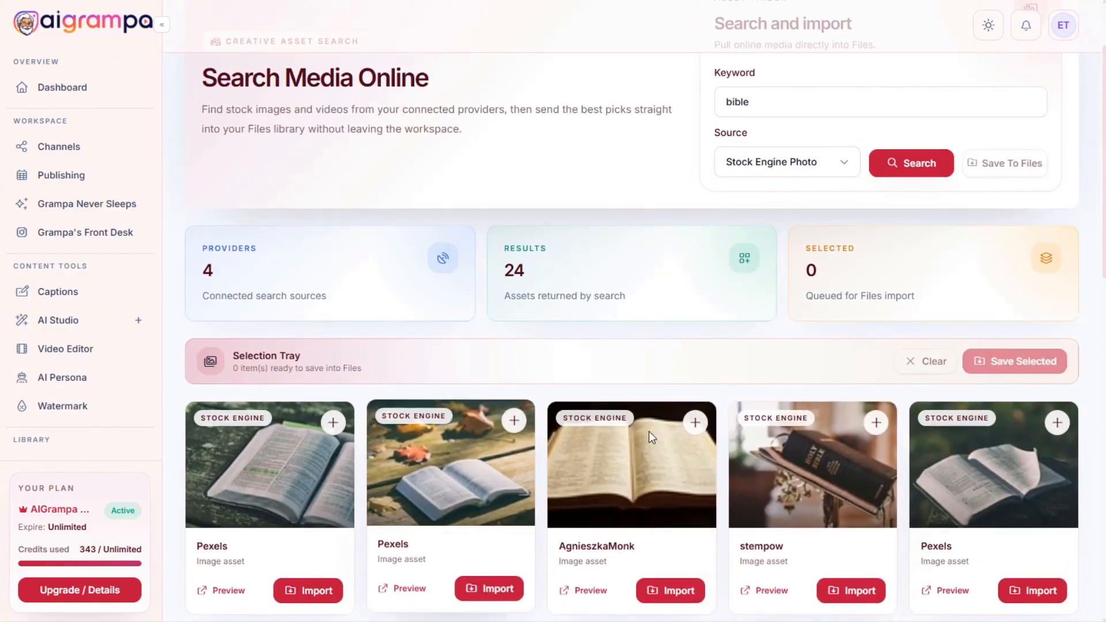
pyautogui.scroll(-12, 836, 457)
pyautogui.scroll(12, 829, 454)
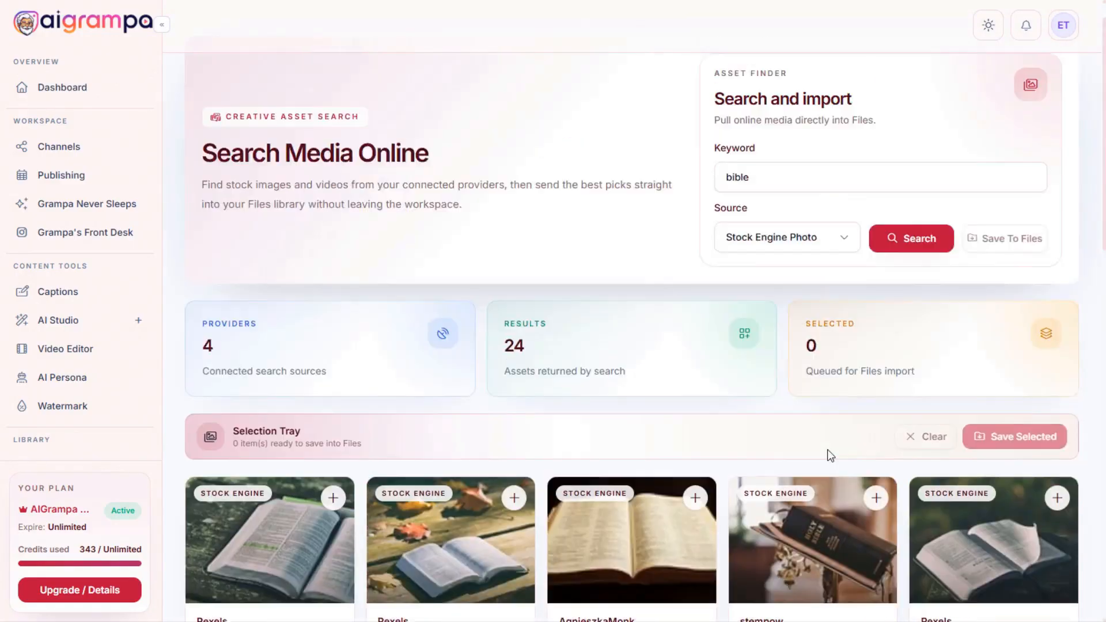
# Look through the Stock Engine Photo results for "bible" to compare the available images.
pyautogui.scroll(-6, 827, 449)
pyautogui.scroll(6, 826, 449)
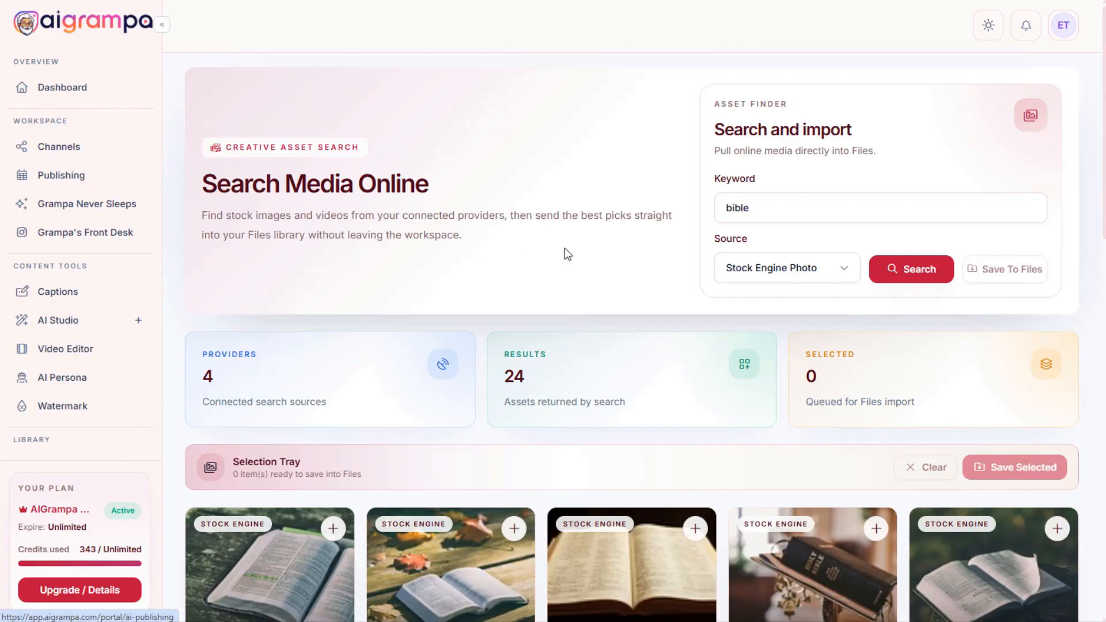
pyautogui.scroll(-1, 634, 364)
pyautogui.scroll(-13, 635, 364)
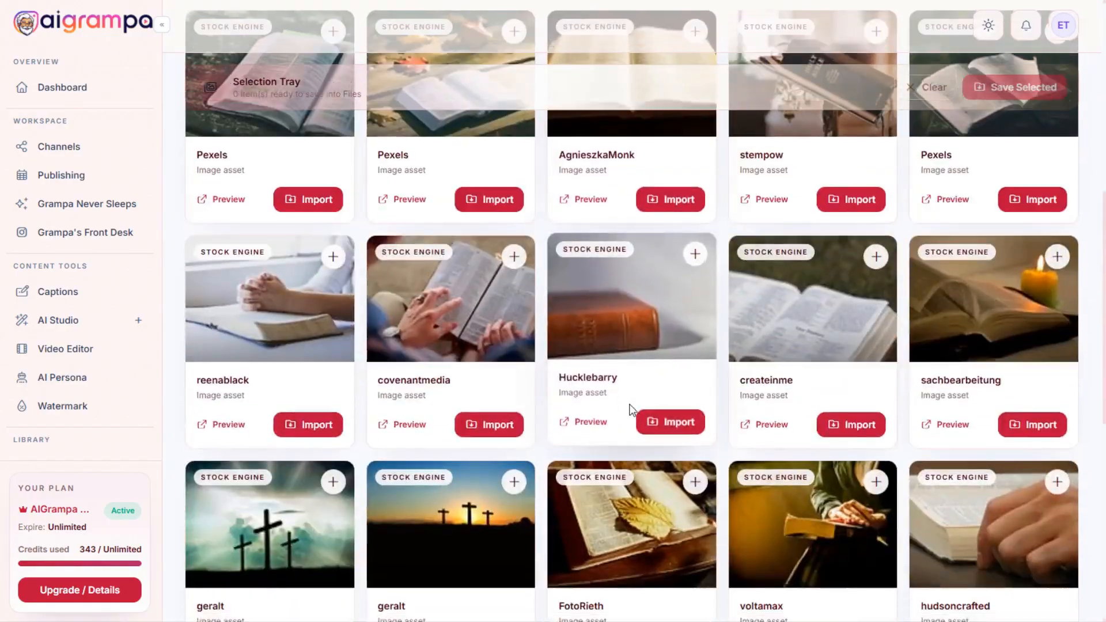
pyautogui.scroll(11, 638, 409)
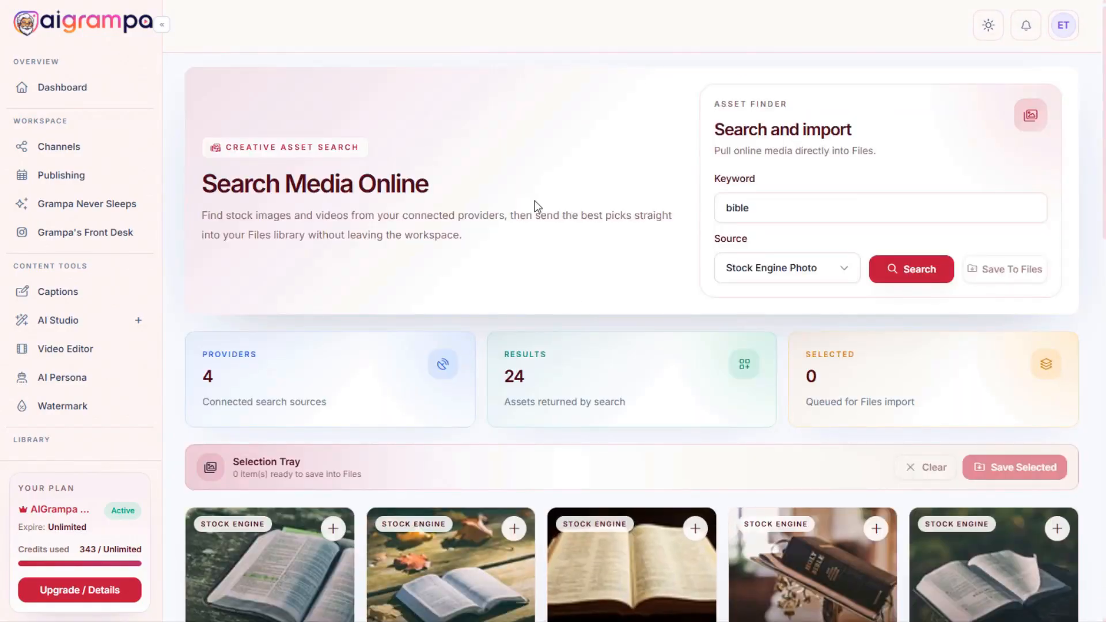
pyautogui.scroll(-1, 548, 233)
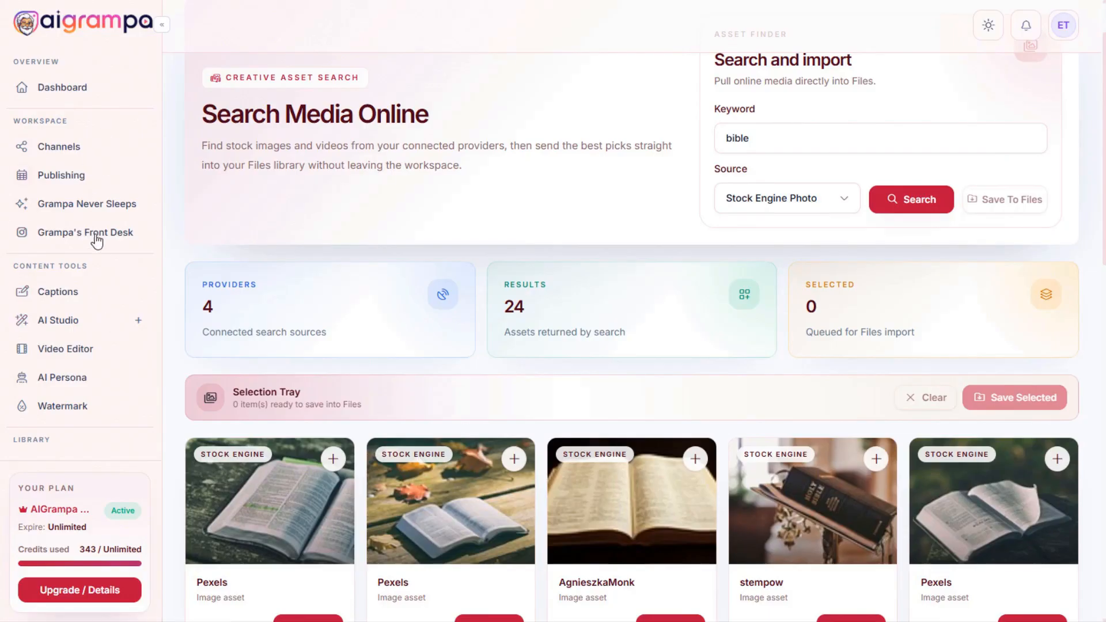
pyautogui.scroll(-2, 408, 299)
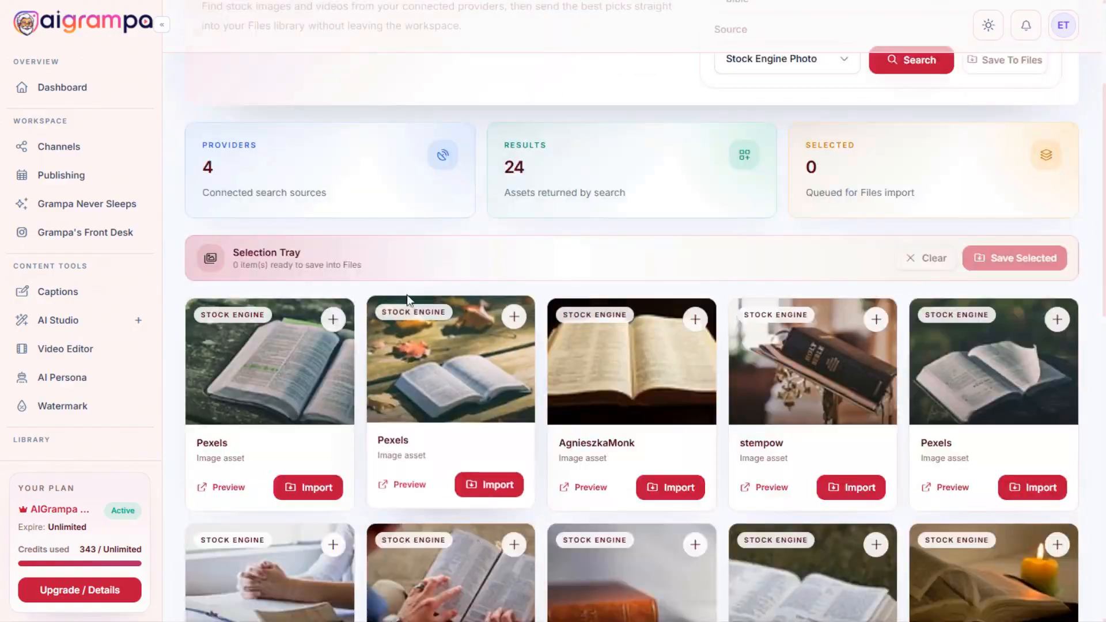
pyautogui.scroll(3, 691, 196)
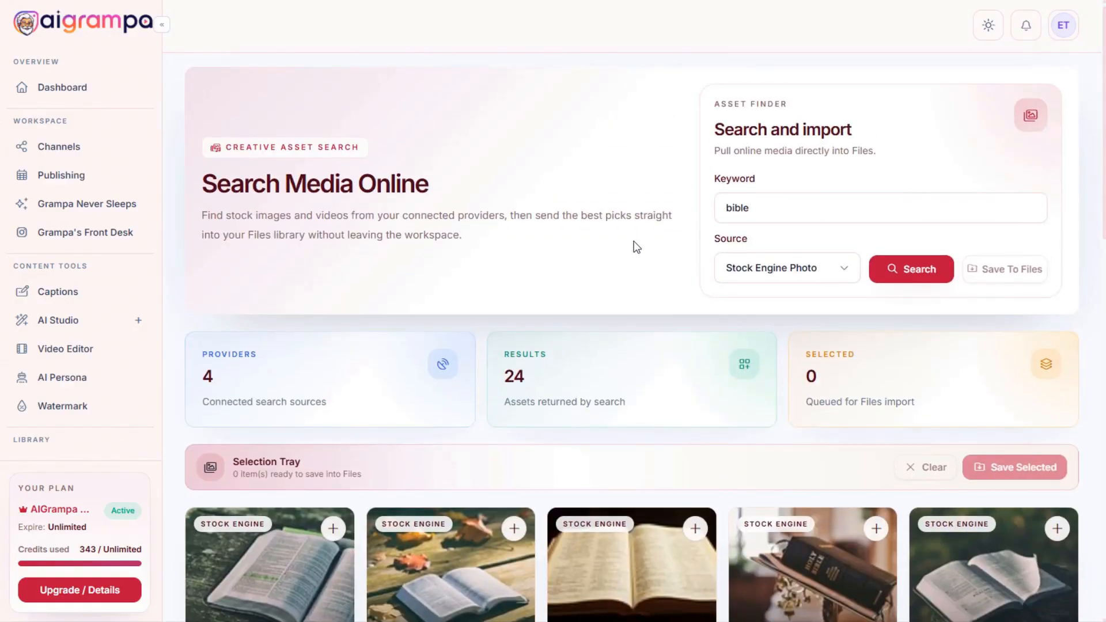
# Import the first Stock Engine Bible photo, the open book on dark wood, into Files.
pyautogui.scroll(-3, 636, 247)
pyautogui.scroll(3, 689, 254)
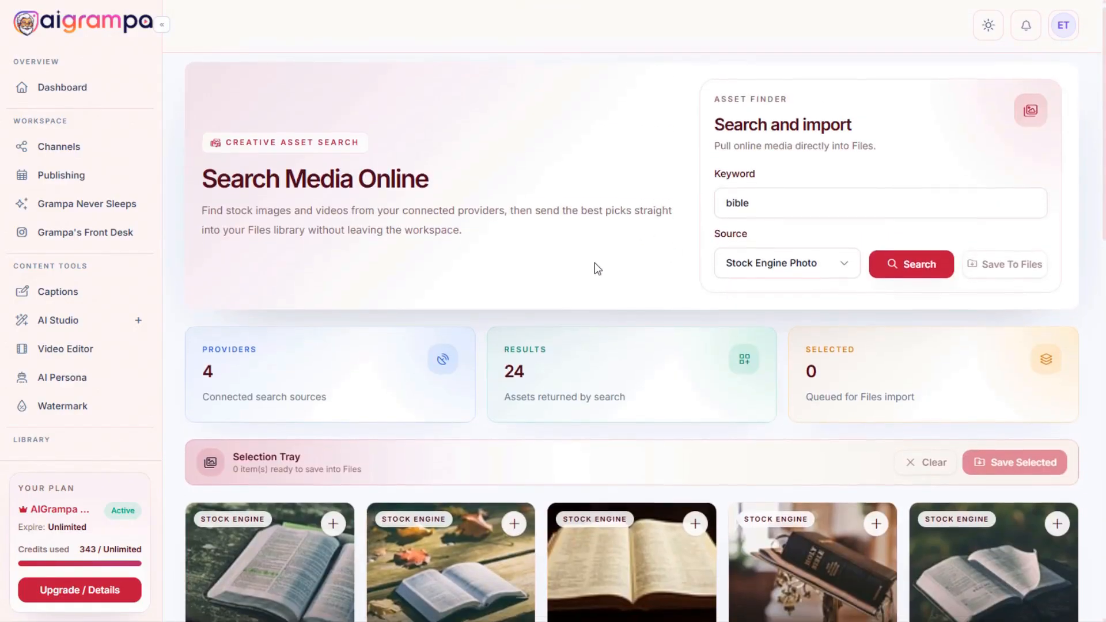
pyautogui.scroll(-4, 598, 268)
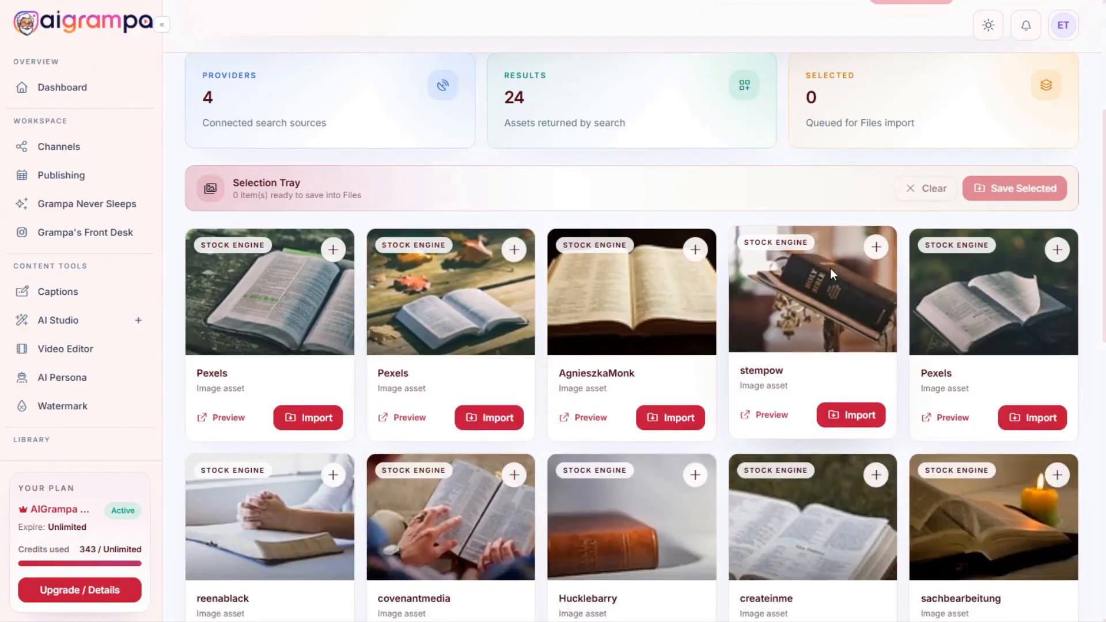
pyautogui.click(311, 415)
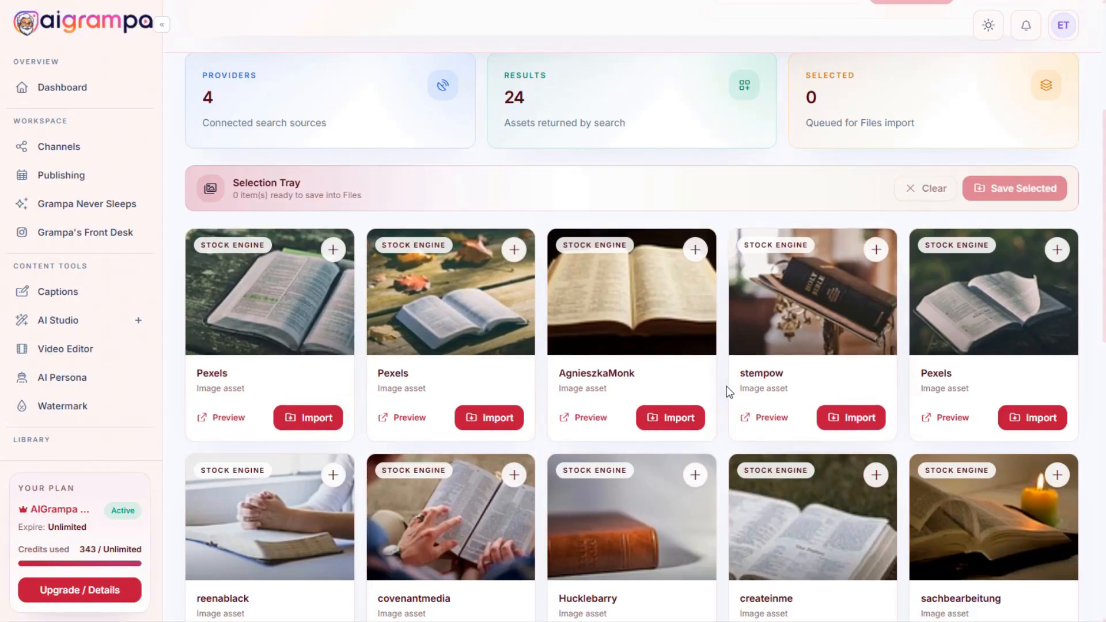
# Search Stock Engine Photo for "fitness" and look through the images.
pyautogui.scroll(1, 578, 275)
pyautogui.scroll(1, 587, 281)
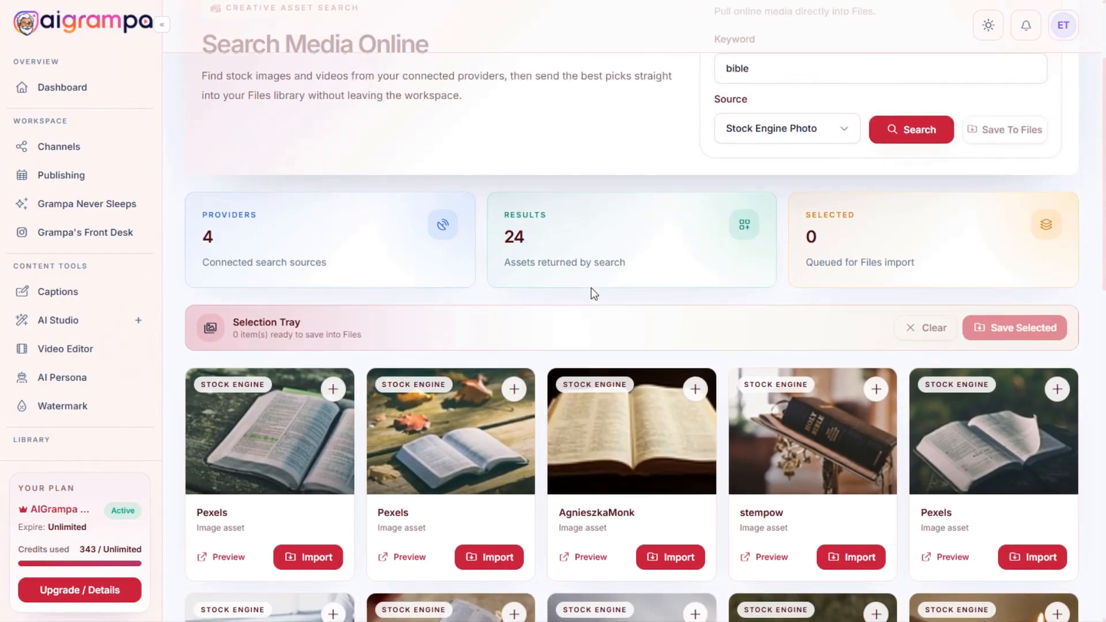
pyautogui.scroll(1, 603, 308)
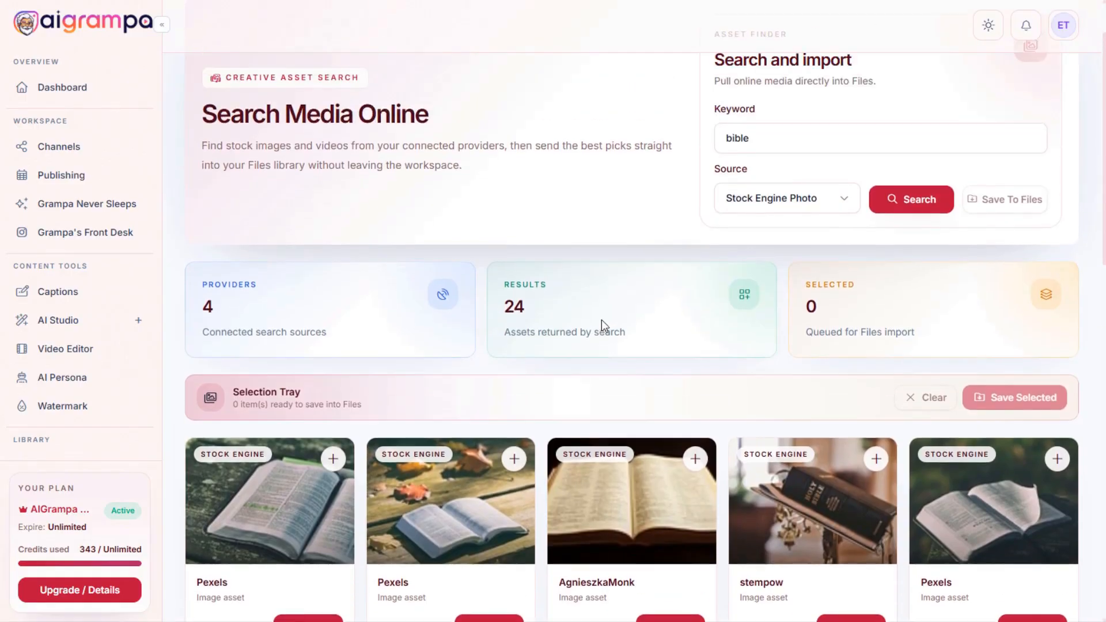
pyautogui.scroll(1, 654, 394)
pyautogui.tripleClick(707, 208)
pyautogui.write('fitness')
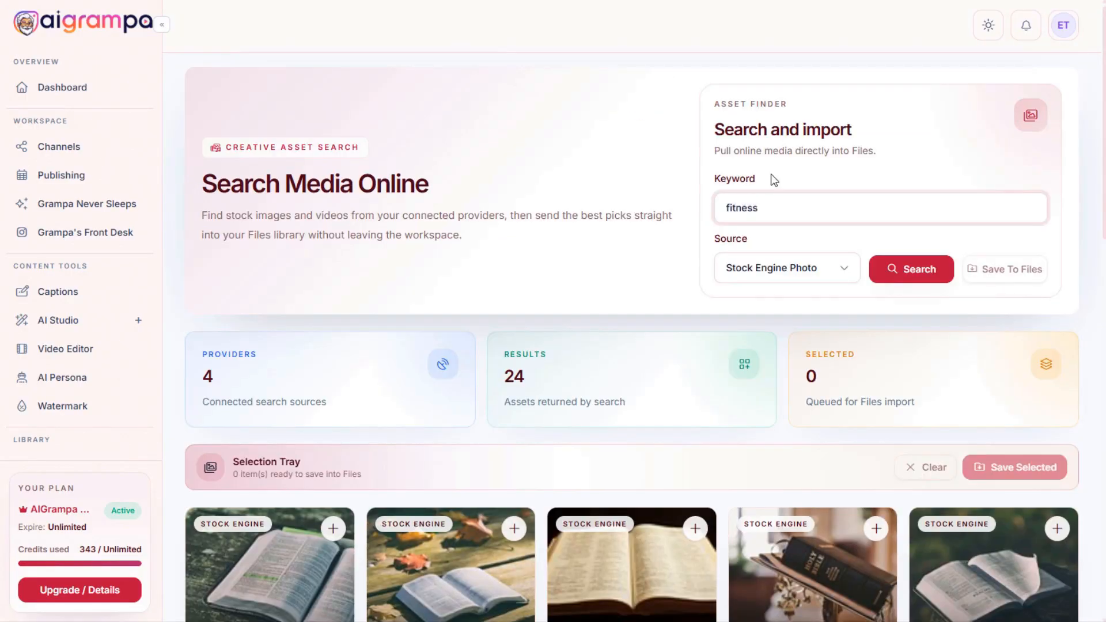
pyautogui.click(924, 268)
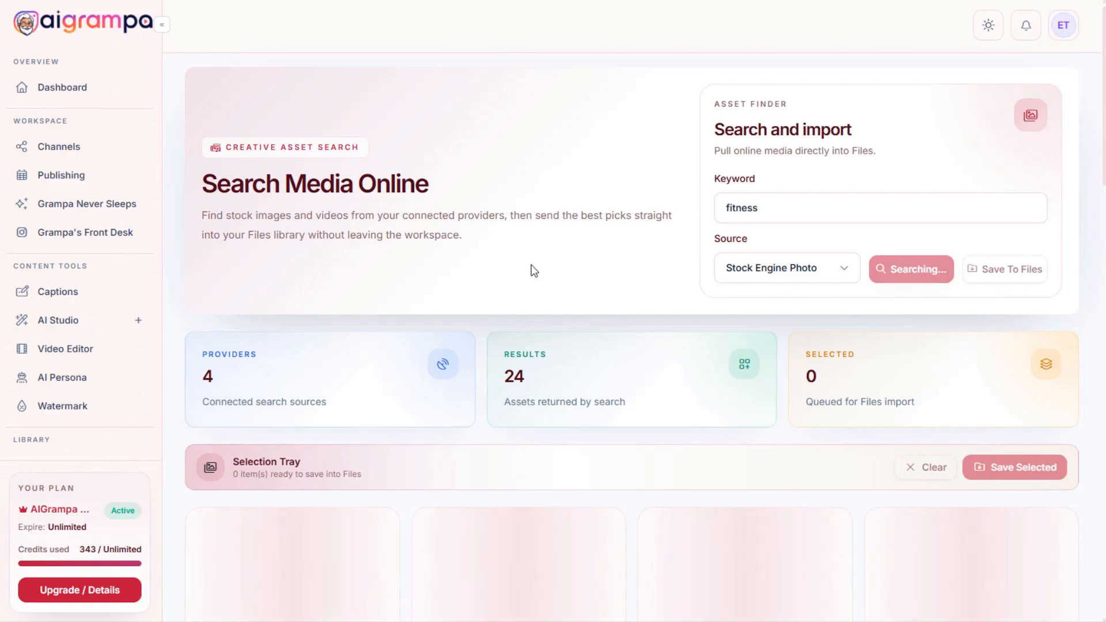
pyautogui.scroll(-3, 561, 281)
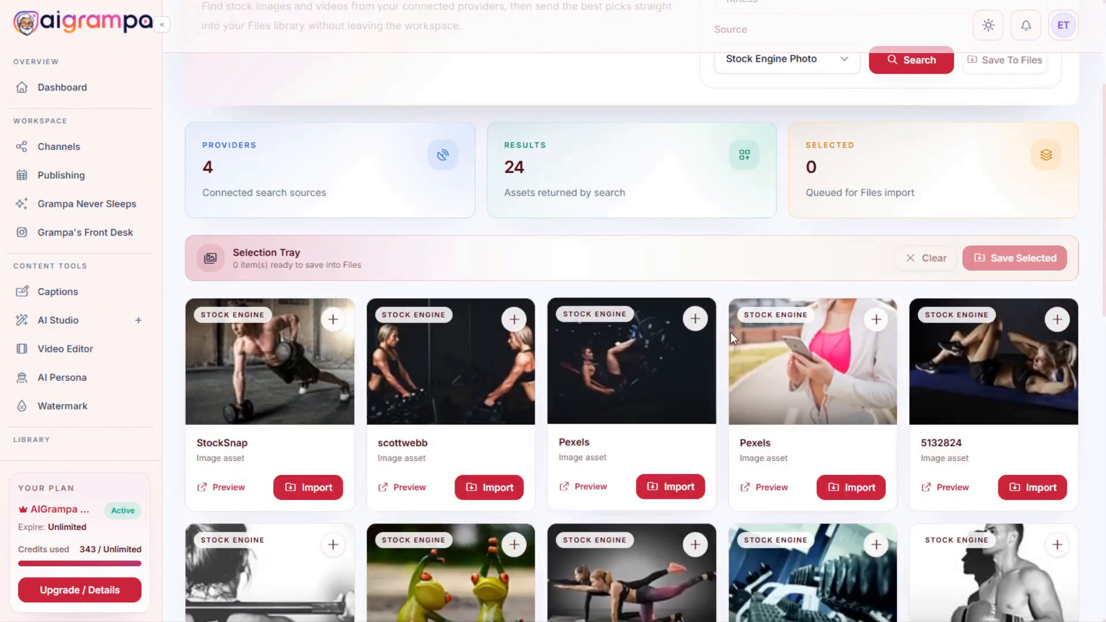
pyautogui.scroll(-8, 730, 333)
pyautogui.scroll(-3, 57, 299)
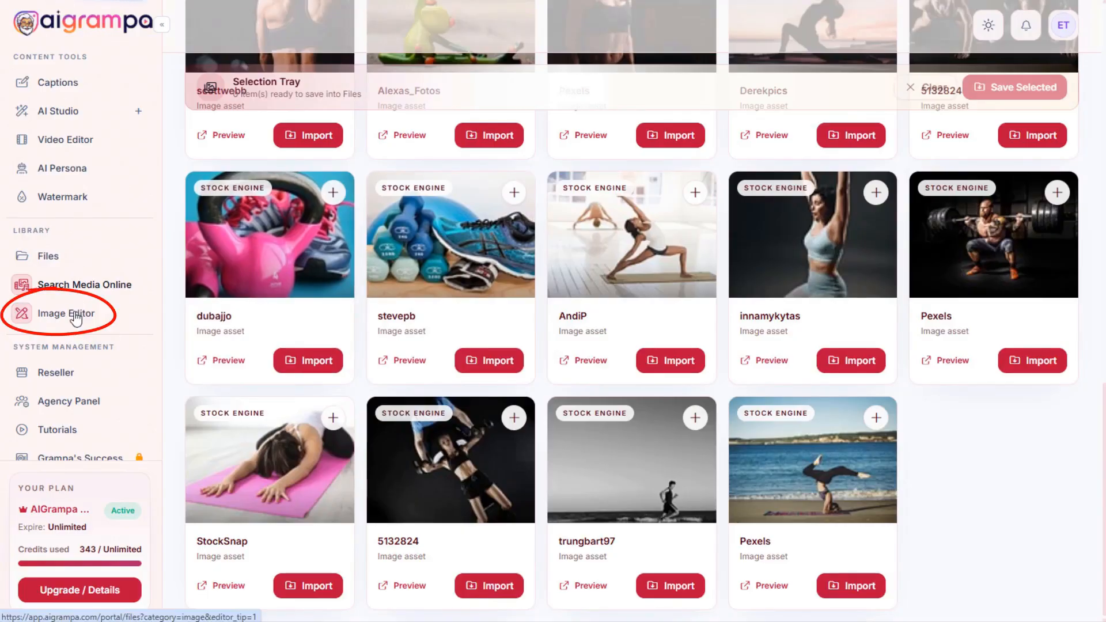
# Open the imported Bible photo in the image editor and apply a filter preset to it.
pyautogui.click(76, 316)
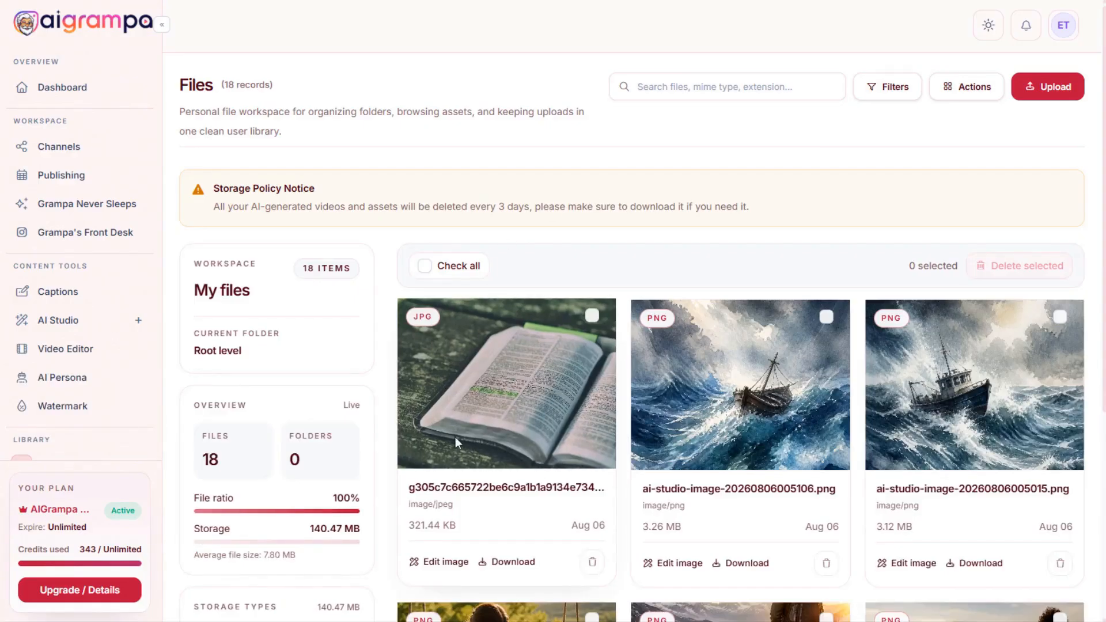
pyautogui.click(439, 566)
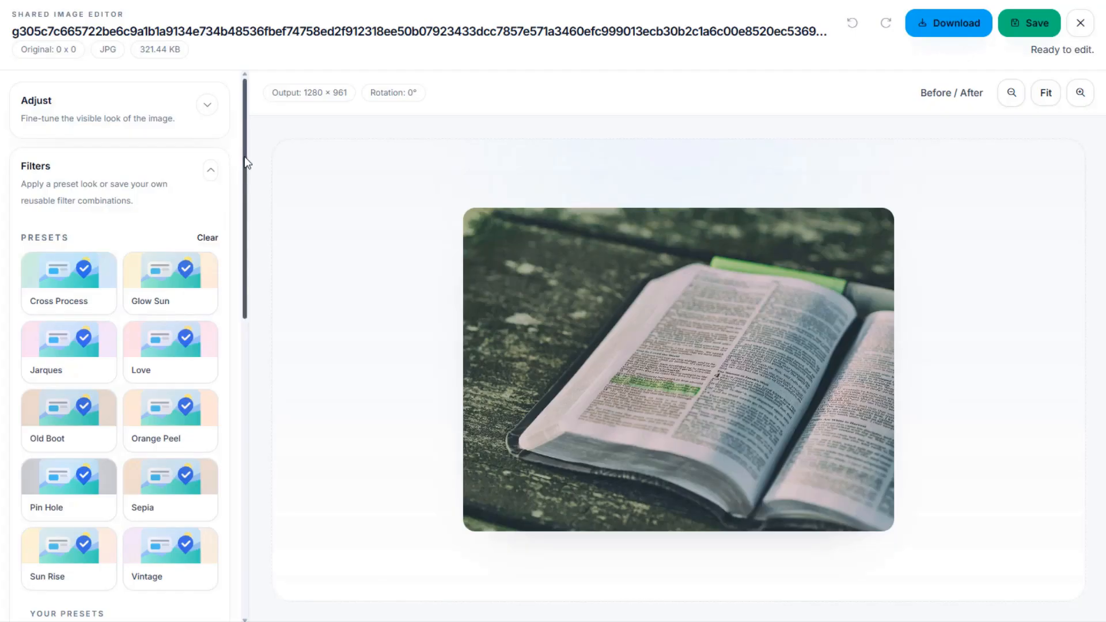
pyautogui.moveTo(244, 163); pyautogui.dragTo(232, 490)
pyautogui.scroll(-1, 241, 323)
pyautogui.scroll(5, 241, 324)
pyautogui.click(217, 323)
pyautogui.scroll(-5, 232, 489)
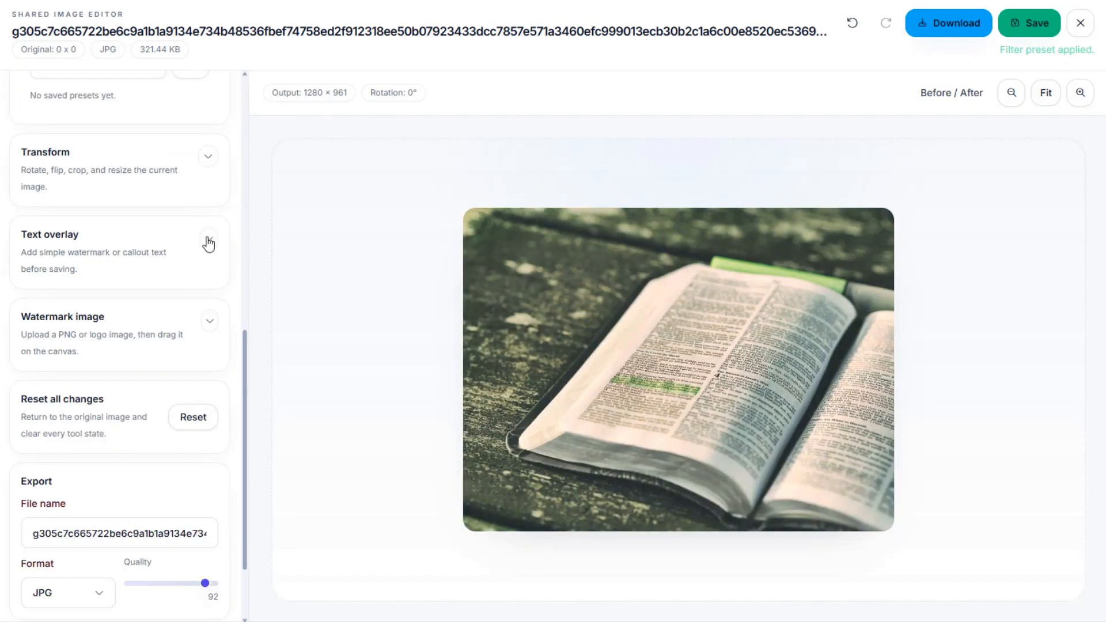
# Add the text overlay "The work of righteousness will be peace, and the service of righteousness, quiet confidence forever. Isaiah 32:17".
pyautogui.click(209, 238)
pyautogui.scroll(-8, 180, 311)
pyautogui.scroll(1, 183, 302)
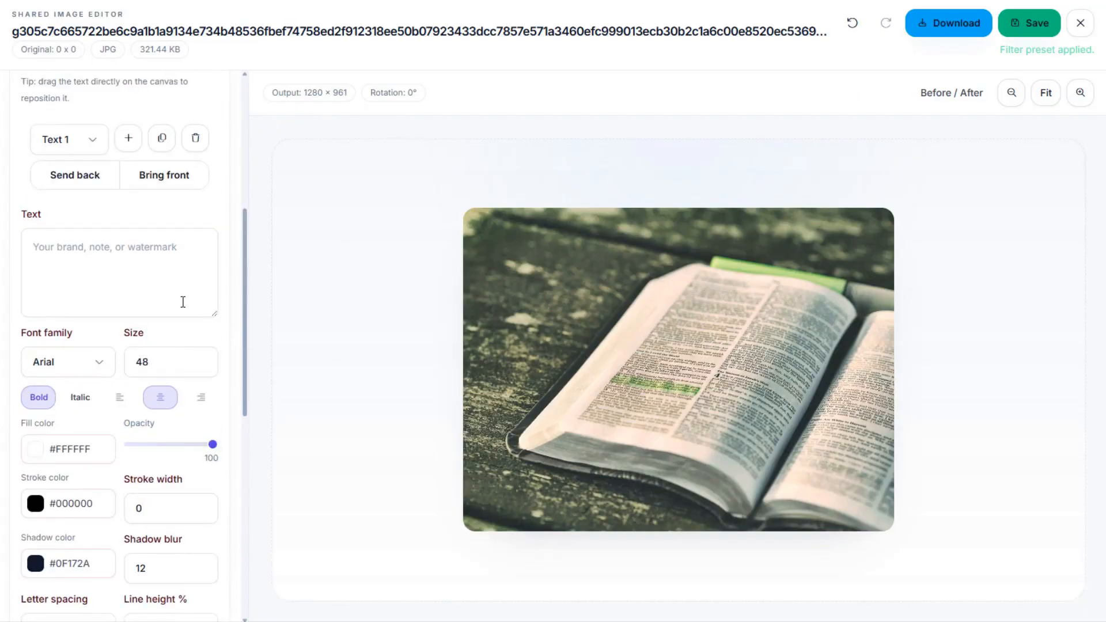
pyautogui.scroll(5, 181, 301)
pyautogui.scroll(-3, 181, 309)
pyautogui.click(86, 327)
pyautogui.write('The work of righteousness will be peace, and the service of righteousness, quiet confidence forever. Isaiah 32:17')
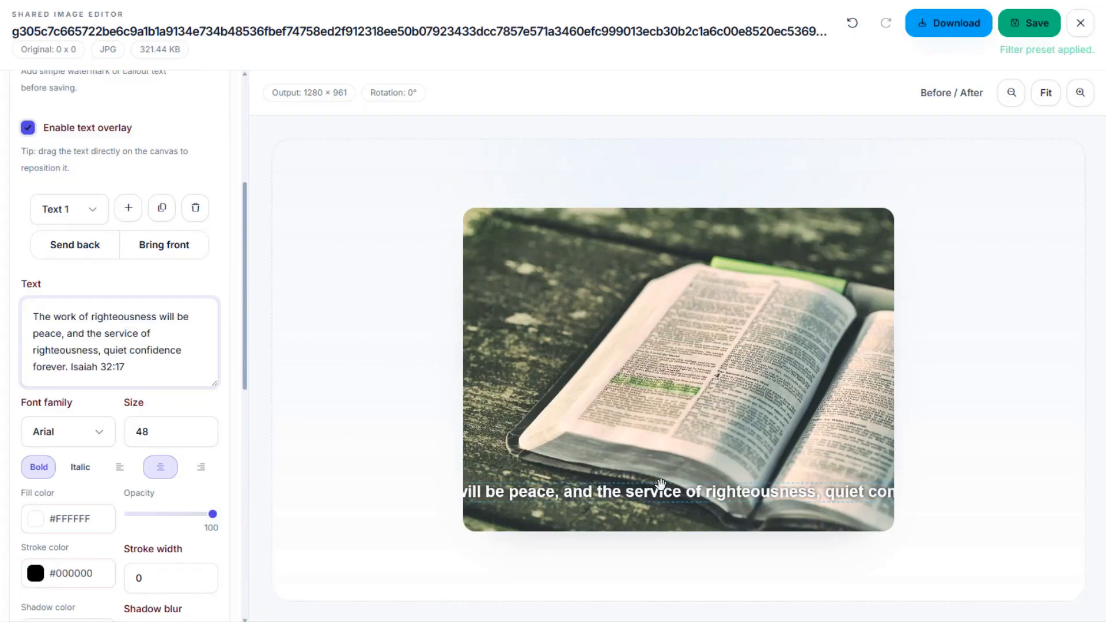
# Break the verse into four lines and position it over the photo at about X 53%, Y 38%.
pyautogui.moveTo(632, 489); pyautogui.dragTo(918, 336)
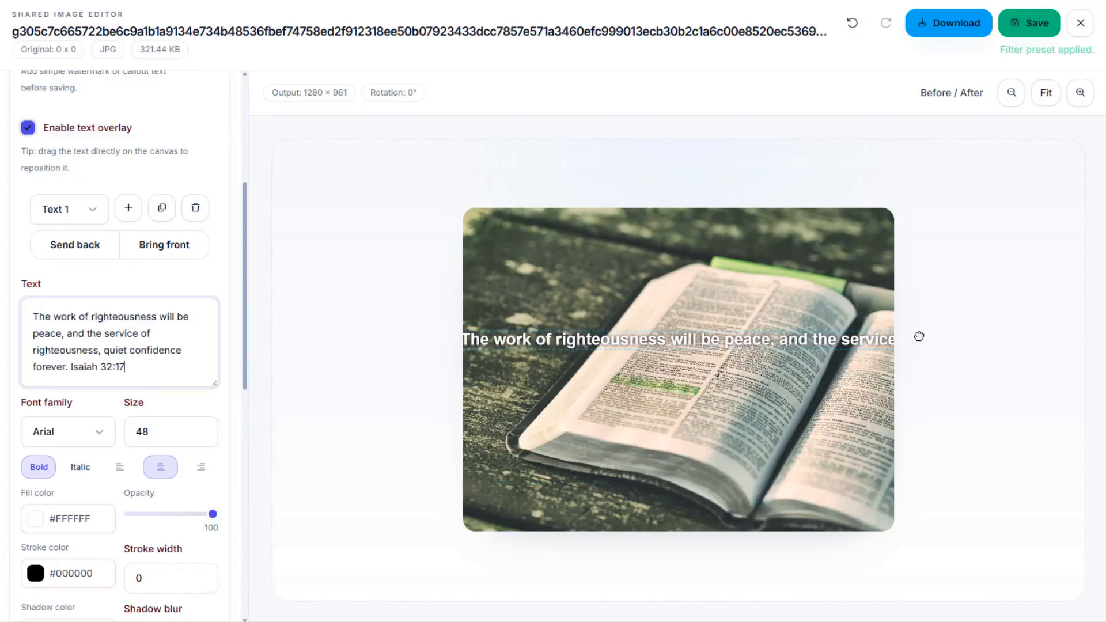
pyautogui.click(193, 315)
pyautogui.press('Return')
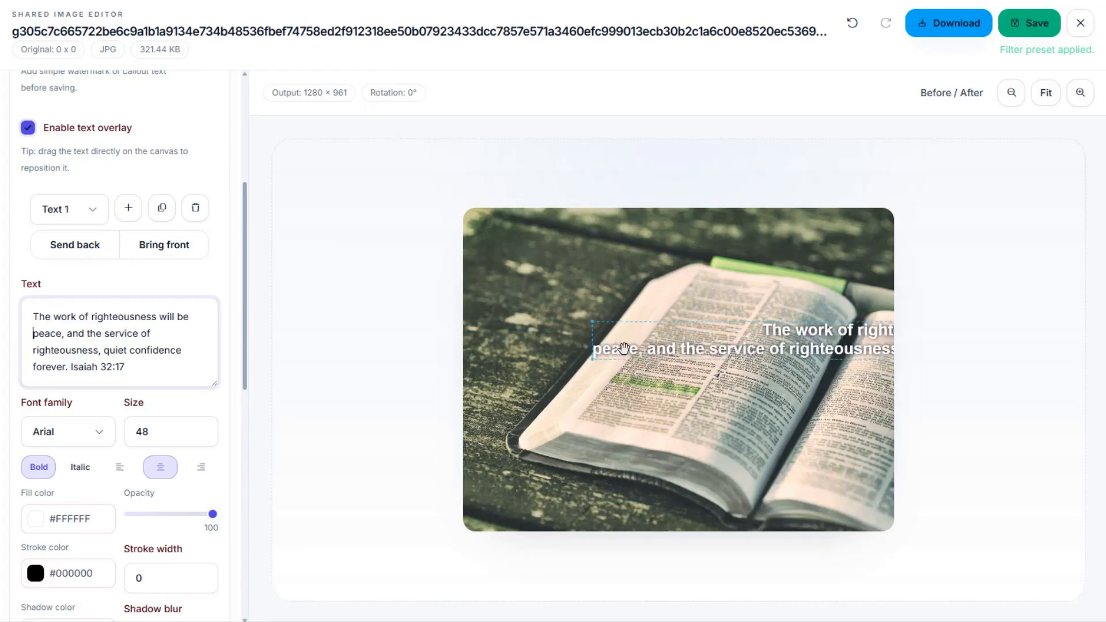
pyautogui.moveTo(795, 333); pyautogui.dragTo(573, 356)
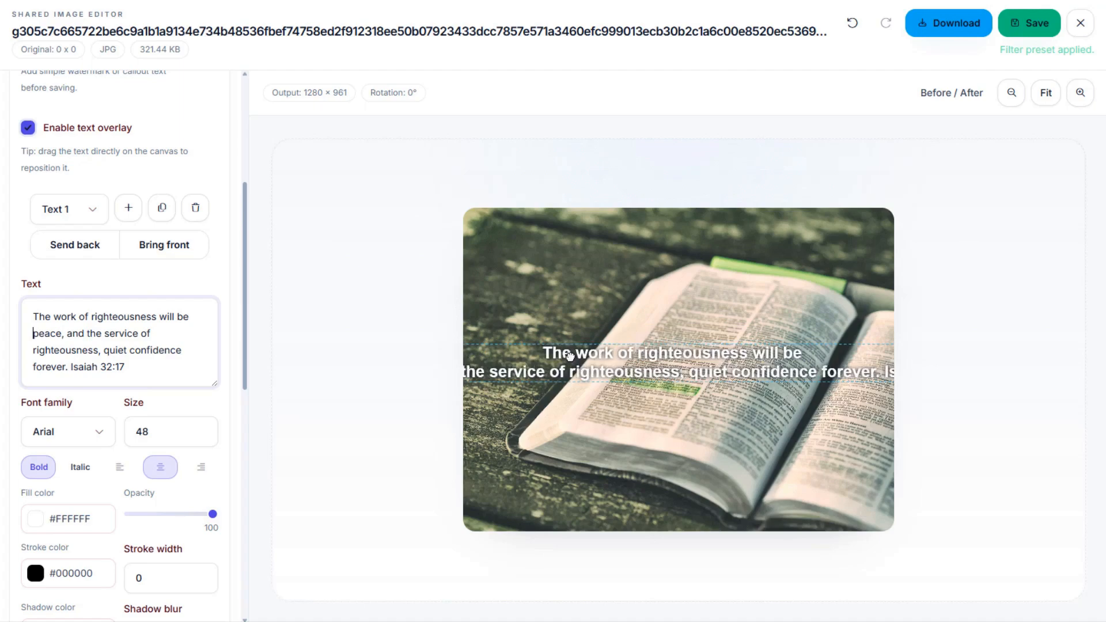
pyautogui.click(163, 330)
pyautogui.press('Return')
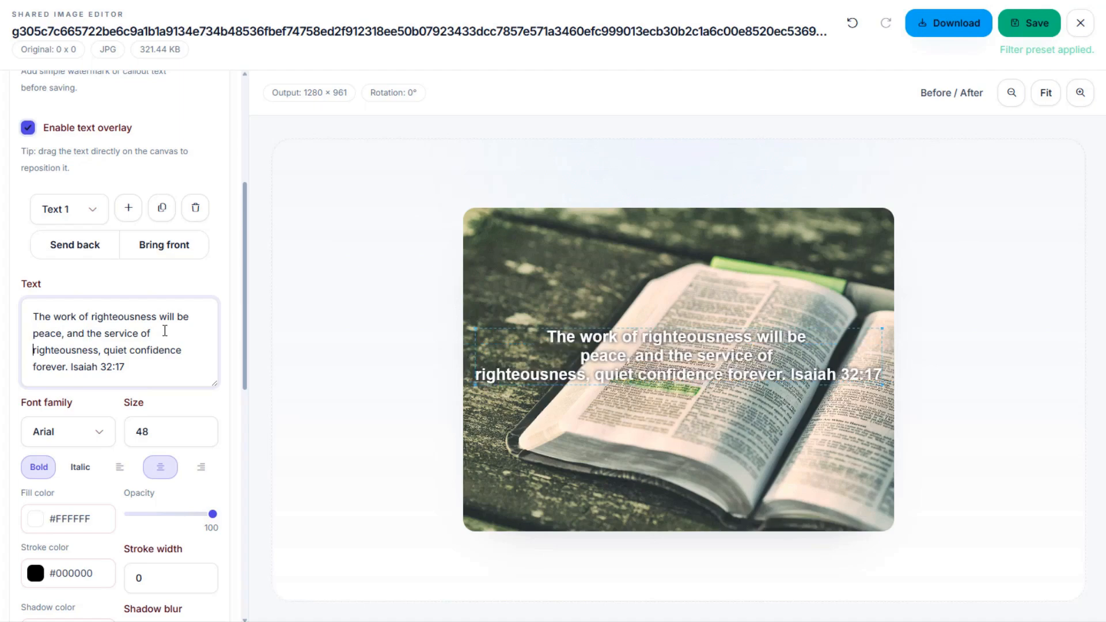
pyautogui.click(188, 350)
pyautogui.press('Return')
# Set the verse text's stroke width to 7 and save the edited image to Files.
pyautogui.scroll(-7, 233, 360)
pyautogui.click(202, 156)
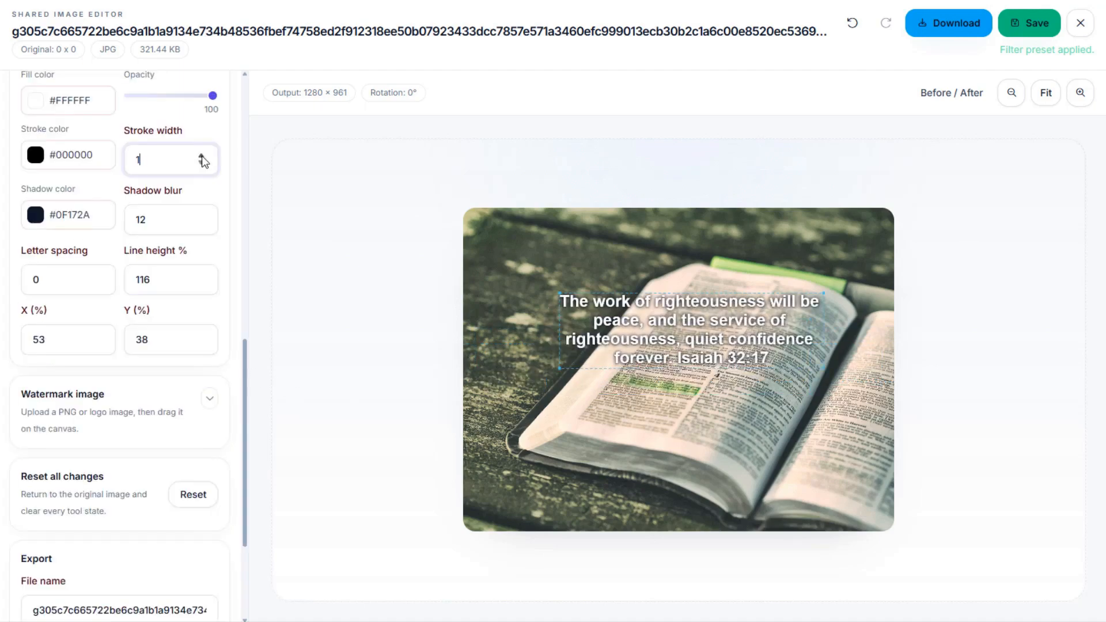
pyautogui.click(202, 156)
pyautogui.click(202, 156)
pyautogui.click(202, 156)
pyautogui.click(201, 156)
pyautogui.click(202, 156)
pyautogui.click(201, 156)
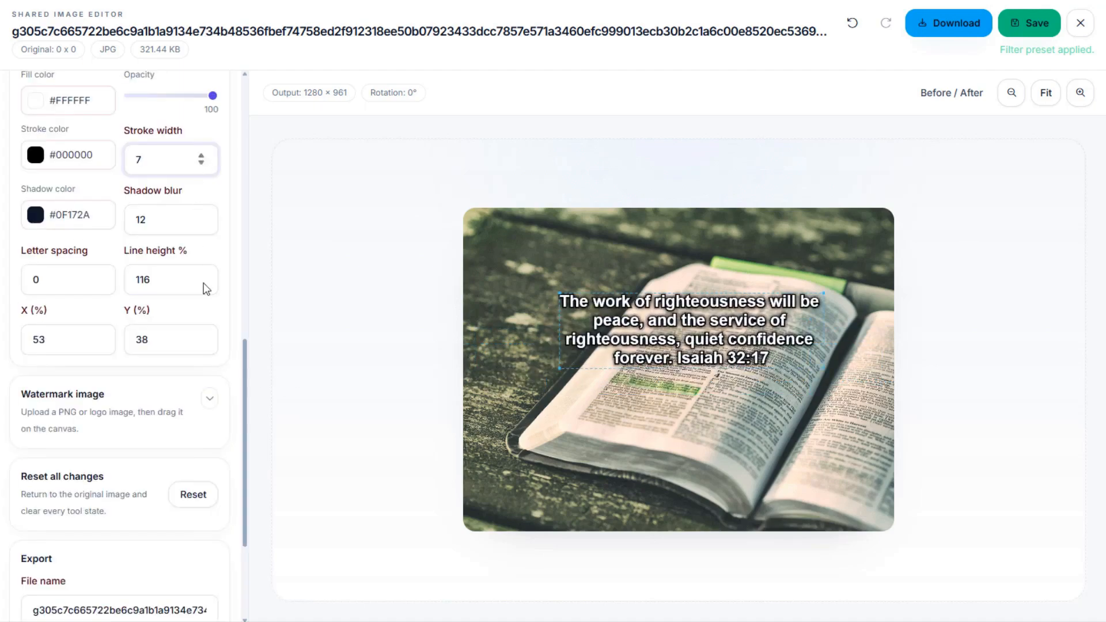
pyautogui.scroll(-3, 190, 323)
pyautogui.click(1029, 23)
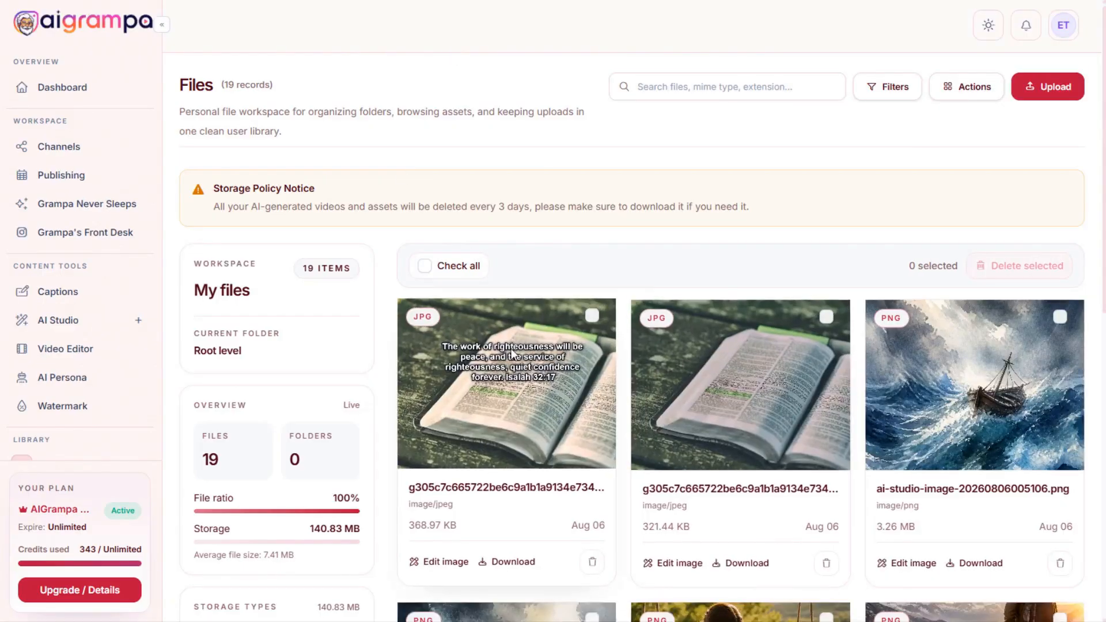
# Look over the saved verse image beside its original in Files, and review the system management options.
pyautogui.scroll(-3, 713, 372)
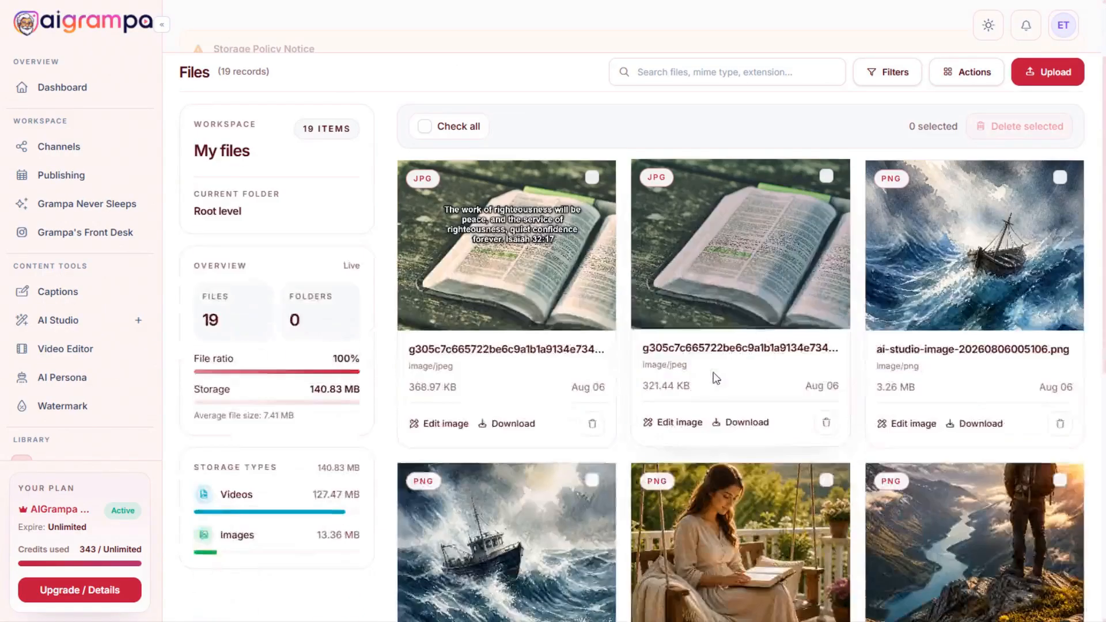
pyautogui.scroll(2, 713, 372)
pyautogui.scroll(-1, 566, 374)
pyautogui.scroll(2, 565, 373)
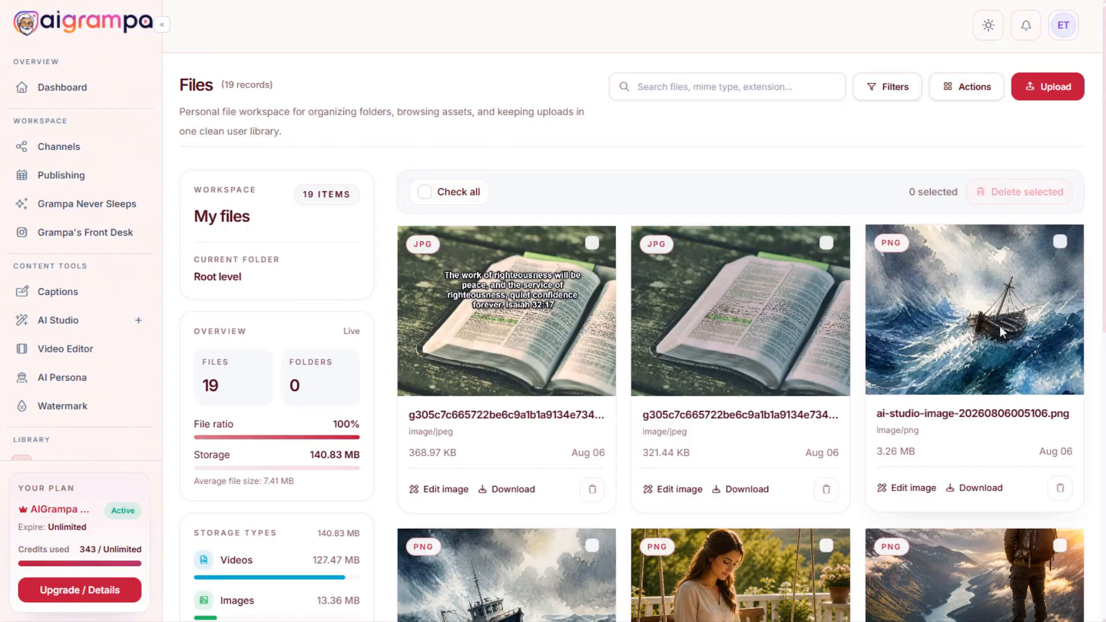
pyautogui.scroll(-5, 115, 317)
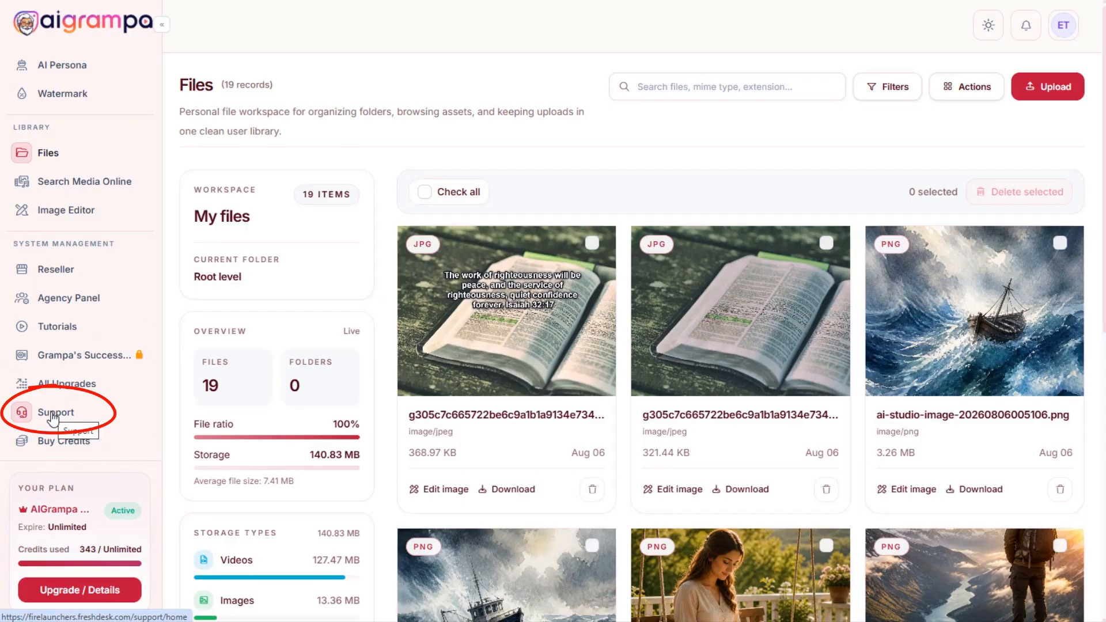
pyautogui.scroll(5, 52, 418)
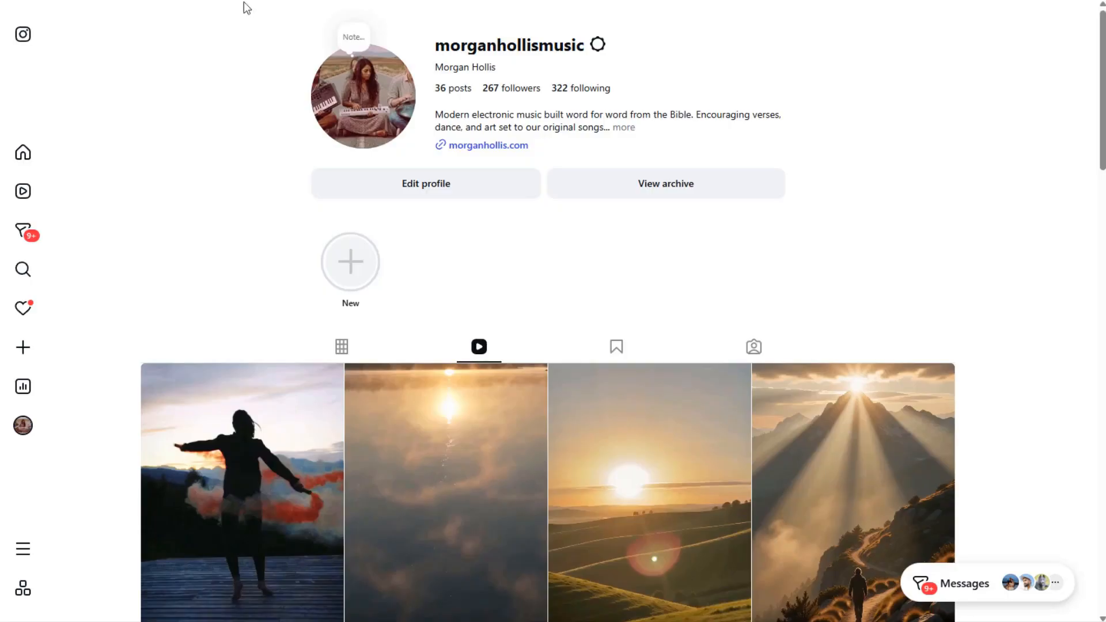
# Switch to Instagram, look through the music profile's reels and open the lake sunrise reel captioned with Psalm 46:10.
pyautogui.scroll(-7, 1000, 198)
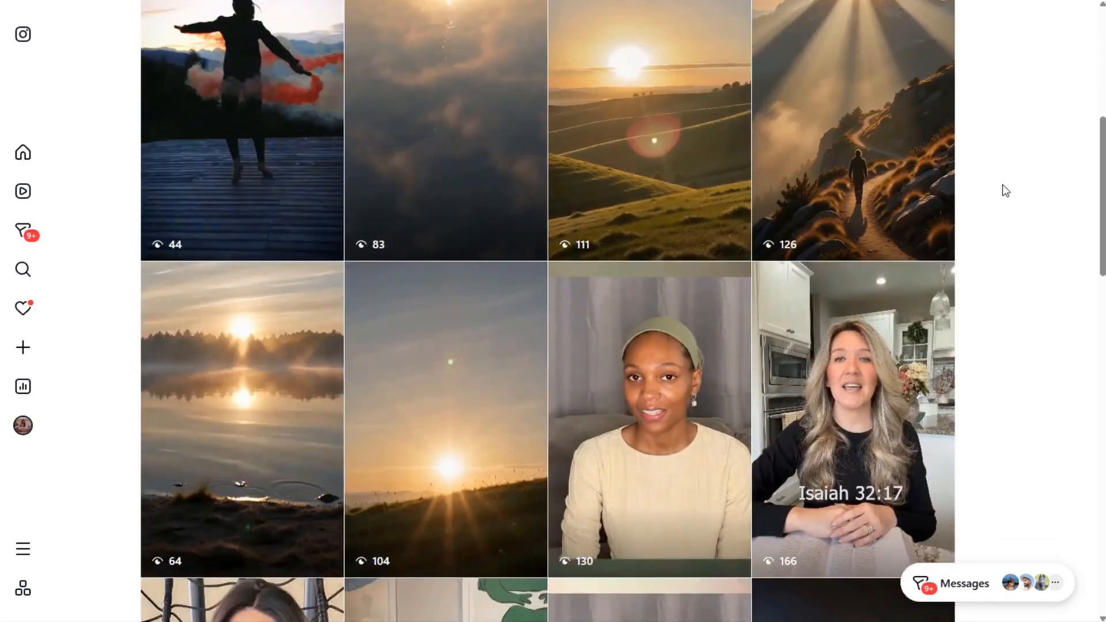
pyautogui.click(250, 320)
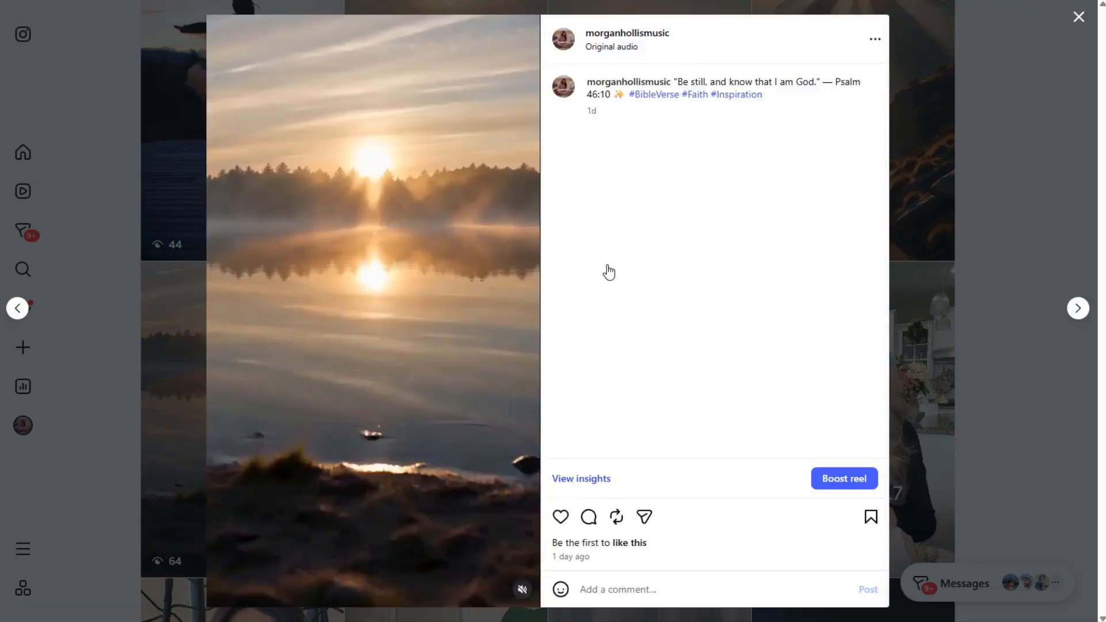
pyautogui.click(527, 563)
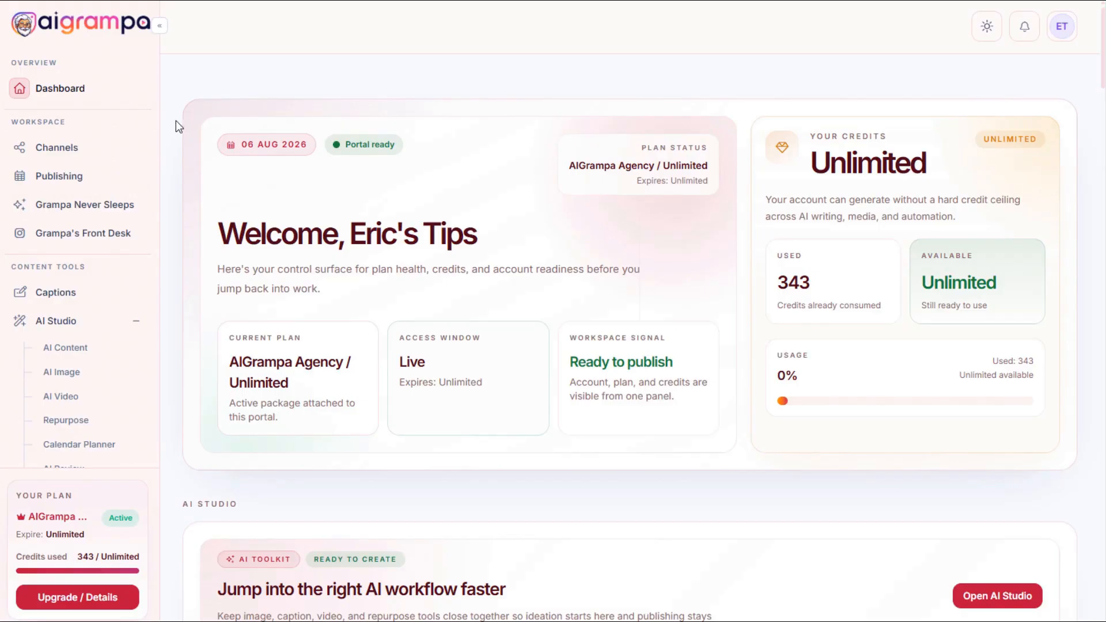
# Look through the dashboard's navigation options, then open Publishing and view the August 2026 calendar.
pyautogui.scroll(-9, 110, 185)
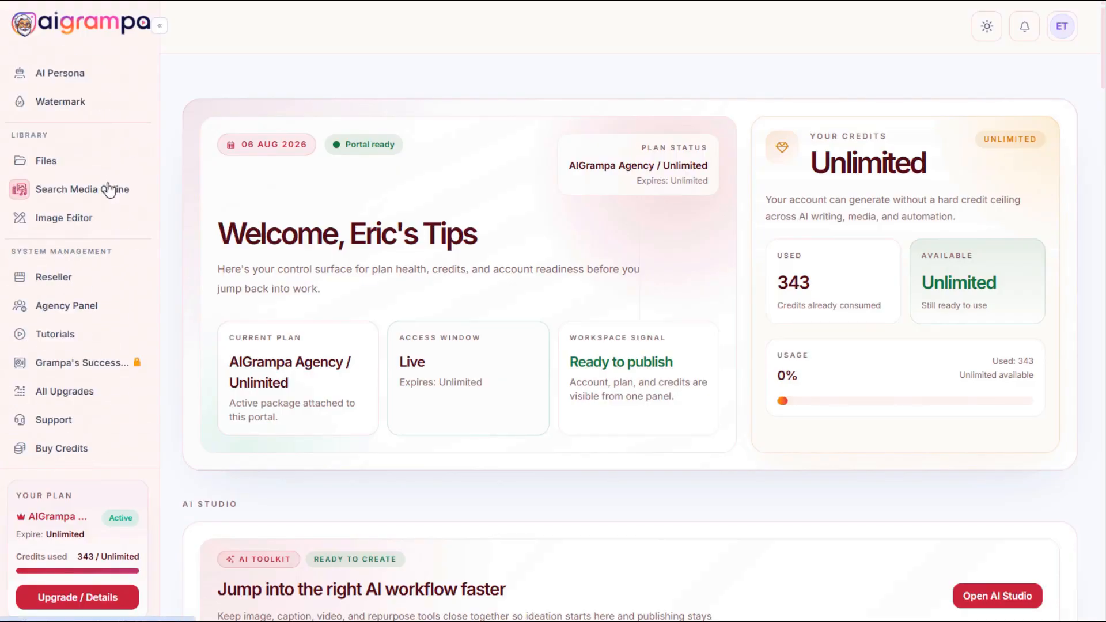
pyautogui.scroll(9, 110, 190)
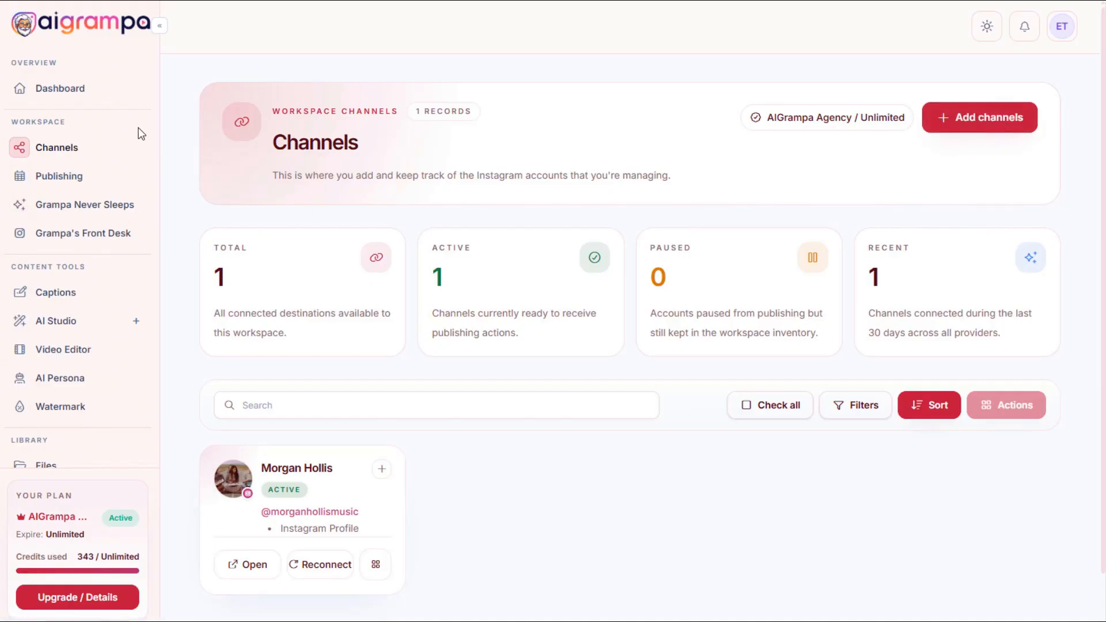
pyautogui.click(59, 179)
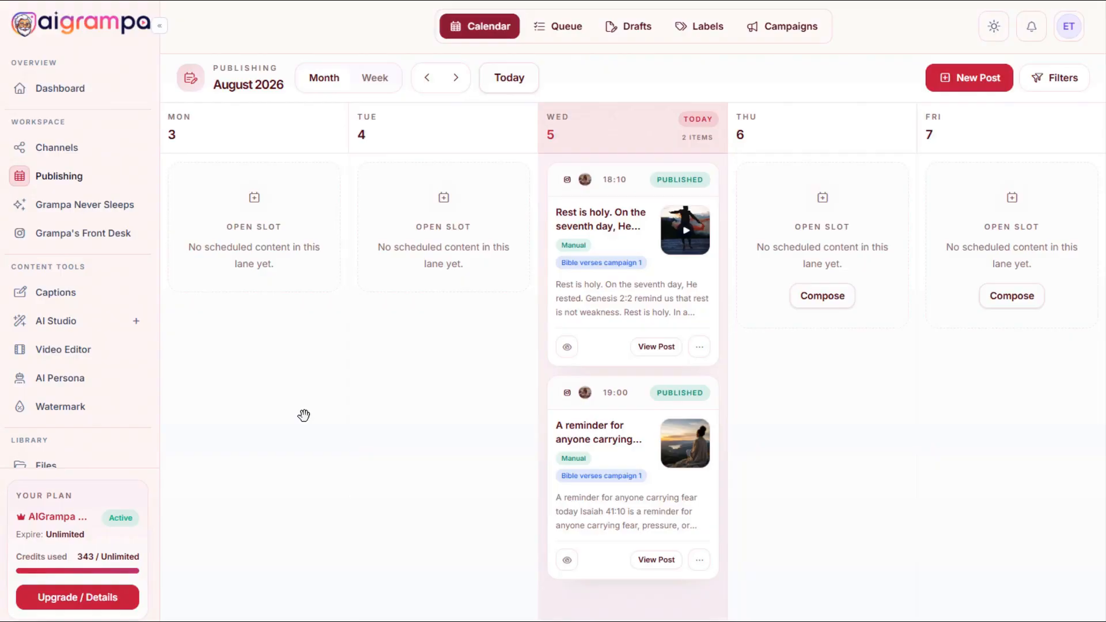
pyautogui.scroll(-3, 113, 341)
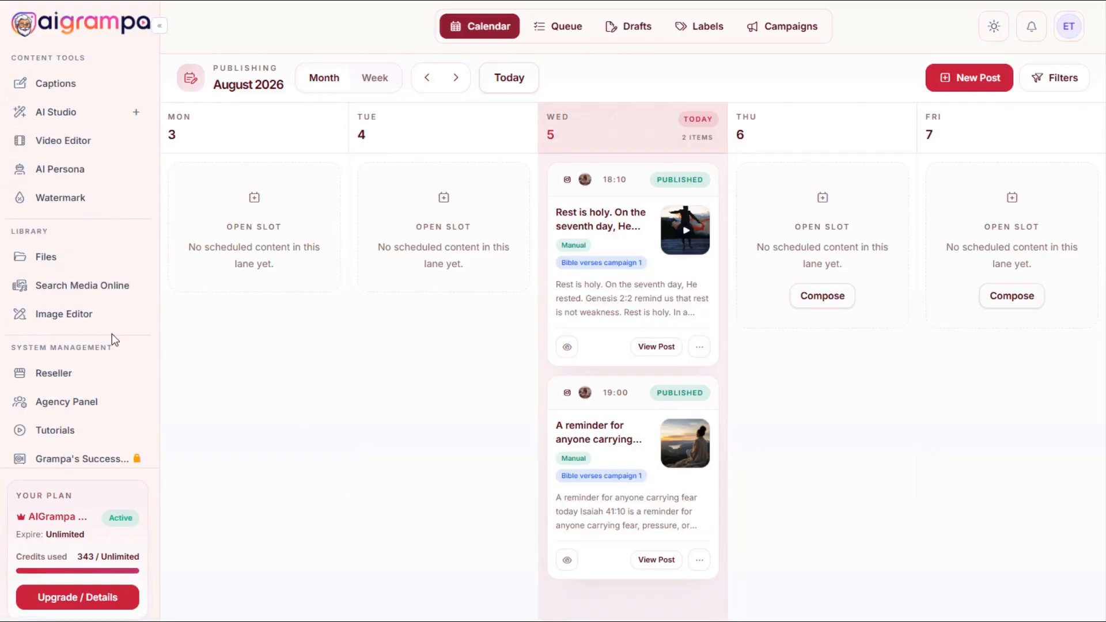
pyautogui.scroll(1, 109, 230)
pyautogui.click(132, 184)
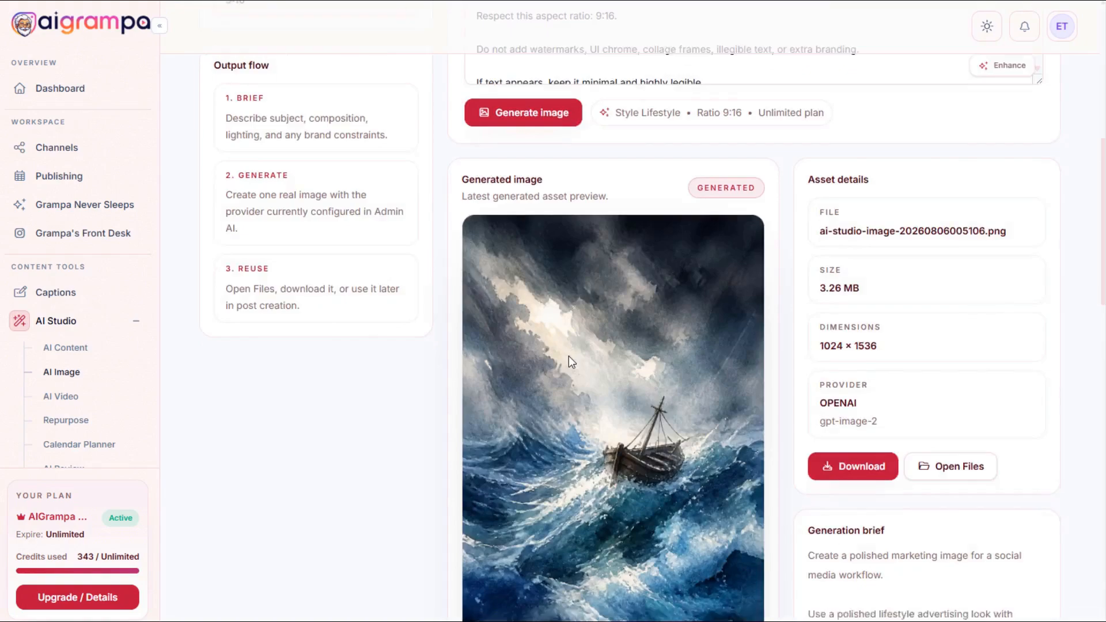
# Examine the generated stormy-sea boat image and its asset details in AI Image.
pyautogui.scroll(-2, 569, 356)
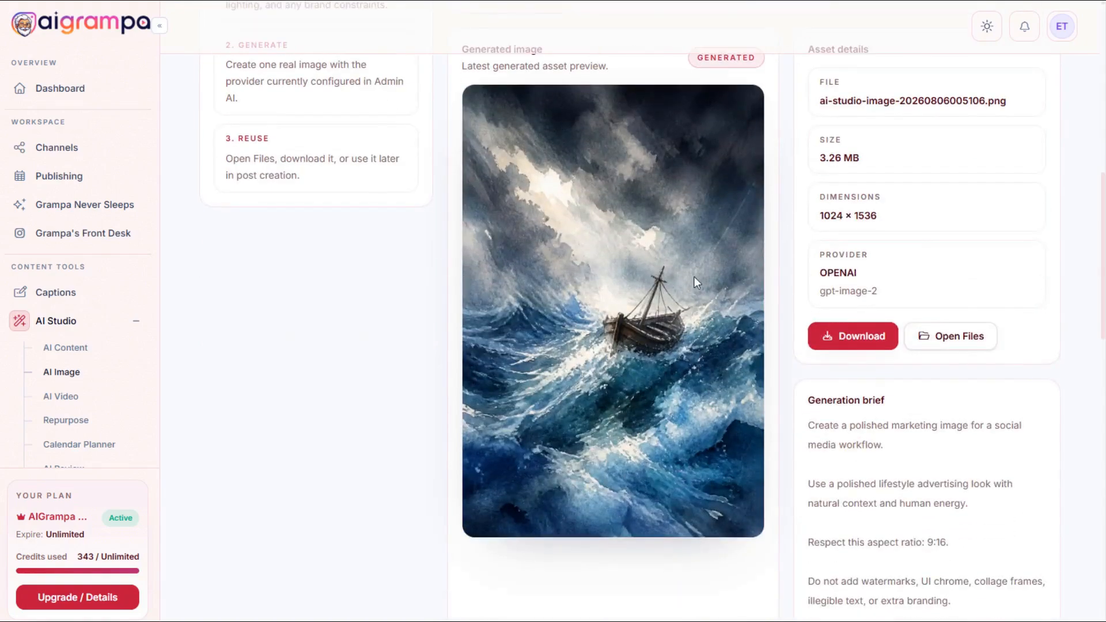
pyautogui.scroll(1, 655, 298)
pyautogui.scroll(-2, 651, 305)
pyautogui.scroll(2, 646, 313)
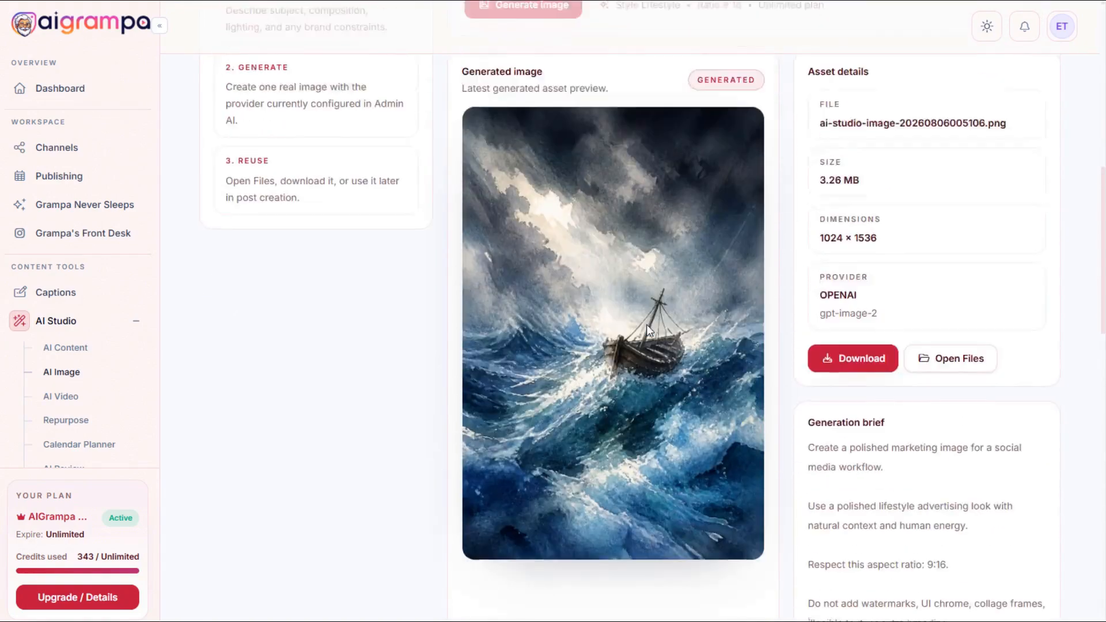
pyautogui.scroll(-1, 646, 324)
pyautogui.scroll(1, 645, 324)
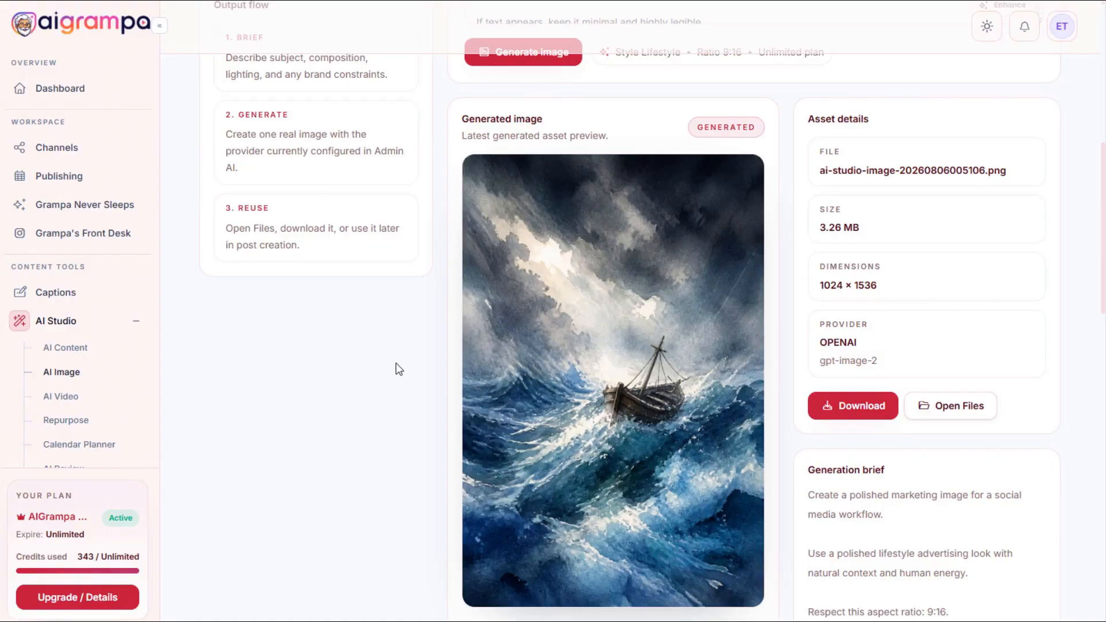
# Open AI Content and review its template categories, prompt builder and generation settings.
pyautogui.click(71, 349)
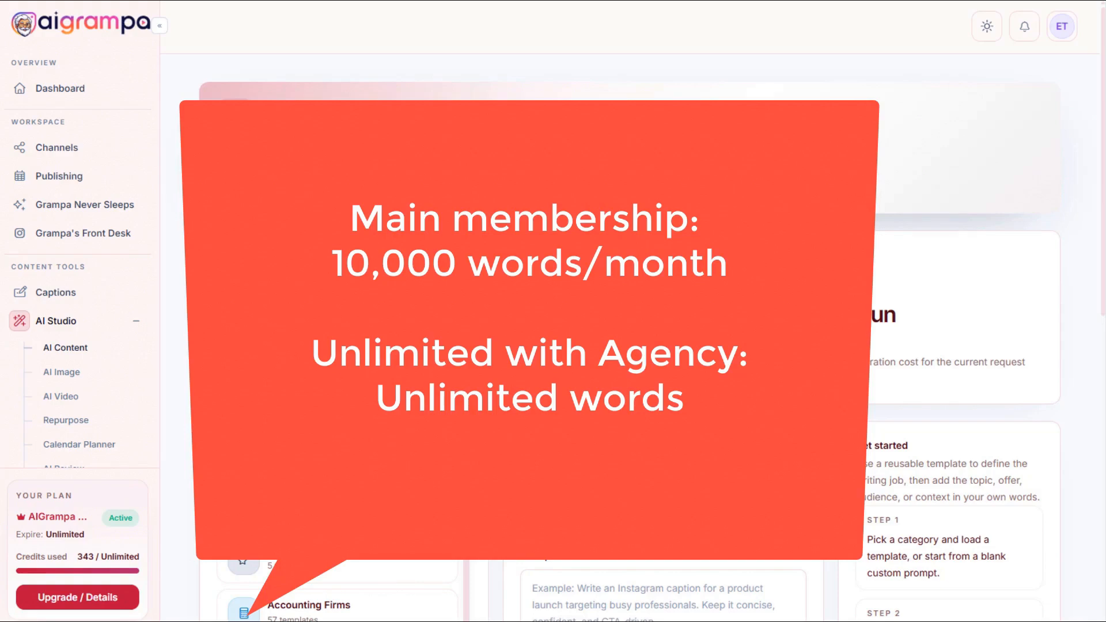
pyautogui.scroll(-4, 634, 345)
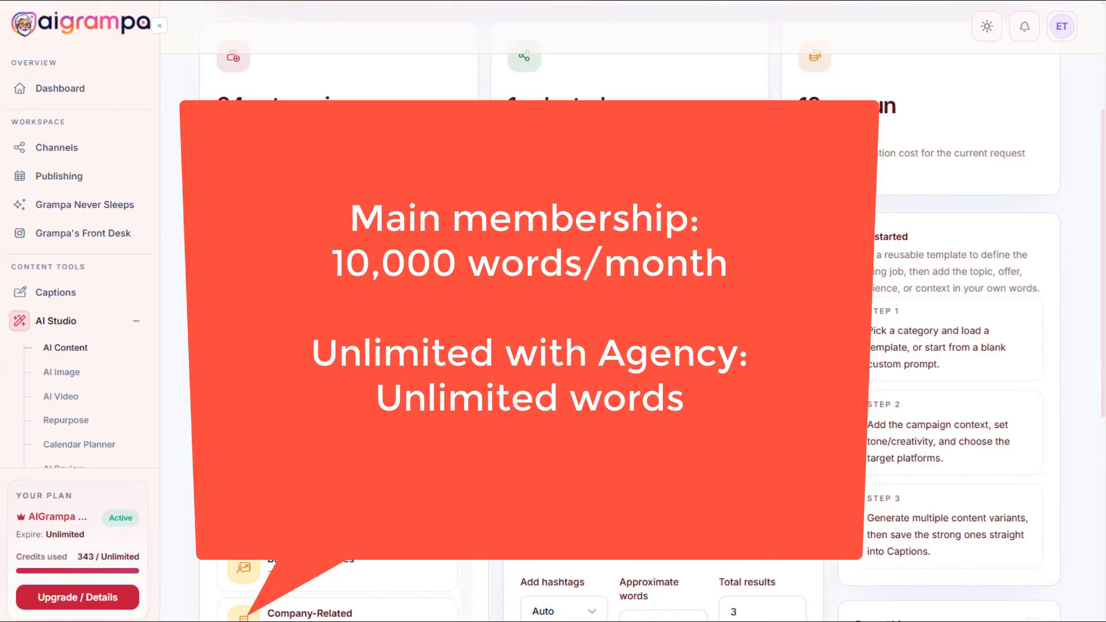
pyautogui.scroll(4, 634, 346)
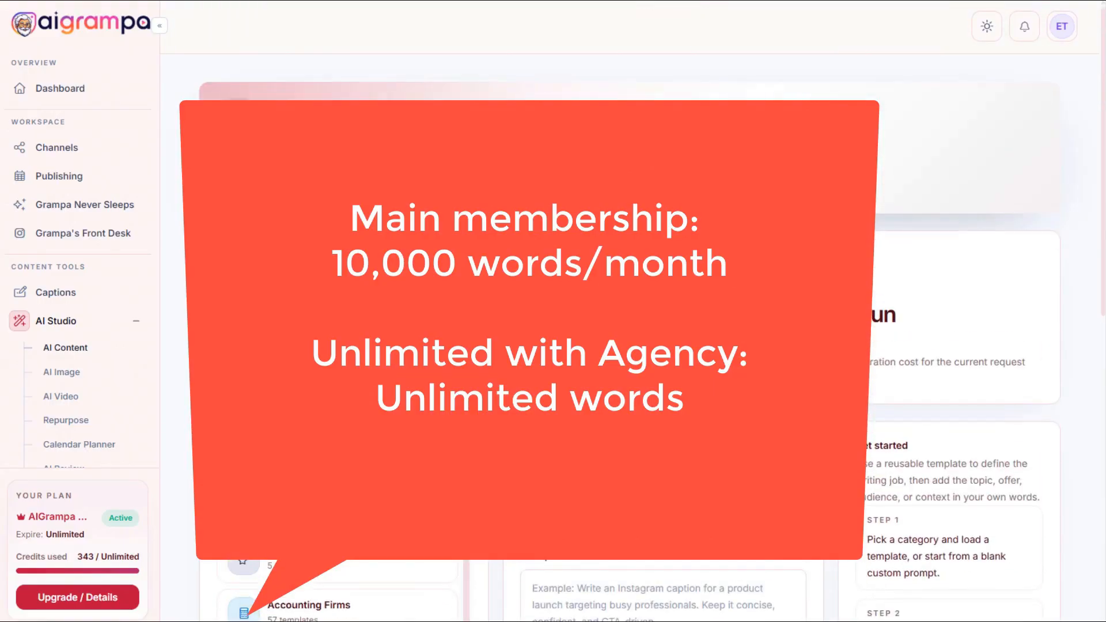
pyautogui.scroll(-3, 634, 346)
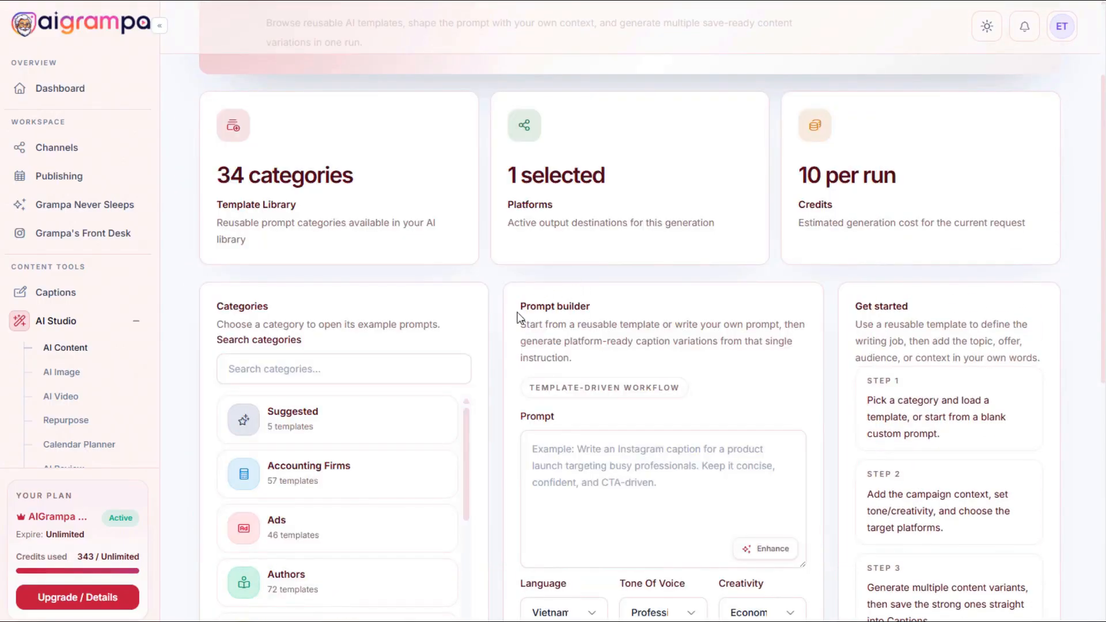
pyautogui.scroll(-3, 521, 318)
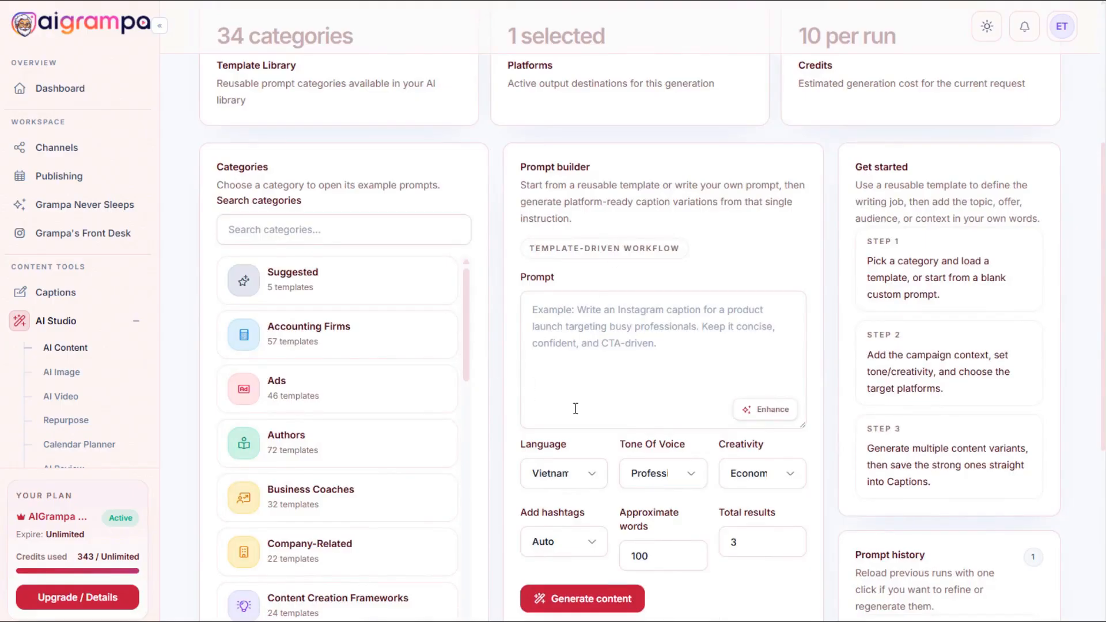
pyautogui.scroll(3, 485, 302)
pyautogui.scroll(3, 492, 315)
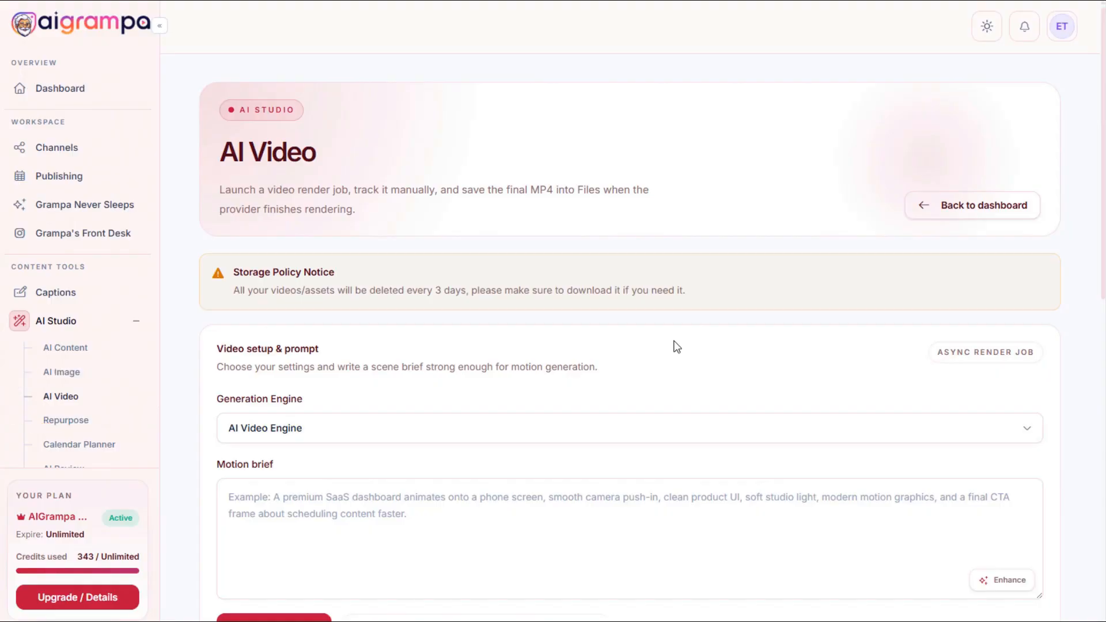
# Review the AI Video page's generation engine, motion brief and video job sections.
pyautogui.scroll(-5, 662, 354)
pyautogui.scroll(4, 657, 361)
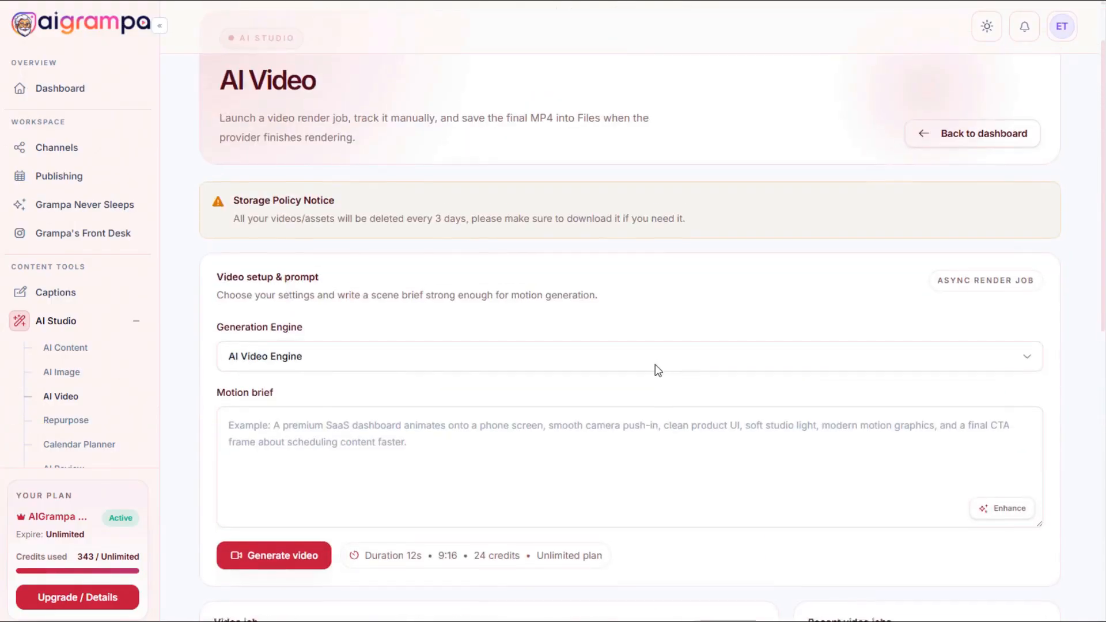
pyautogui.scroll(-7, 654, 365)
pyautogui.scroll(8, 655, 365)
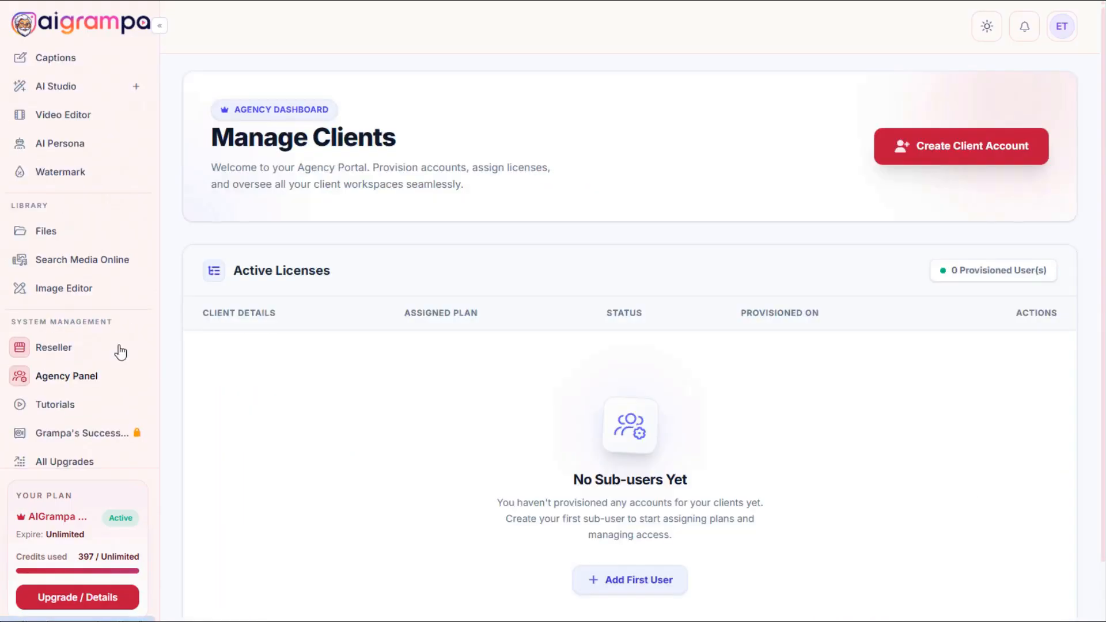
# Open Grampa's Front Desk from the Agency Panel and start a new Instagram automation.
pyautogui.scroll(1, 118, 347)
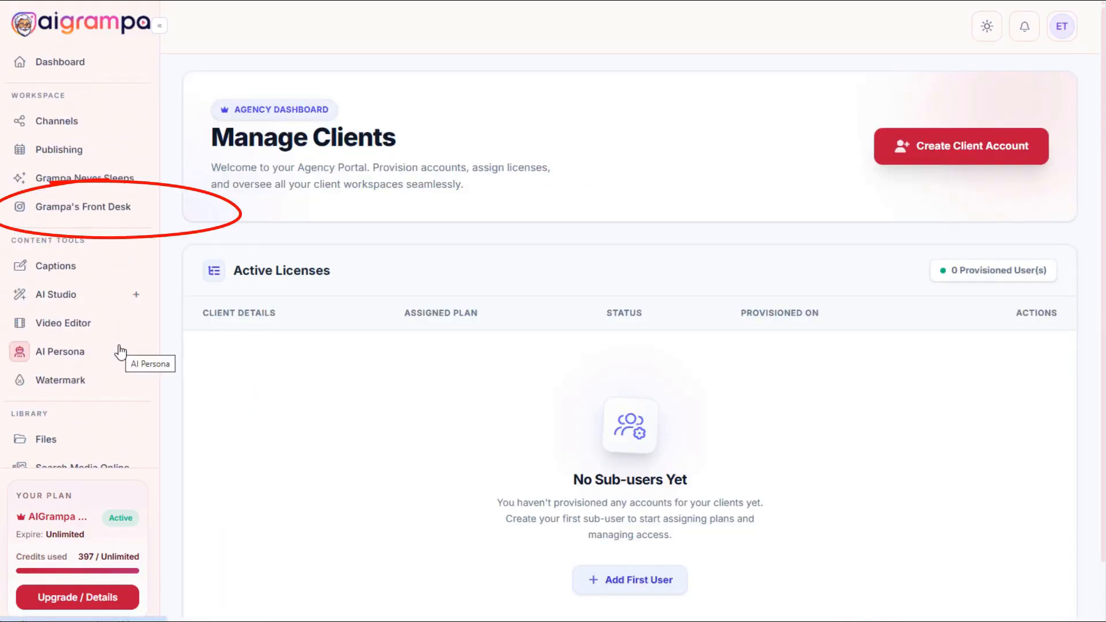
pyautogui.click(88, 215)
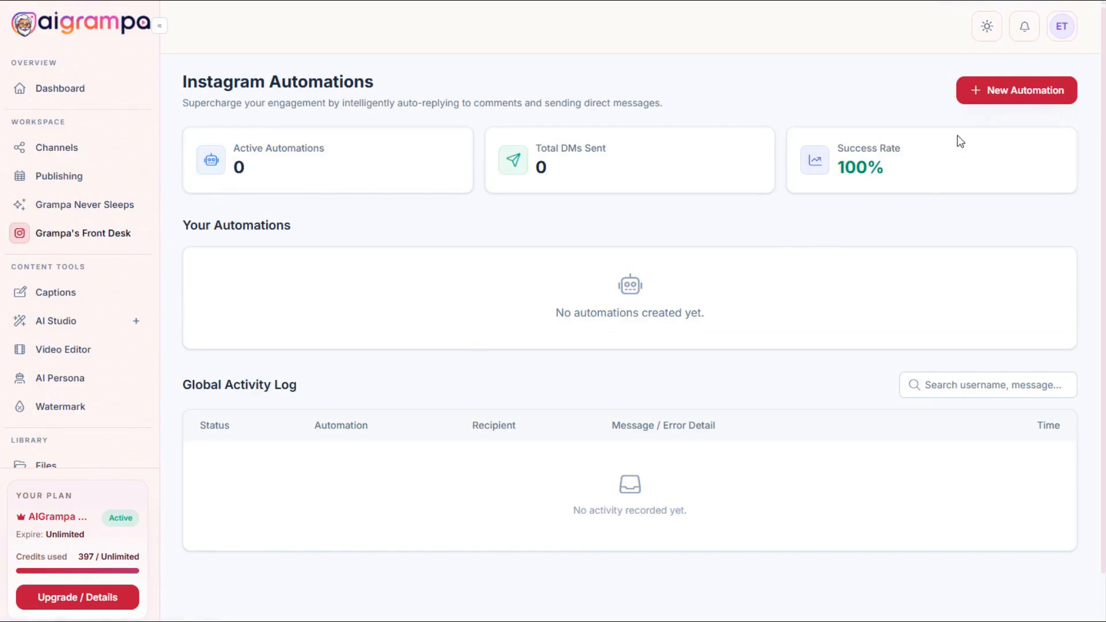
pyautogui.click(972, 97)
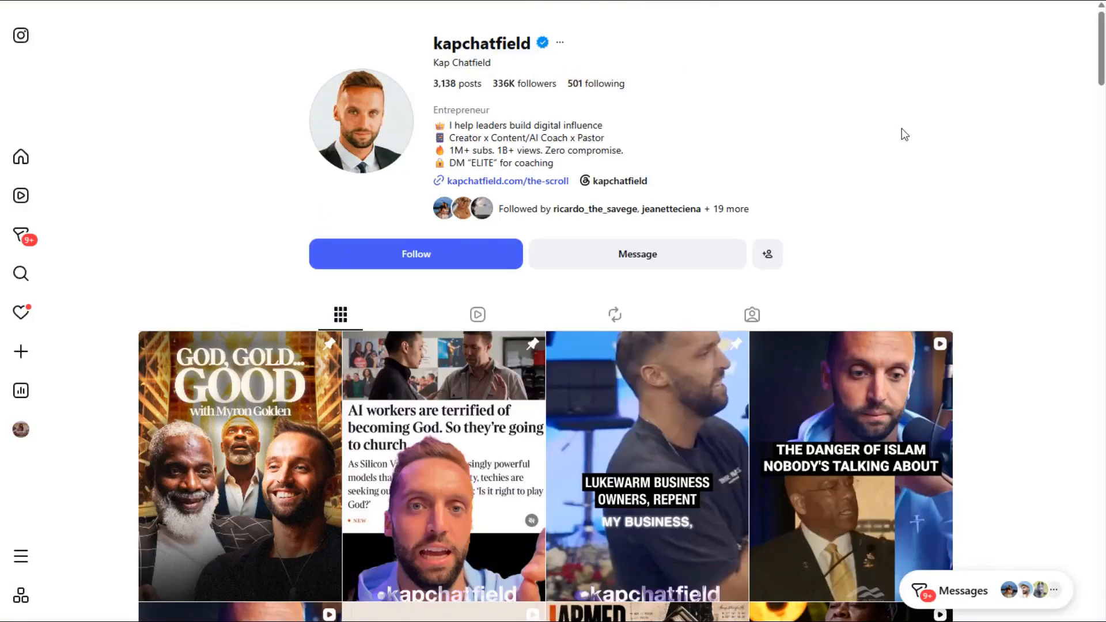
# Switch to Instagram, open the creator's pinned "AI workers are terrified of becoming God" reel and highlight its "Comment SCROLL" newsletter offer.
pyautogui.scroll(-3, 901, 128)
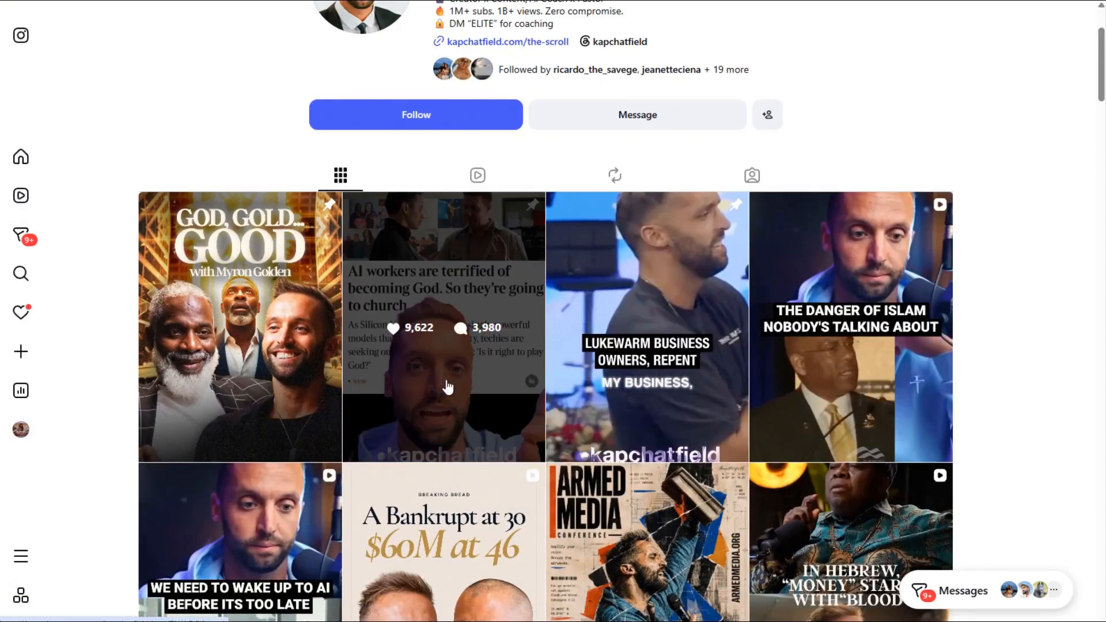
pyautogui.scroll(1, 497, 394)
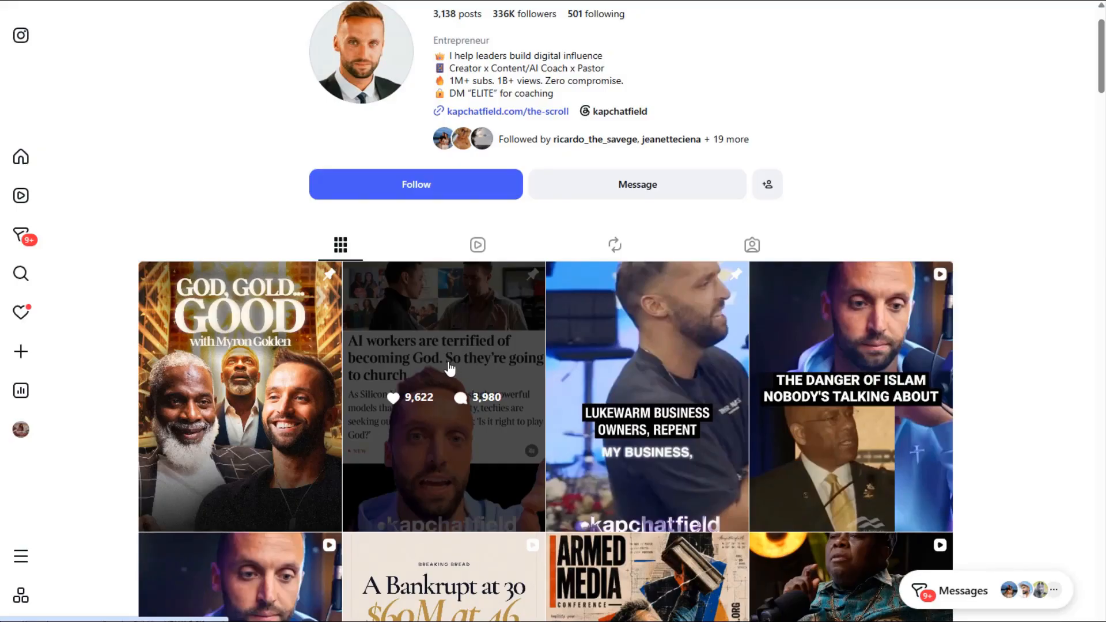
pyautogui.click(428, 342)
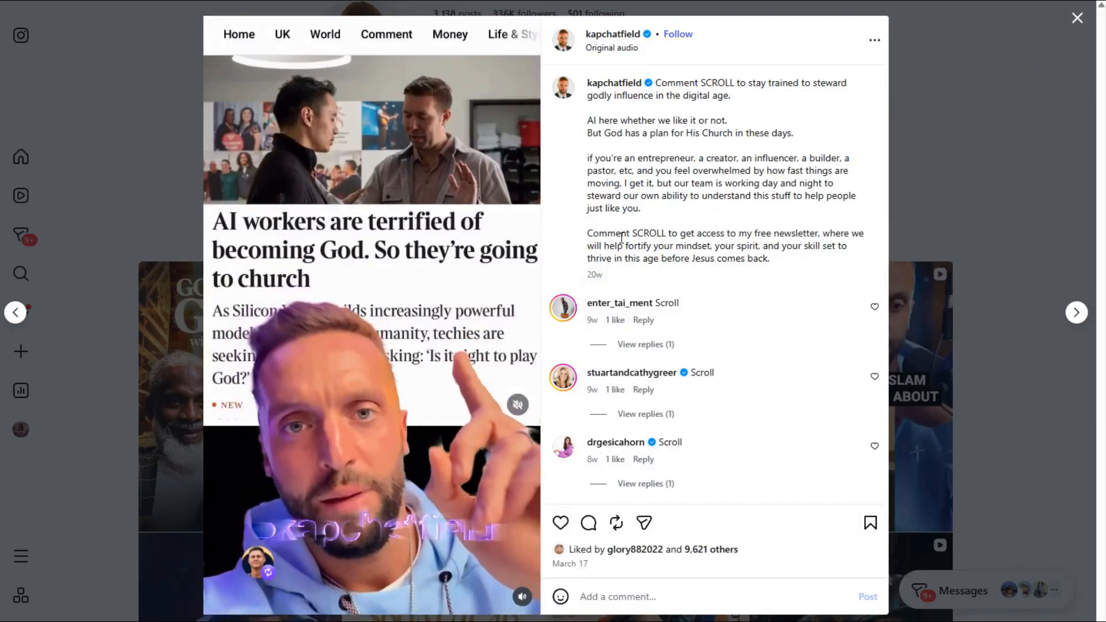
pyautogui.moveTo(632, 233); pyautogui.dragTo(819, 227)
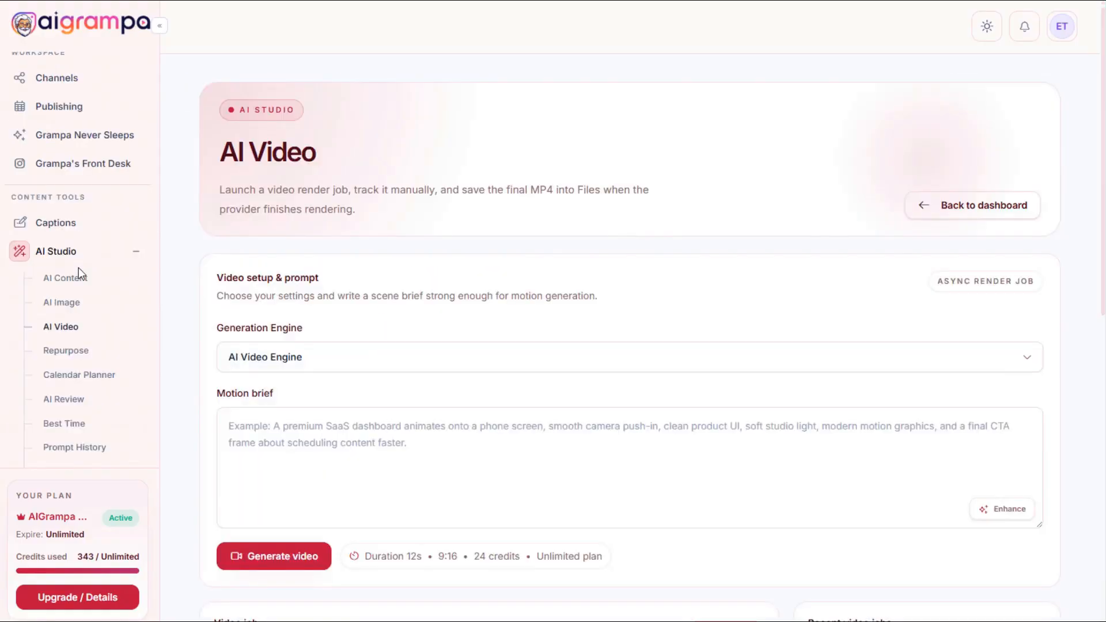
# Switch back to AIGrampa, look through the content, library and system management tools, and open the Agency Panel.
pyautogui.scroll(-8, 77, 274)
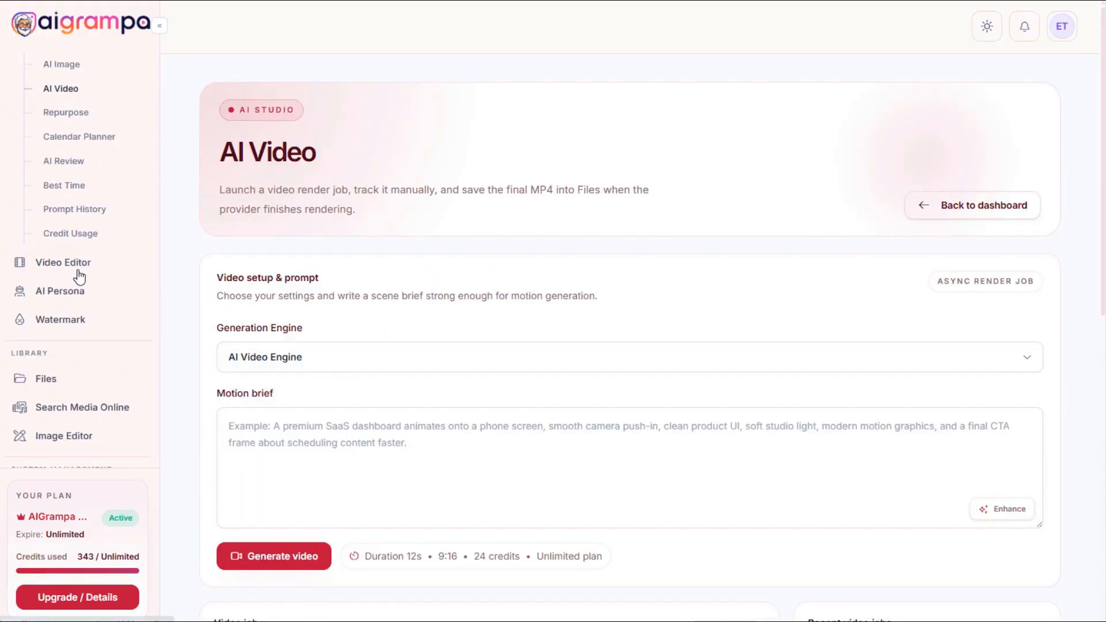
pyautogui.scroll(3, 79, 276)
pyautogui.scroll(-3, 78, 277)
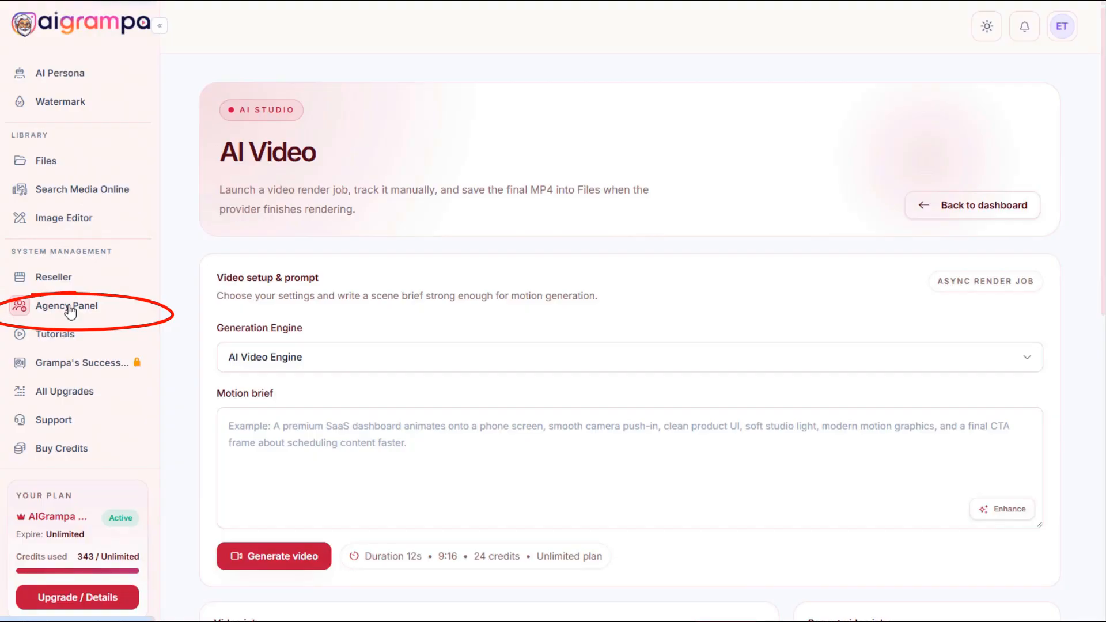
pyautogui.click(70, 311)
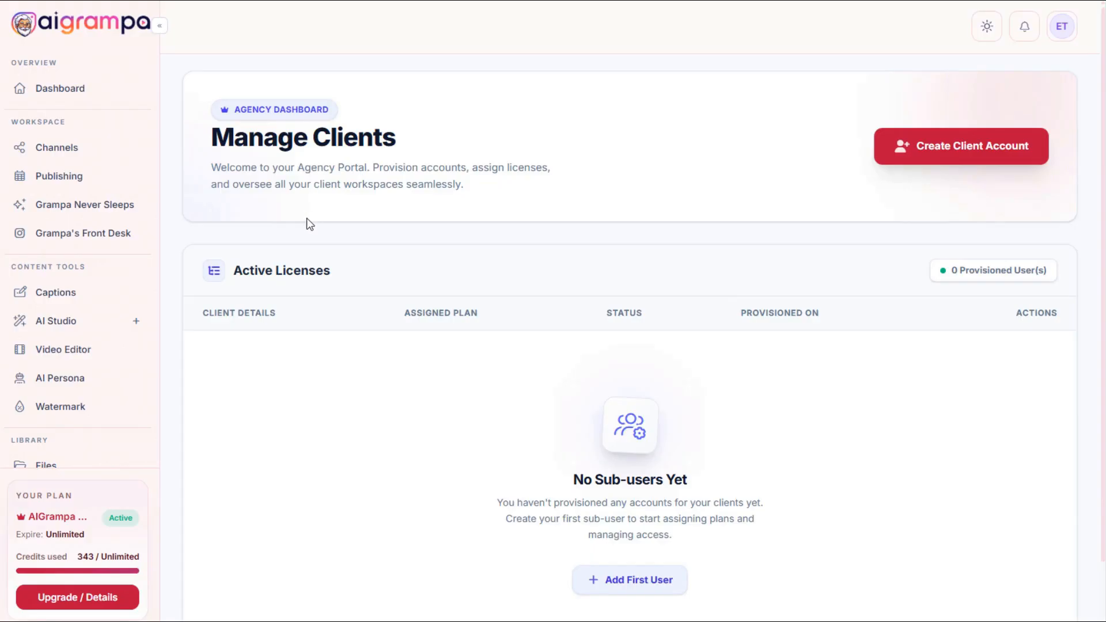
# Open Repurpose in AI Studio and examine its rewrite setup, source content, target platforms and repurpose flow.
pyautogui.click(134, 322)
pyautogui.scroll(-1, 119, 329)
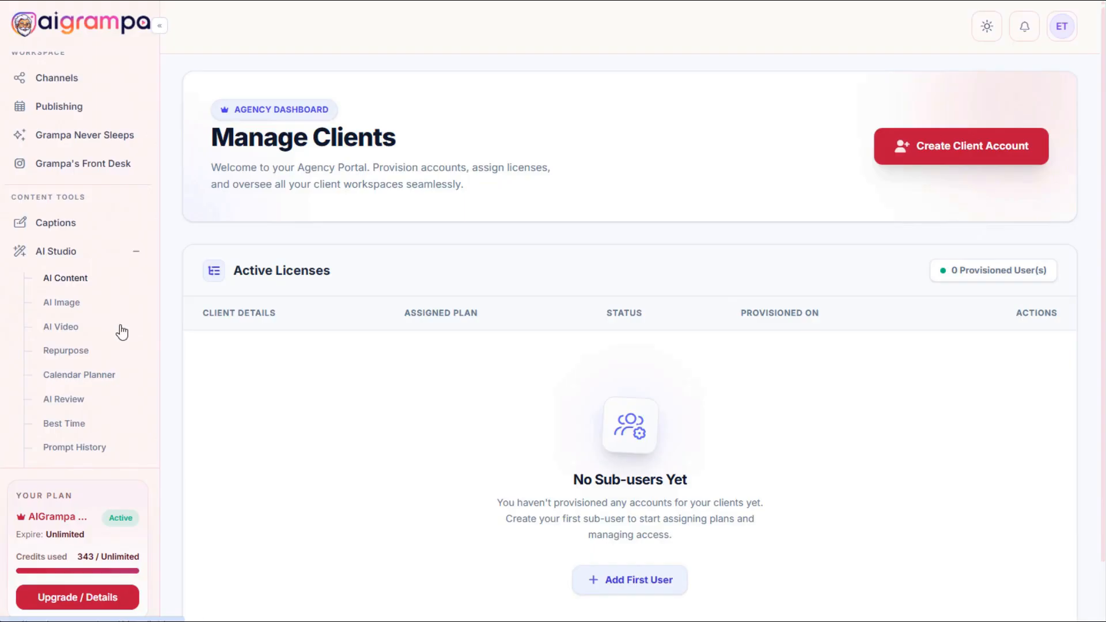
pyautogui.click(62, 352)
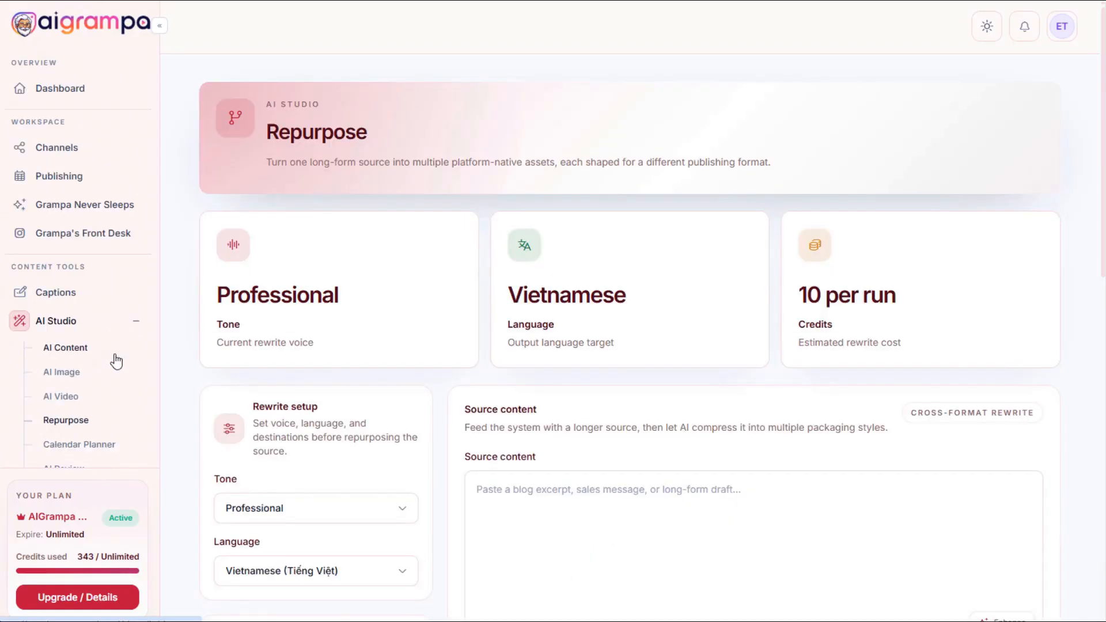
pyautogui.scroll(-3, 105, 328)
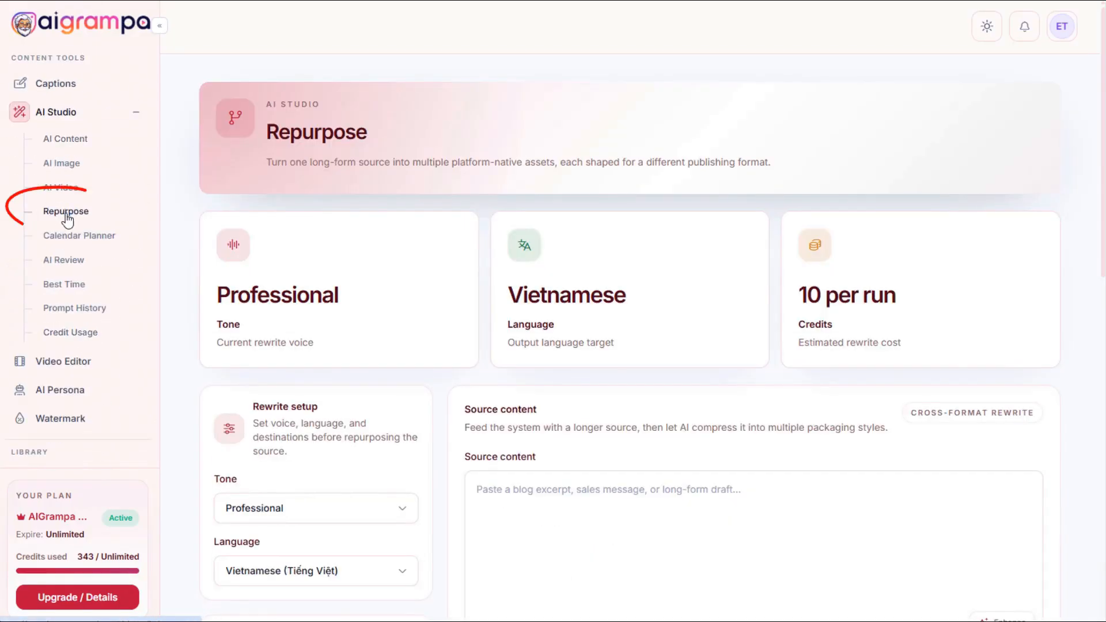
pyautogui.scroll(-10, 879, 291)
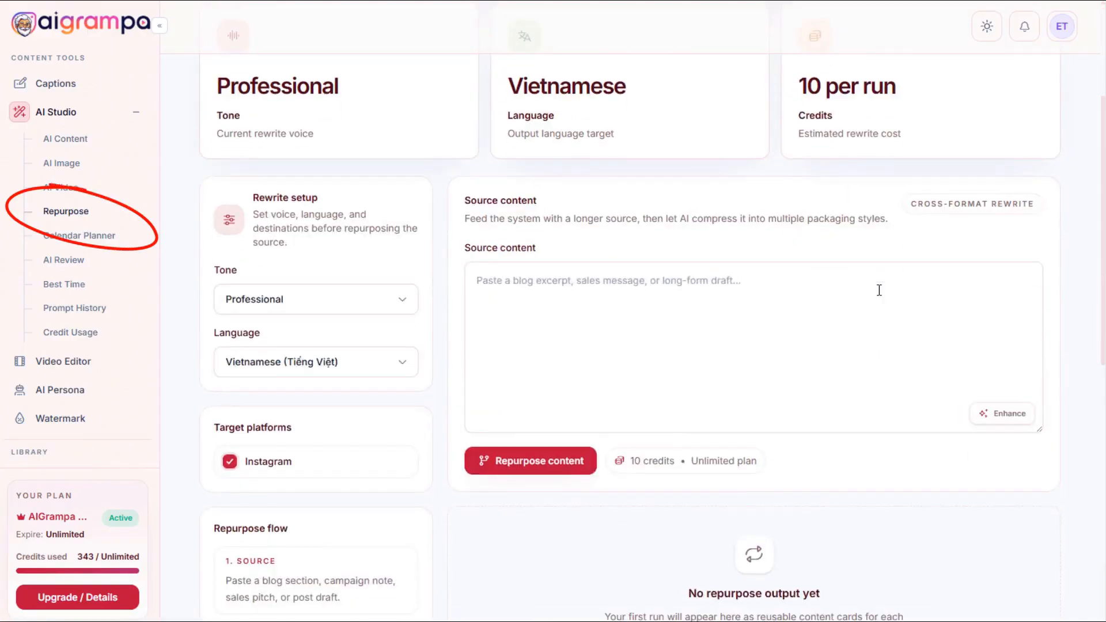
pyautogui.scroll(-3, 873, 340)
pyautogui.scroll(6, 868, 351)
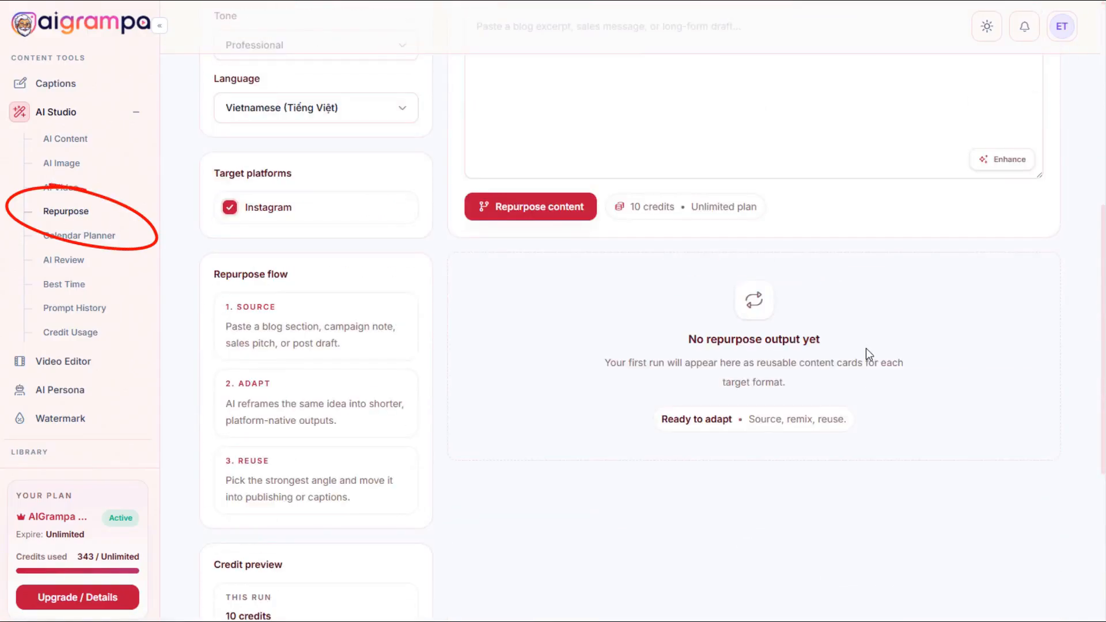
pyautogui.scroll(3, 864, 358)
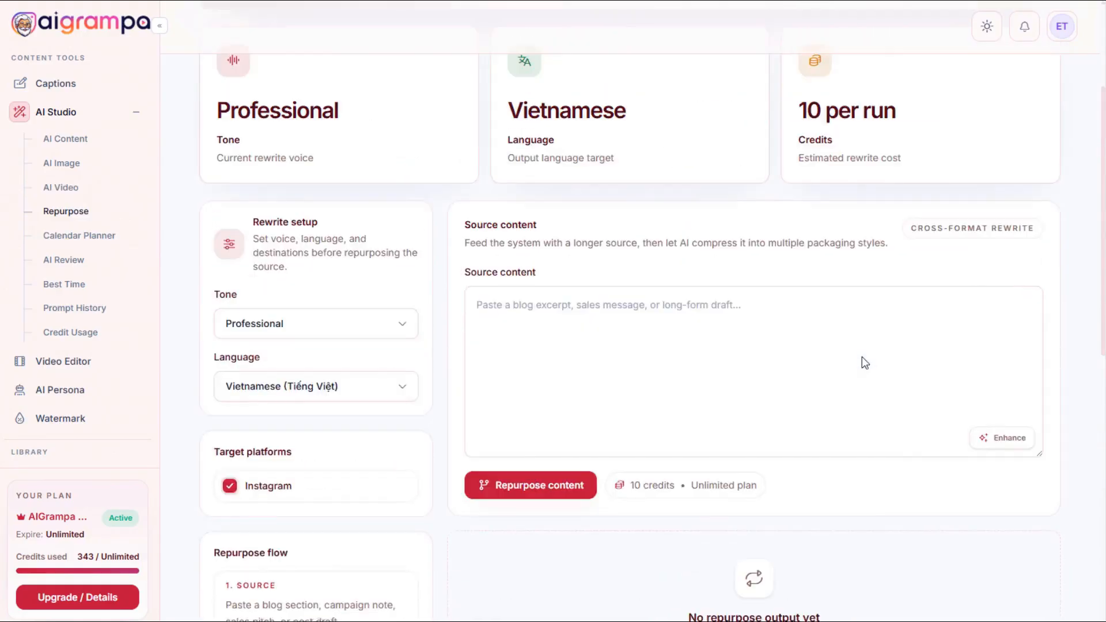
pyautogui.scroll(-2, 380, 382)
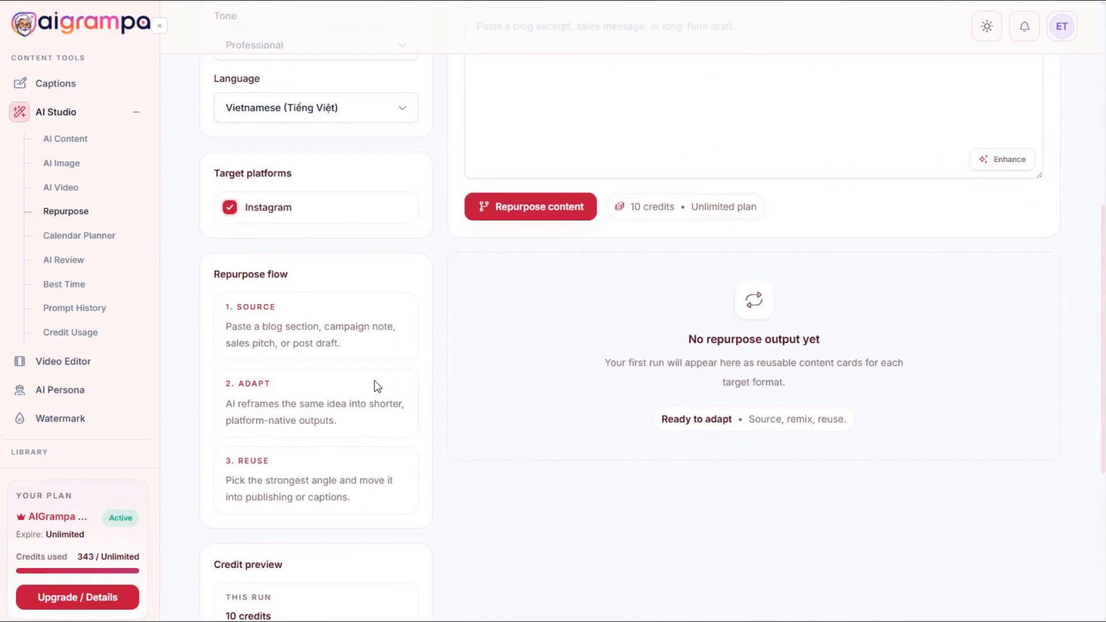
pyautogui.scroll(-2, 108, 257)
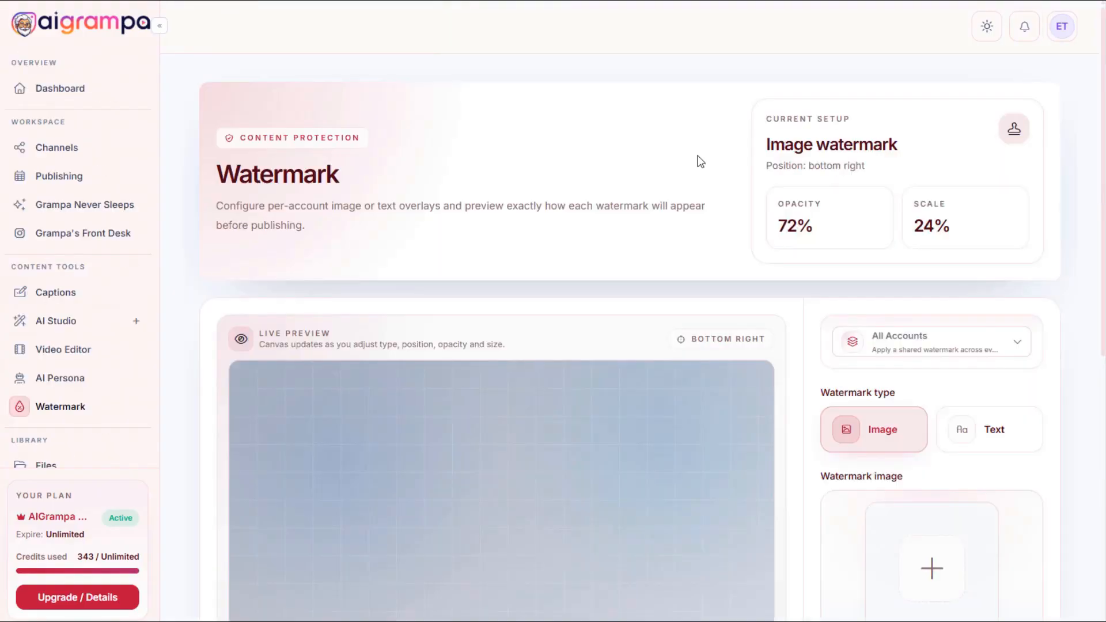
# Look over the Watermark tool's live preview, account choice, image and text types, position, size and transparency settings.
pyautogui.scroll(-5, 700, 161)
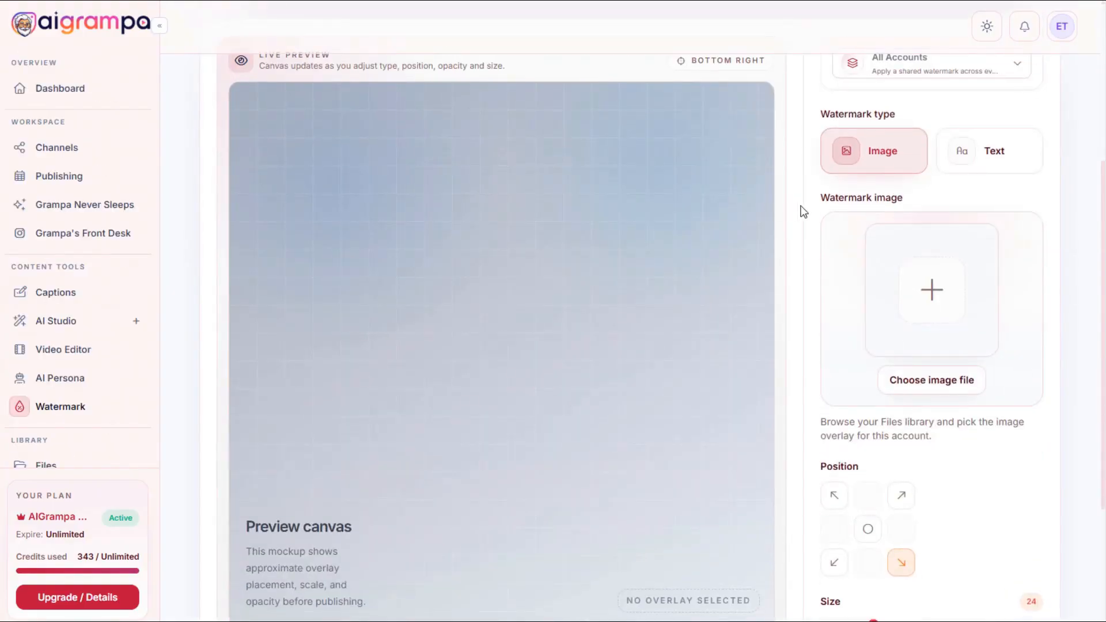
pyautogui.scroll(-3, 803, 210)
pyautogui.scroll(8, 831, 241)
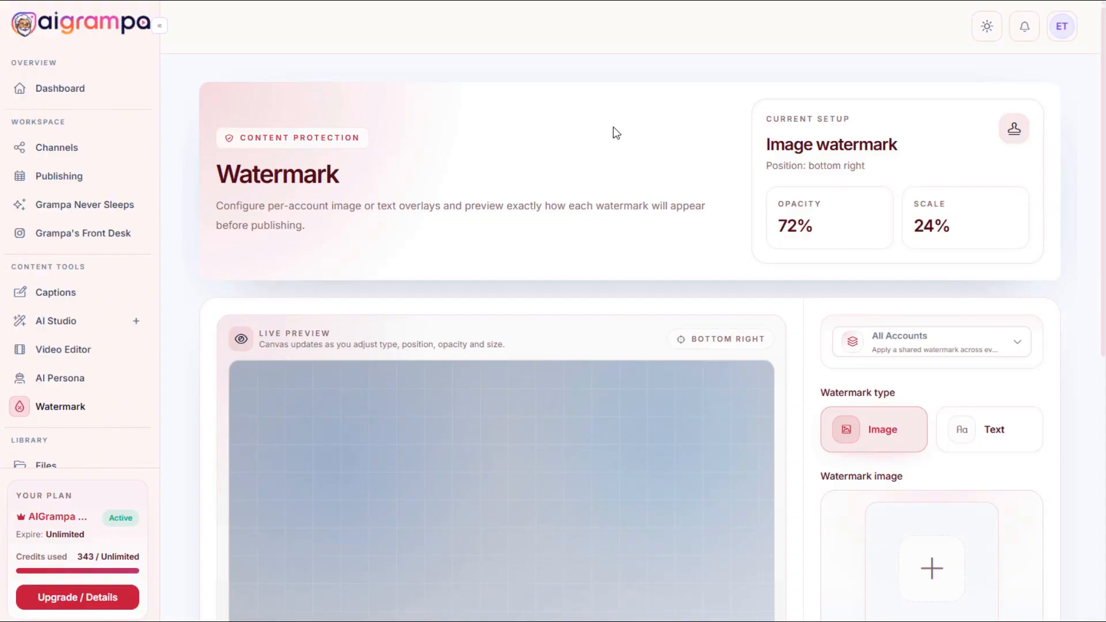
pyautogui.scroll(-3, 765, 116)
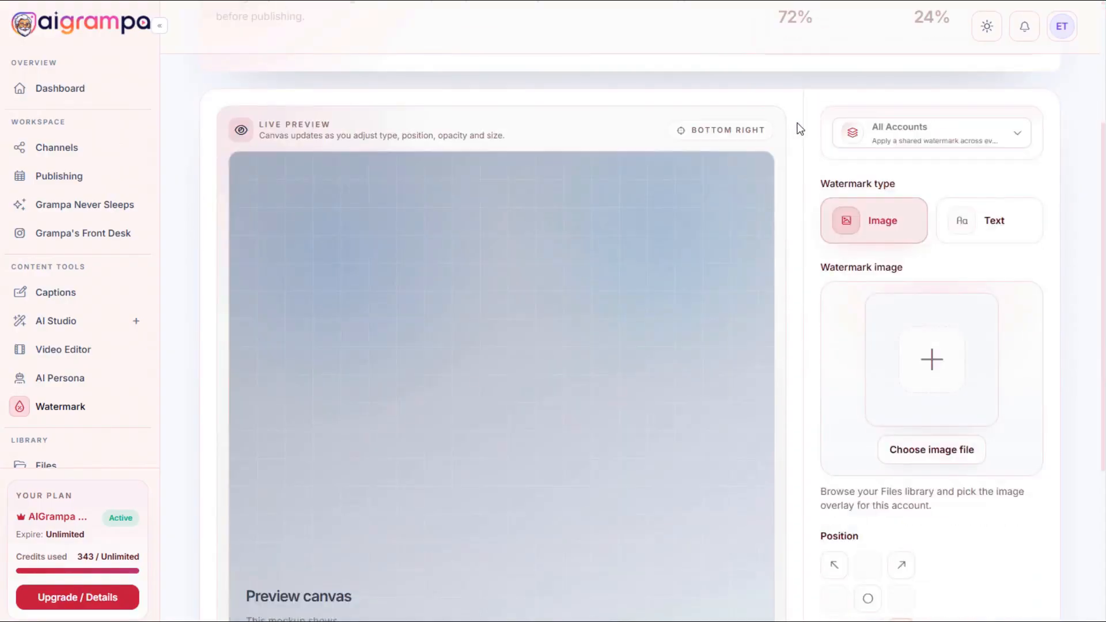
pyautogui.scroll(-3, 795, 129)
pyautogui.scroll(3, 804, 130)
pyautogui.scroll(4, 804, 130)
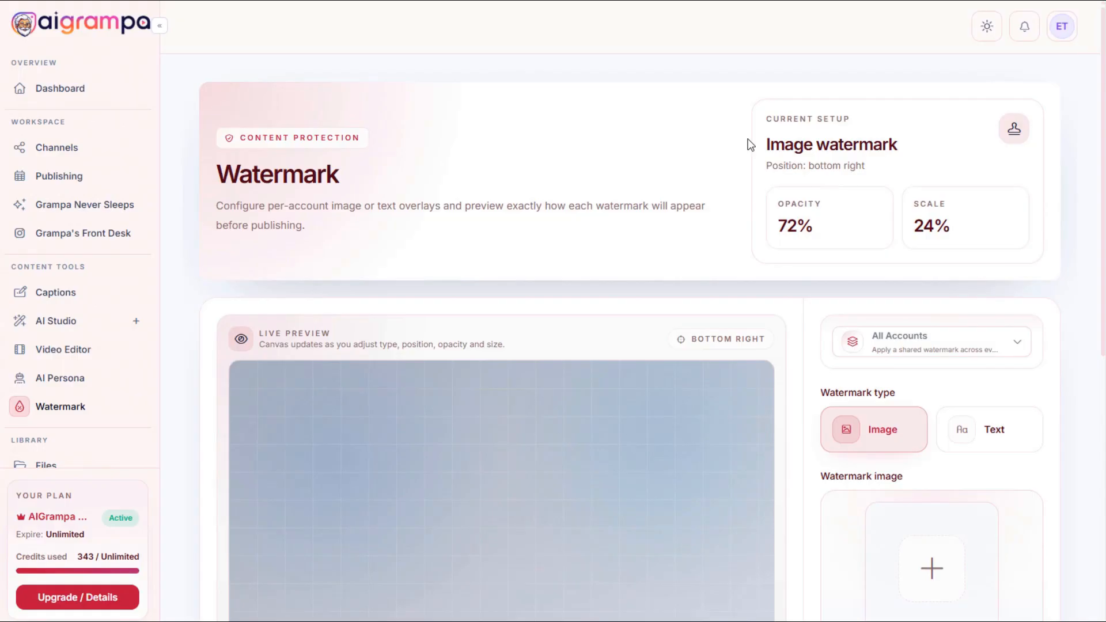
pyautogui.scroll(-3, 747, 142)
pyautogui.scroll(-5, 805, 151)
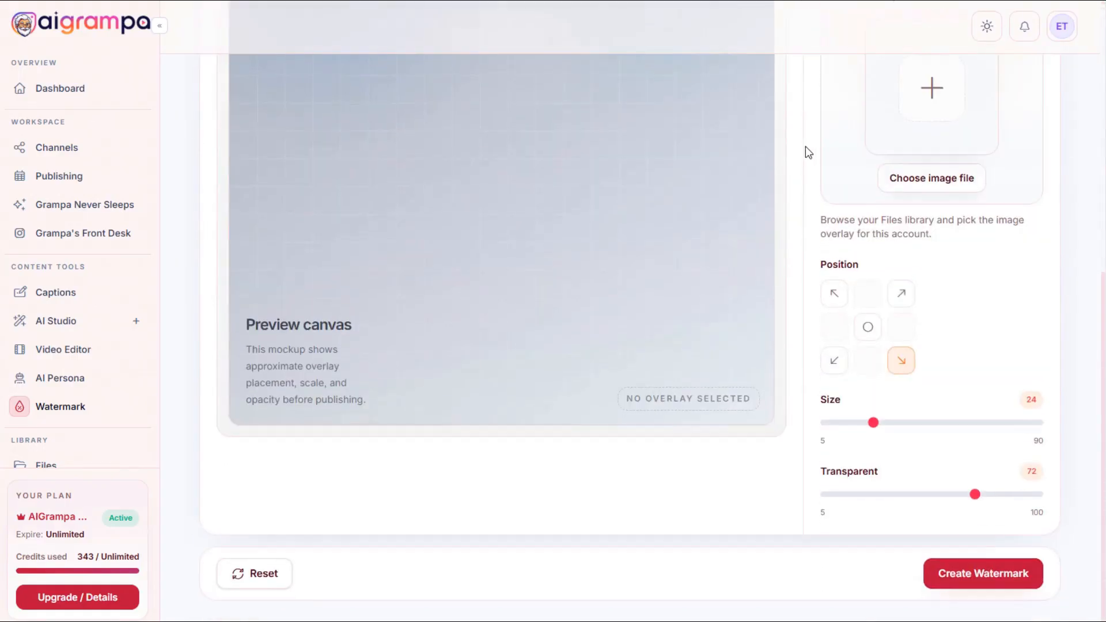
pyautogui.scroll(8, 808, 153)
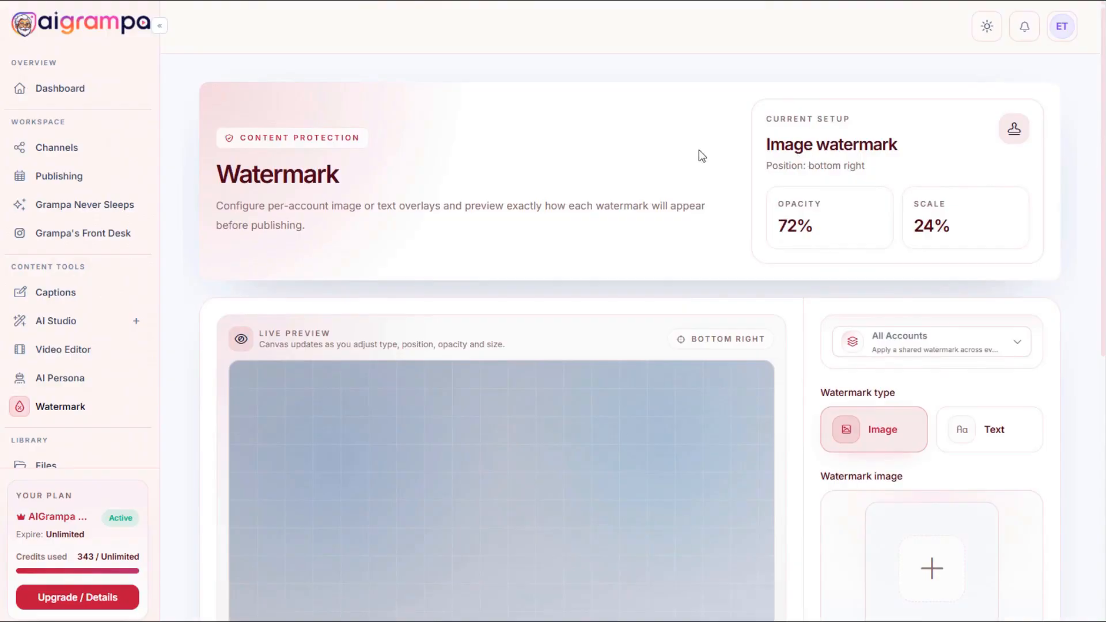
pyautogui.scroll(-5, 746, 146)
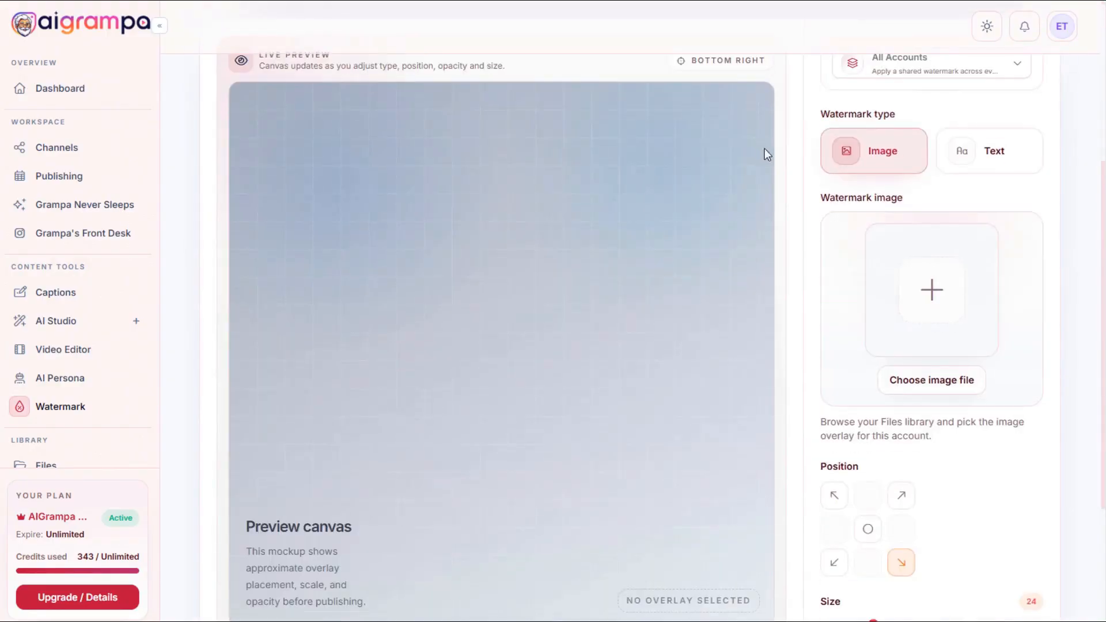
pyautogui.scroll(5, 764, 148)
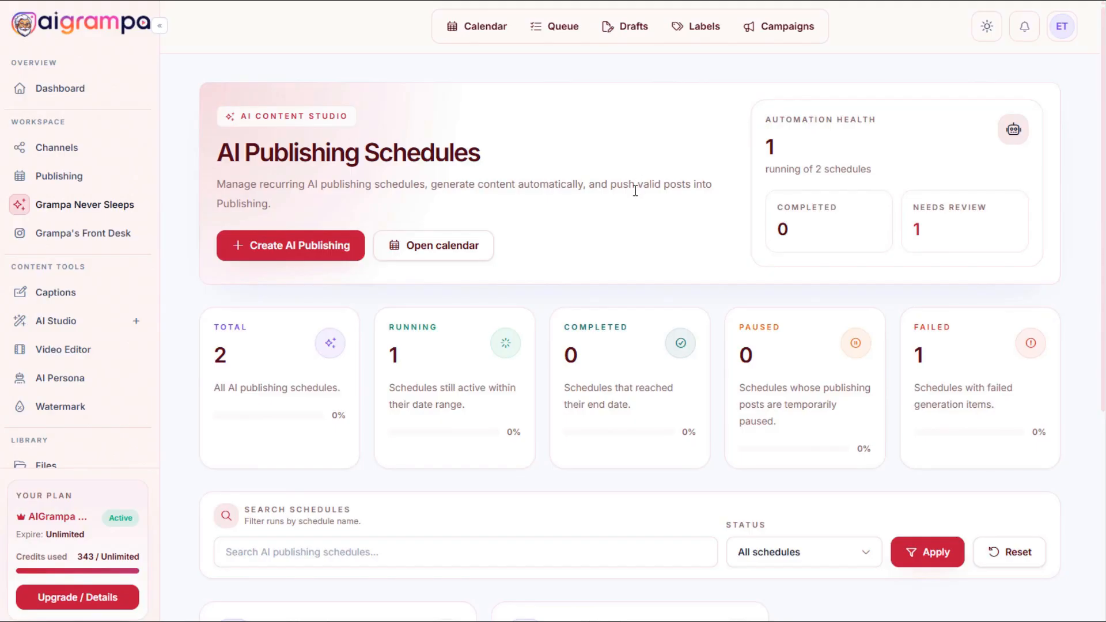
# Look over the existing AI publishing schedules and start creating a new one.
pyautogui.scroll(-3, 629, 199)
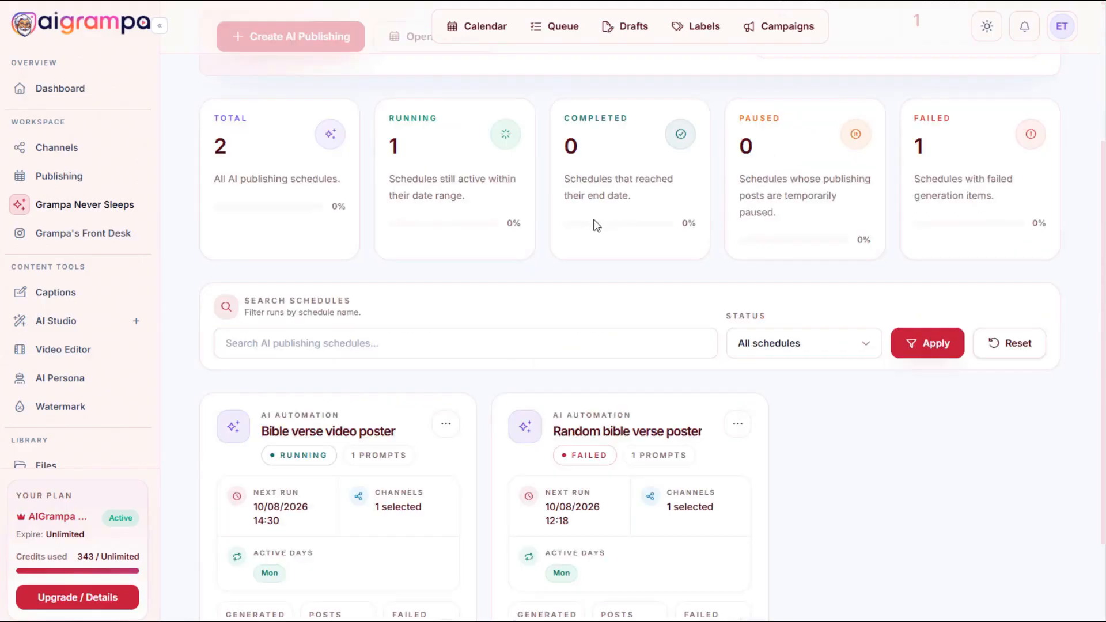
pyautogui.scroll(3, 628, 318)
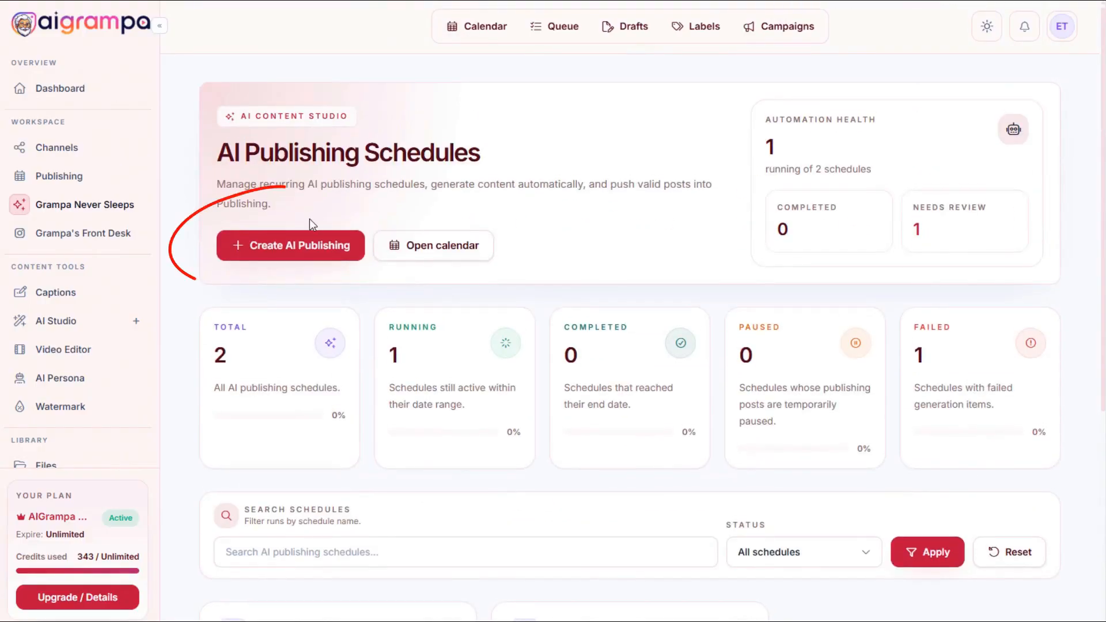
pyautogui.click(275, 252)
pyautogui.scroll(-3, 650, 210)
pyautogui.scroll(-1, 650, 212)
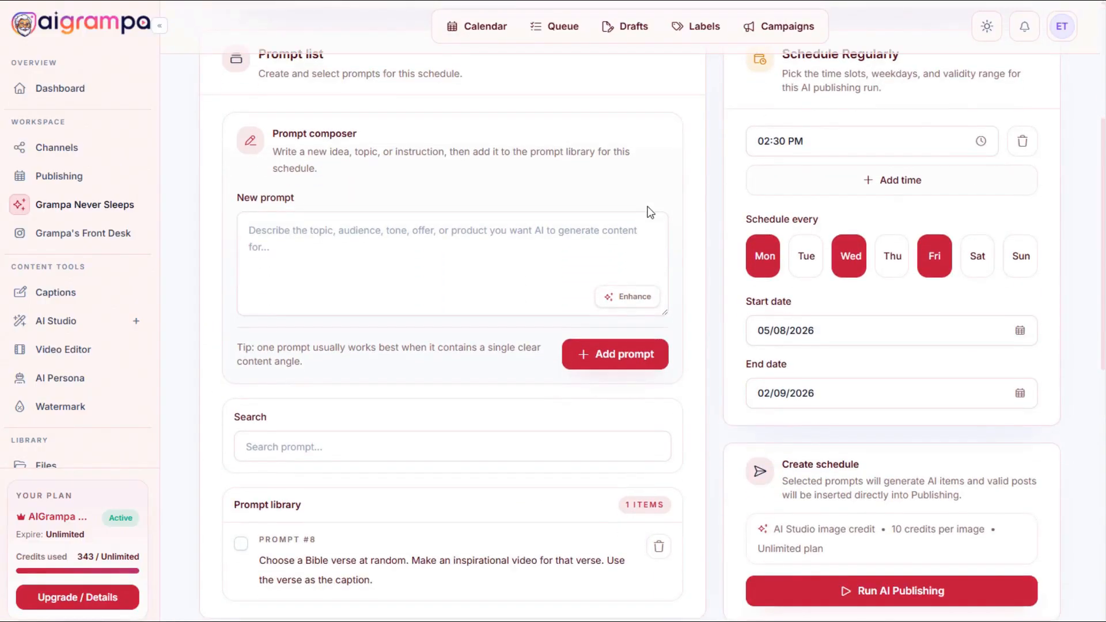
pyautogui.scroll(1, 650, 212)
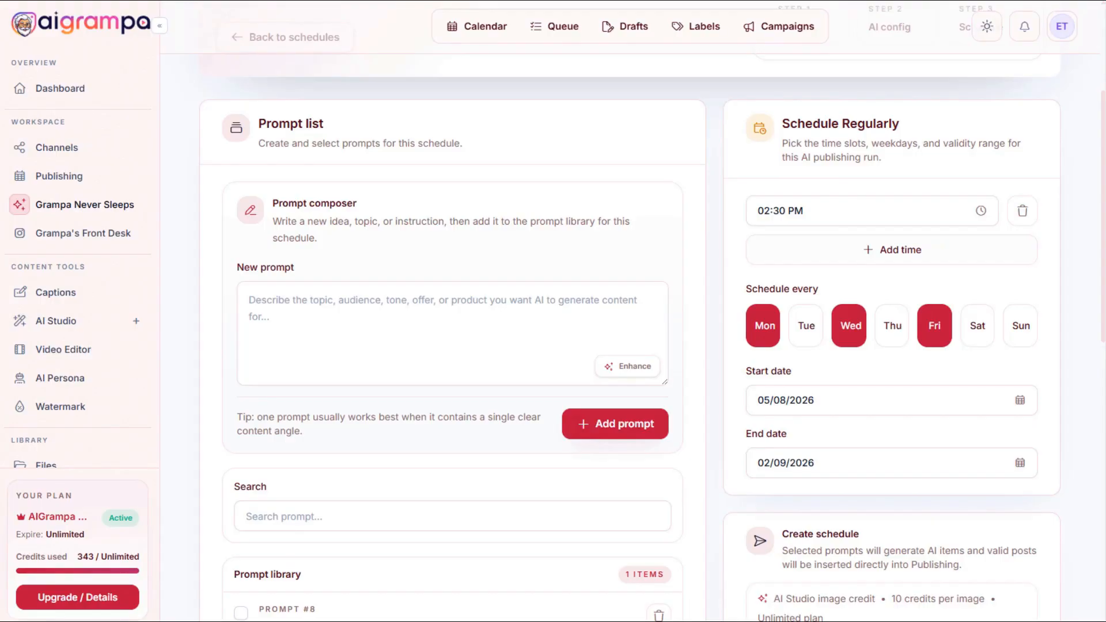
# Write a prompt for a randomly chosen Bible verse with a matching image and the verse as caption, and try enhancing it with AI.
pyautogui.click(289, 300)
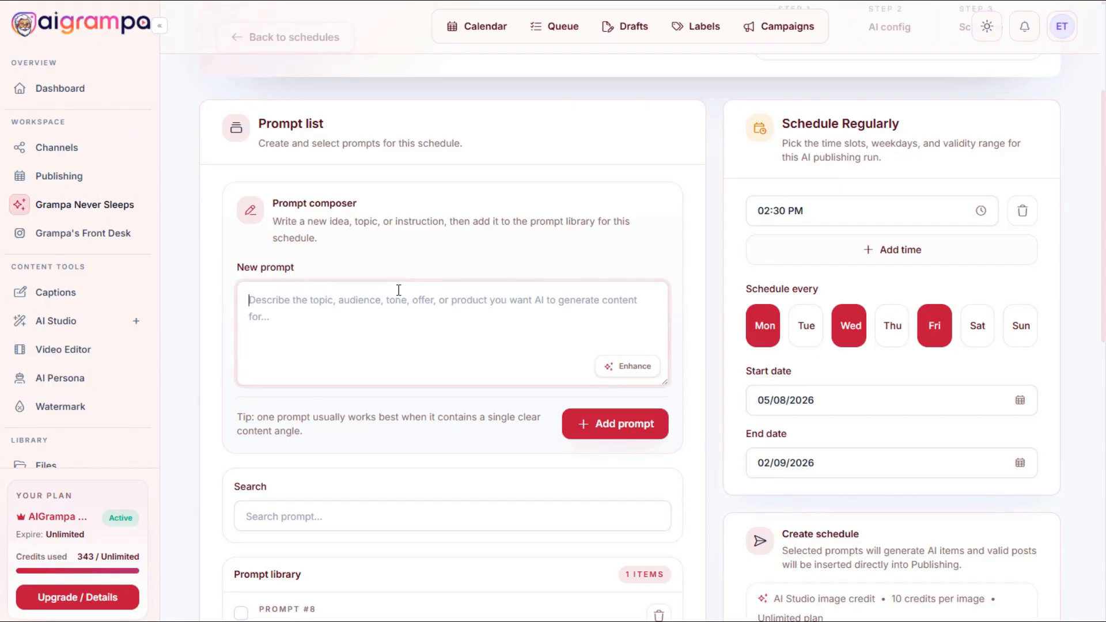
pyautogui.write('Randomly choose an inspirational Bible verse. Create an inspirational image that fits the Bible verse. The Bible verse itself is the caption.')
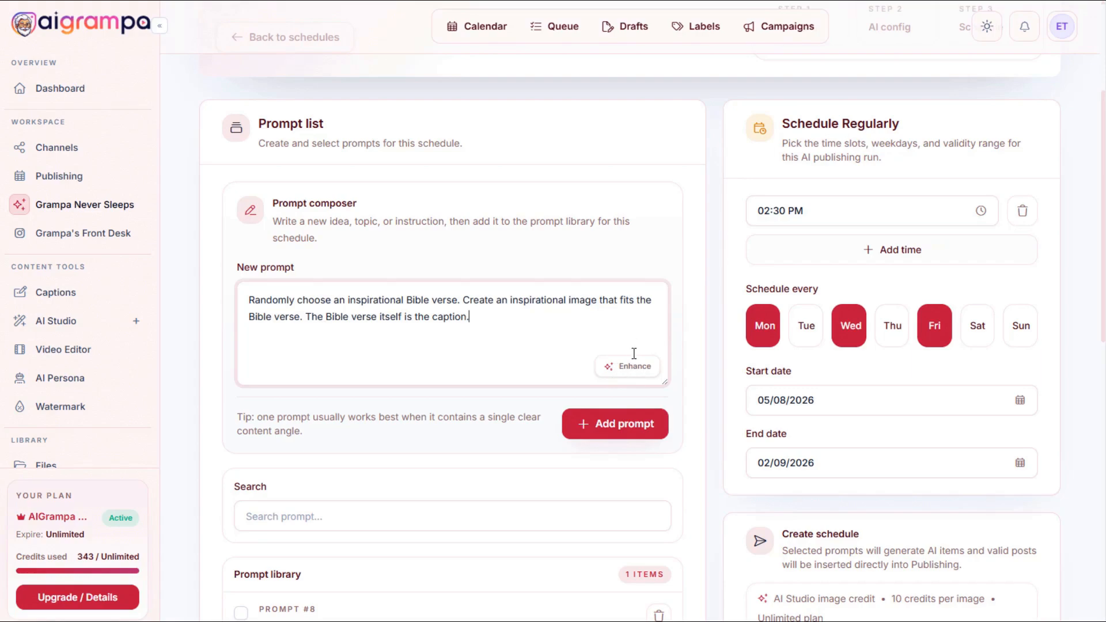
pyautogui.click(626, 372)
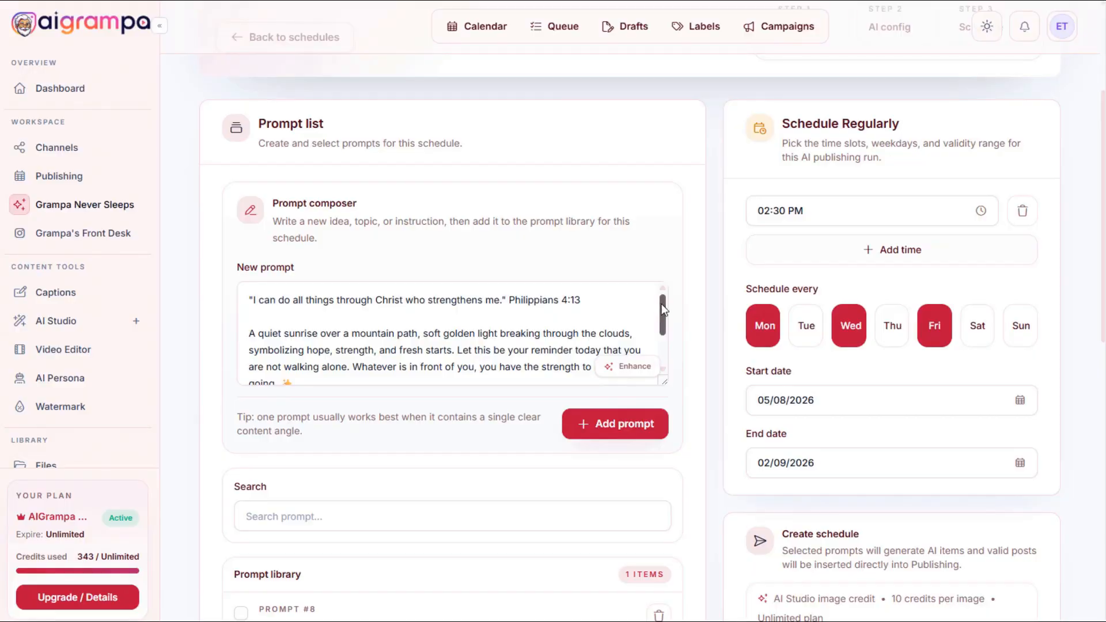
pyautogui.moveTo(661, 303); pyautogui.dragTo(653, 362)
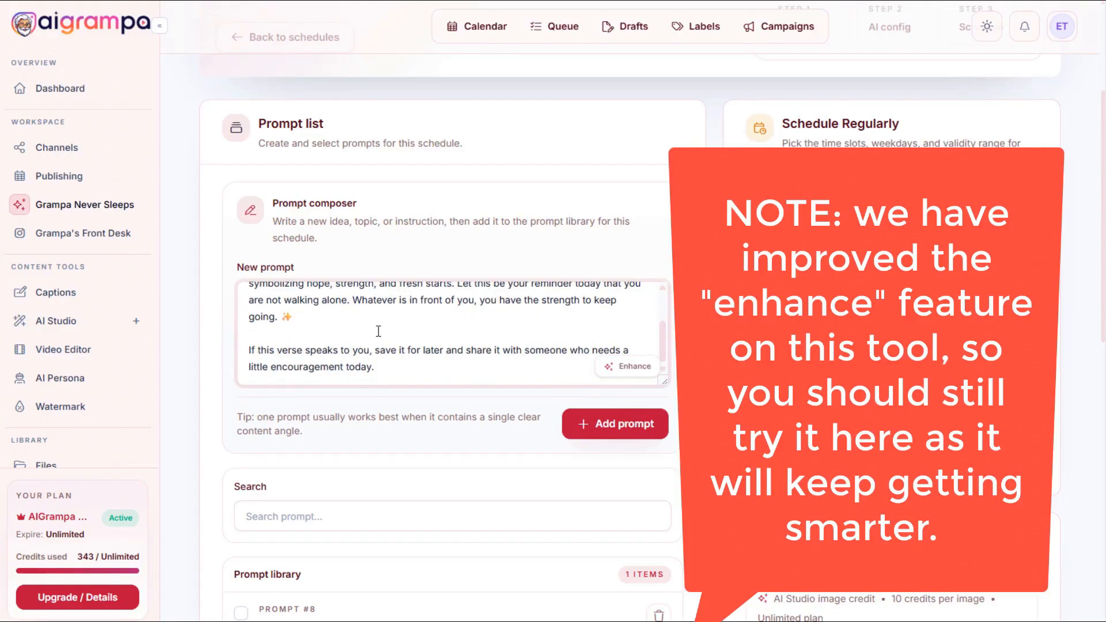
pyautogui.click(715, 346)
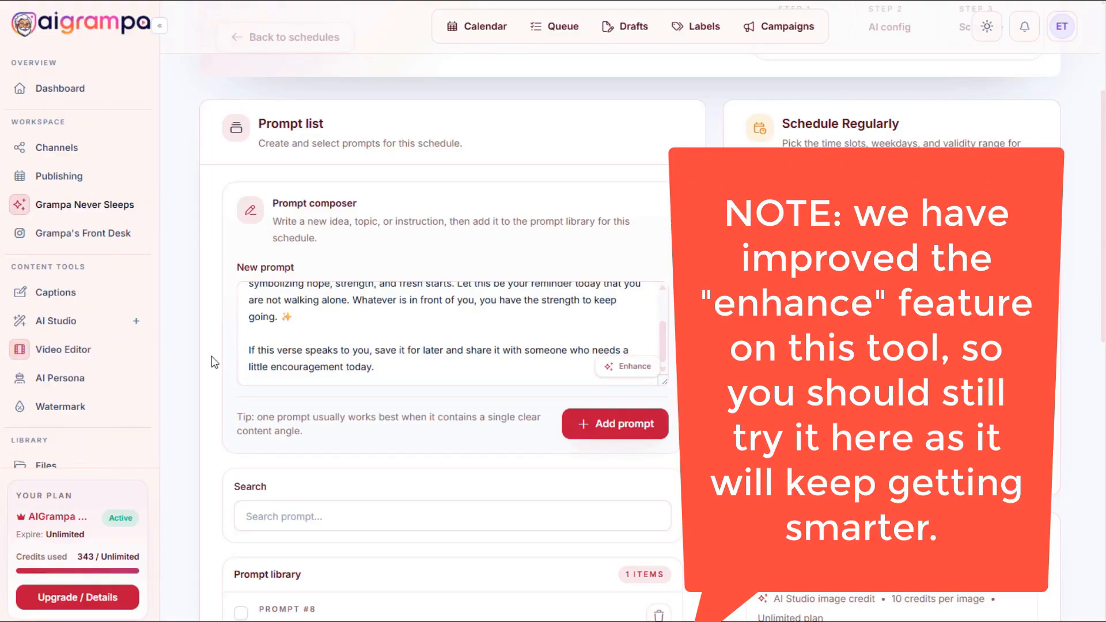
# Replace the enhanced prompt with "Randomly choose an inspirational Bible verse. Create an inspirational image that fits the Bible verse. The Bible verse itself is the caption.".
pyautogui.moveTo(378, 367); pyautogui.dragTo(229, 258)
pyautogui.write('Randomly choose an inspirational Bible verse. Create an inspirational image that fits the Bible verse. The Bible verse itself is the caption.')
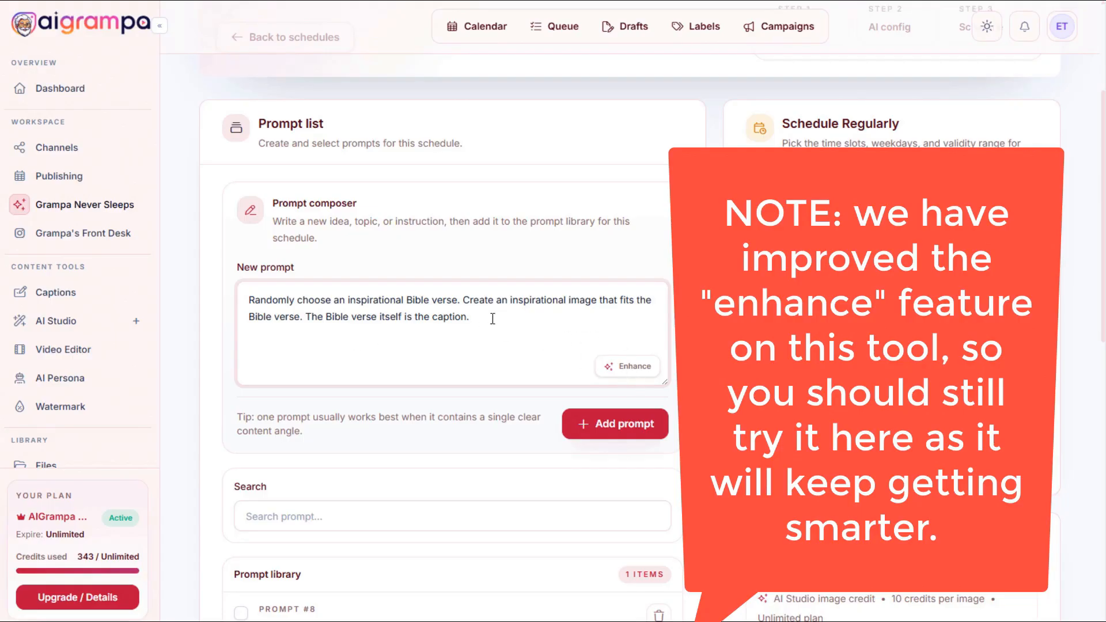
pyautogui.moveTo(250, 296); pyautogui.dragTo(538, 323)
pyautogui.click(290, 304)
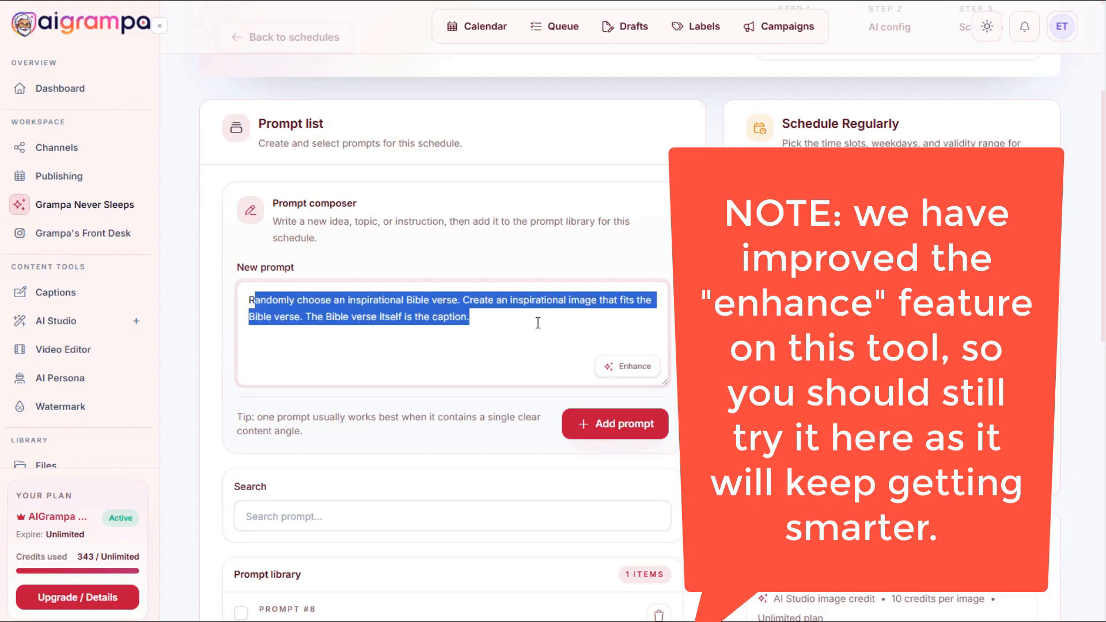
pyautogui.click(526, 352)
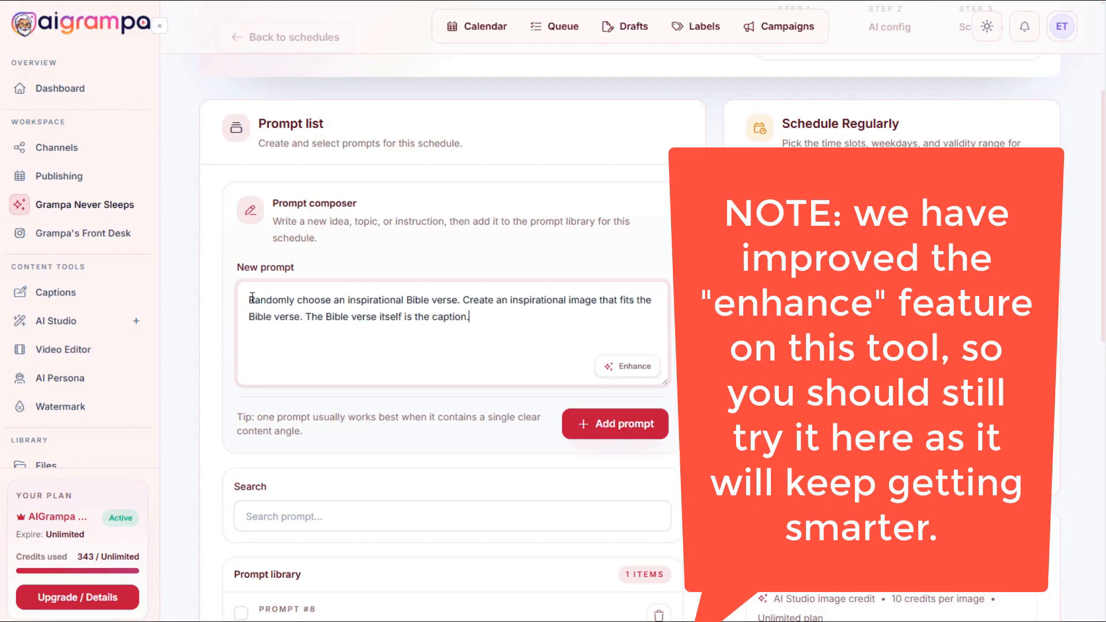
pyautogui.moveTo(250, 300)
pyautogui.mouseDown()
pyautogui.moveTo(462, 300)
pyautogui.moveTo(248, 299)
pyautogui.mouseUp()
pyautogui.click(464, 311)
pyautogui.click(257, 299)
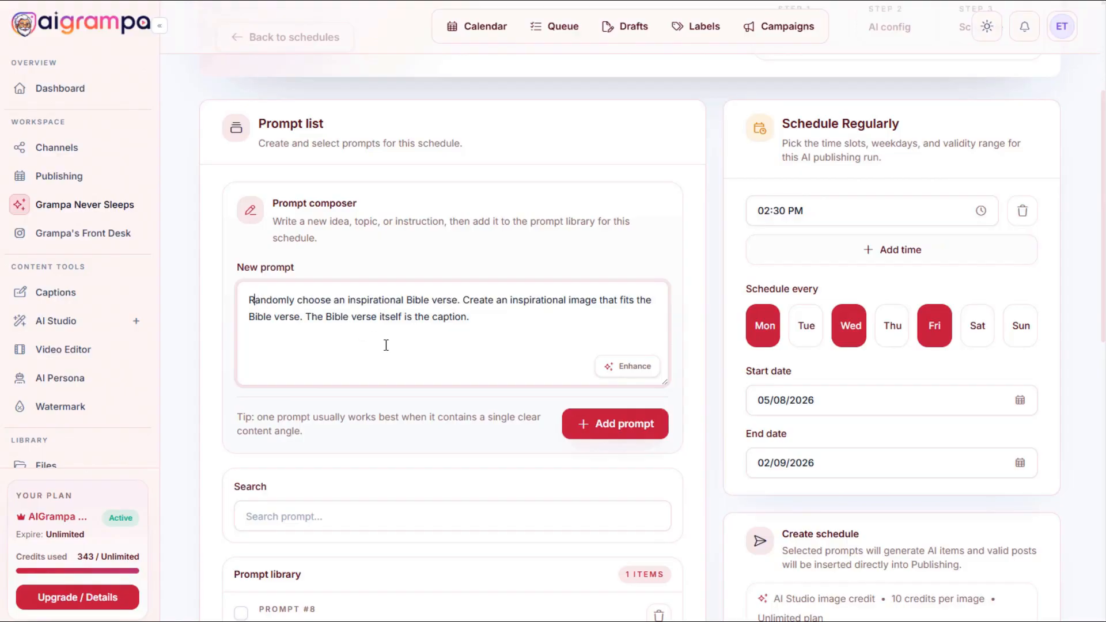
pyautogui.scroll(-1, 438, 332)
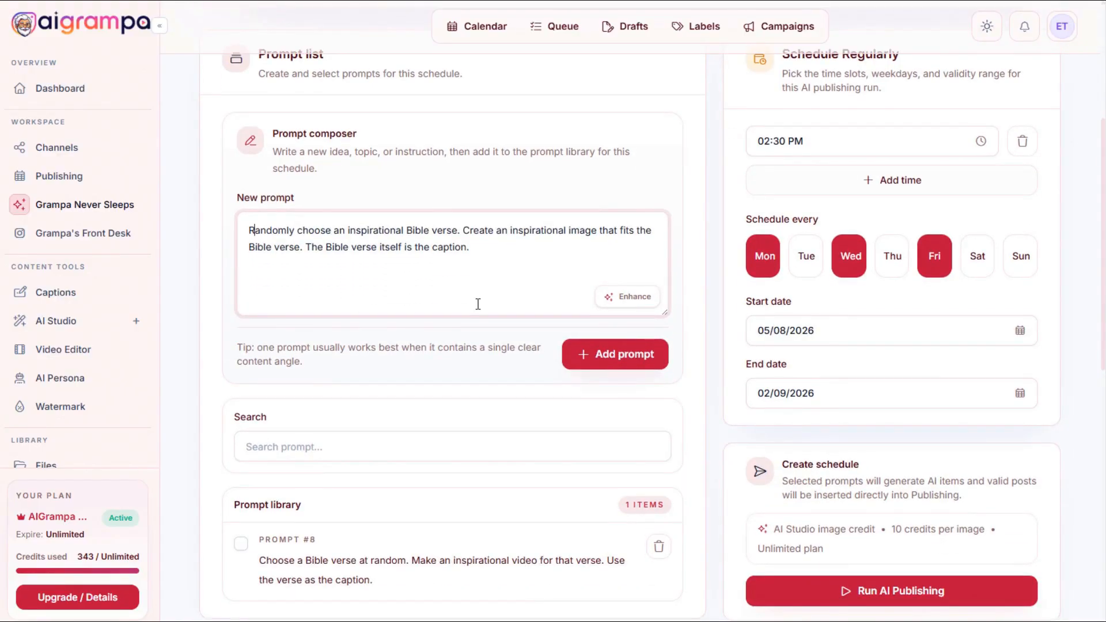
pyautogui.moveTo(254, 228); pyautogui.dragTo(462, 225)
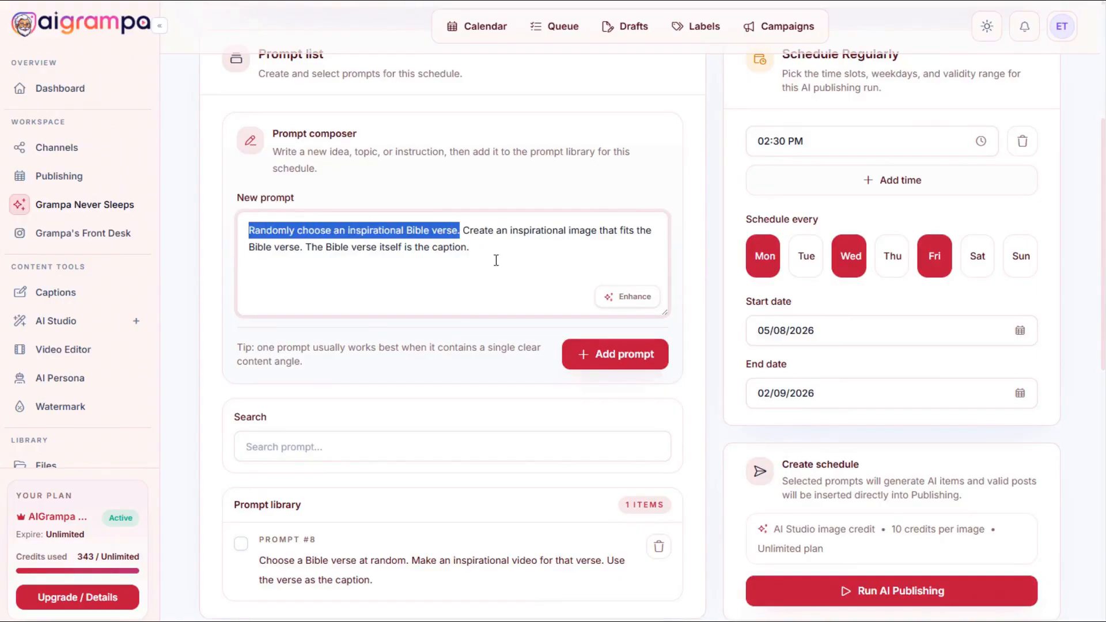
pyautogui.click(529, 279)
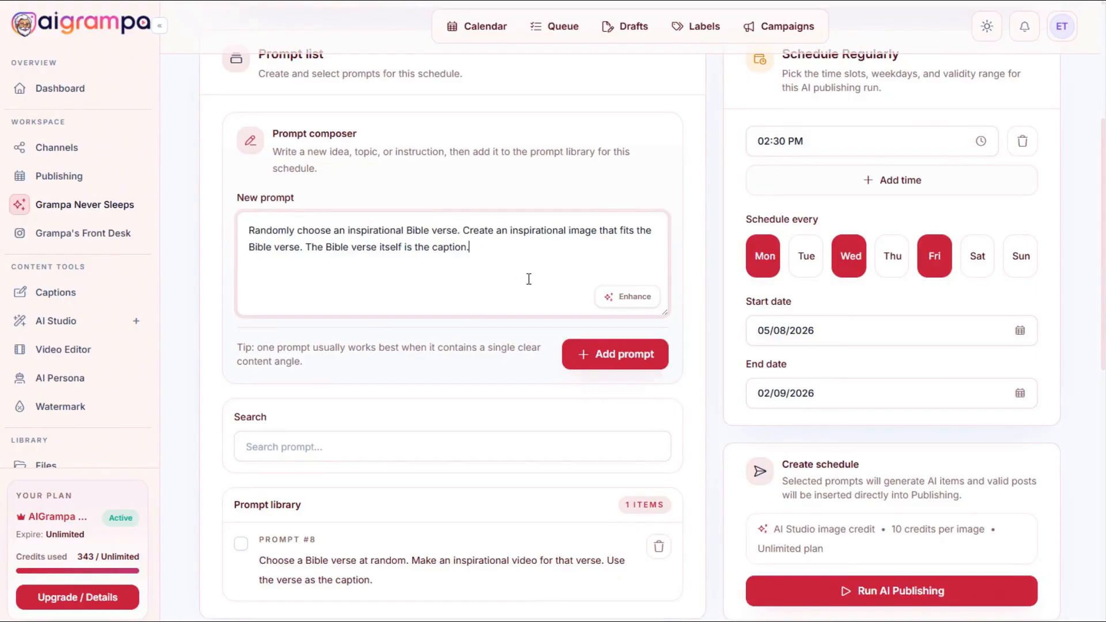
# Add the Bible verse image prompt to the prompt library and check its selection for the schedule.
pyautogui.click(628, 361)
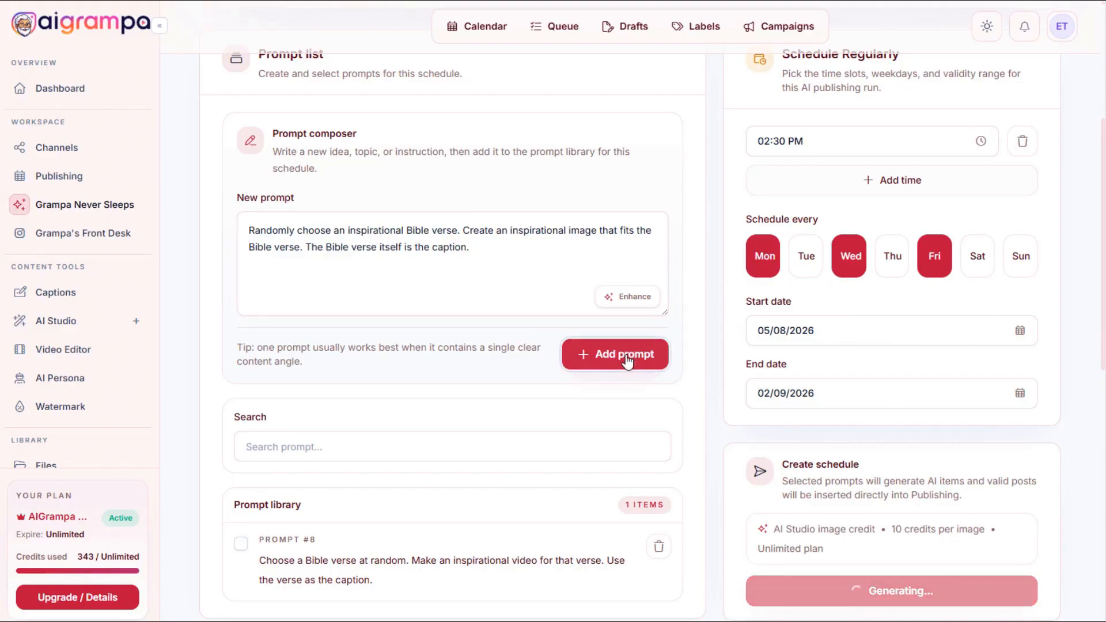
pyautogui.scroll(1, 530, 233)
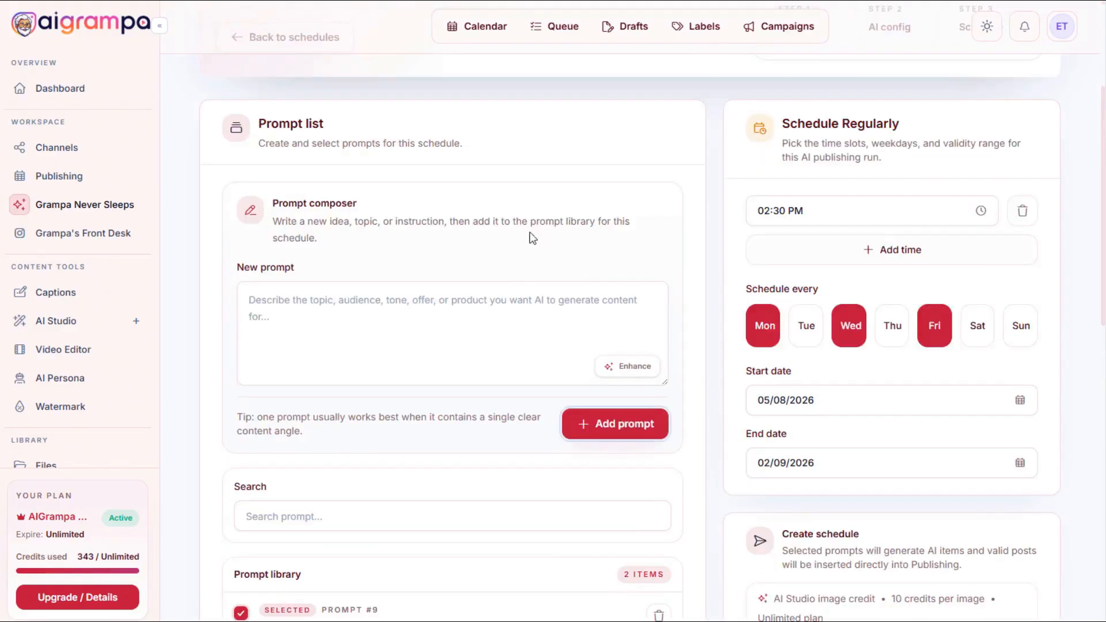
pyautogui.scroll(-3, 500, 287)
pyautogui.scroll(-2, 377, 316)
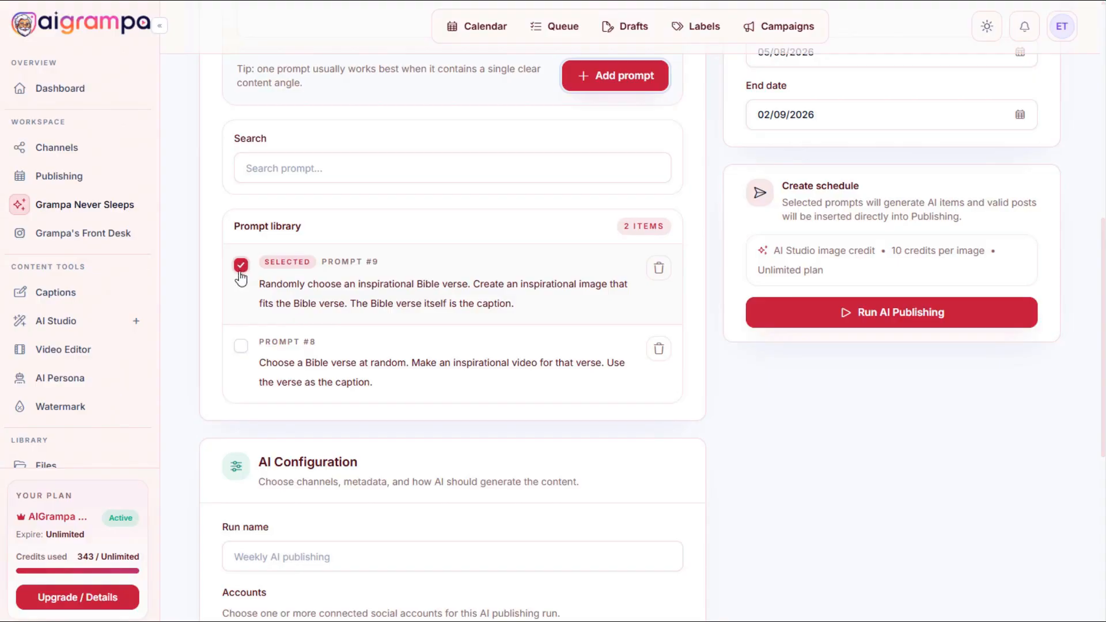
pyautogui.scroll(1, 464, 244)
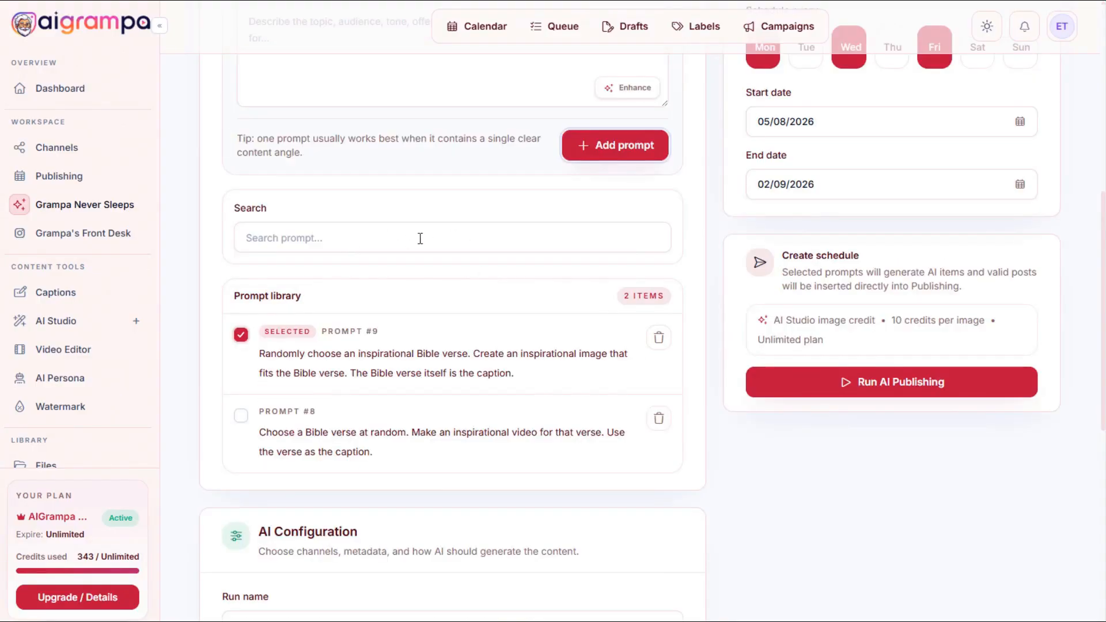
# Name the AI publishing run "Weekly verse with image" in the AI Configuration section.
pyautogui.scroll(5, 458, 337)
pyautogui.scroll(-6, 455, 344)
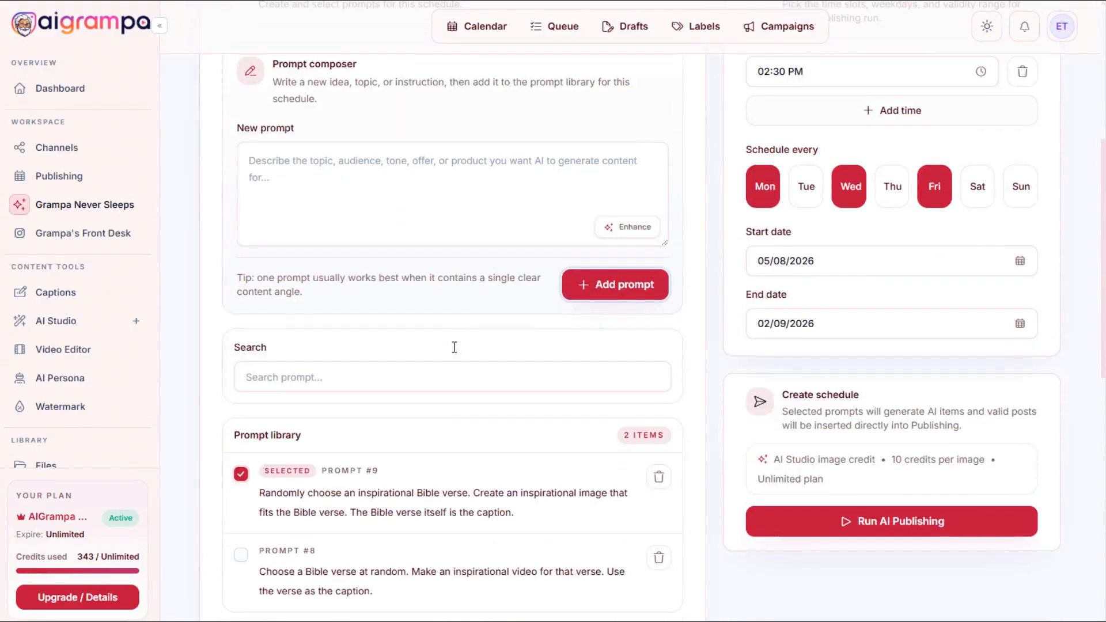
pyautogui.scroll(-3, 452, 351)
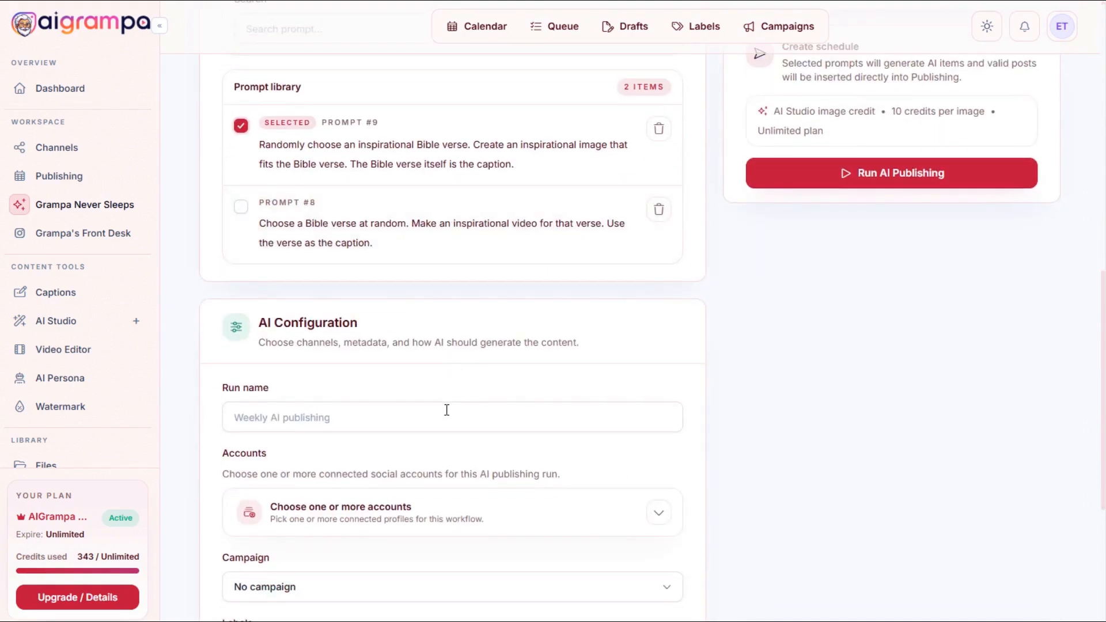
pyautogui.click(443, 411)
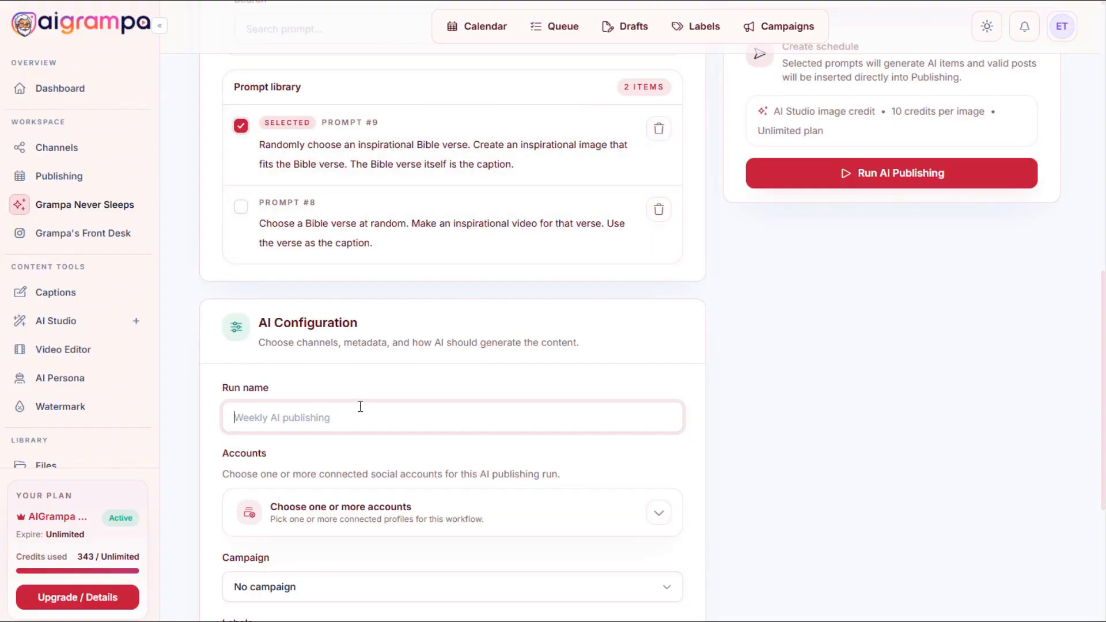
pyautogui.write('Weekly verse with image')
# Choose the connected Instagram profile as the account for this AI publishing run.
pyautogui.scroll(-2, 360, 406)
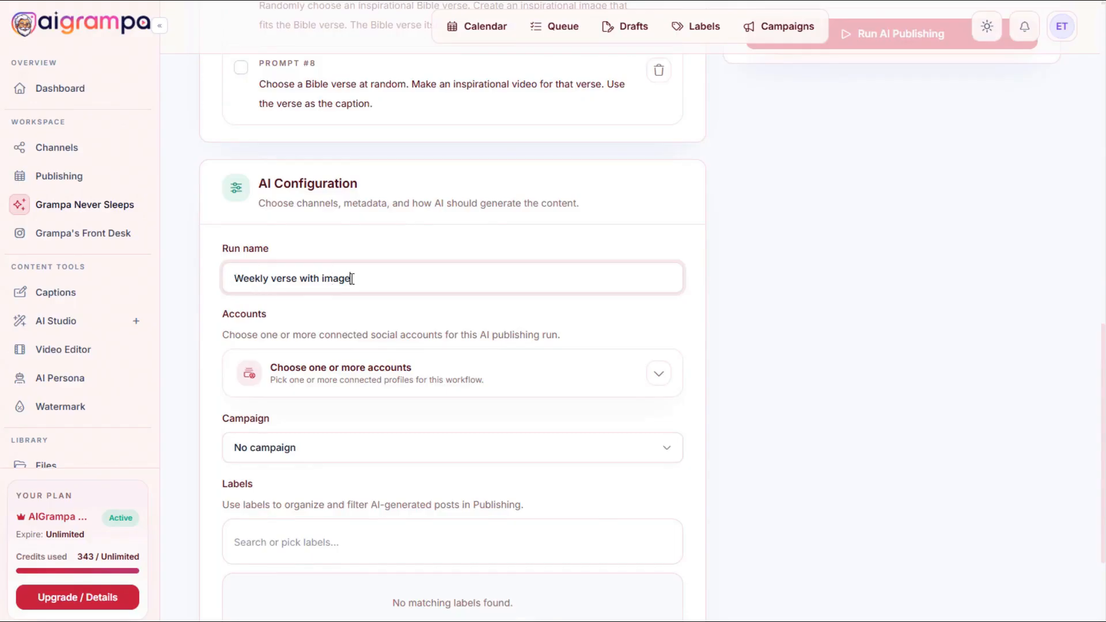
pyautogui.scroll(-2, 578, 337)
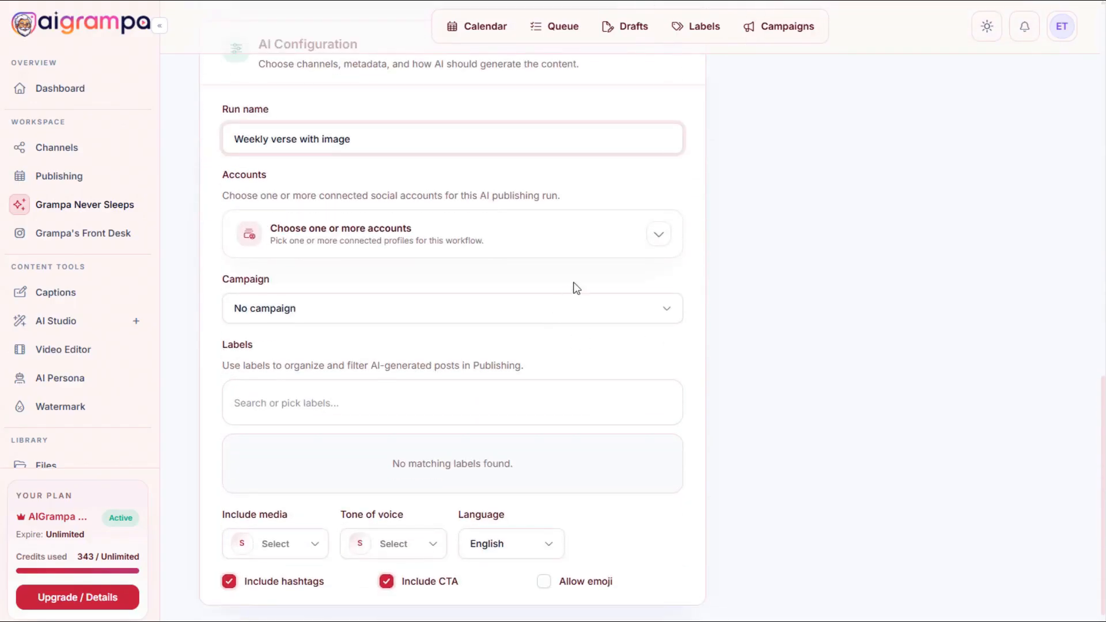
pyautogui.click(659, 240)
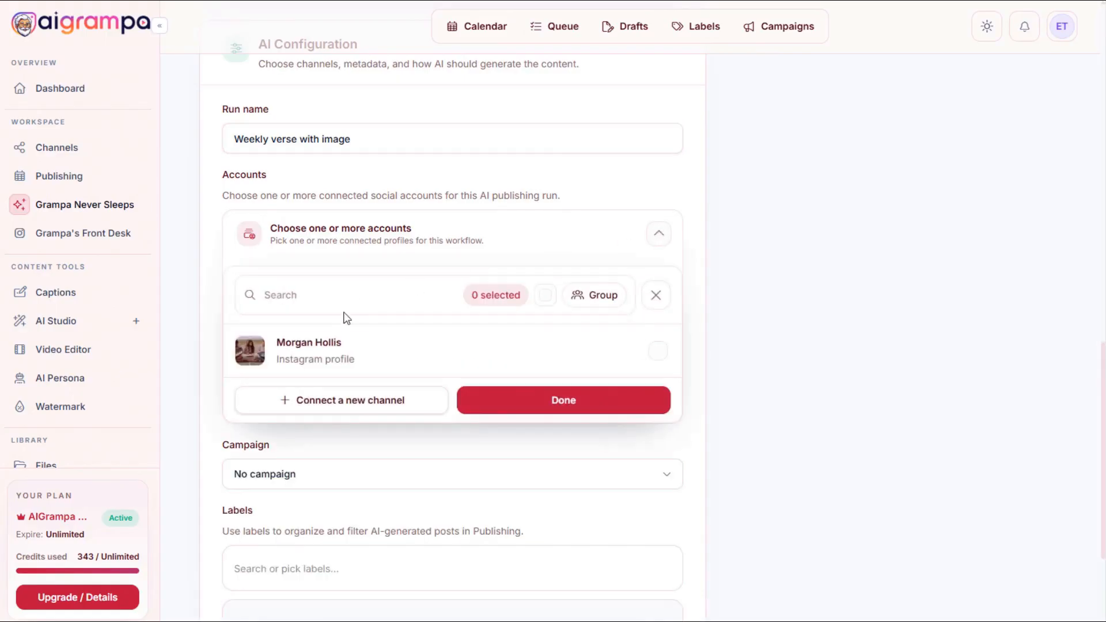
pyautogui.click(656, 350)
pyautogui.click(593, 400)
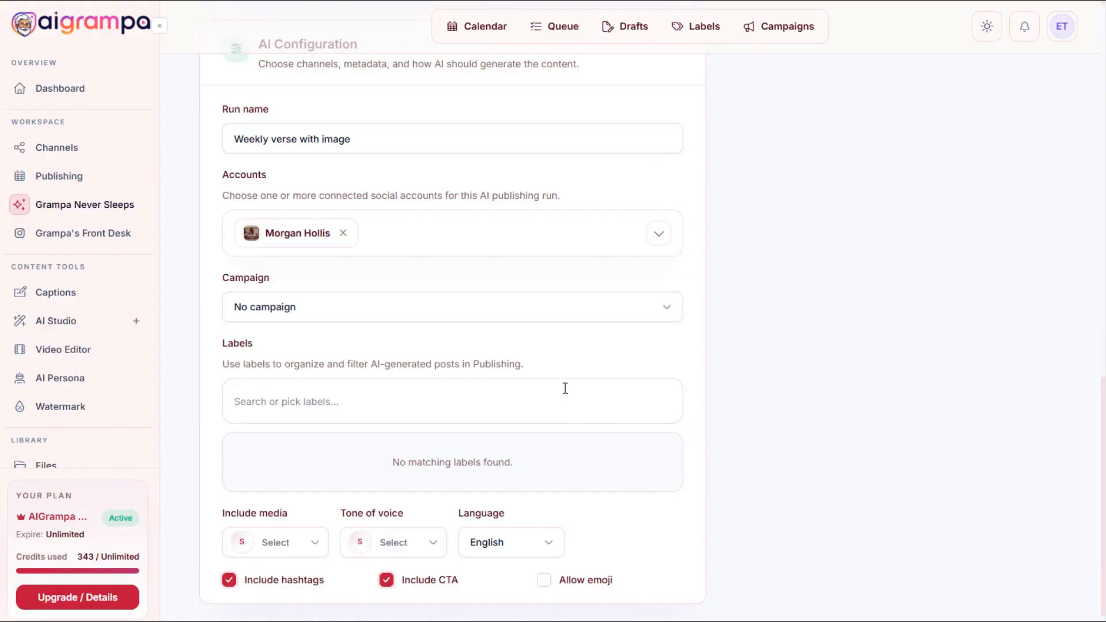
# Assign the AI publishing run to the campaign Bible verses campaign 1 and include Grampa Image as its media.
pyautogui.click(334, 306)
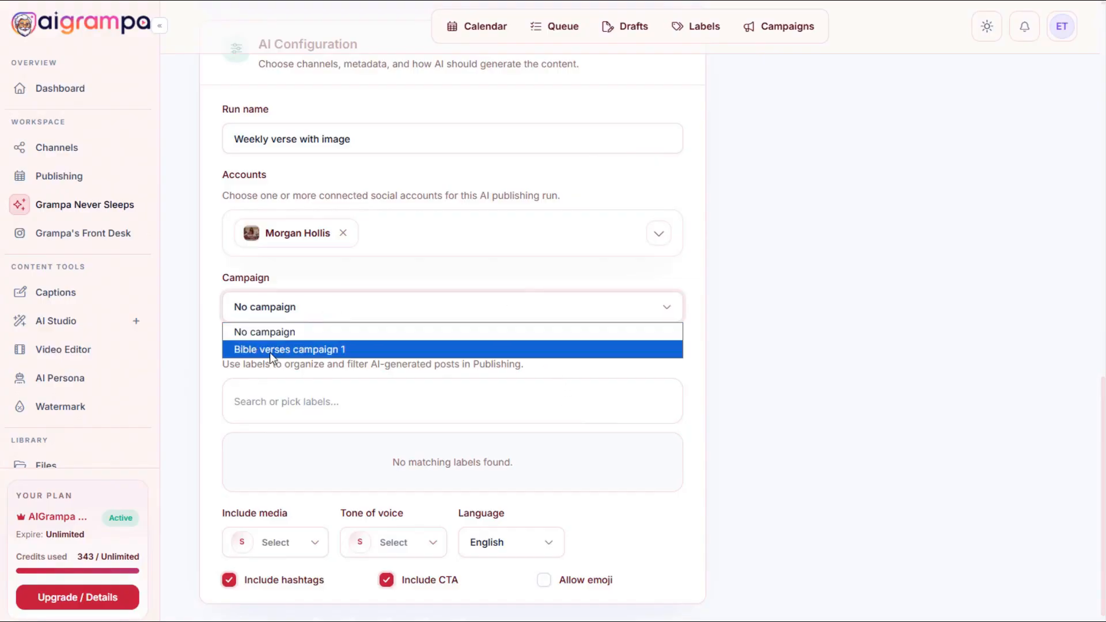
pyautogui.click(285, 348)
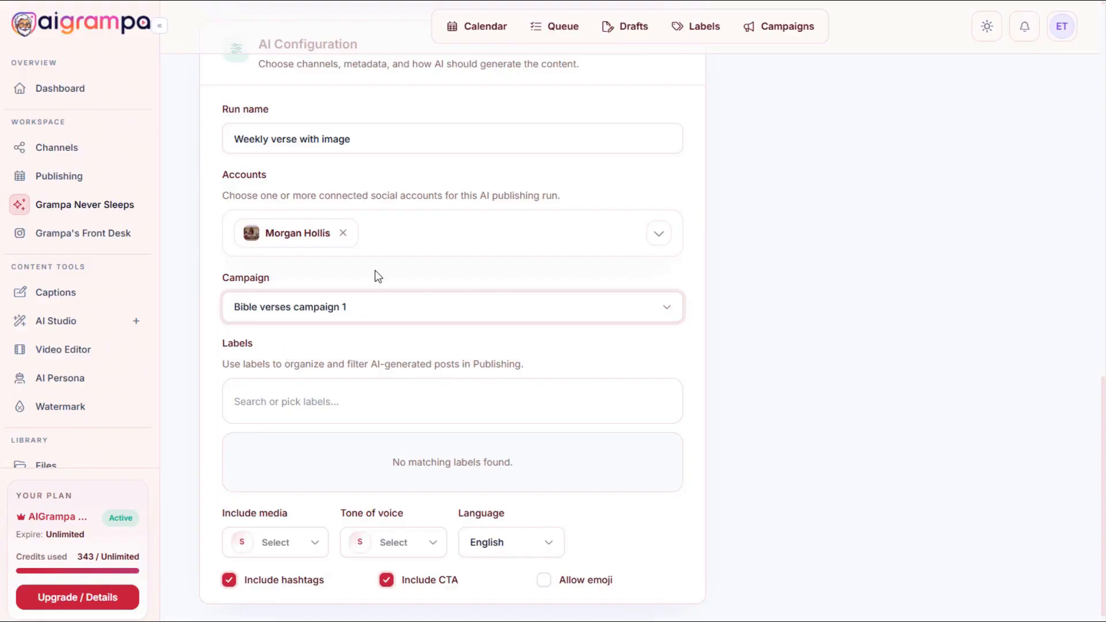
pyautogui.scroll(-1, 386, 360)
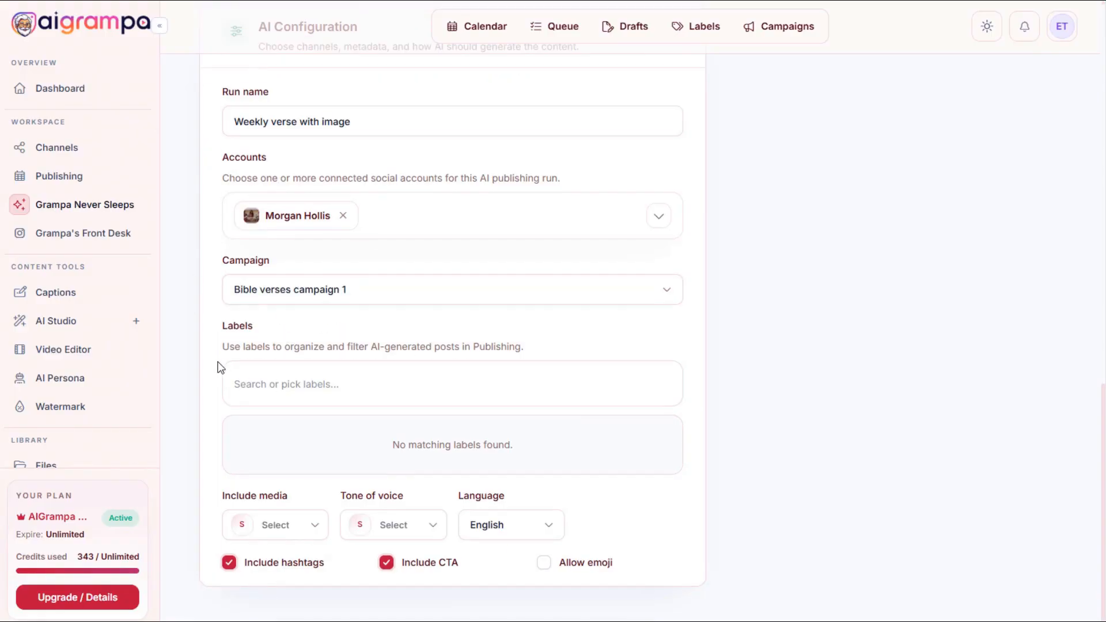
pyautogui.click(309, 528)
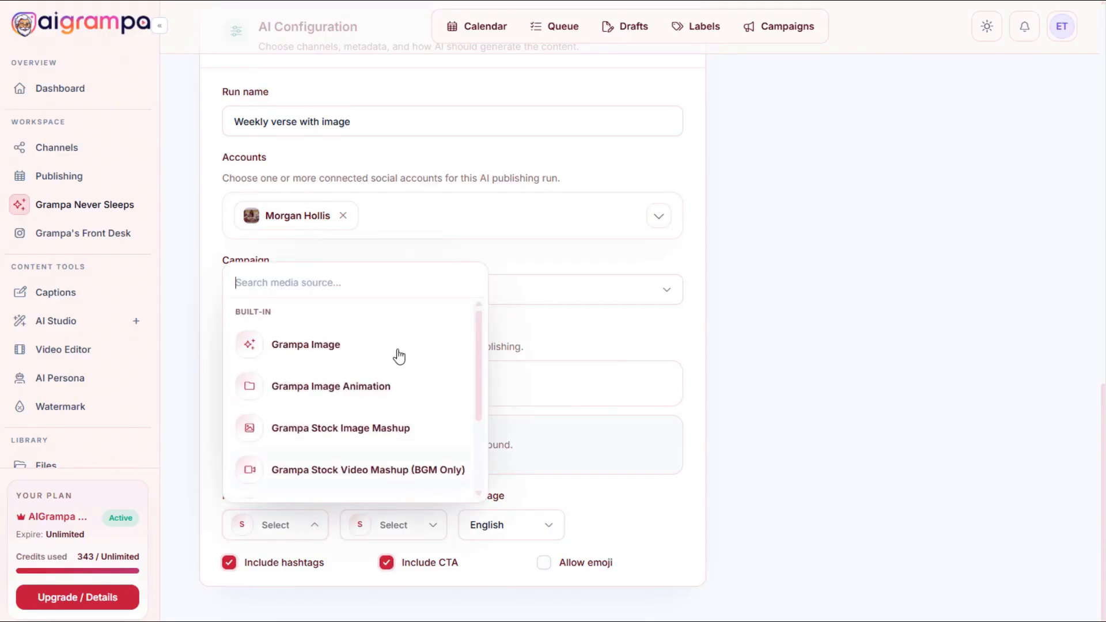
pyautogui.moveTo(478, 328); pyautogui.dragTo(486, 296)
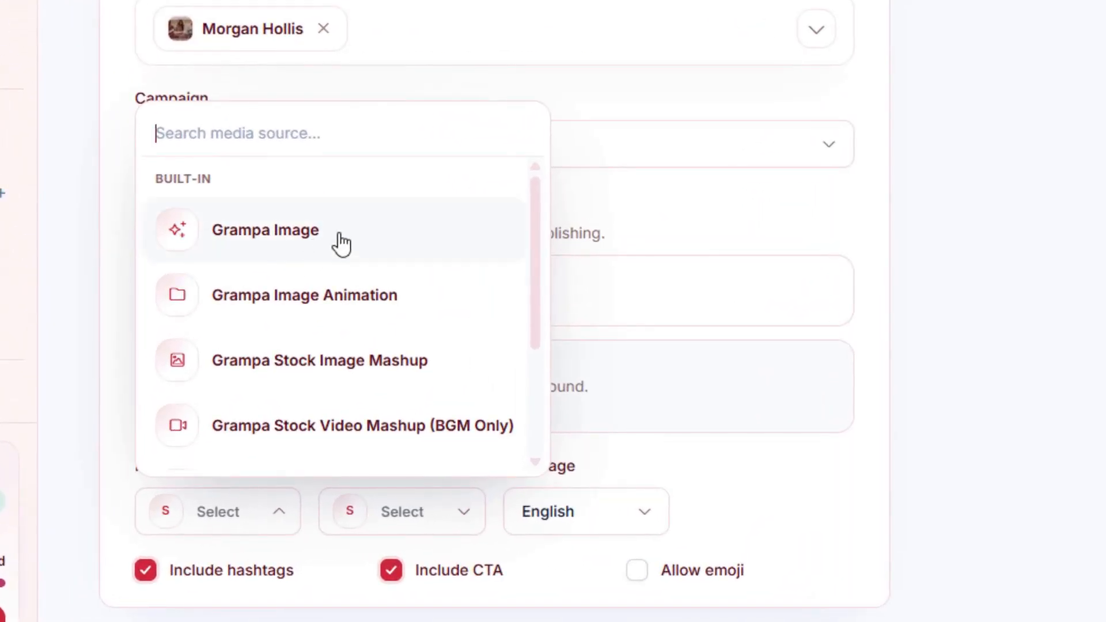
pyautogui.moveTo(535, 242)
pyautogui.mouseDown()
pyautogui.moveTo(522, 346)
pyautogui.moveTo(533, 245)
pyautogui.mouseUp()
pyautogui.click(284, 233)
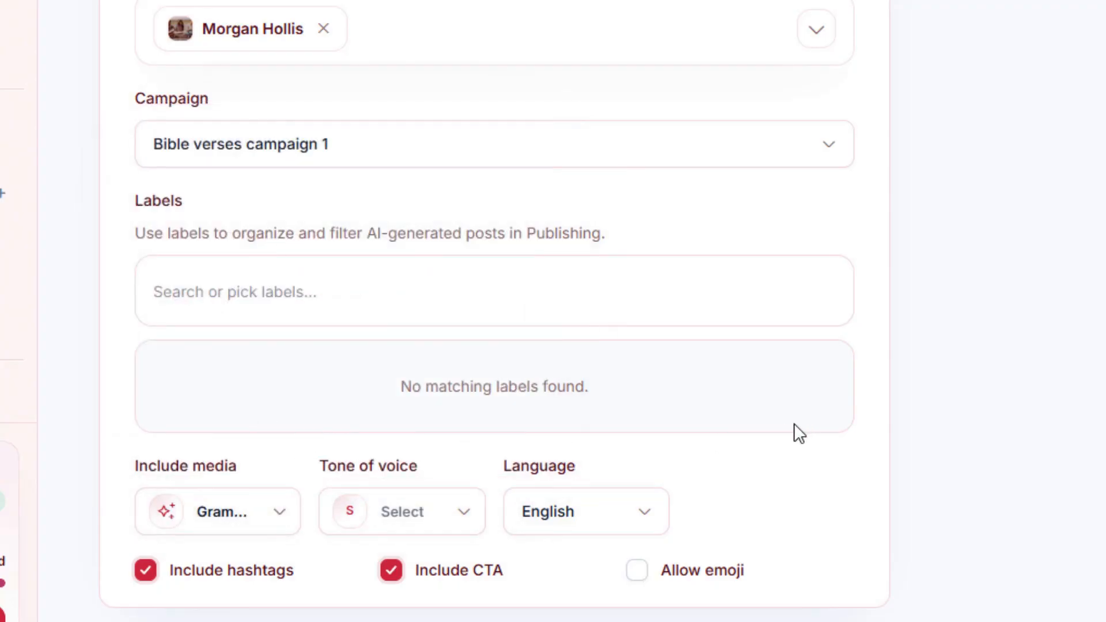
# Set the tone of voice to Casual, with emoji allowed and the CTA excluded.
pyautogui.click(402, 512)
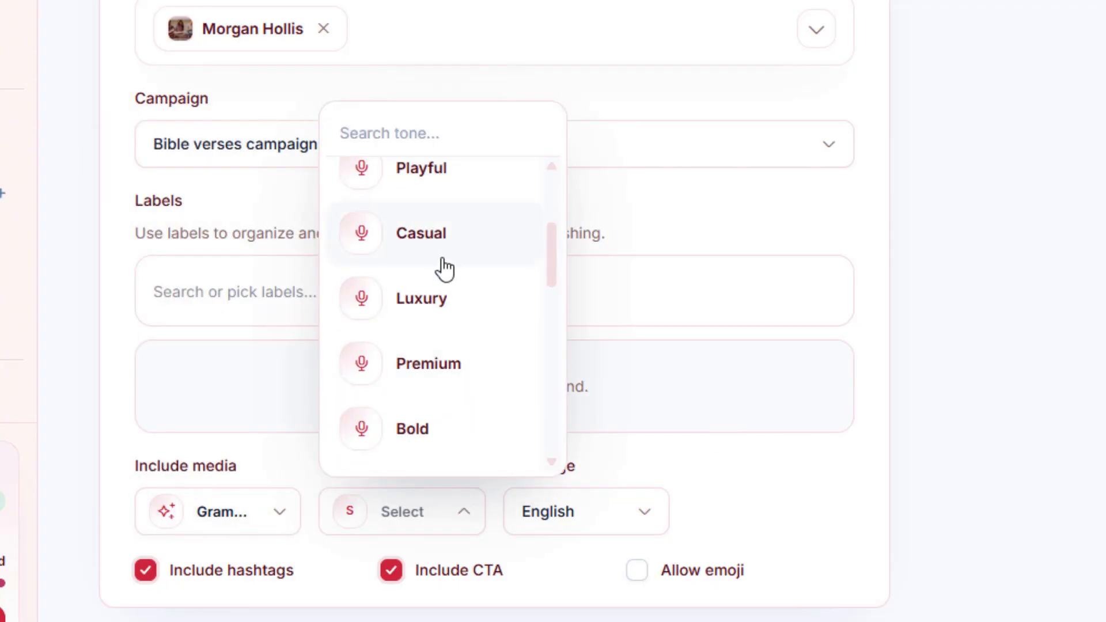
pyautogui.click(438, 236)
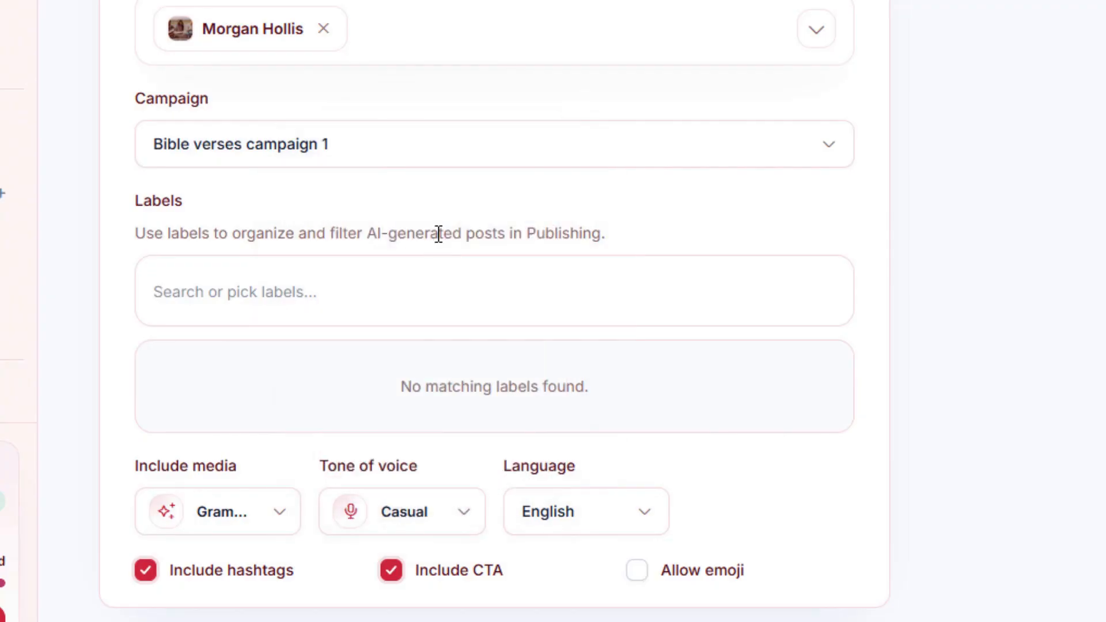
pyautogui.click(638, 572)
pyautogui.click(391, 571)
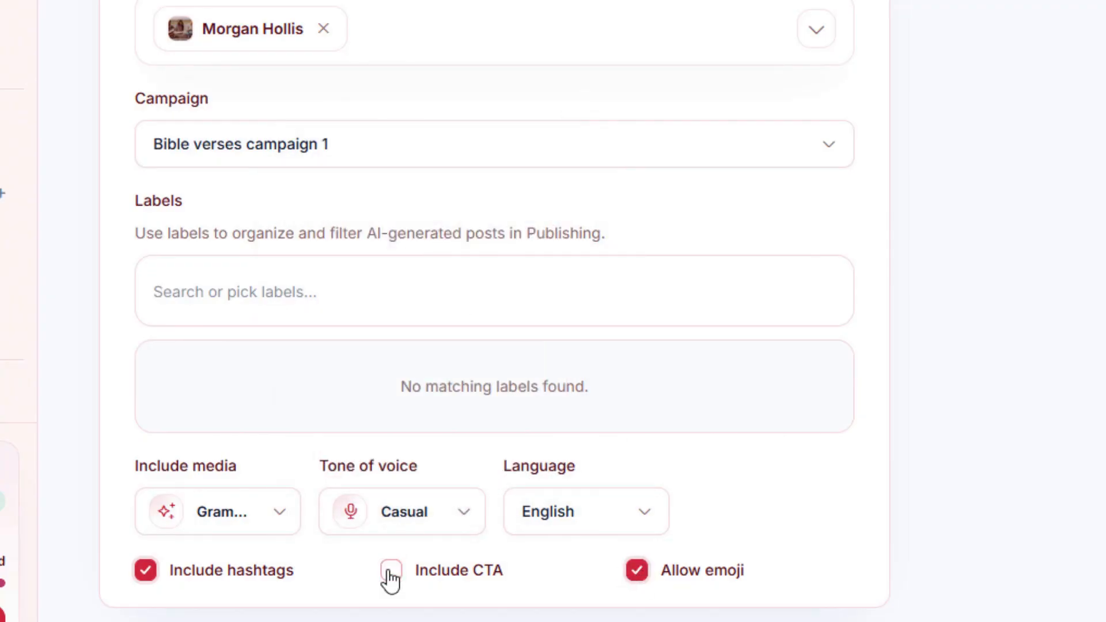
# Limit the recurring weekdays in the Schedule Regularly section to Friday only.
pyautogui.scroll(5, 749, 461)
pyautogui.scroll(-1, 755, 468)
pyautogui.scroll(-4, 755, 470)
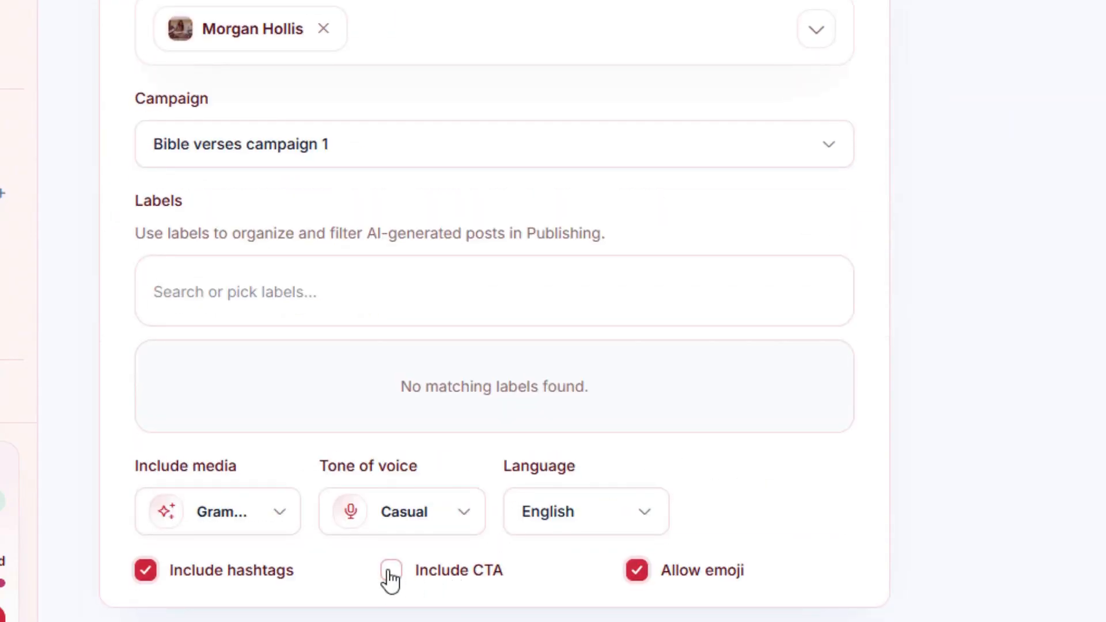
pyautogui.scroll(5, 645, 465)
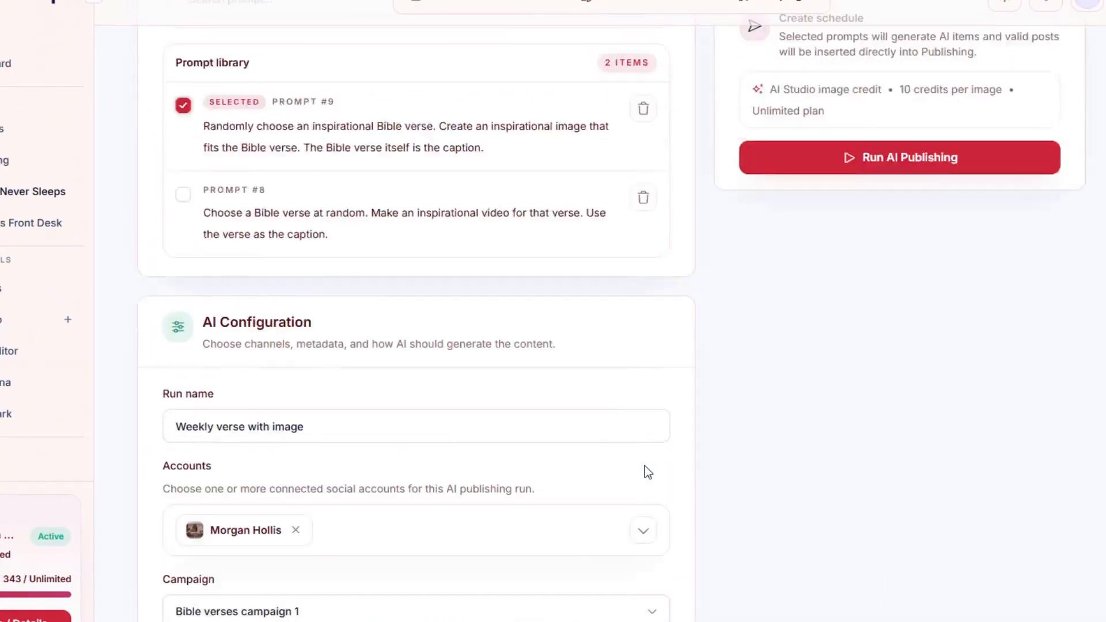
pyautogui.scroll(10, 644, 465)
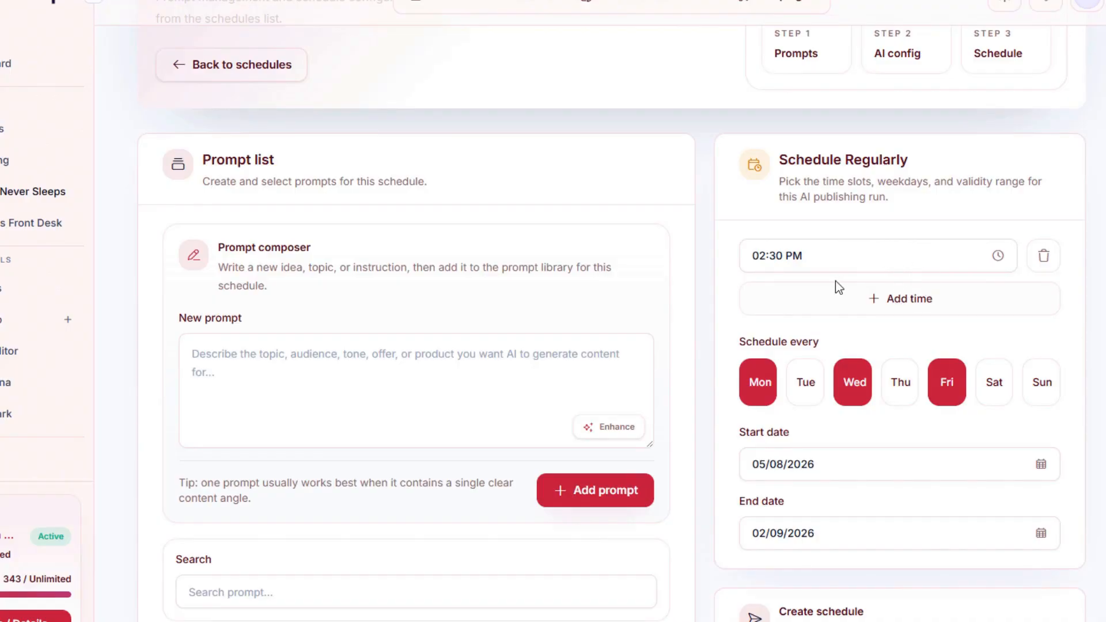
pyautogui.scroll(-2, 813, 303)
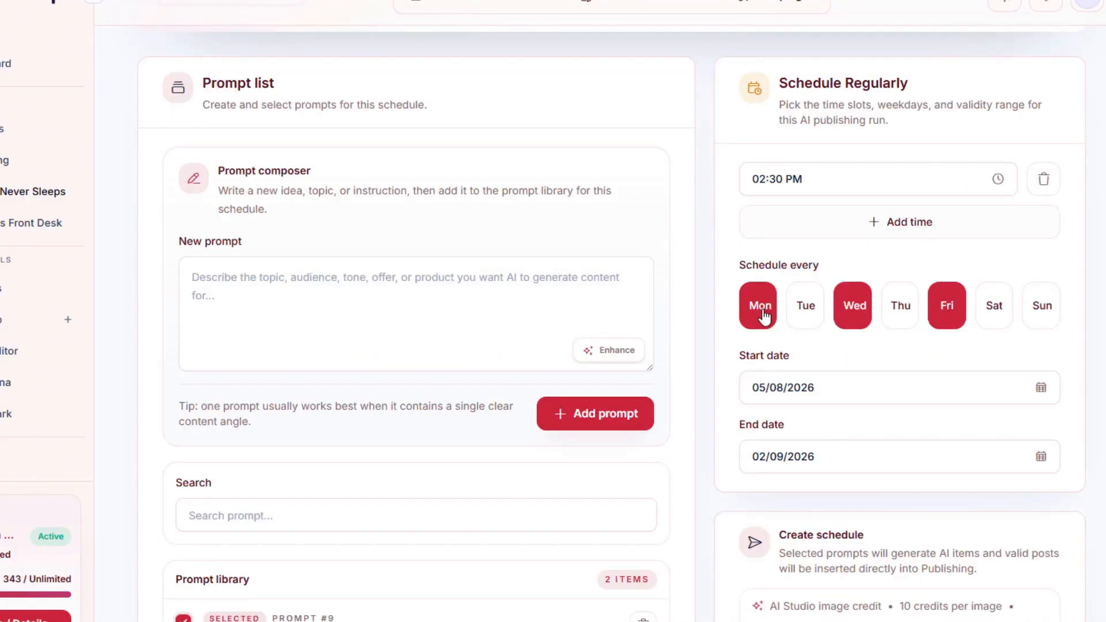
pyautogui.scroll(-6, 615, 419)
pyautogui.scroll(-2, 260, 426)
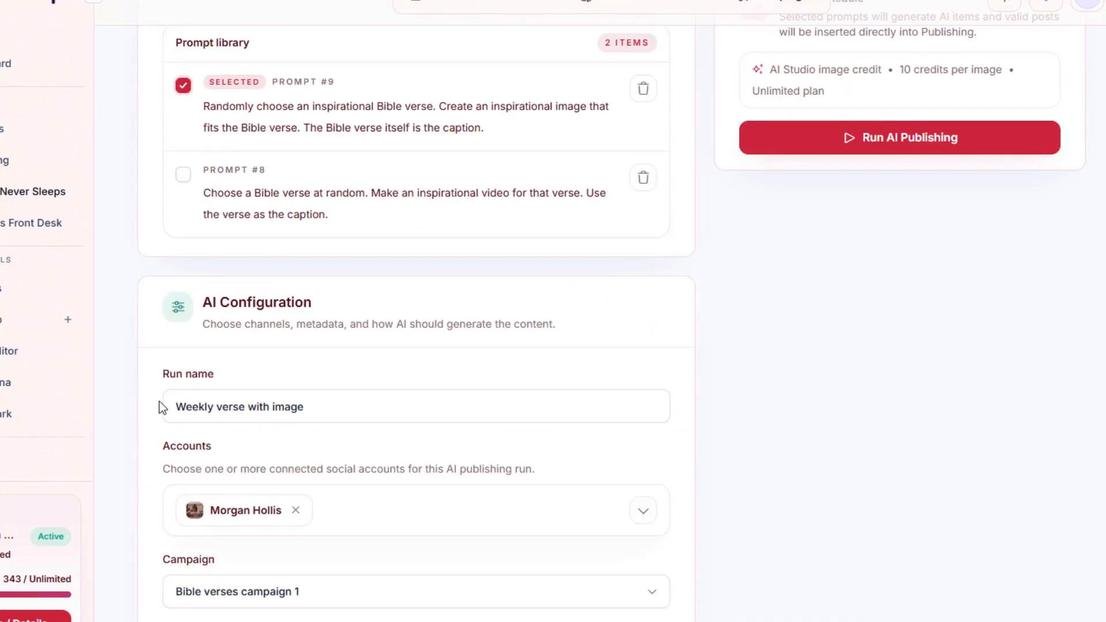
pyautogui.scroll(8, 700, 476)
pyautogui.click(763, 311)
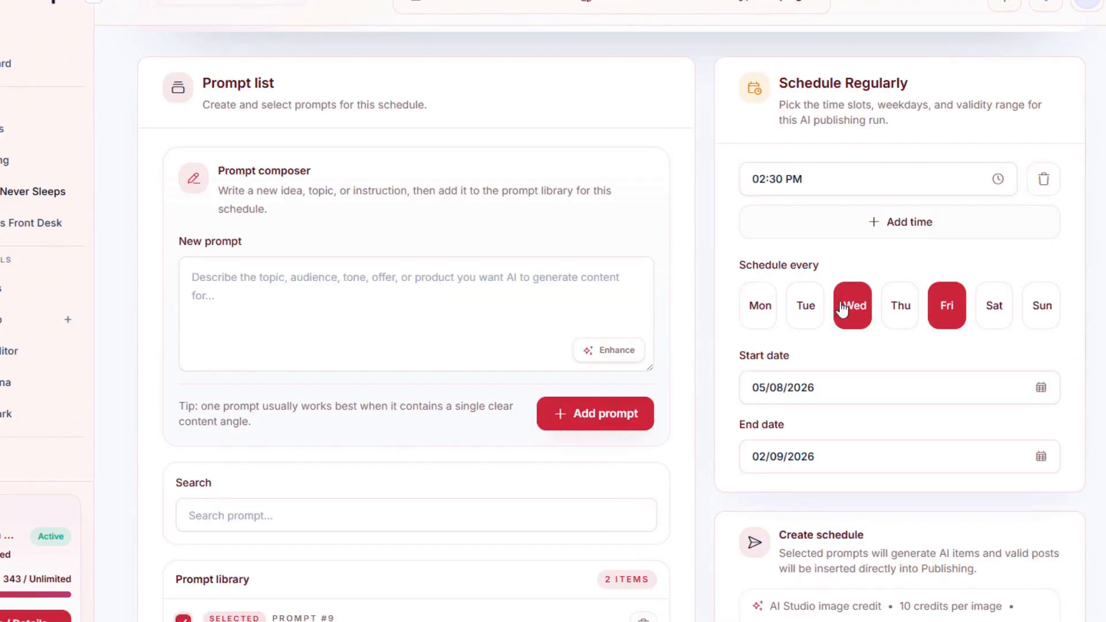
pyautogui.click(870, 307)
pyautogui.click(947, 311)
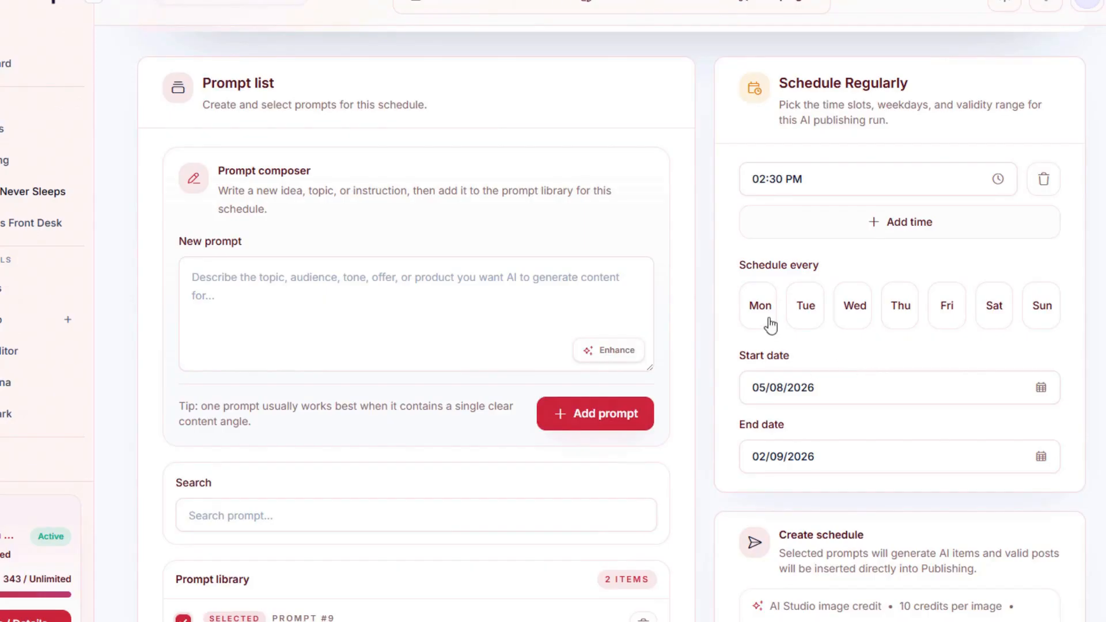
pyautogui.click(930, 326)
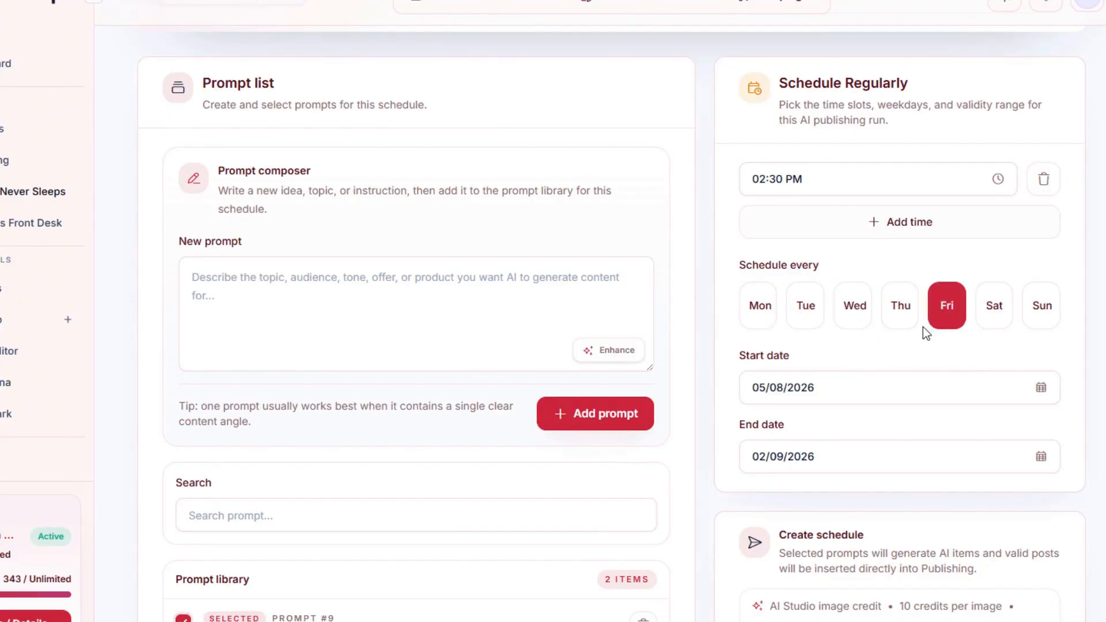
# Review the schedule dates and selected prompt, and create the schedule by running AI publishing.
pyautogui.scroll(-1, 873, 372)
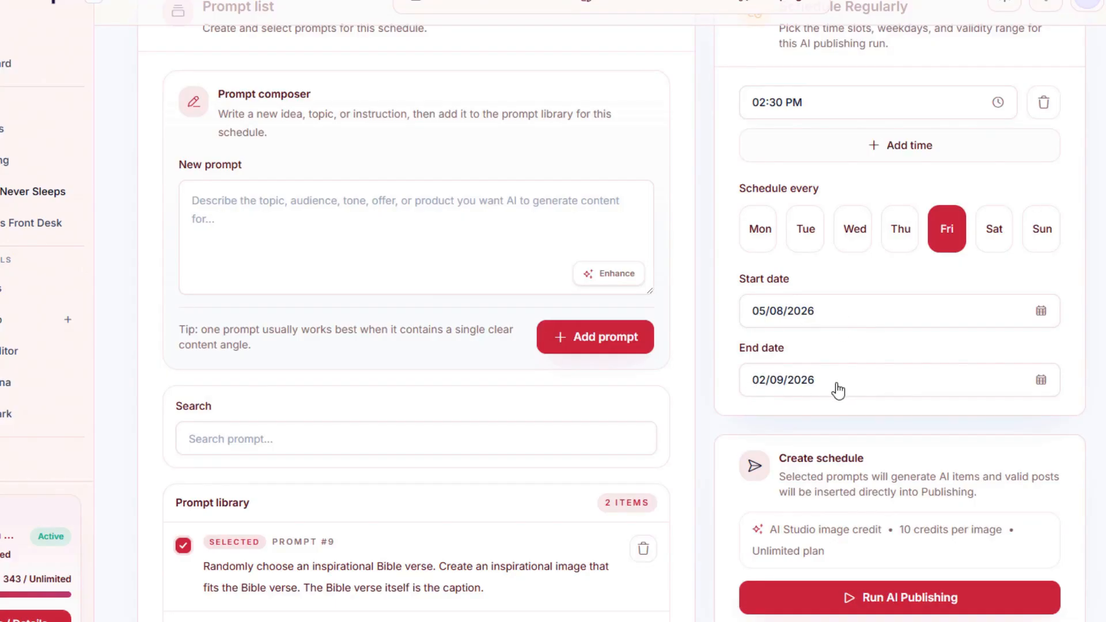
pyautogui.scroll(-3, 839, 388)
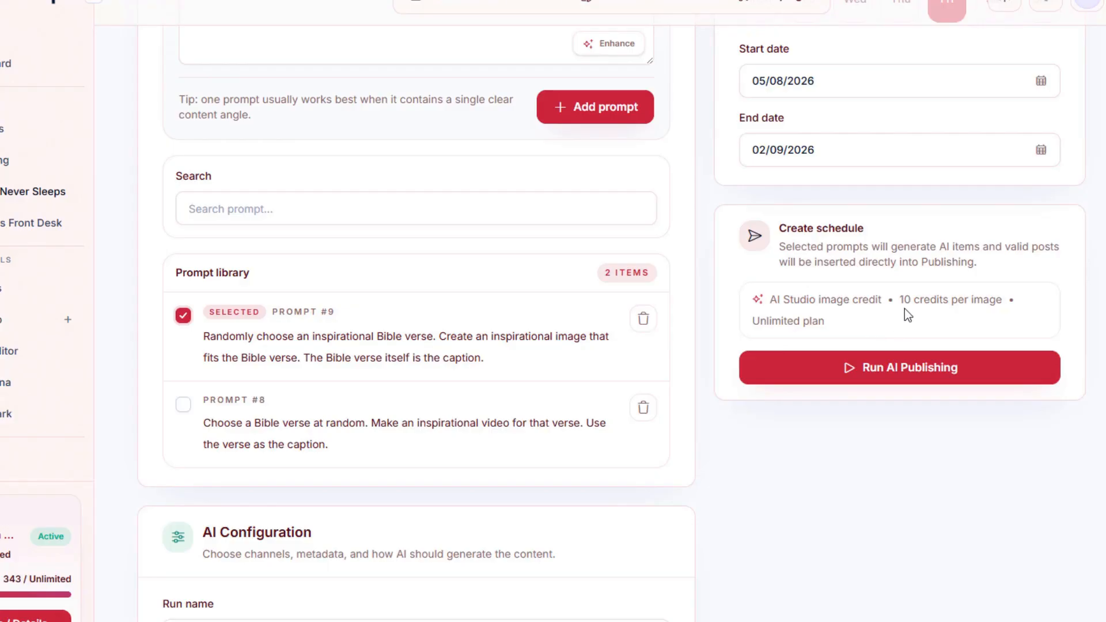
pyautogui.scroll(5, 869, 285)
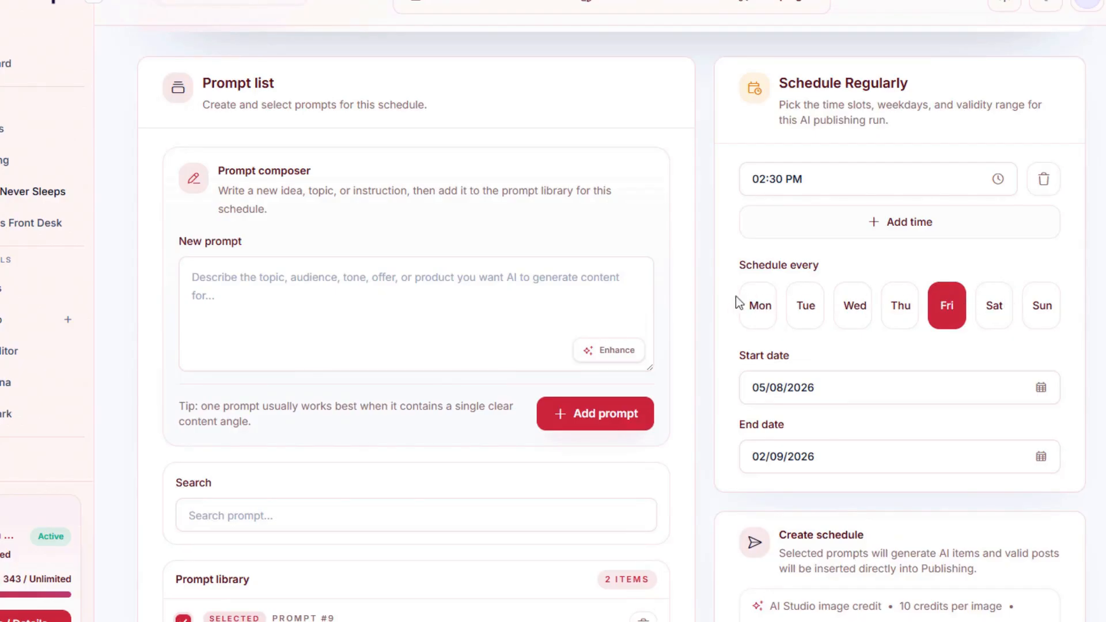
pyautogui.scroll(-10, 968, 444)
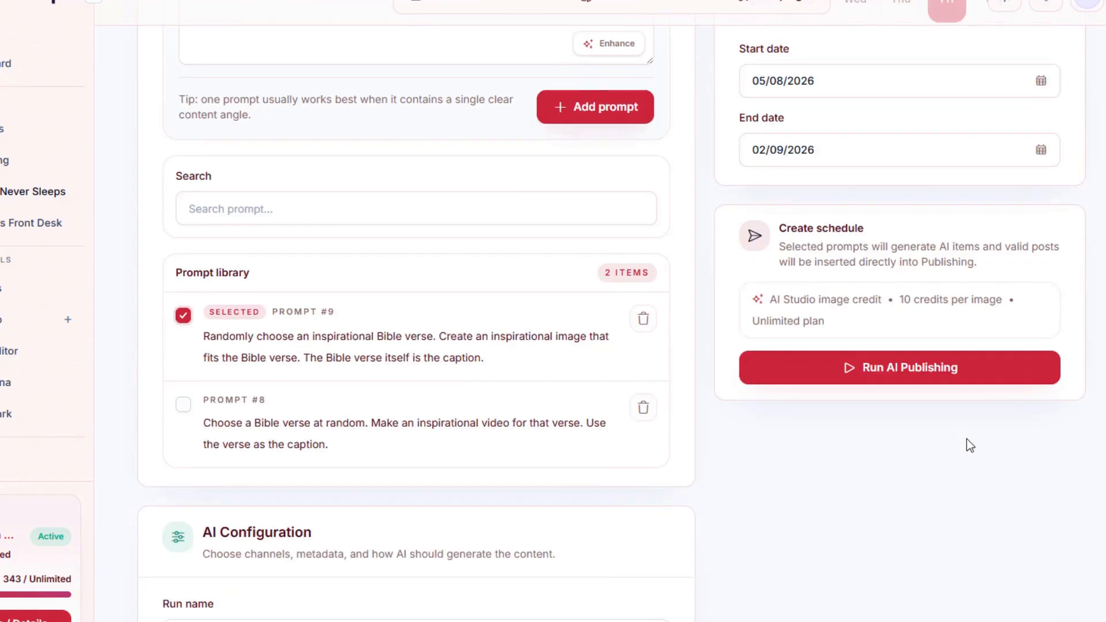
pyautogui.scroll(4, 902, 444)
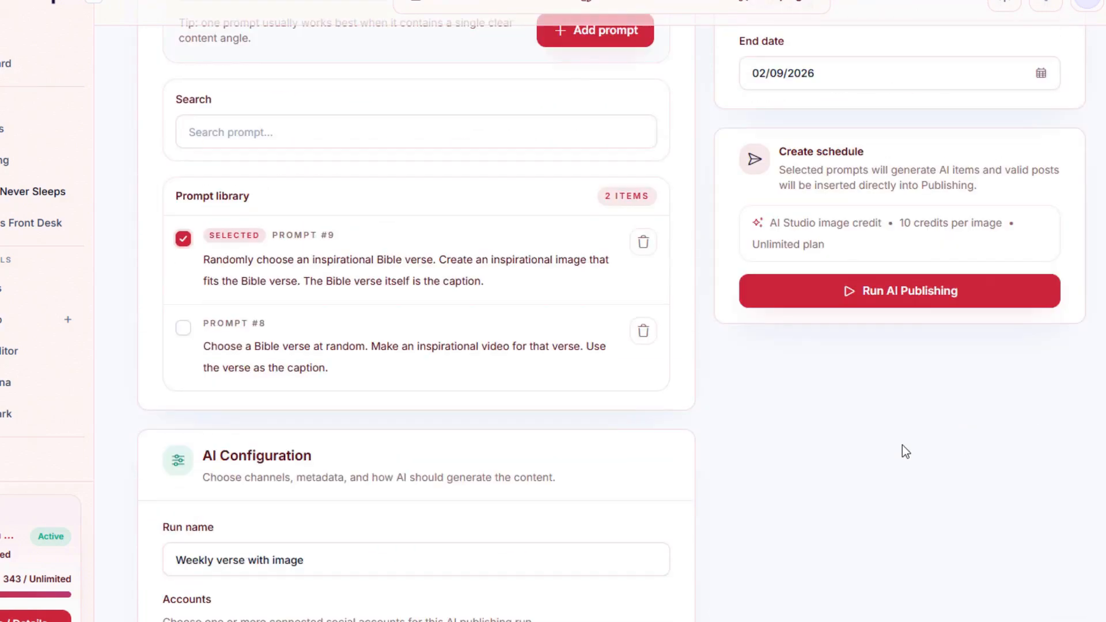
pyautogui.click(906, 299)
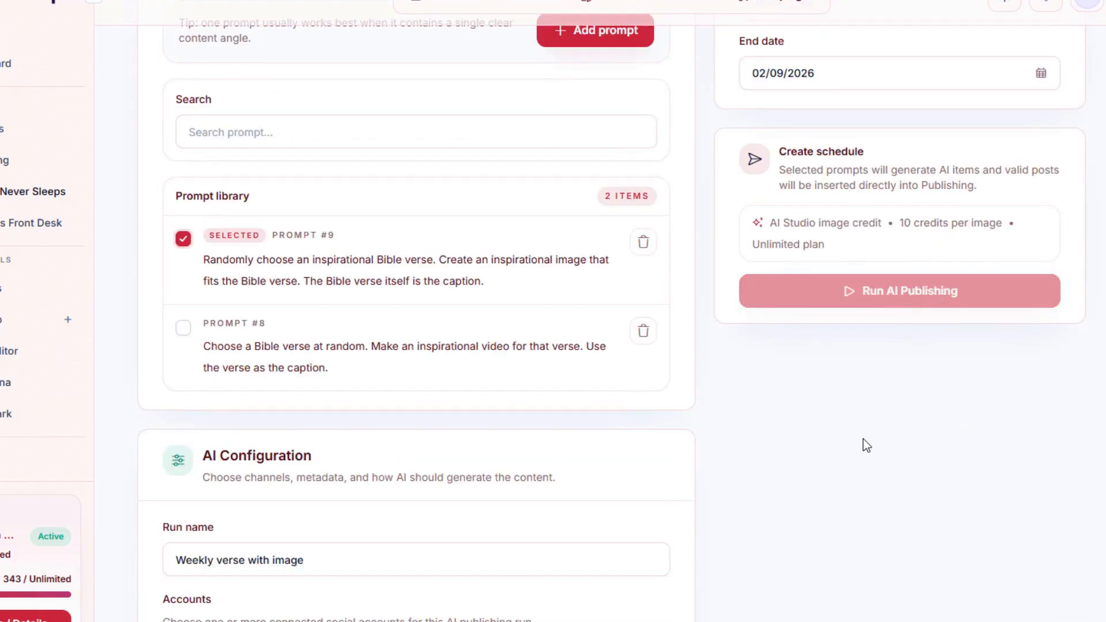
# Examine the Weekly verse with image schedule card and the additional actions it offers.
pyautogui.scroll(-4, 662, 395)
pyautogui.scroll(-1, 663, 401)
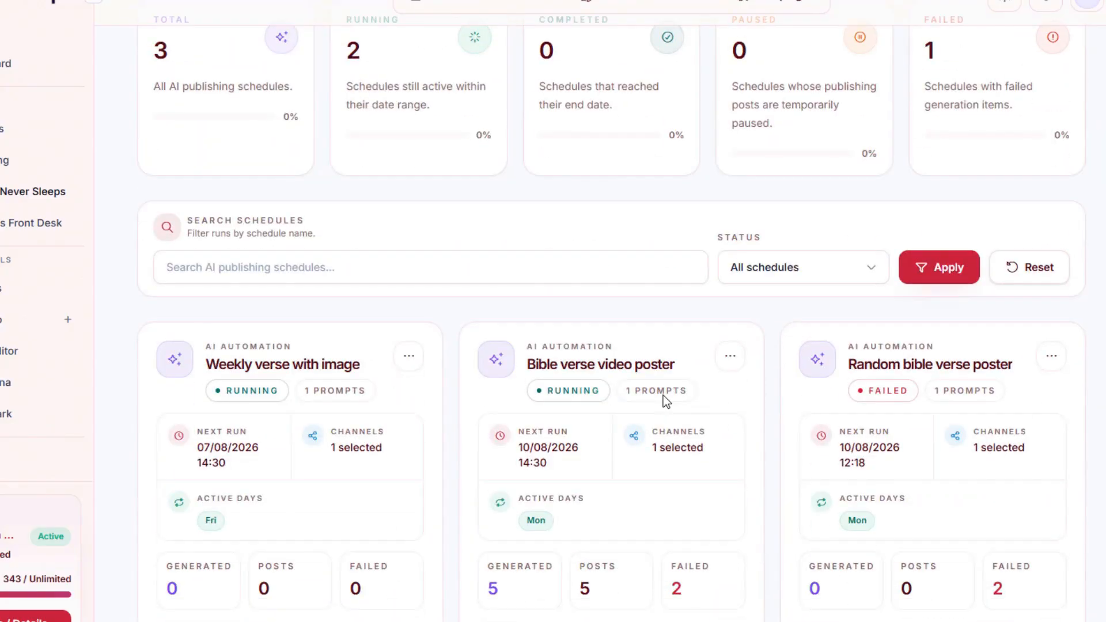
pyautogui.scroll(-1, 663, 401)
pyautogui.moveTo(210, 305); pyautogui.dragTo(370, 311)
pyautogui.click(388, 301)
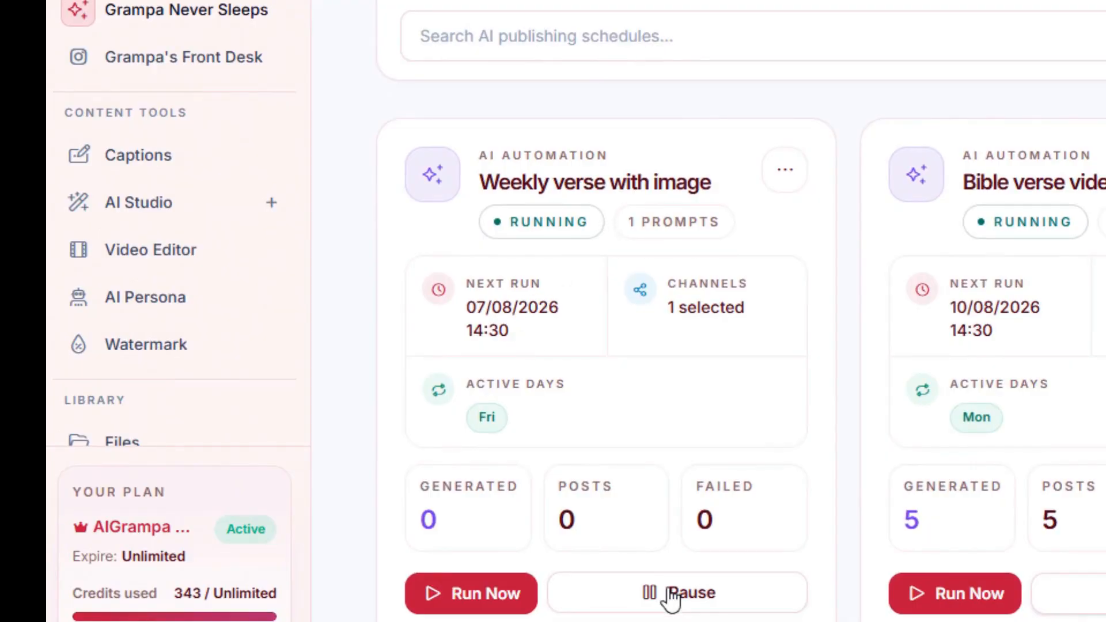
pyautogui.click(784, 170)
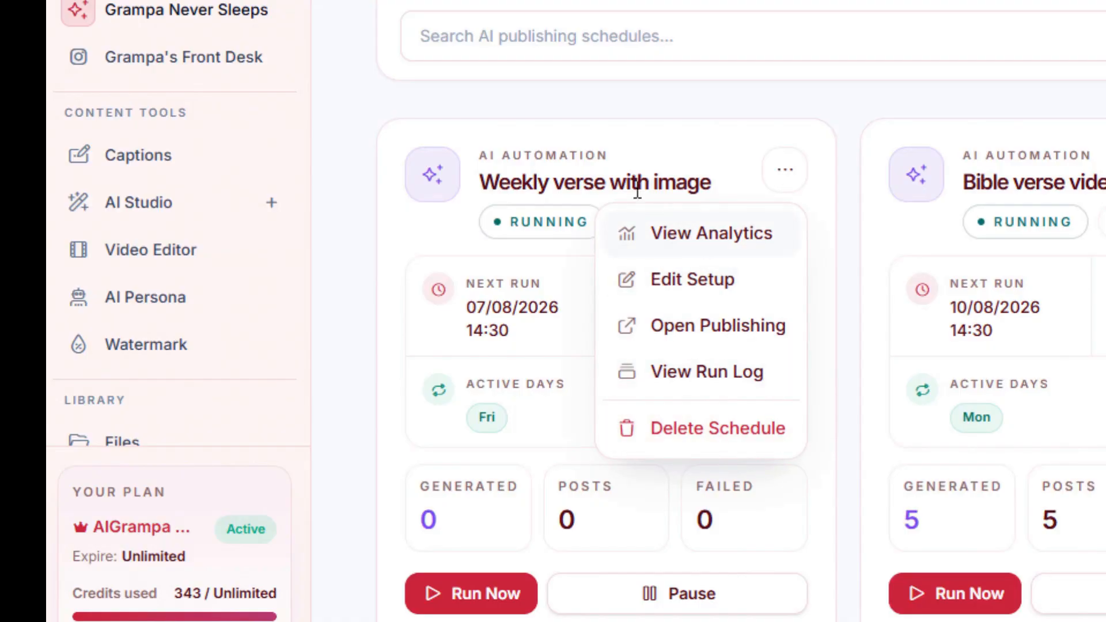
pyautogui.click(634, 157)
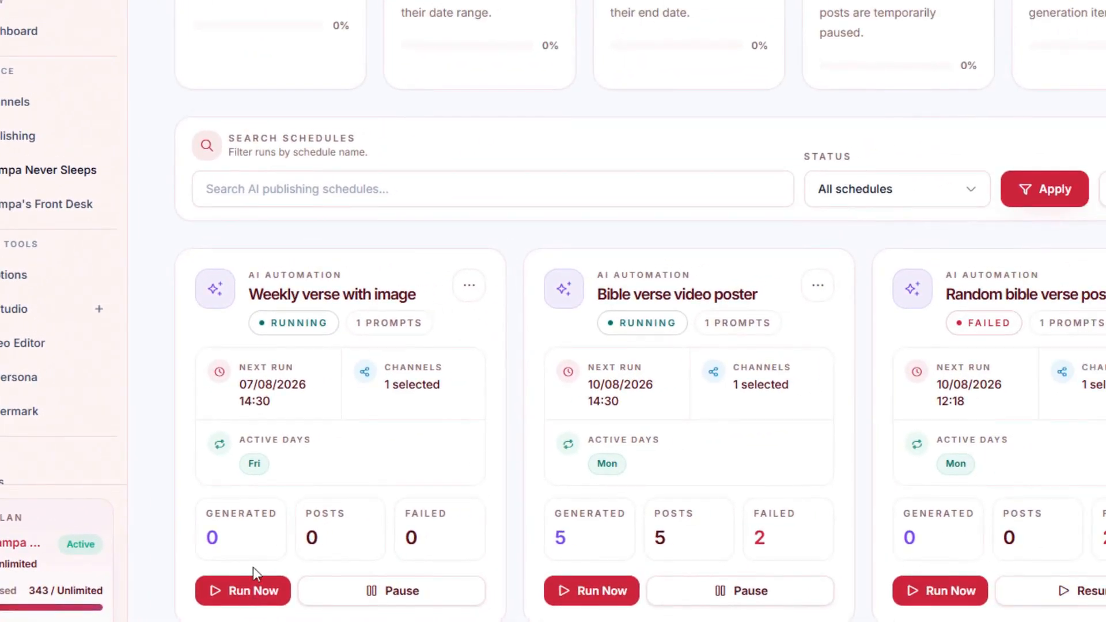
# Run the Weekly verse with image schedule immediately and confirm the run.
pyautogui.click(245, 597)
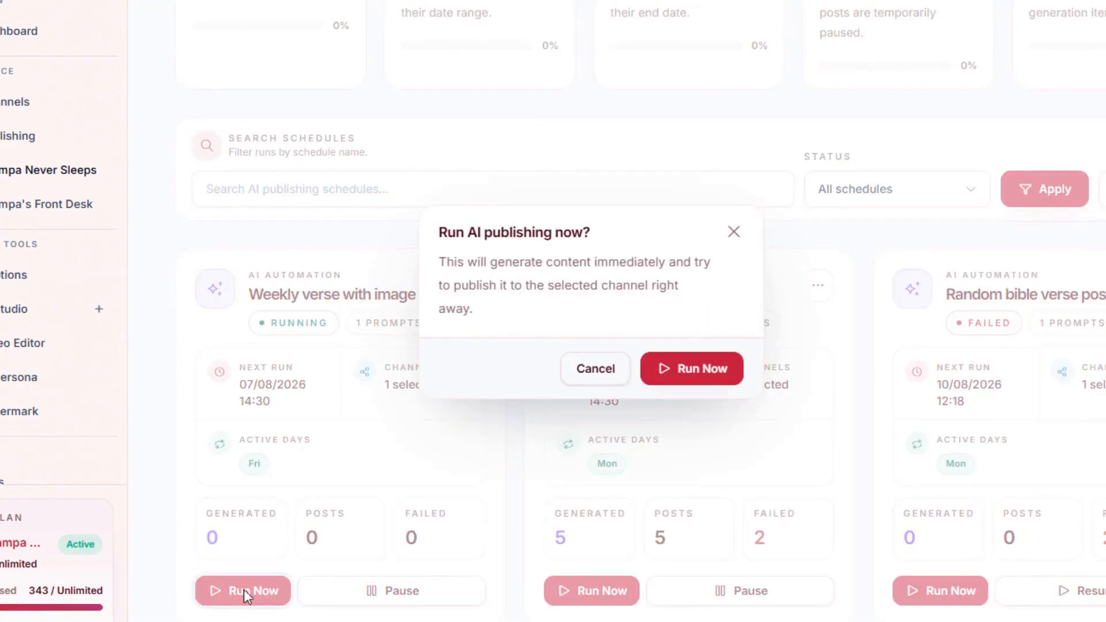
pyautogui.click(702, 371)
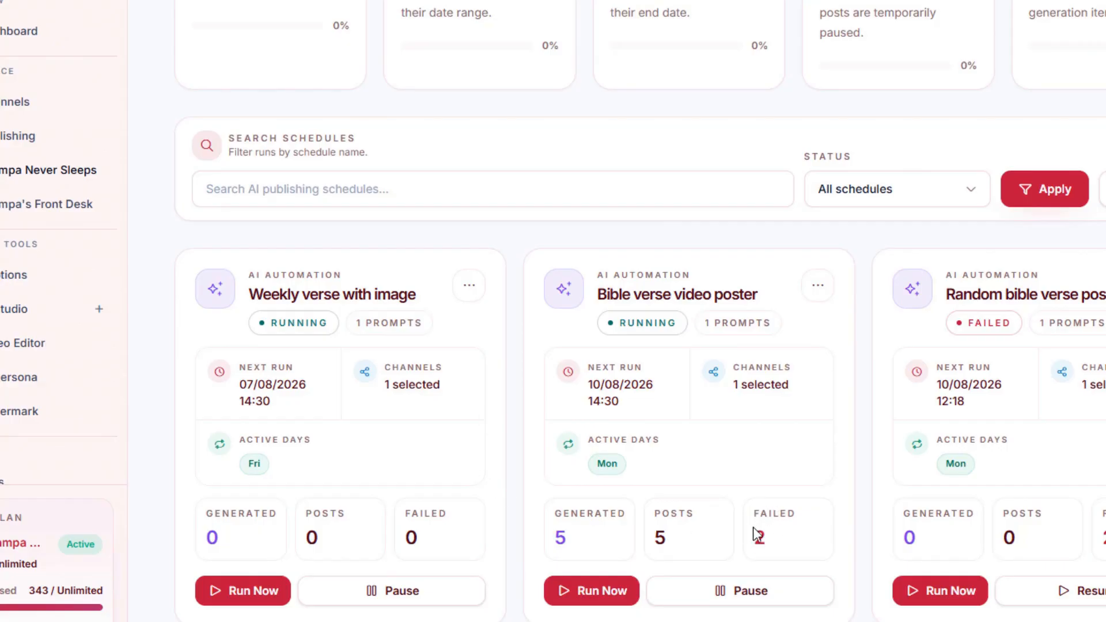
# Check the failed counts of the other schedules and the generated, posts and failed counts of Weekly verse with image.
pyautogui.moveTo(752, 527); pyautogui.dragTo(801, 537)
pyautogui.moveTo(1099, 509); pyautogui.dragTo(1105, 542)
pyautogui.moveTo(777, 525); pyautogui.dragTo(739, 506)
pyautogui.moveTo(1096, 509); pyautogui.dragTo(1105, 543)
pyautogui.click(776, 553)
pyautogui.moveTo(416, 546); pyautogui.dragTo(406, 513)
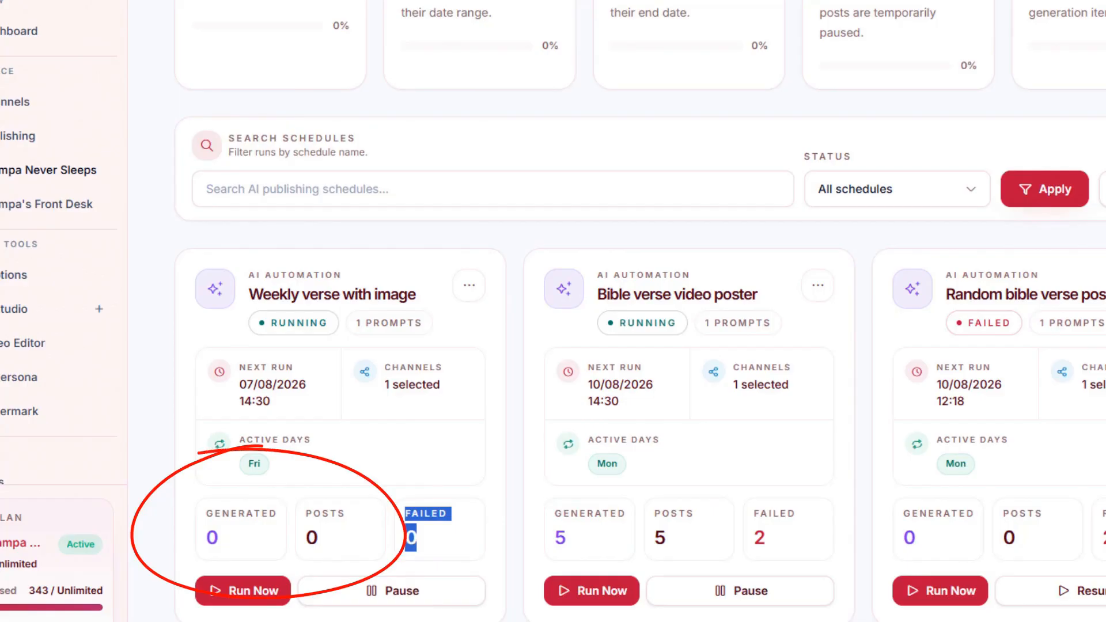
pyautogui.click(445, 454)
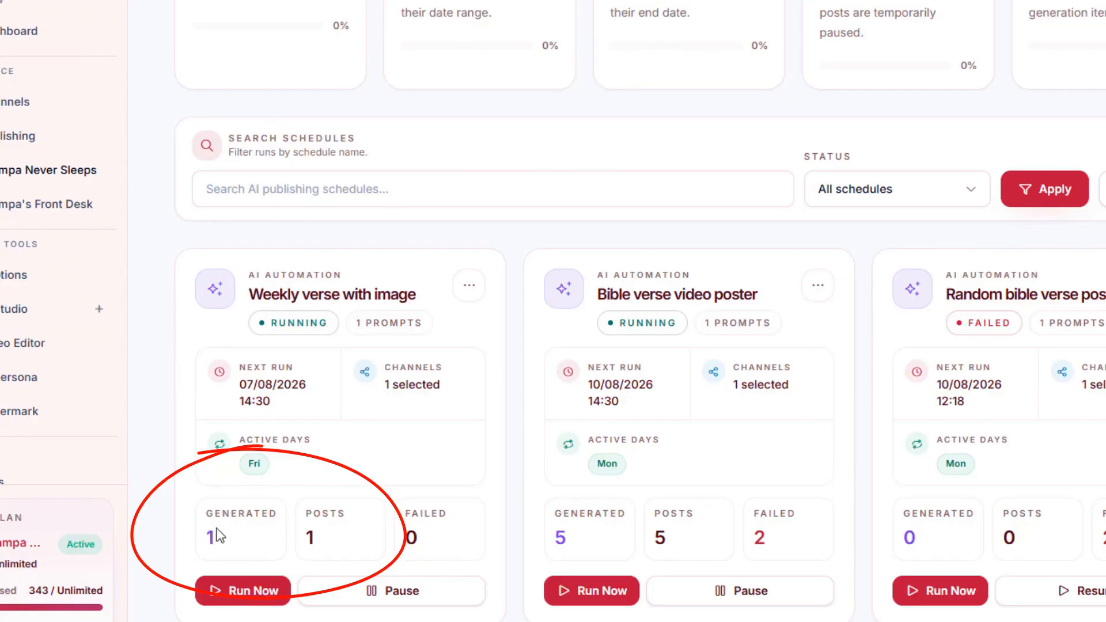
pyautogui.moveTo(206, 513); pyautogui.dragTo(320, 530)
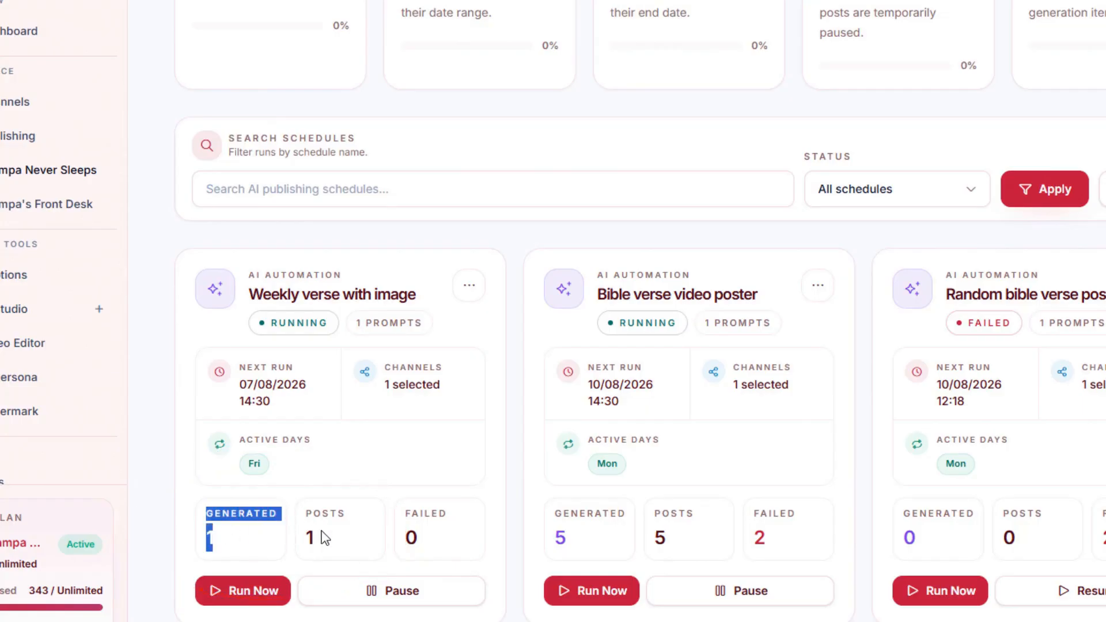
pyautogui.click(311, 534)
pyautogui.moveTo(405, 538); pyautogui.dragTo(443, 534)
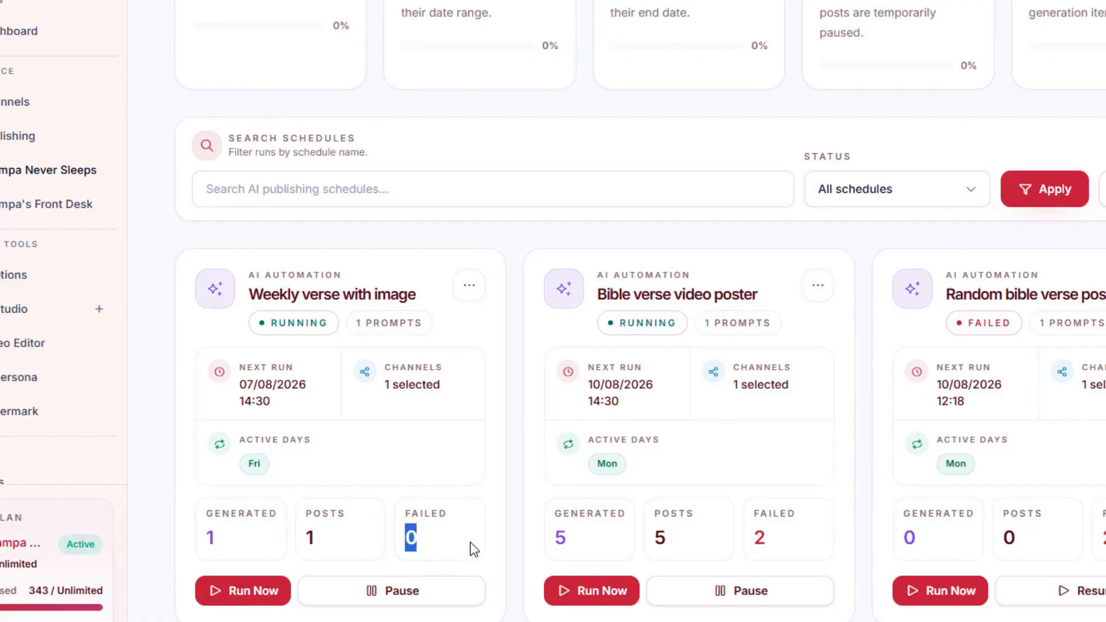
pyautogui.click(467, 543)
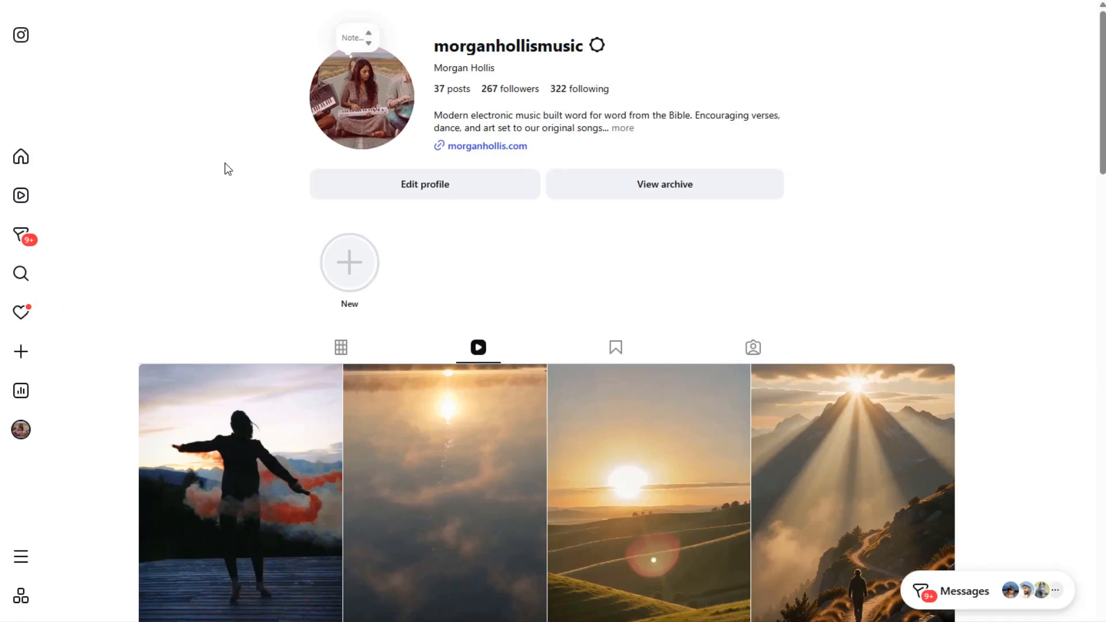
# On the Instagram profile, show the full posts grid and open the newest image post to check its verse caption.
pyautogui.scroll(-1, 224, 162)
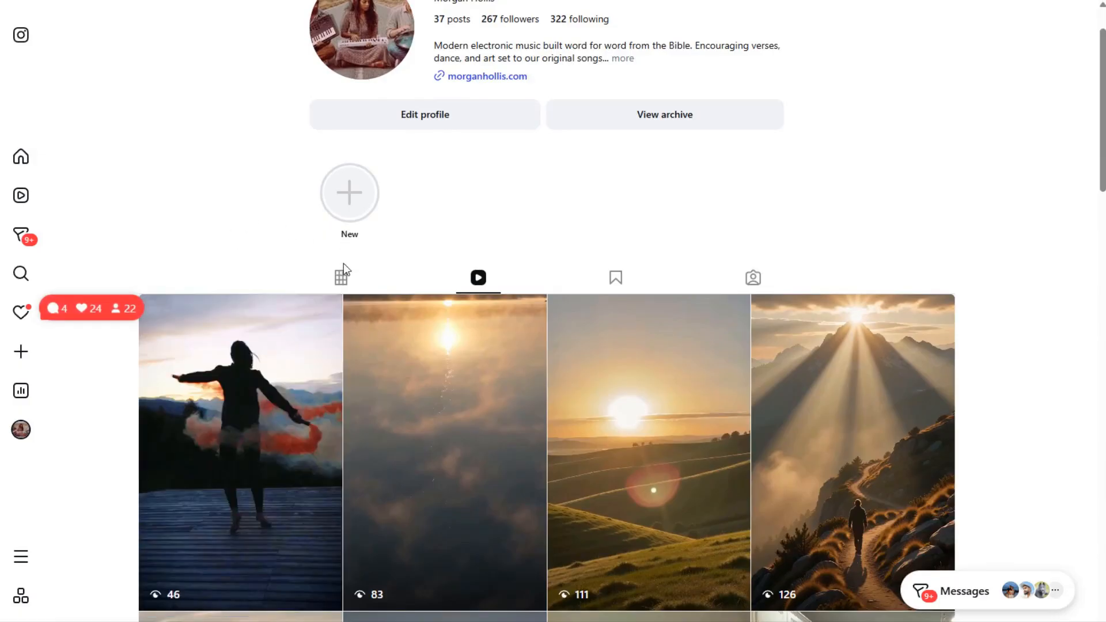
pyautogui.click(341, 279)
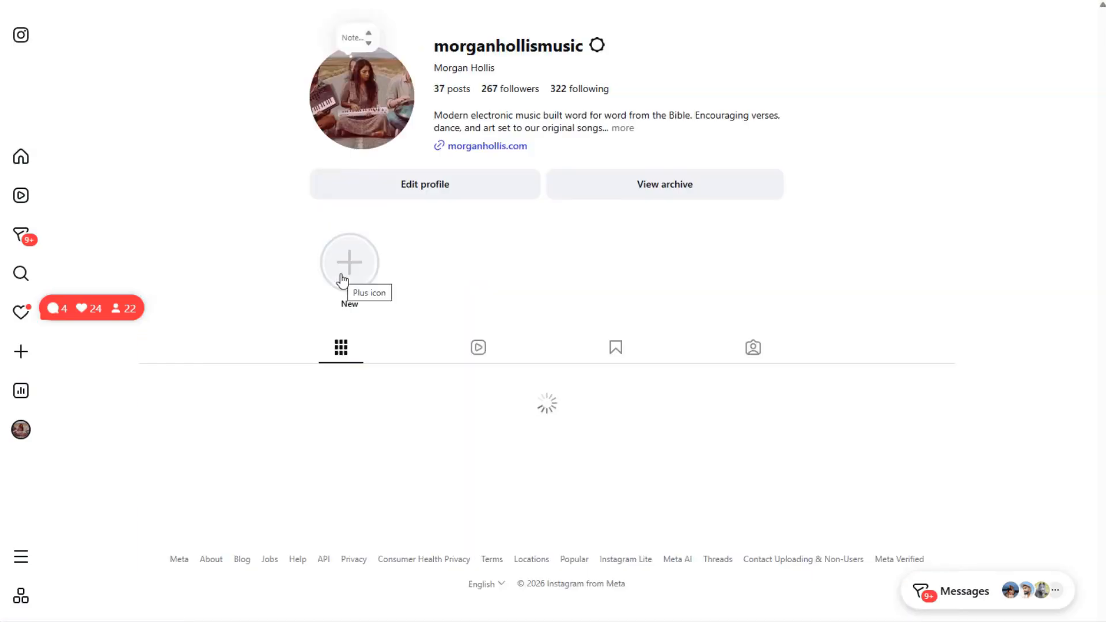
pyautogui.scroll(-3, 203, 202)
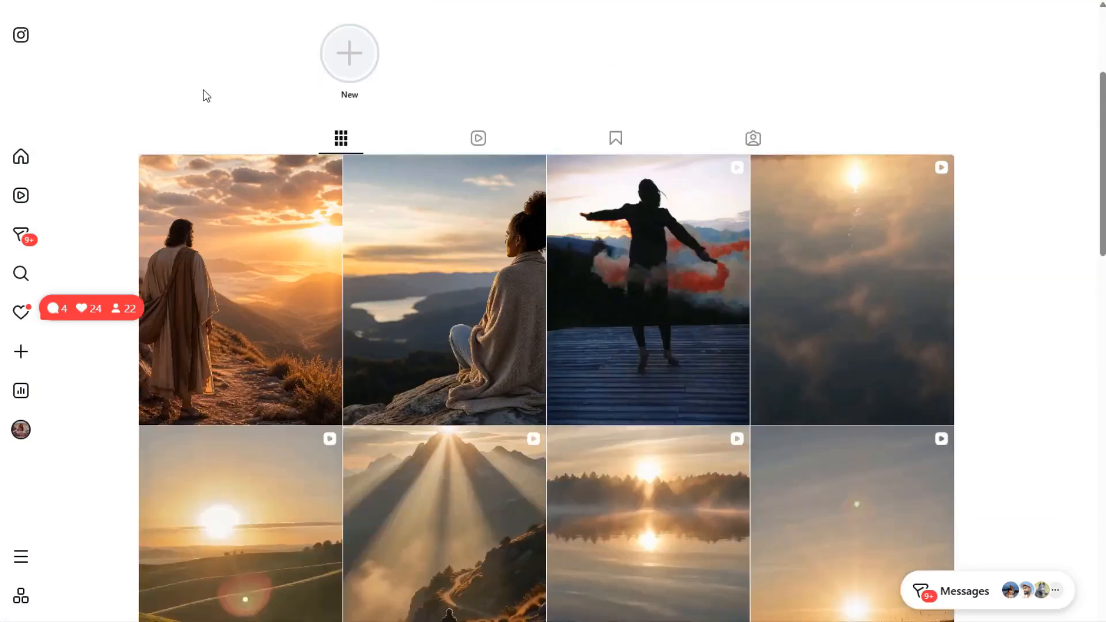
pyautogui.click(254, 190)
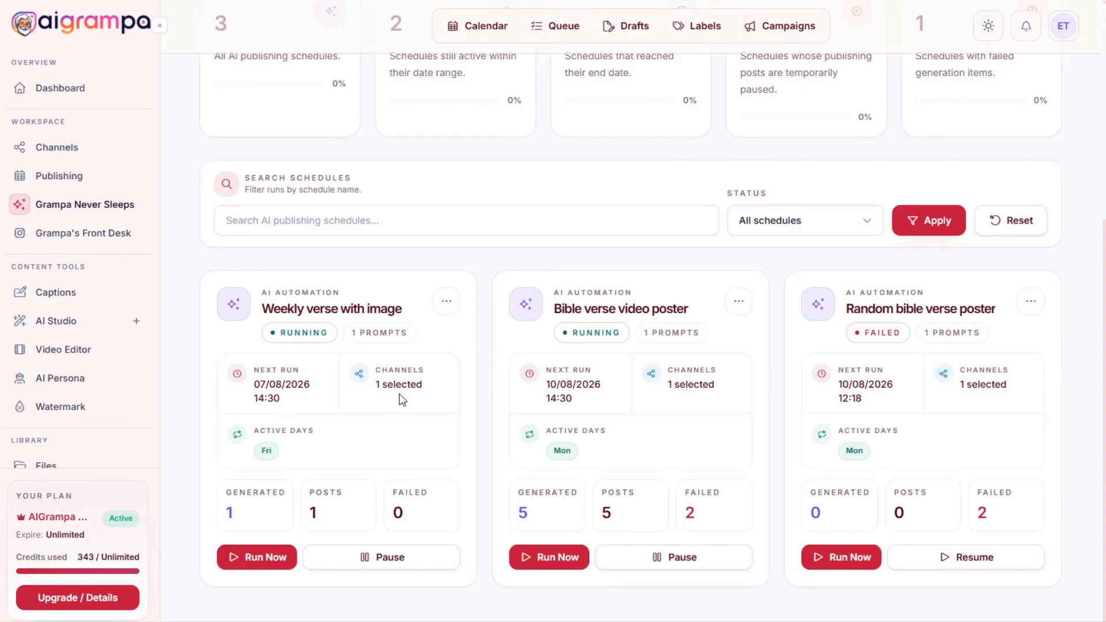
# Switch back to AIGrampa and start creating another AI publishing schedule.
pyautogui.scroll(3, 349, 404)
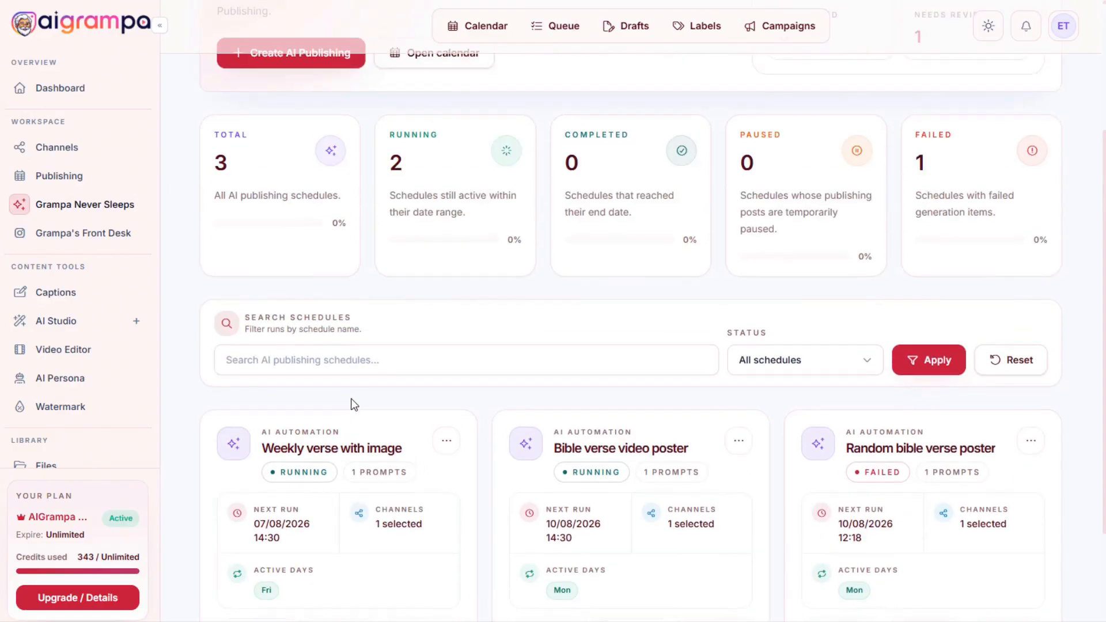
pyautogui.scroll(-3, 348, 403)
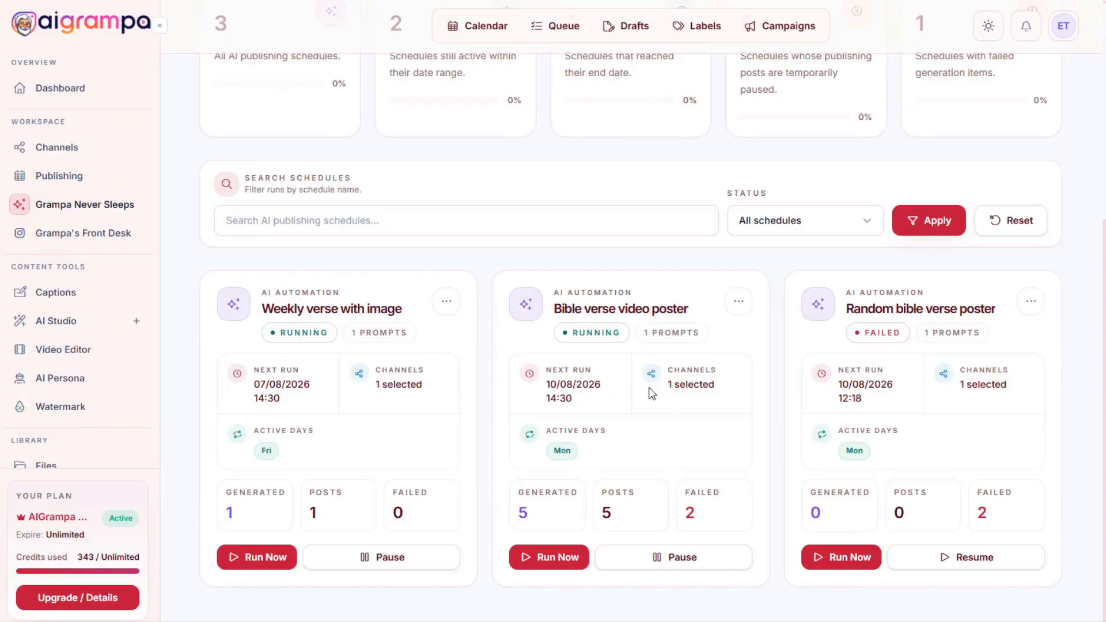
pyautogui.scroll(3, 648, 403)
pyautogui.scroll(2, 657, 408)
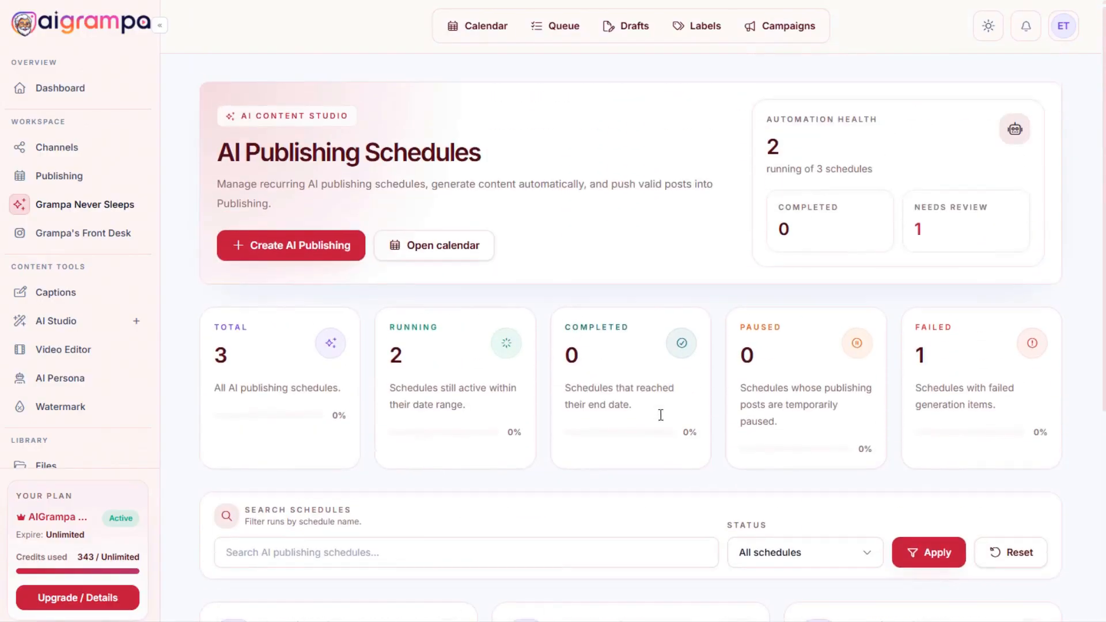
pyautogui.click(280, 250)
pyautogui.scroll(-5, 538, 261)
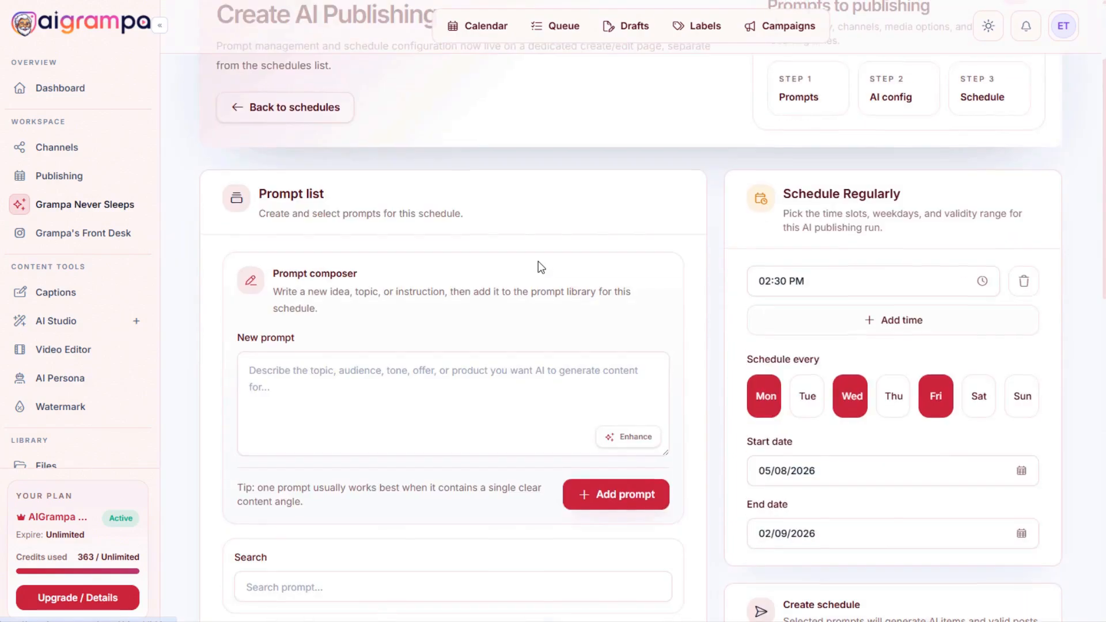
# Add the prompt "Randomly choose an inspirational Bible verse. Create an inspirational video that fits the Bible verse. The Bible verse itself is the caption.".
pyautogui.click(336, 234)
pyautogui.write('Randomly choose an inspirational Bible verse. Create an inspirational video that fits the Bible verse. The Bible verse itself is the caption.')
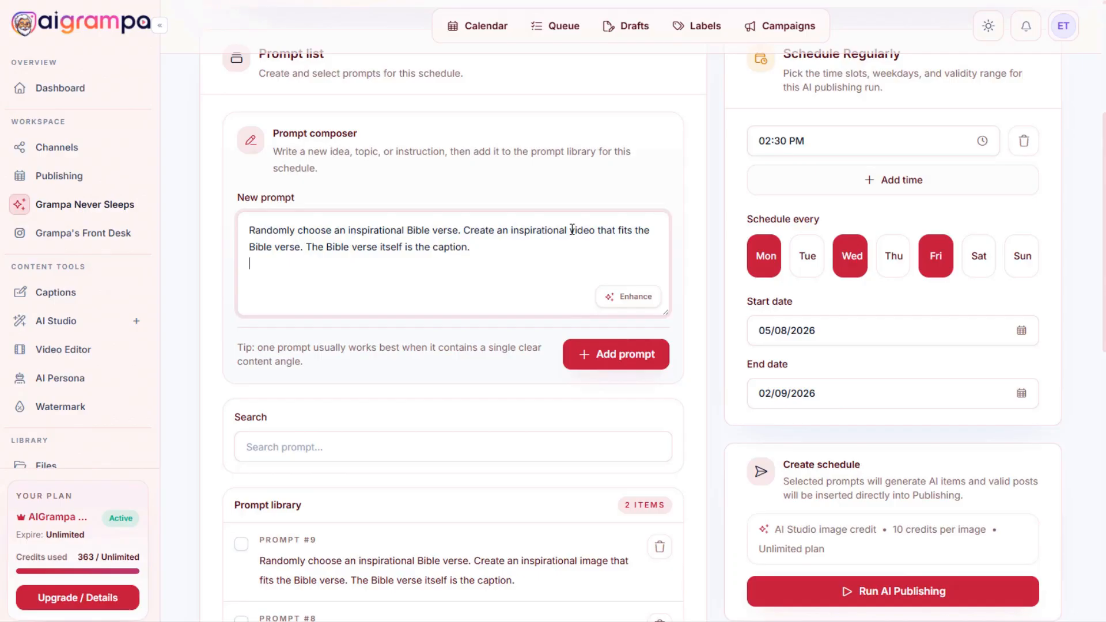
pyautogui.moveTo(570, 230); pyautogui.dragTo(599, 231)
pyautogui.click(567, 260)
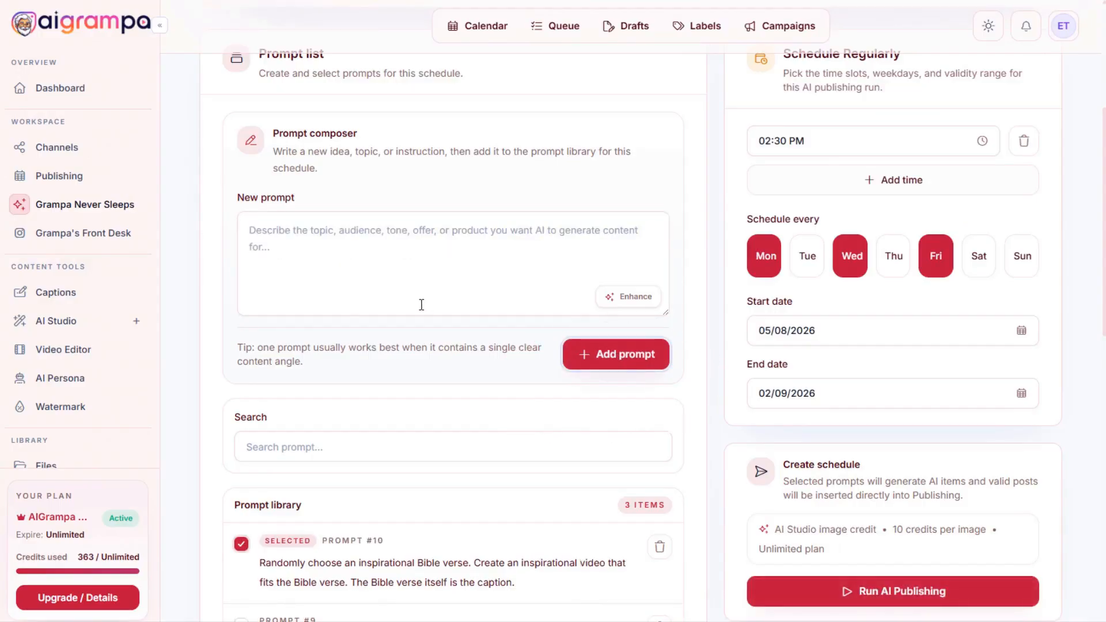
# Name the AI publishing run "Weekly verse with video" in the AI configuration.
pyautogui.scroll(-5, 320, 297)
pyautogui.scroll(-7, 449, 294)
pyautogui.click(260, 229)
pyautogui.write('Weekly verse with video')
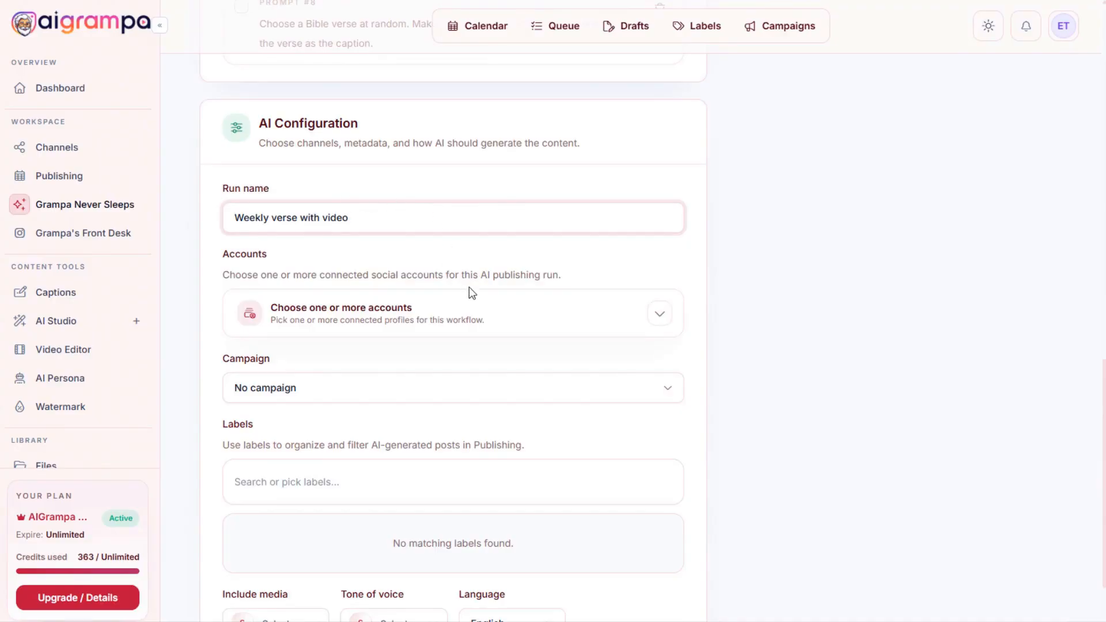
# Select the music artist's connected account for the run and assign it to Bible verses campaign 1.
pyautogui.click(533, 311)
pyautogui.click(570, 427)
pyautogui.click(573, 483)
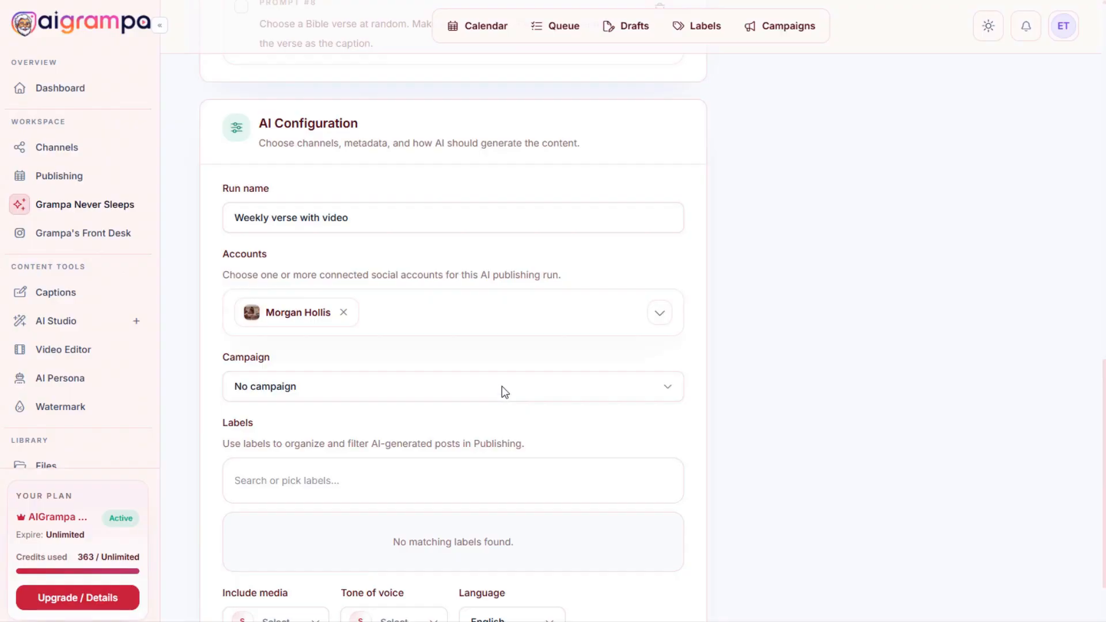
pyautogui.click(503, 386)
pyautogui.click(344, 431)
# Review the available media sources and set the run's included media to Grampa AI Video.
pyautogui.scroll(-2, 414, 432)
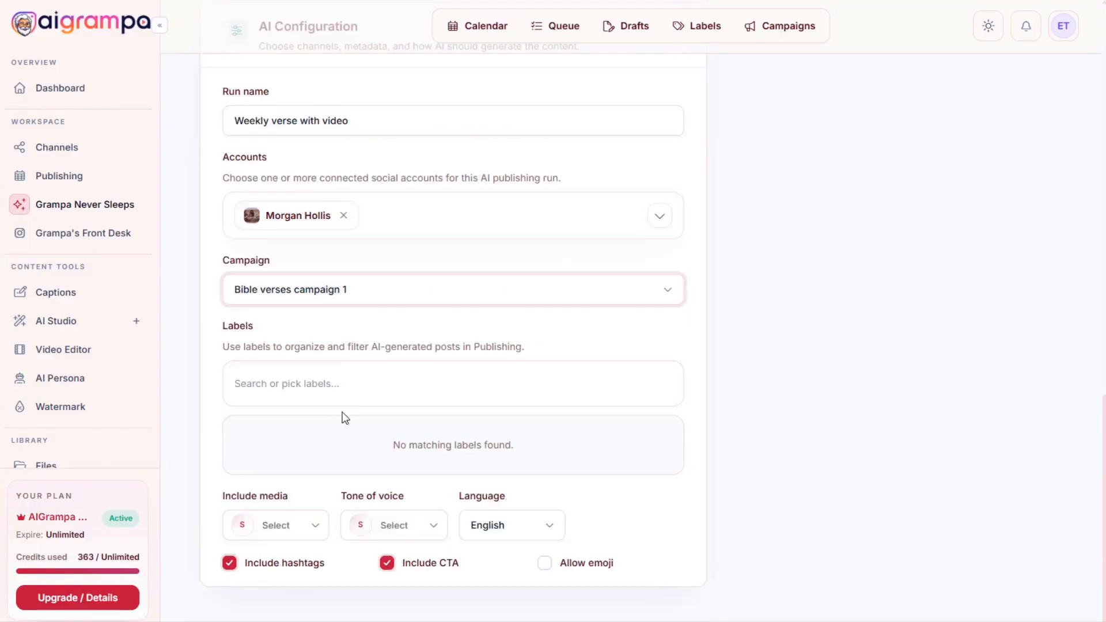
pyautogui.click(300, 525)
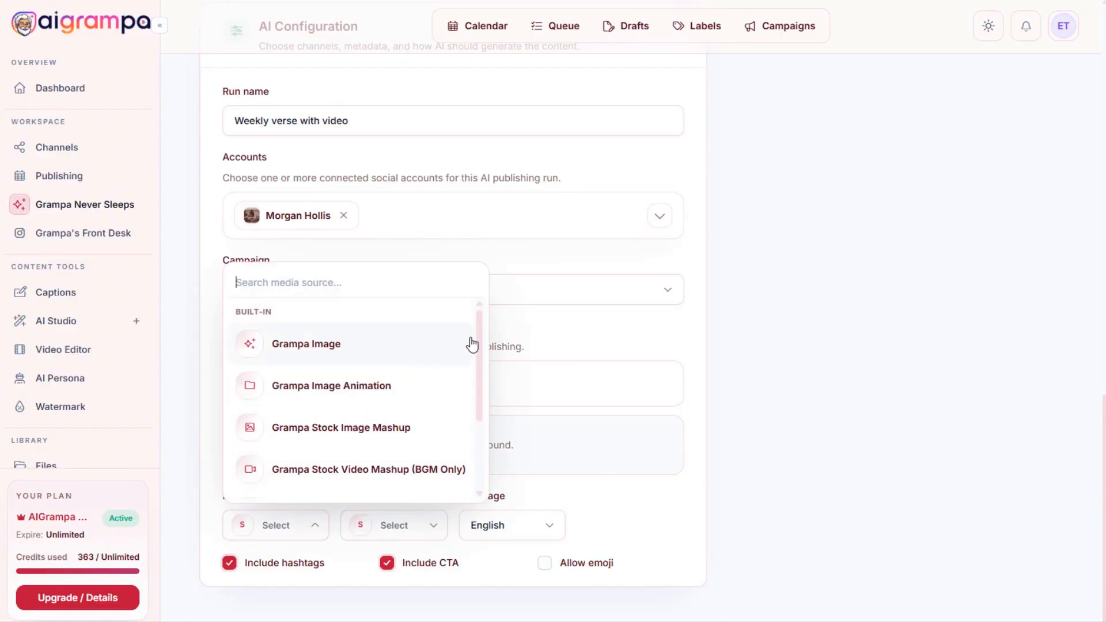
pyautogui.scroll(-2, 374, 338)
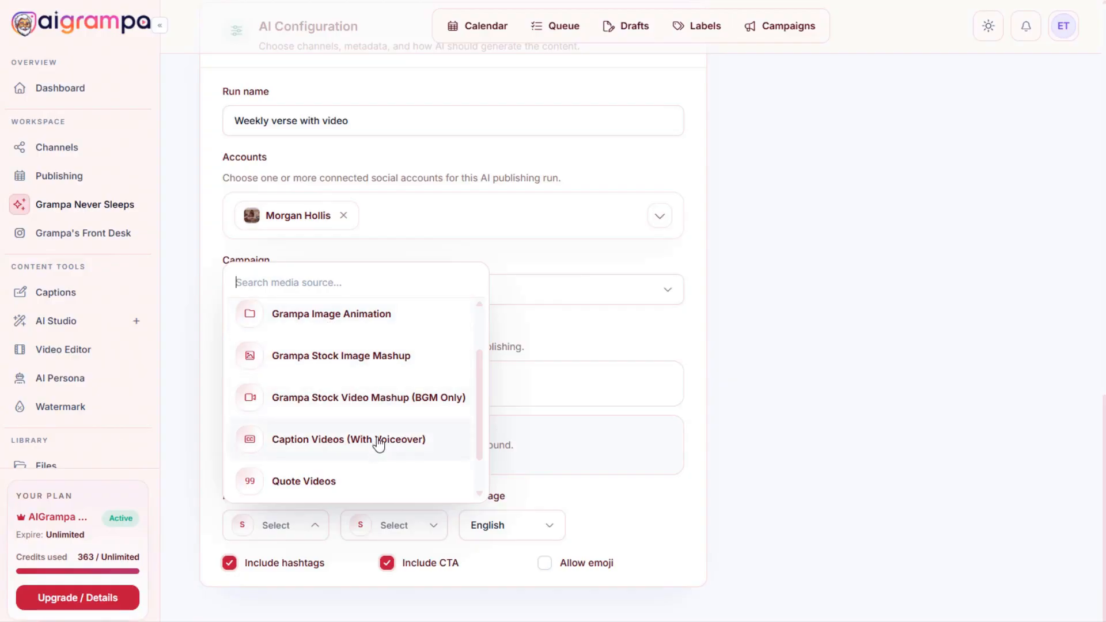
pyautogui.scroll(-1, 379, 448)
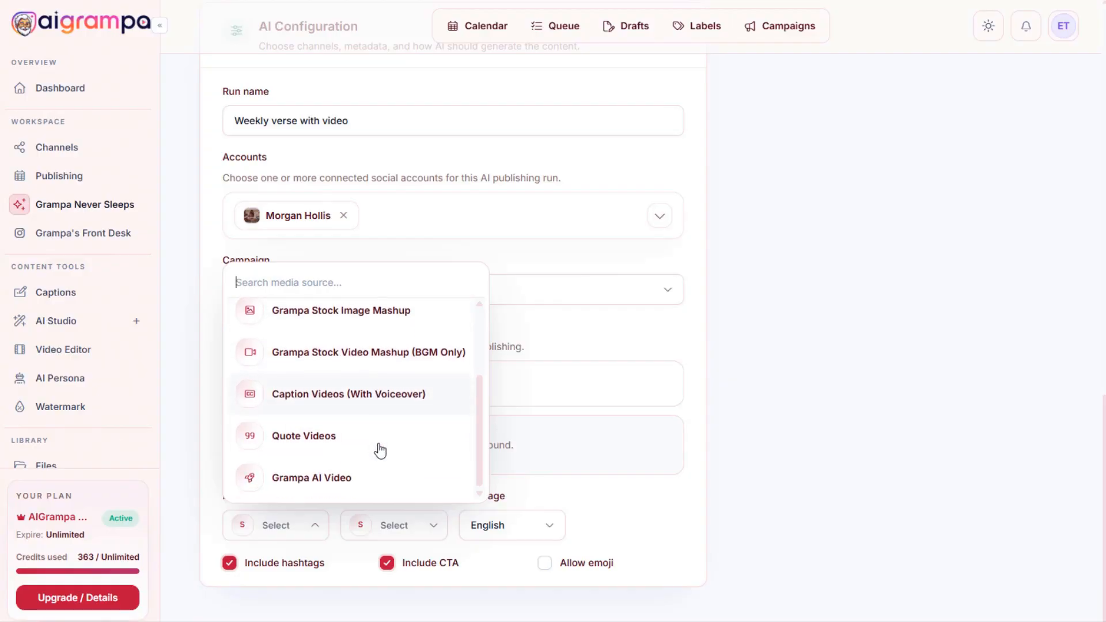
pyautogui.click(333, 477)
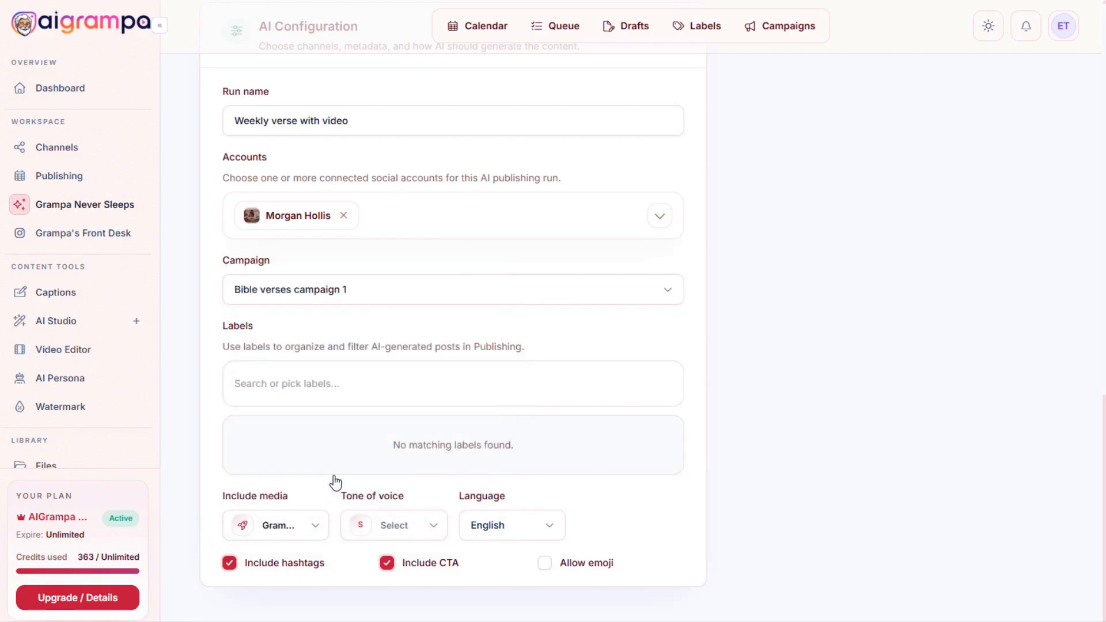
# Set the tone of voice to Friendly, exclude the CTA and allow emoji in the generated posts.
pyautogui.click(403, 525)
pyautogui.click(409, 361)
pyautogui.click(387, 563)
pyautogui.click(545, 564)
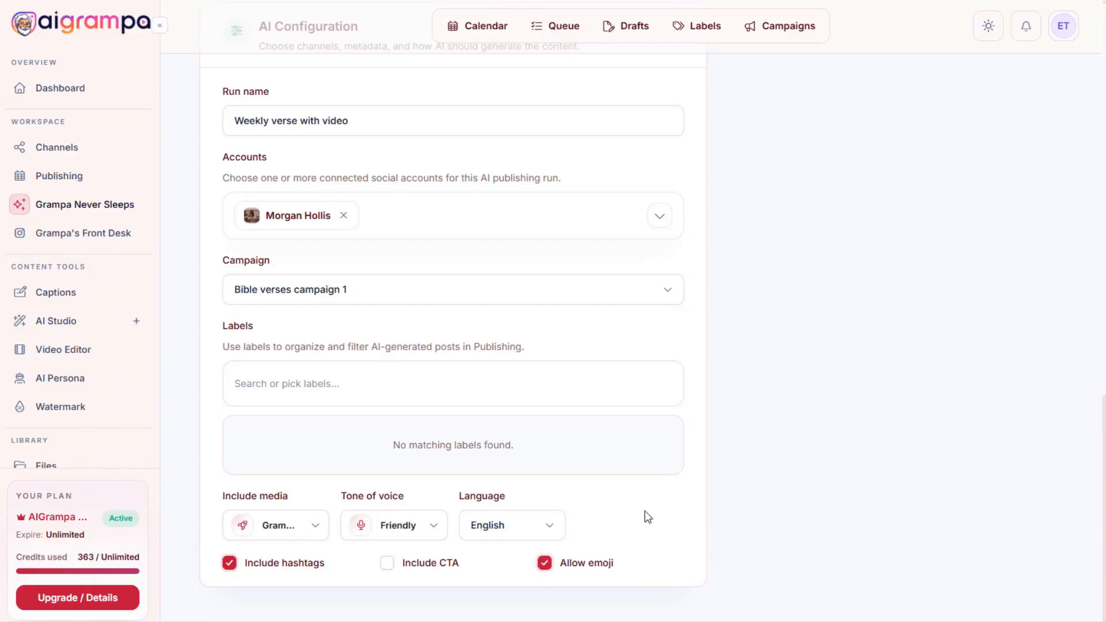
# Limit the schedule to Mondays by deselecting Friday and Wednesday, and create it by running AI publishing.
pyautogui.scroll(15, 644, 513)
pyautogui.click(934, 300)
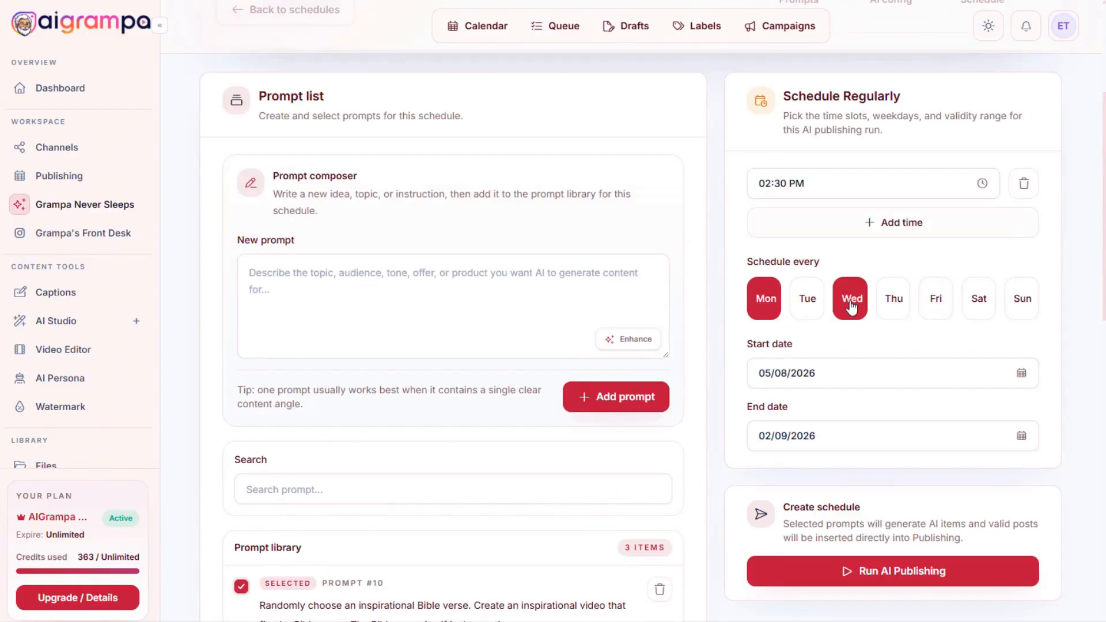
pyautogui.click(853, 304)
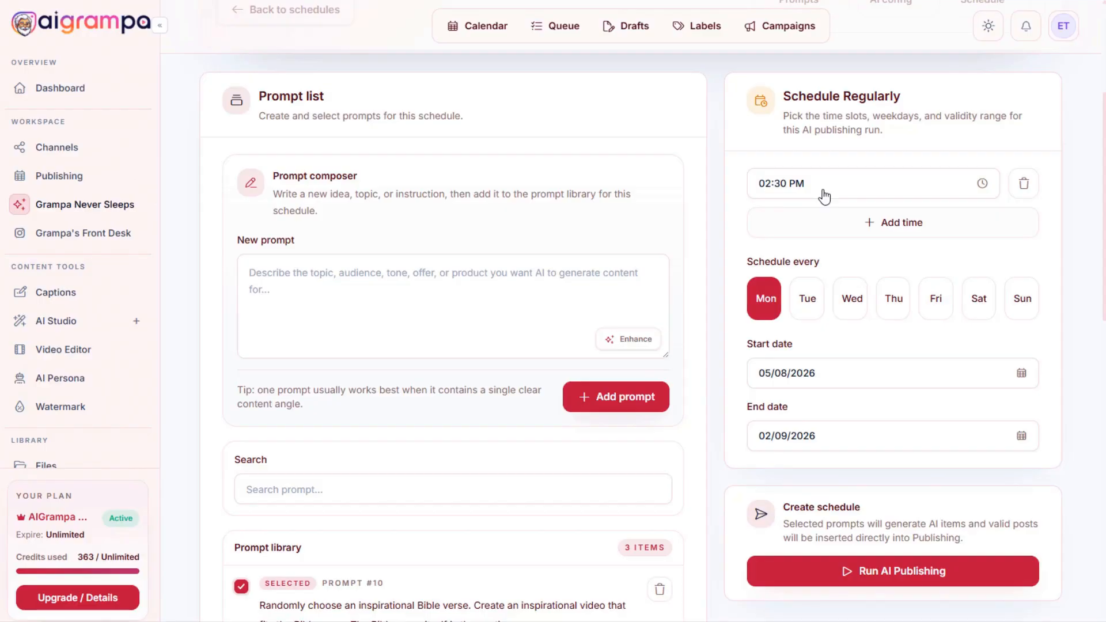
pyautogui.scroll(-3, 825, 197)
pyautogui.click(825, 436)
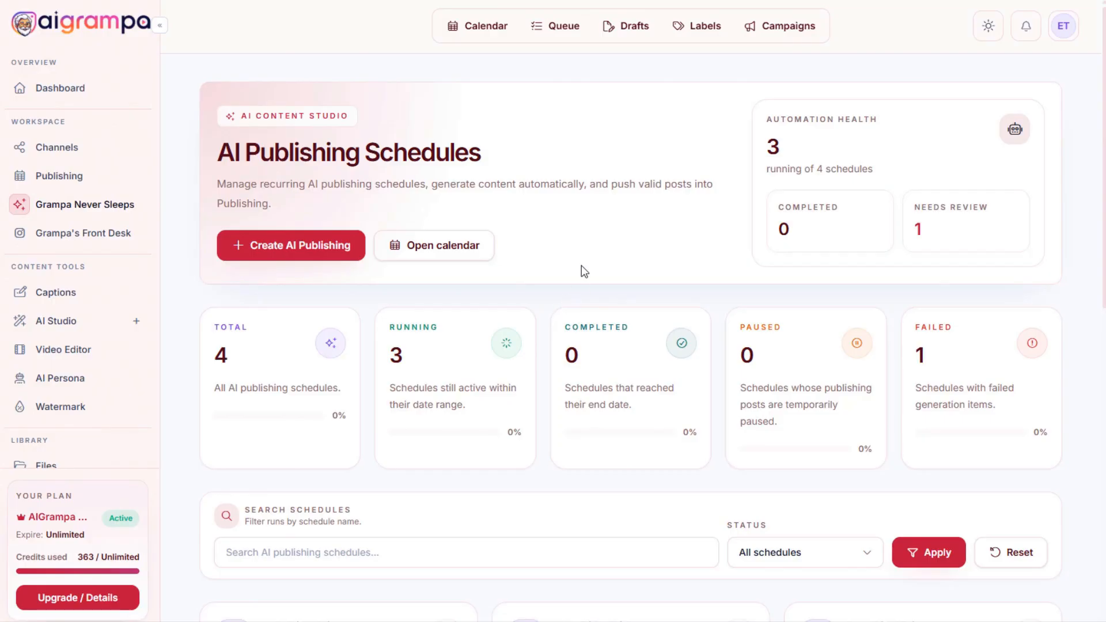
# Run the Weekly verse with video schedule immediately and confirm the run.
pyautogui.scroll(-6, 576, 270)
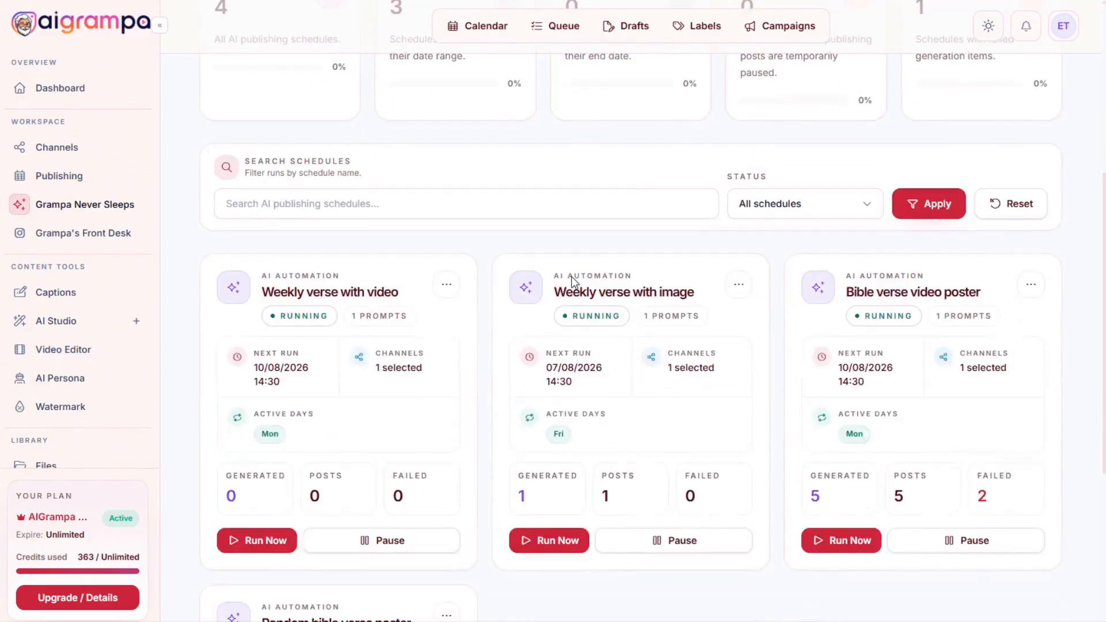
pyautogui.scroll(-2, 596, 356)
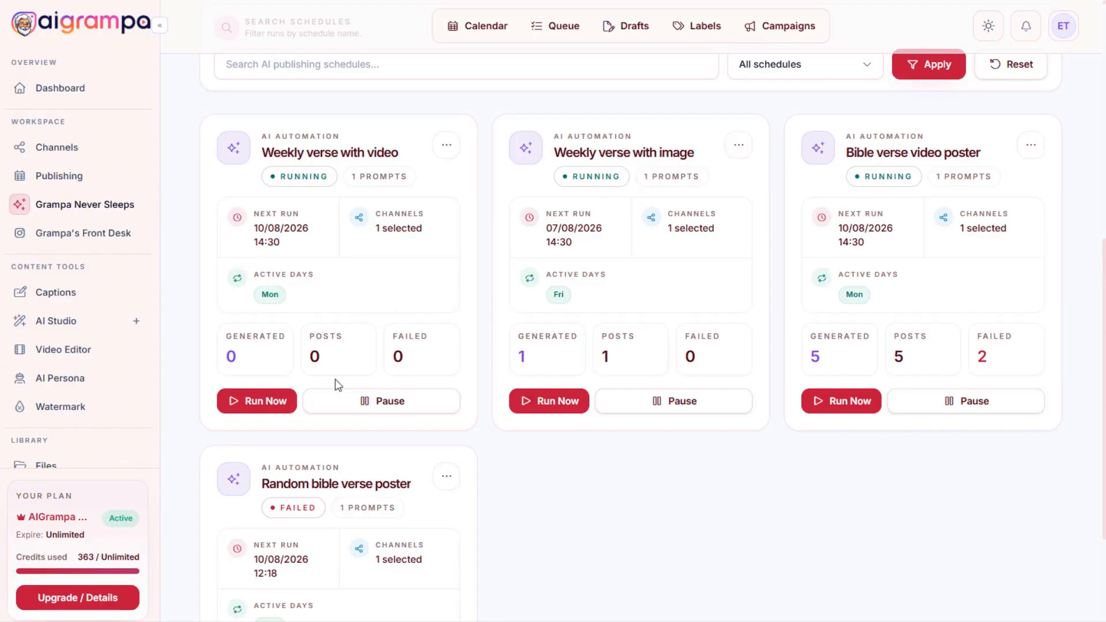
pyautogui.click(261, 405)
pyautogui.click(641, 370)
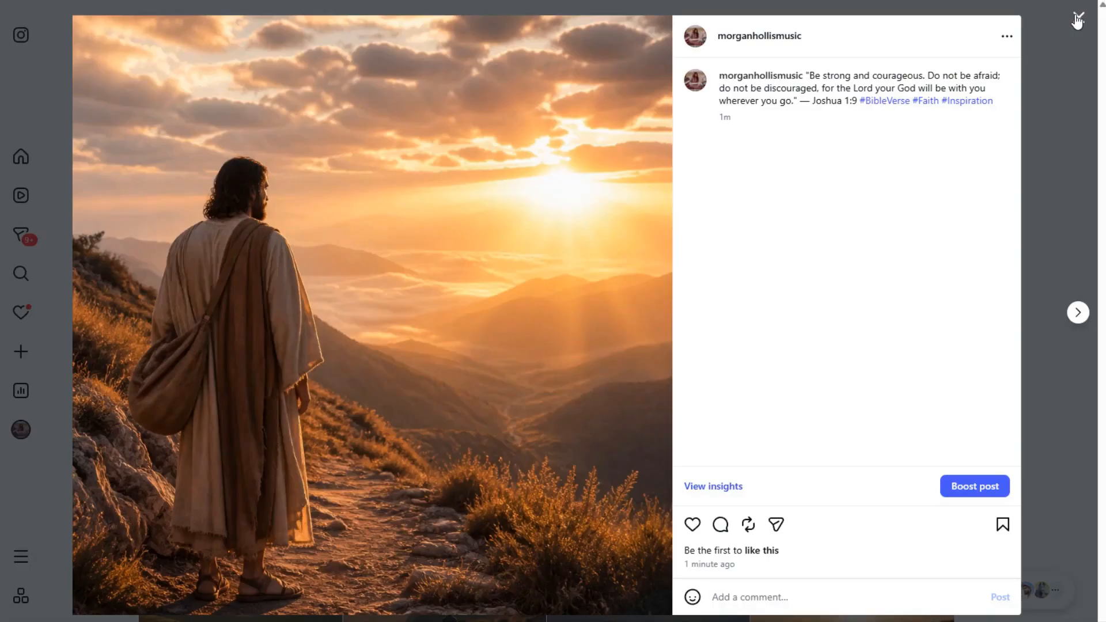
# Switch to Instagram, close the open image post, reload the profile and check the posts grid for the new video.
pyautogui.click(1077, 21)
pyautogui.scroll(4, 906, 60)
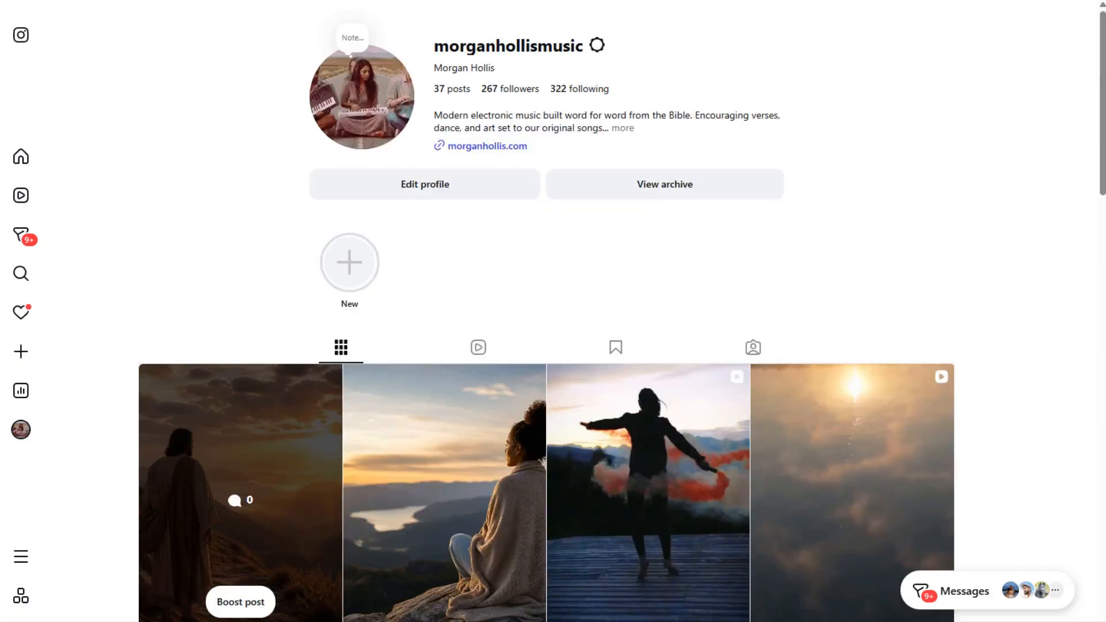
pyautogui.click(71, 0)
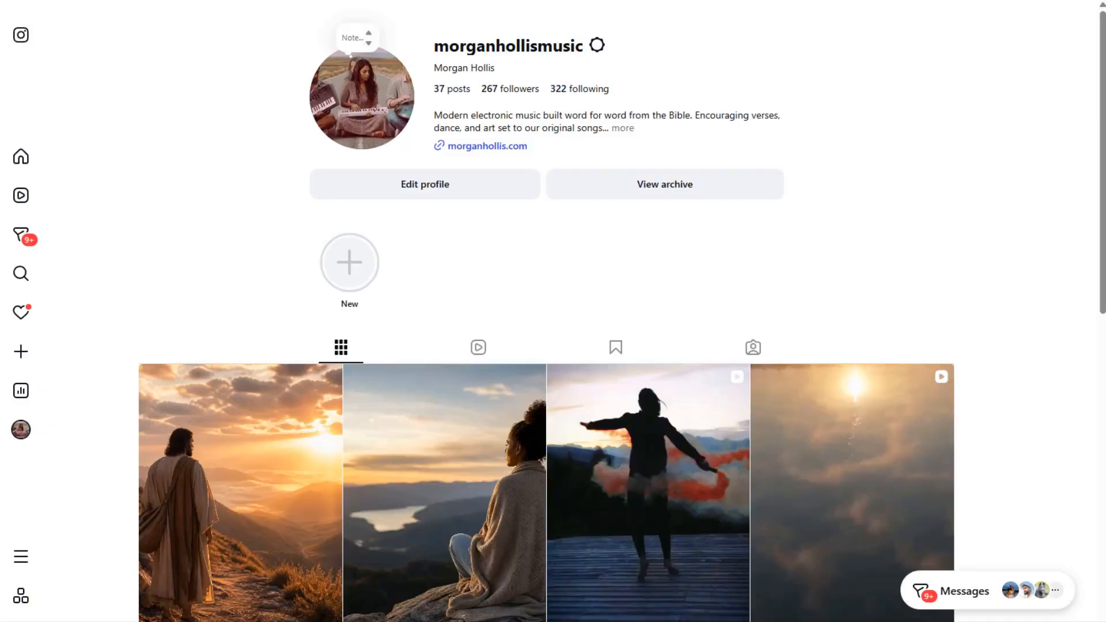
pyautogui.scroll(-4, 288, 252)
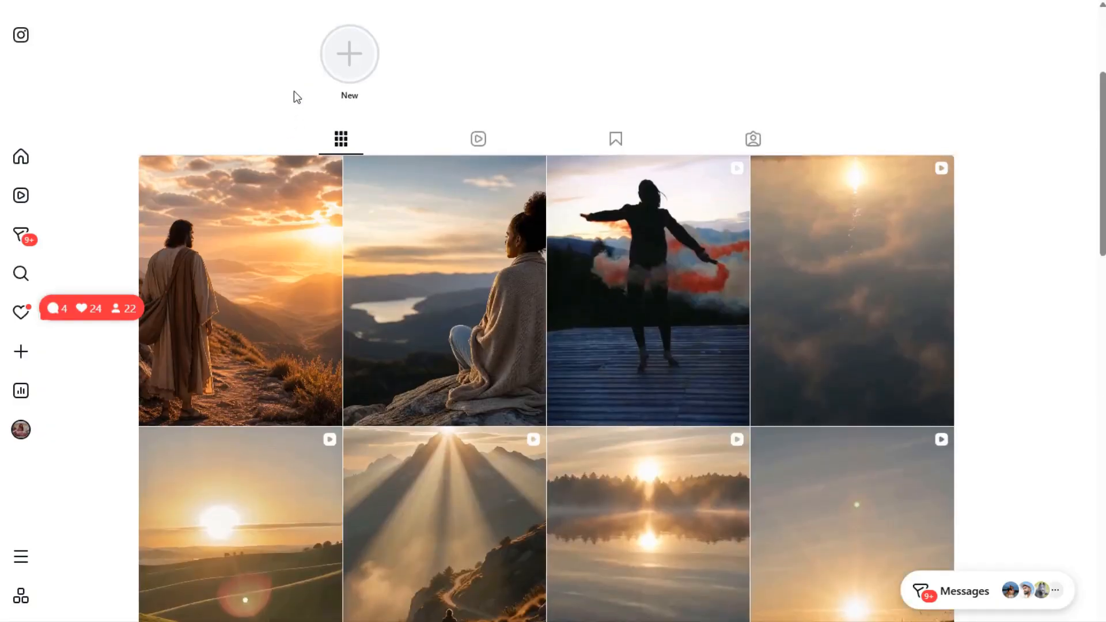
pyautogui.scroll(3, 279, 140)
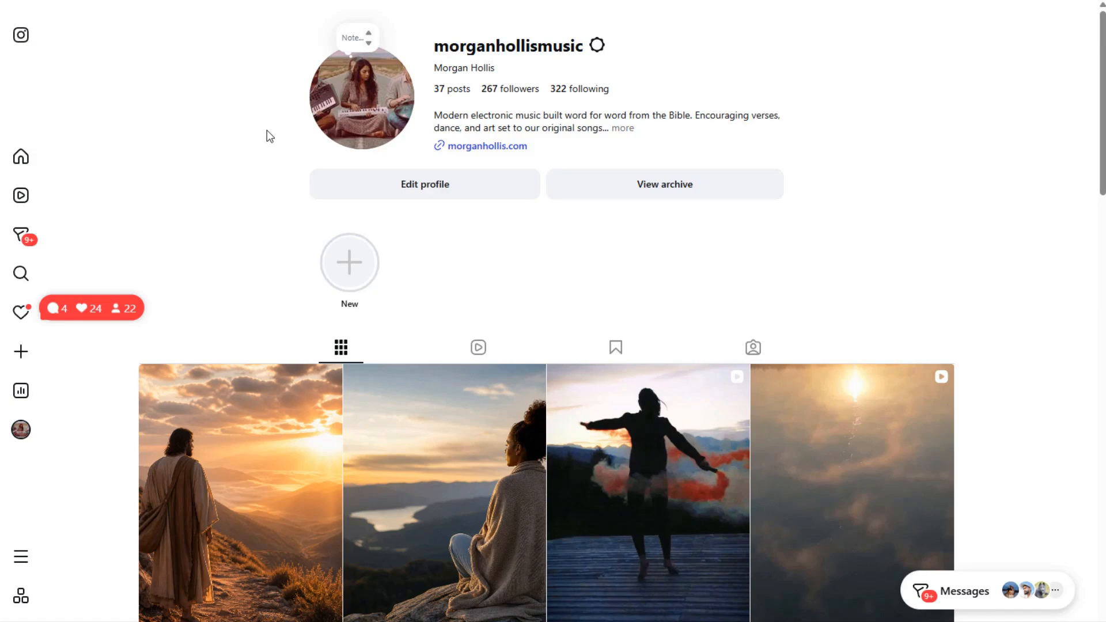
pyautogui.scroll(-1, 270, 134)
pyautogui.scroll(1, 271, 136)
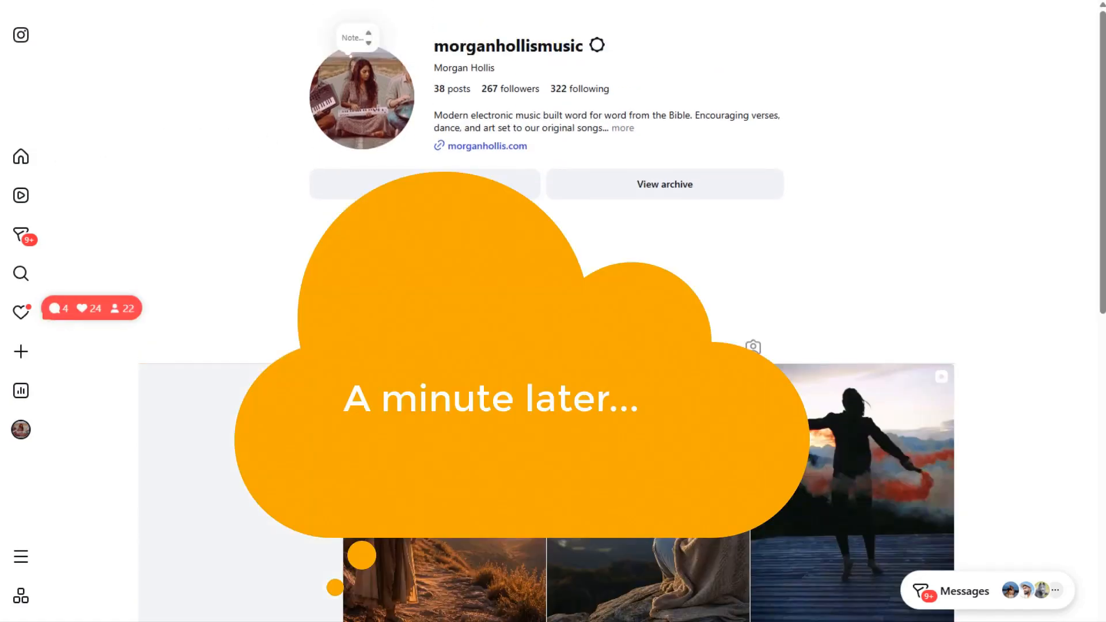
# Open the newest reel in the posts grid, unmute and watch it, check its verse caption, and close it.
pyautogui.scroll(-4, 241, 221)
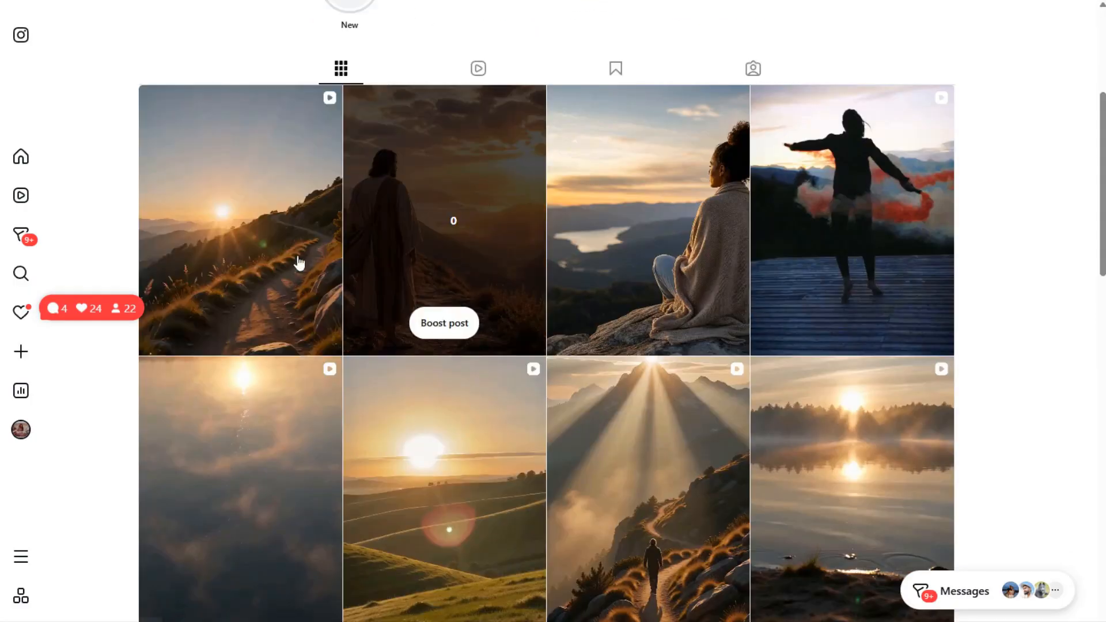
pyautogui.click(250, 160)
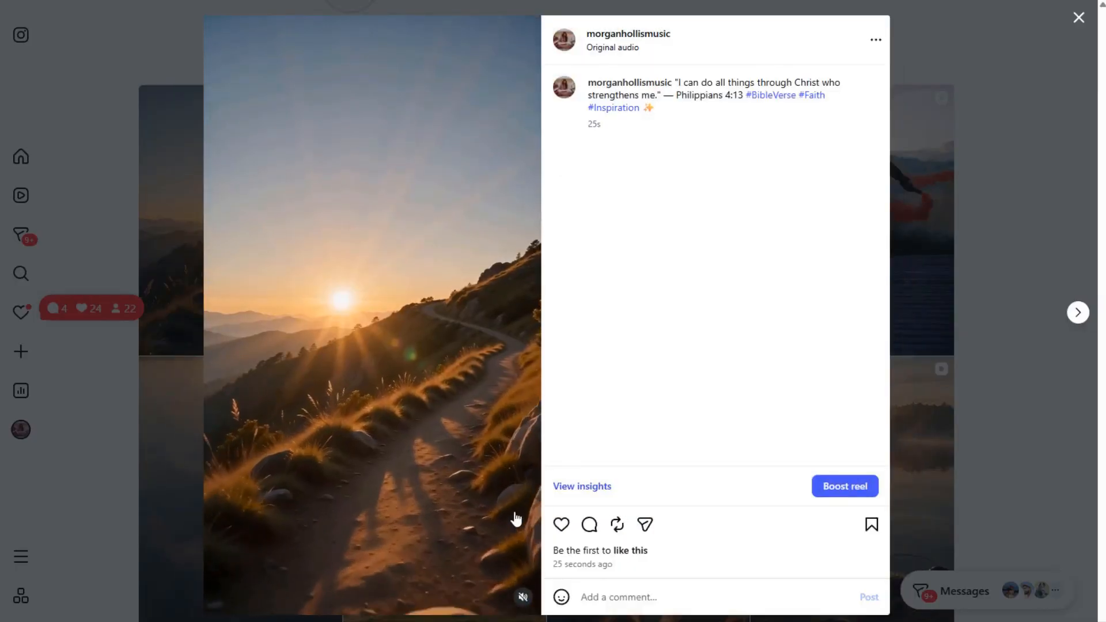
pyautogui.moveTo(523, 595)
pyautogui.moveTo(524, 583); pyautogui.dragTo(527, 570)
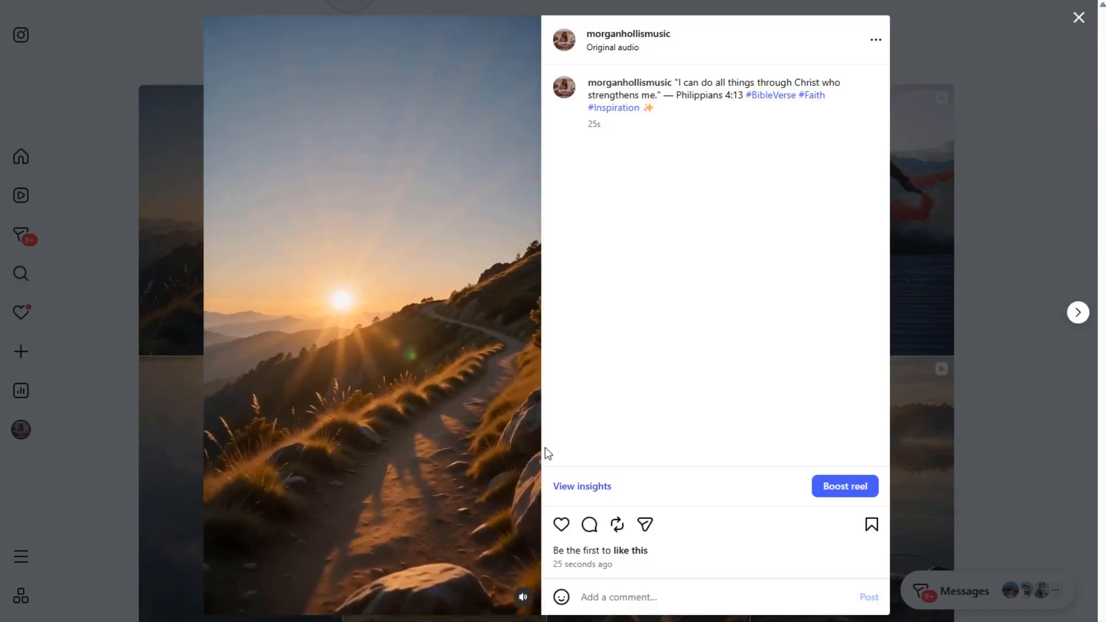
pyautogui.click(1077, 19)
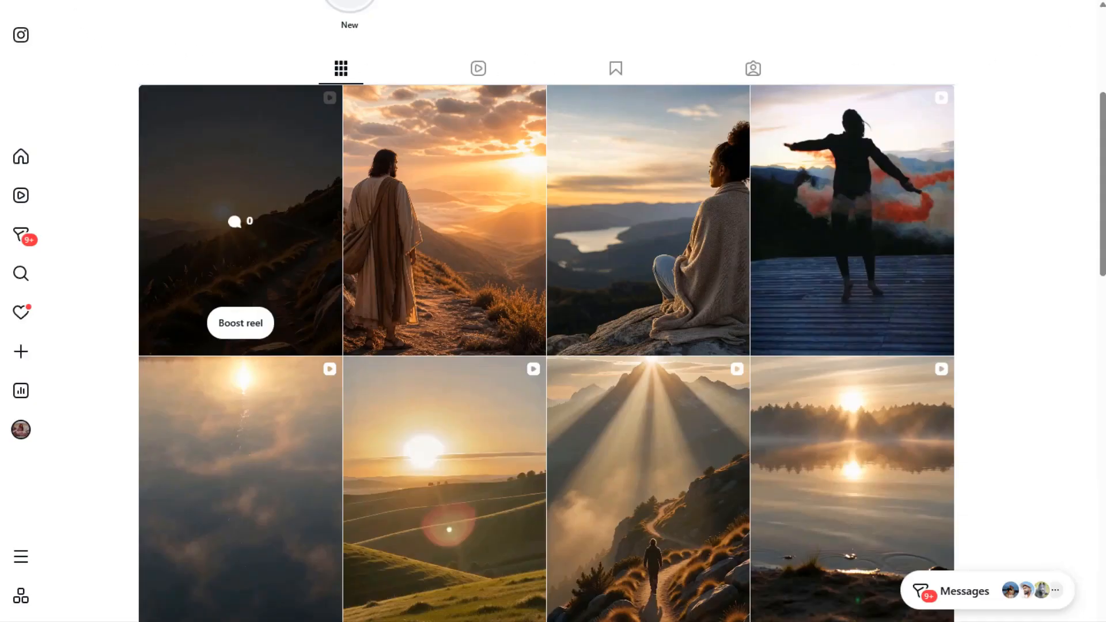
# Return to AIGrampa and check the generated, posts and failed counts of Weekly verse with video.
pyautogui.click(93, 1)
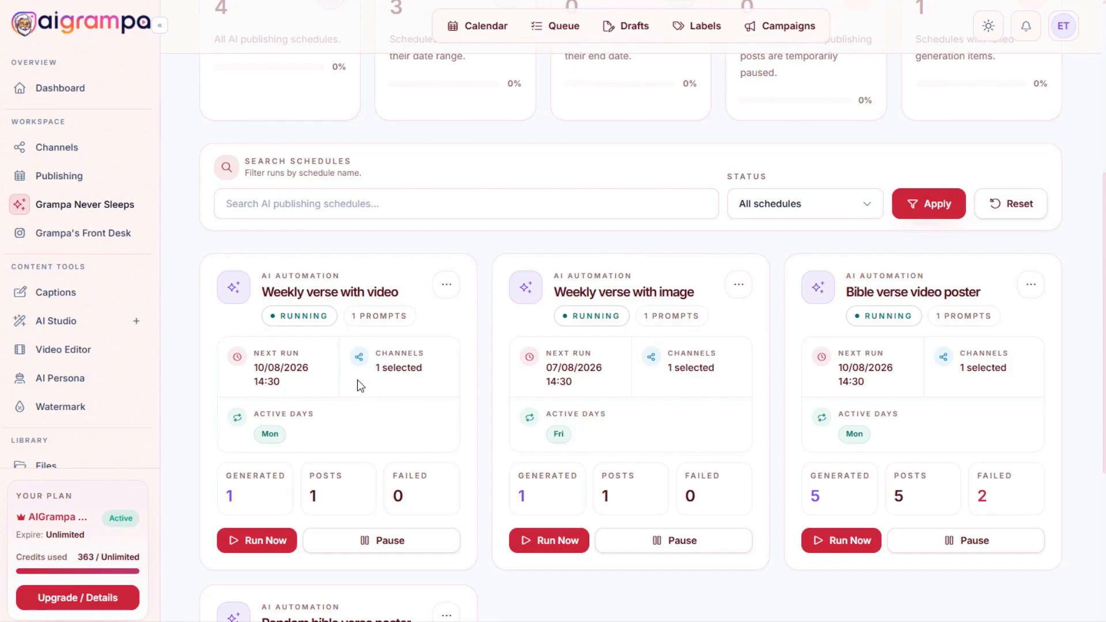
pyautogui.scroll(5, 604, 275)
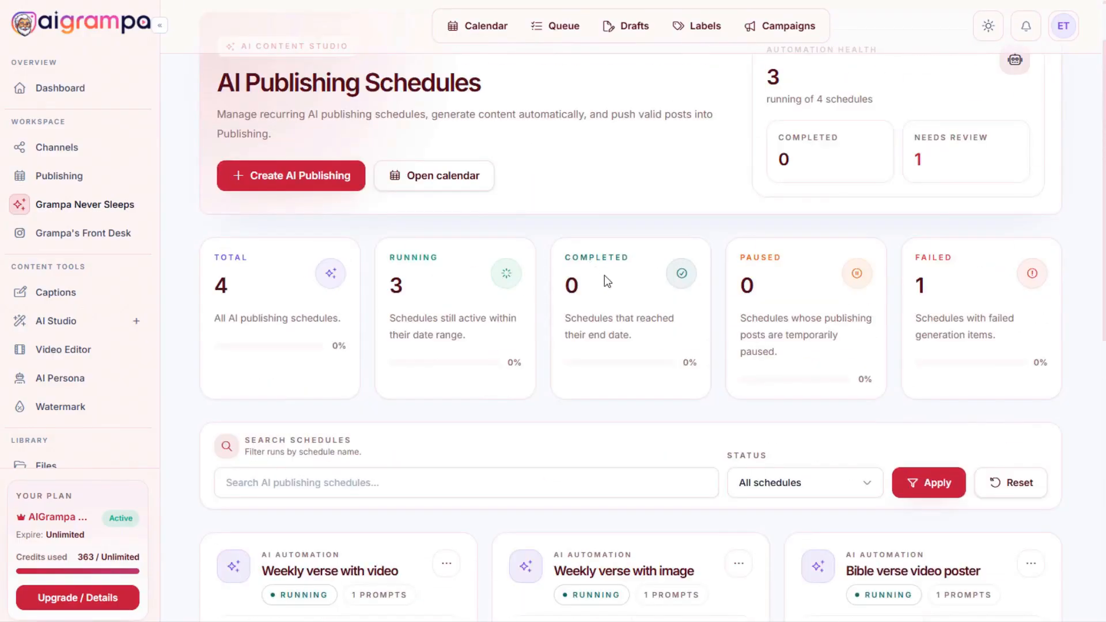
# Review the AI publishing schedule cards, comparing their run status, next run, active days and generated, posts and failed counts.
pyautogui.scroll(-5, 634, 335)
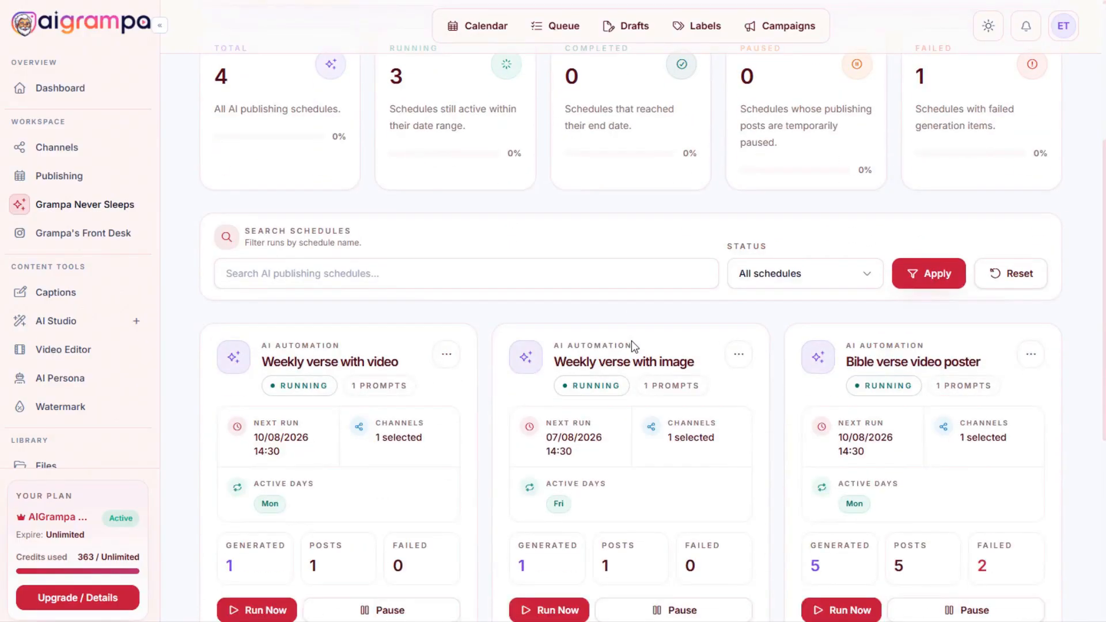
pyautogui.scroll(-2, 447, 374)
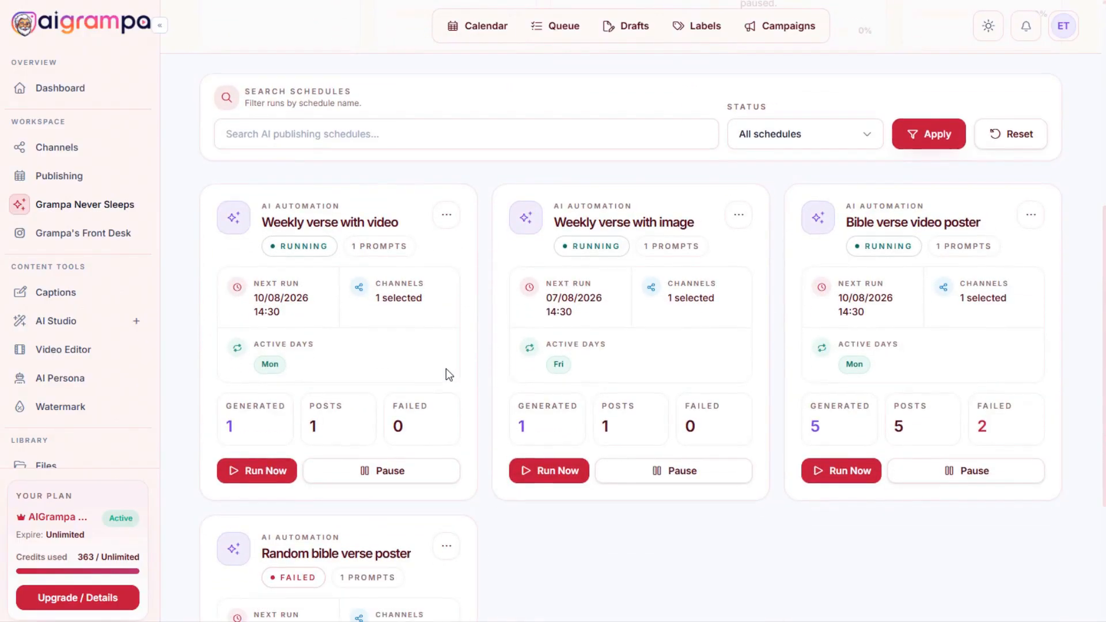
pyautogui.scroll(2, 447, 374)
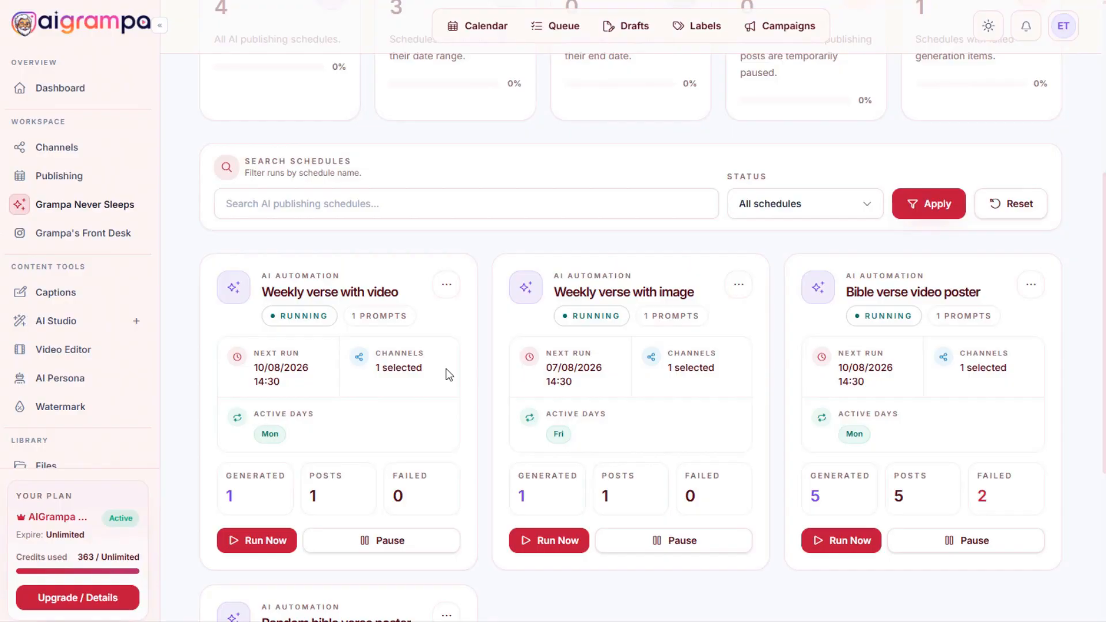
pyautogui.scroll(5, 446, 371)
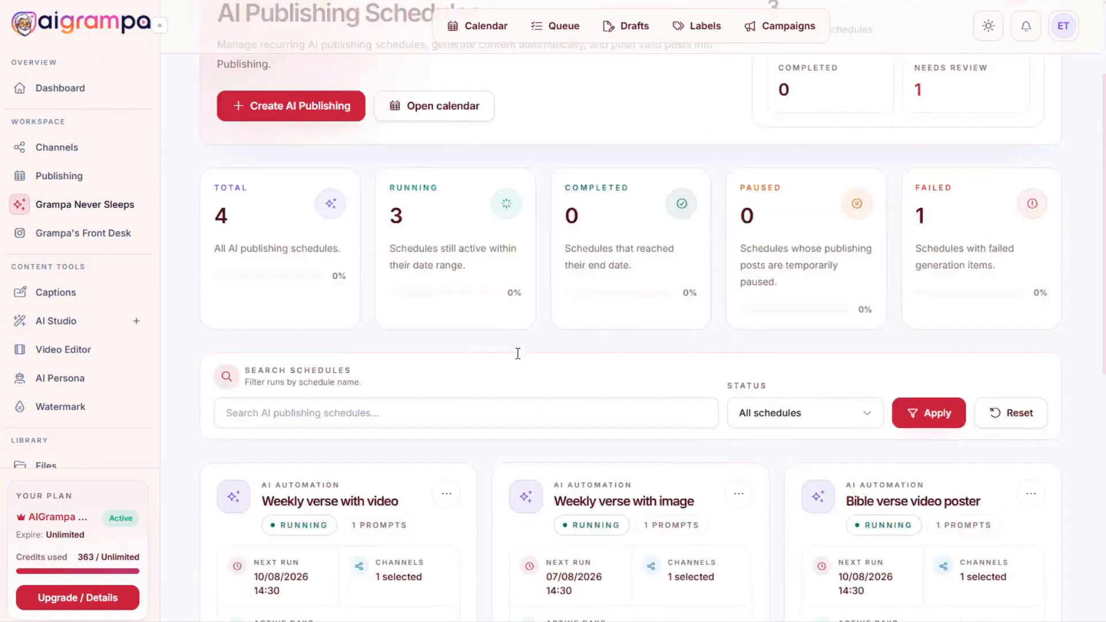
pyautogui.scroll(-2, 614, 392)
pyautogui.scroll(1, 614, 389)
pyautogui.scroll(-2, 614, 395)
pyautogui.scroll(2, 614, 395)
pyautogui.scroll(-3, 605, 400)
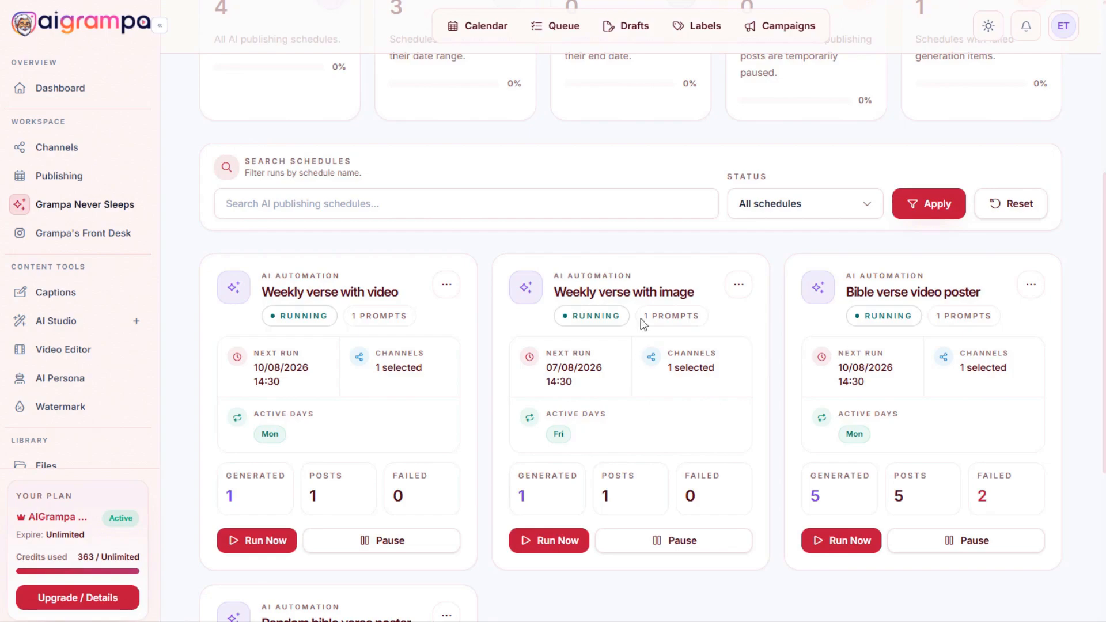
pyautogui.scroll(2, 637, 321)
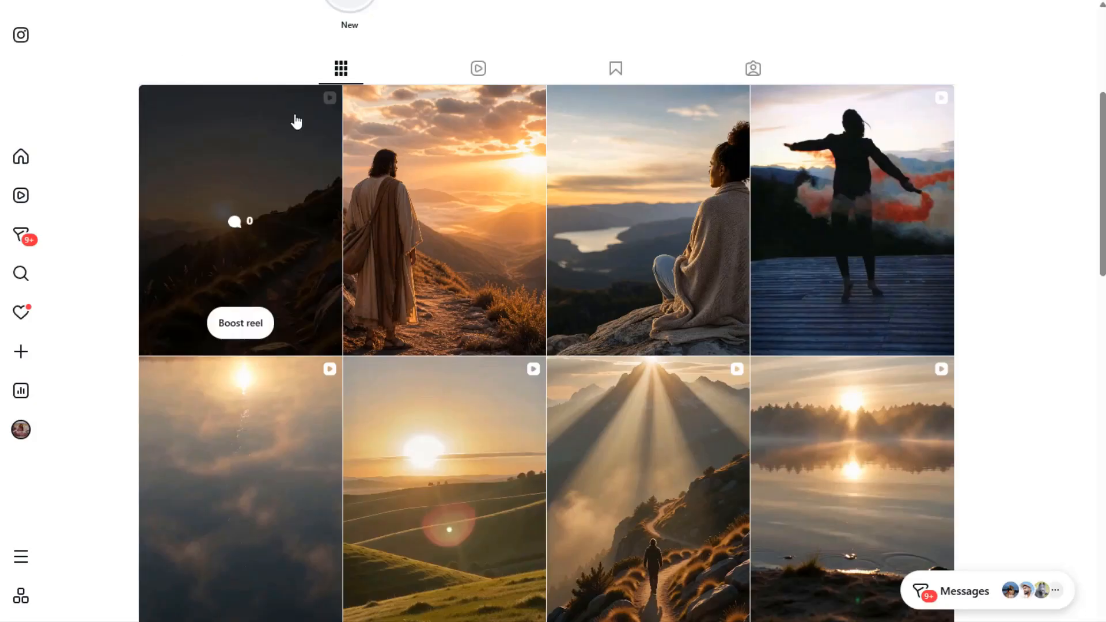
# Switch to Instagram, look over the newest posts in the profile's grid, and return to AIGrampa.
pyautogui.scroll(3, 778, 153)
pyautogui.scroll(-1, 781, 156)
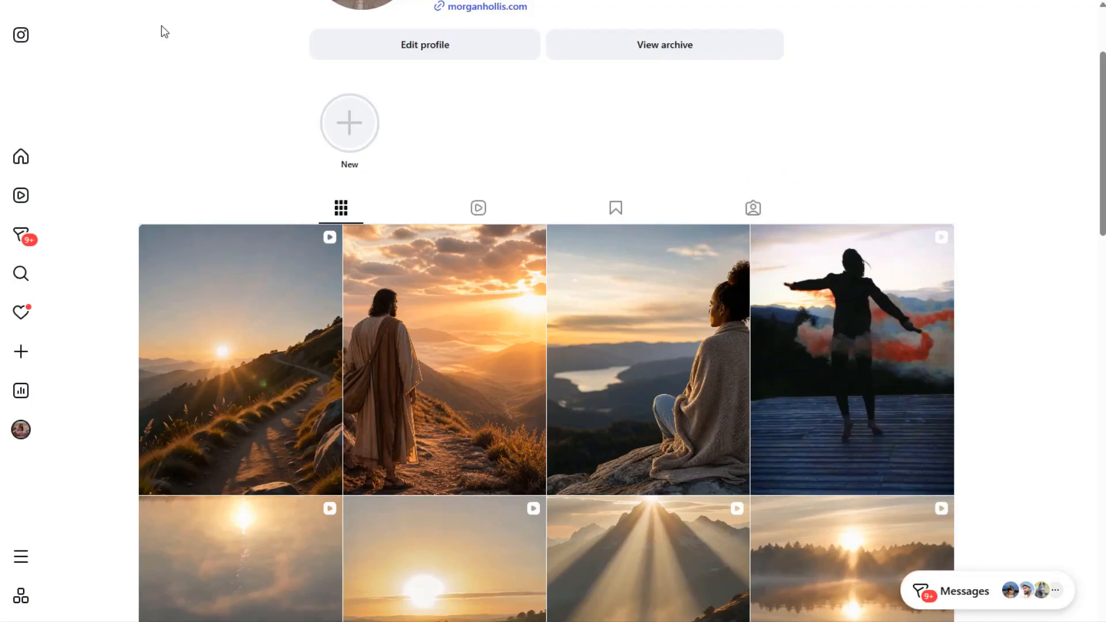
pyautogui.click(81, 1)
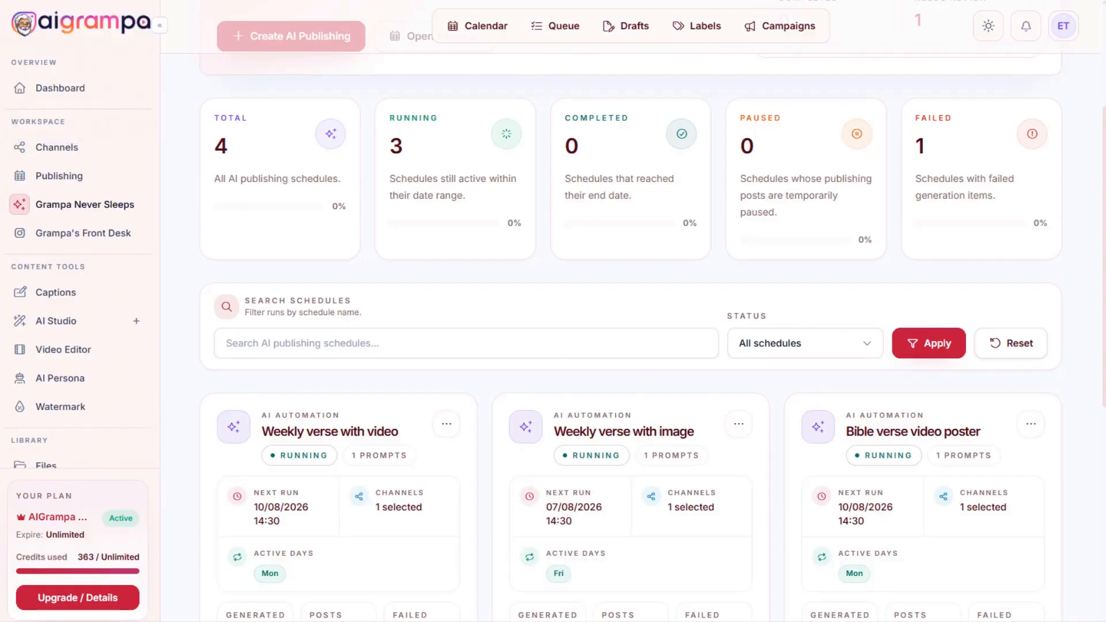
# Examine the AI Publishing Schedules overview, including automation health, the status totals and the weekly verse schedules.
pyautogui.scroll(4, 601, 326)
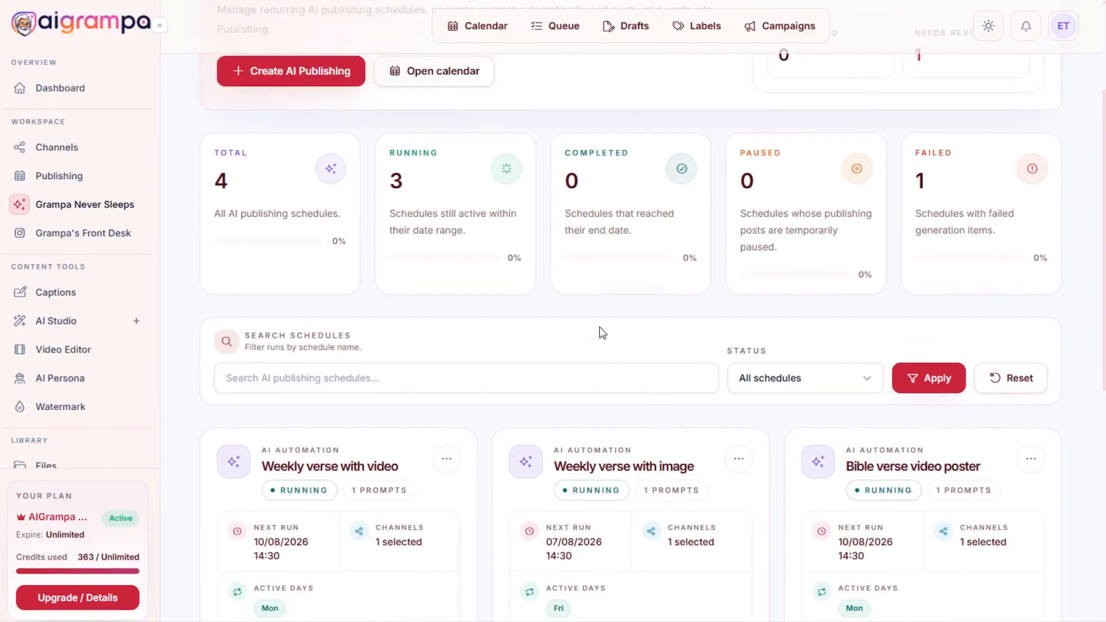
pyautogui.scroll(-3, 597, 329)
pyautogui.scroll(3, 633, 317)
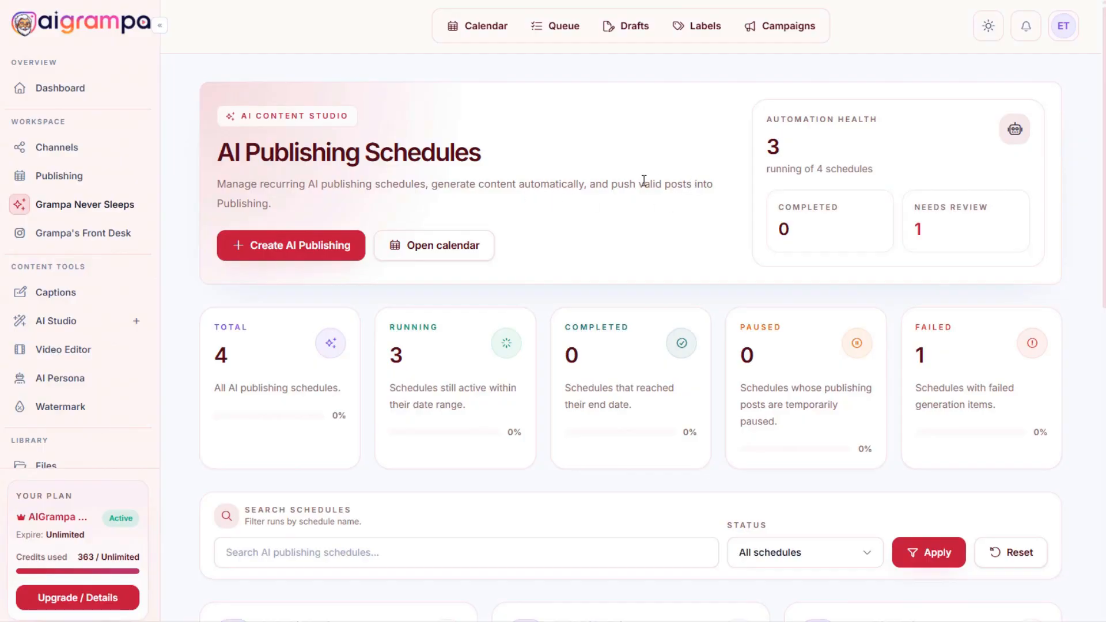
pyautogui.scroll(-5, 316, 316)
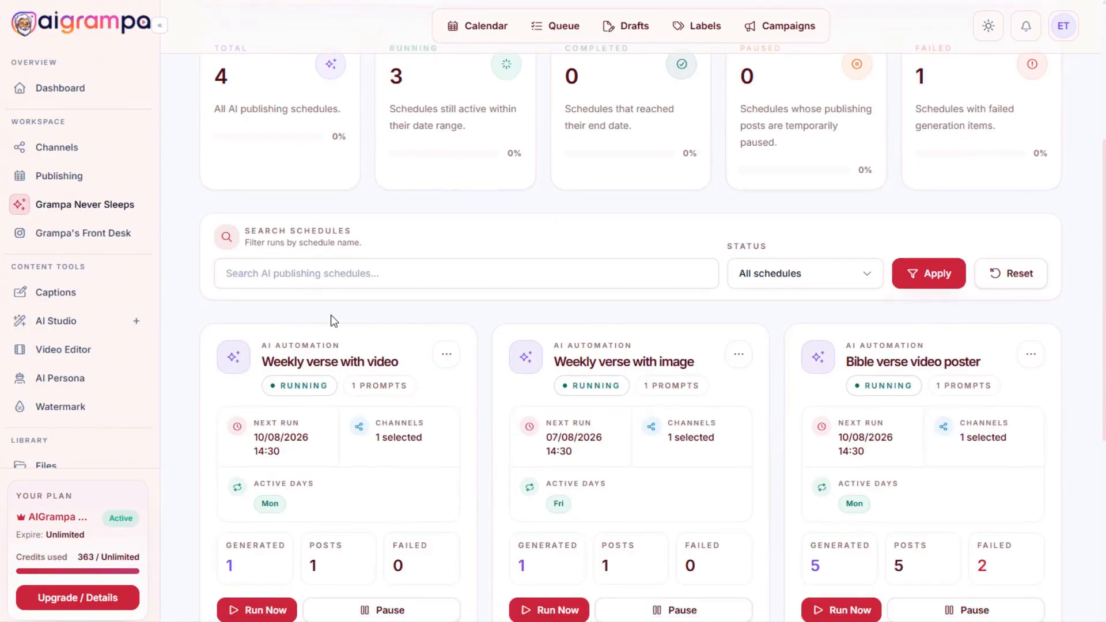
pyautogui.scroll(5, 333, 314)
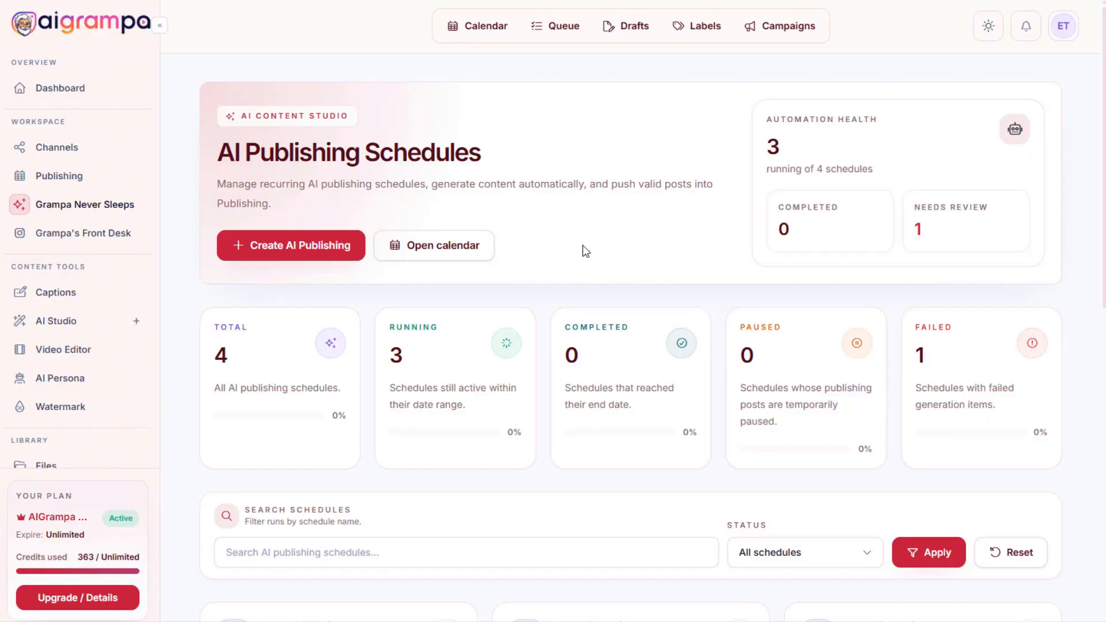
pyautogui.scroll(-7, 582, 251)
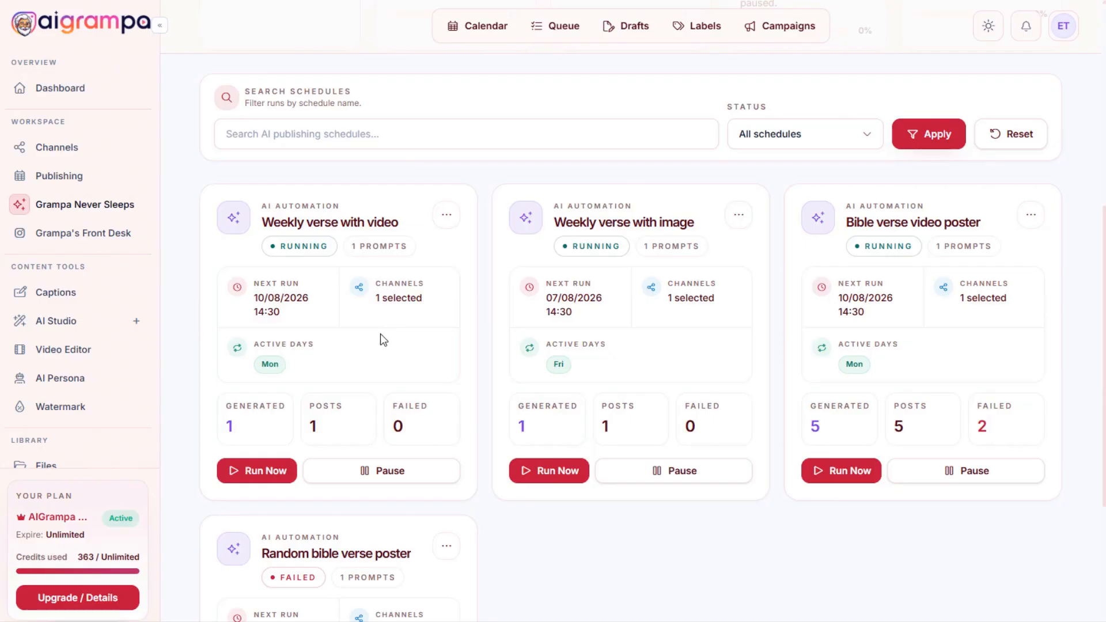
pyautogui.scroll(6, 380, 334)
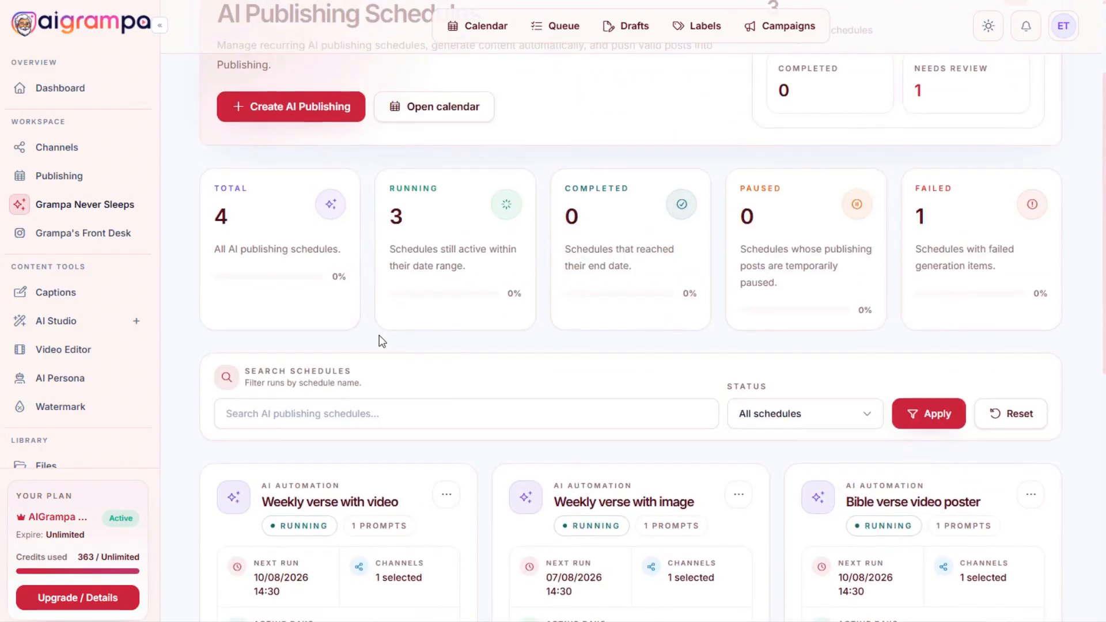